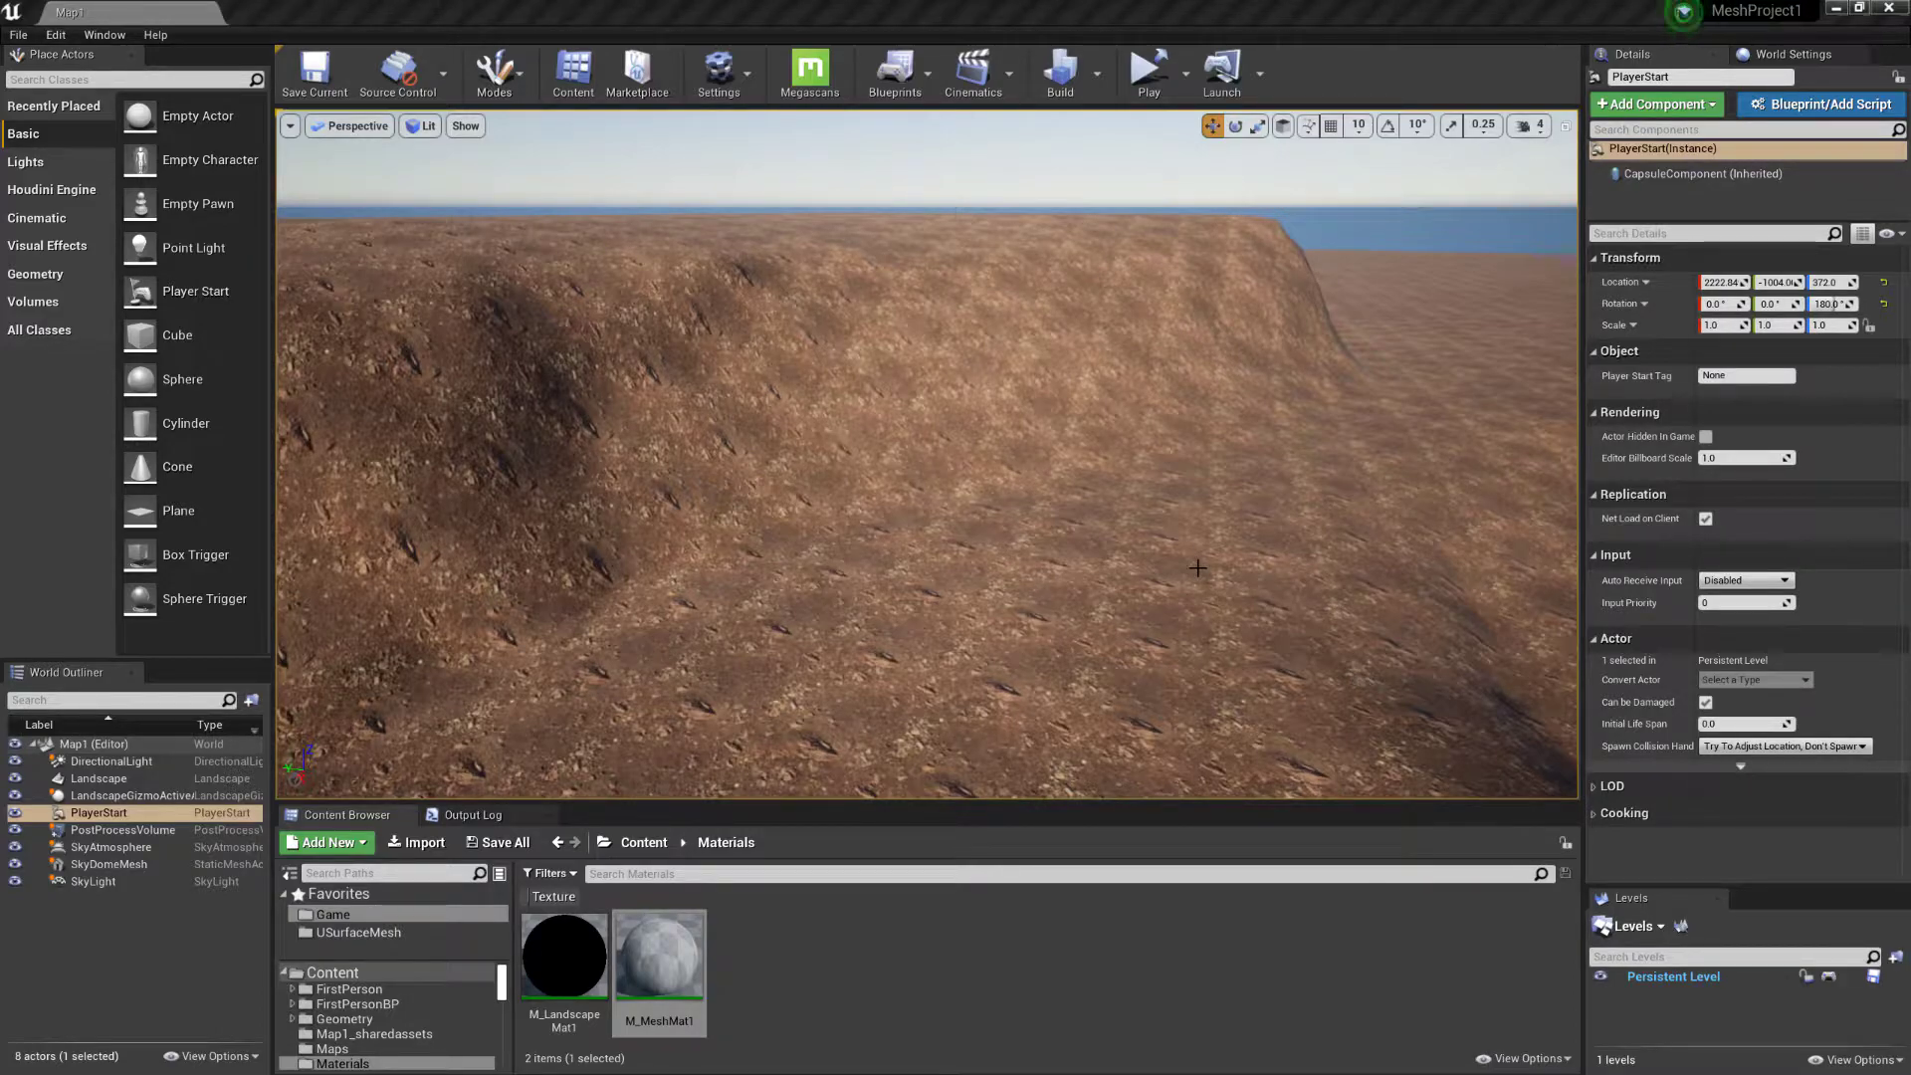
mouse_move(1151, 559)
right_down()
mouse_move(1101, 554)
mouse_move(1160, 548)
right_up()
key(a)
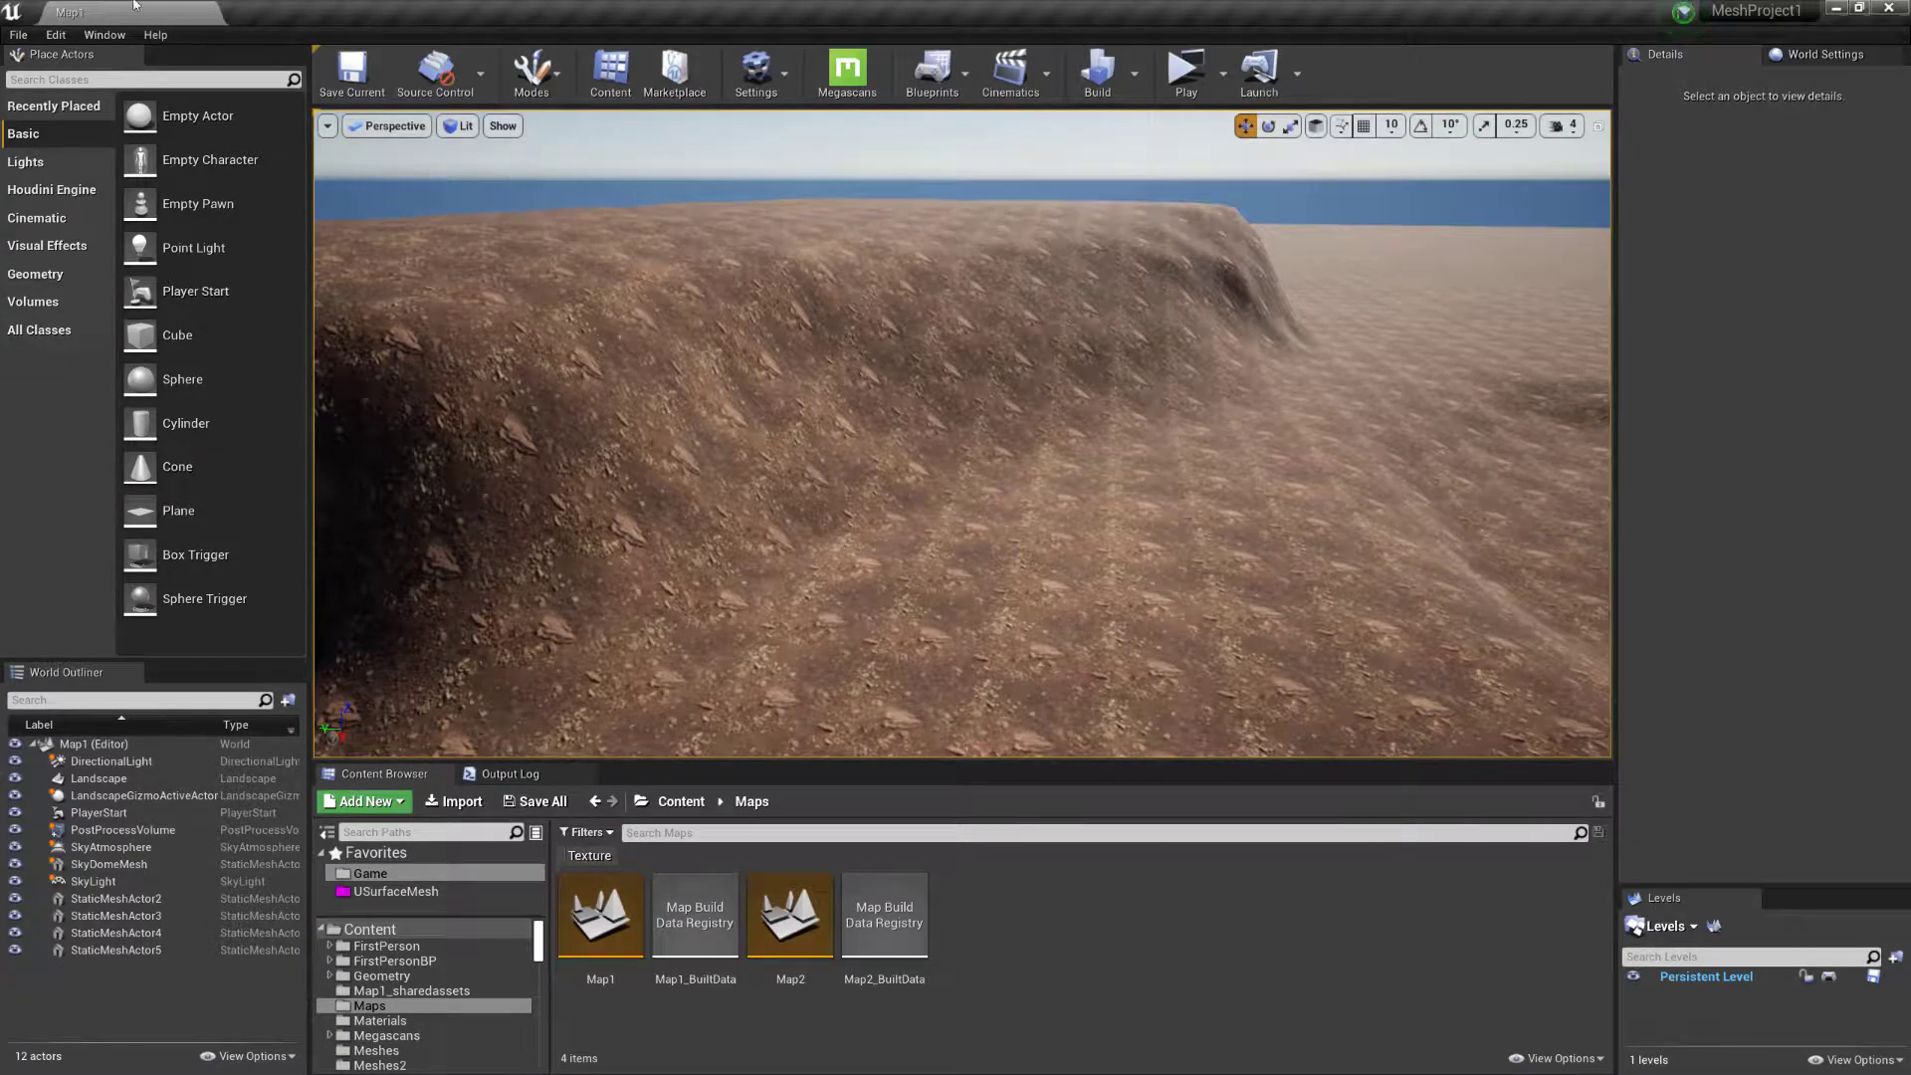
In the project's collision settings, add a trace channel named USMProject with the default response Block
click(56, 36)
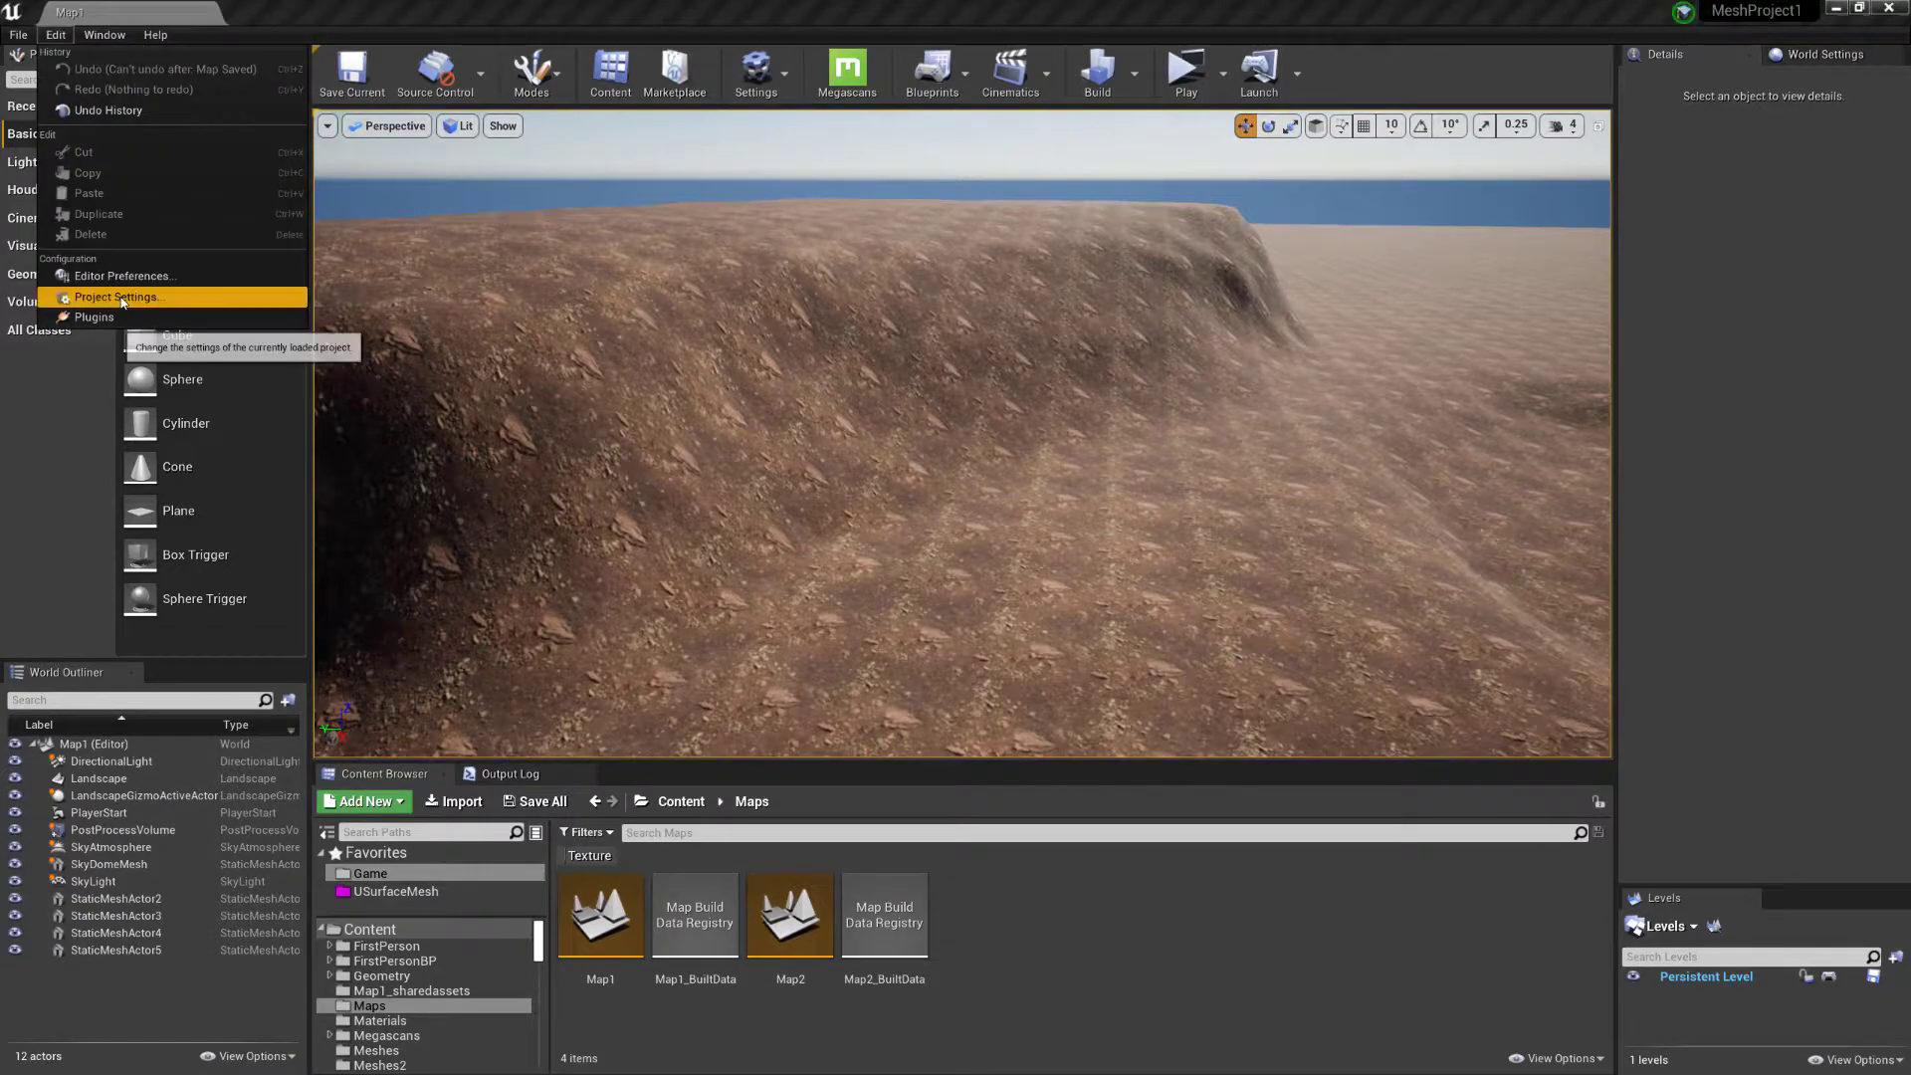
click(120, 300)
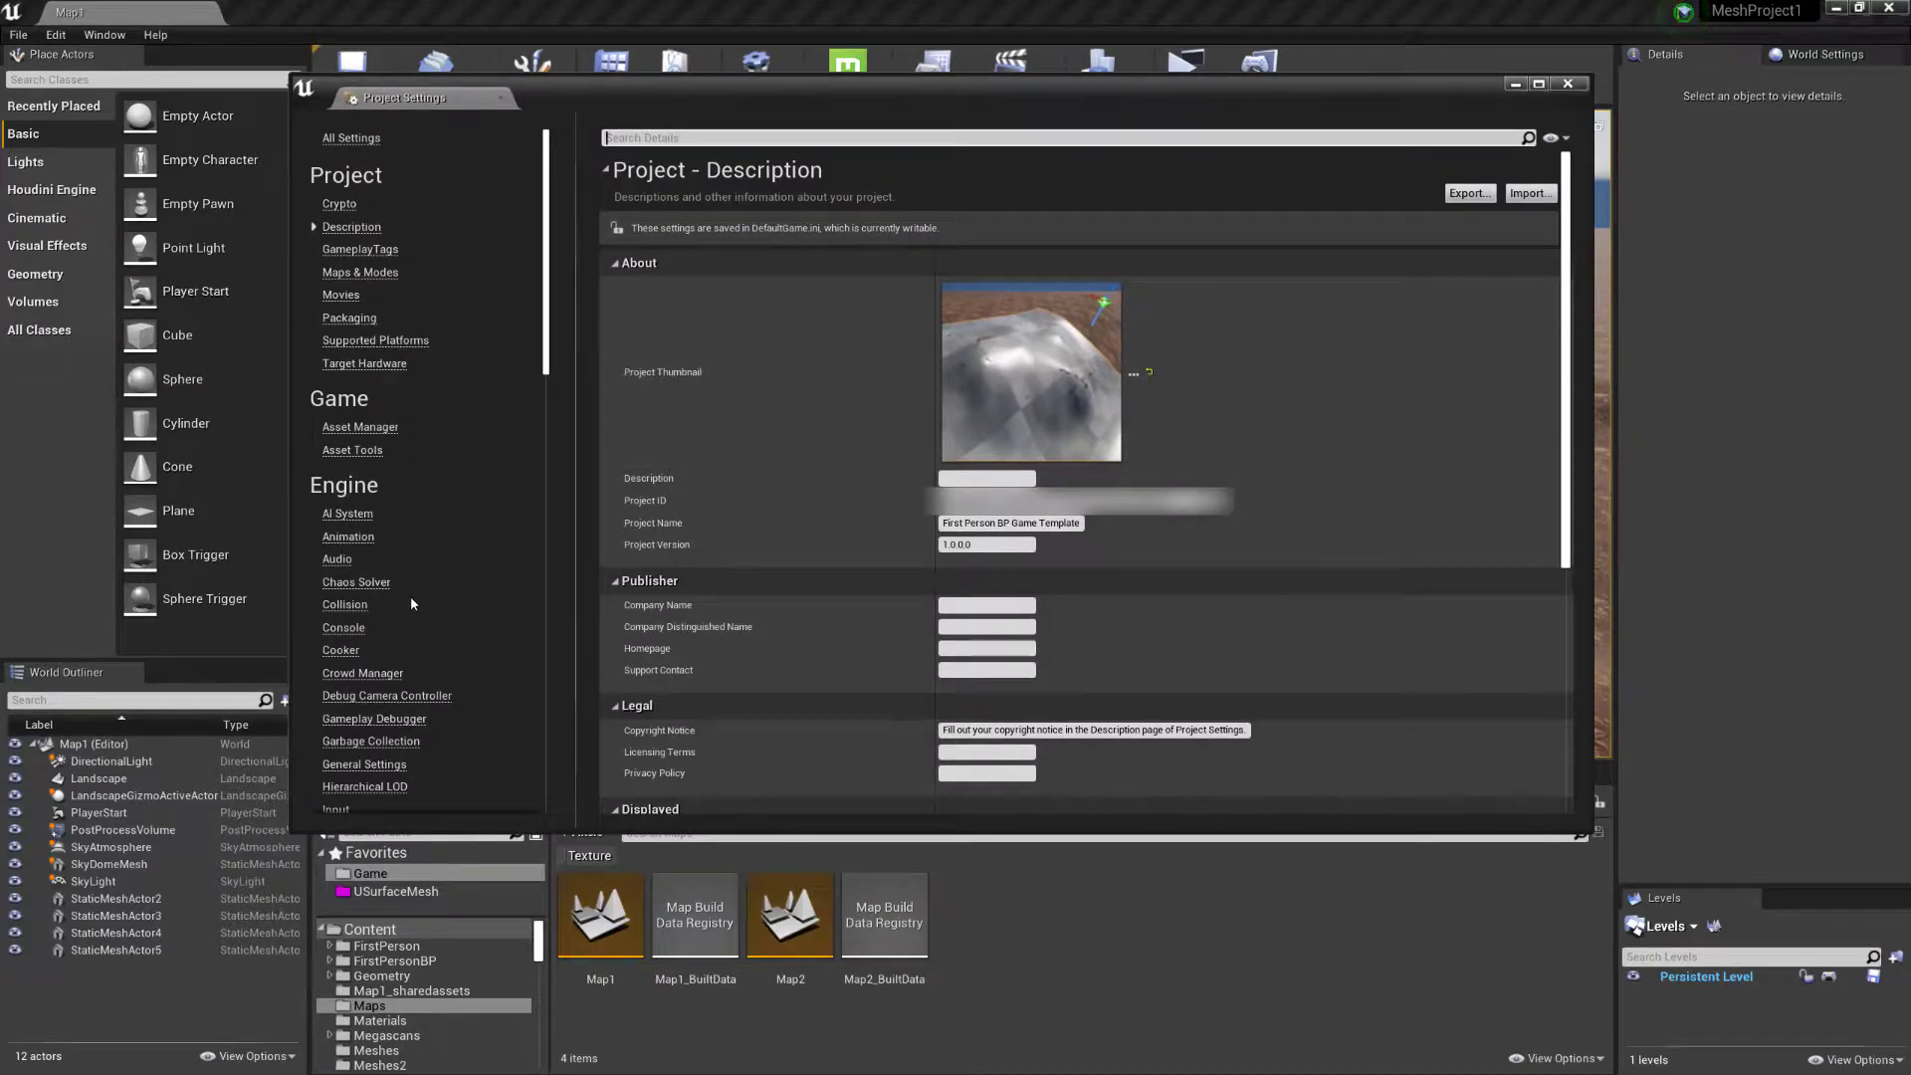
click(347, 607)
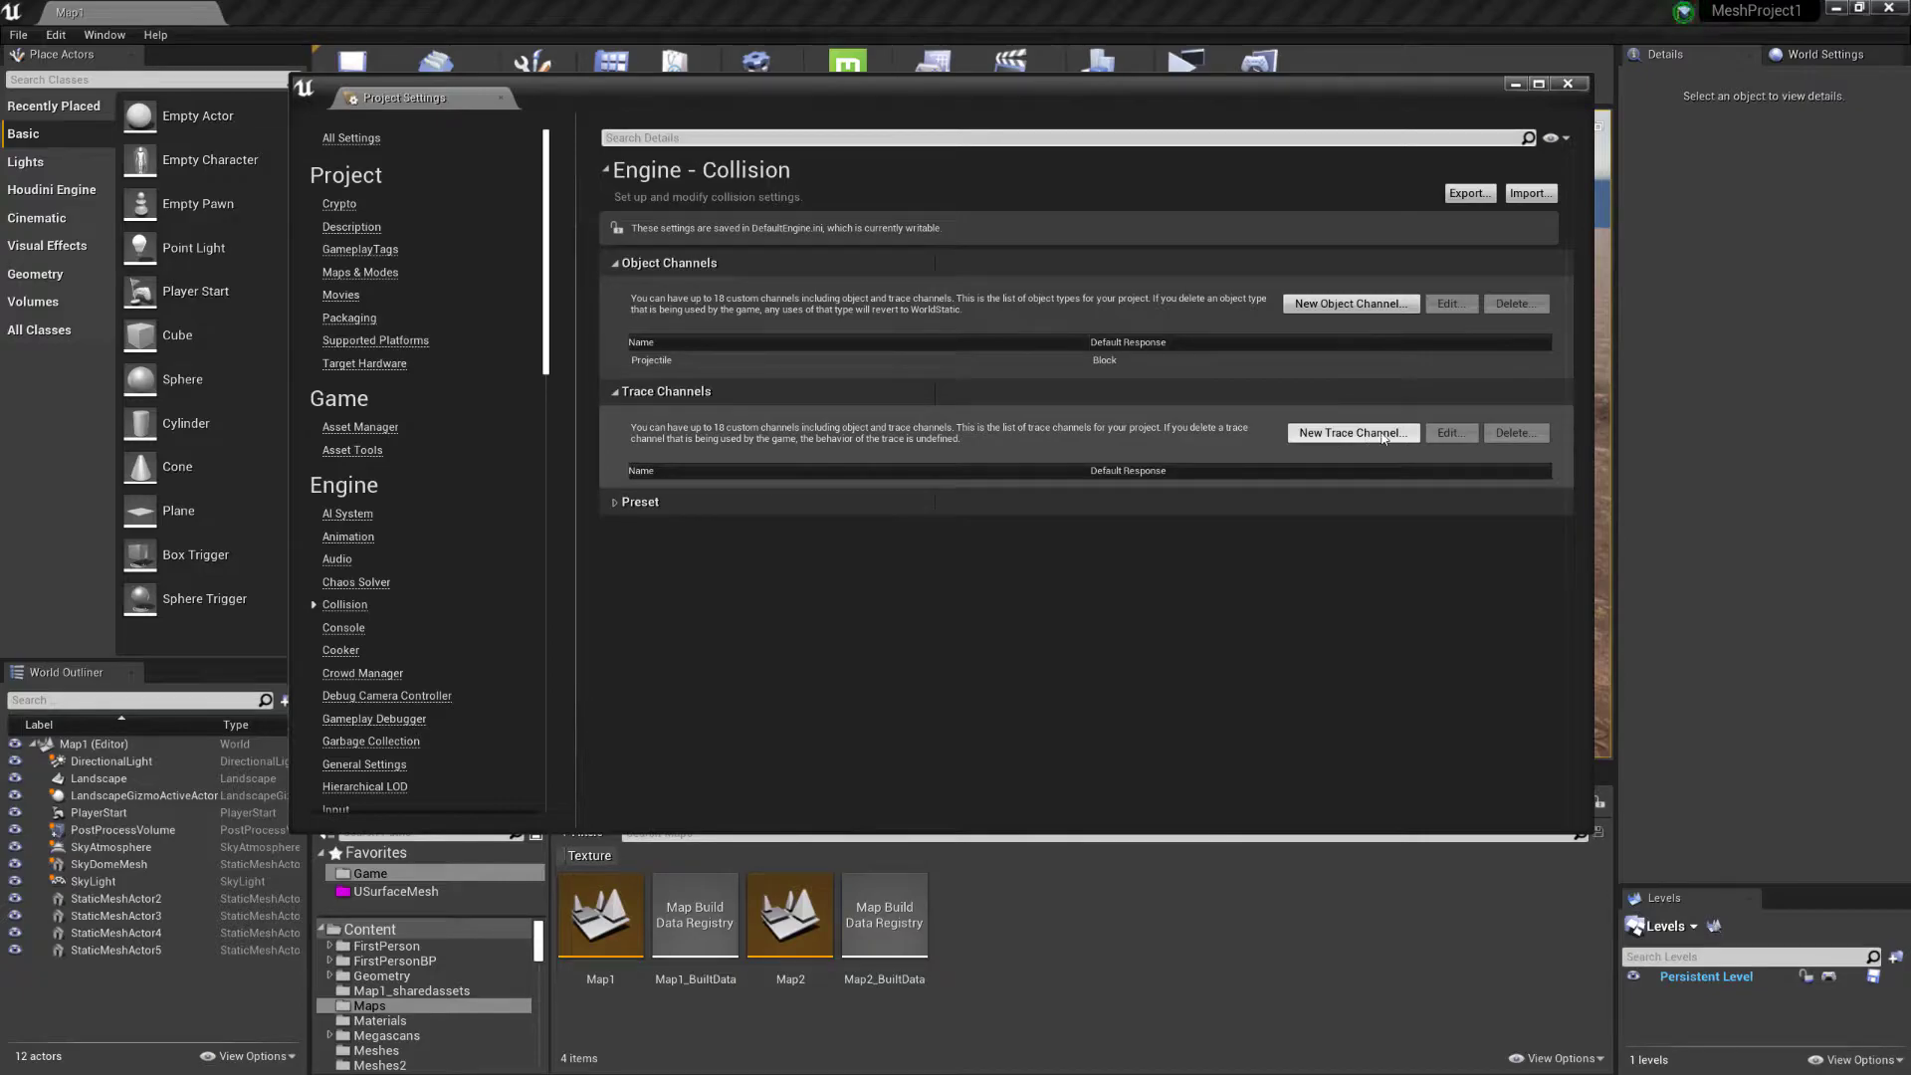
click(1383, 434)
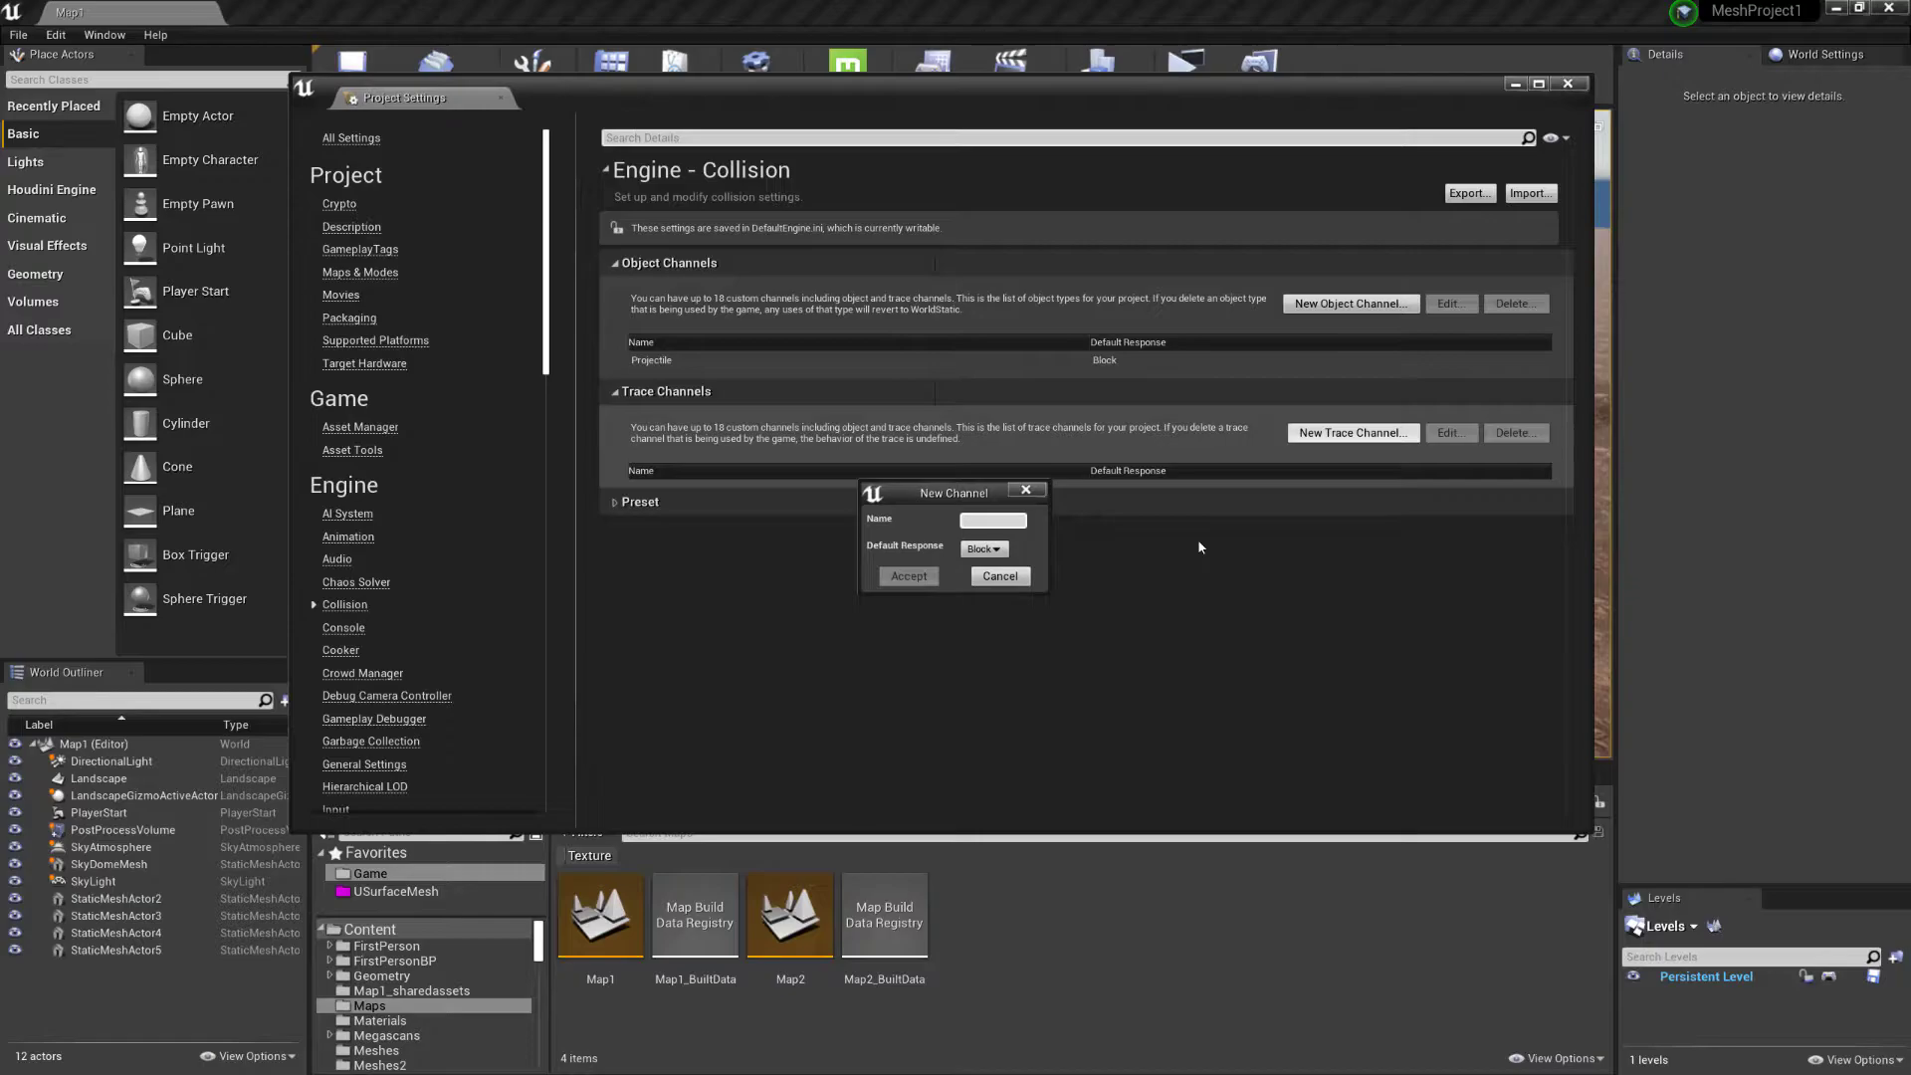
text(USMProject)
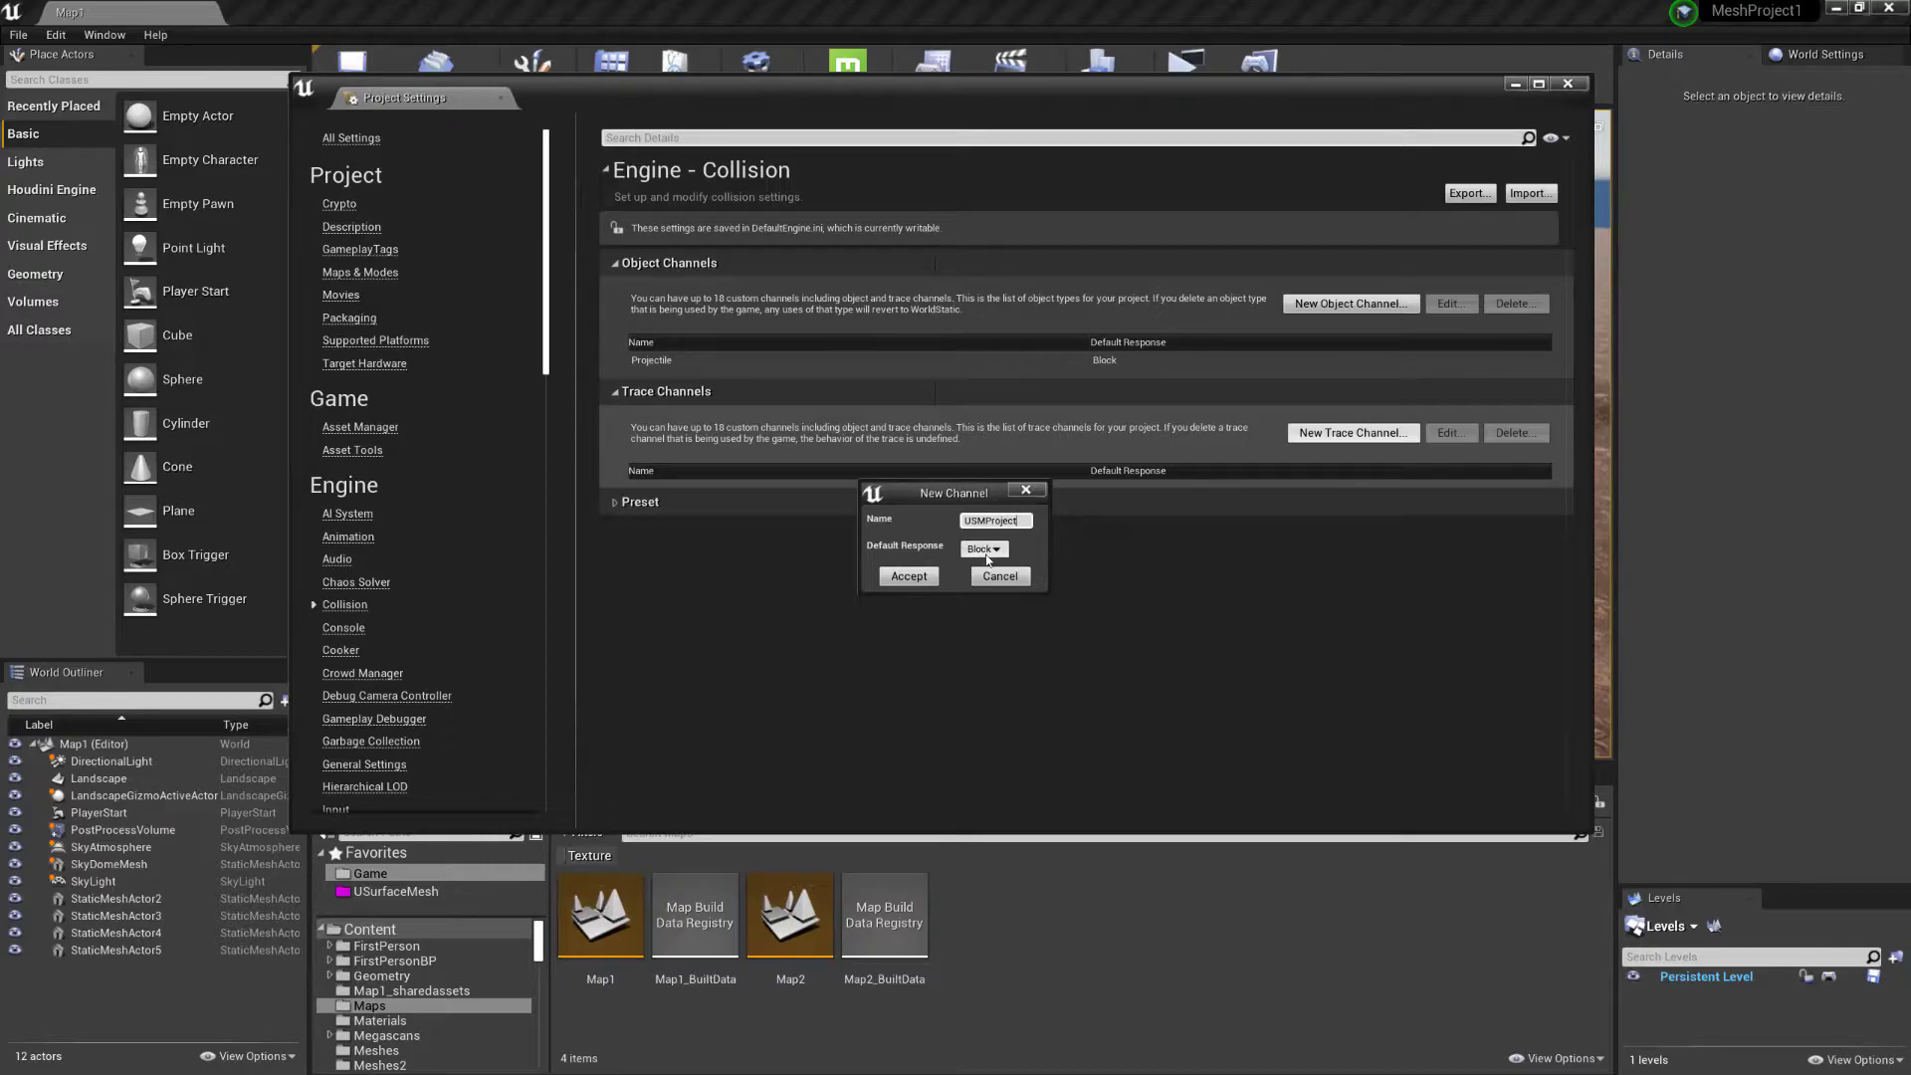
click(909, 575)
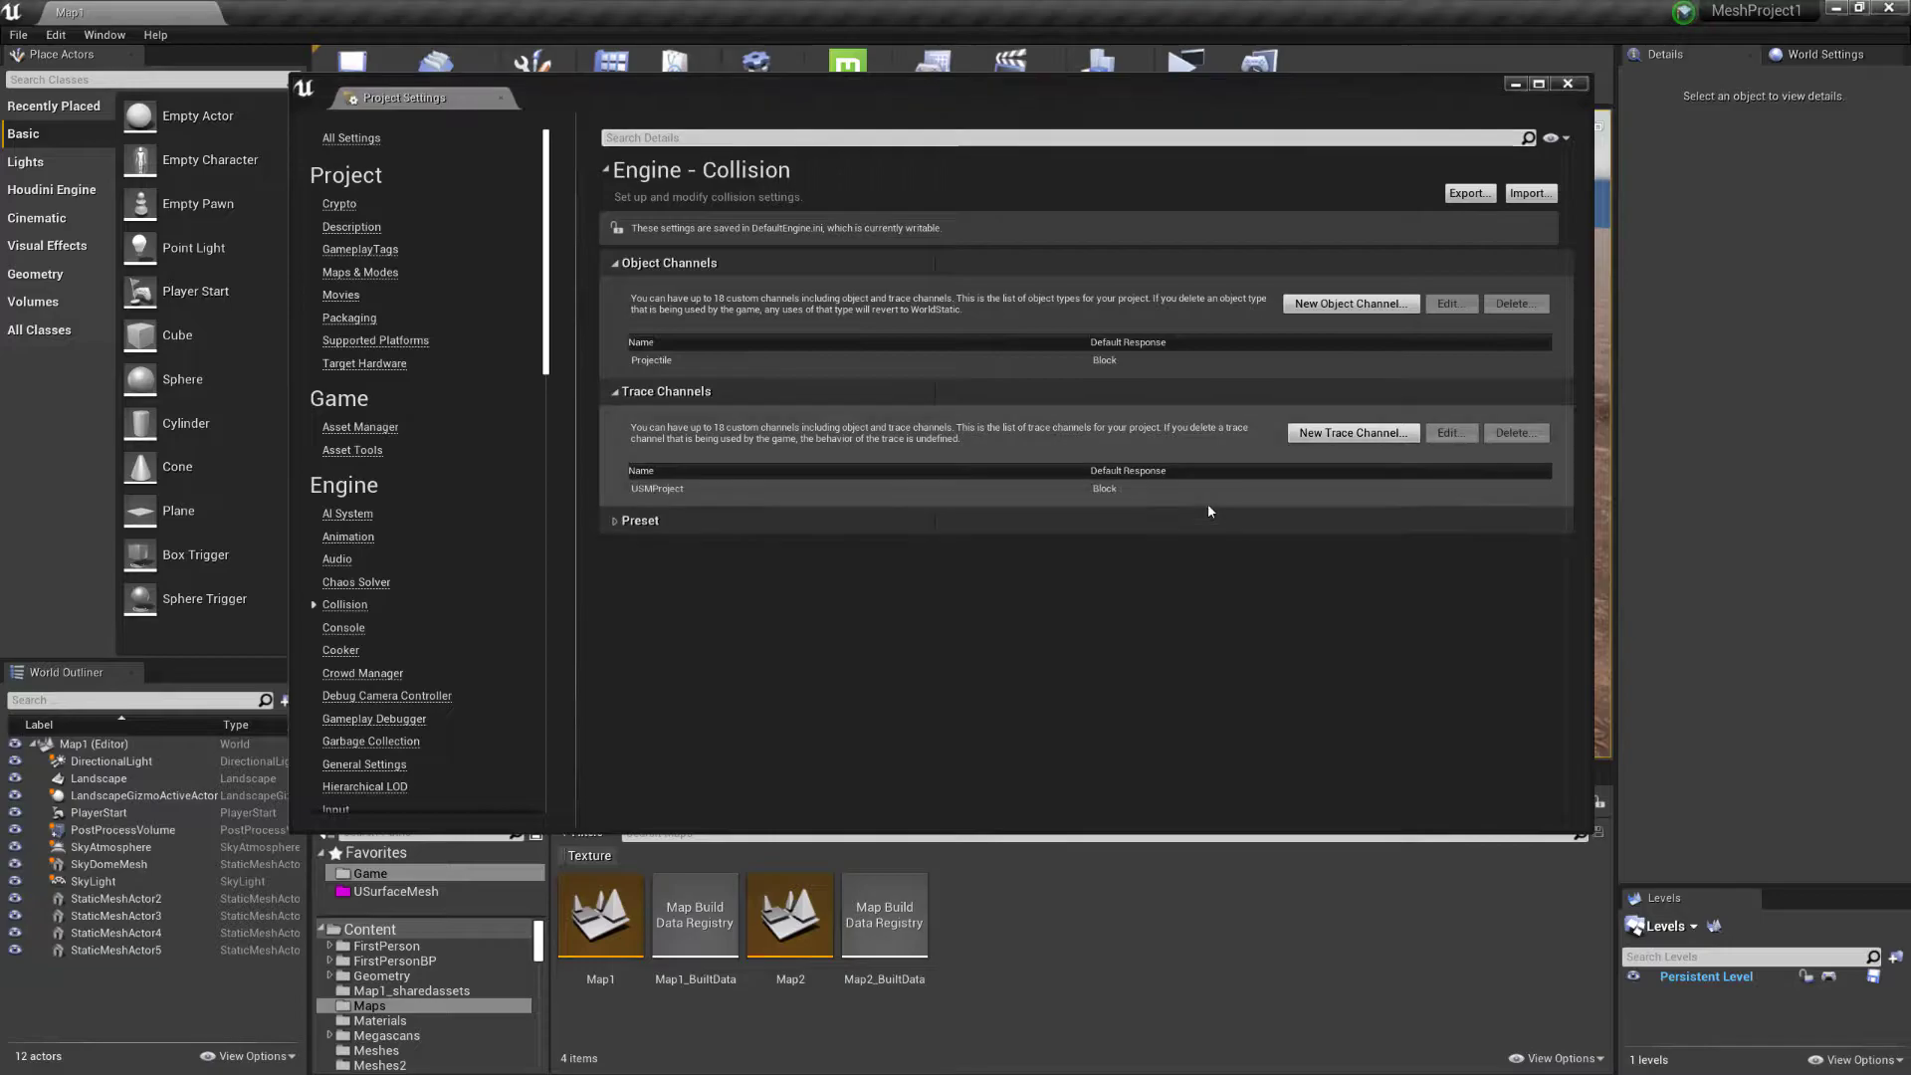
Add further trace channels named USMRemove and USMOcclude, both with the default response Block
click(1353, 433)
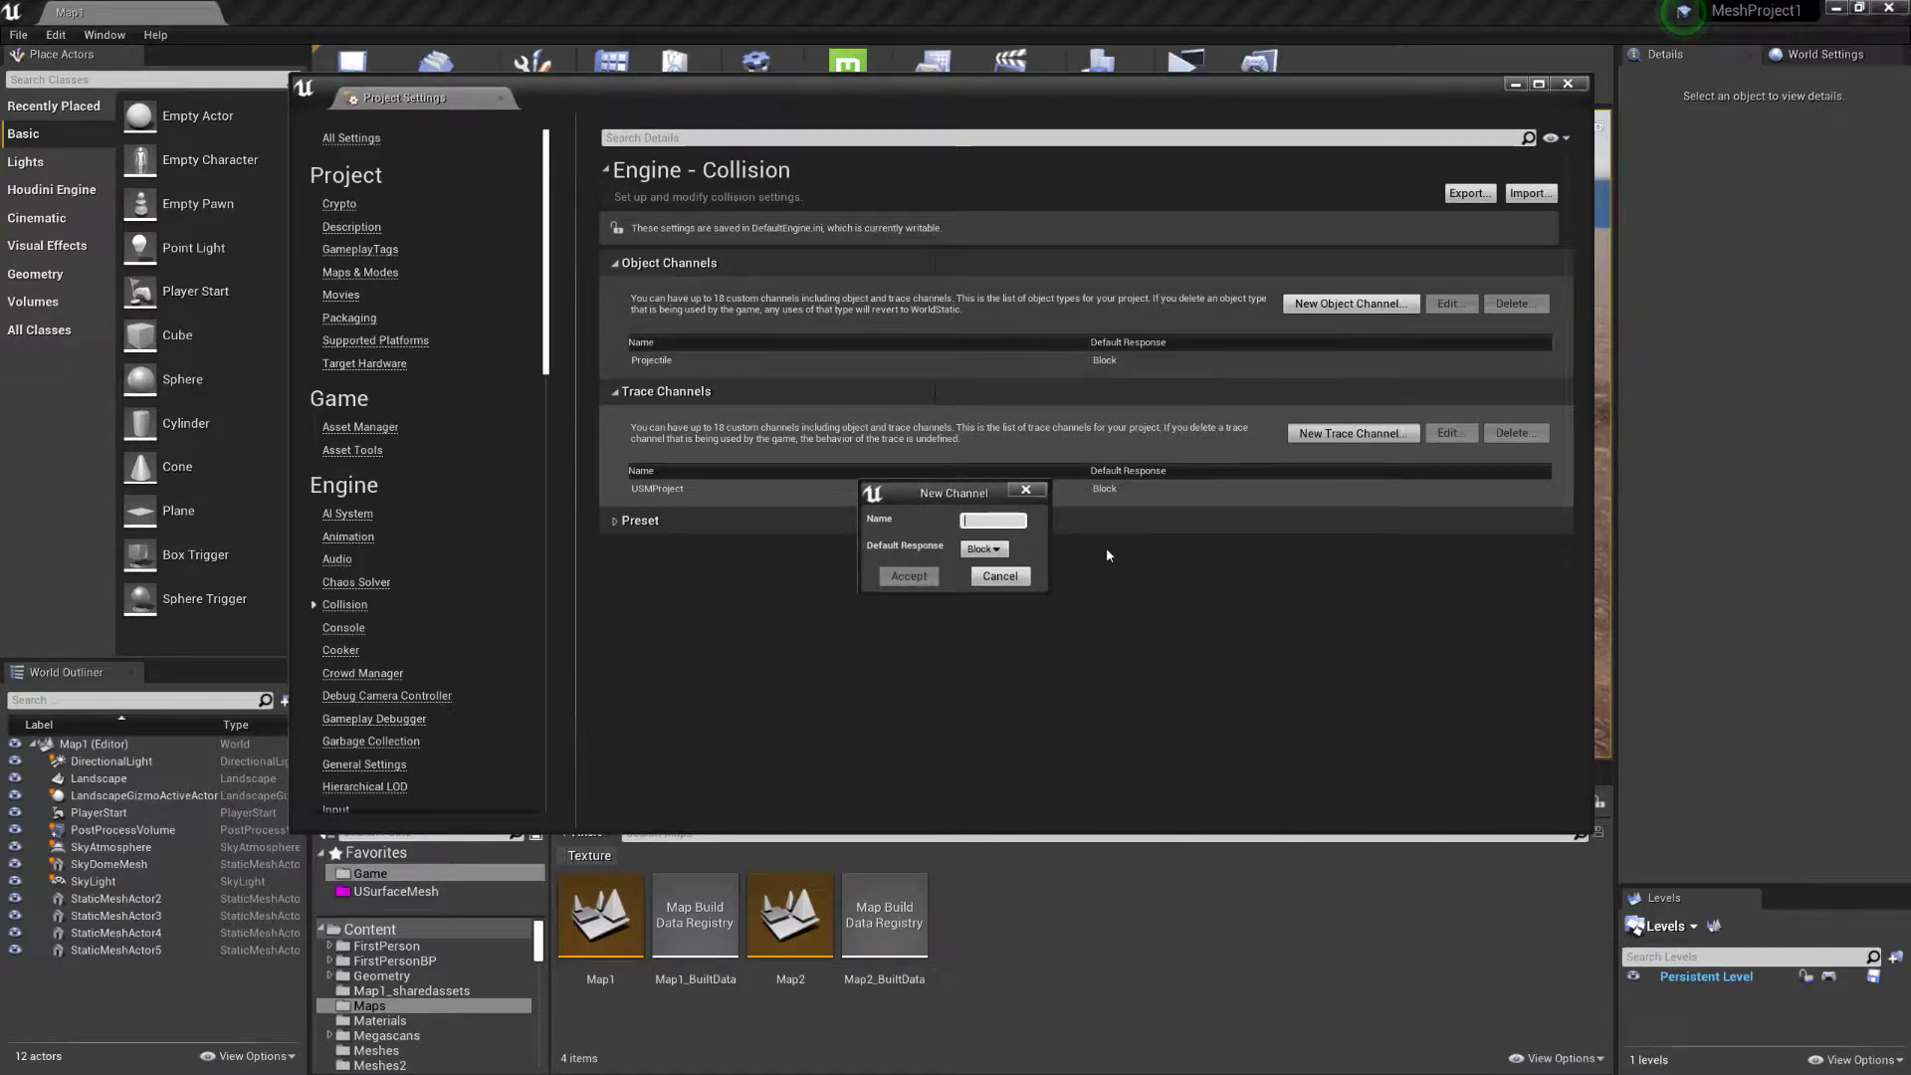
text(USMR)
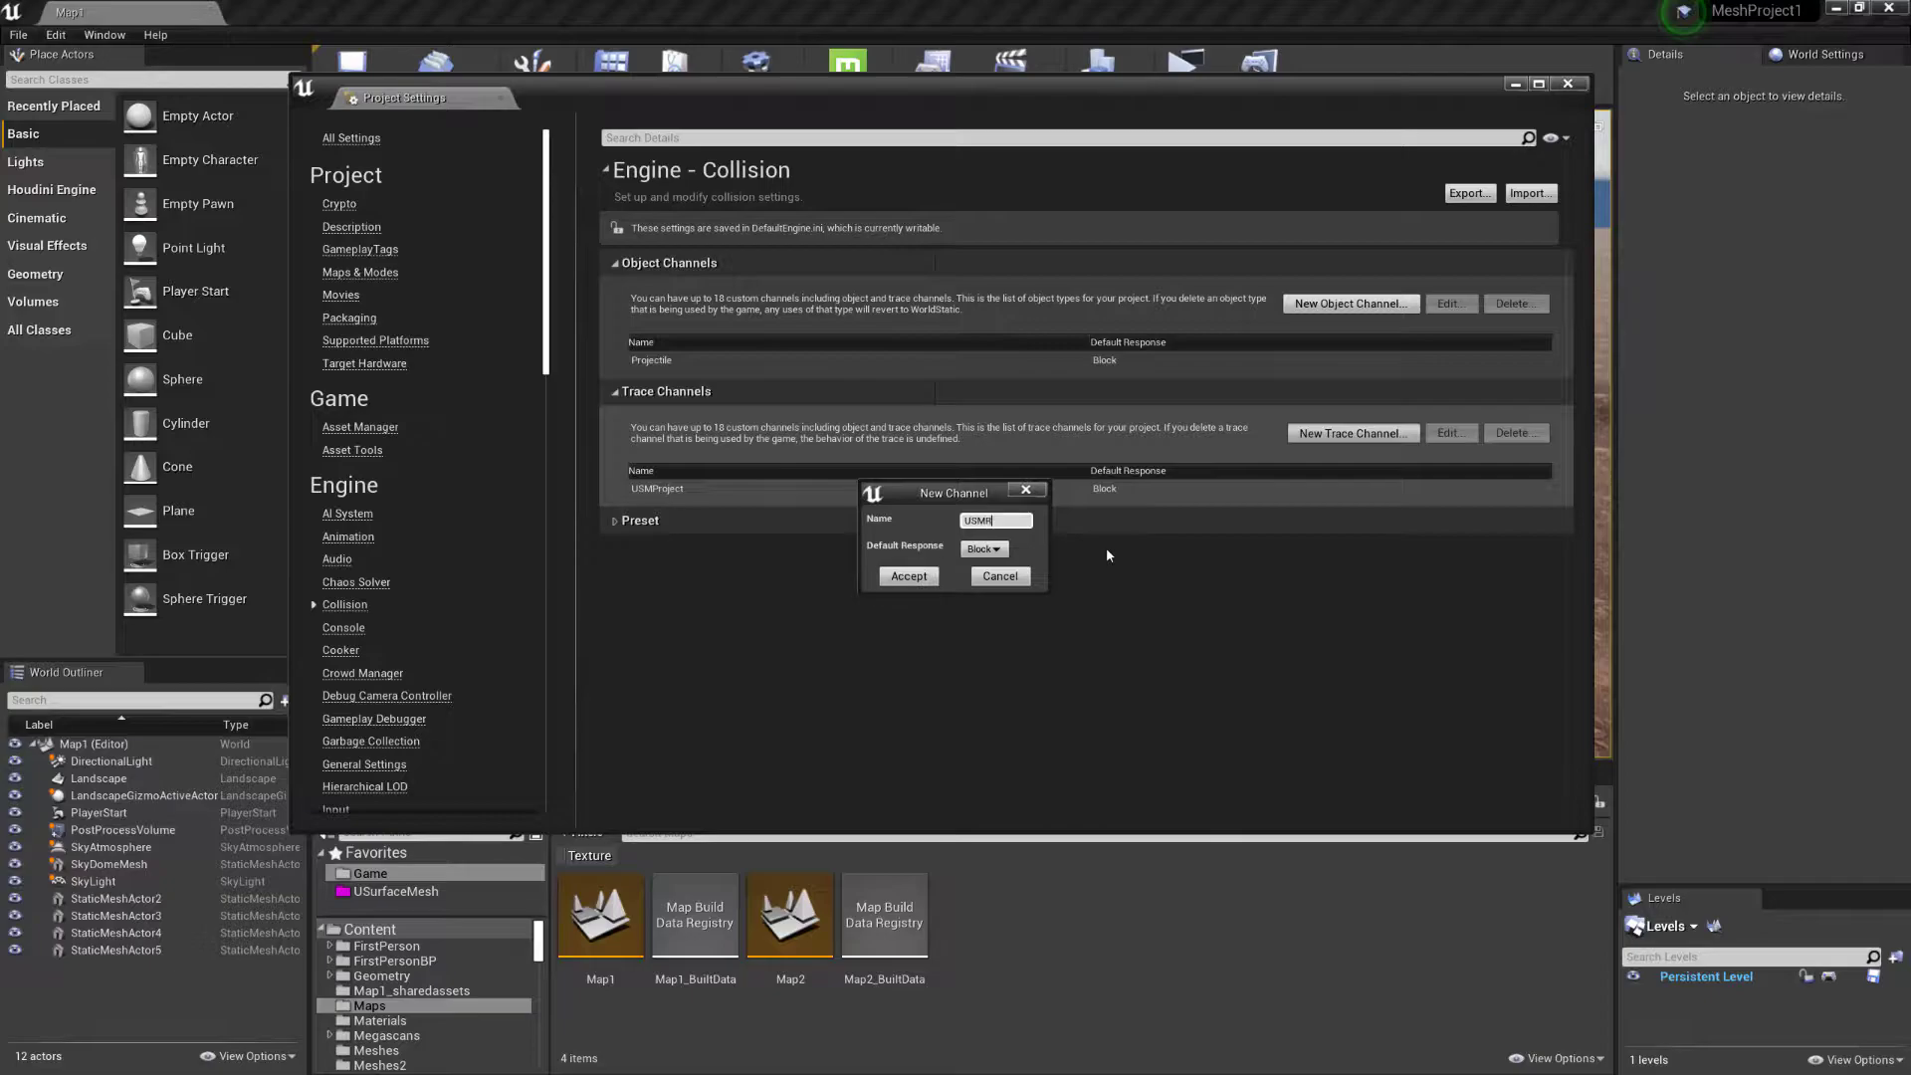
text(emove)
click(908, 577)
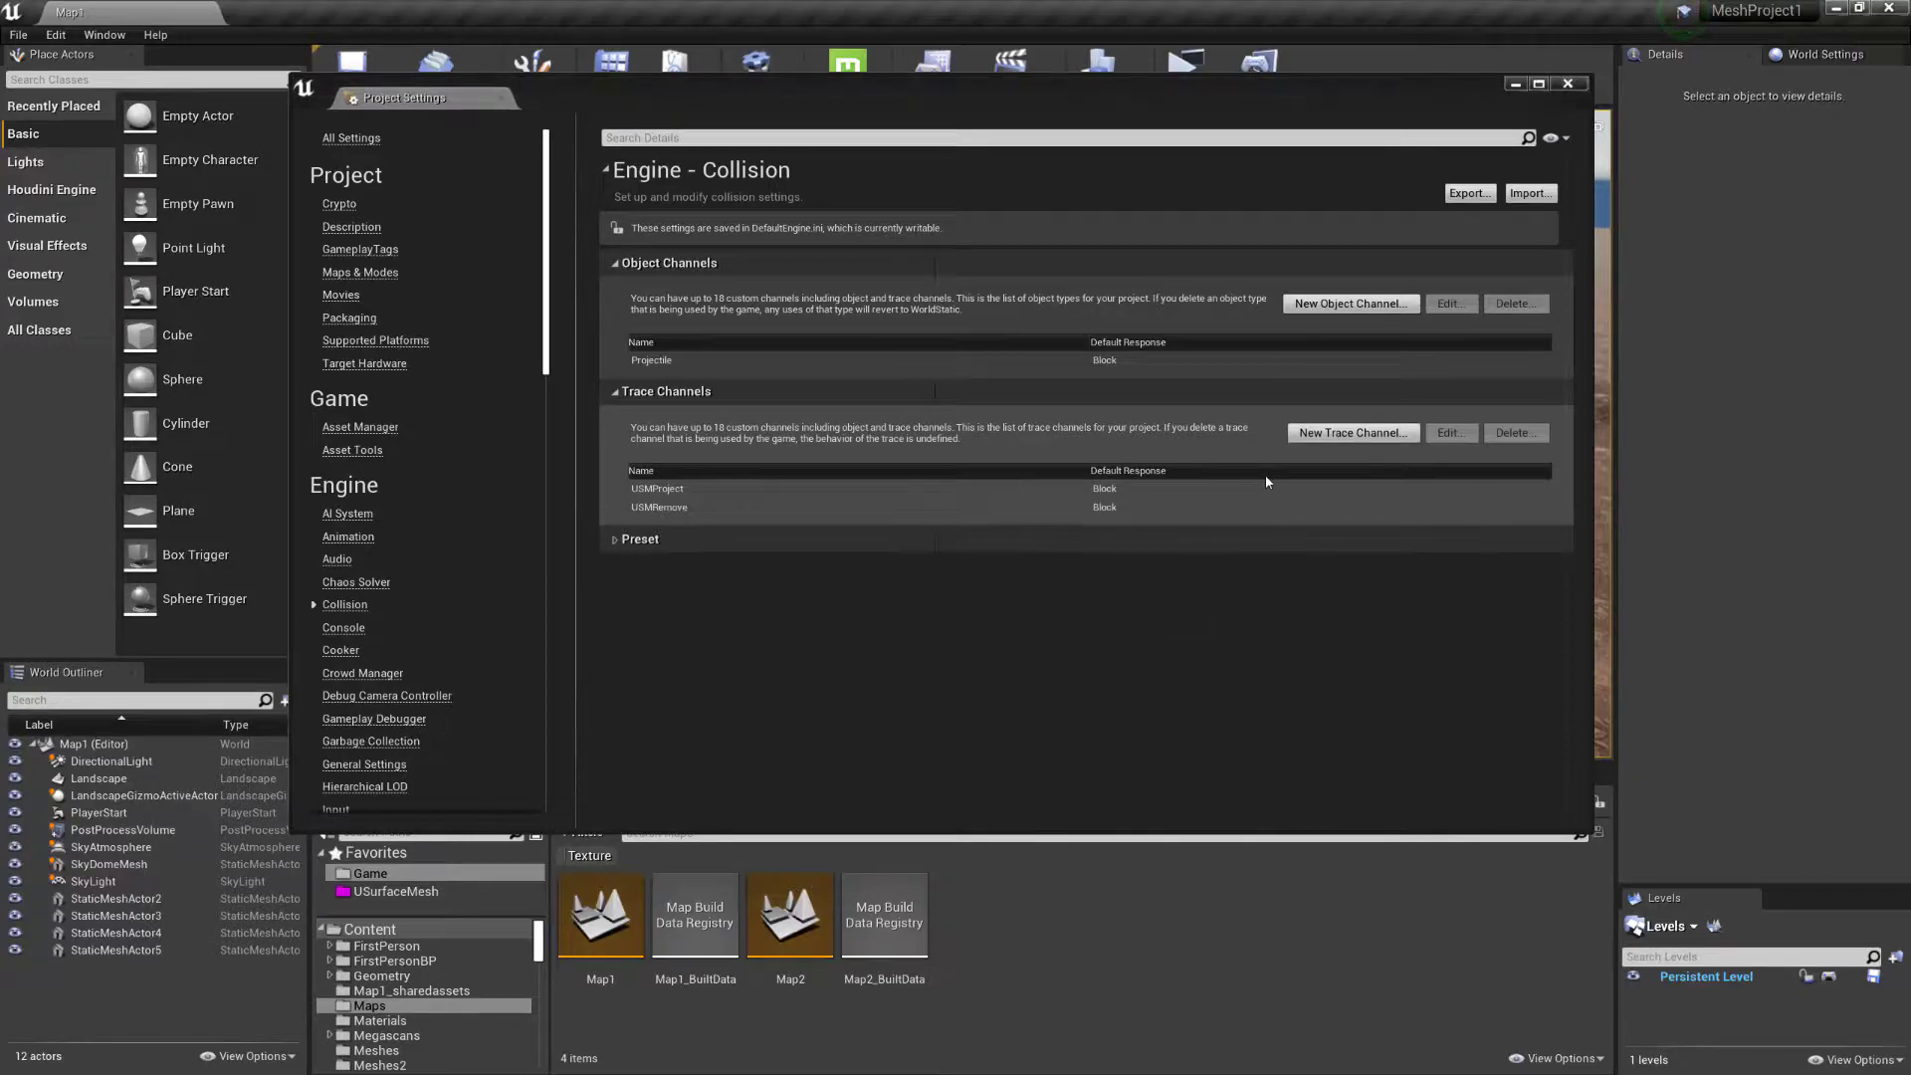
click(1334, 435)
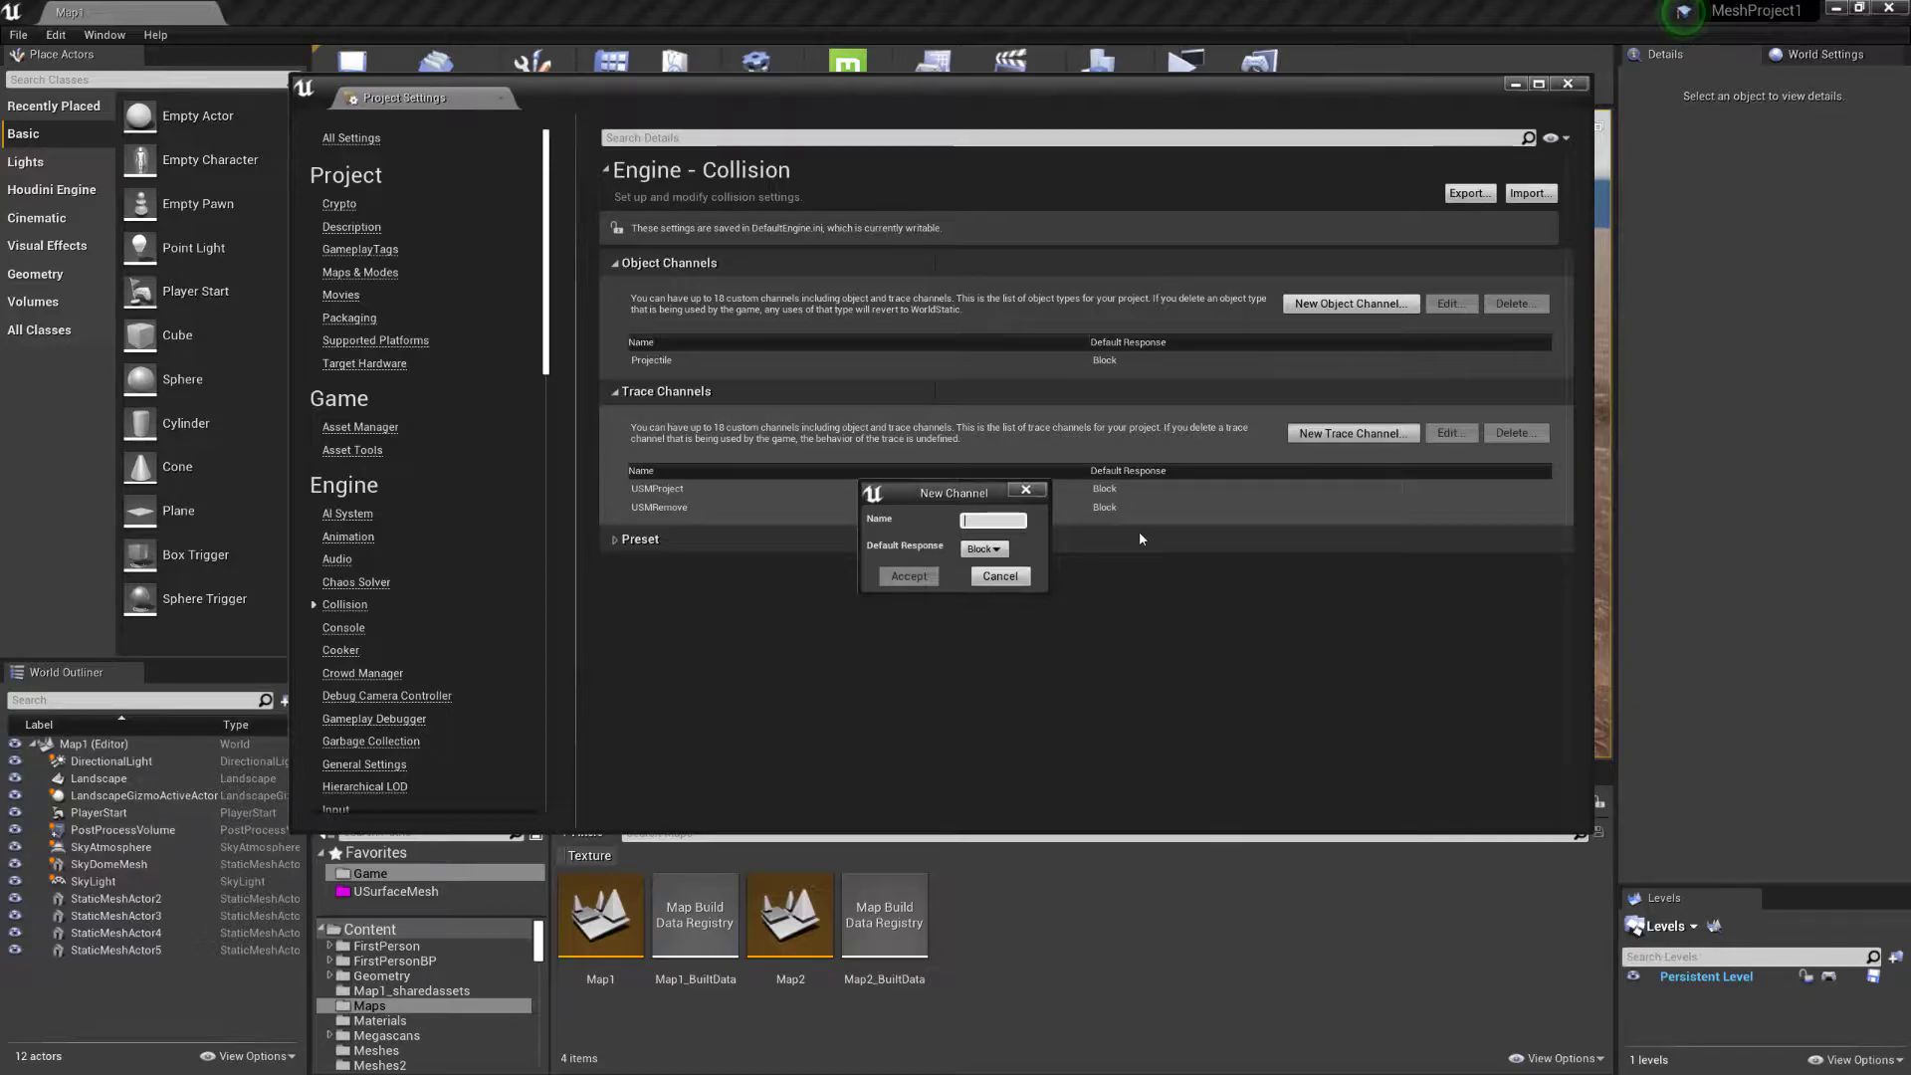
text(USMOcclude)
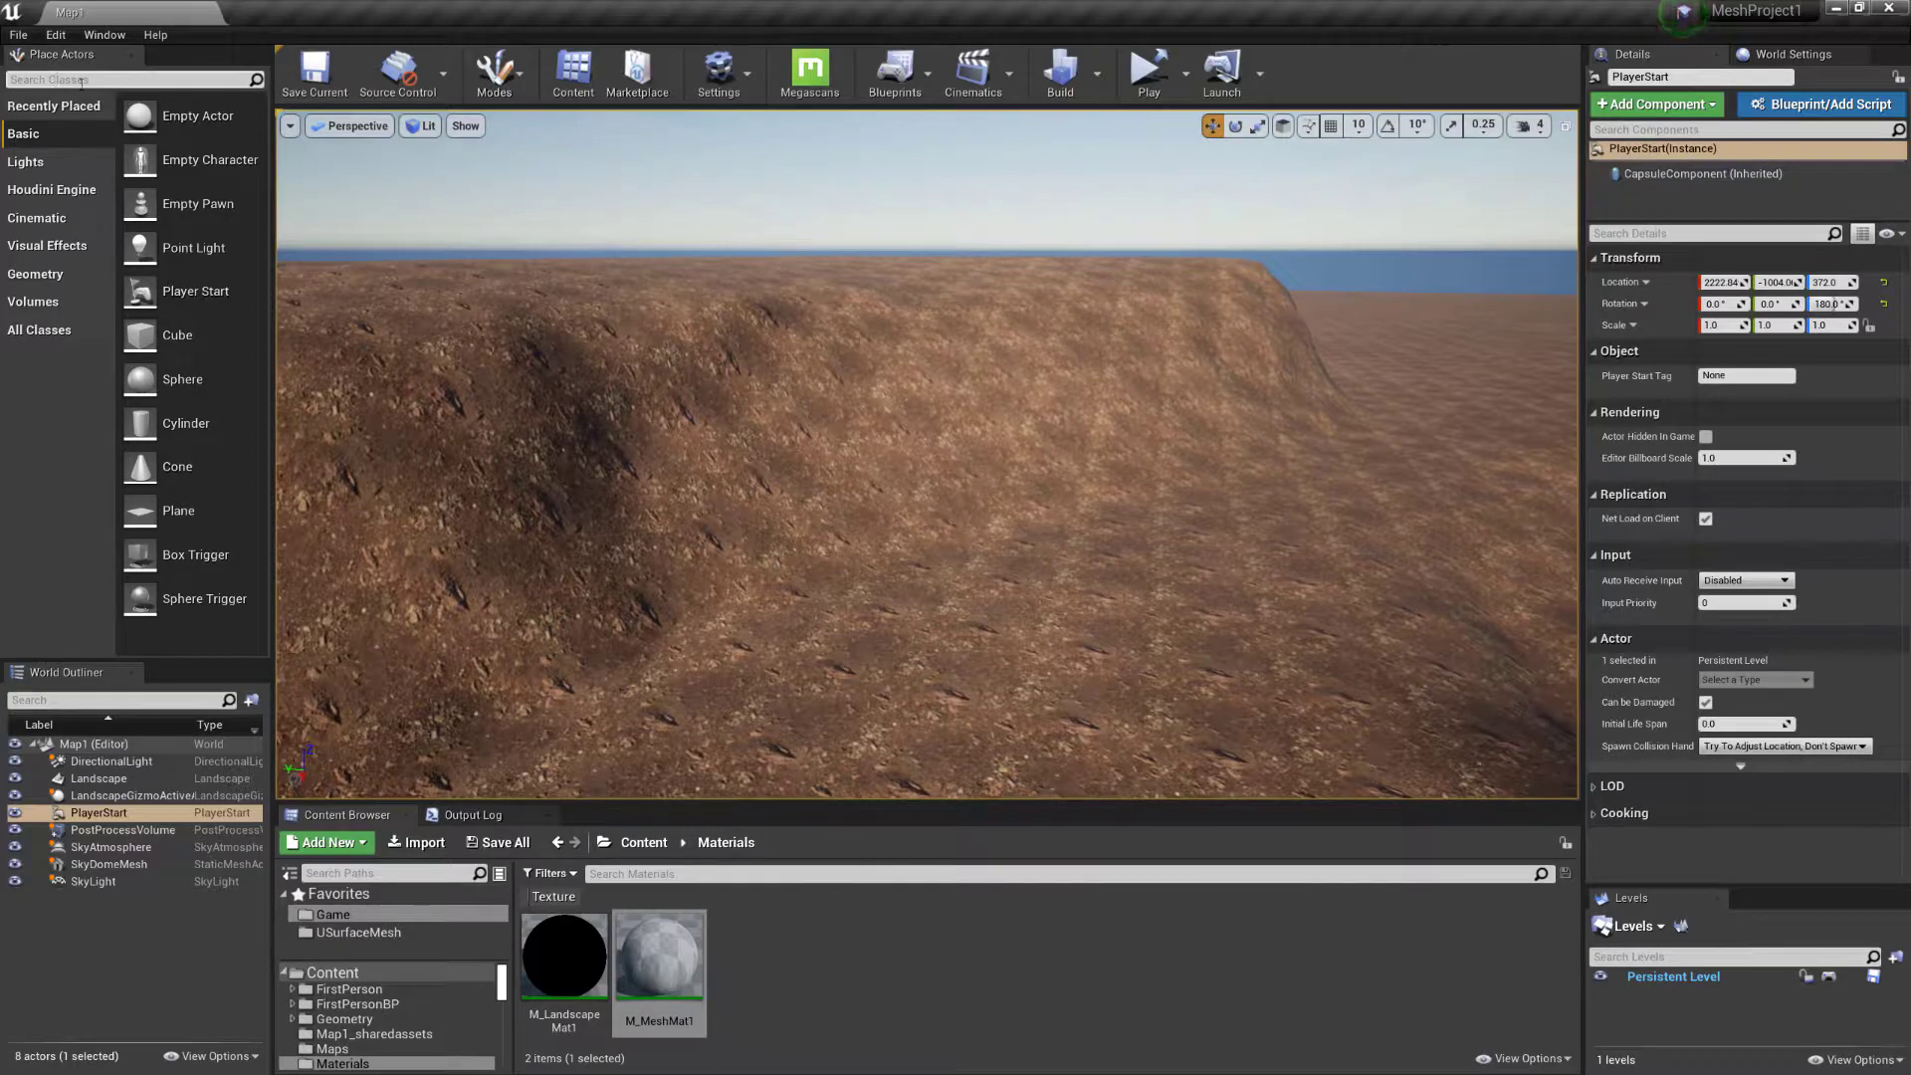
Find the USurface Mesh Grid actor and place one on the terrain in front of the slope
click(57, 81)
text(usurf)
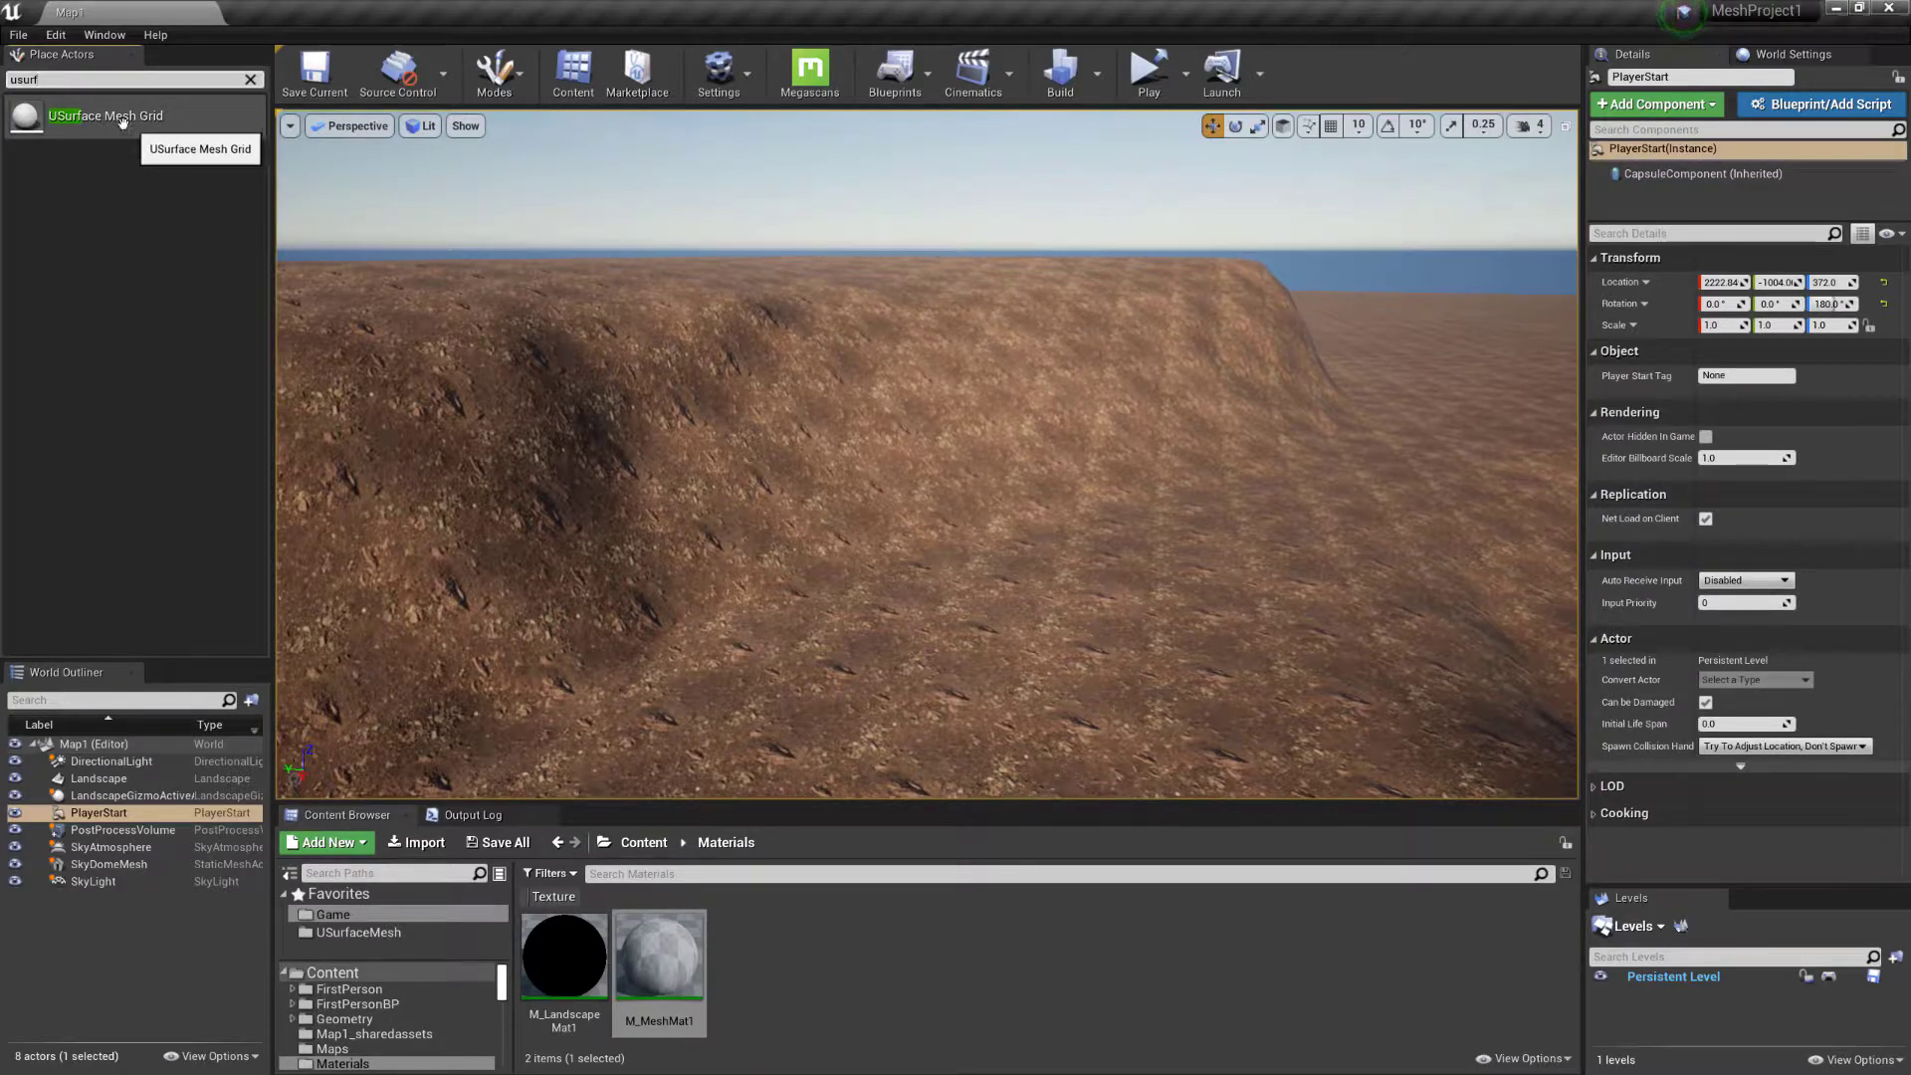
drag(125, 119, 138, 186)
drag(124, 120, 1002, 480)
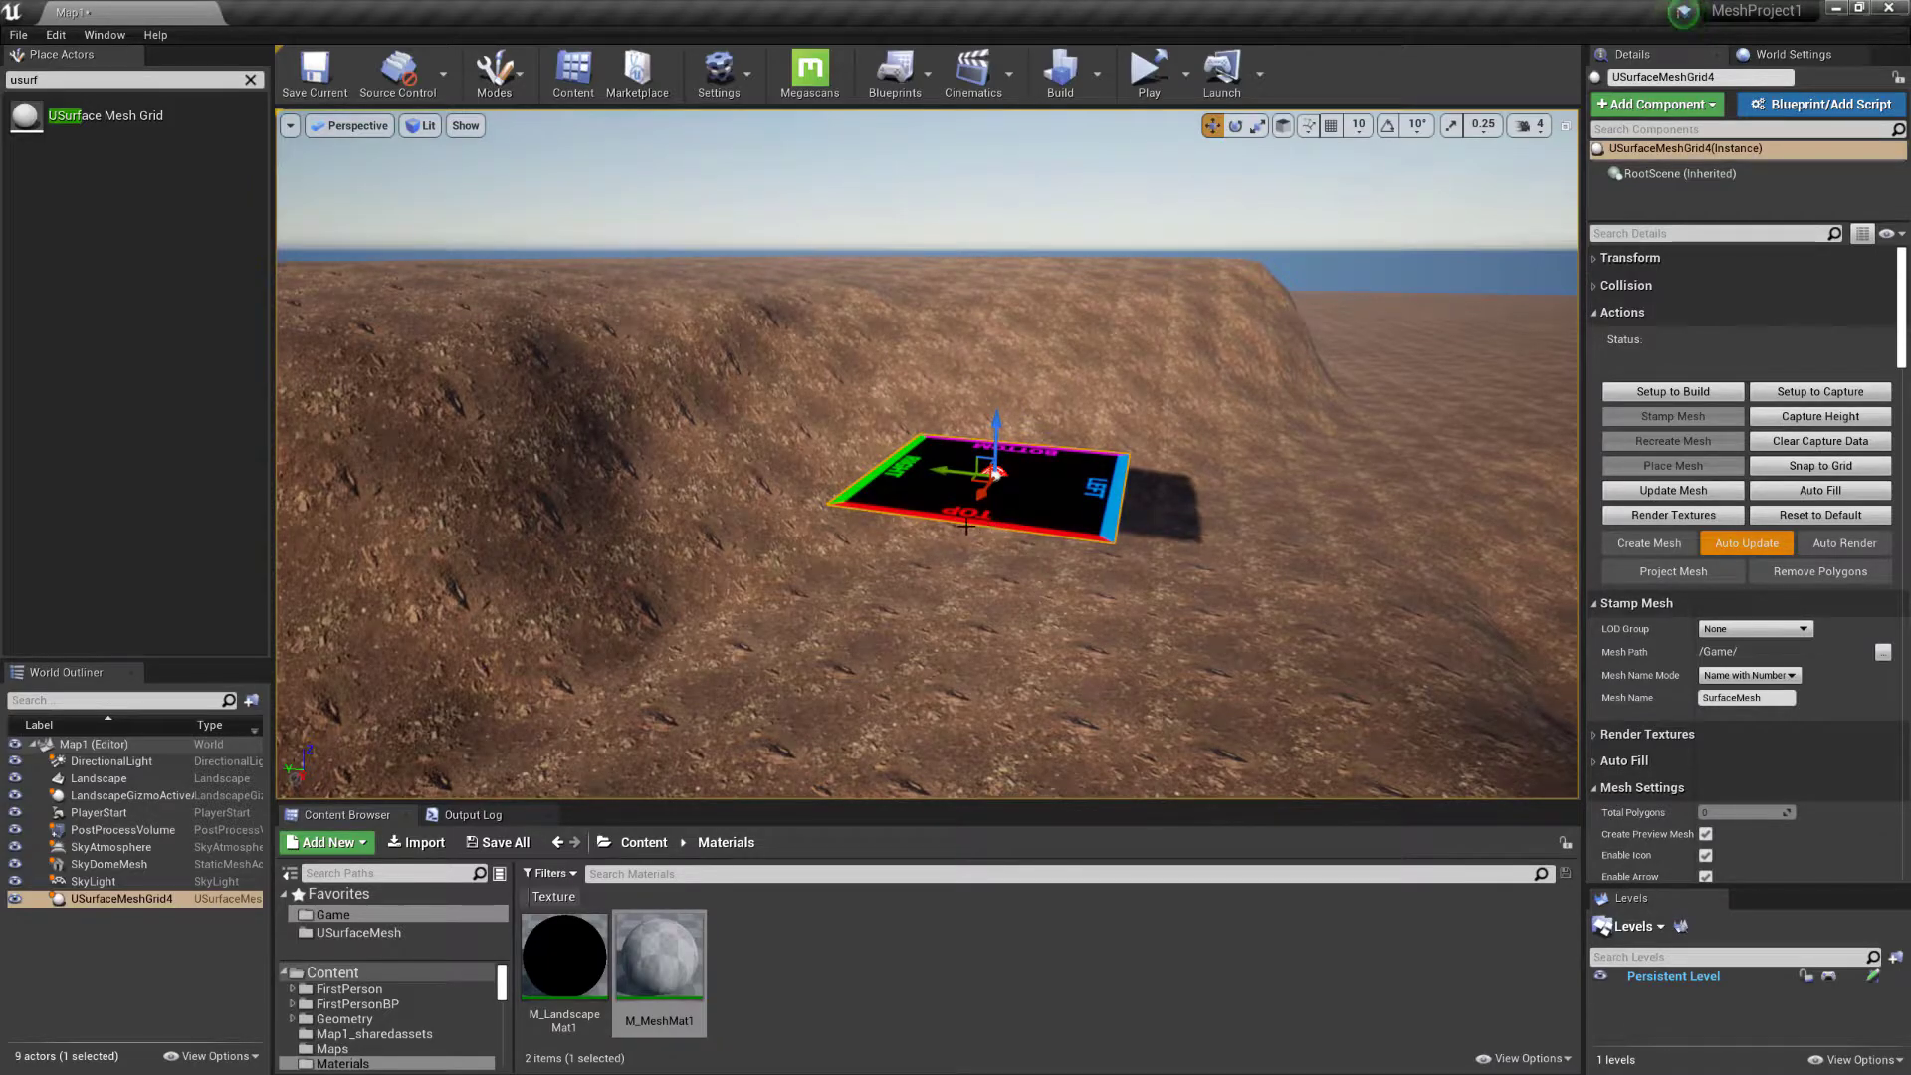
key(f)
right_drag(1005, 517, 964, 538)
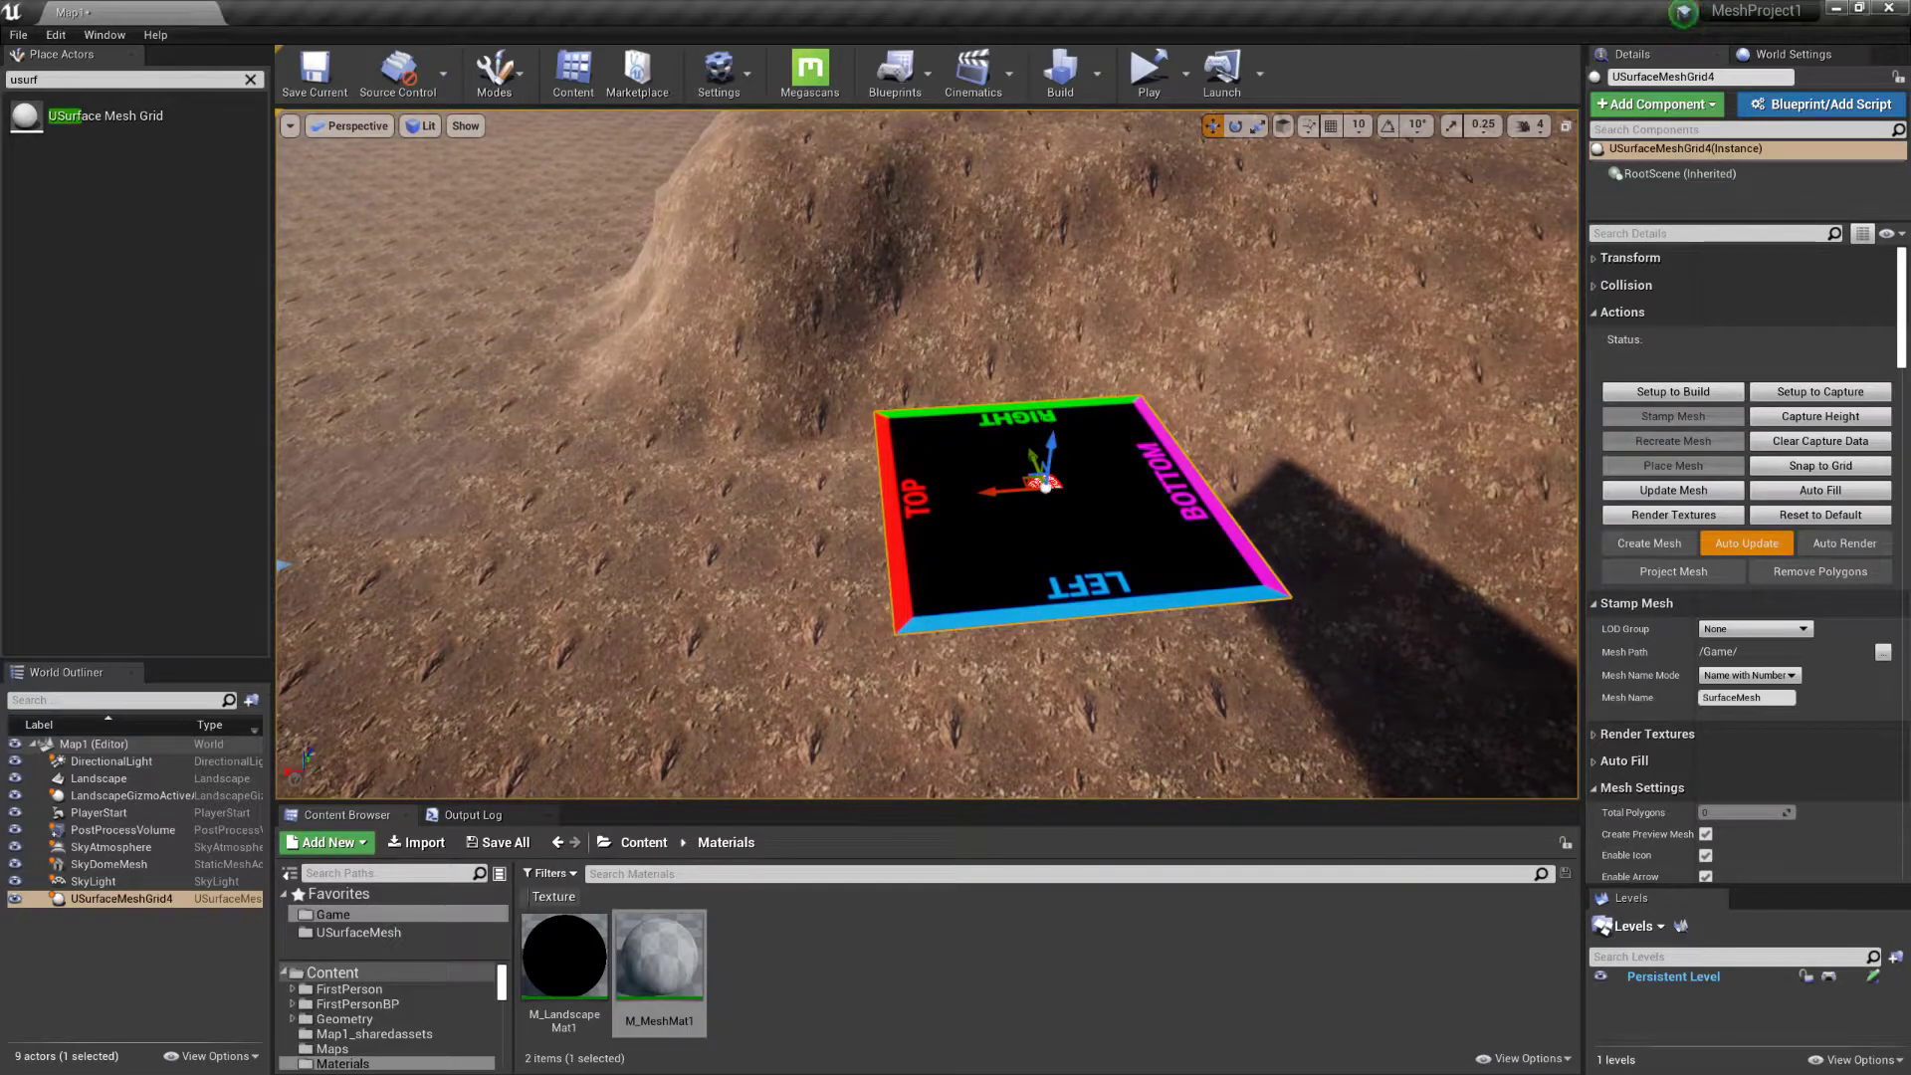
right_drag(1045, 488, 1344, 418)
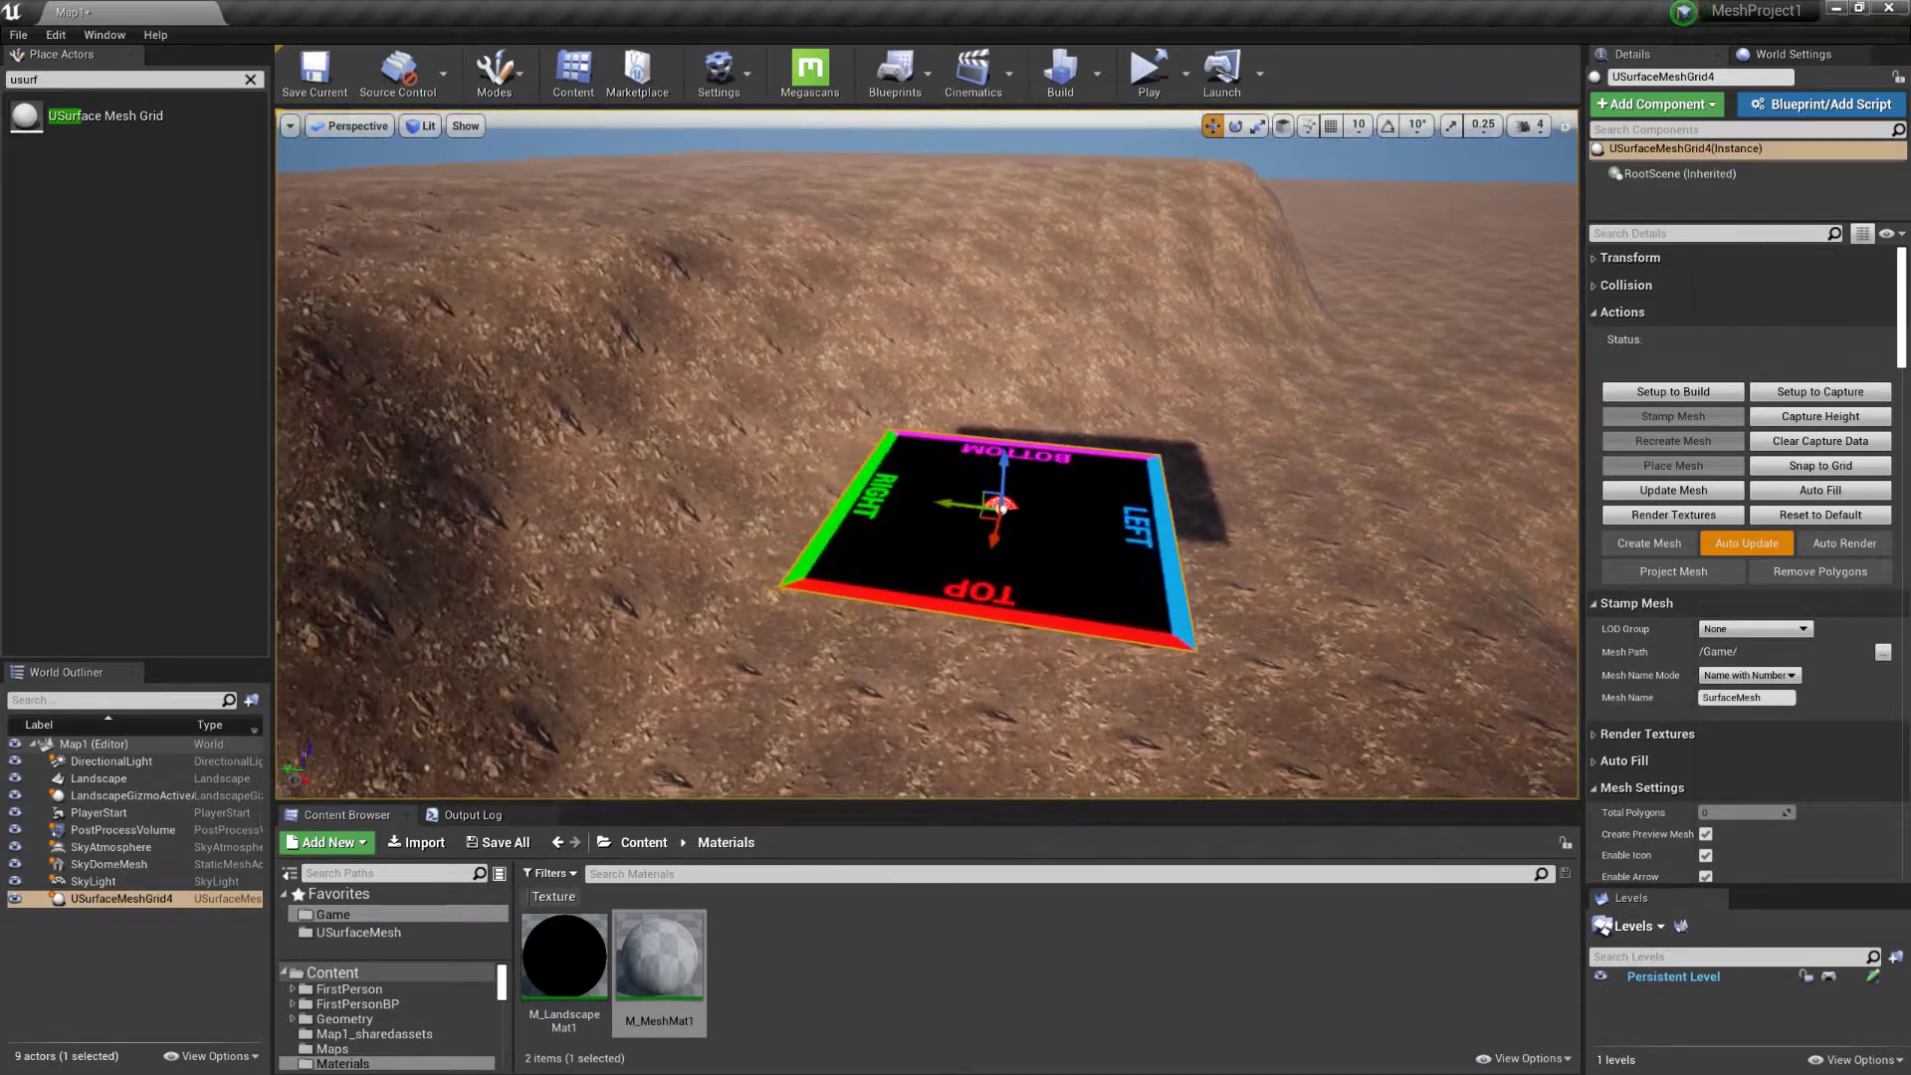
Turn the mesh grid around so its TOP edge points toward the slope and tilt it to match the incline
key(e)
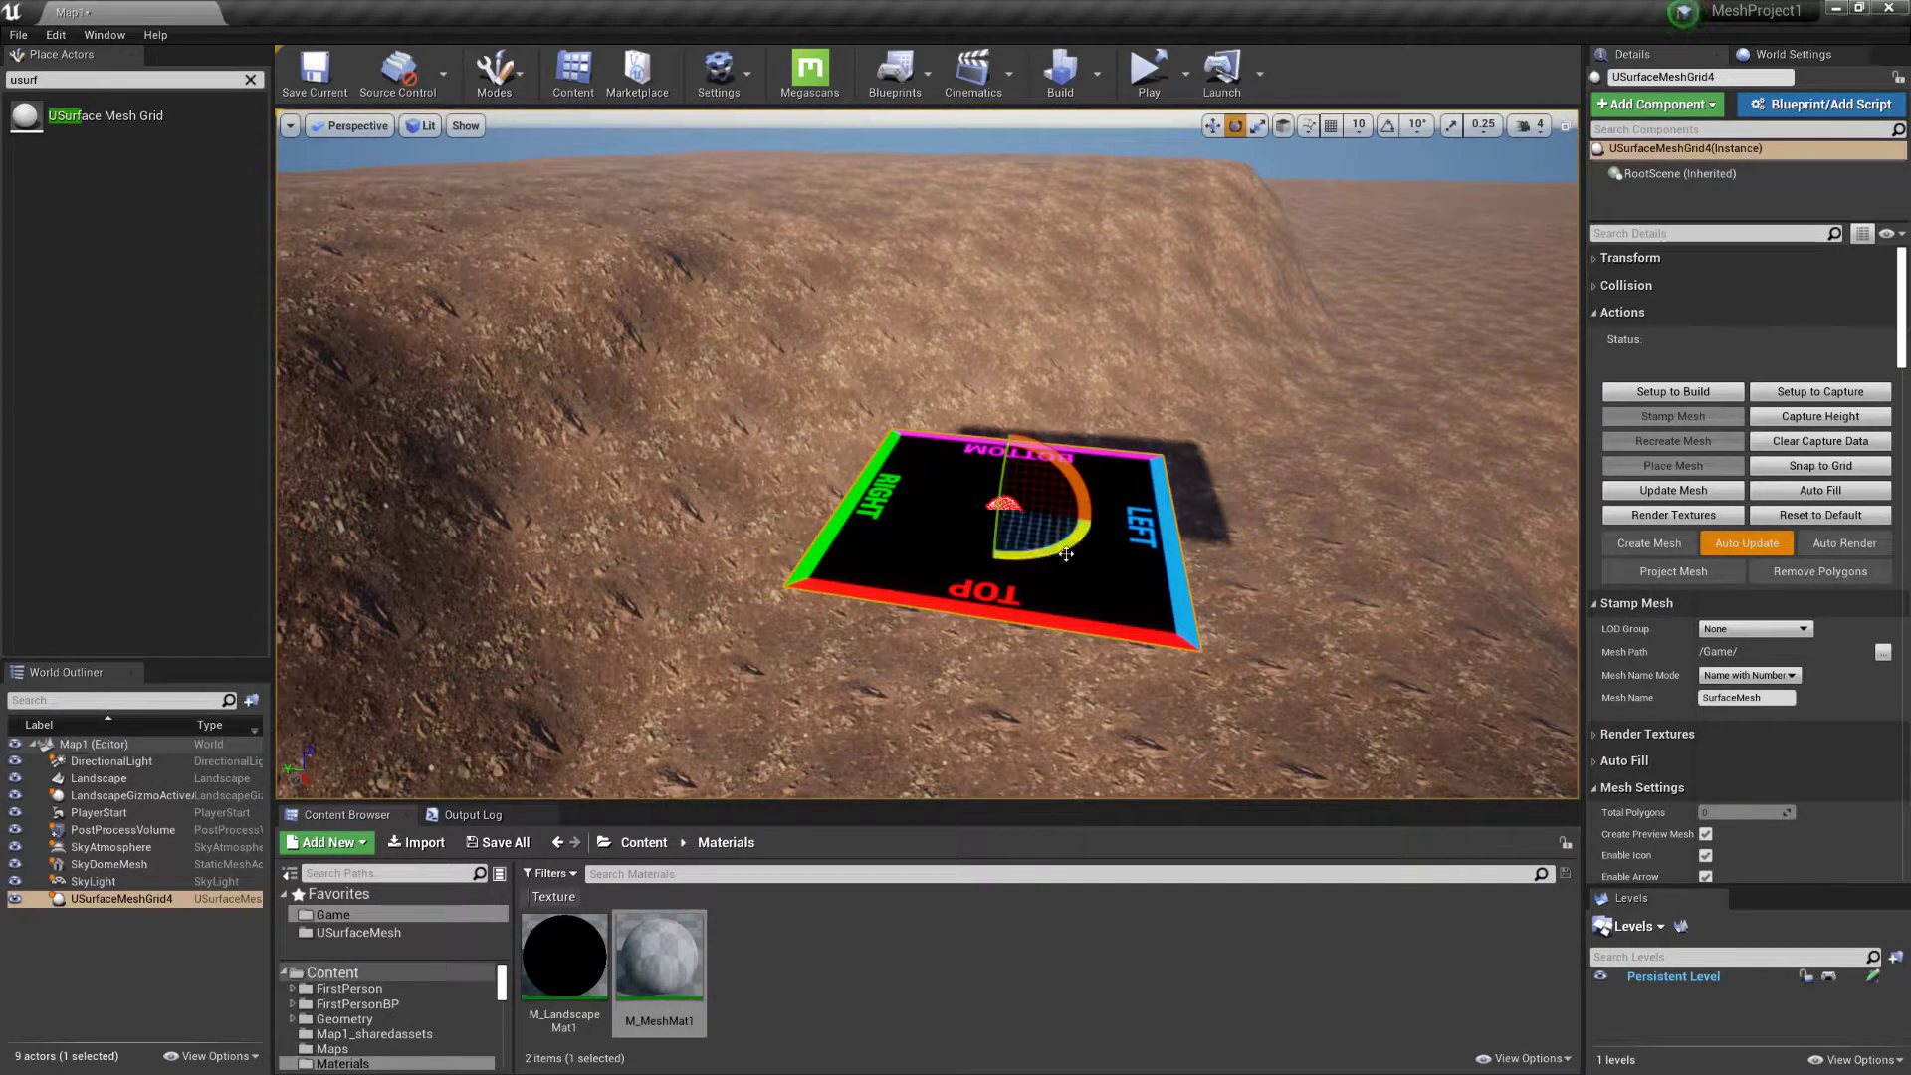
drag(1068, 547, 1205, 551)
drag(1065, 499, 1063, 553)
Move the tilted mesh grid up so it hovers in front of the slope's upper part
key(w)
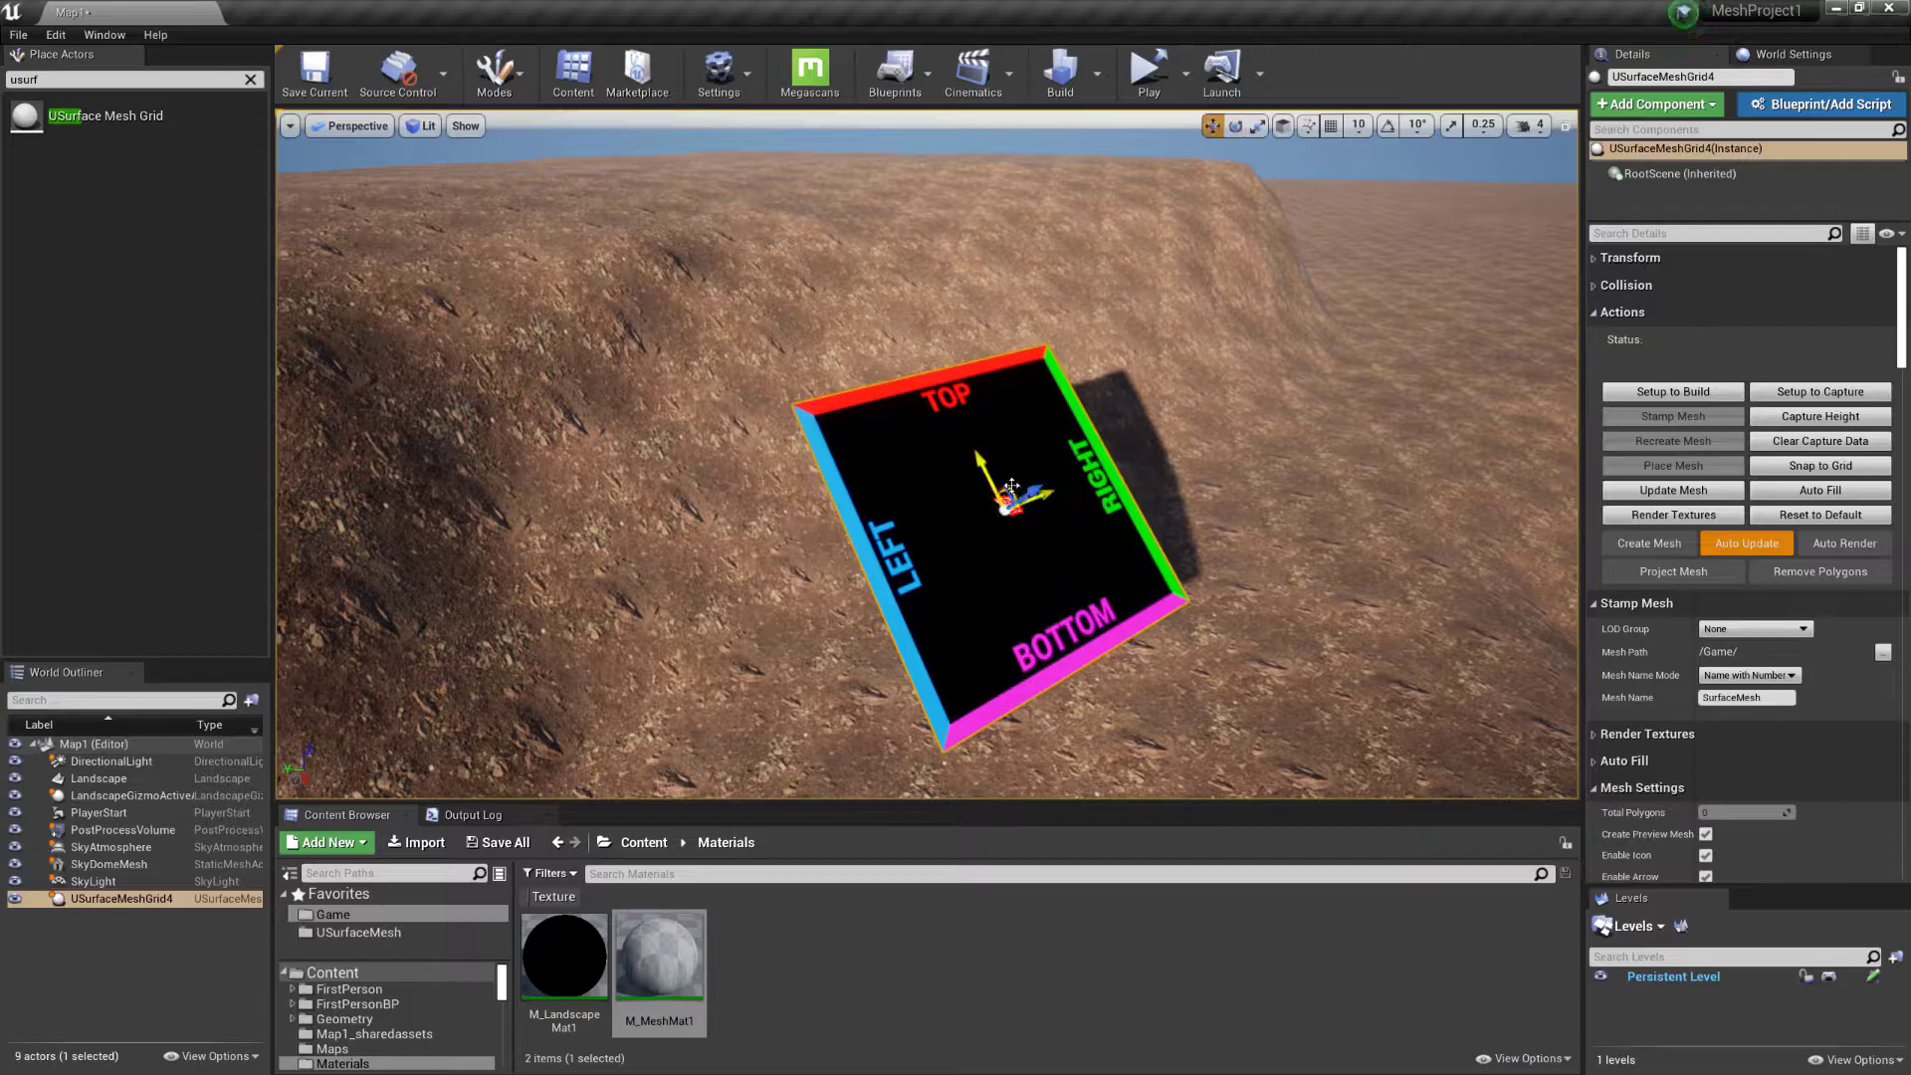
drag(1007, 490, 963, 242)
right_drag(962, 242, 1067, 287)
drag(1067, 287, 1026, 249)
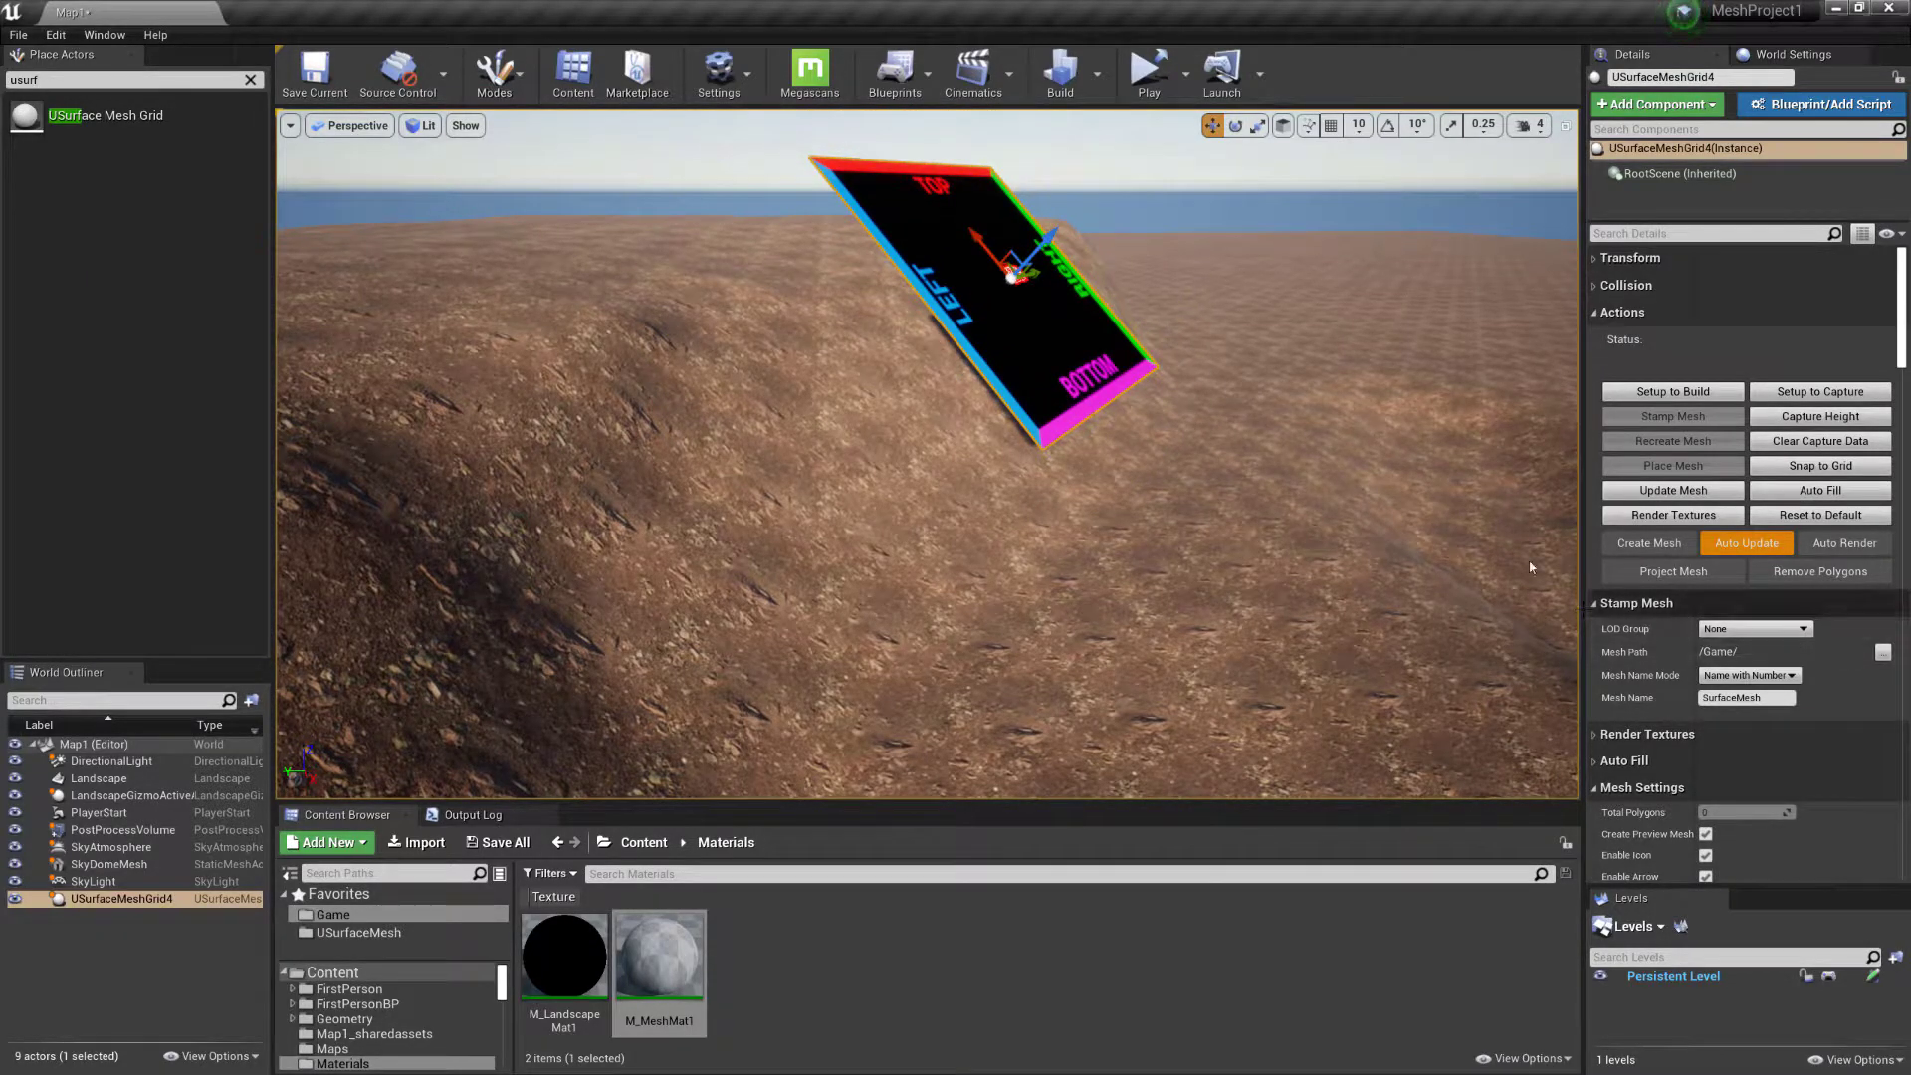
right_drag(1025, 249, 888, 412)
right_drag(1025, 458, 1179, 259)
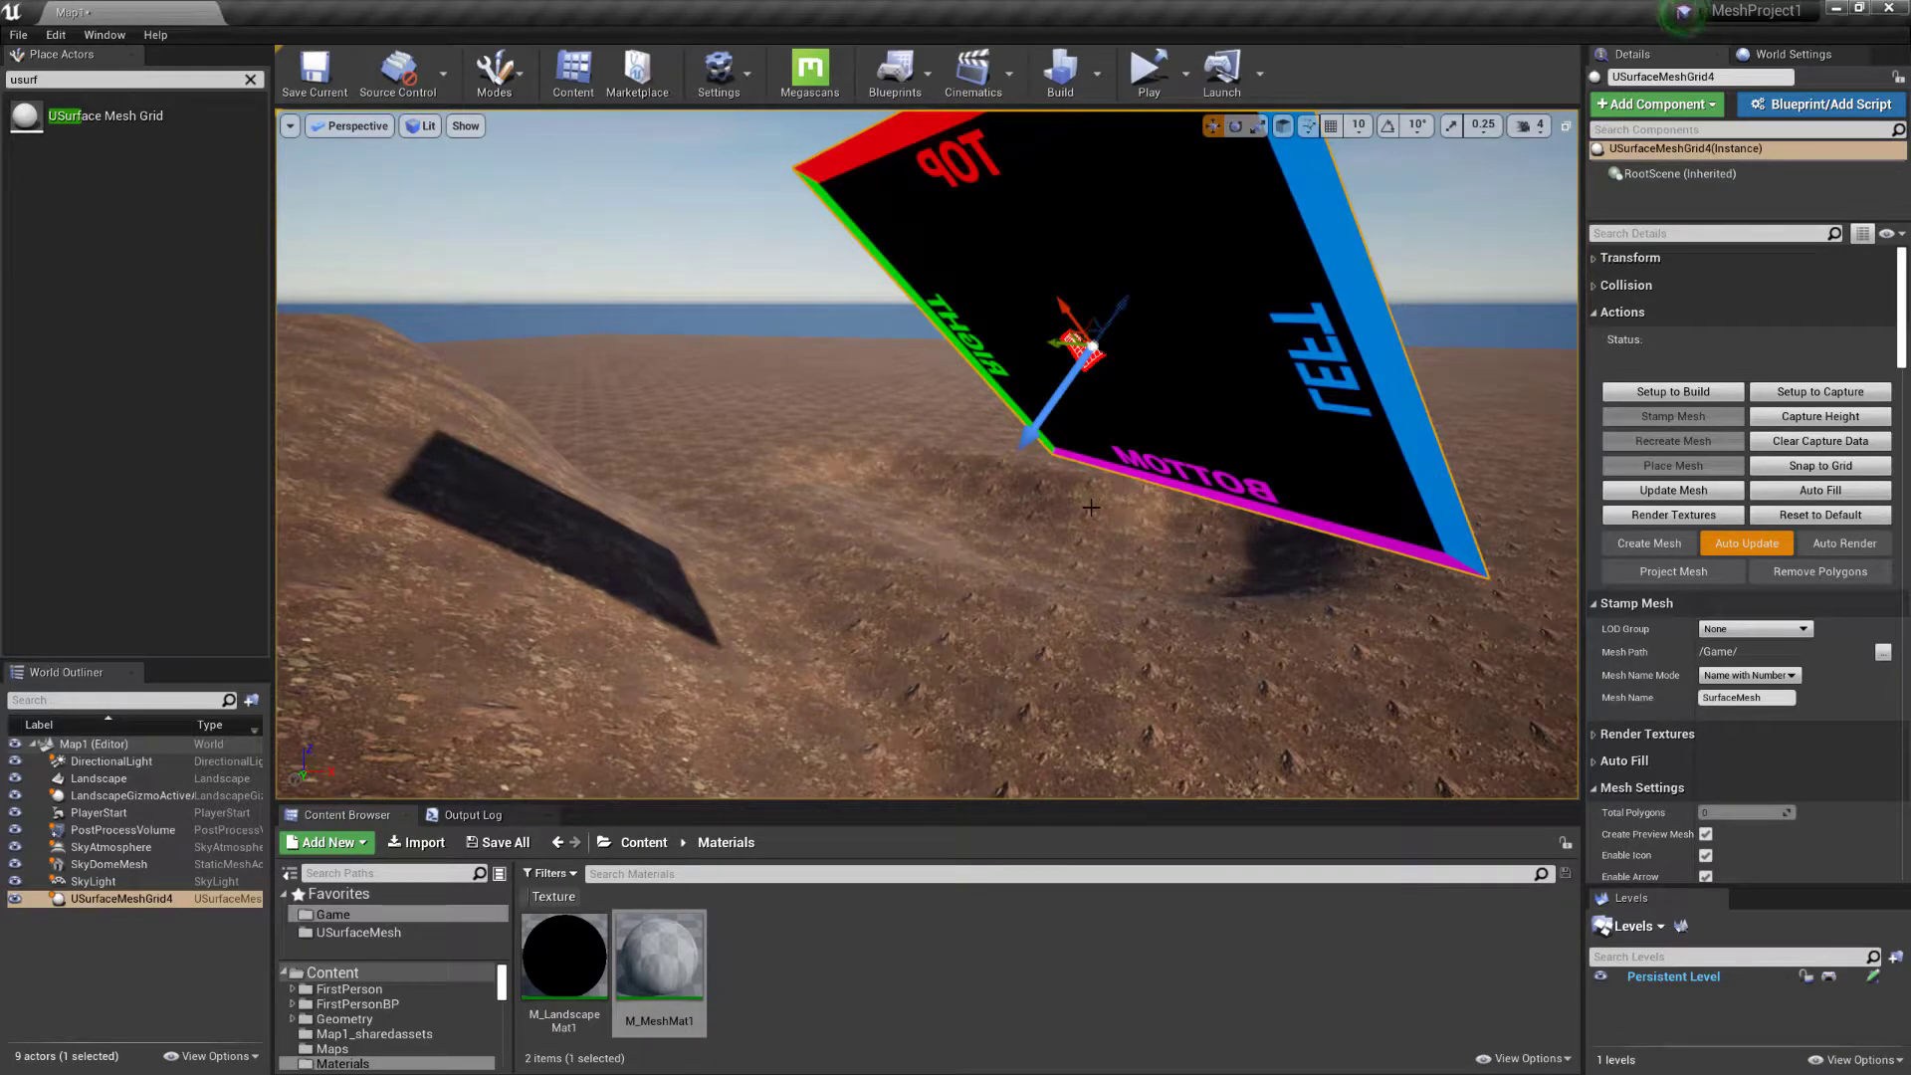
right_drag(1093, 488, 672, 505)
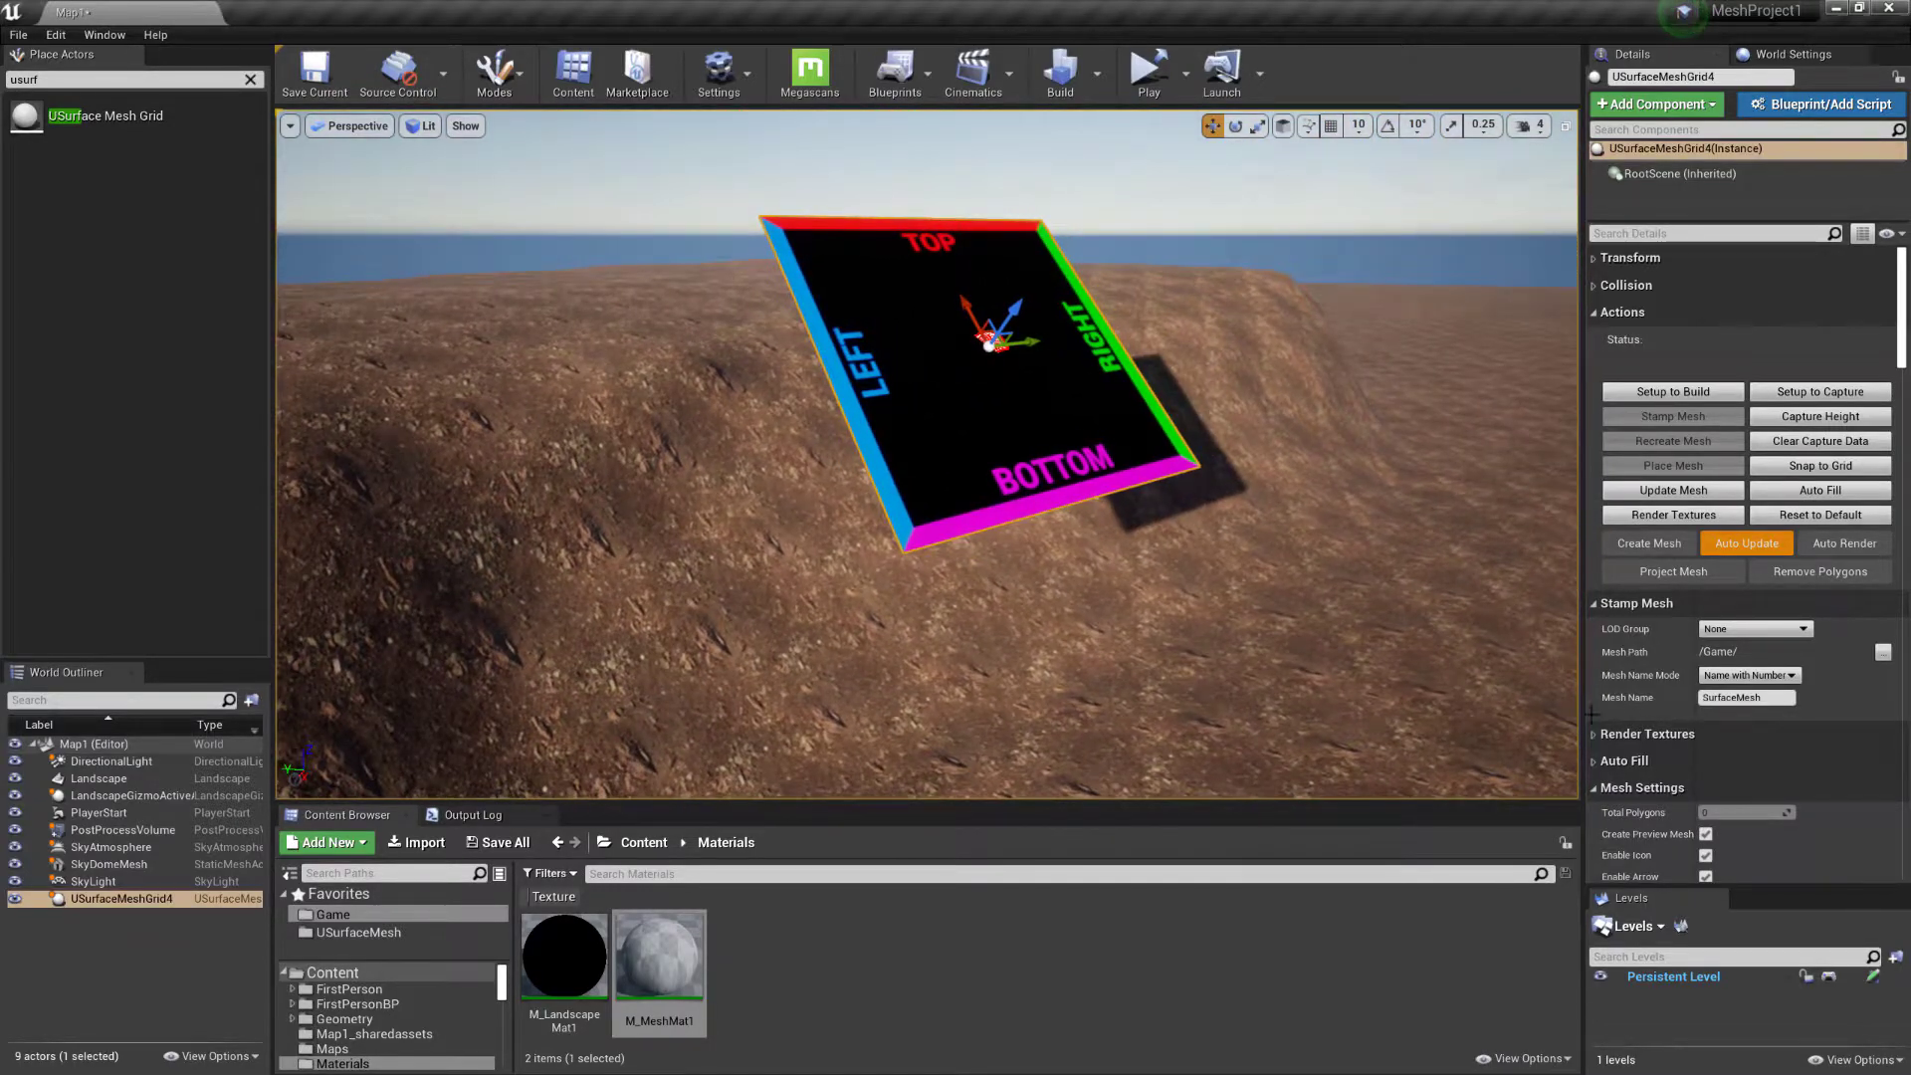
Try a Dimension Scale of 2 in the grid's mesh settings and set it back to 1
scroll(1654, 565, down, 5)
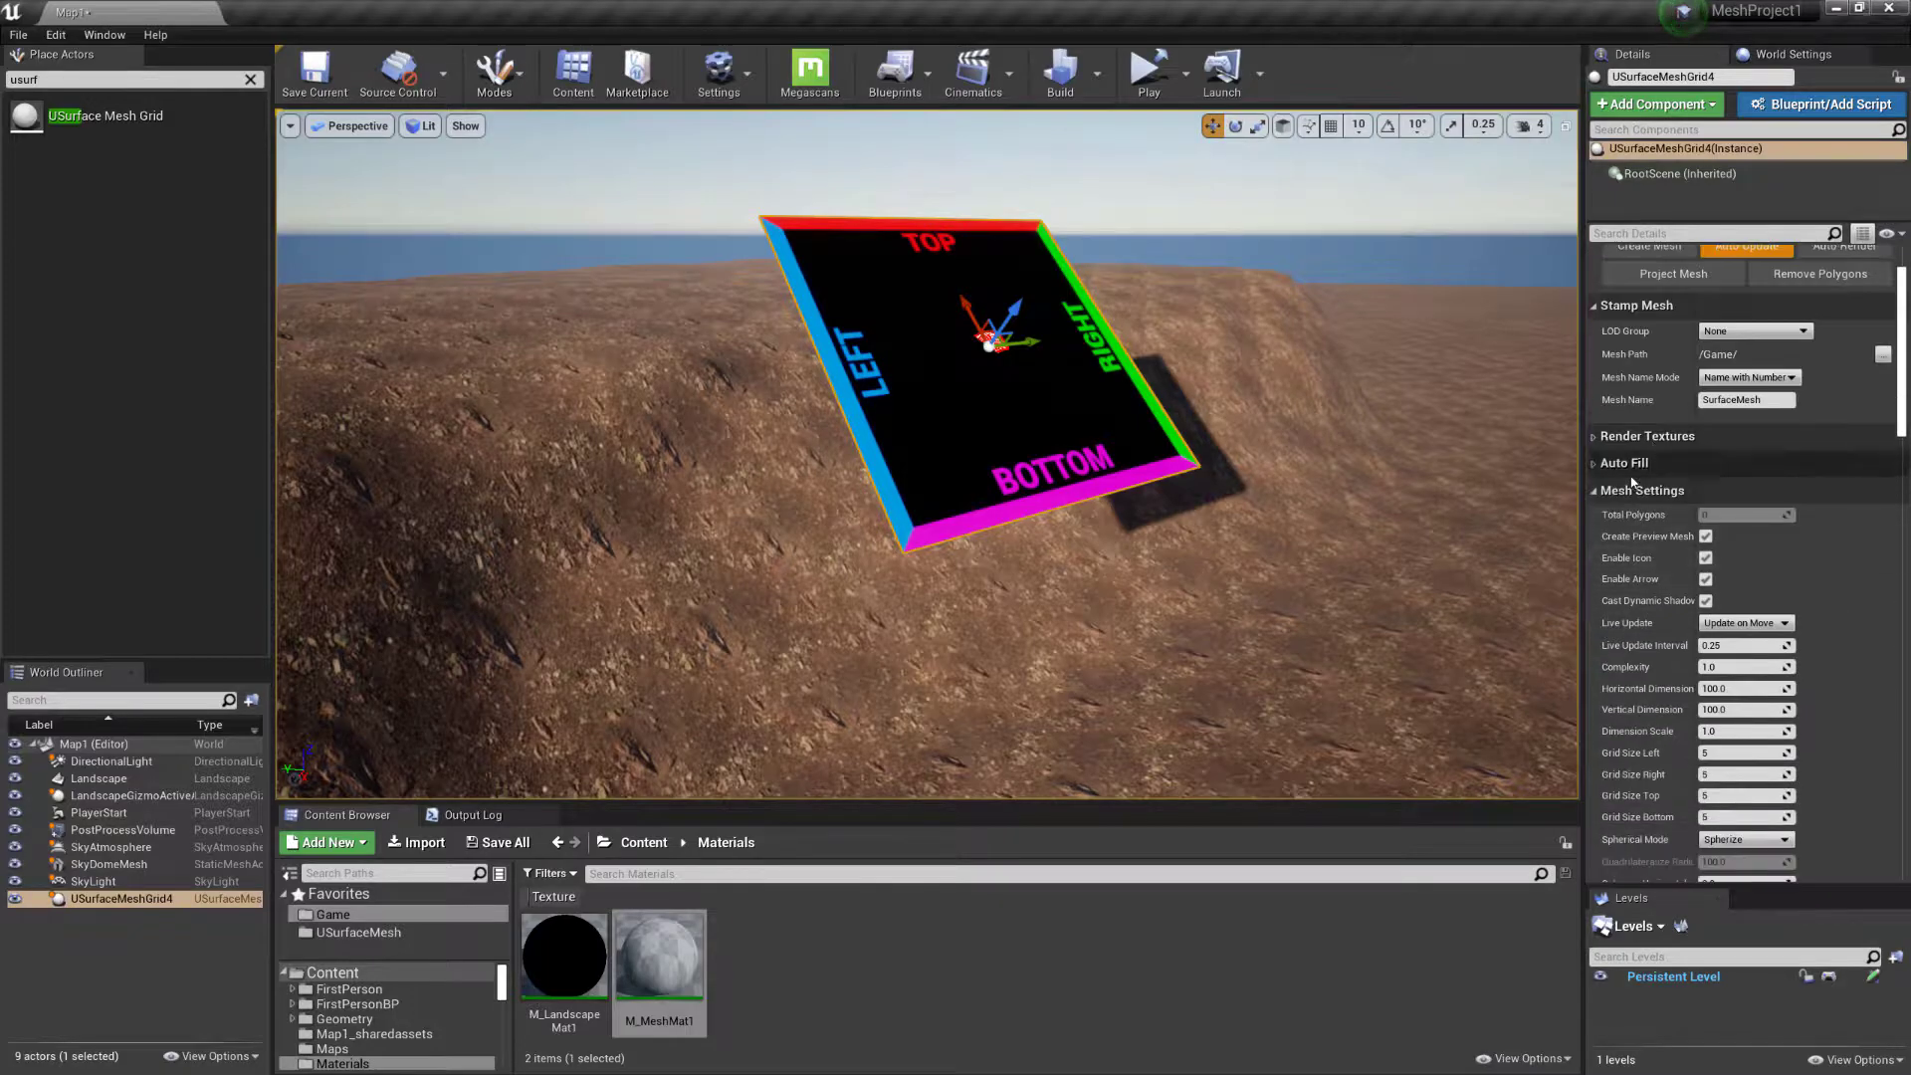
scroll(1628, 505, down, 1)
scroll(1629, 505, up, 6)
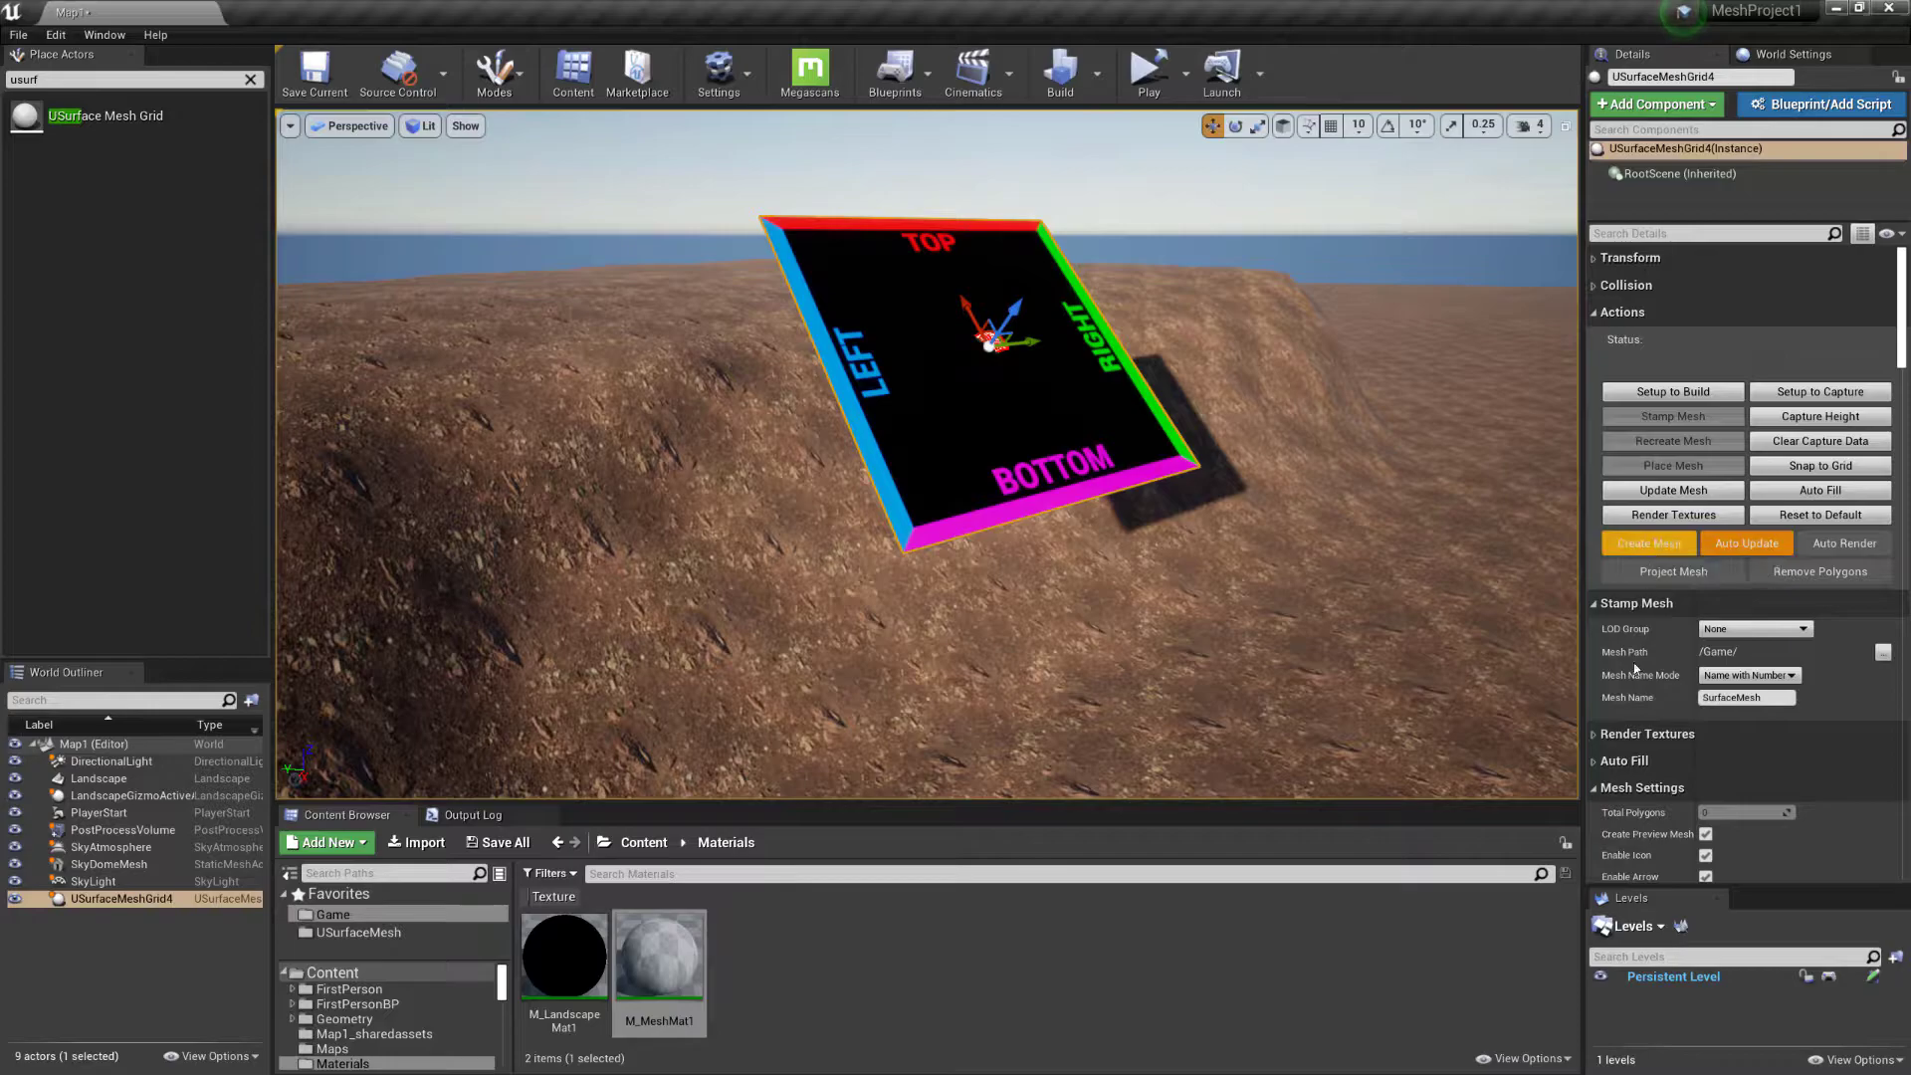
click(1622, 604)
scroll(1673, 597, down, 3)
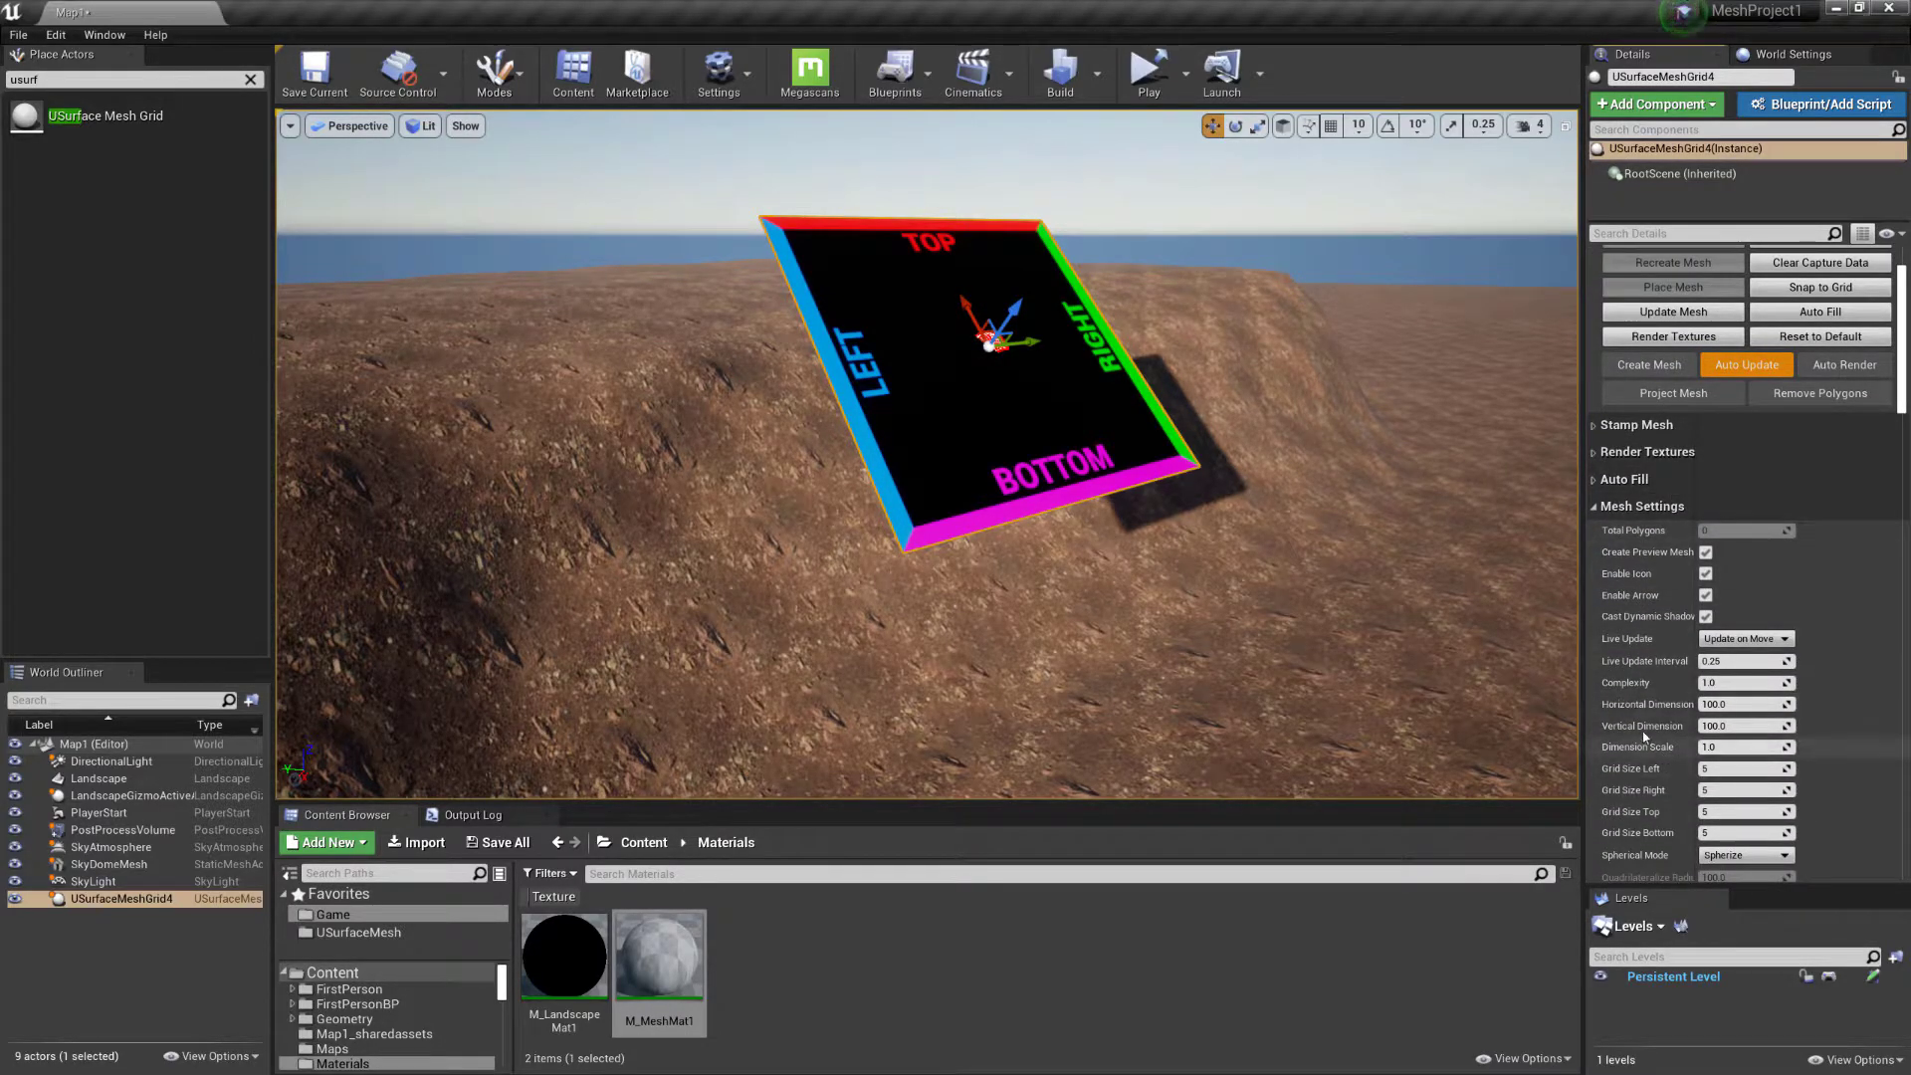
scroll(1645, 731, down, 2)
scroll(1644, 732, down, 1)
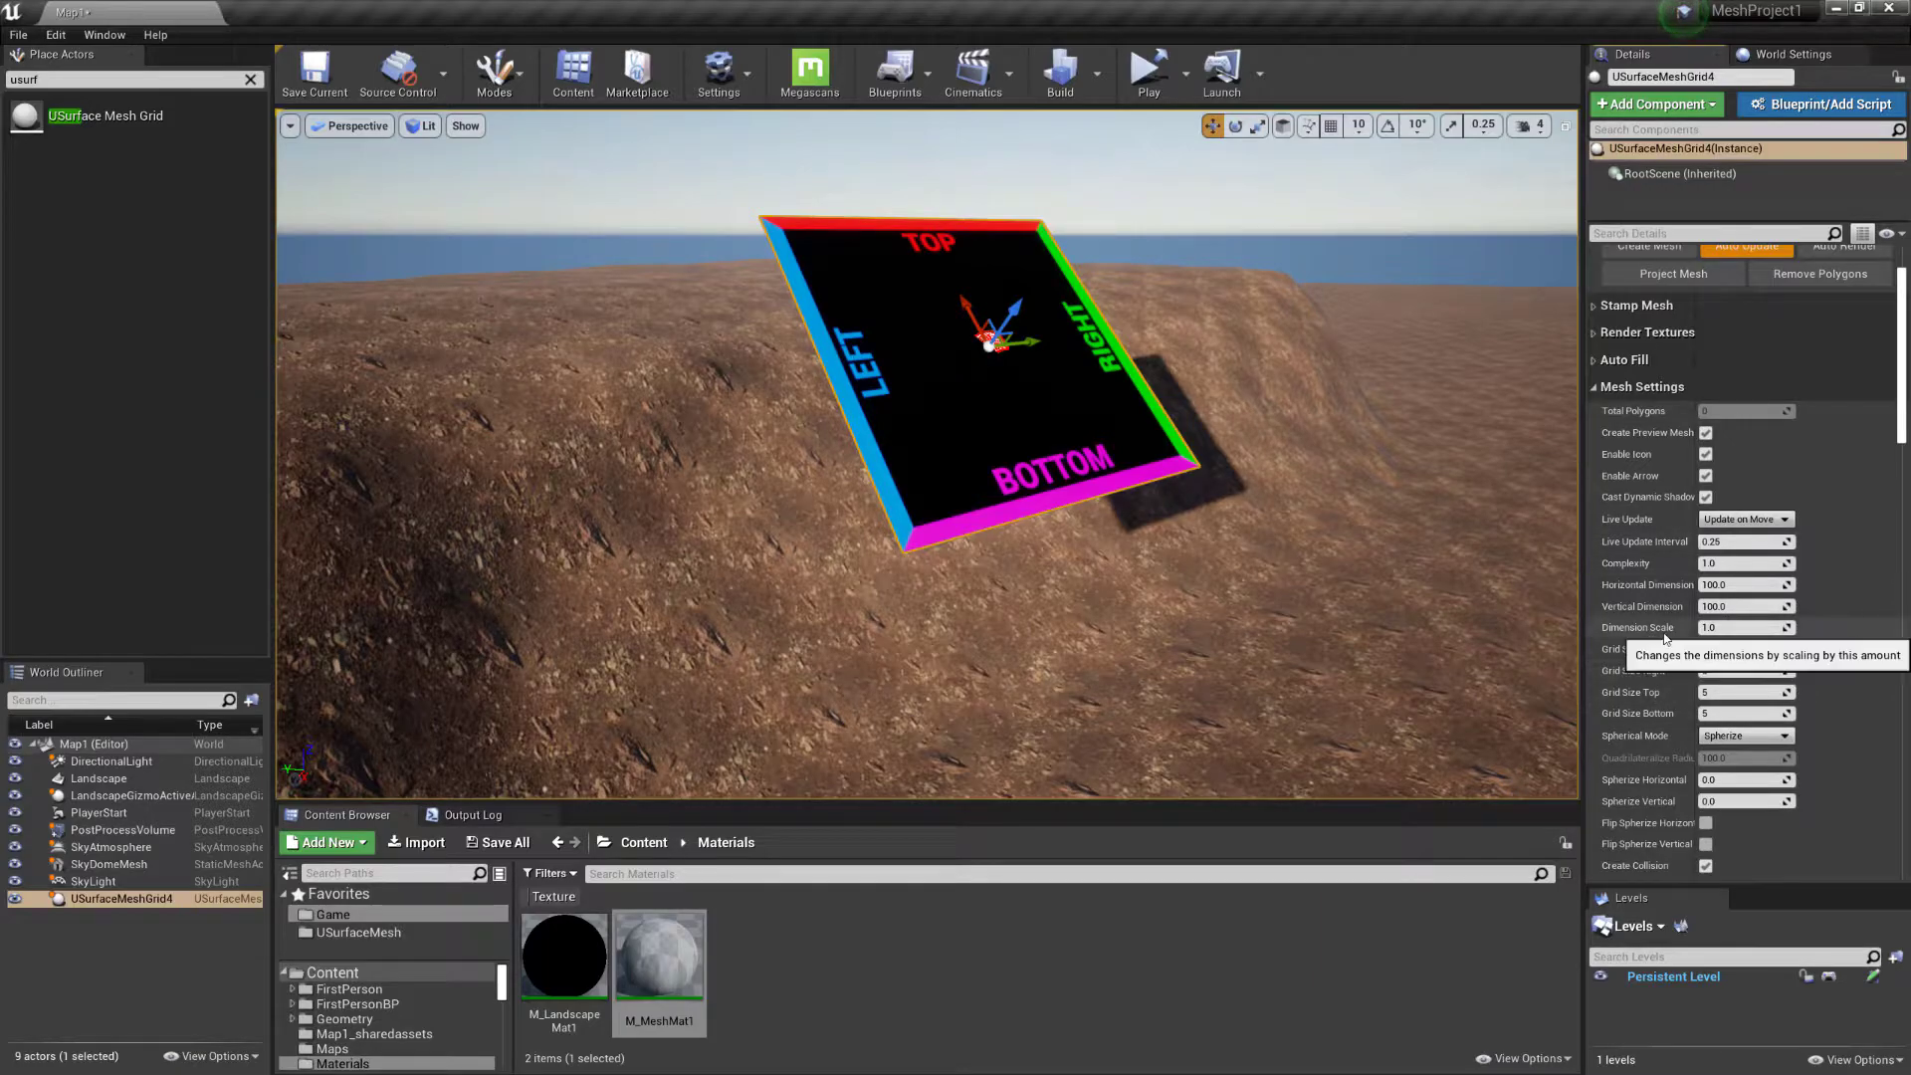
click(1715, 627)
text(2)
key(Return)
text(1)
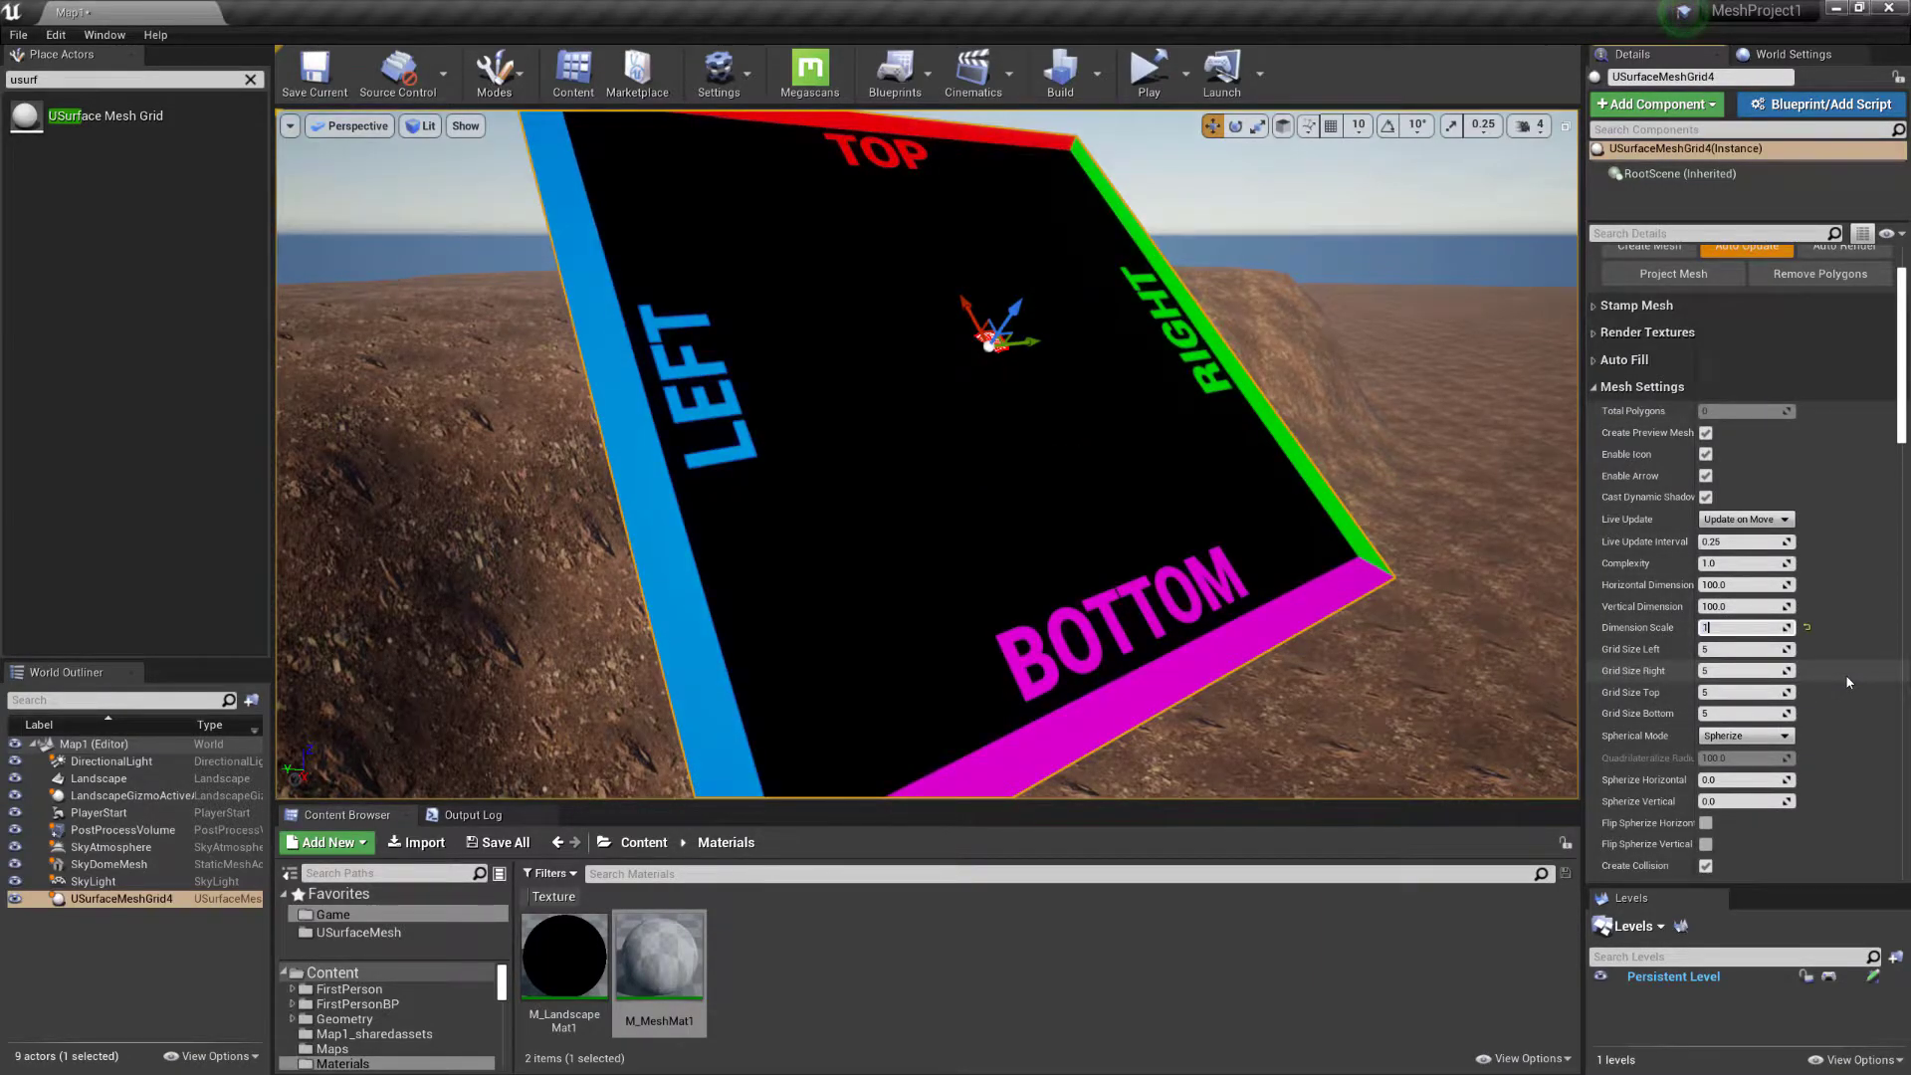
key(Return)
Enable Create Mesh on the mesh grid and display the viewport in Brush Wireframe mode
mouse_move(1226, 498)
right_down()
mouse_move(1125, 500)
mouse_move(1209, 542)
mouse_move(1241, 514)
right_up()
scroll(1702, 488, up, 3)
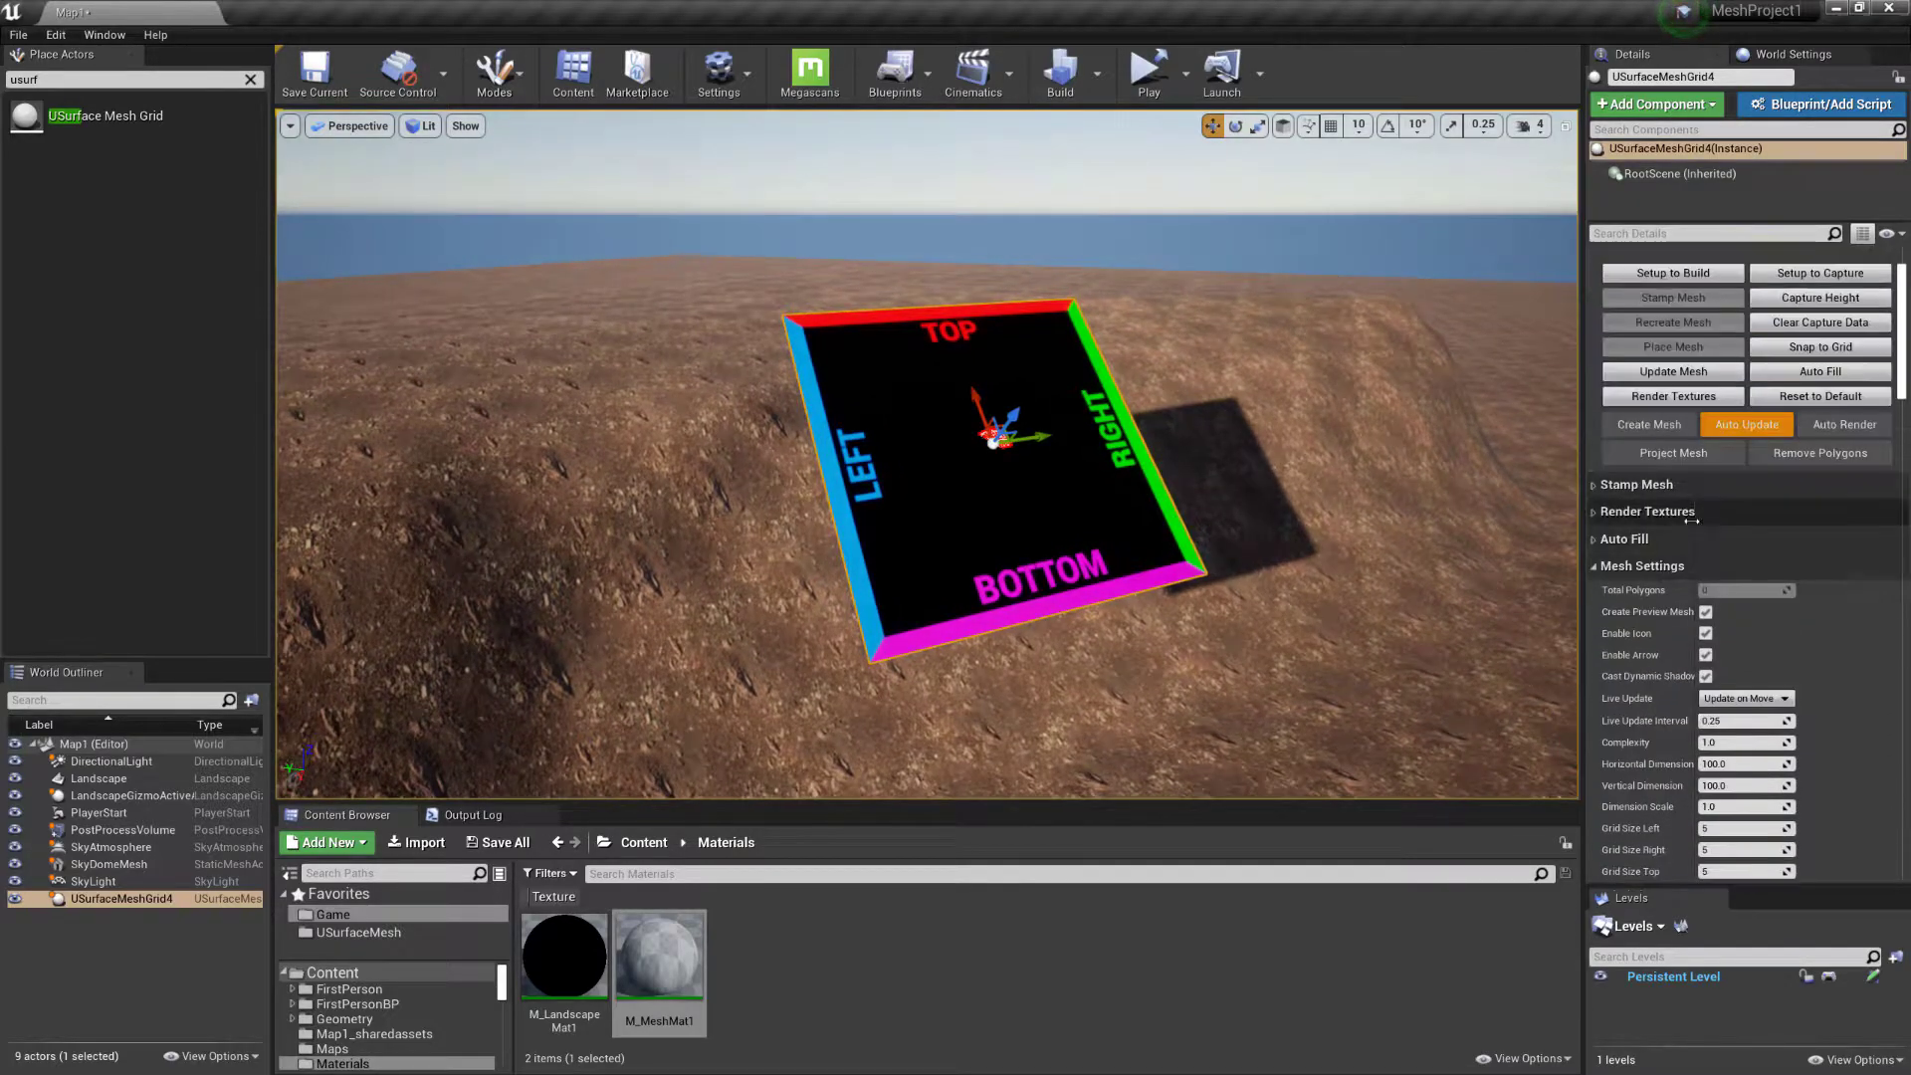
click(1672, 454)
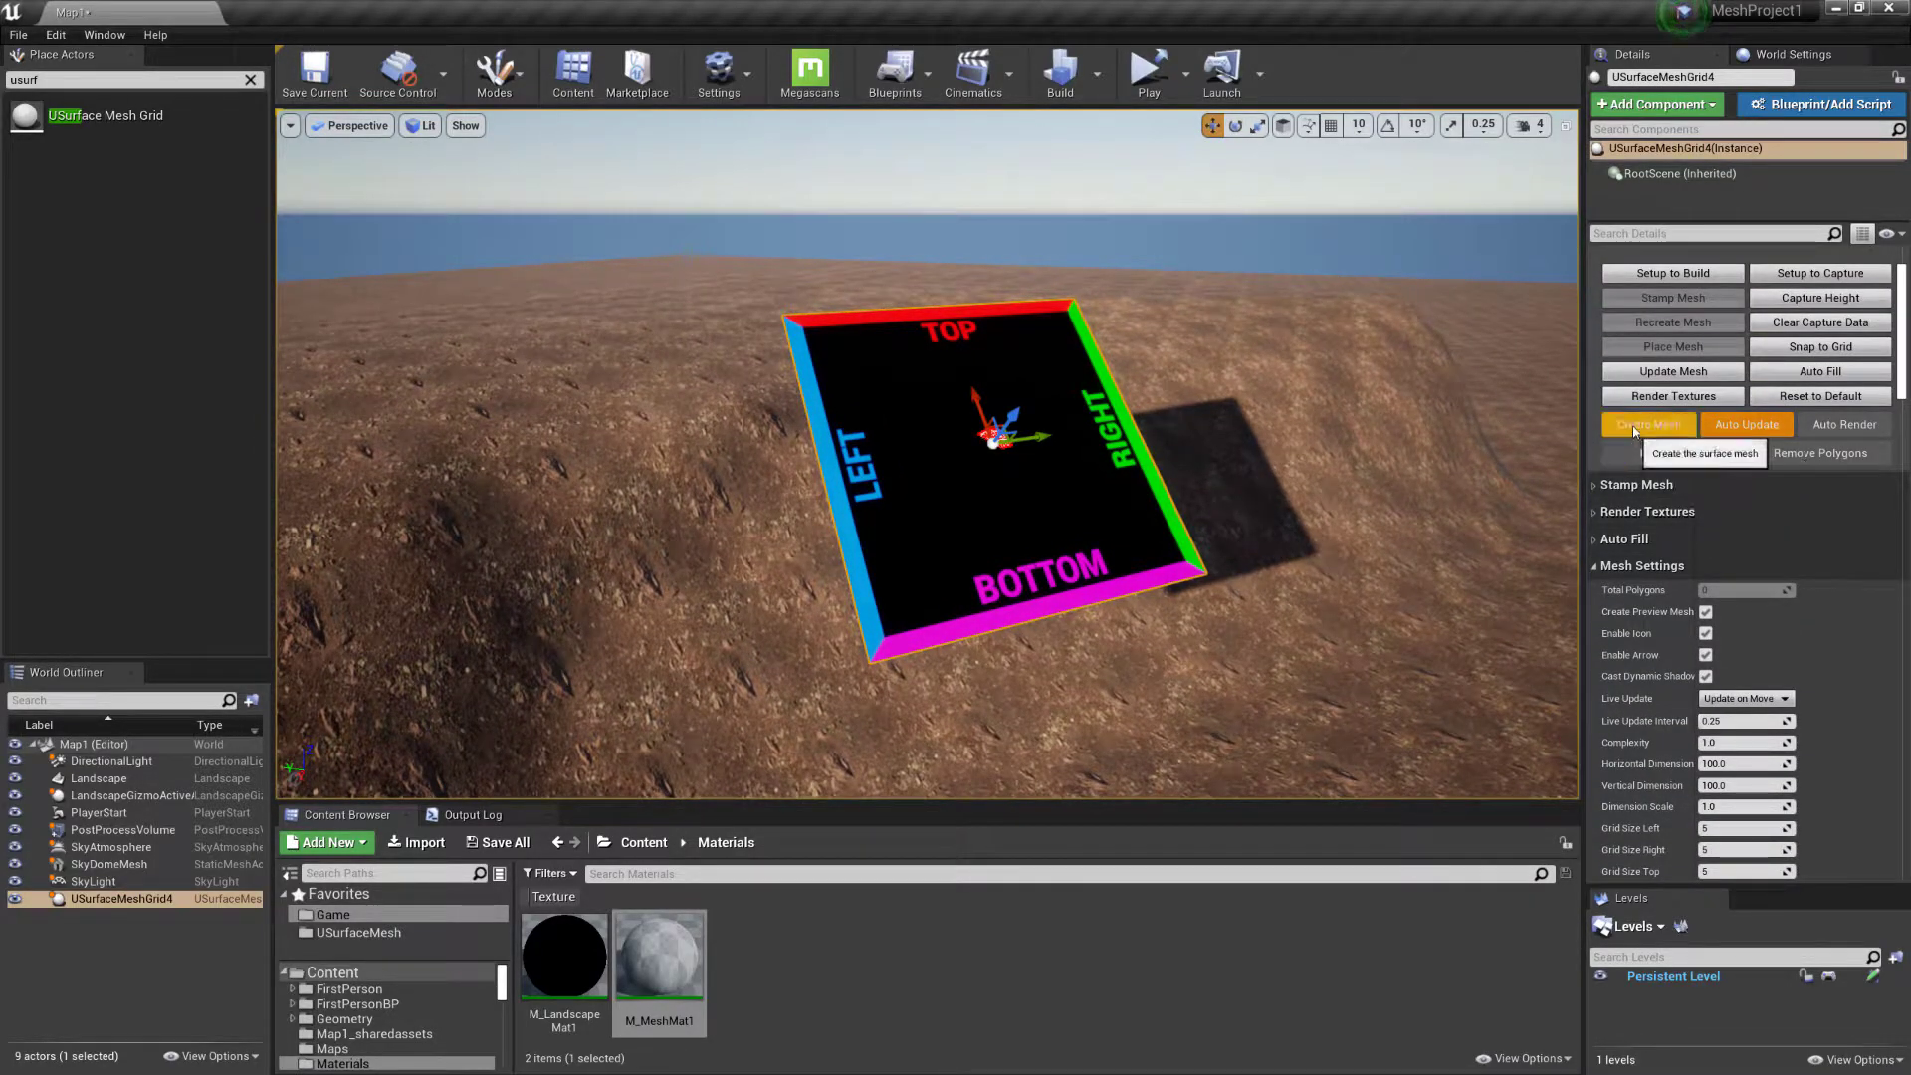
click(1653, 425)
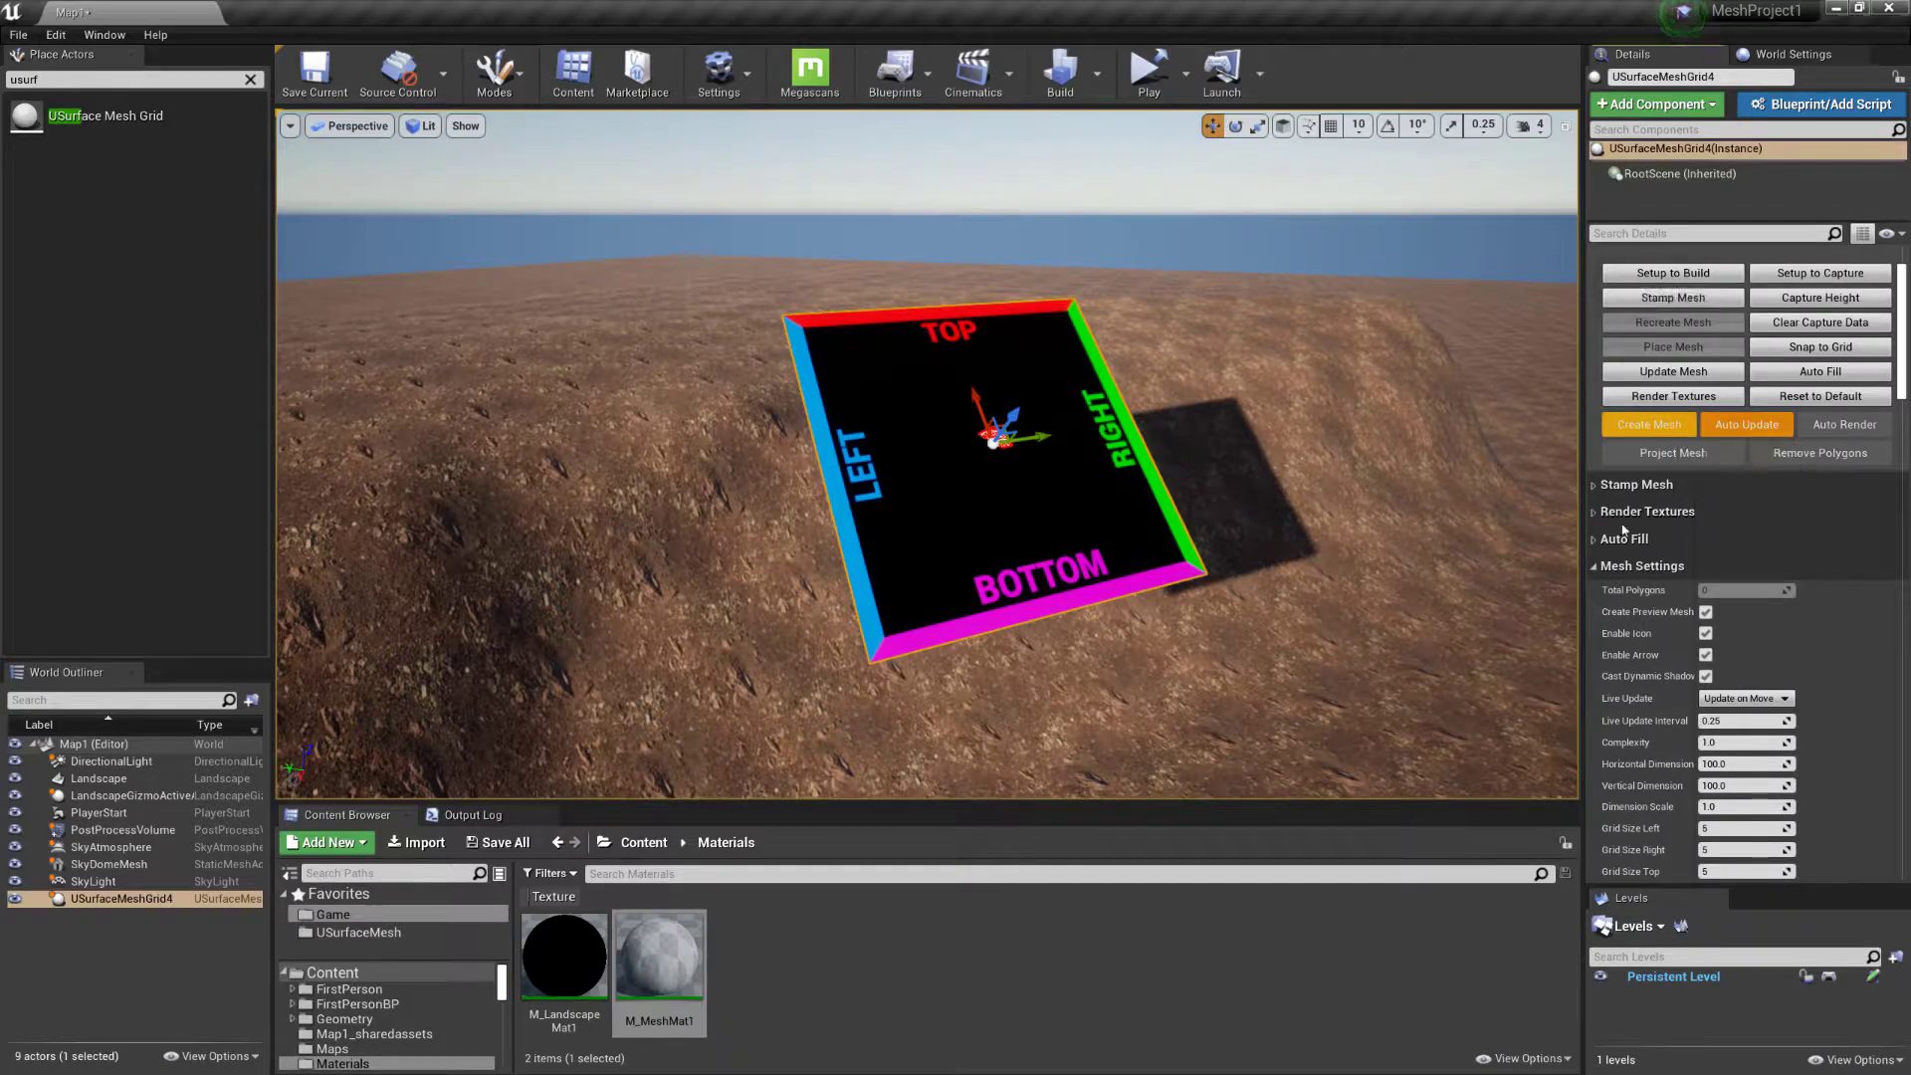
right_drag(928, 454, 928, 467)
key(w)
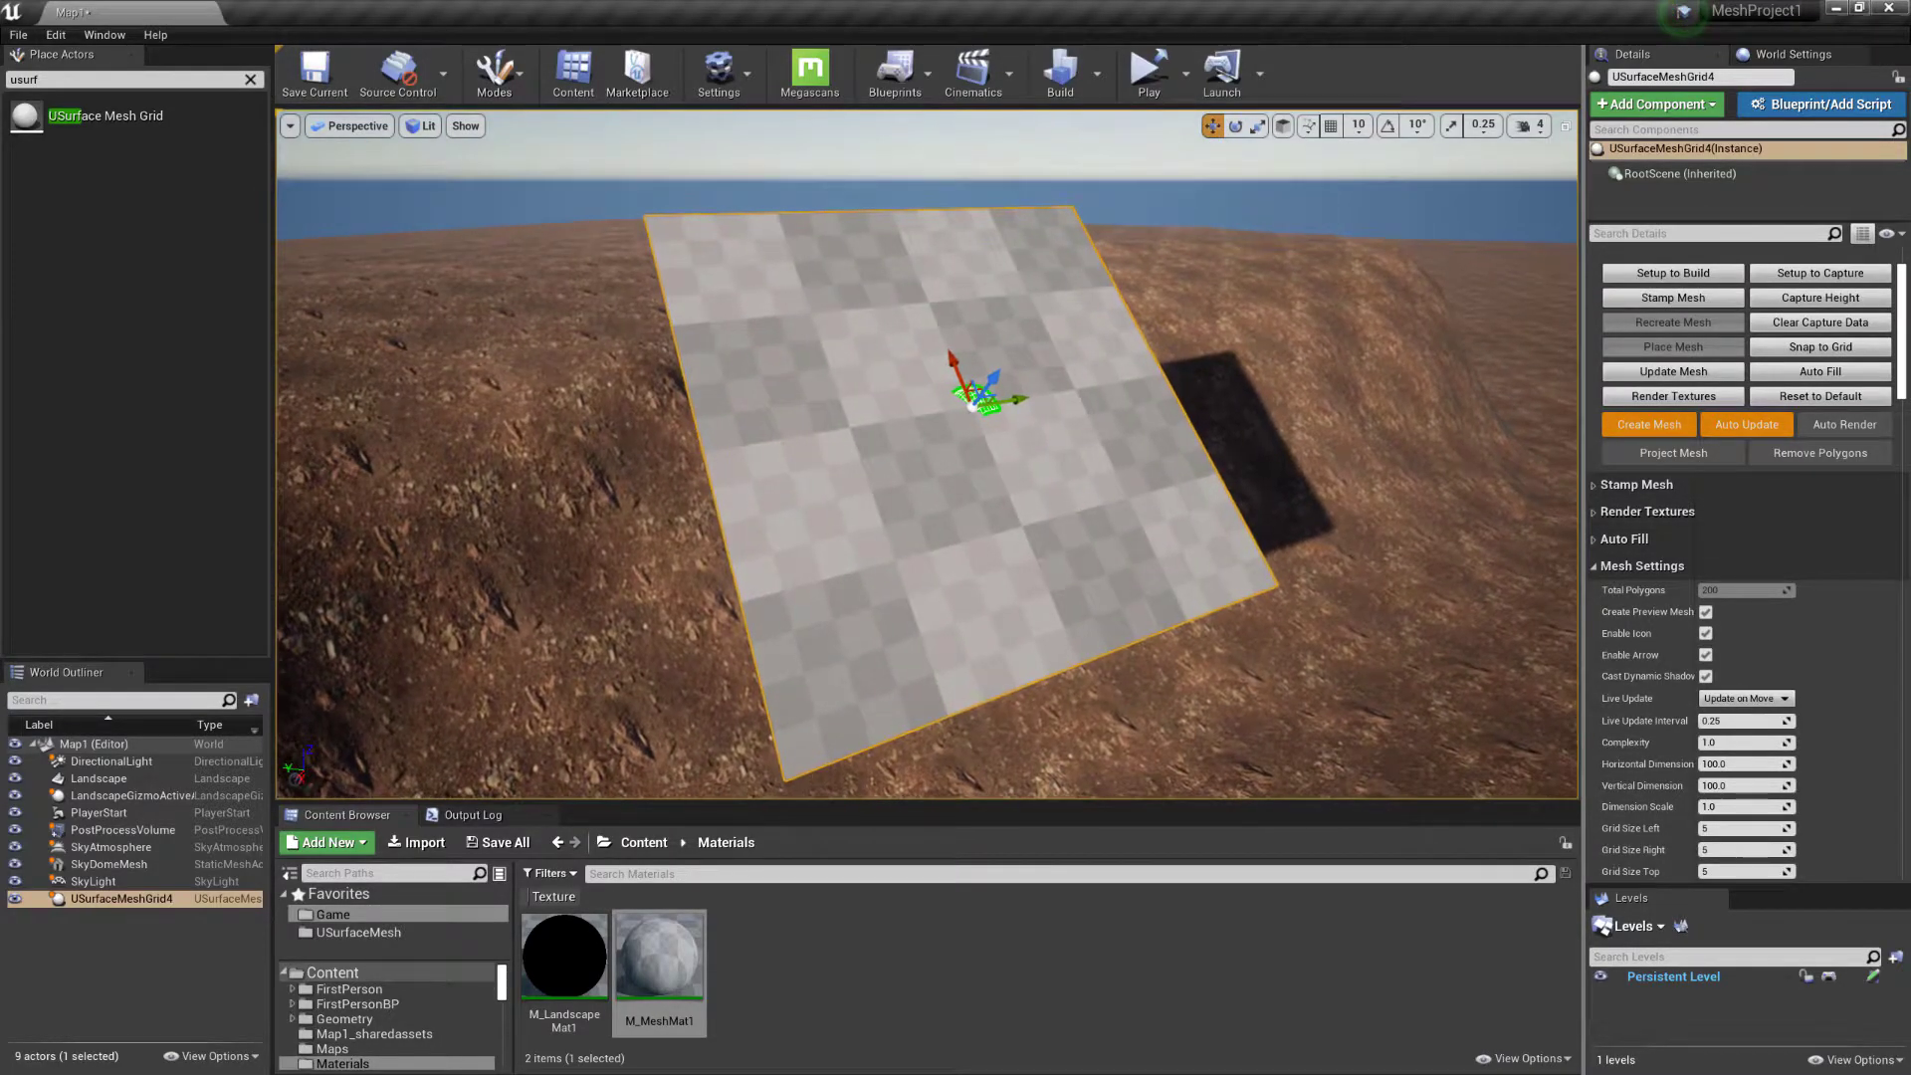
key(alt+2)
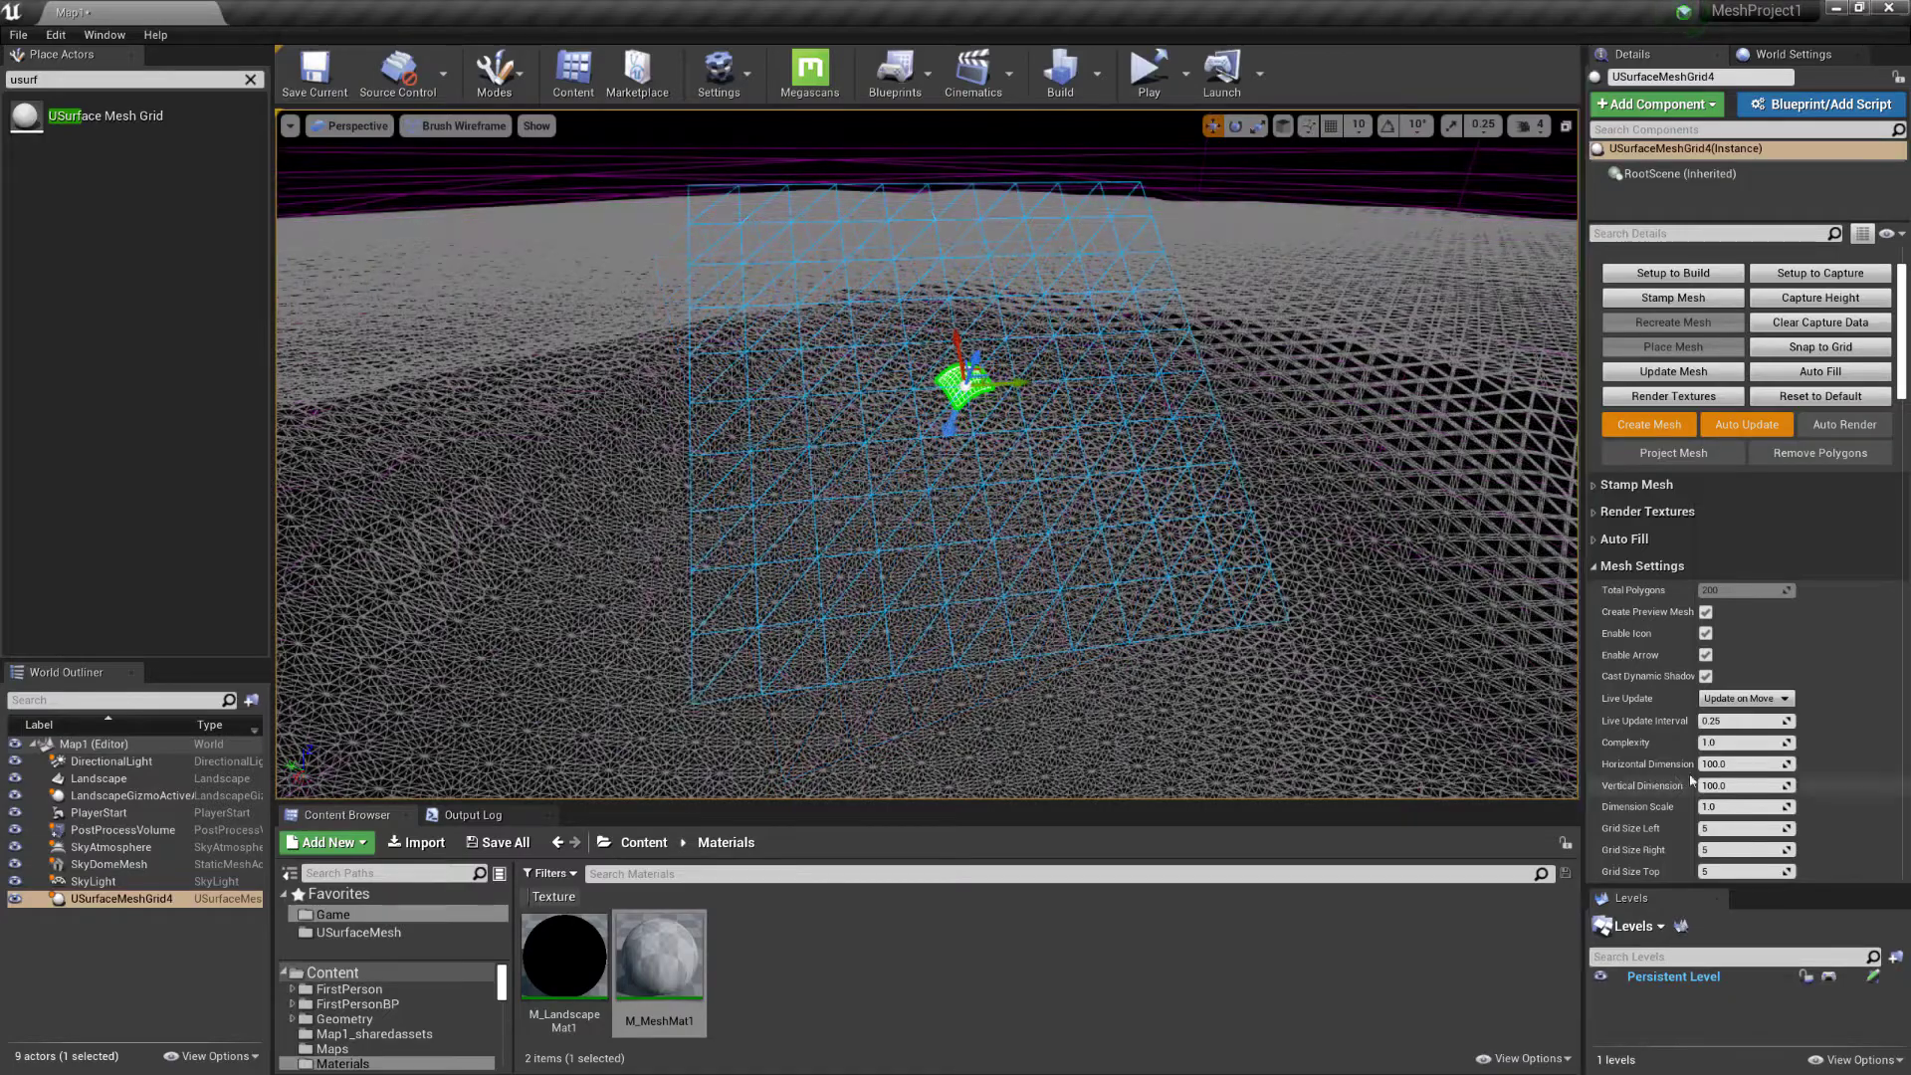
Set Grid Size Left to 3, and Grid Size Right first to 3 and finally to 10
scroll(1683, 777, down, 3)
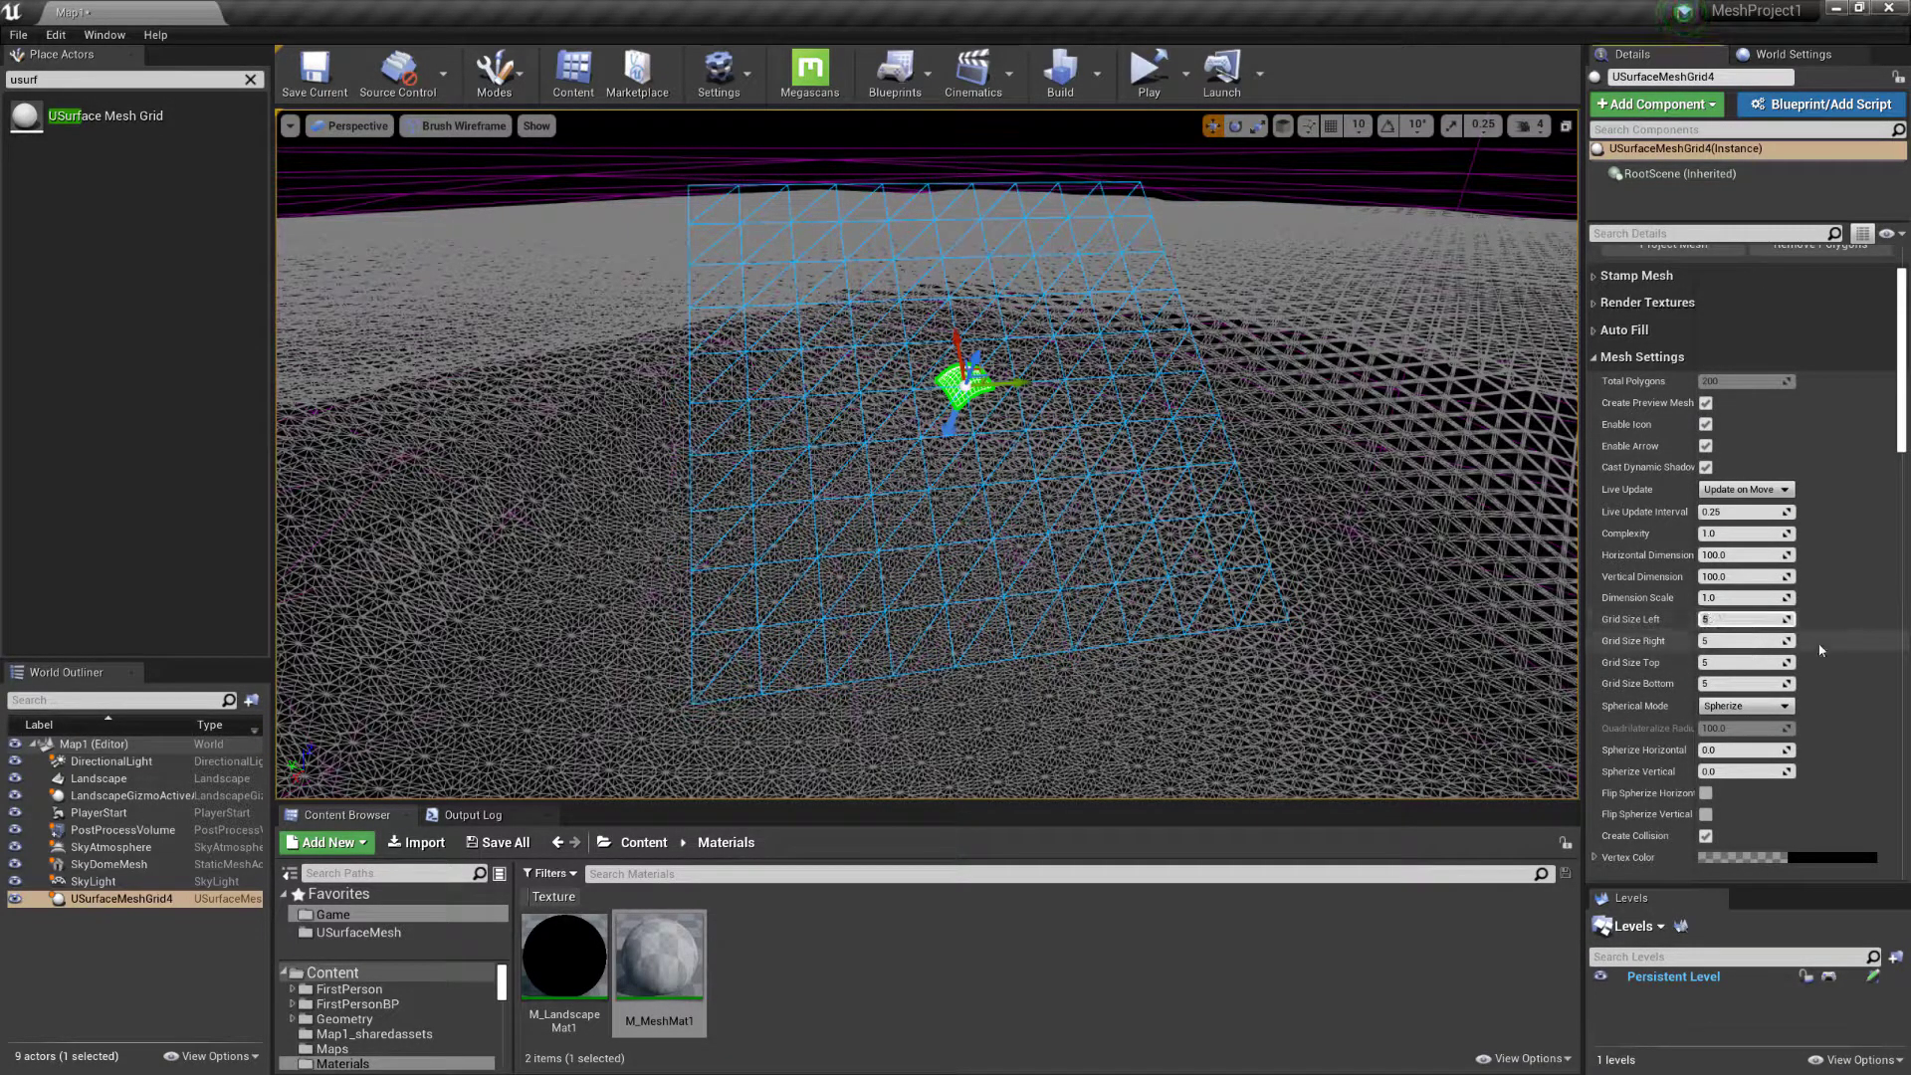
key(Return)
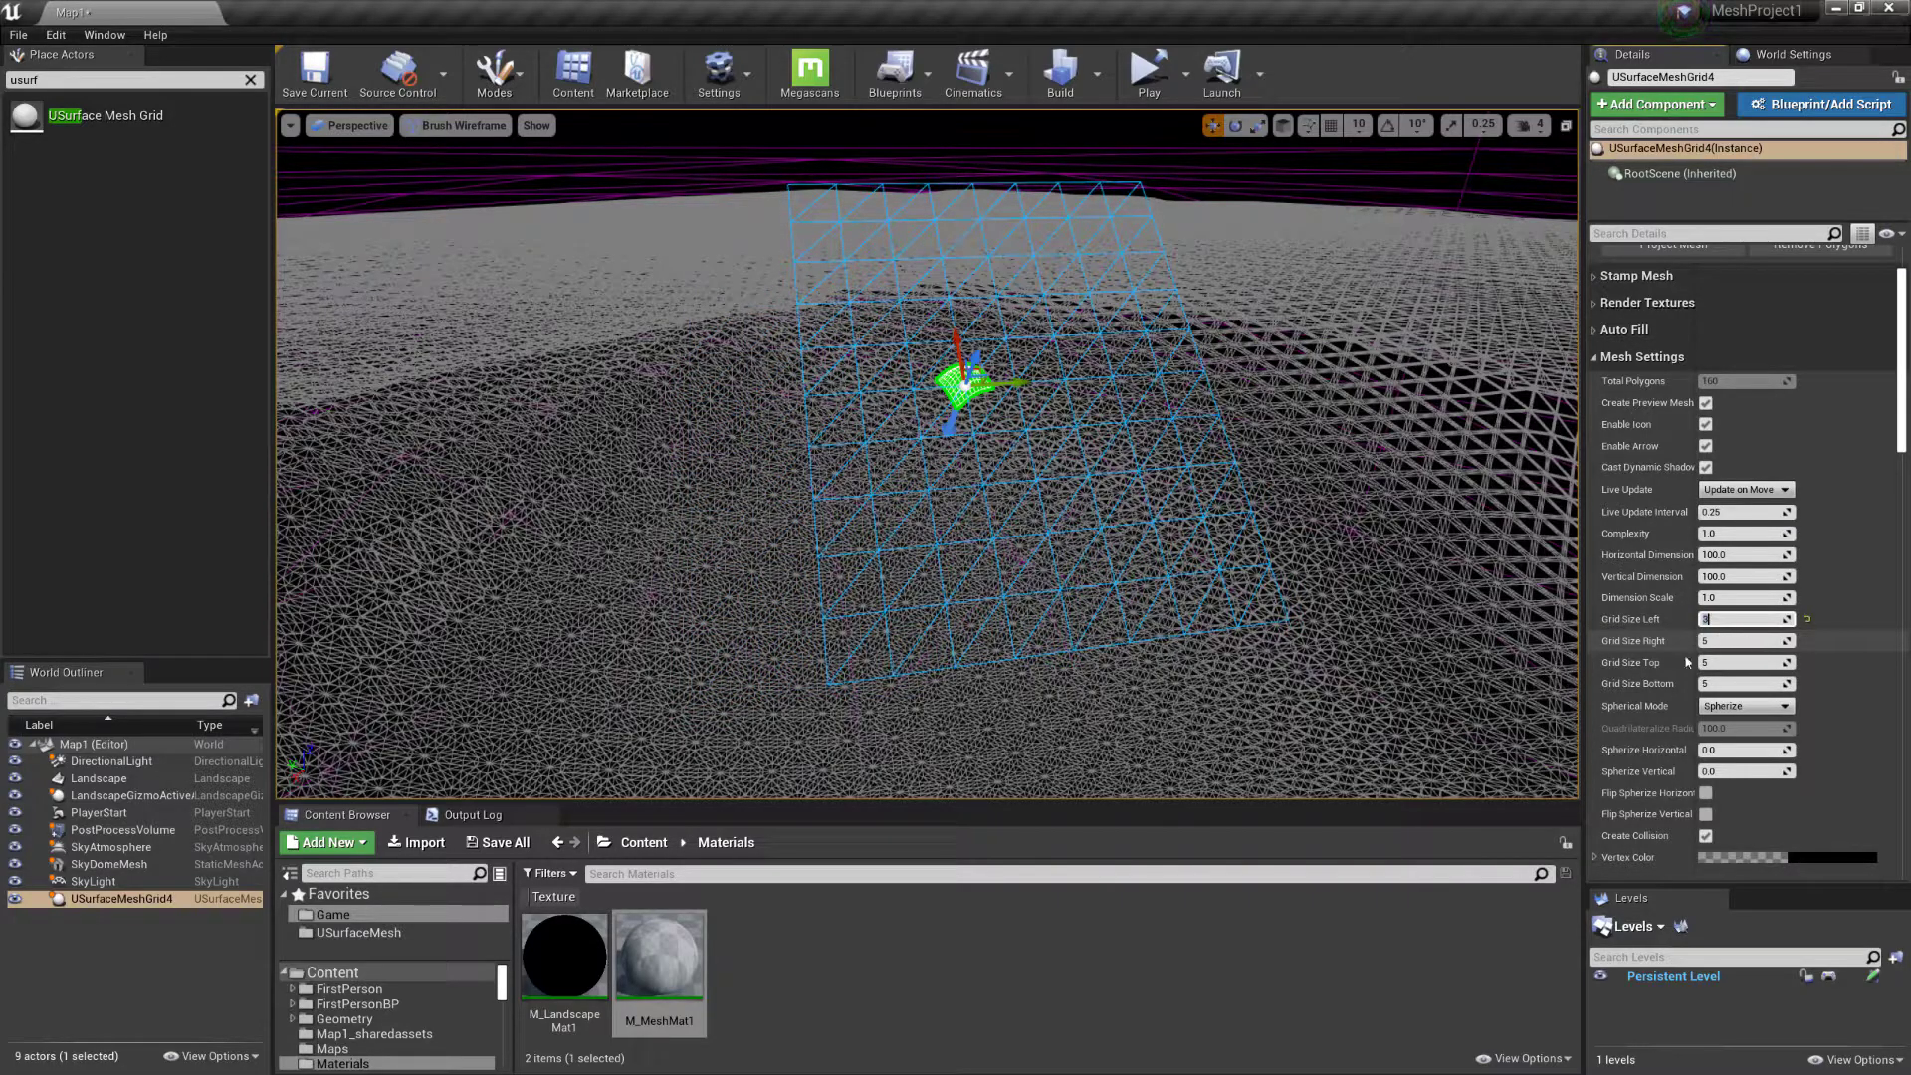
text(3)
key(Return)
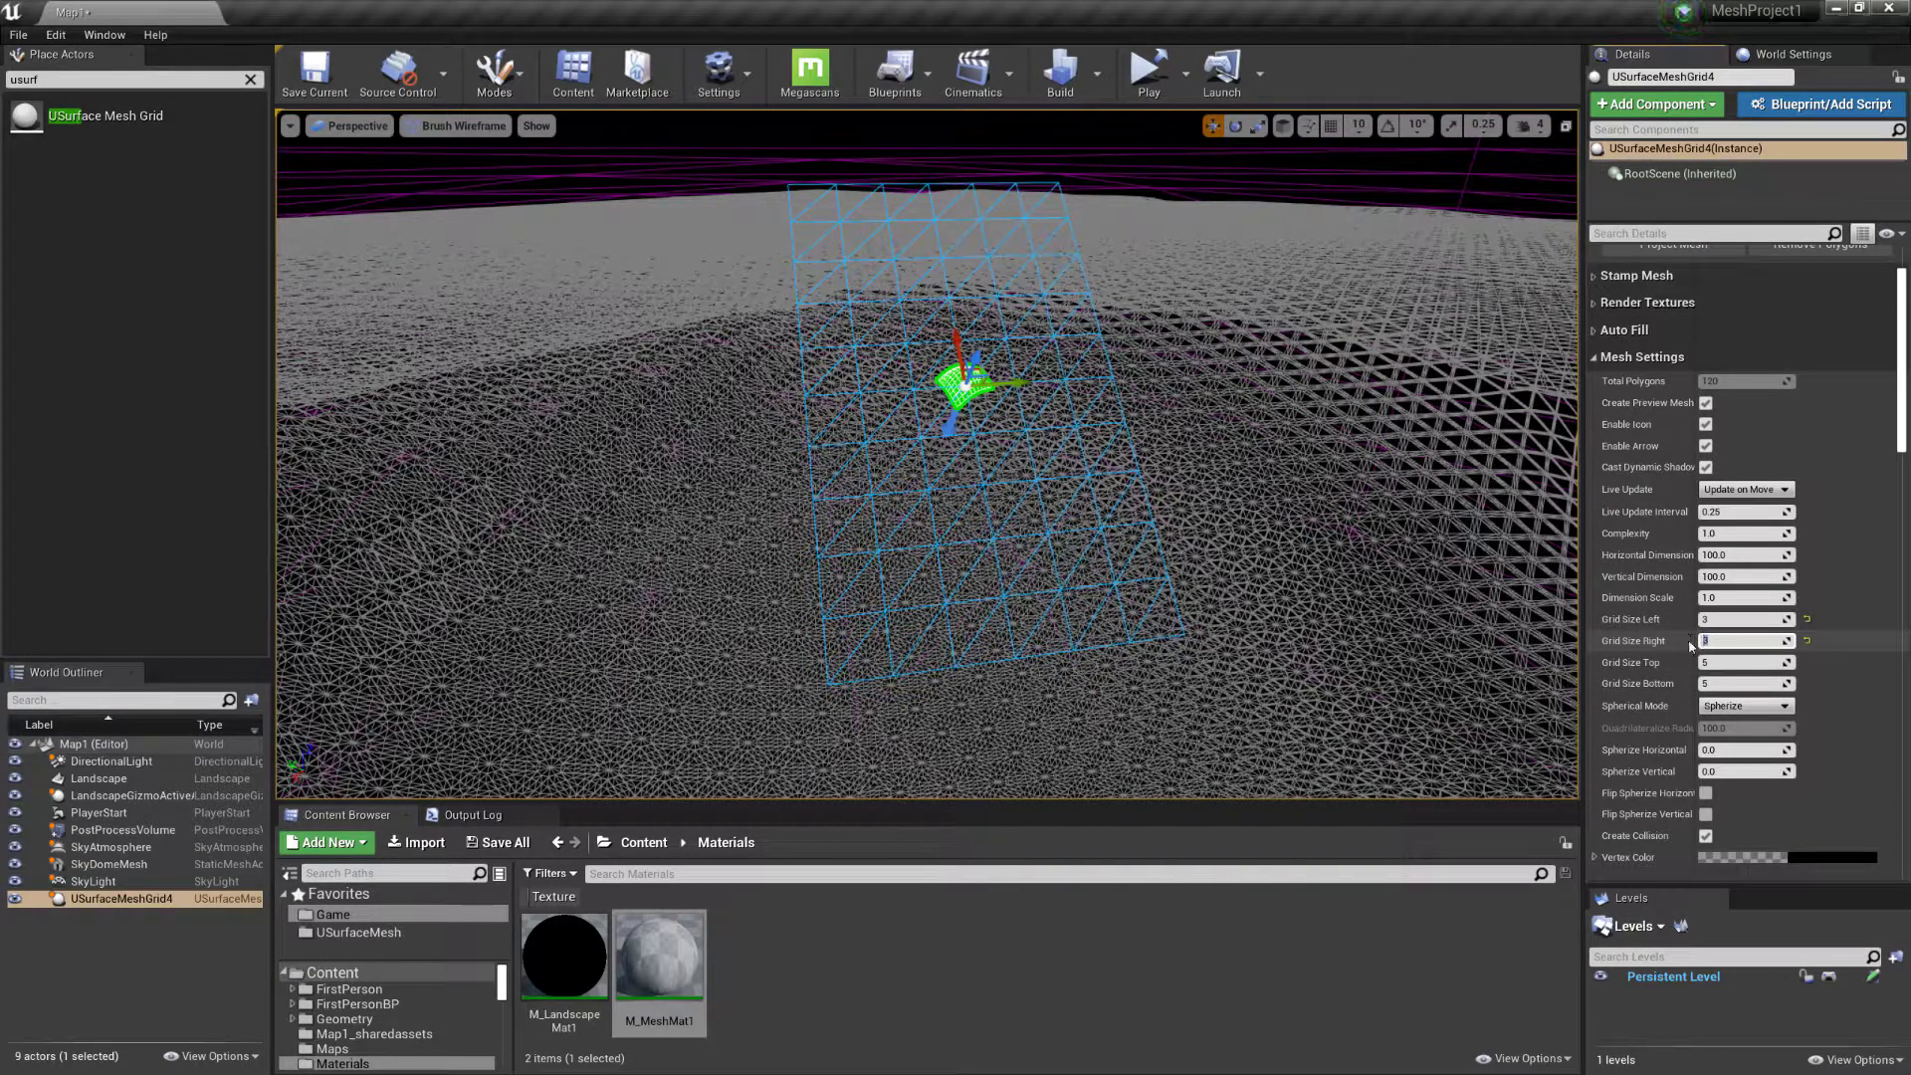
key(Return)
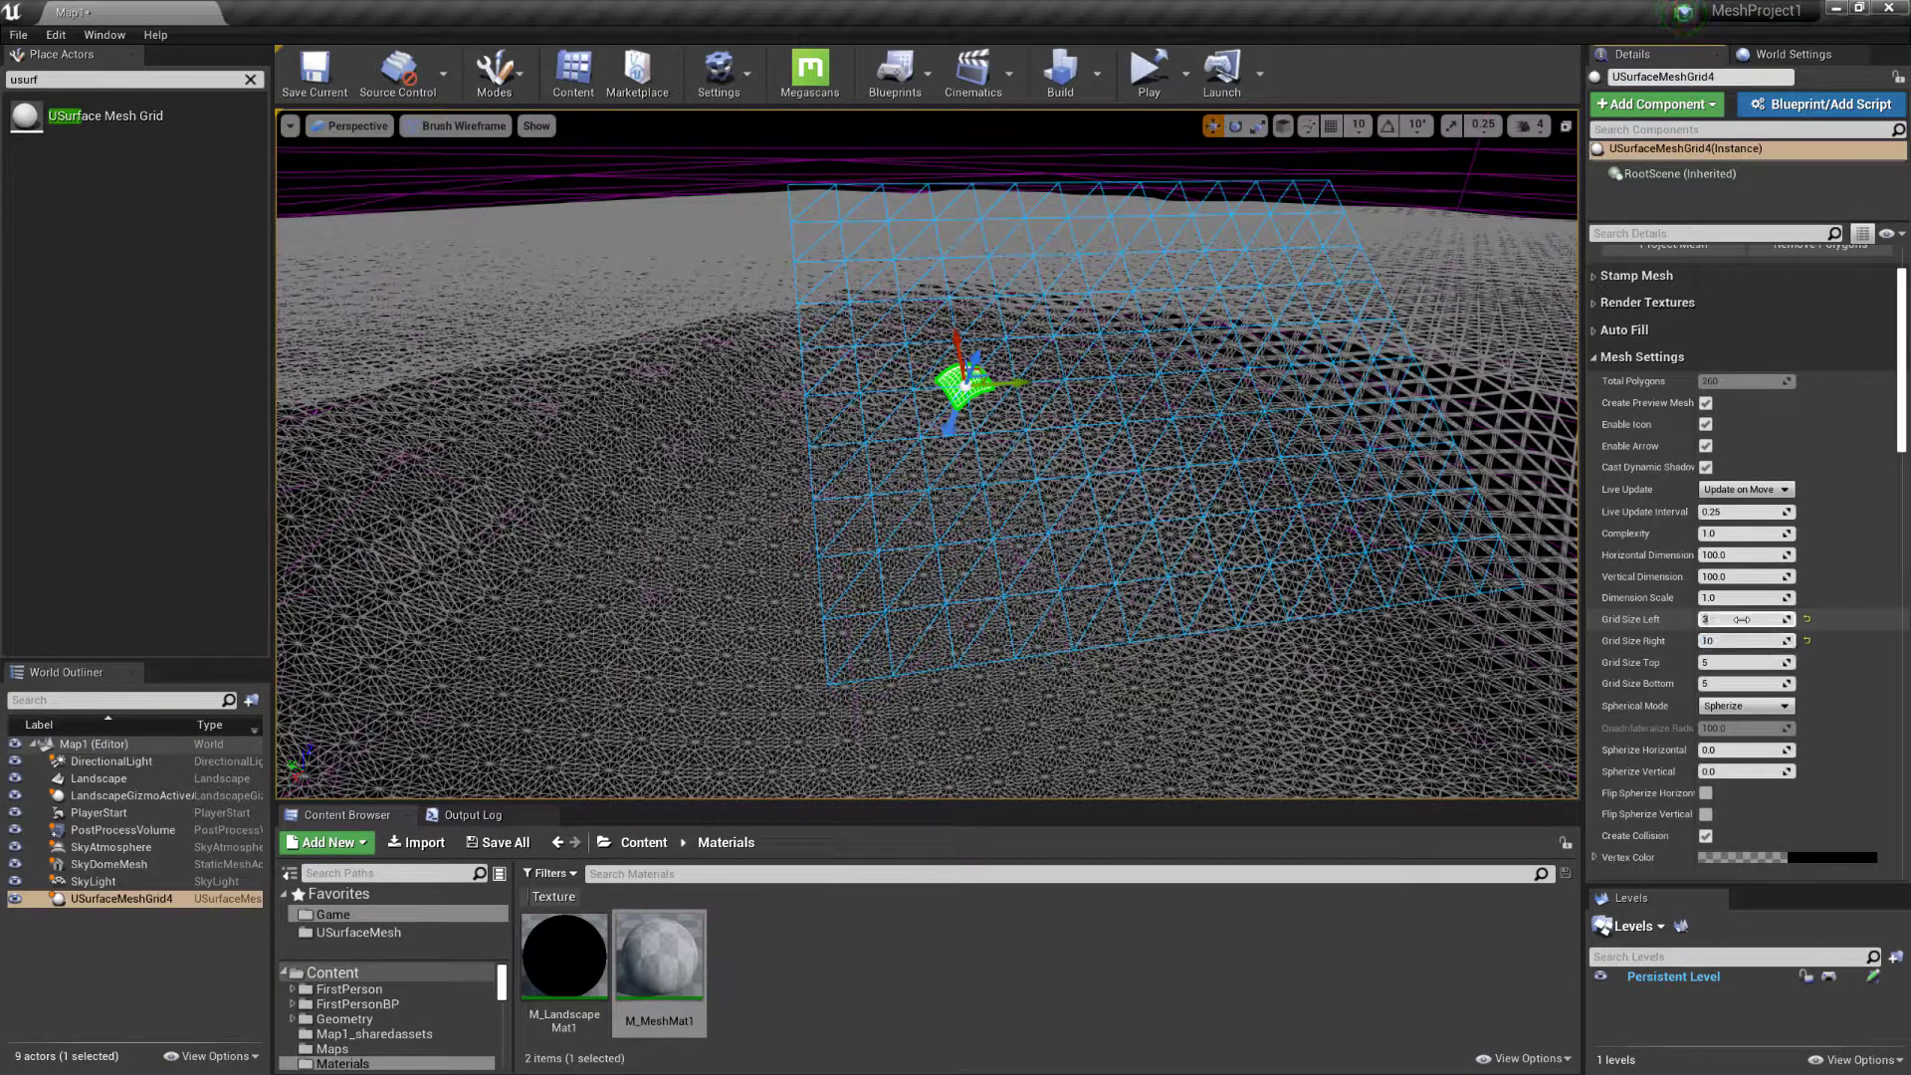
Set Grid Size Left to 15 and move the enlarged mesh grid across the slope
key(Return)
mouse_move(1175, 478)
right_down()
mouse_move(1145, 483)
mouse_move(1165, 497)
right_up()
scroll(987, 418, up, 2)
drag(1015, 412, 1133, 409)
right_drag(1132, 409, 1294, 398)
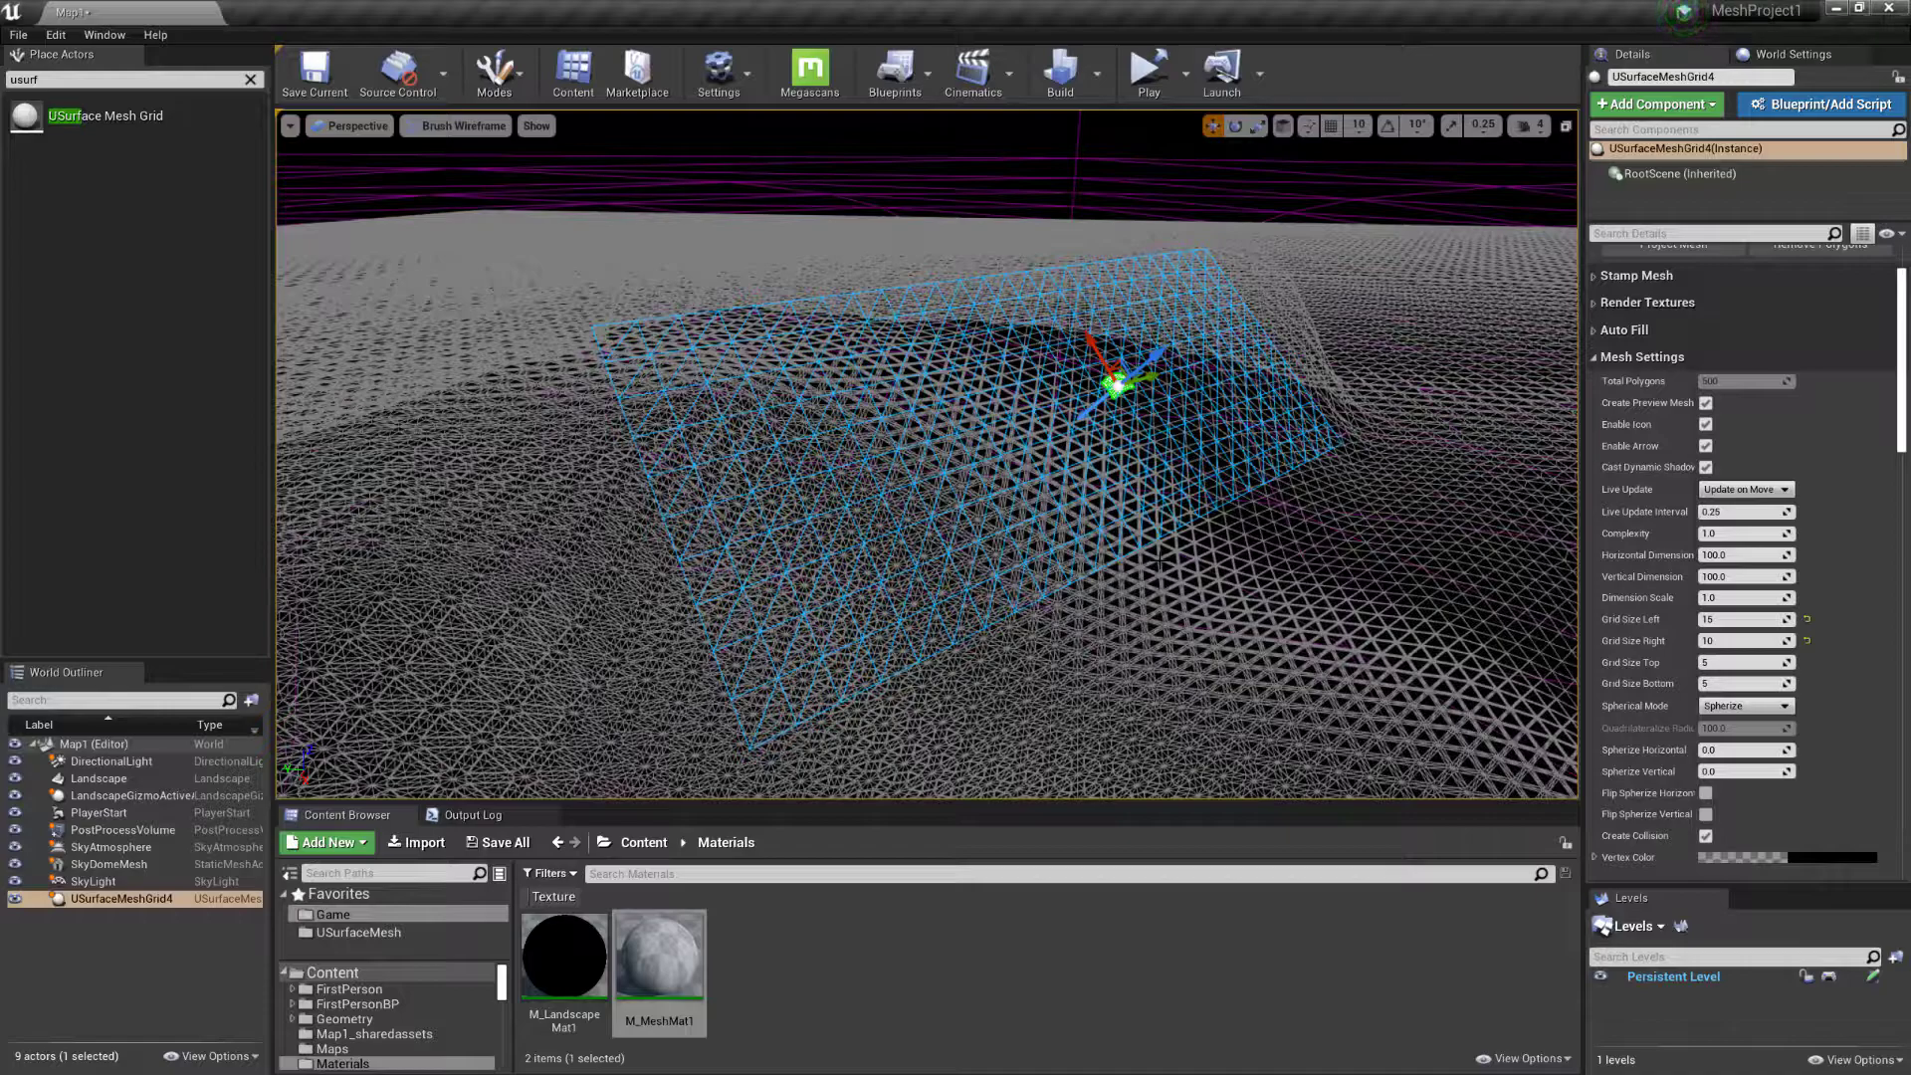
Display the viewport in Lit mode and enable Project Mesh so the grid conforms to the terrain
key(alt+4)
right_drag(1157, 543, 1244, 508)
scroll(1705, 556, up, 5)
click(1685, 461)
right_drag(1236, 501, 1228, 351)
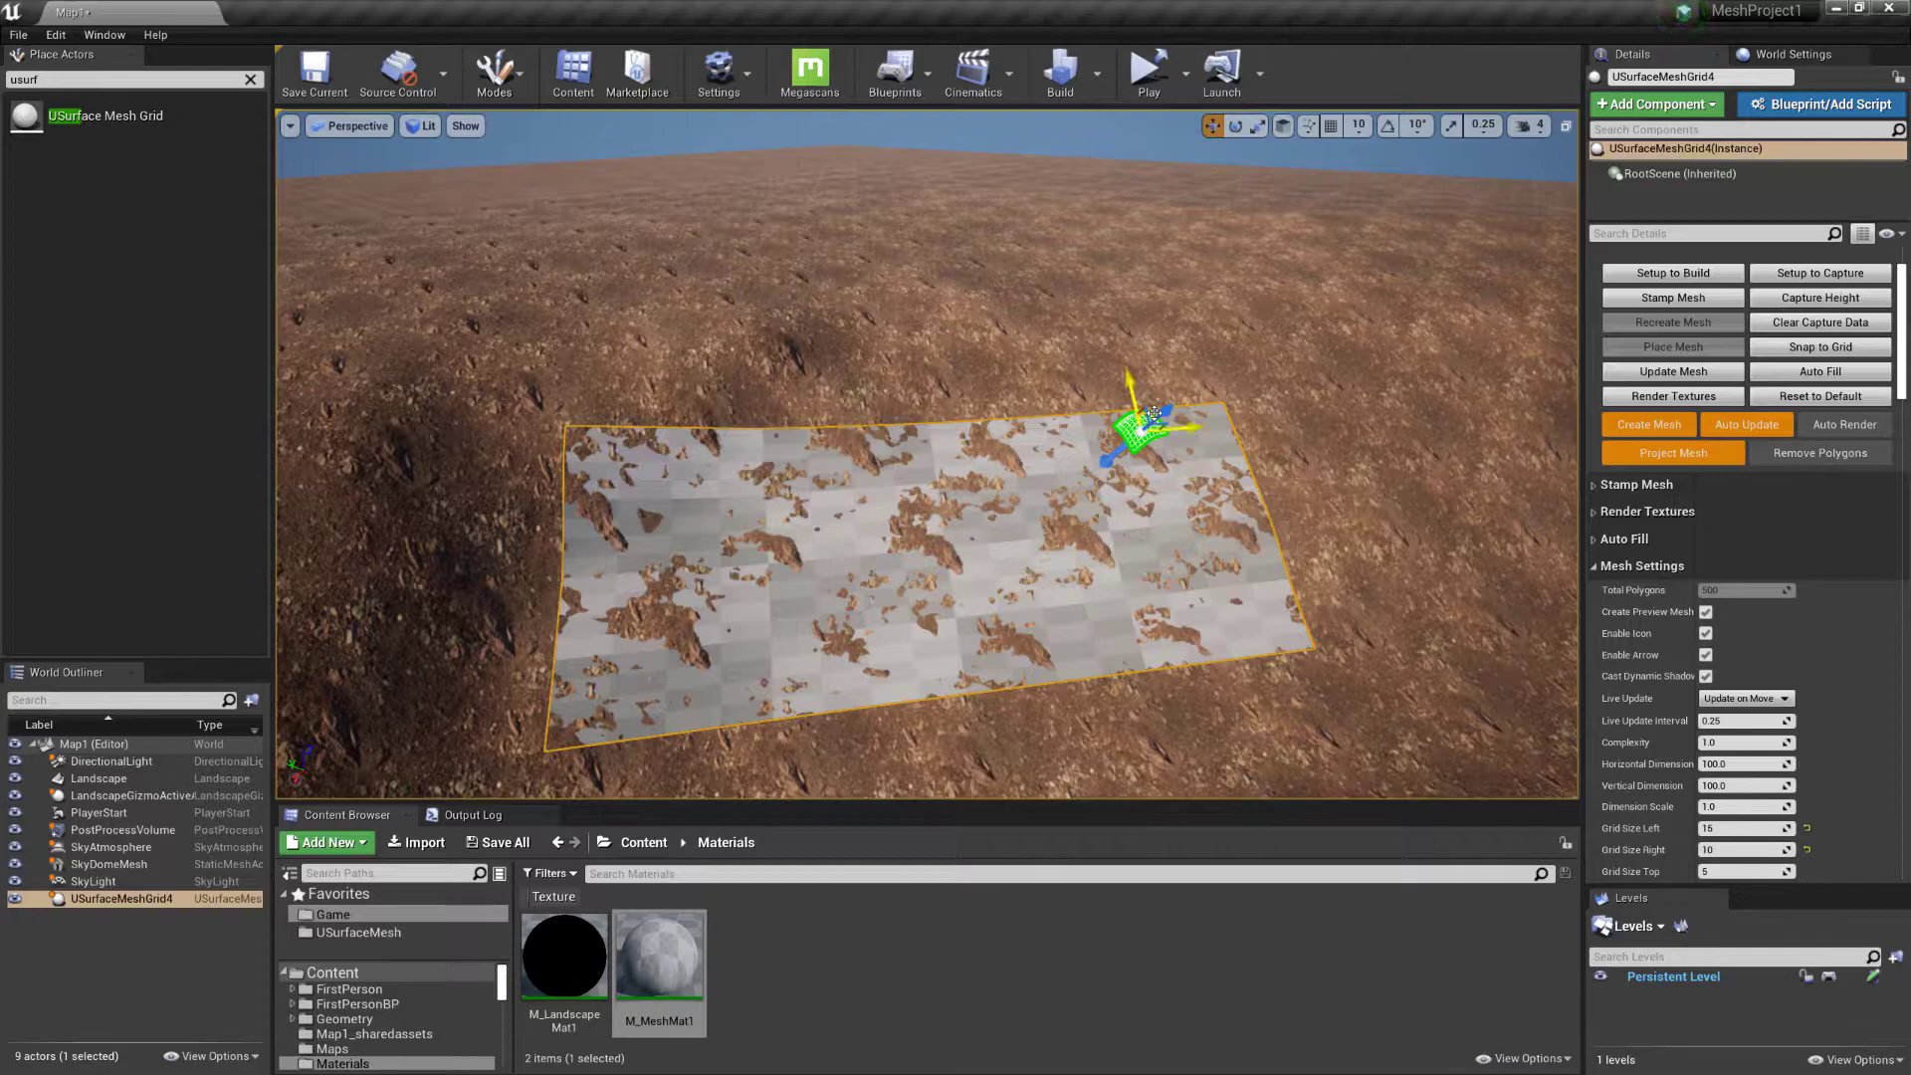
Set Live Update Interval to 0.05 and reposition the projected mesh grid over the slope
drag(1153, 412, 1299, 370)
right_drag(1301, 370, 1434, 383)
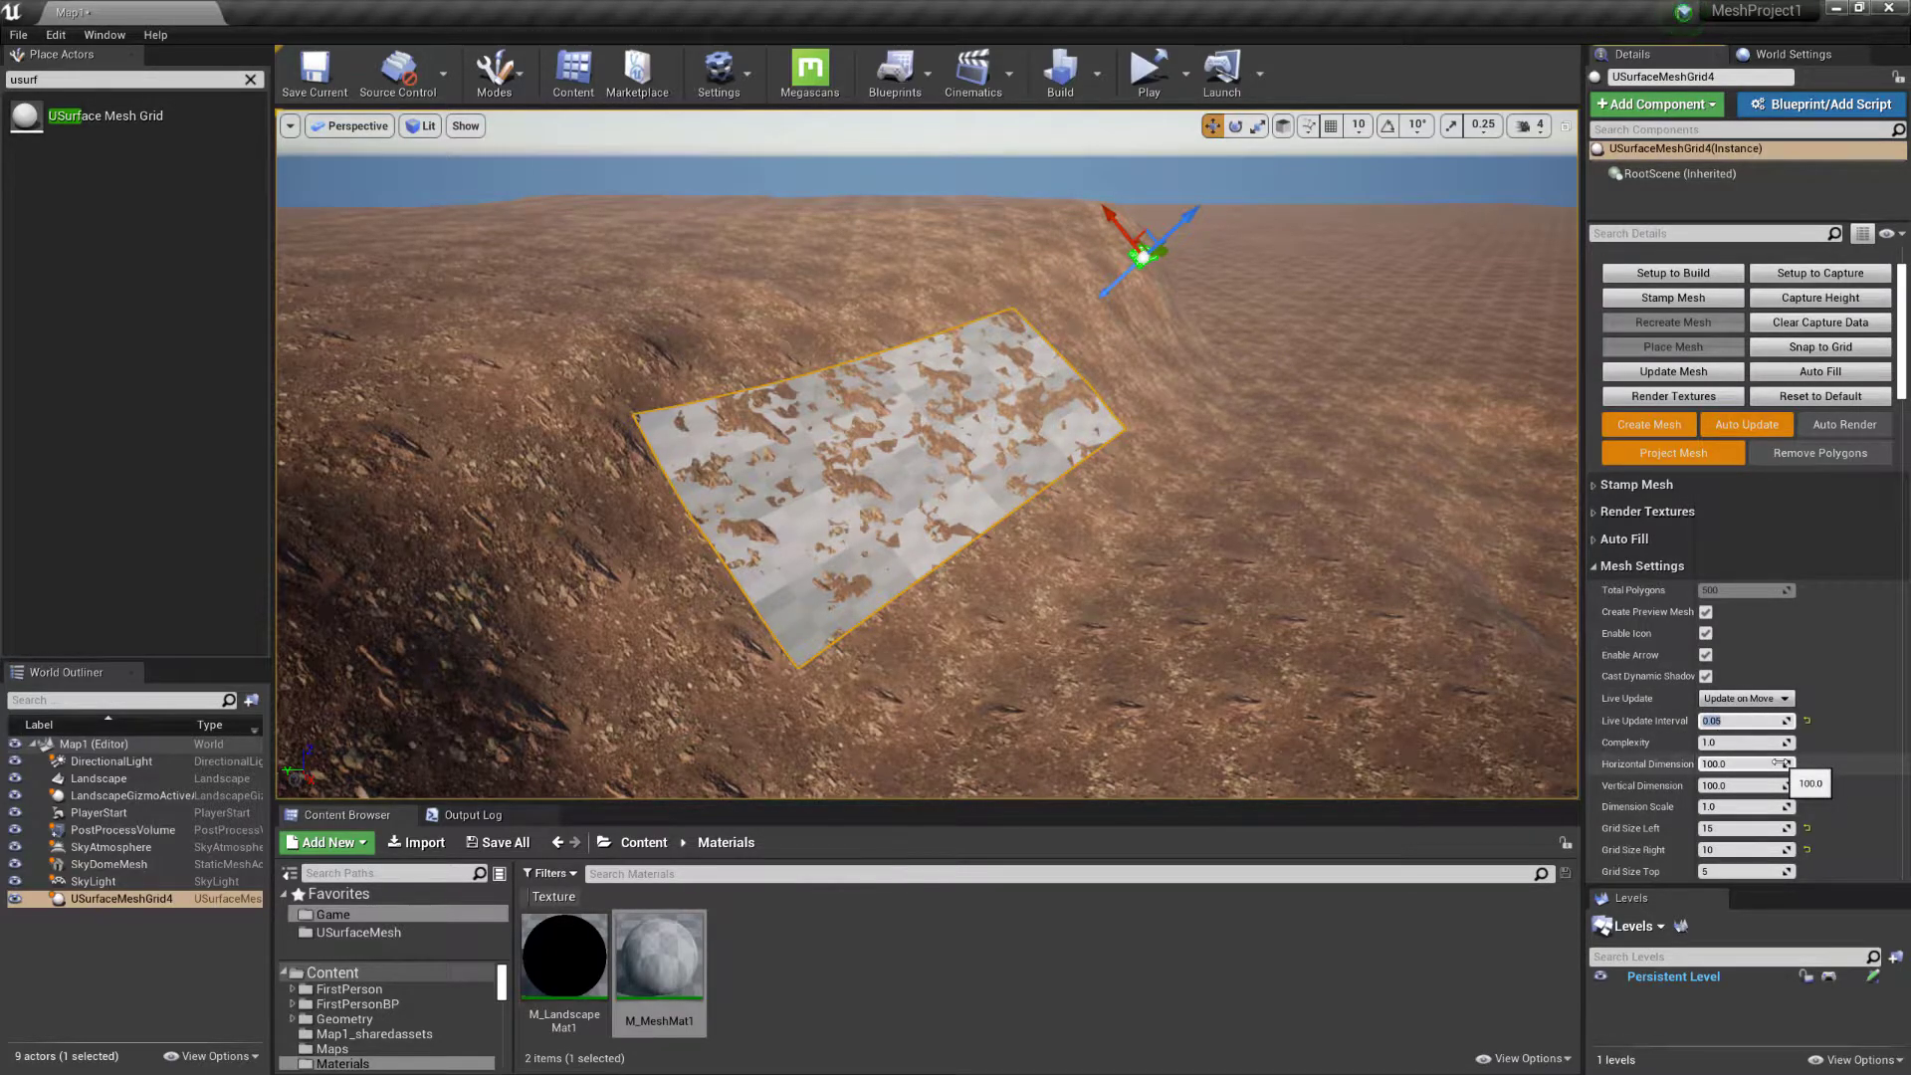
drag(1123, 234, 1198, 331)
right_drag(1190, 369, 1095, 369)
drag(1218, 317, 1341, 335)
right_drag(1334, 334, 1228, 365)
drag(1107, 278, 1055, 283)
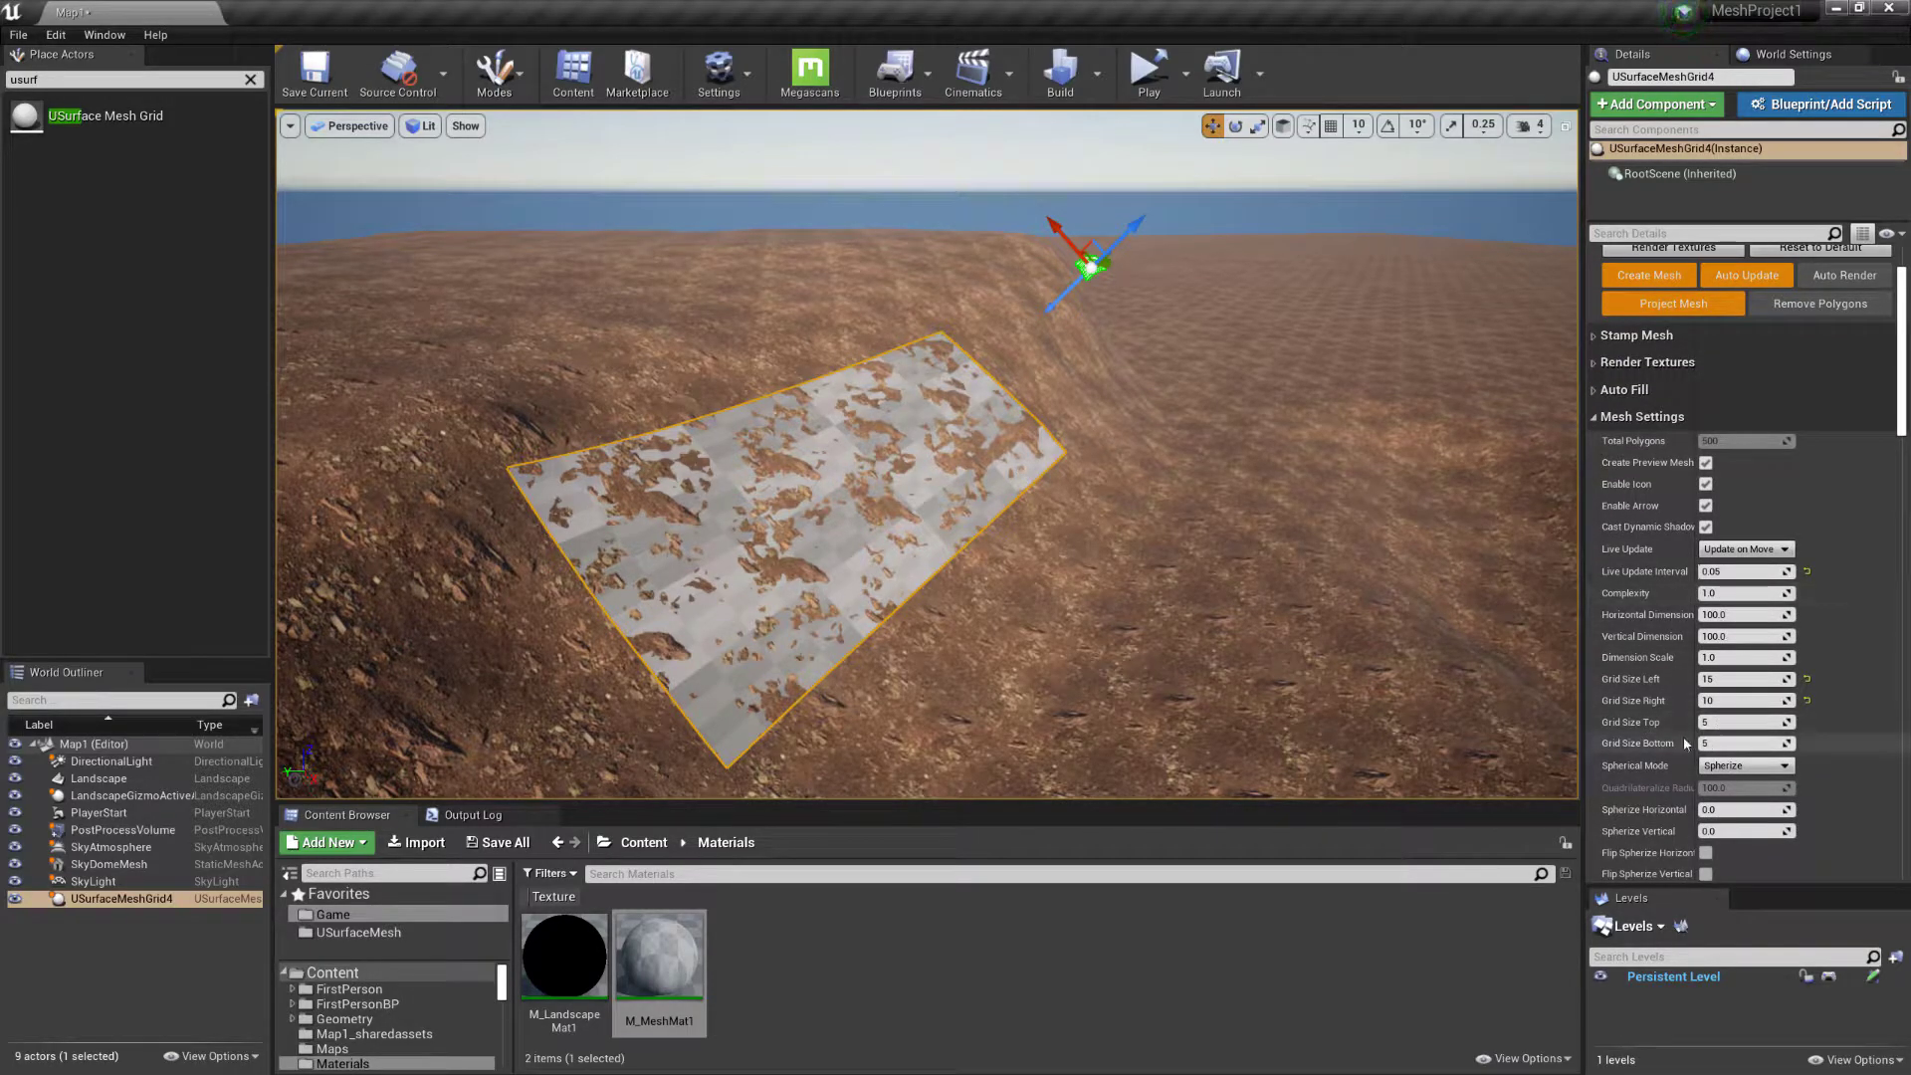
Set Grid Size Top to 10 and Grid Size Bottom to 8 in the mesh settings
key(Return)
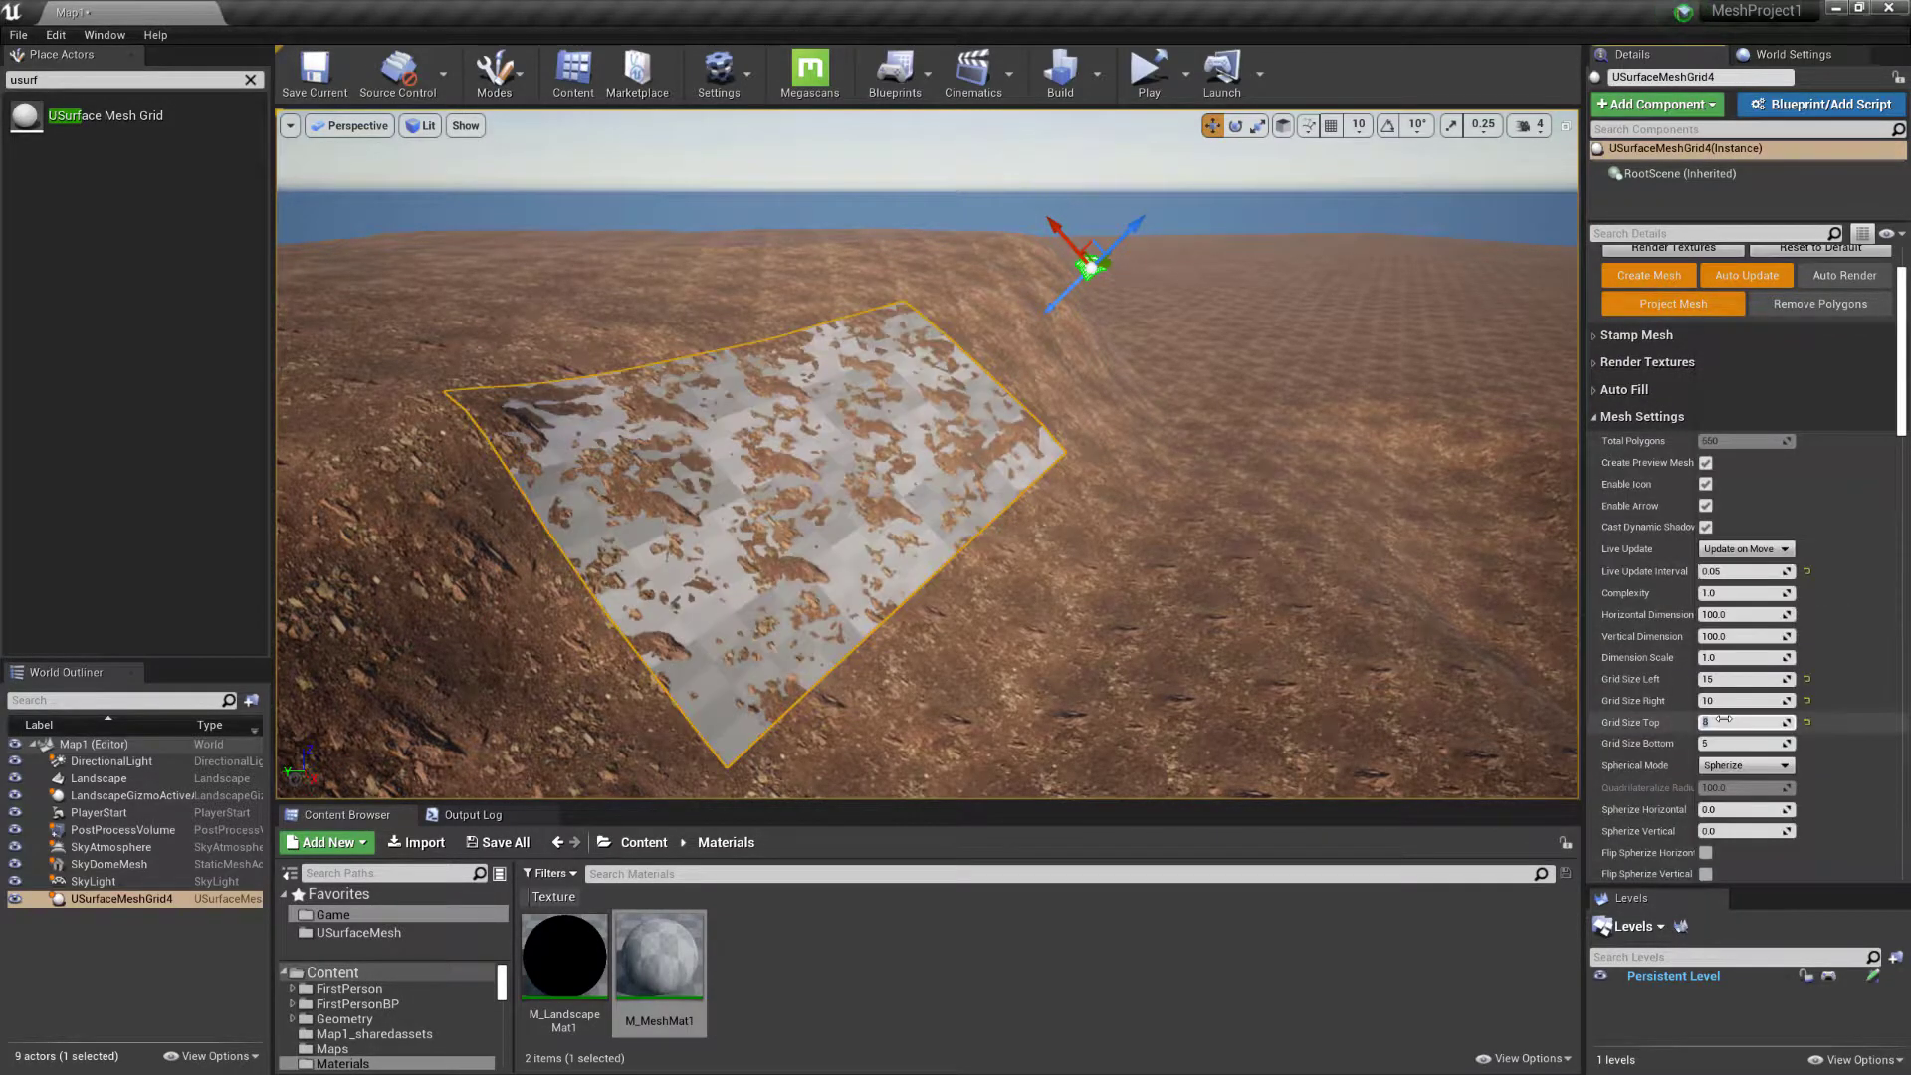
text(10)
key(Return)
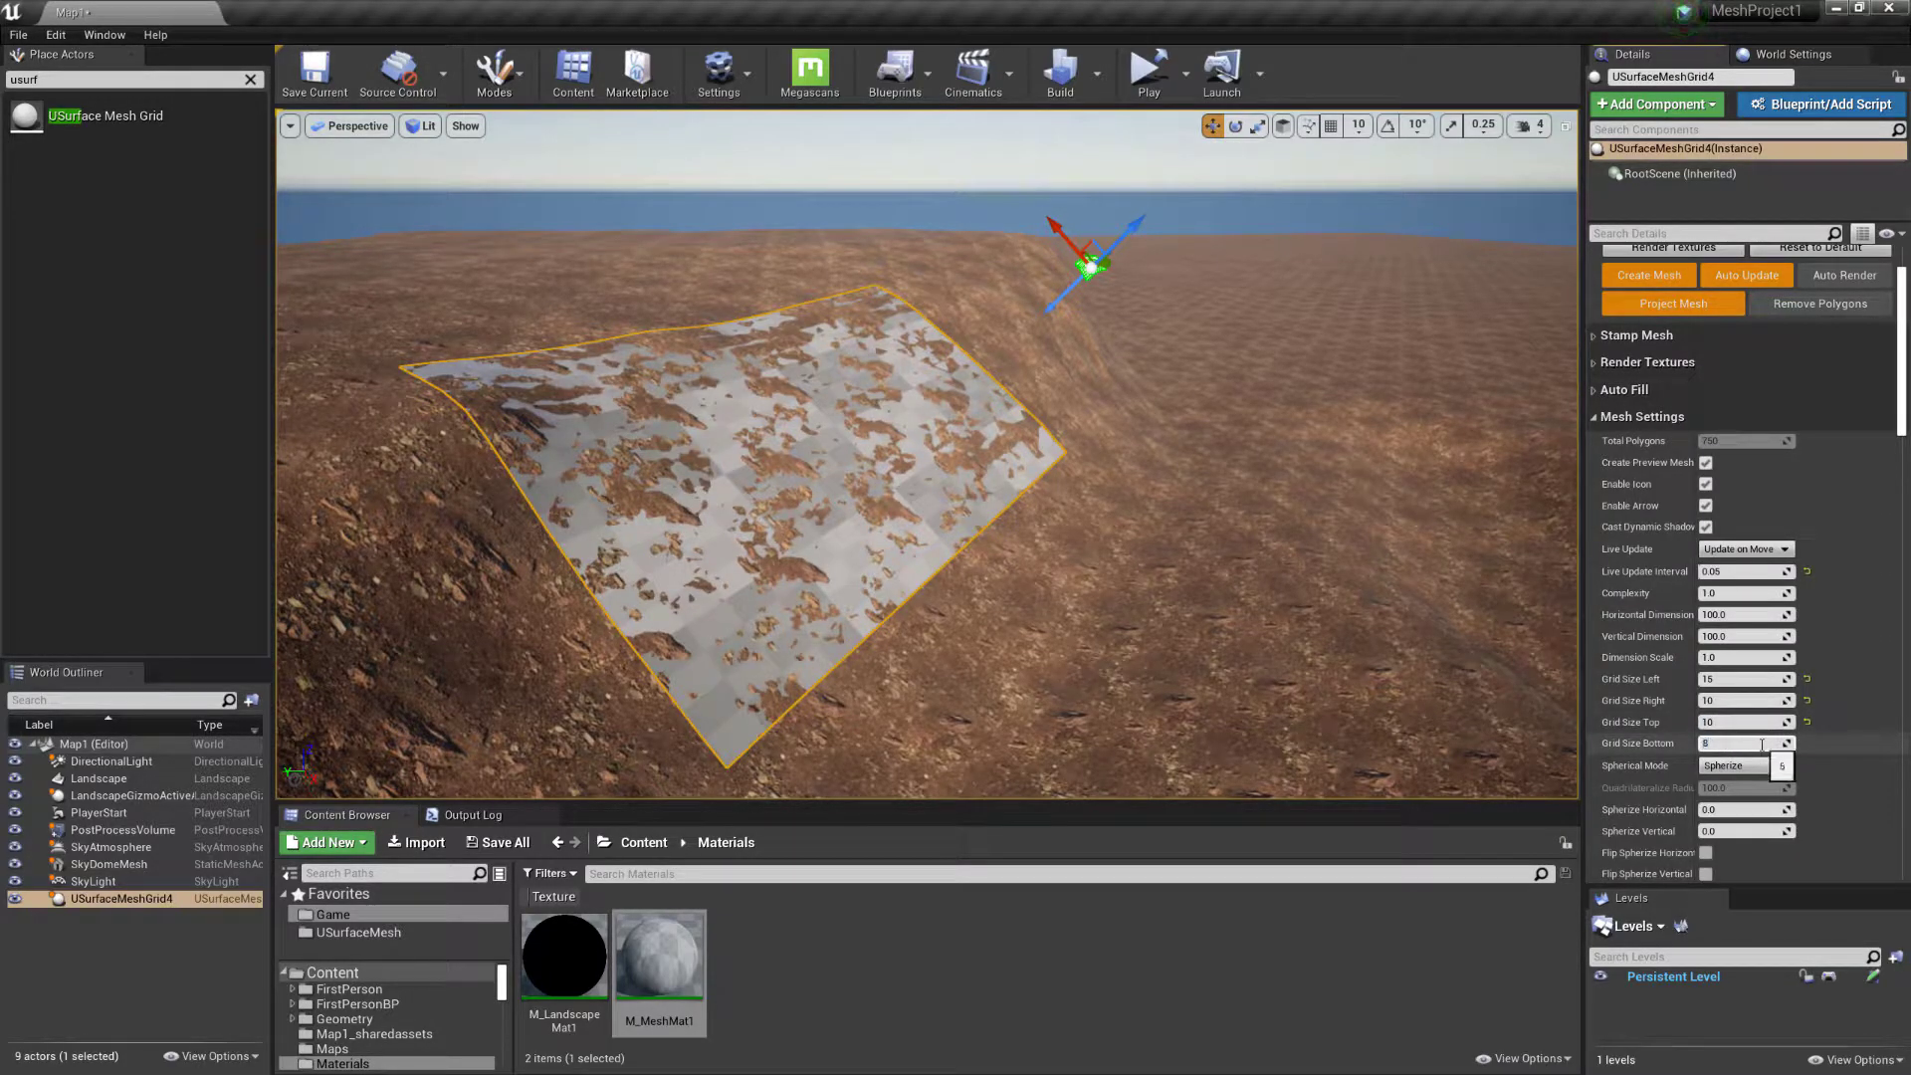
click(1762, 744)
text(8)
key(Return)
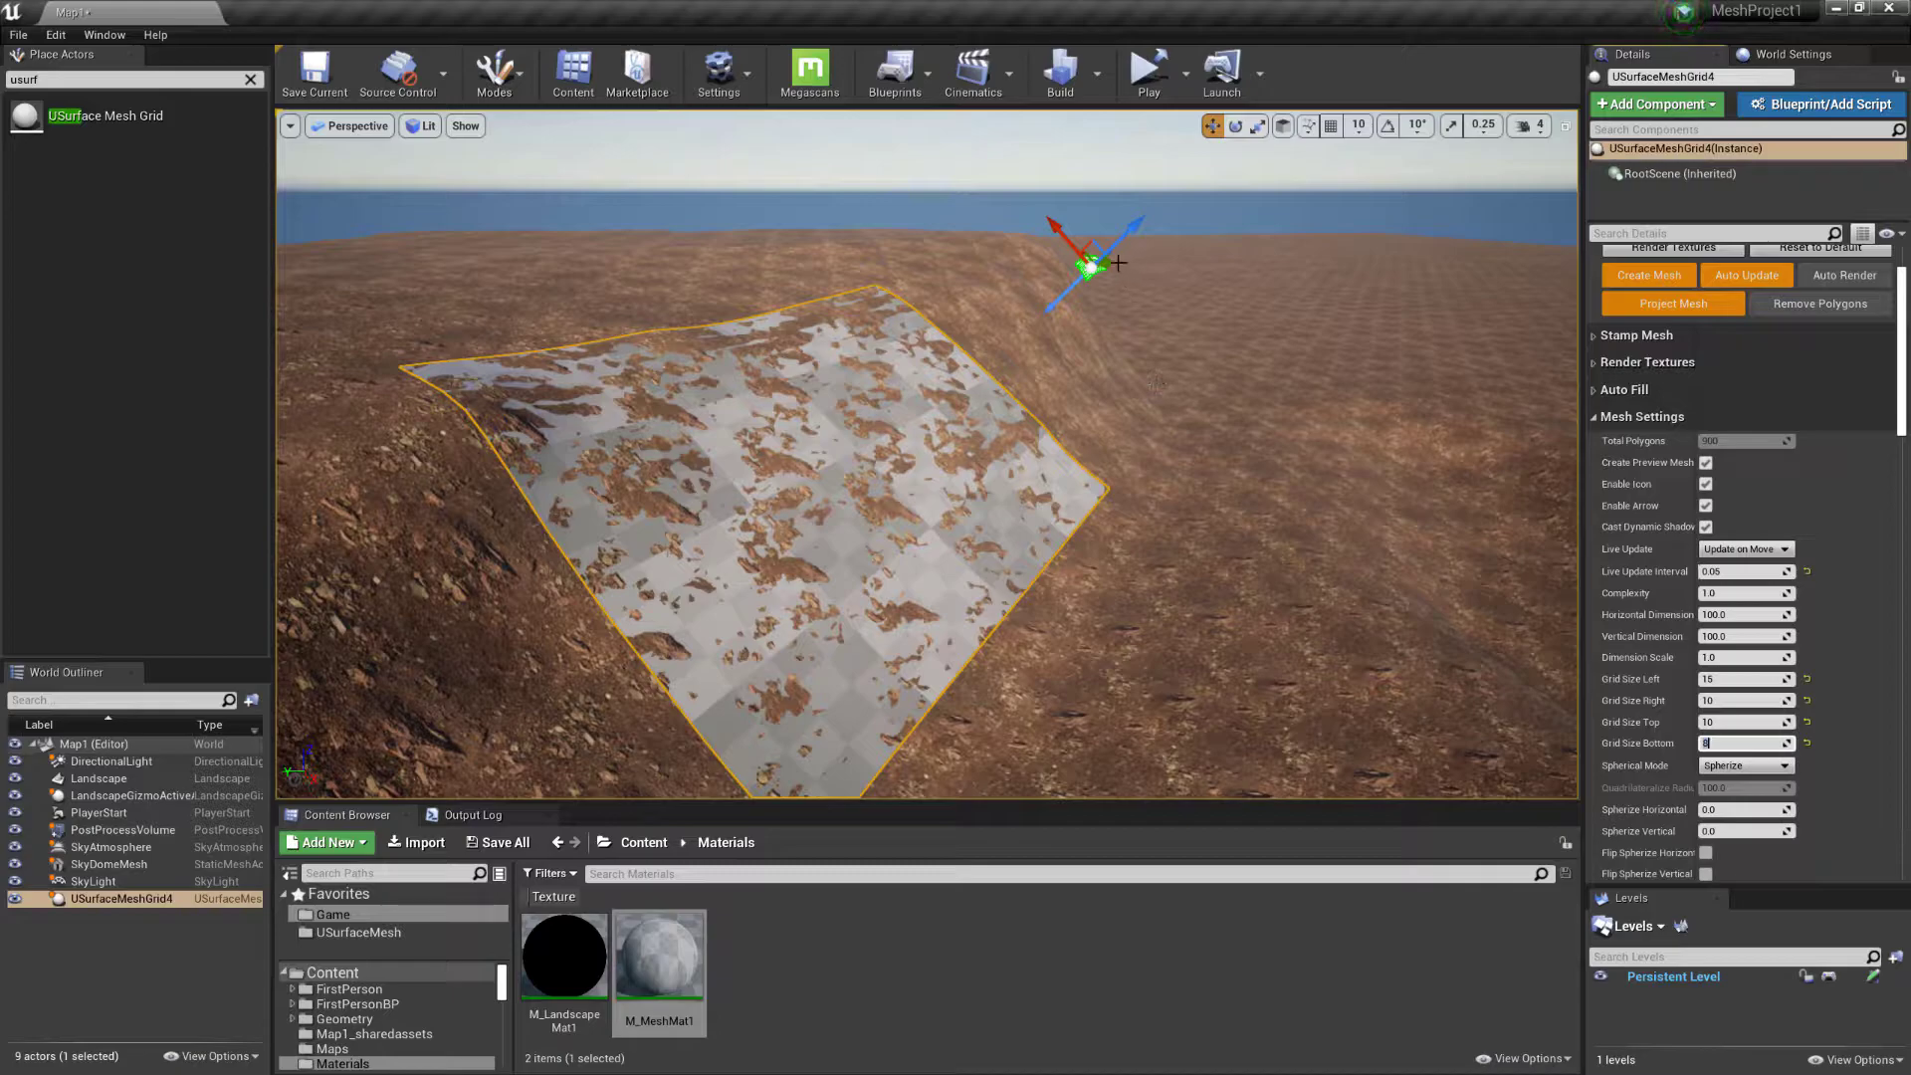
Shift the mesh grid slightly sideways along the slope
drag(1107, 260, 1135, 263)
right_drag(1135, 262, 1046, 263)
key(d)
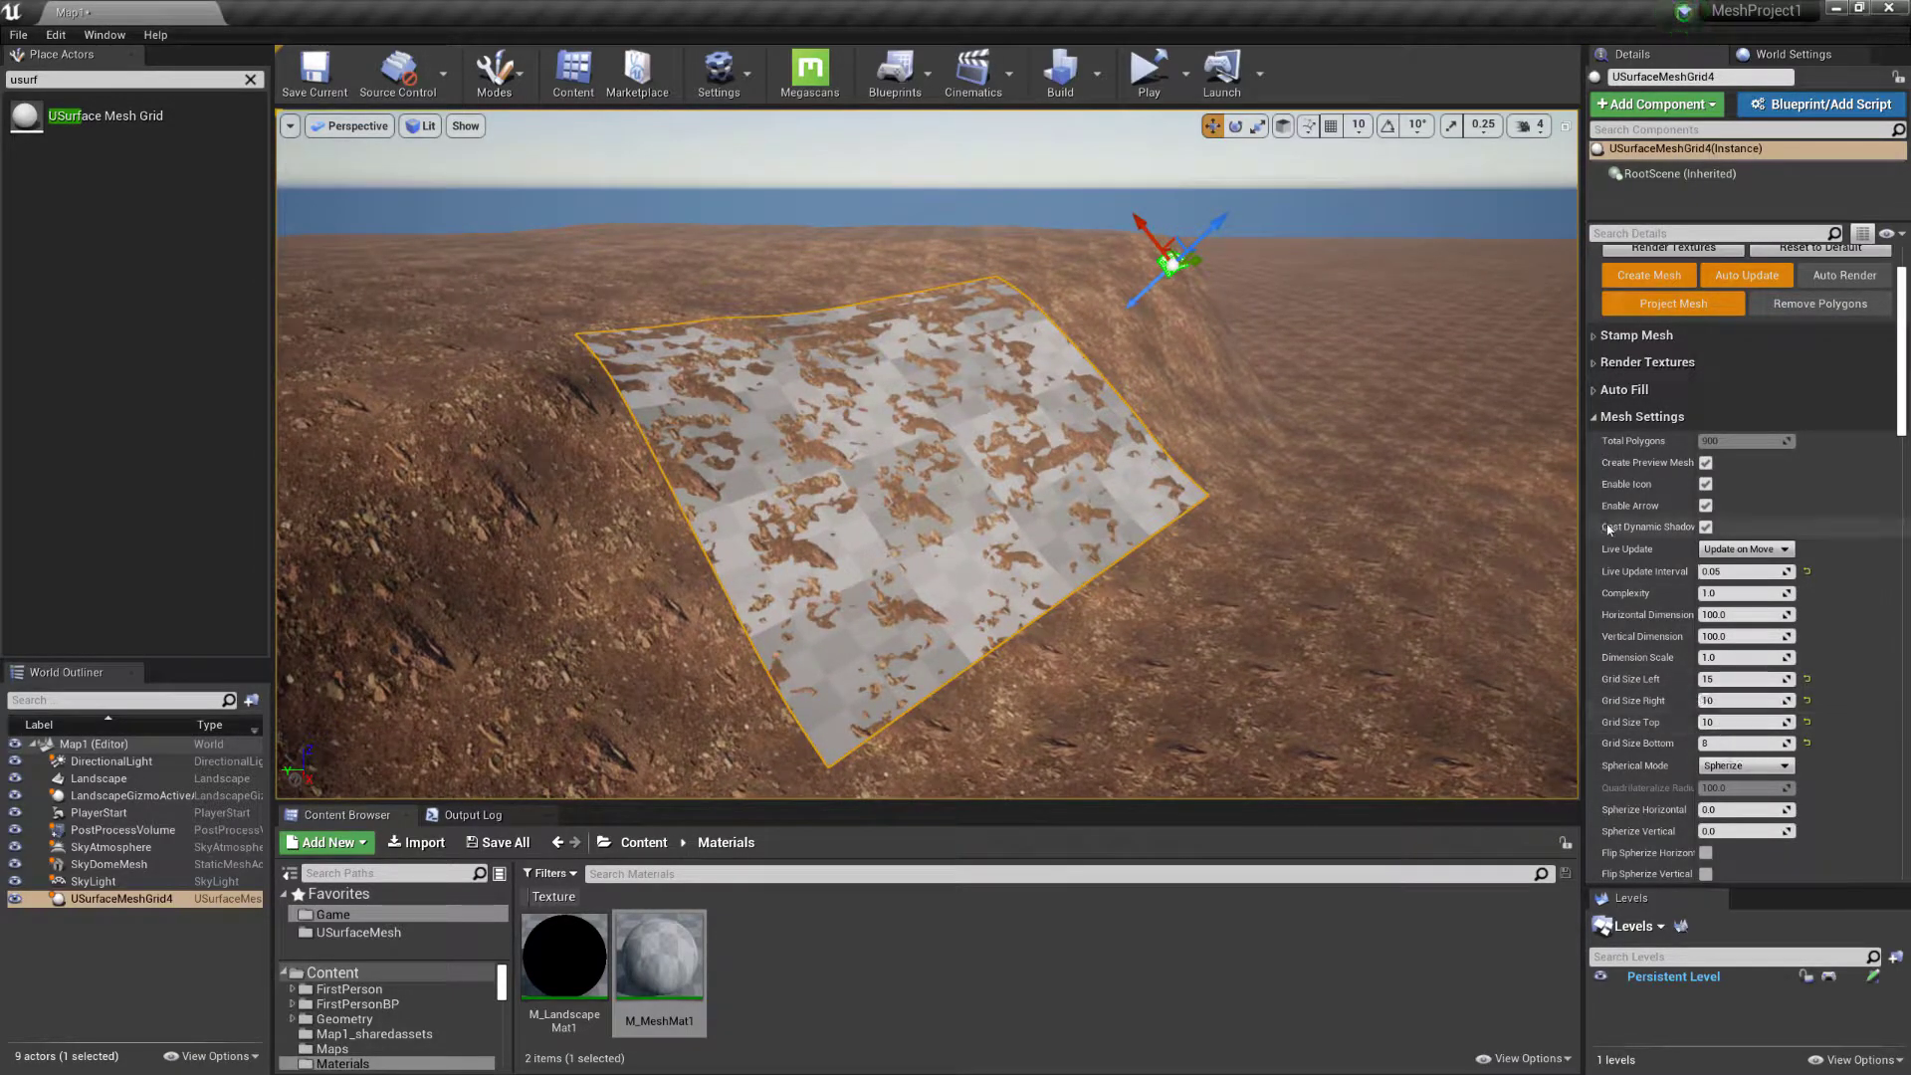
Collapse all subcategories in the mesh grid's Settings category and reopen it to list its groups
scroll(1649, 585, down, 1)
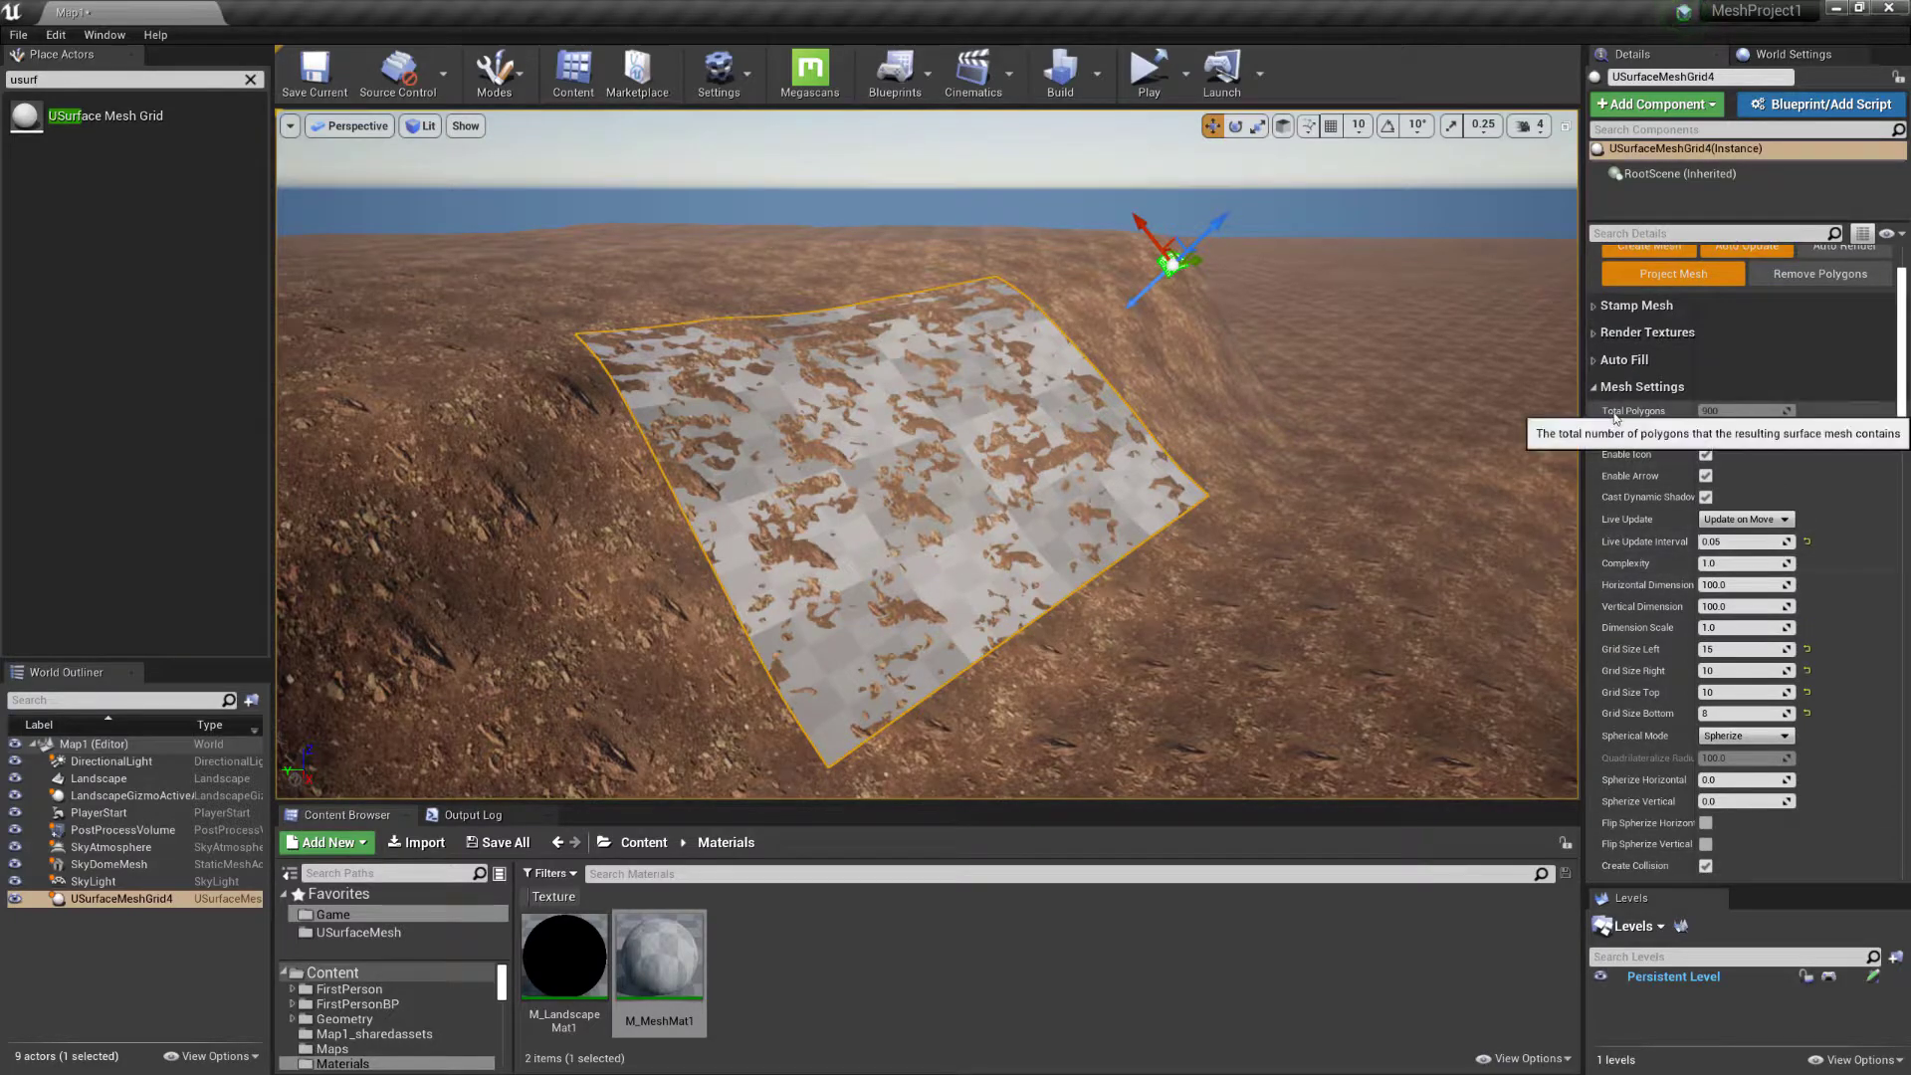
scroll(1660, 608, down, 5)
scroll(1661, 607, down, 3)
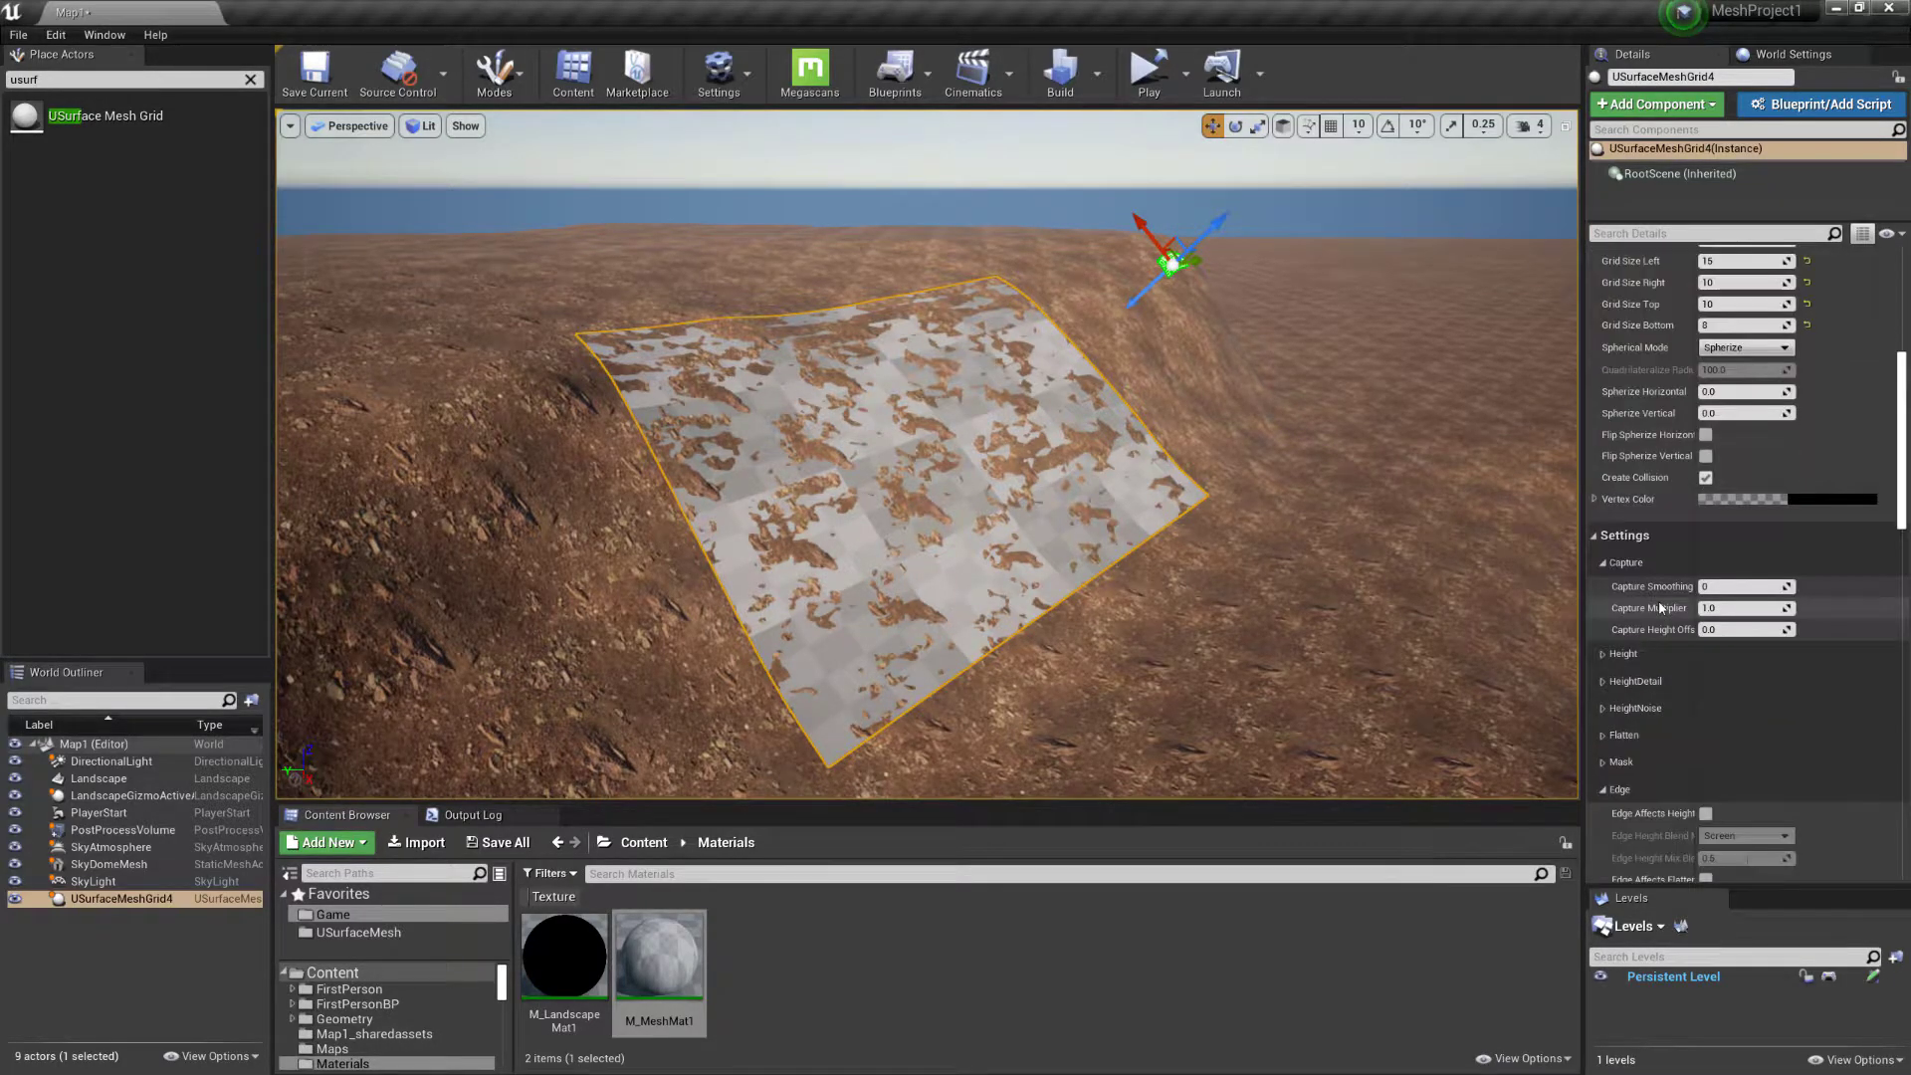
click(1603, 564)
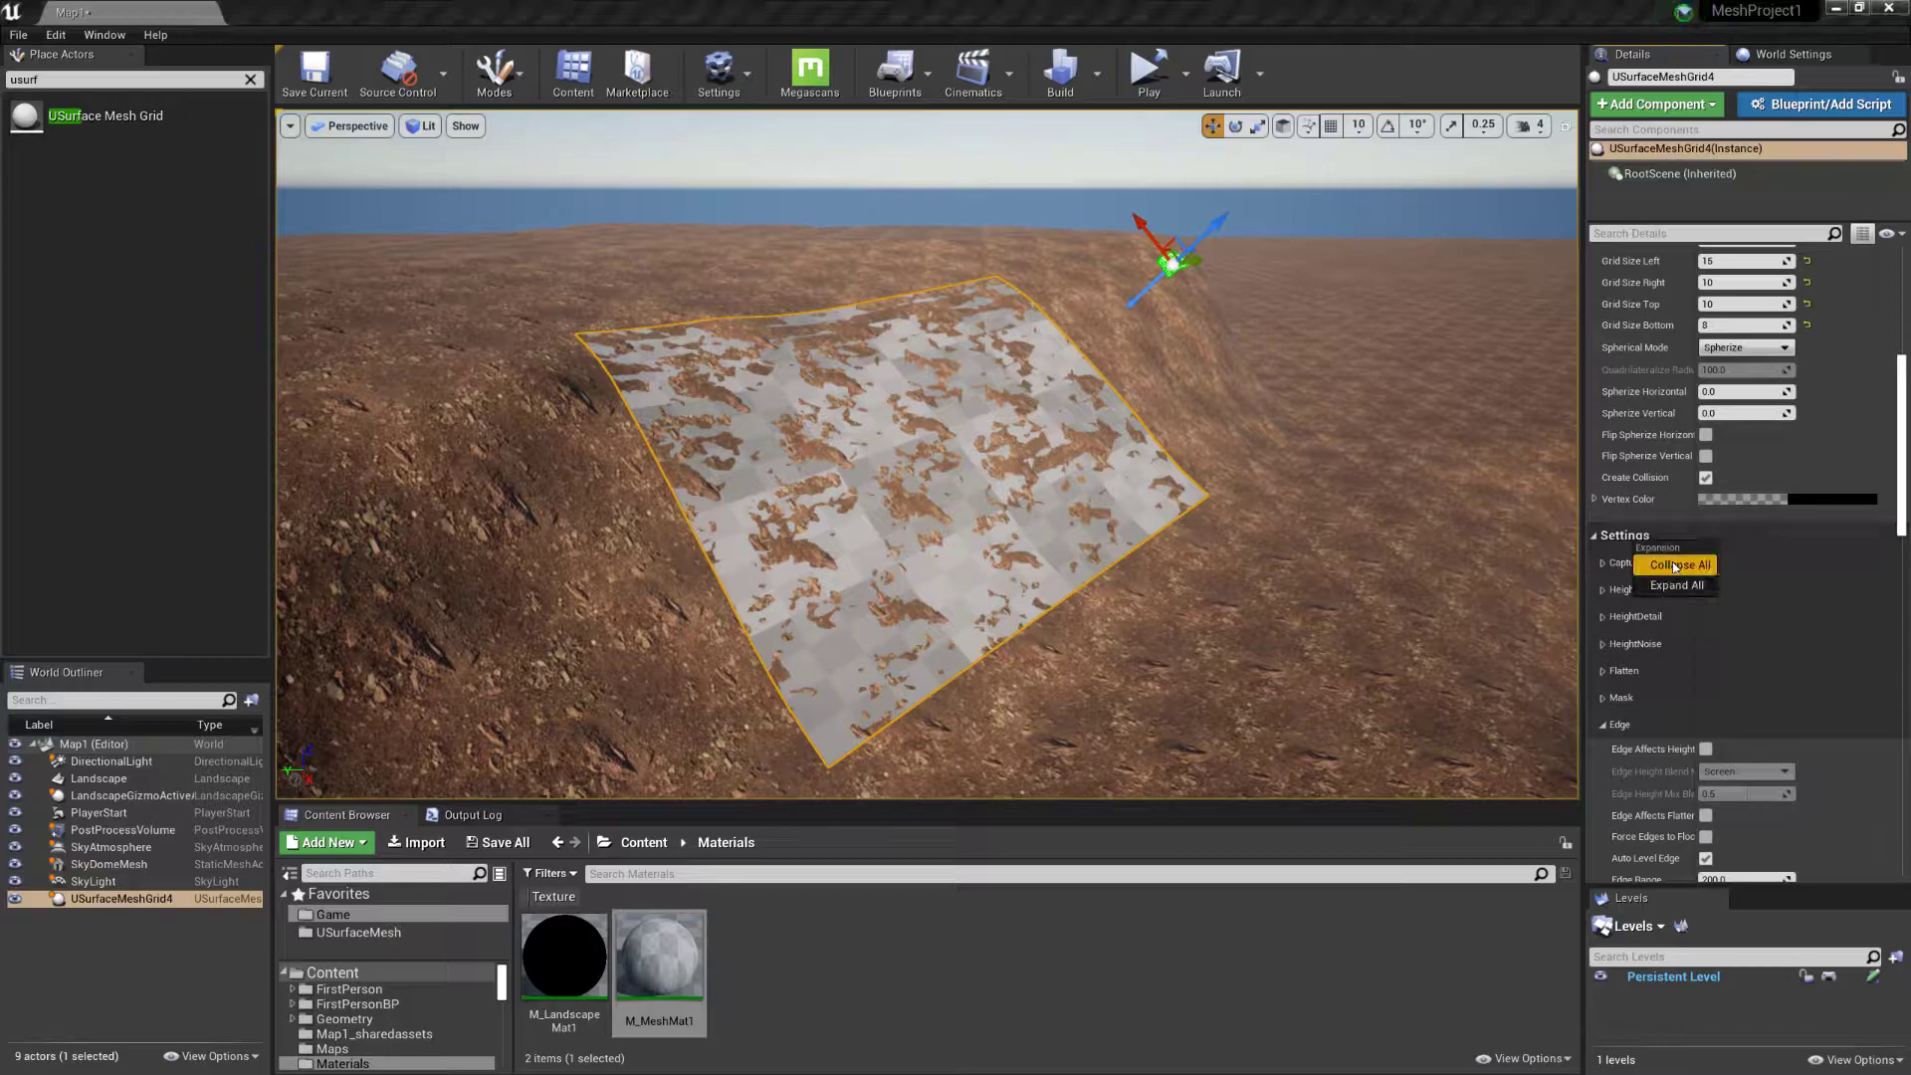
click(1629, 536)
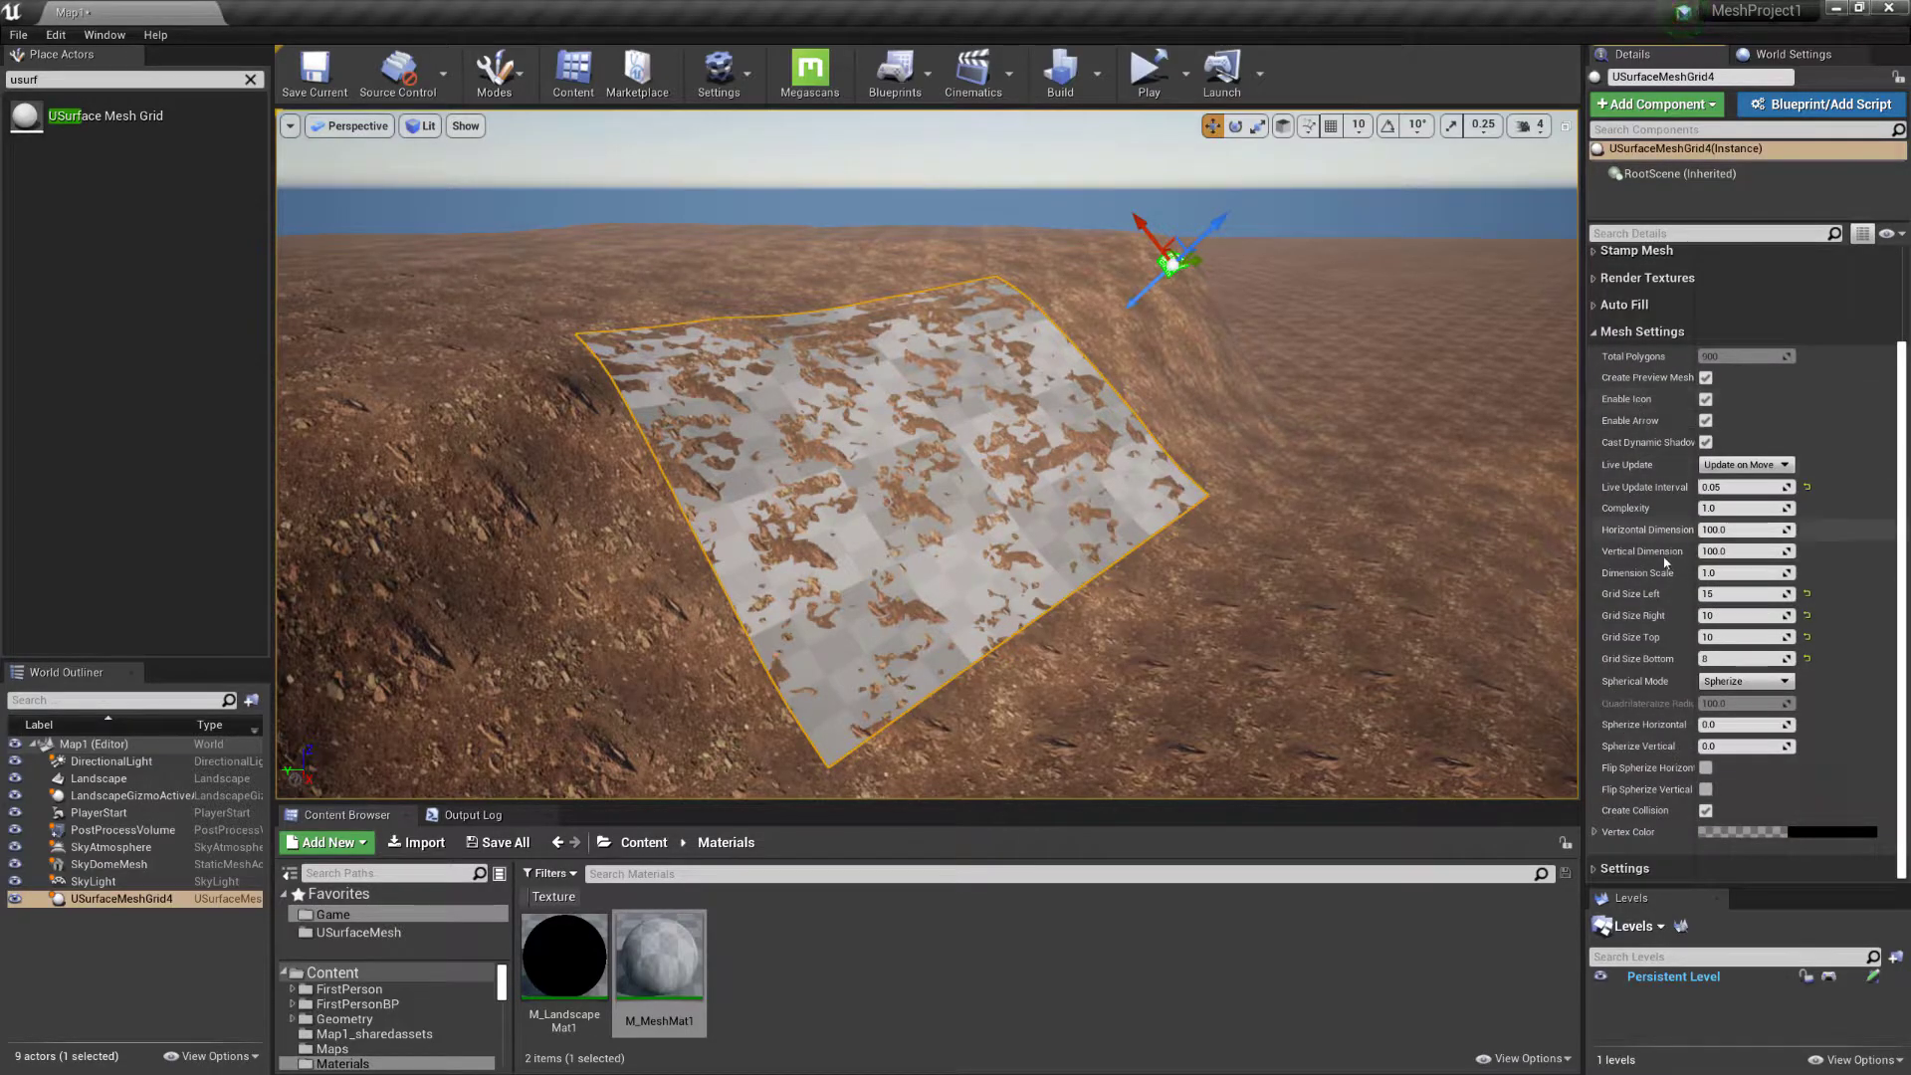
click(1598, 871)
scroll(1675, 603, down, 5)
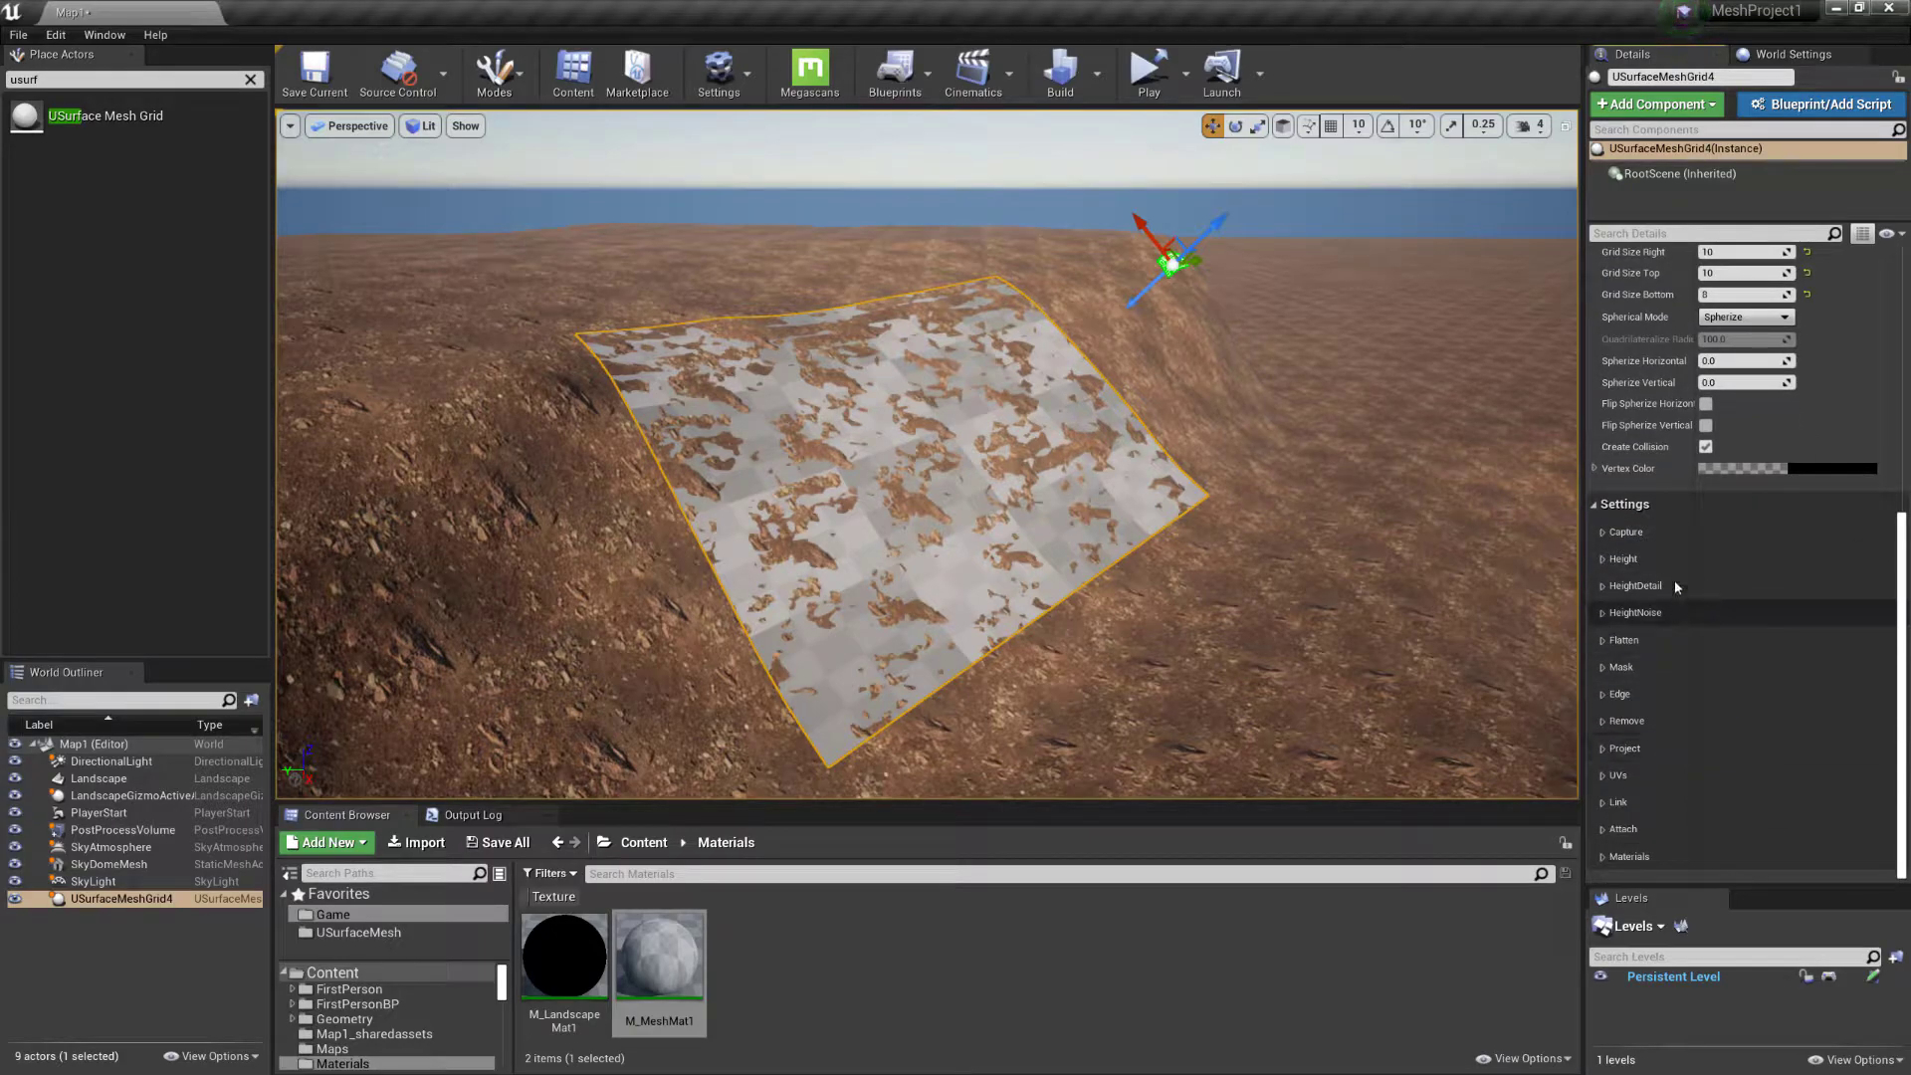
Set Max Height to 300 in the Height settings and enable Use Height Texture
click(1604, 559)
scroll(1652, 535, down, 3)
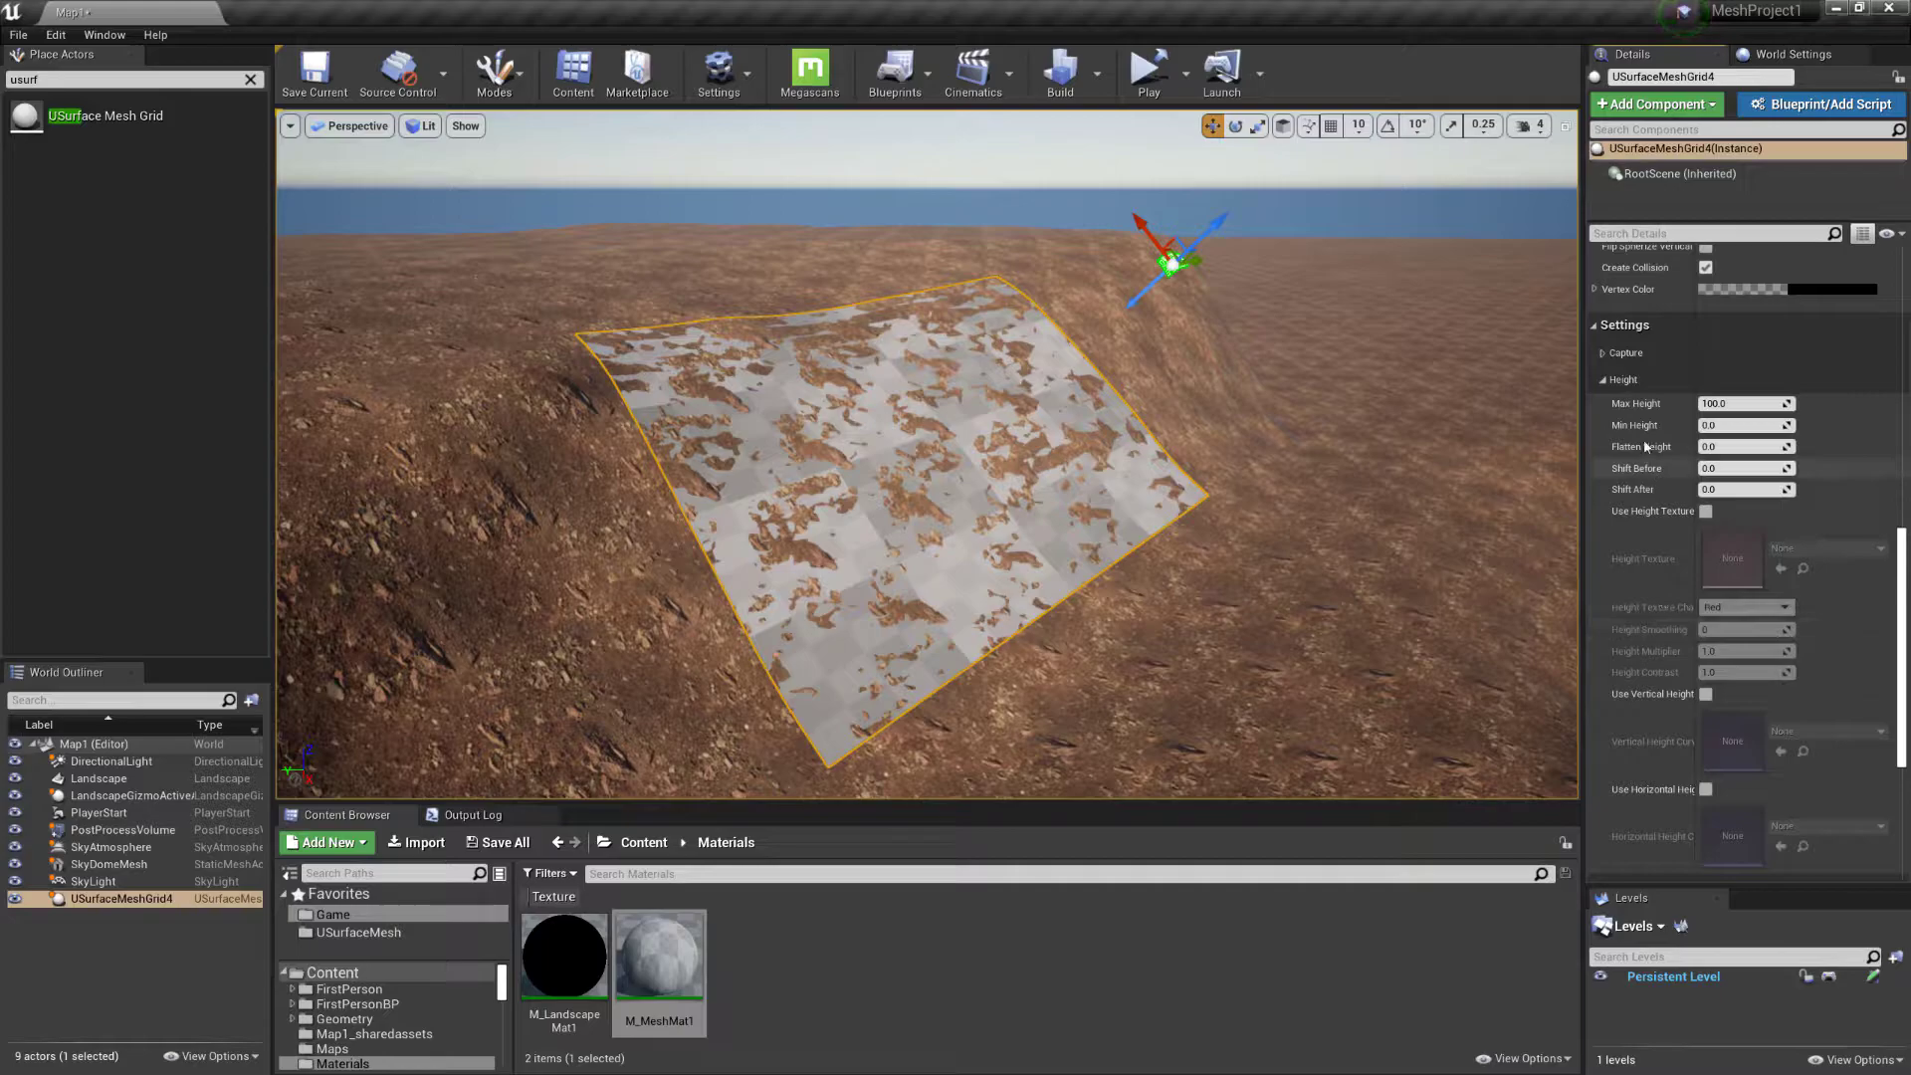
click(1737, 403)
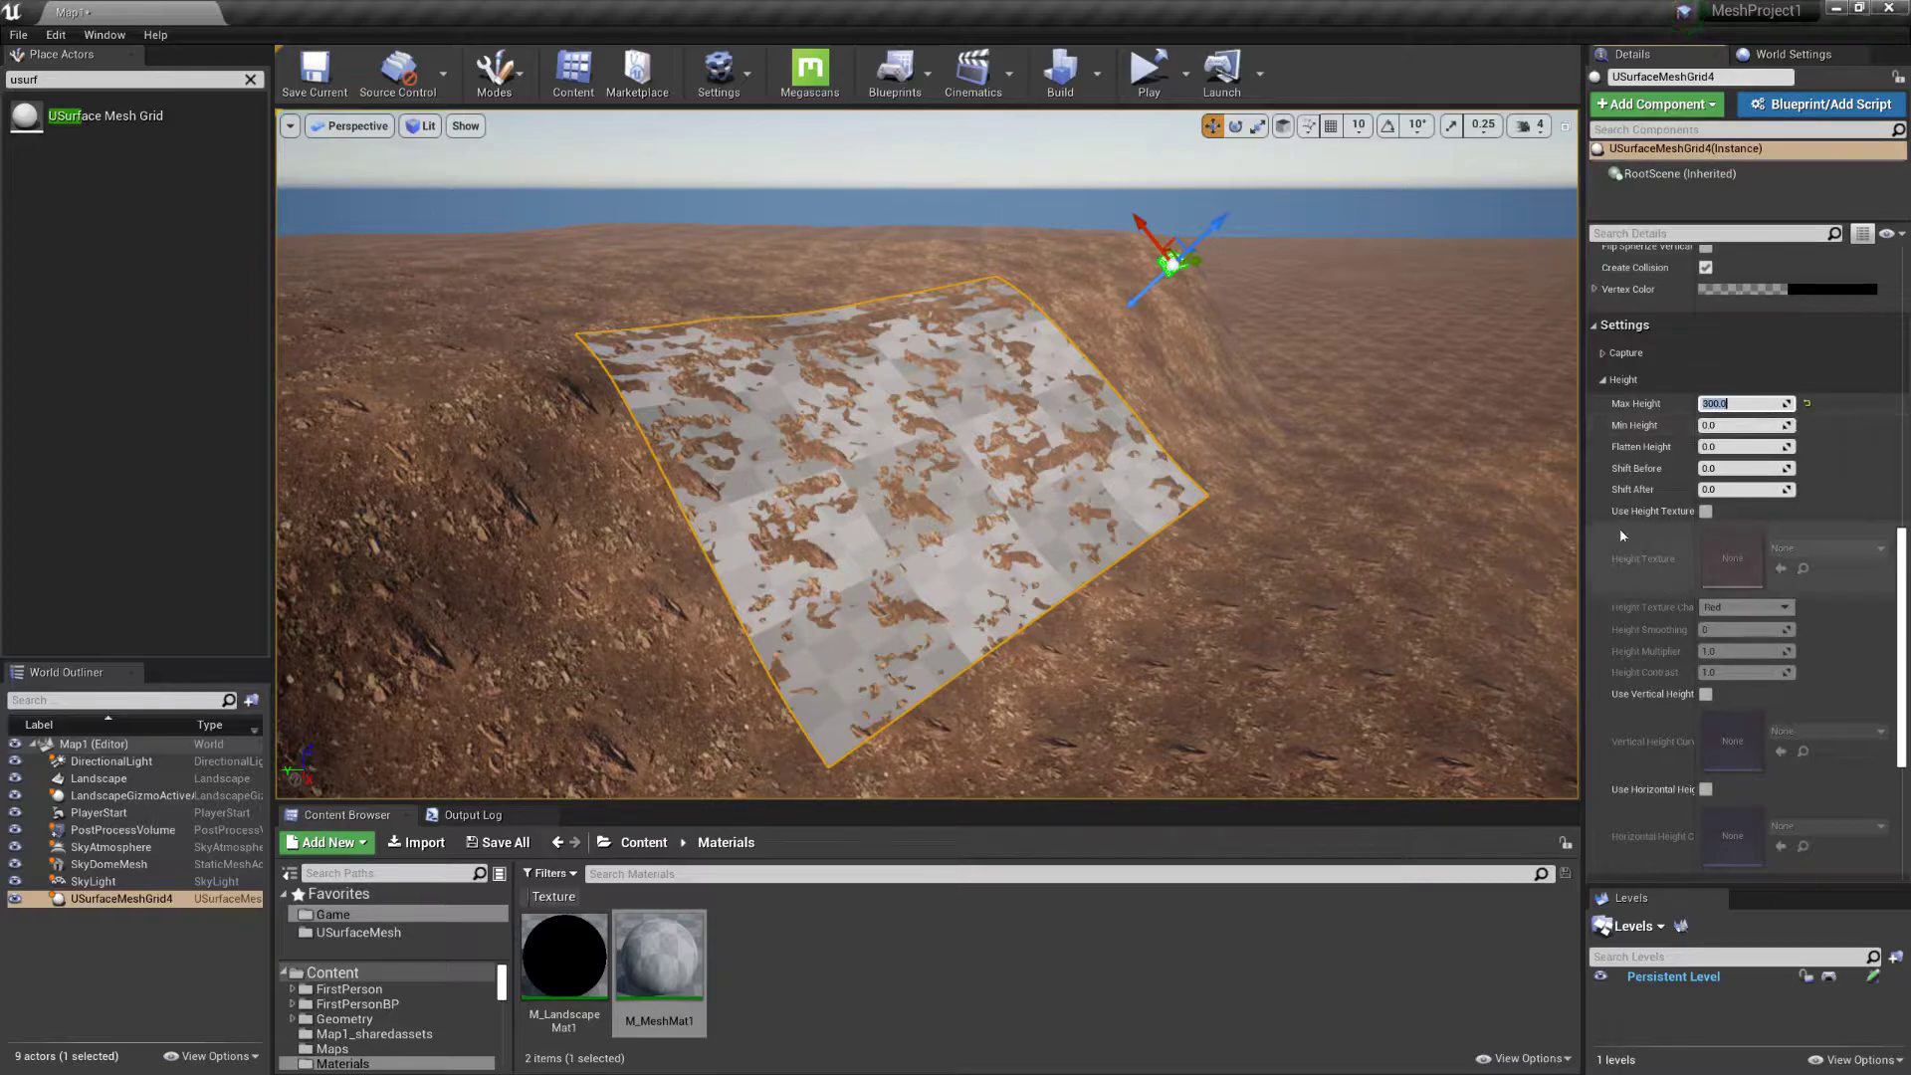
click(1706, 511)
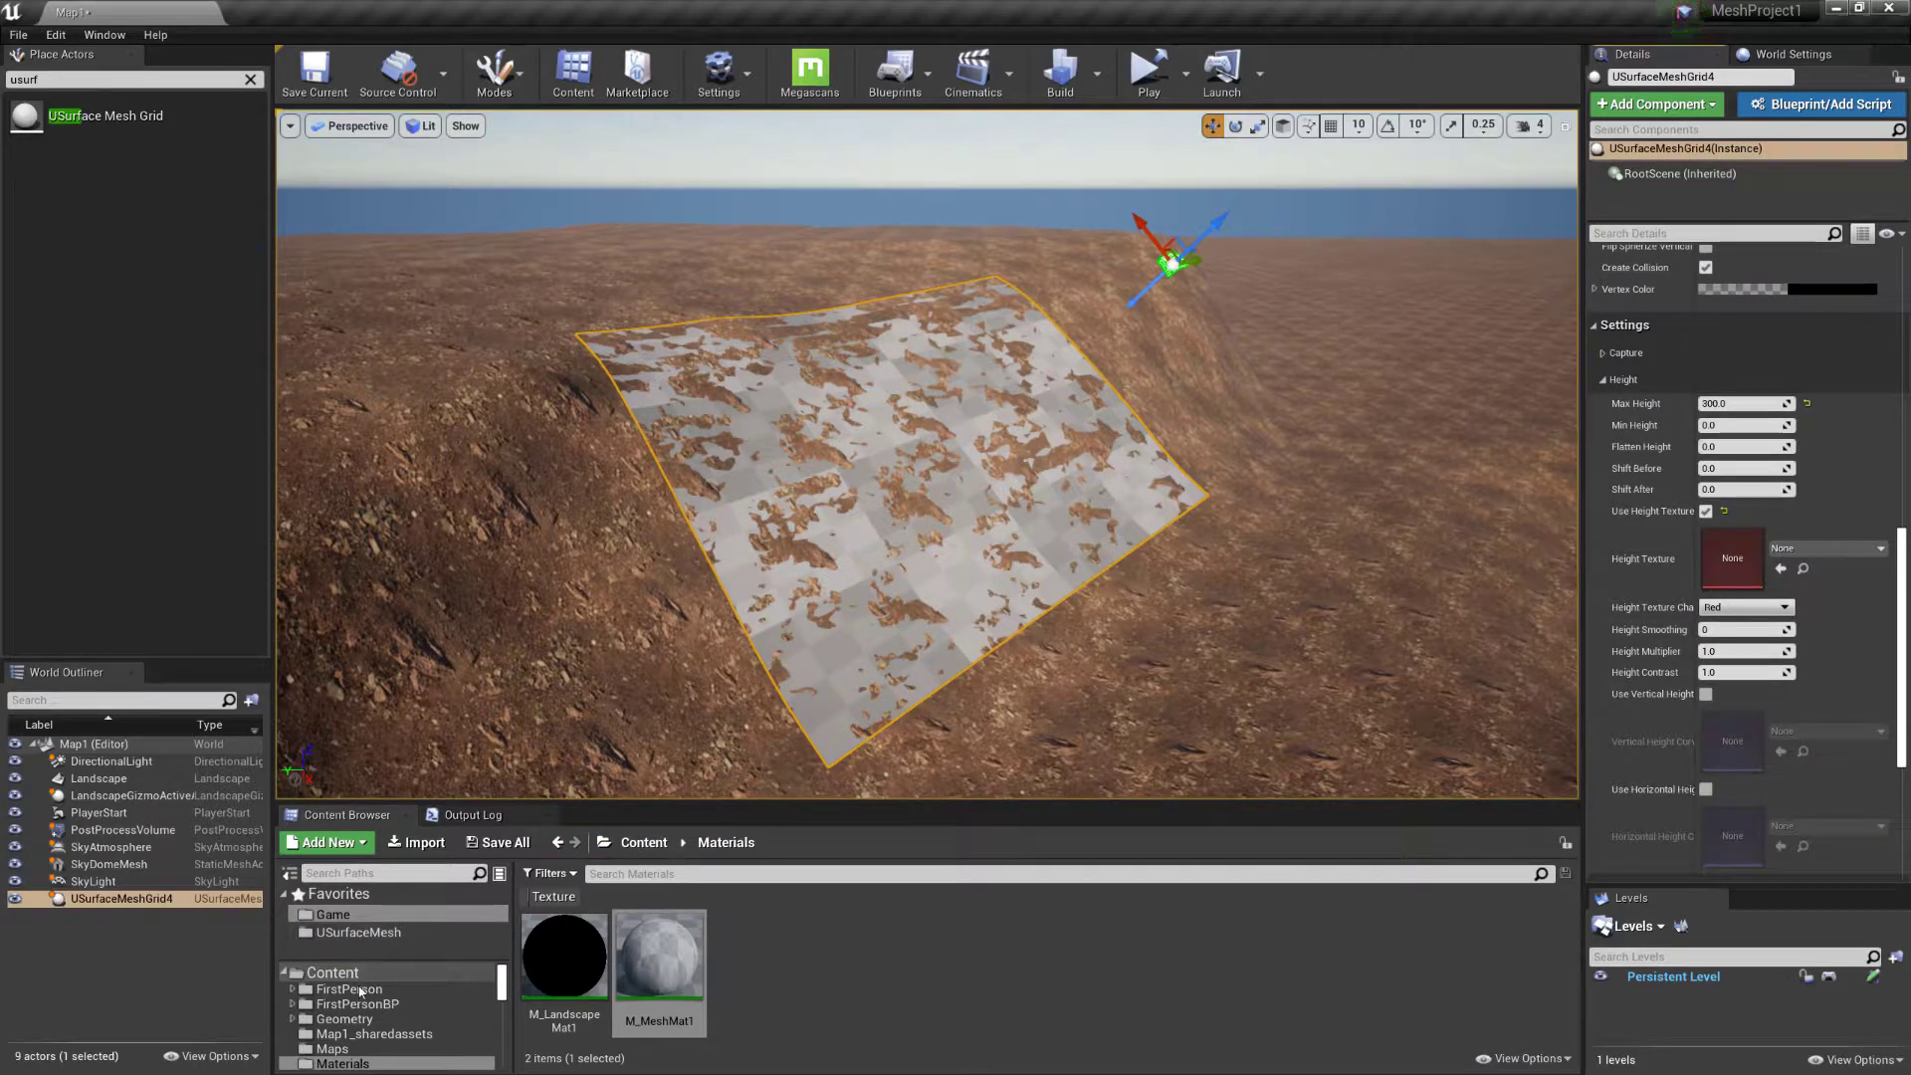
Enlarge the Content Browser and its folder tree, and return the tree to the Content folder
drag(506, 983, 505, 993)
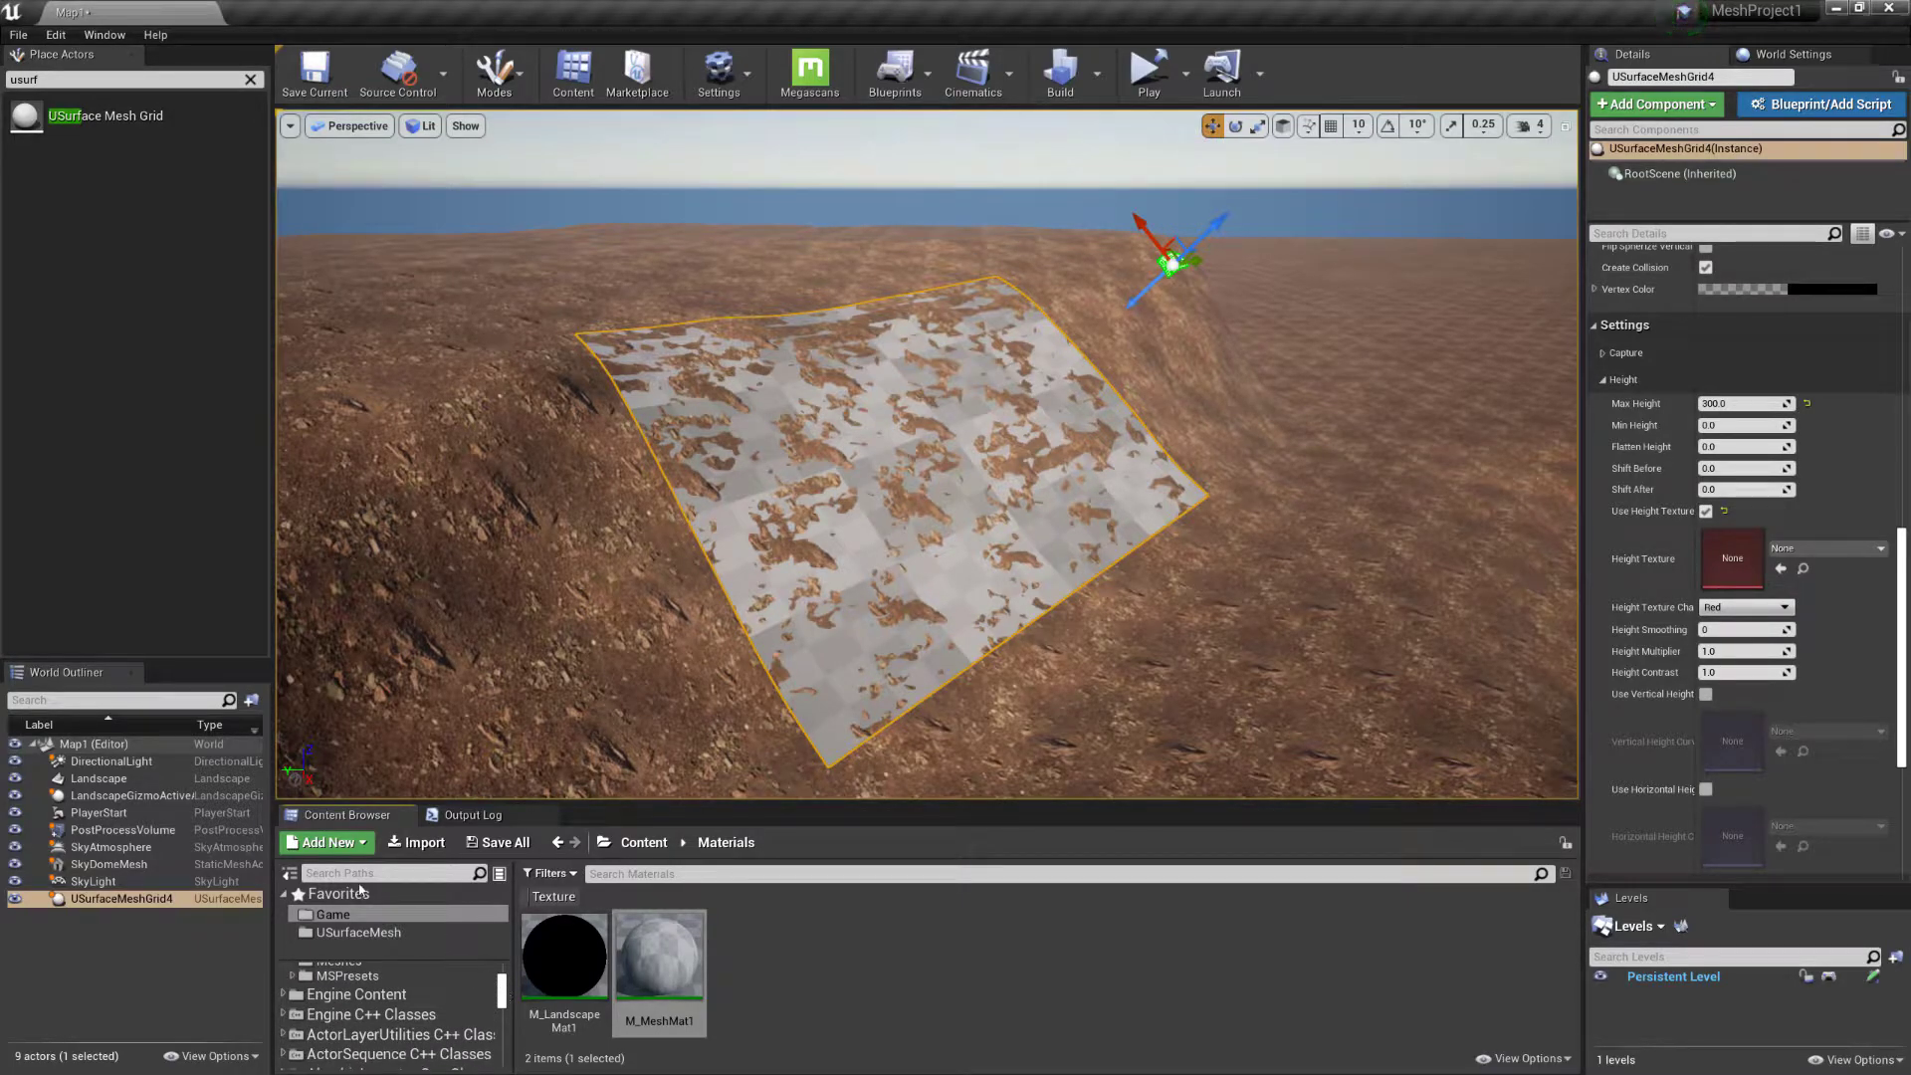
drag(502, 999, 506, 1065)
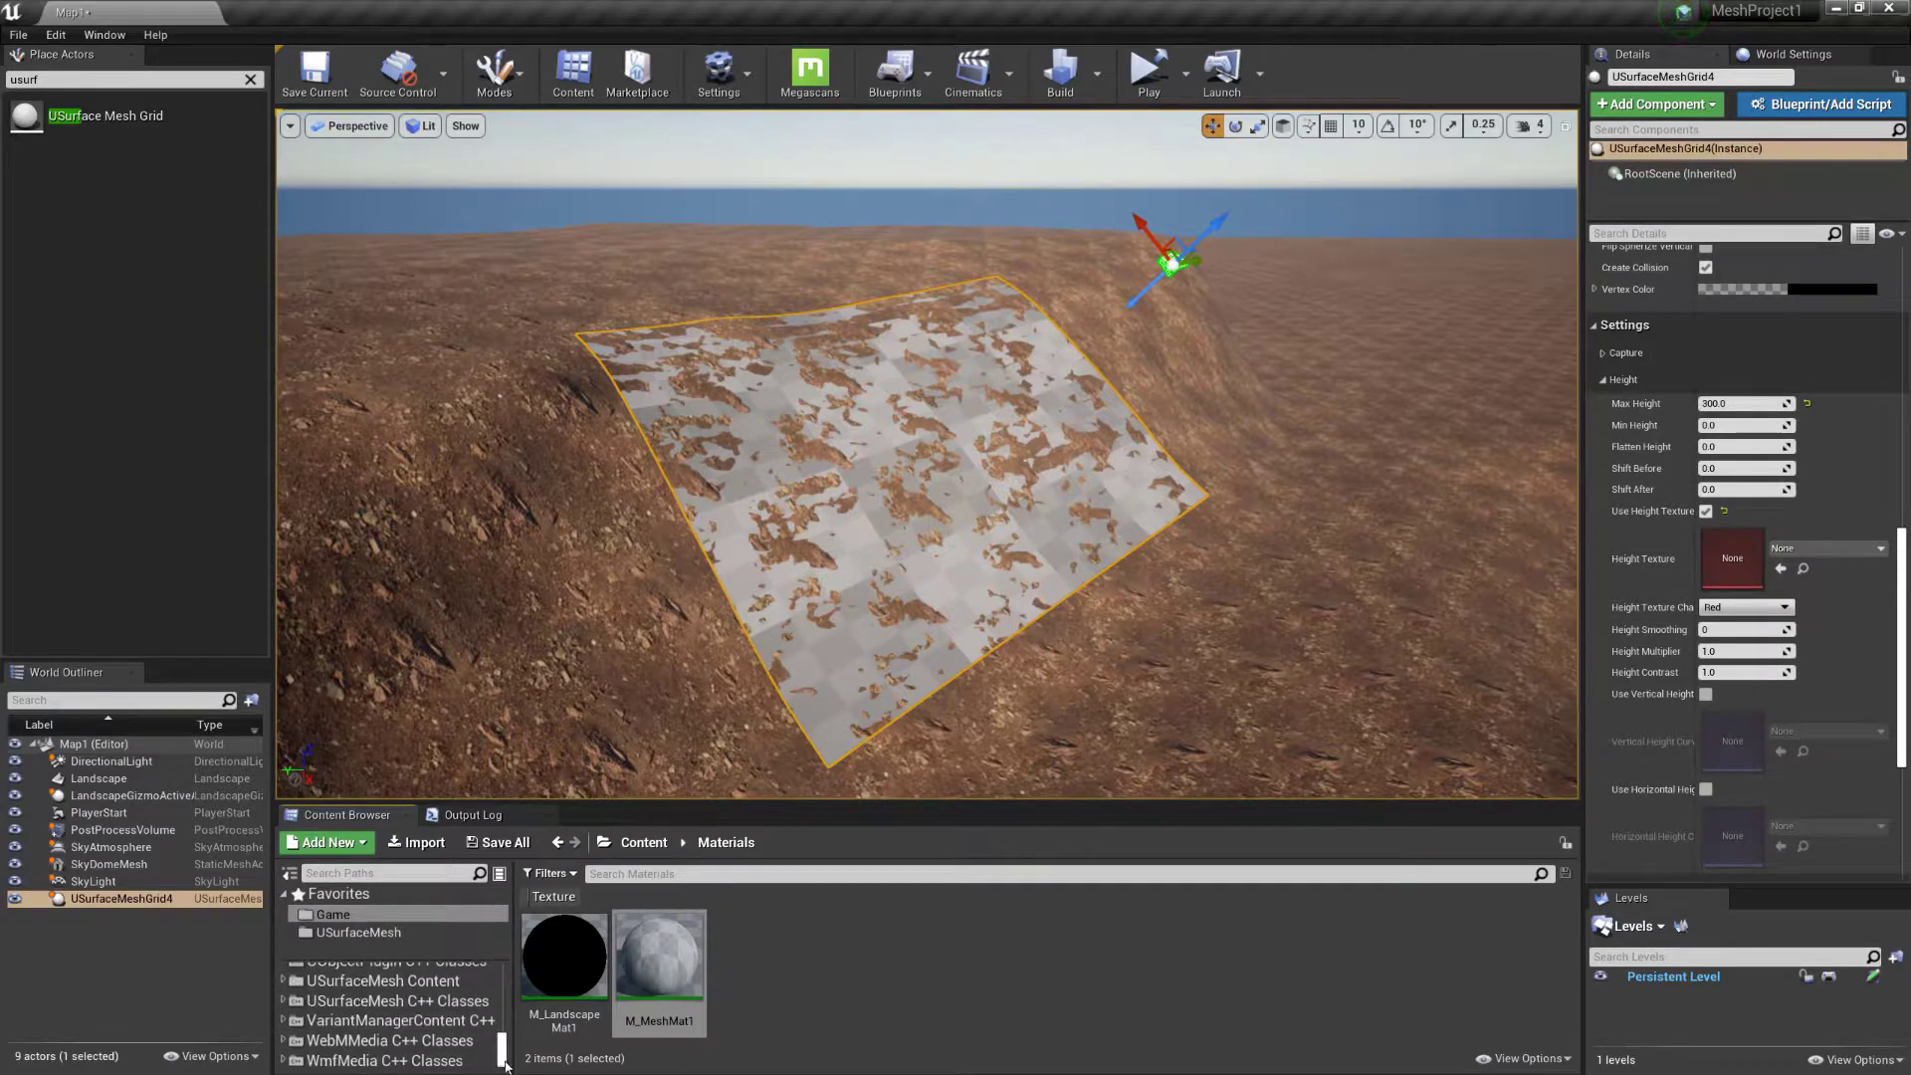
scroll(408, 987, up, 1)
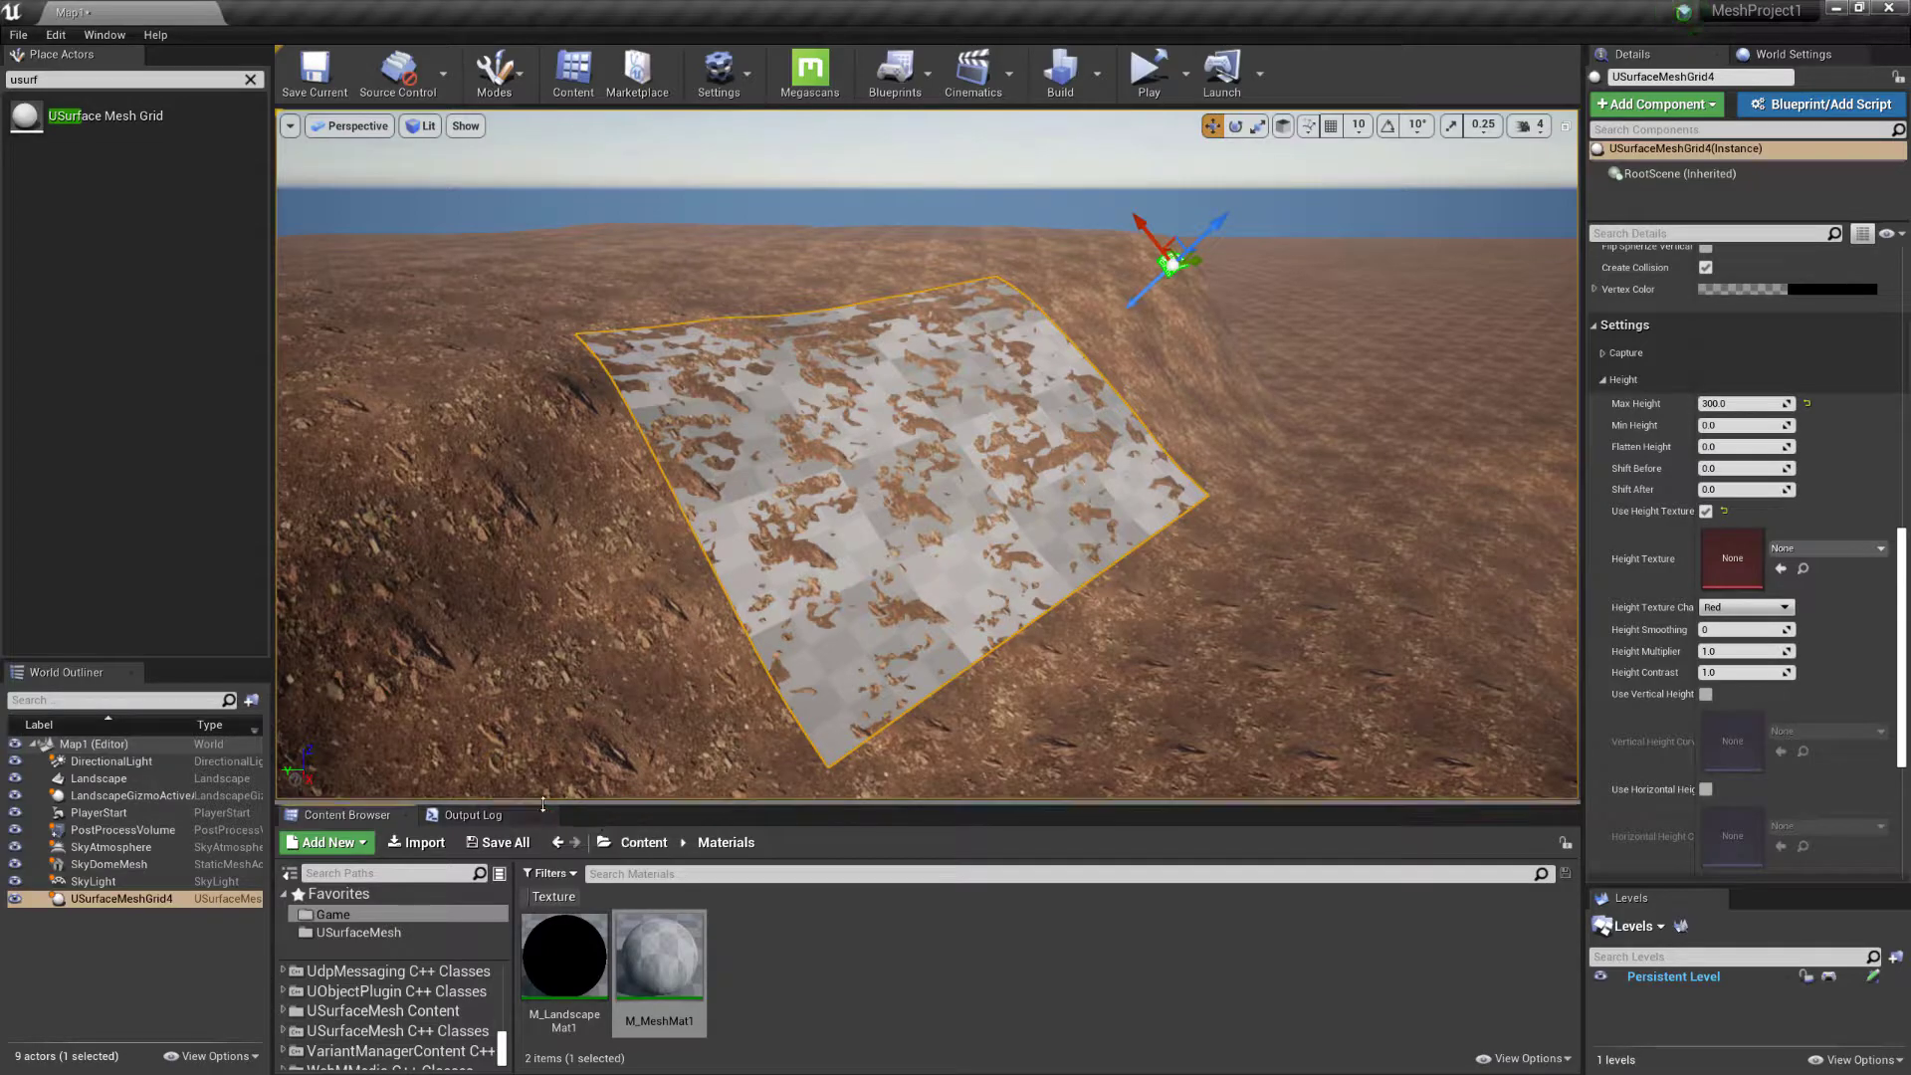
drag(555, 730, 542, 347)
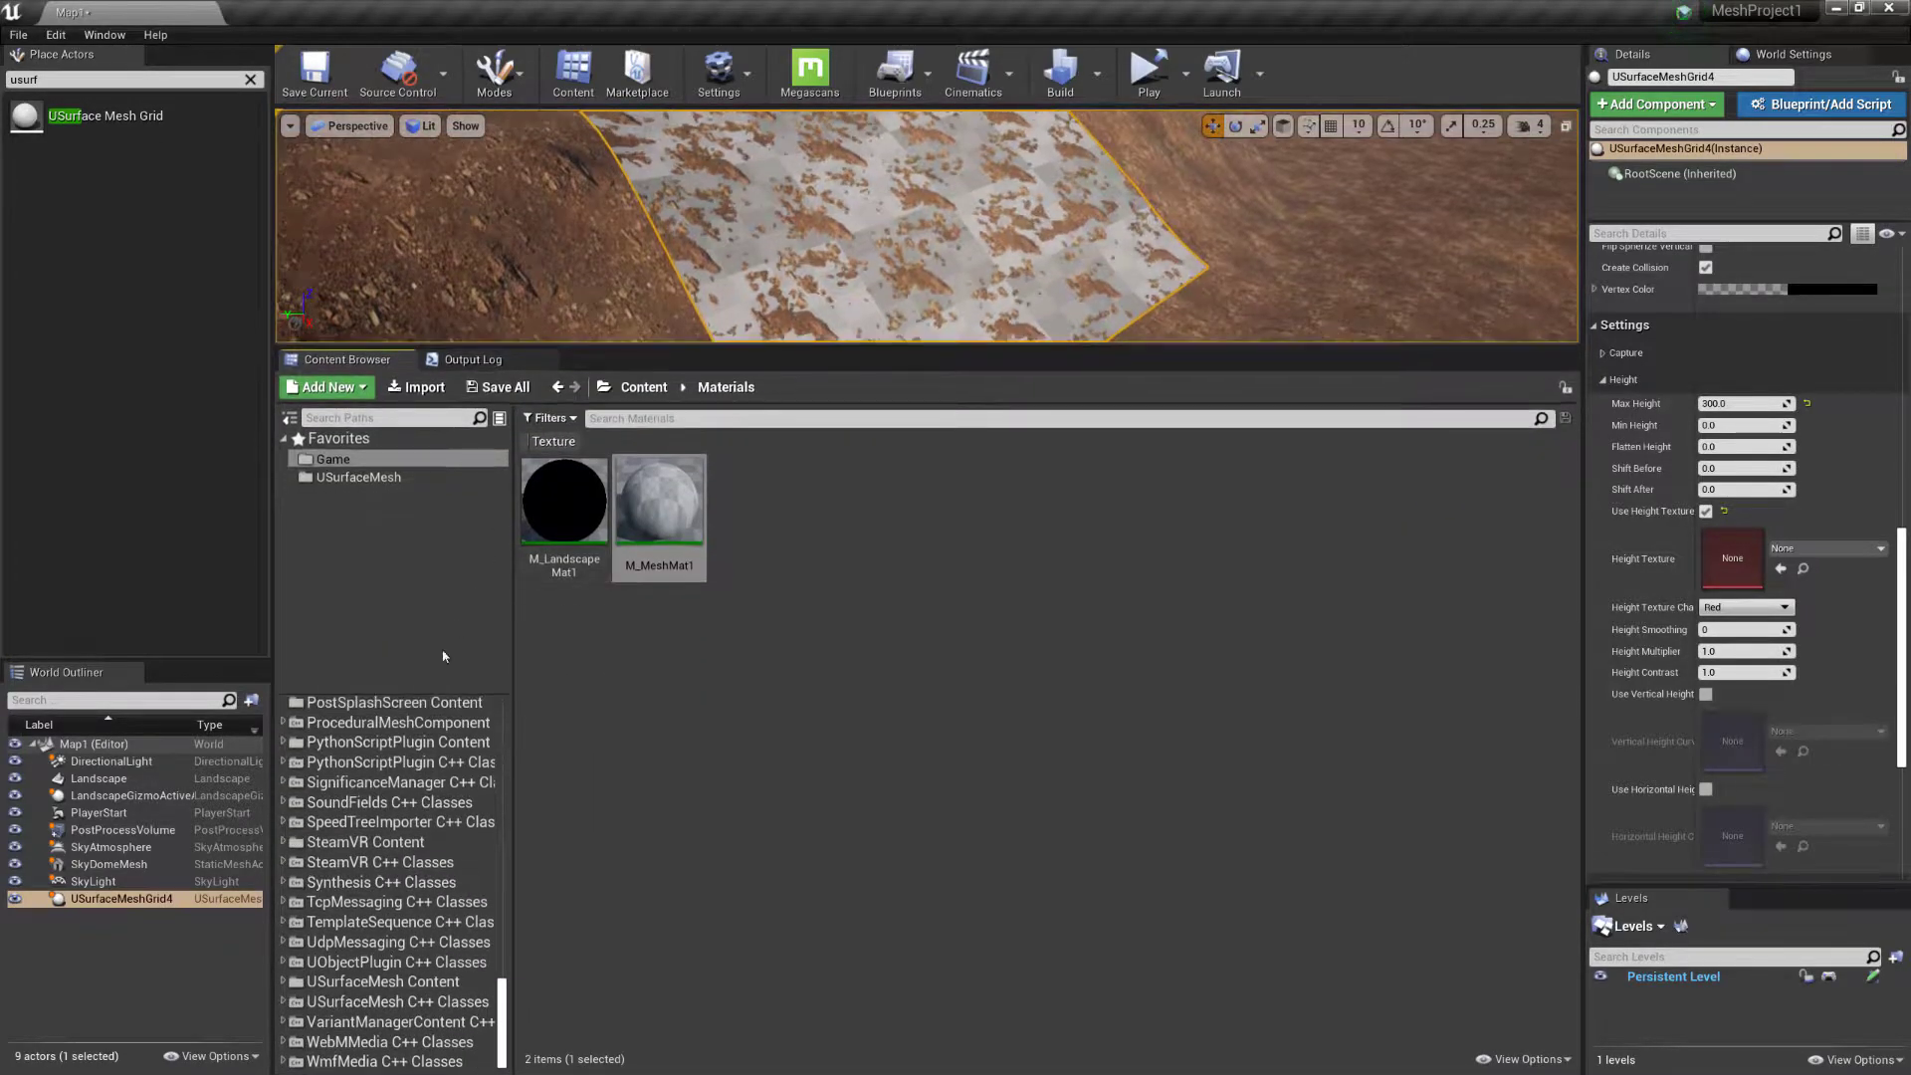
drag(431, 691, 428, 547)
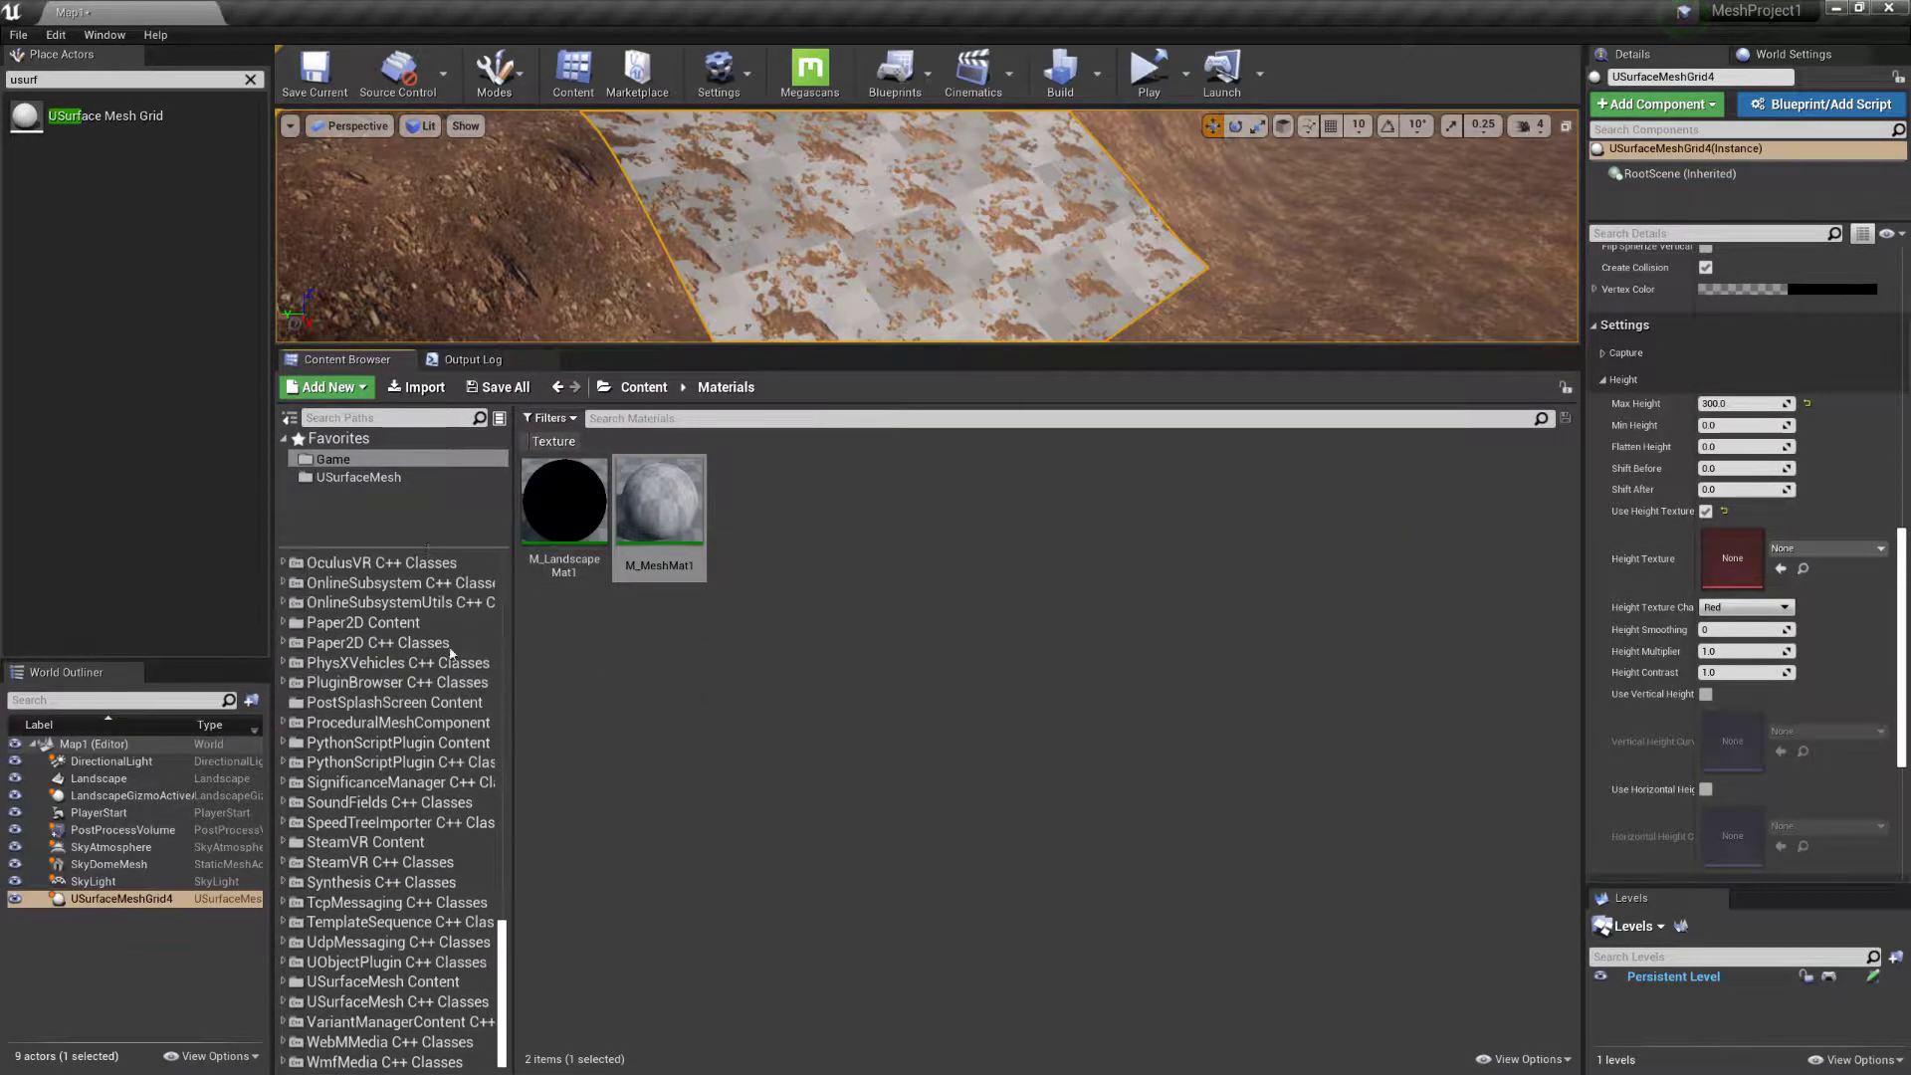
drag(502, 941, 468, 544)
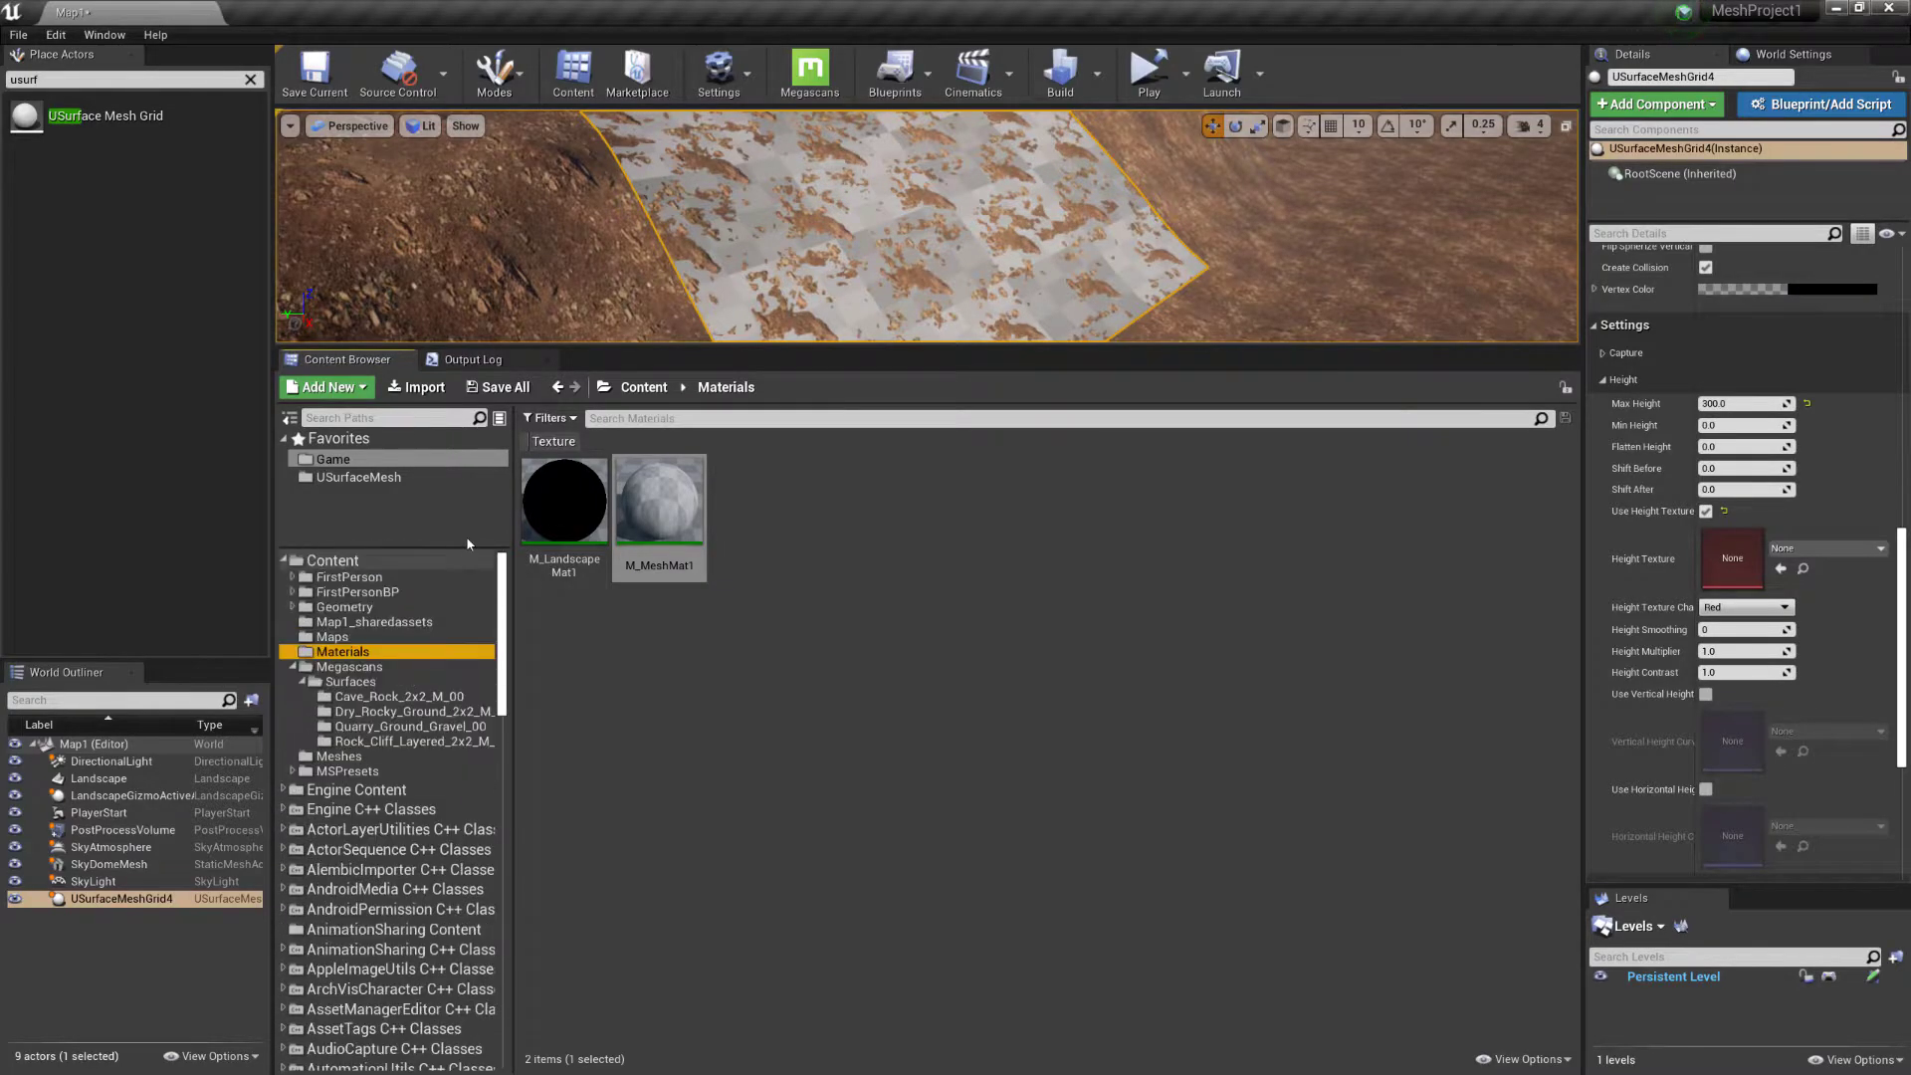
Collapse the Megascans folder, open Content and check the Show Plugin Content view option
click(293, 666)
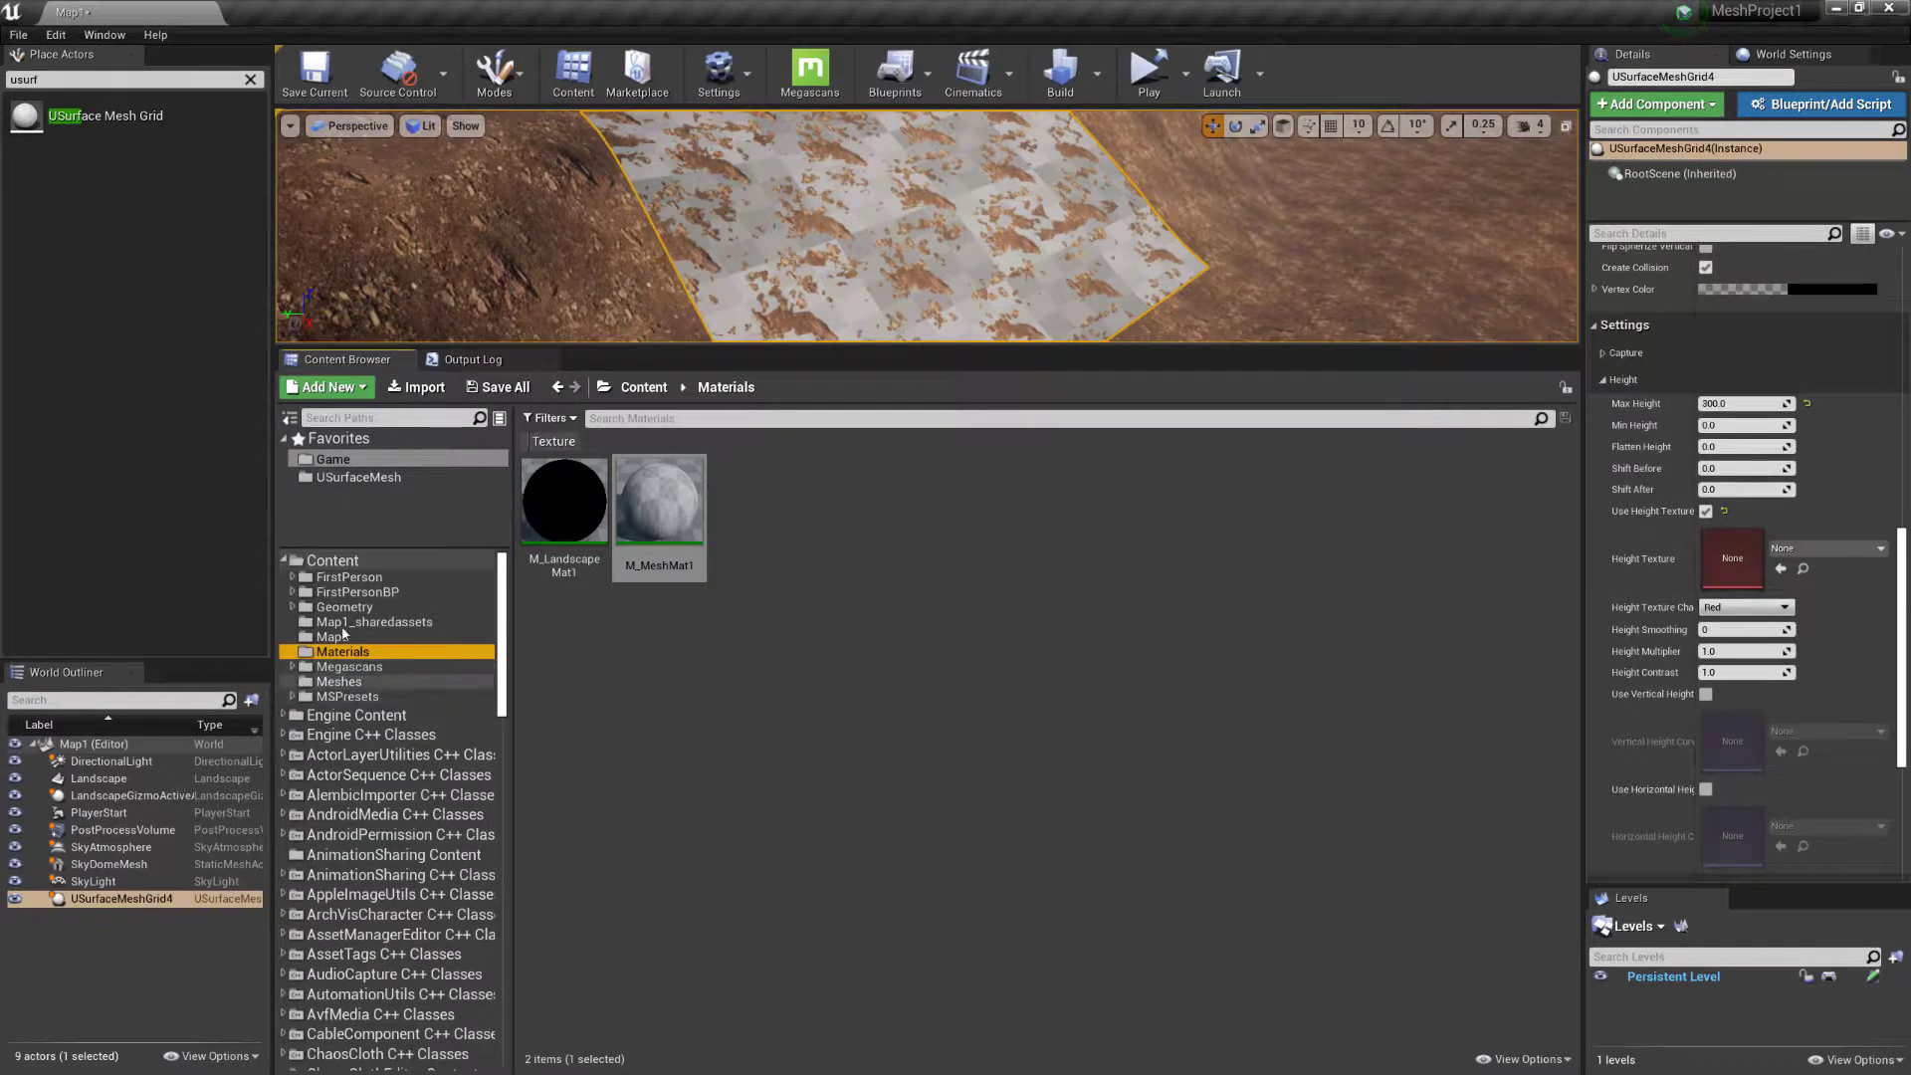
click(330, 562)
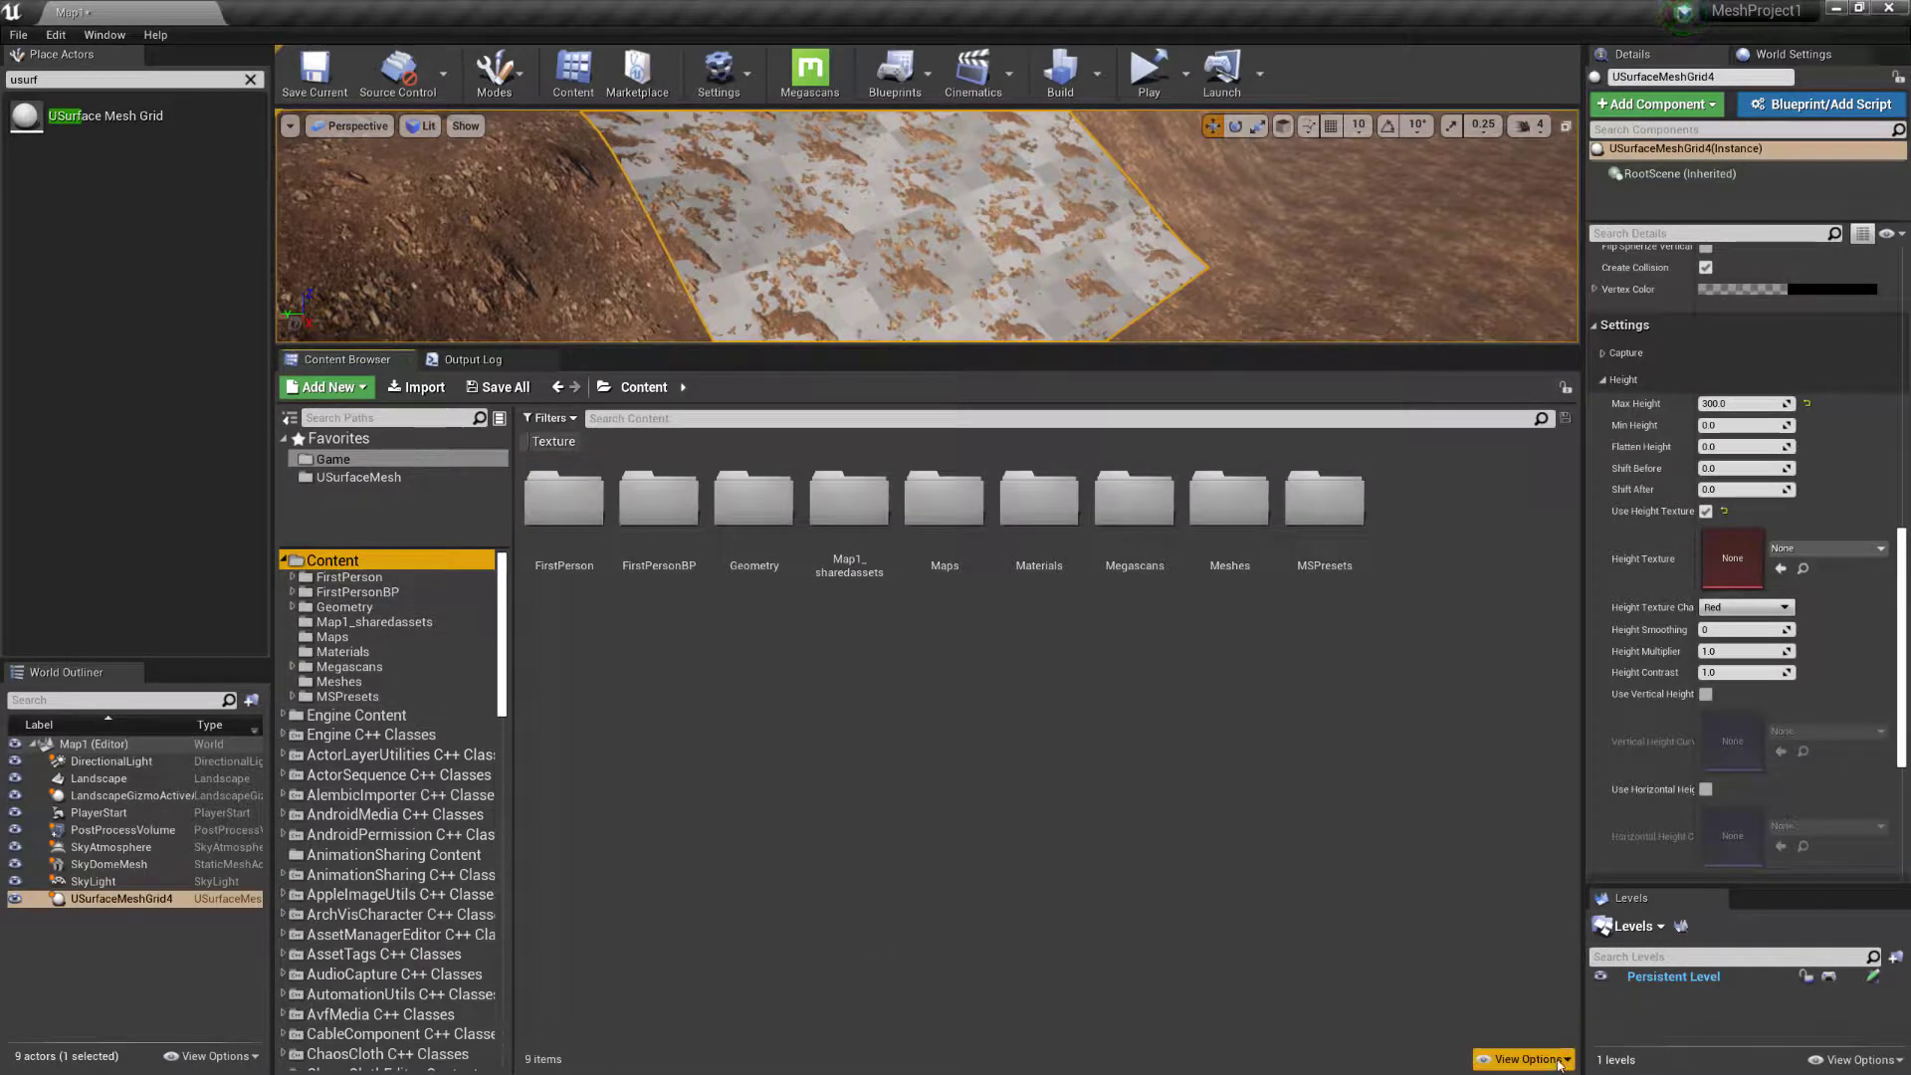
click(1561, 1063)
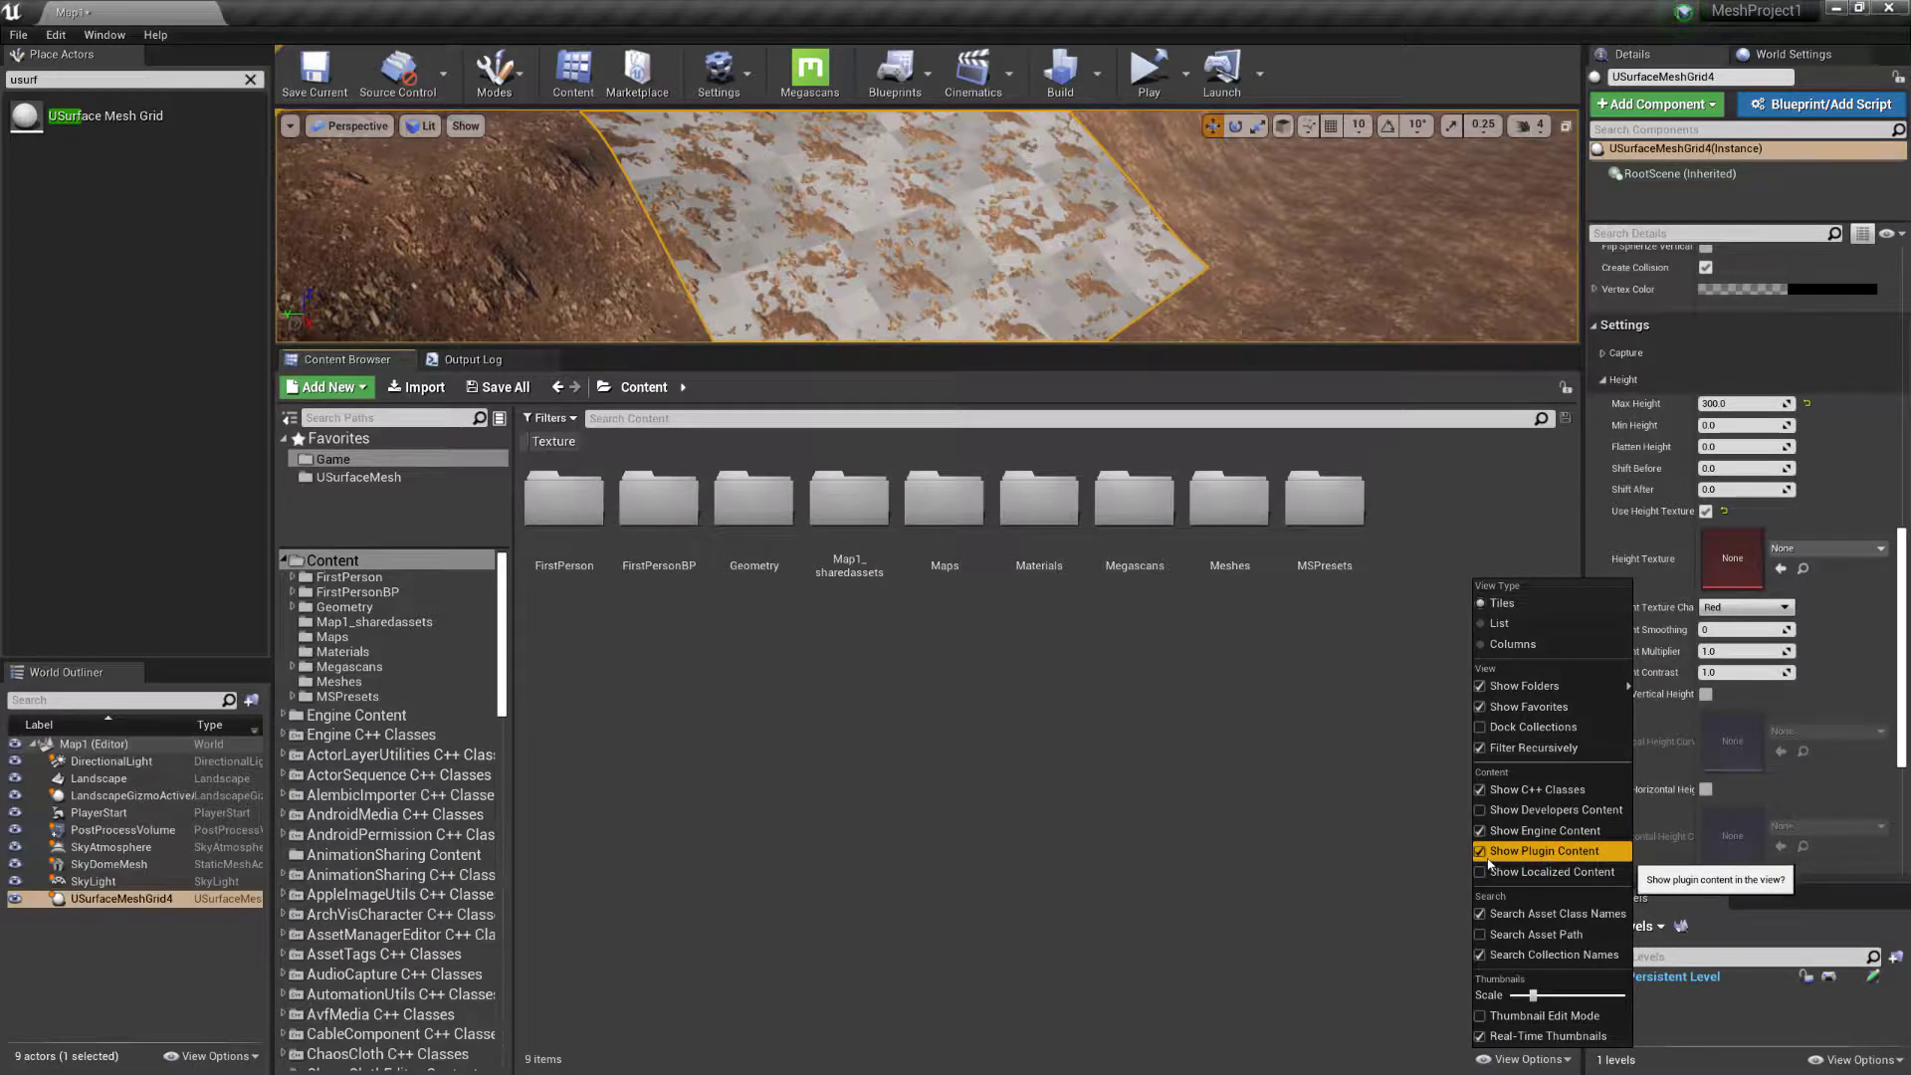
click(1015, 808)
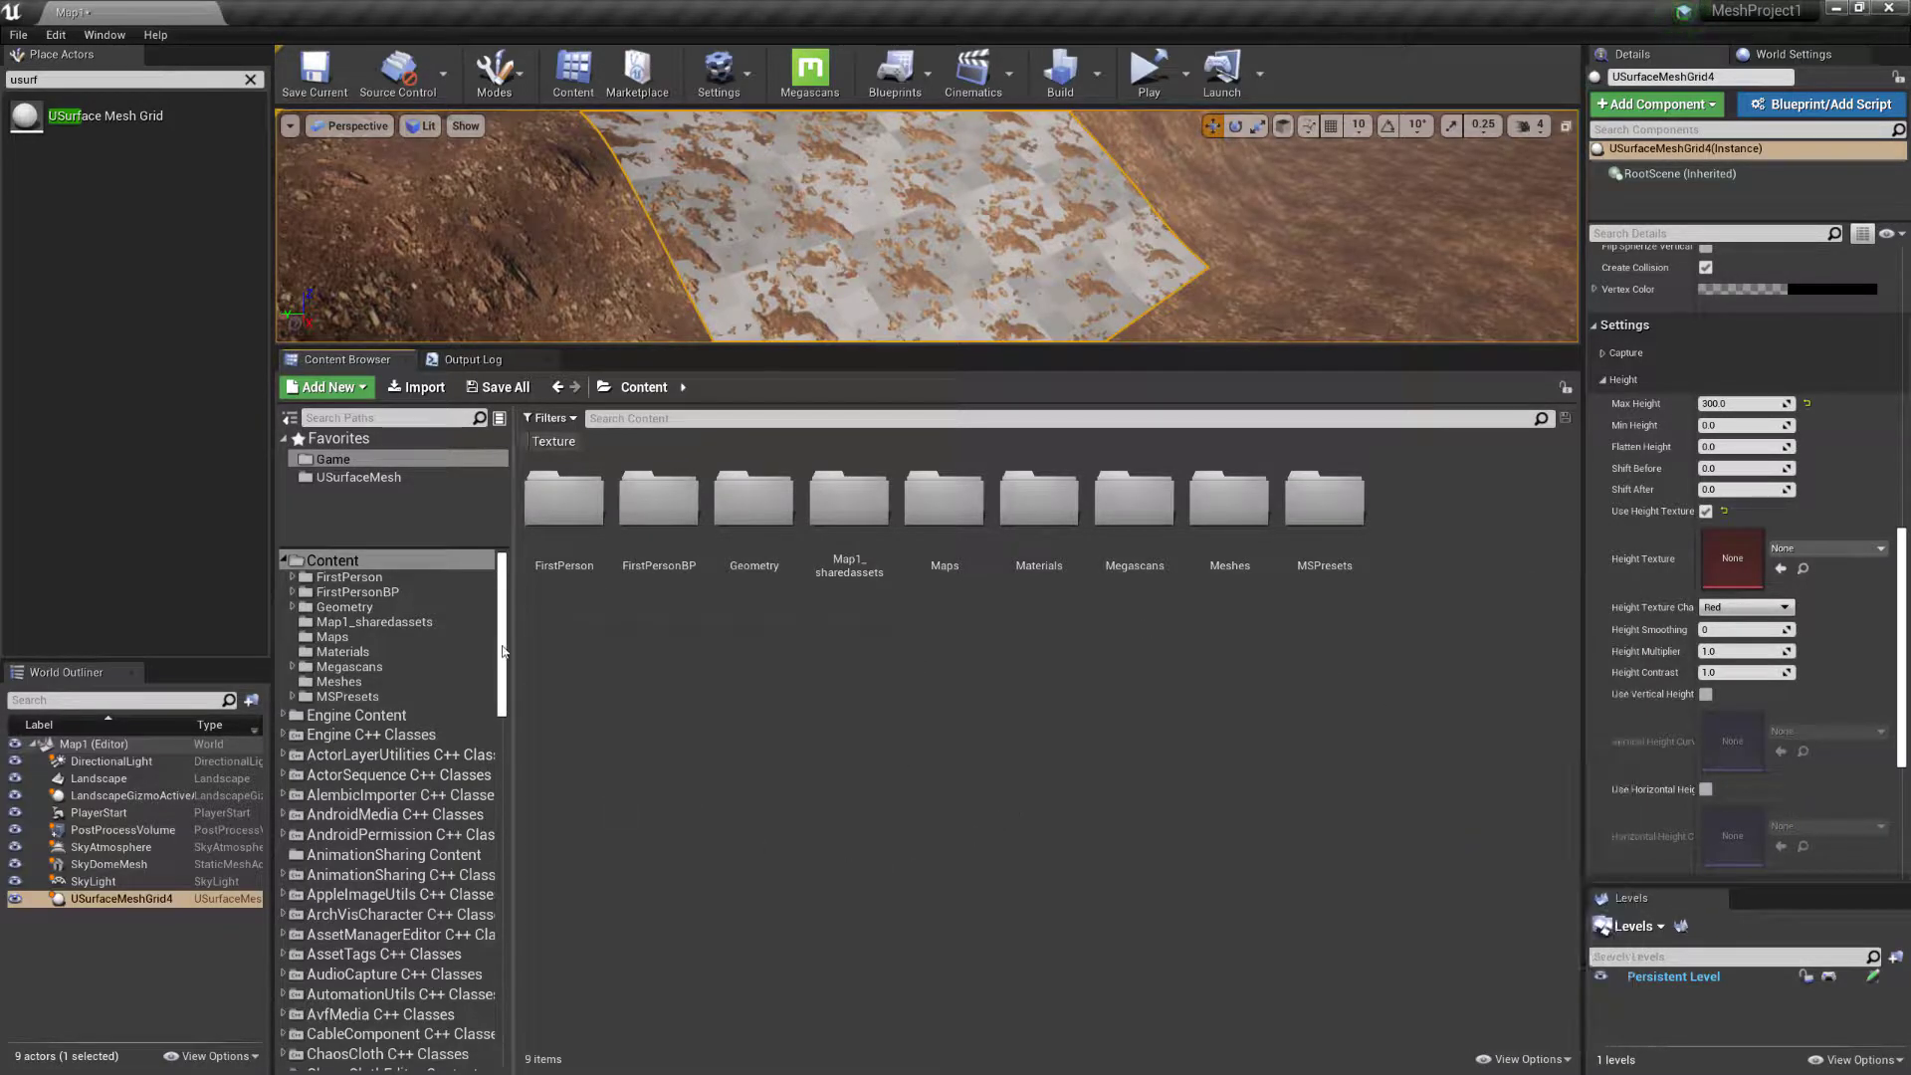
Open the Heightmaps folder under USurfaceMesh Content and shrink the Content Browser to enlarge the viewport
drag(502, 638, 509, 1032)
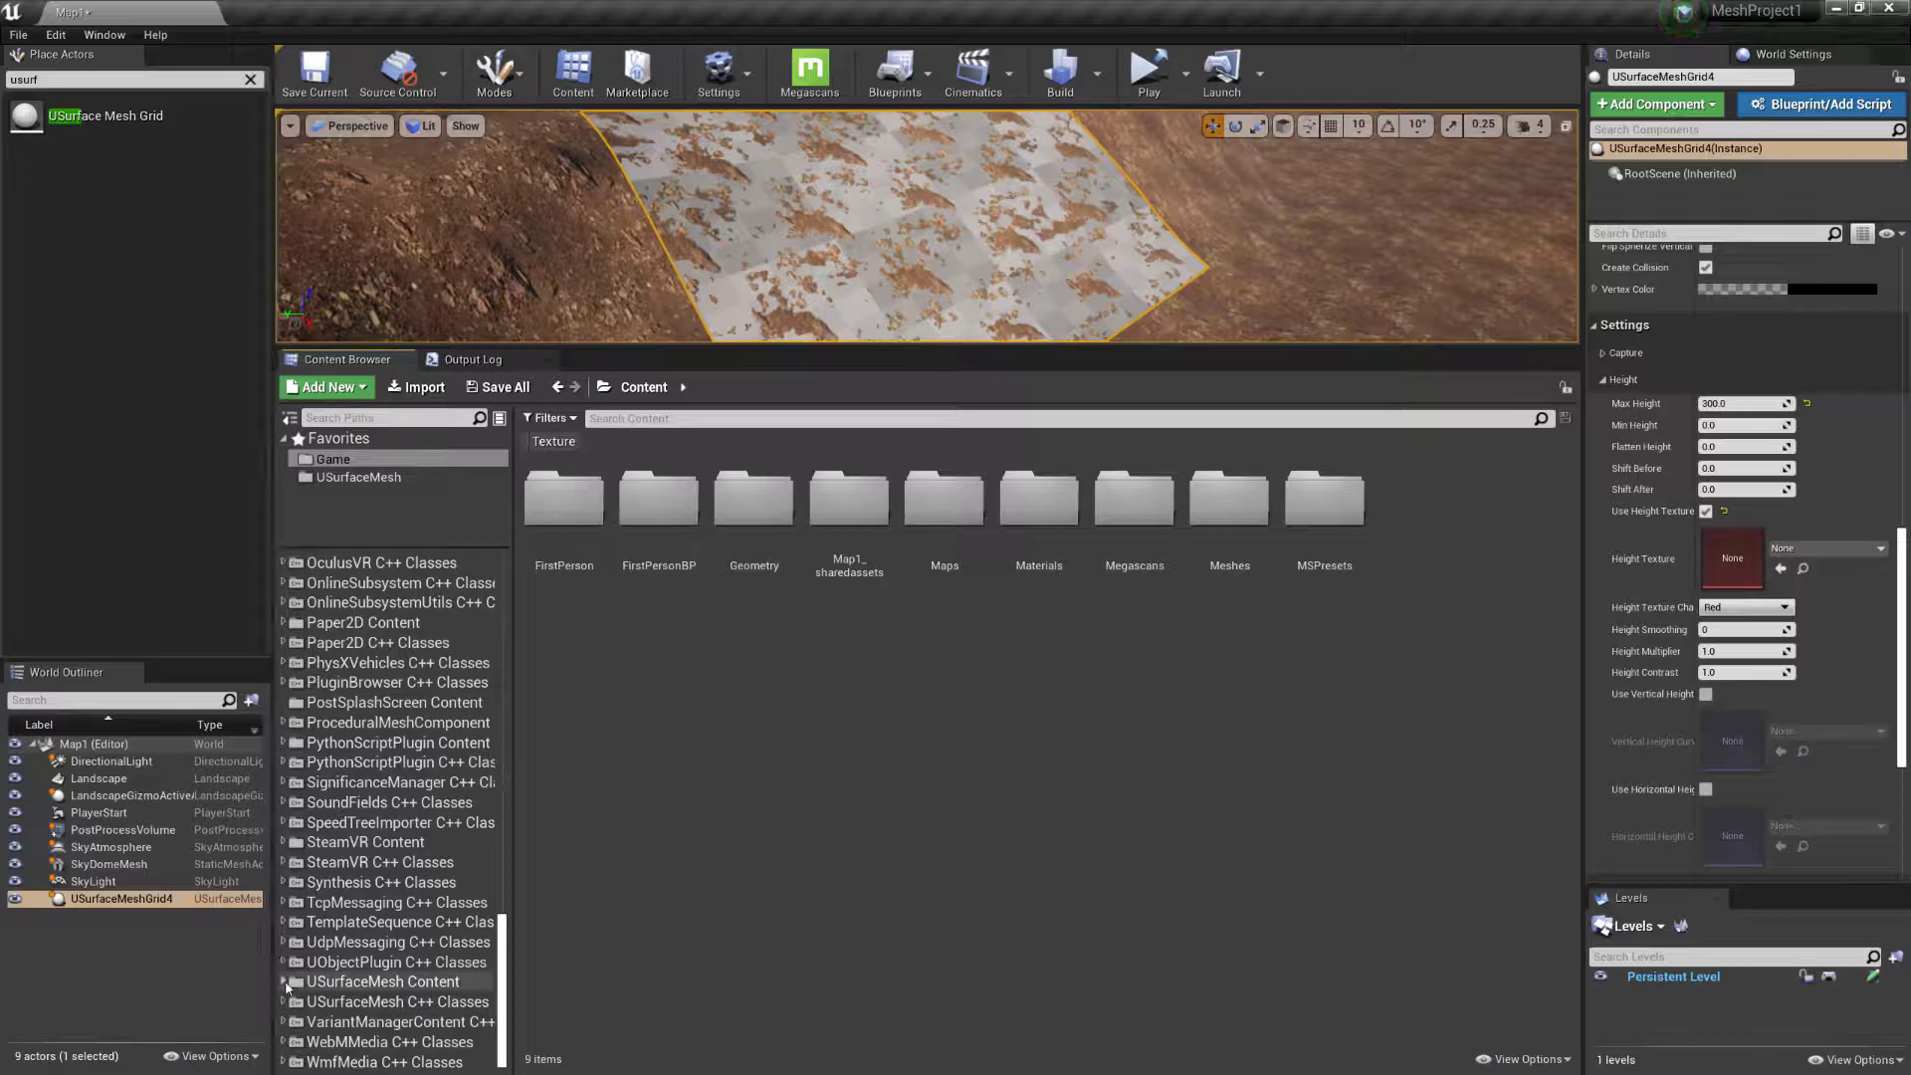
click(284, 983)
scroll(505, 921, down, 3)
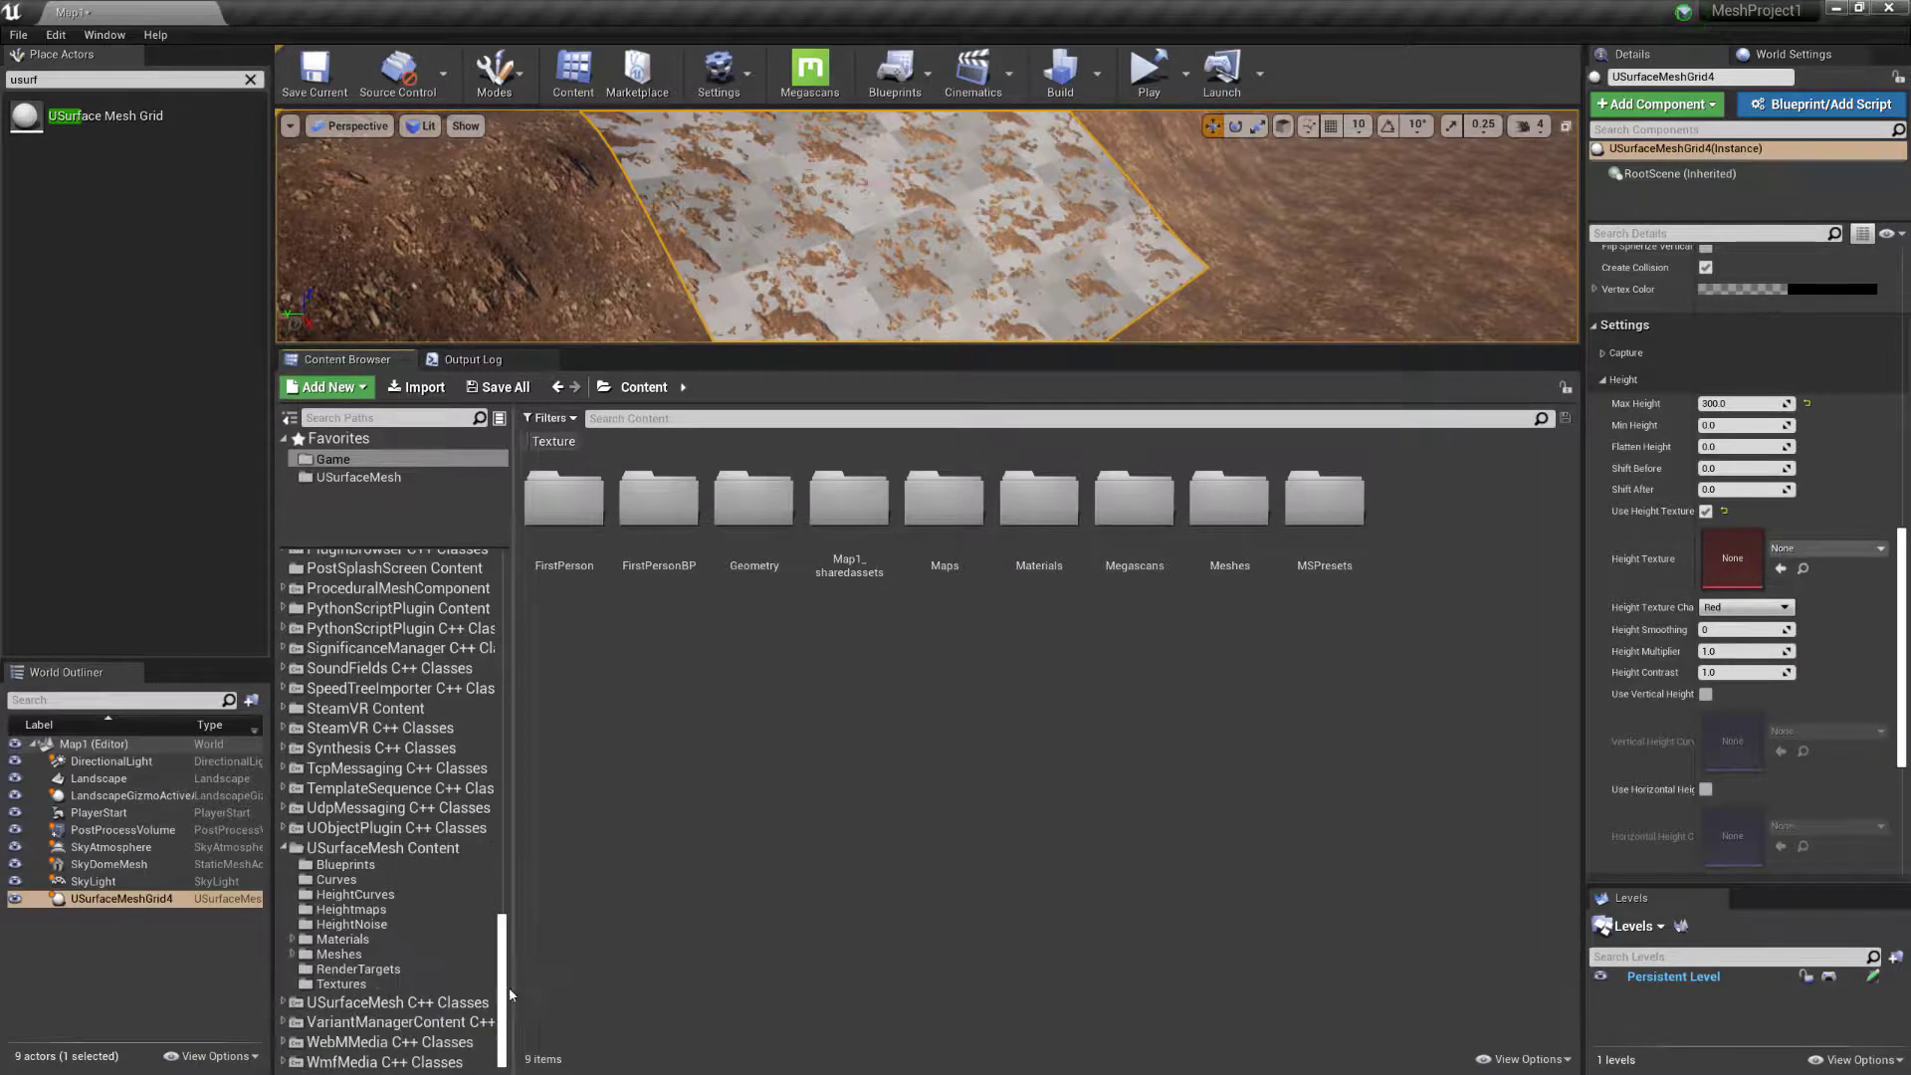
click(398, 910)
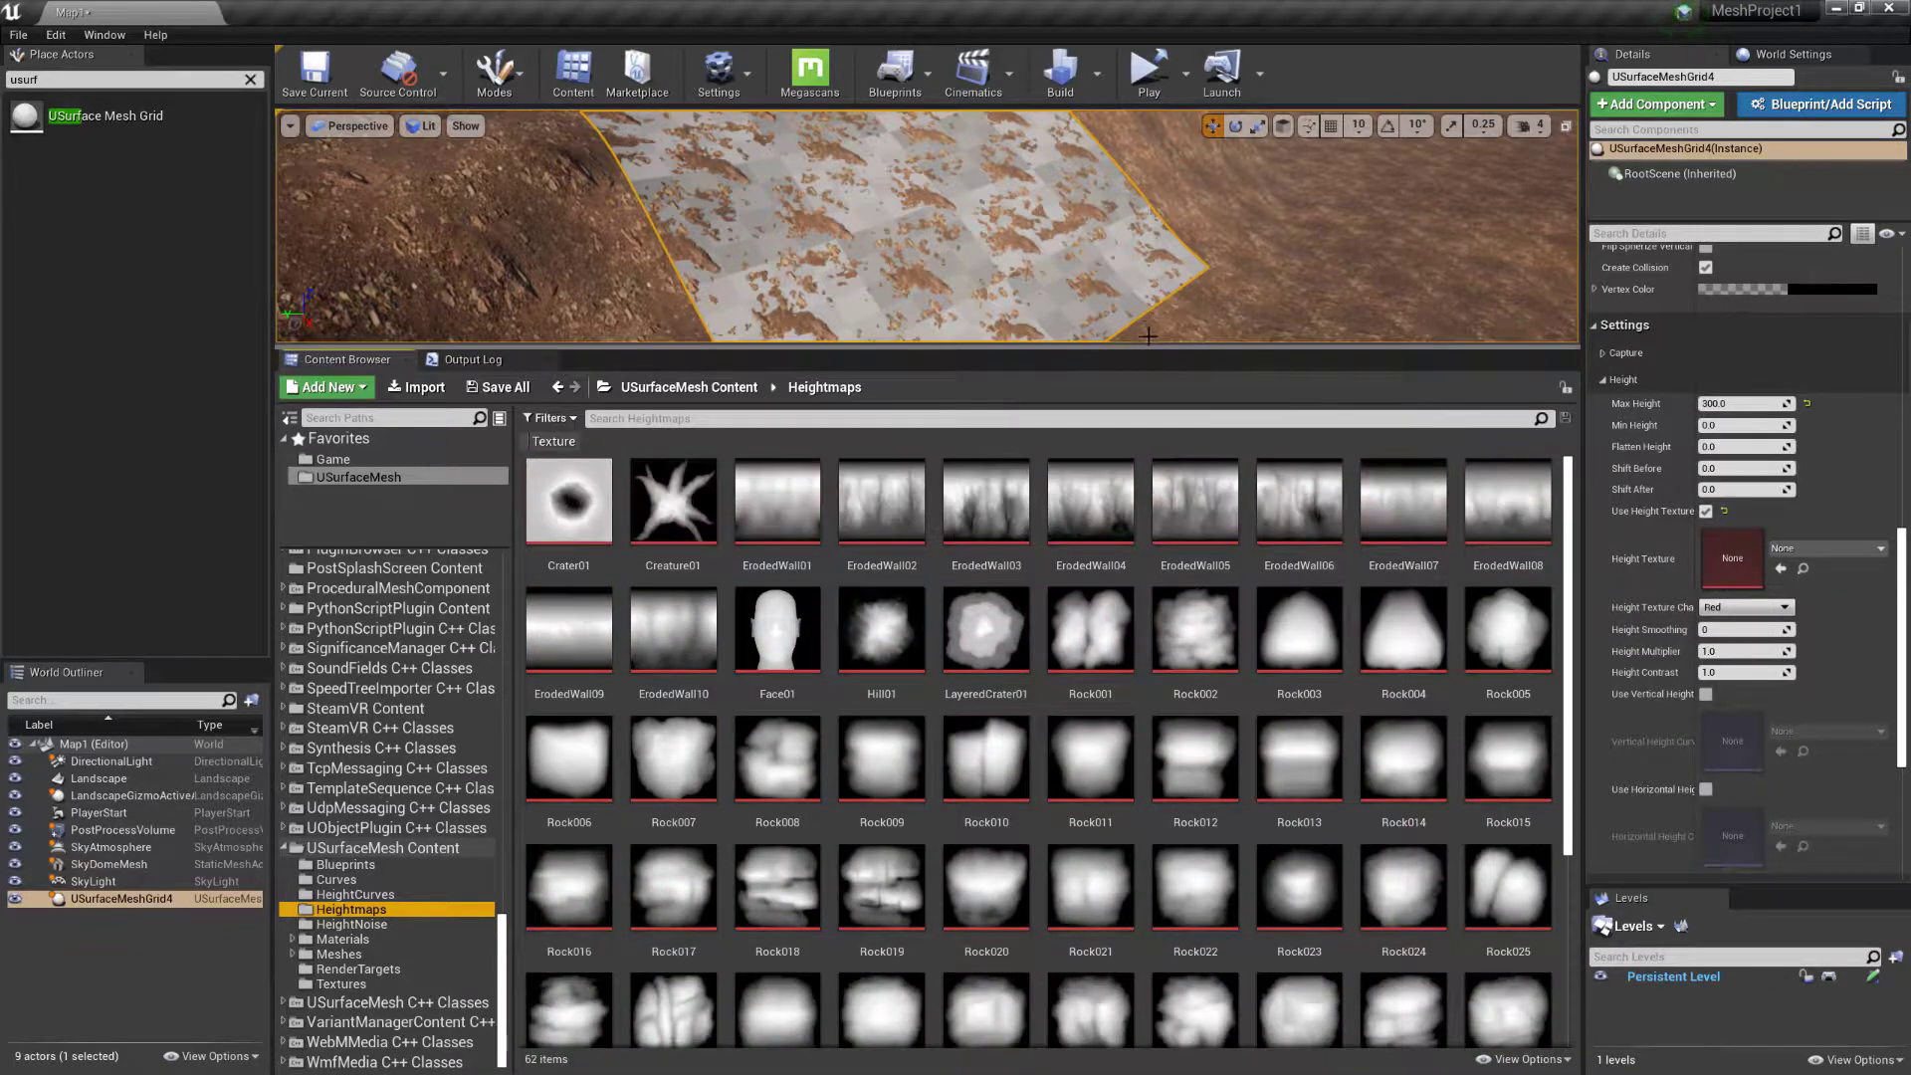
drag(1145, 348, 1149, 785)
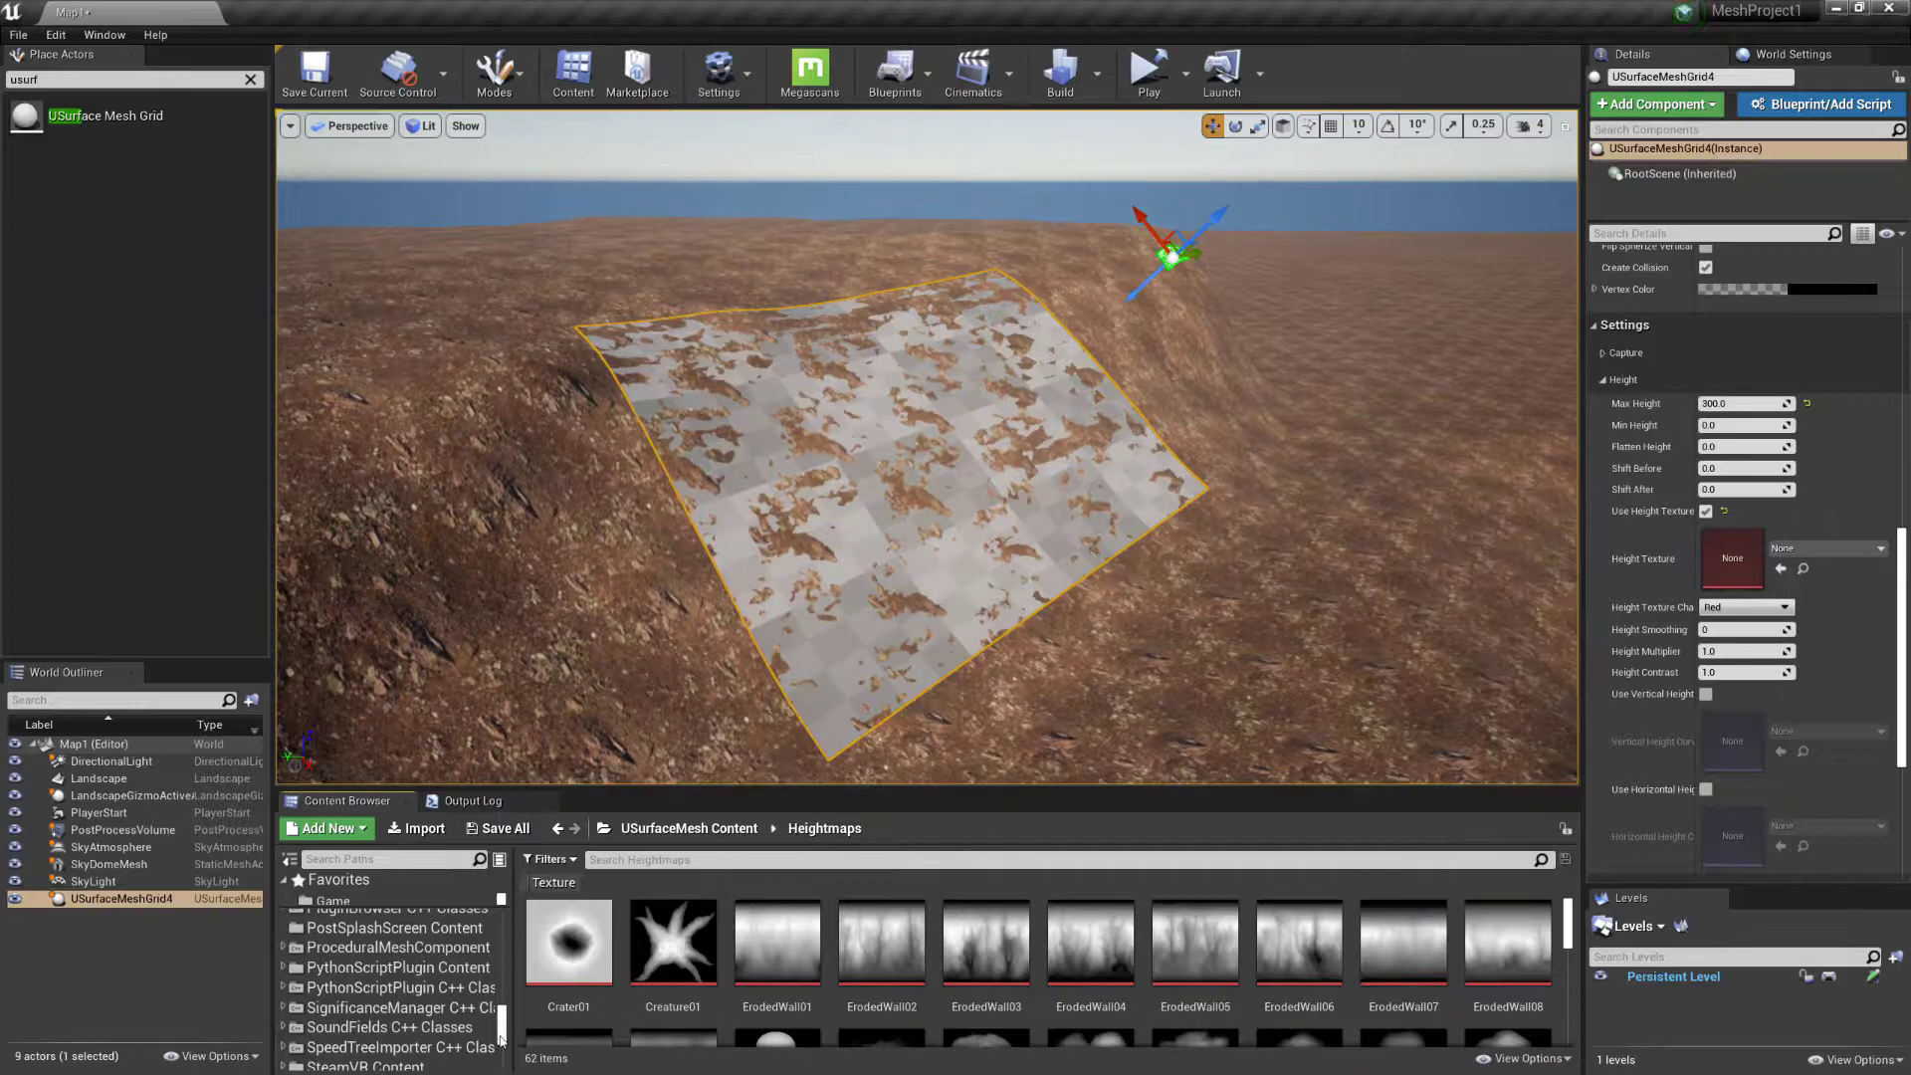
Set the USurfaceMesh Content folder's color to a bright magenta
drag(502, 1029, 508, 1043)
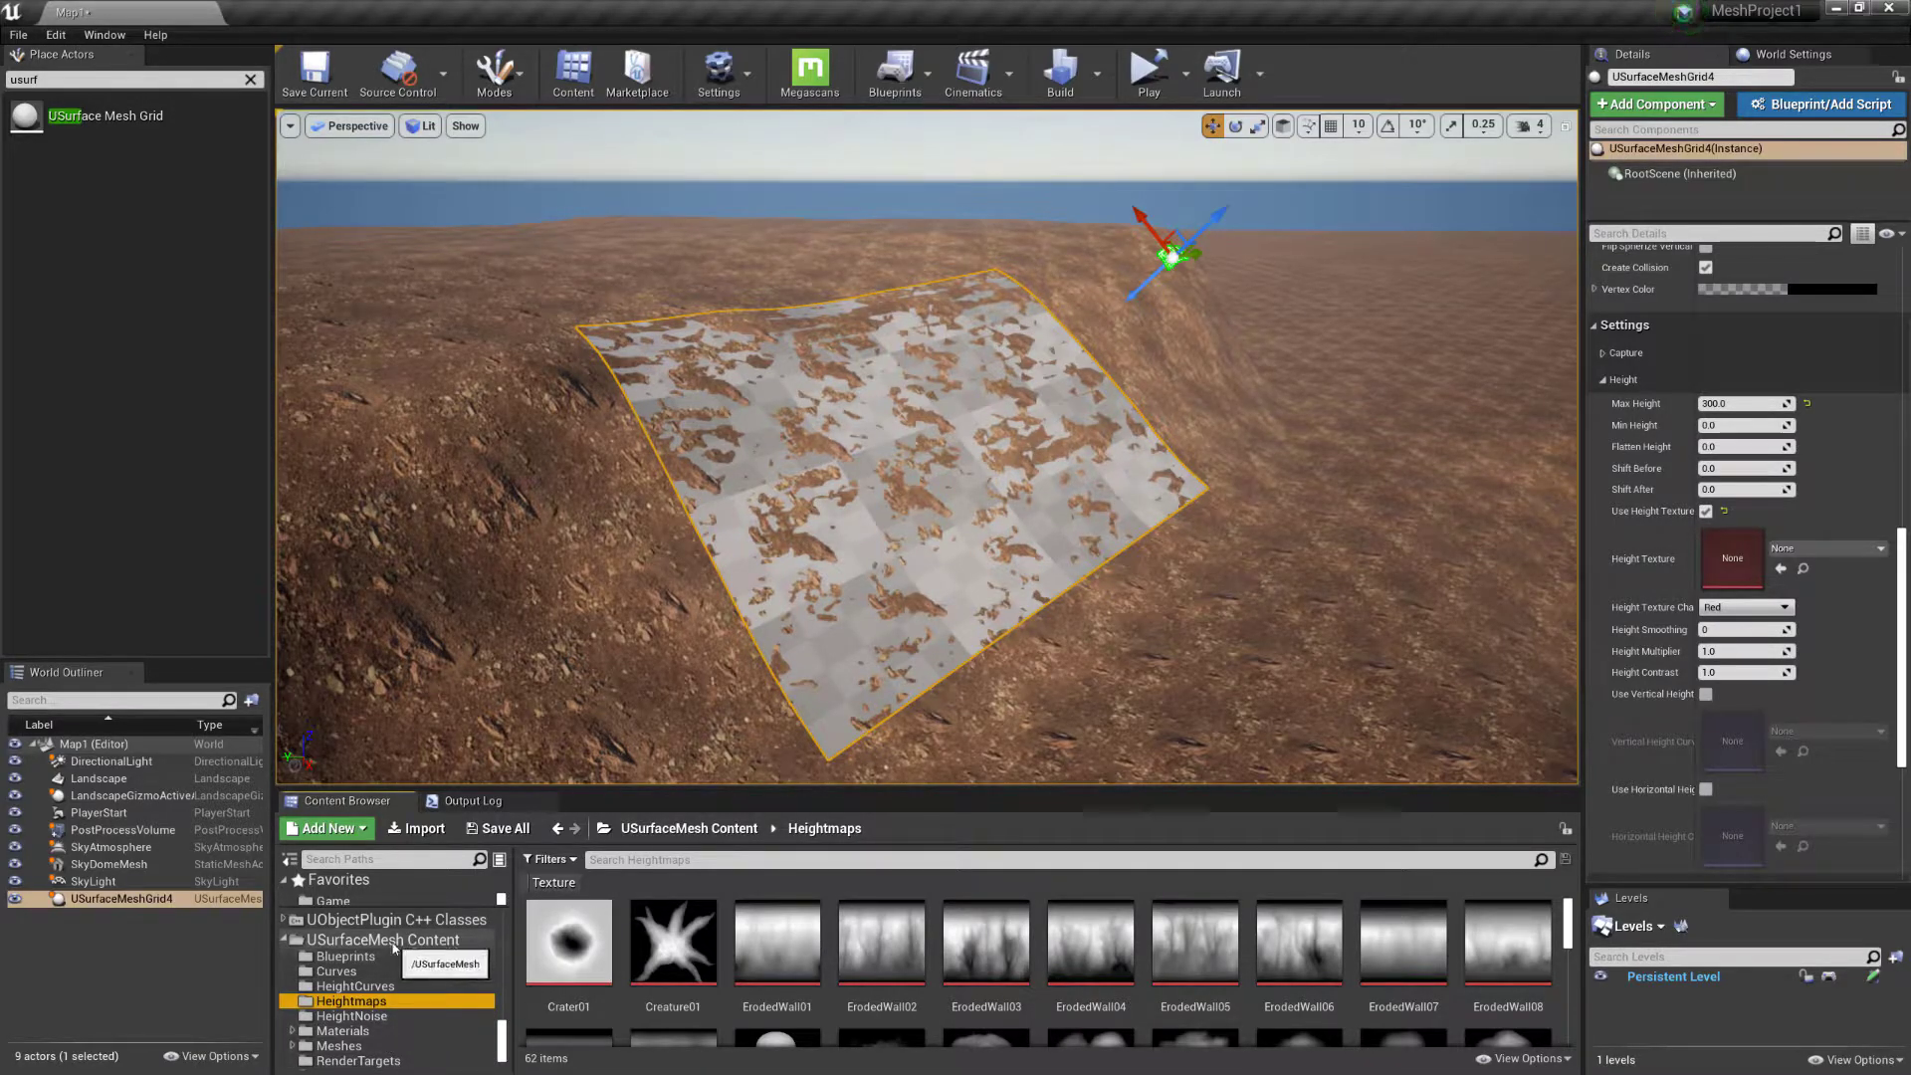
right_click(385, 947)
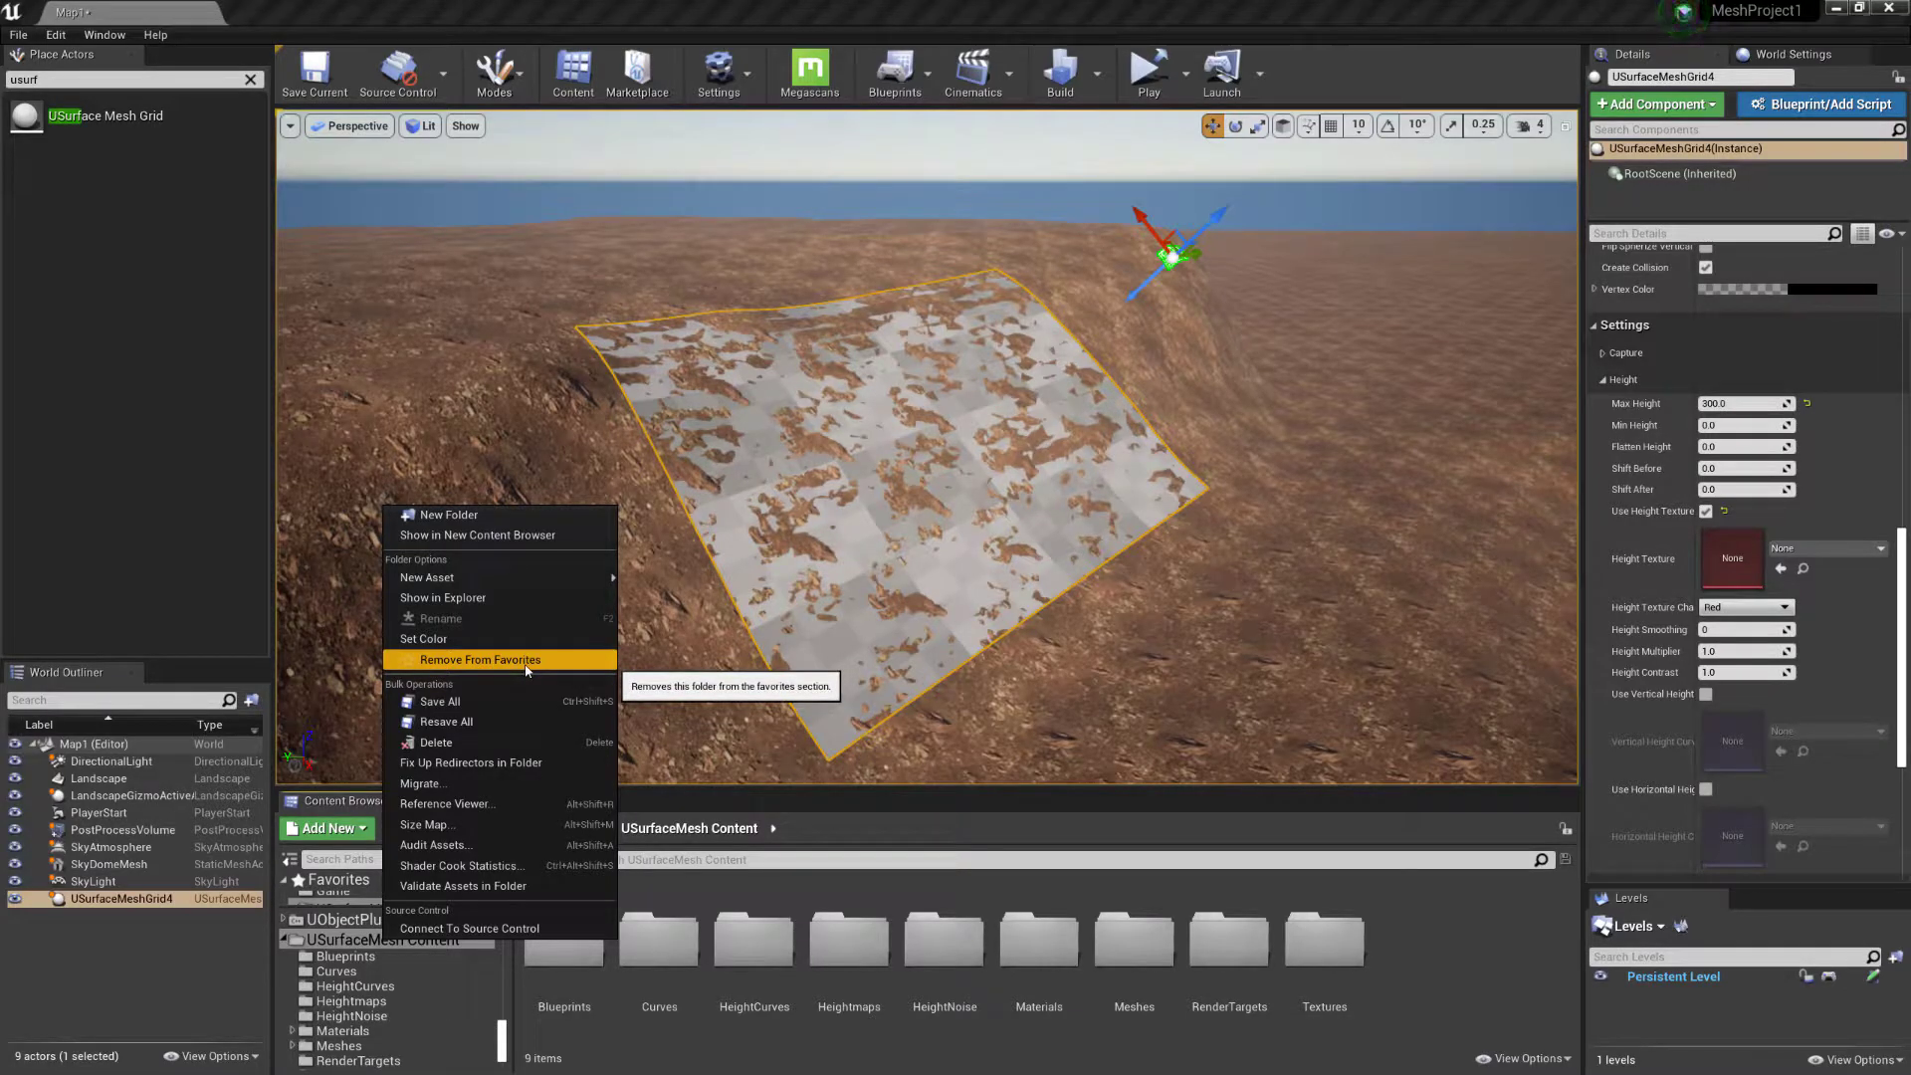
click(438, 640)
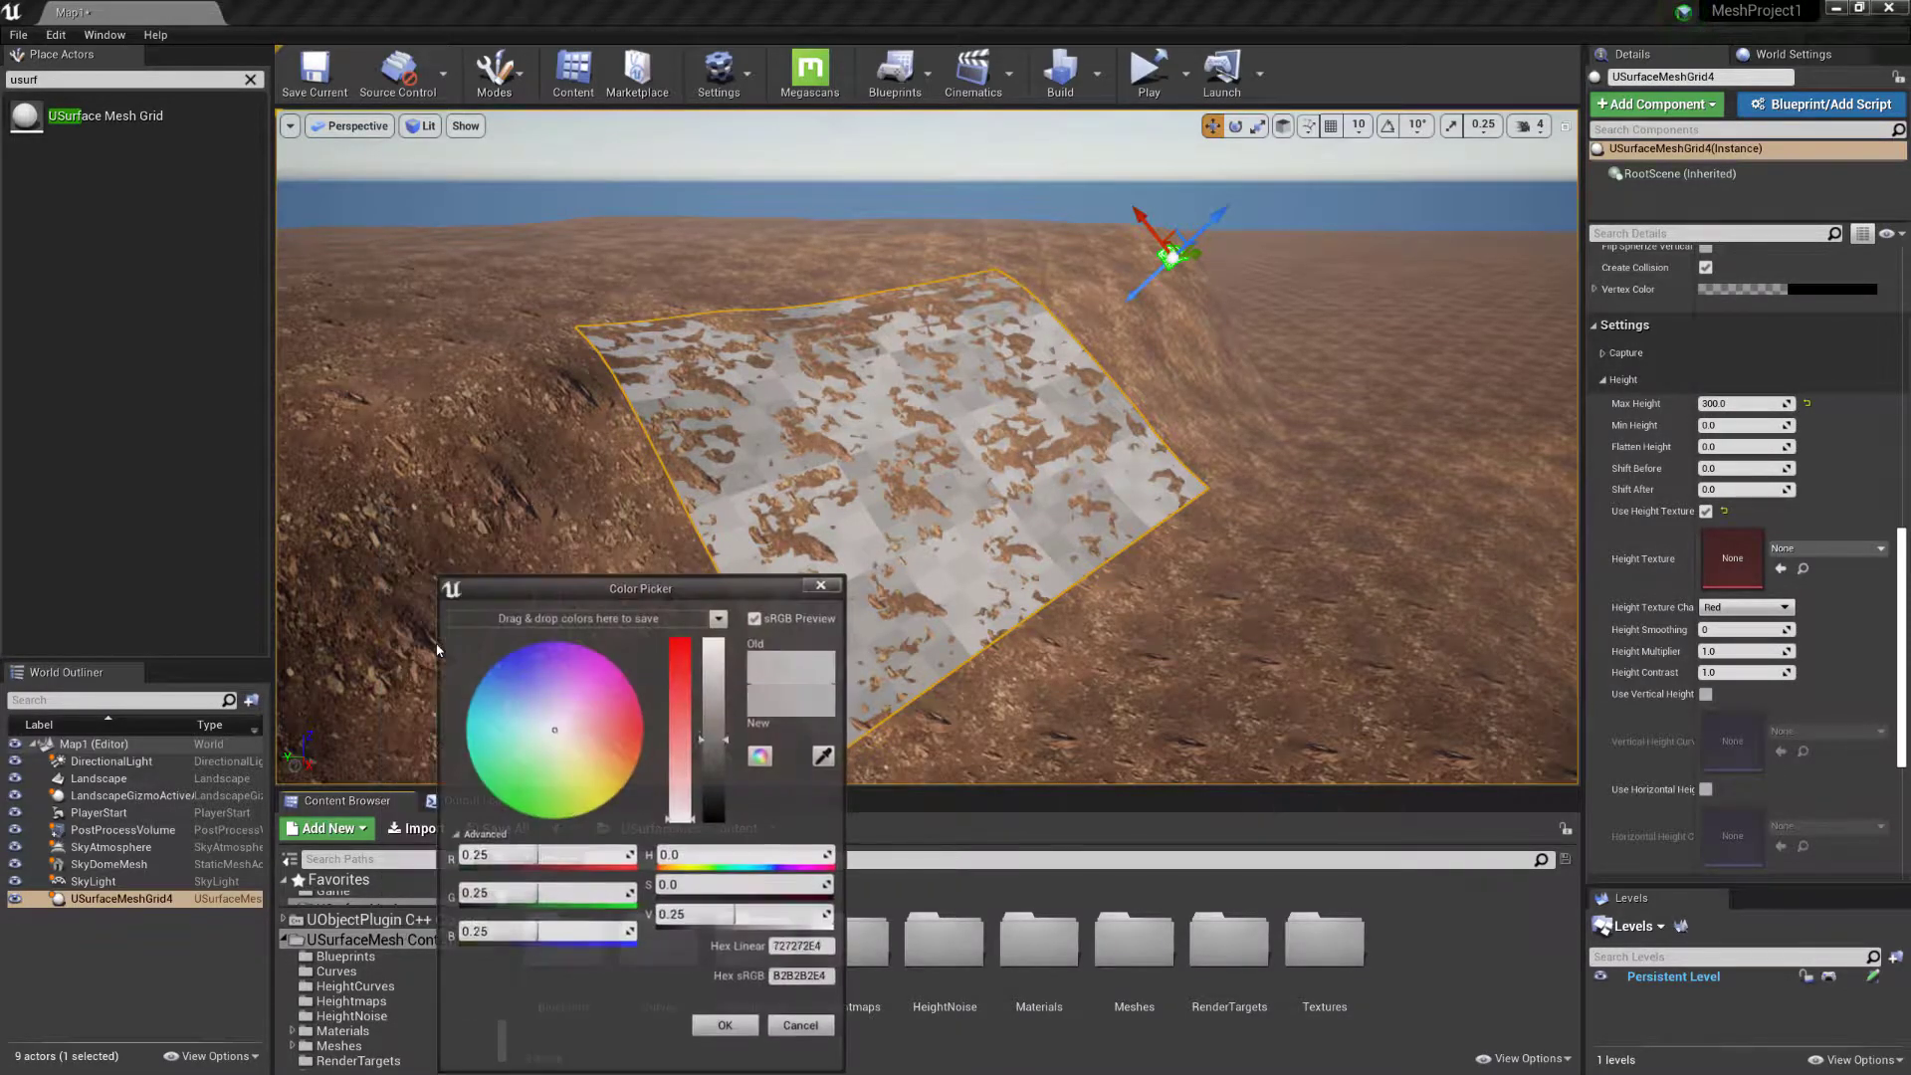
drag(568, 700, 601, 633)
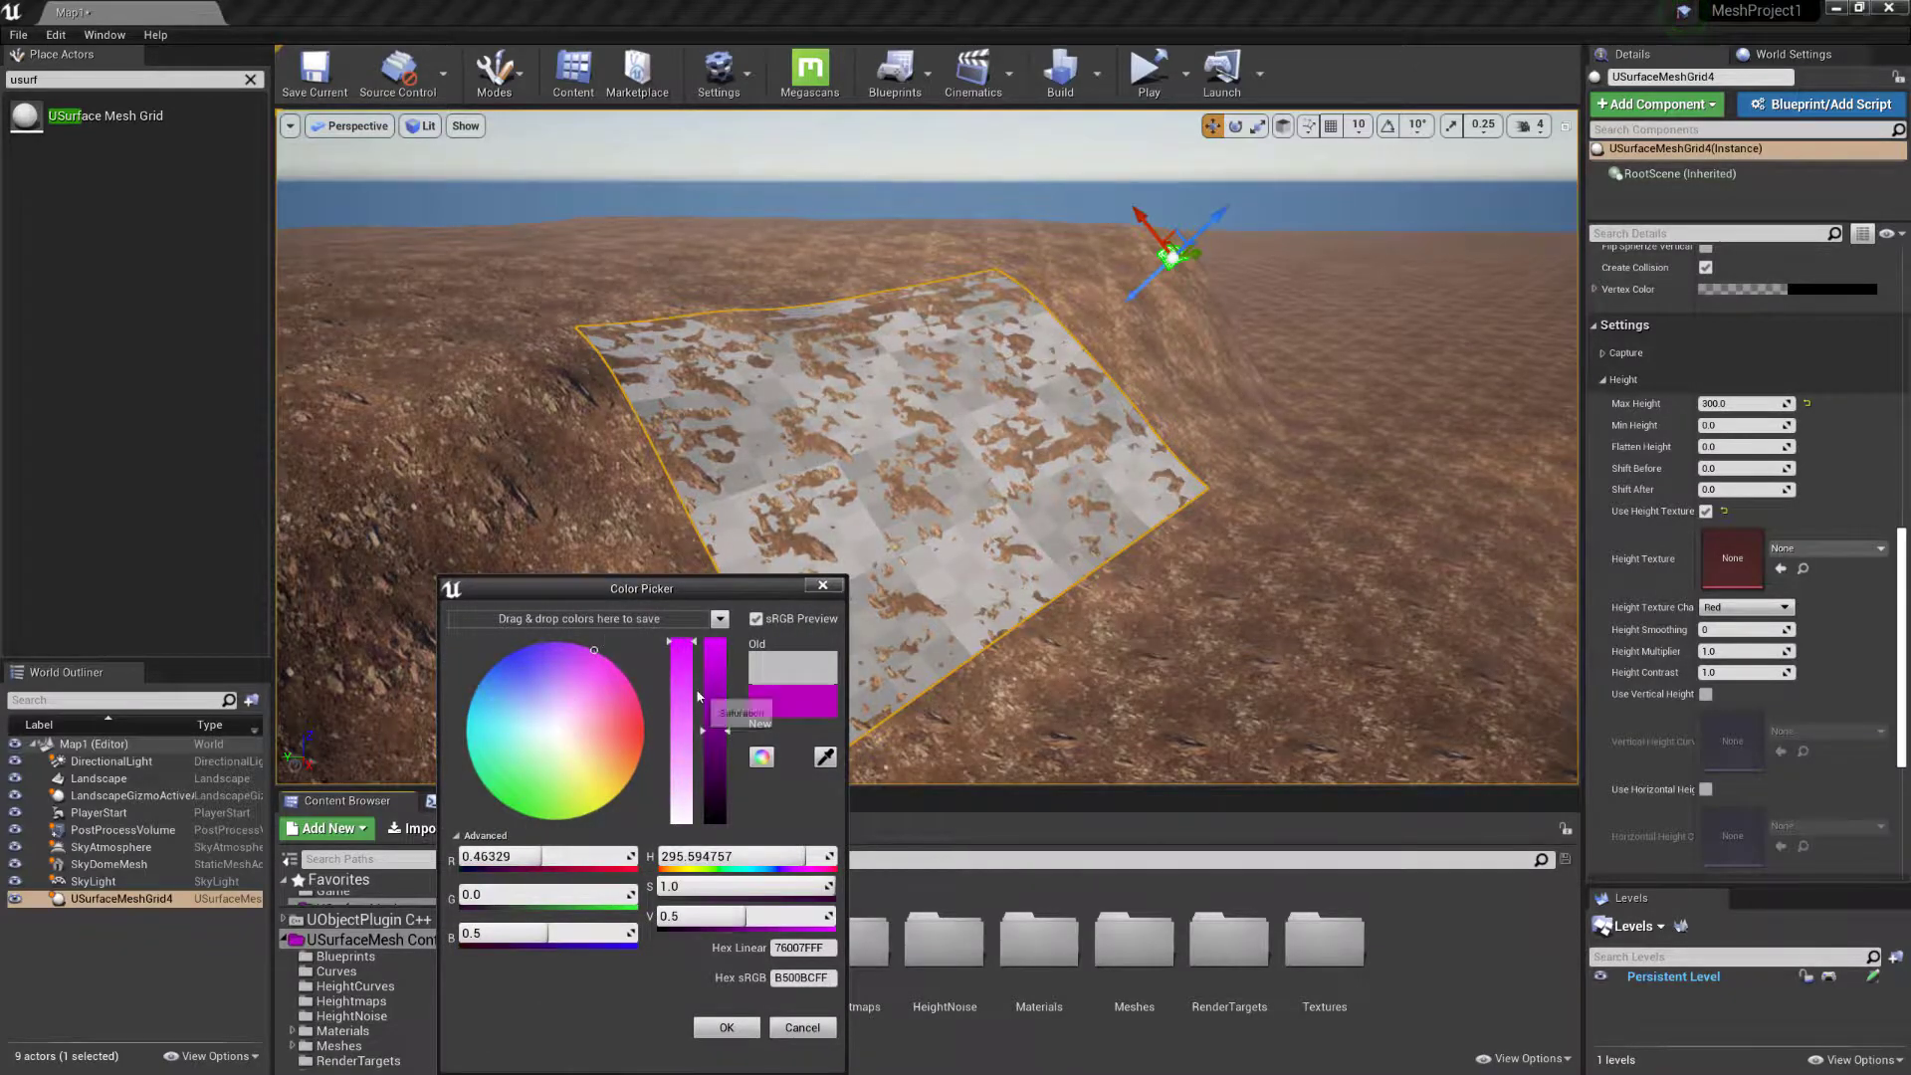
drag(715, 731, 714, 688)
click(753, 1031)
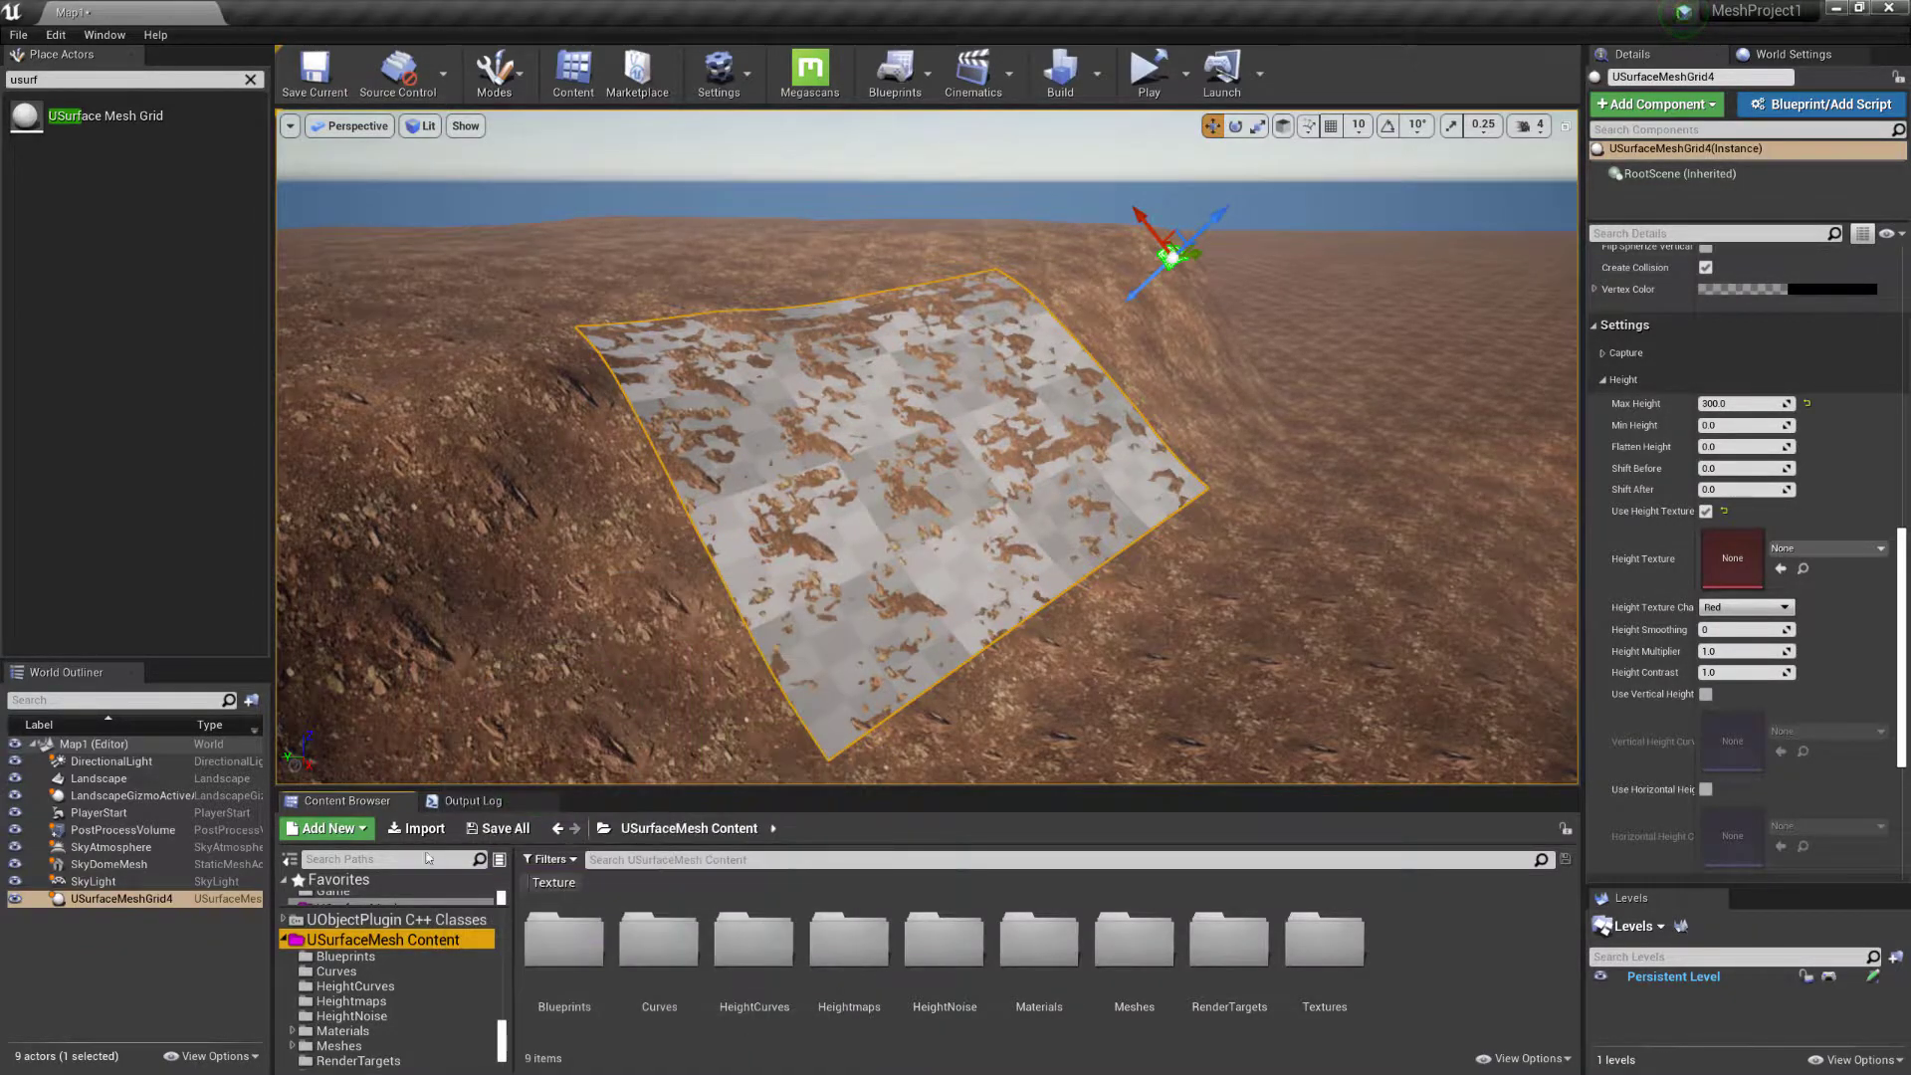
Enlarge the Content Browser's Favorites section and check that the Show Favorites view option is enabled
drag(399, 904, 399, 902)
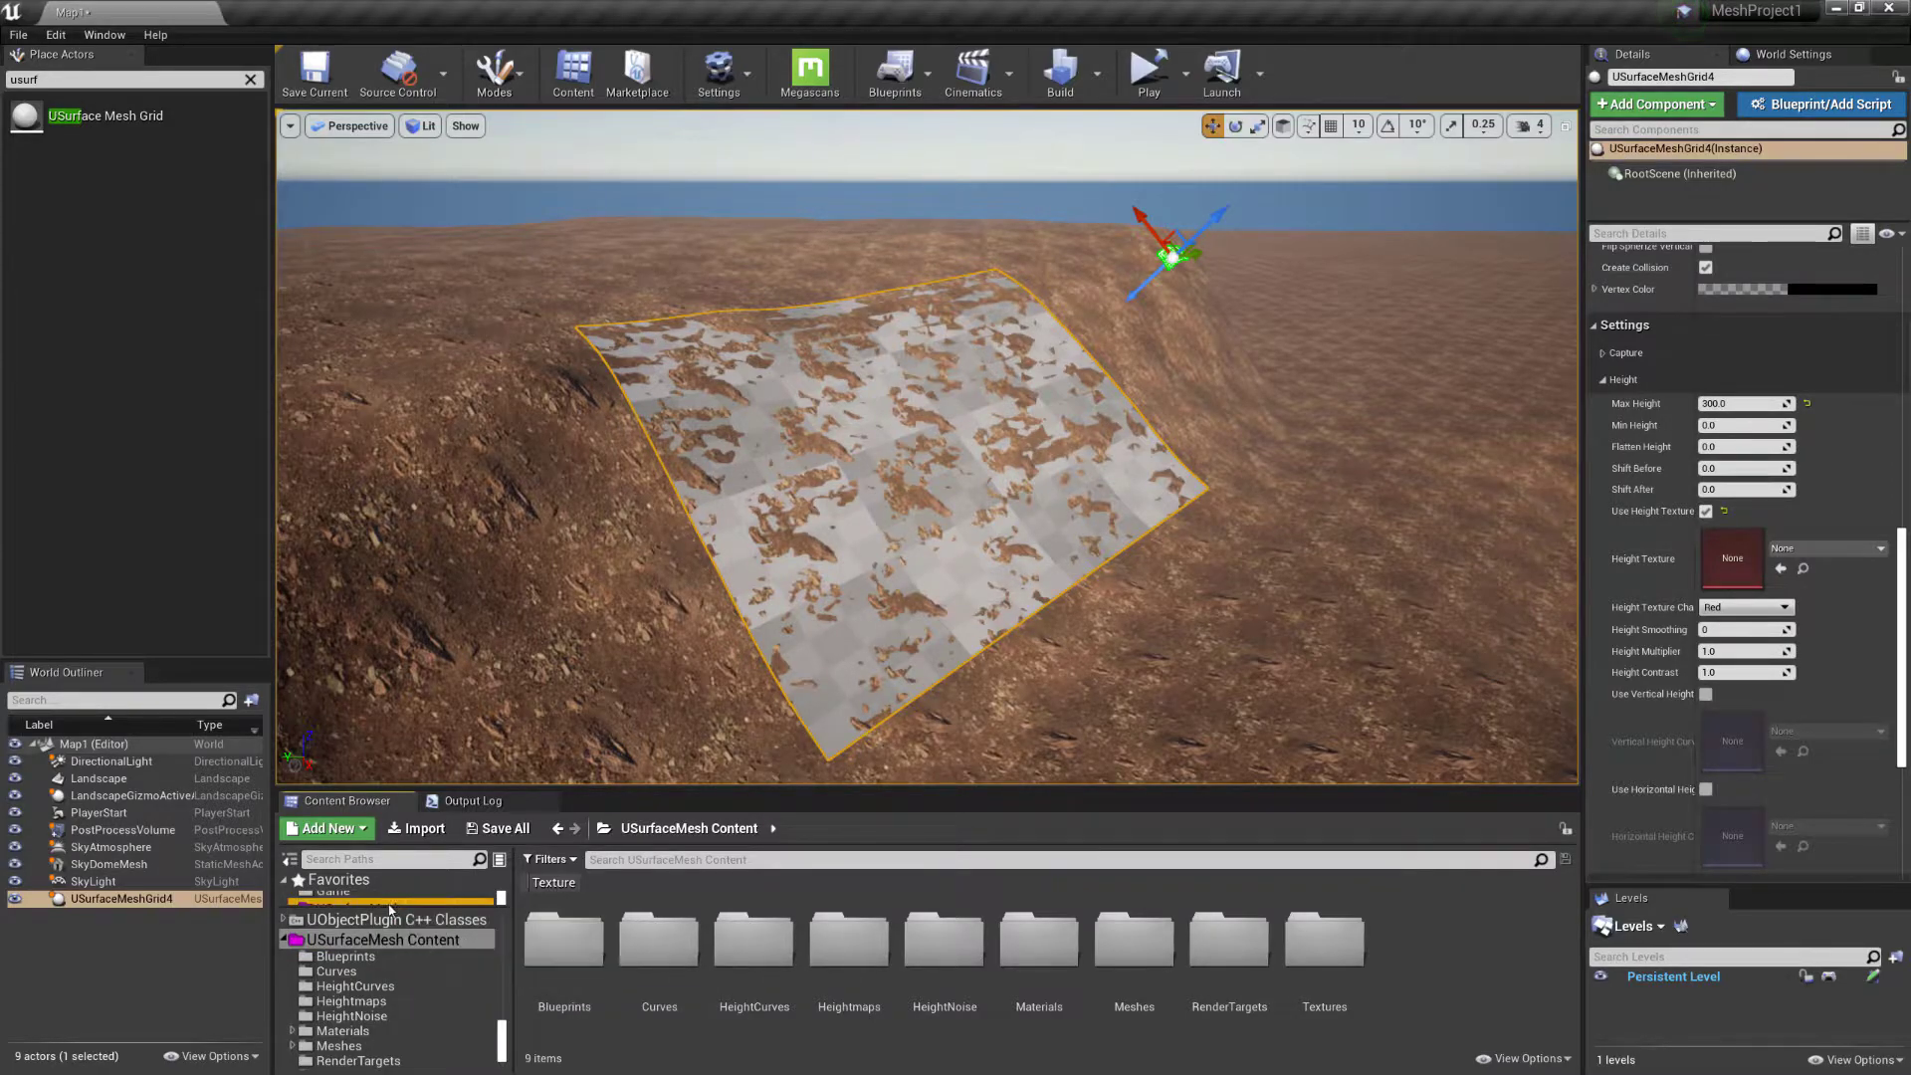
drag(580, 789, 579, 683)
drag(495, 819, 491, 862)
drag(629, 691, 629, 770)
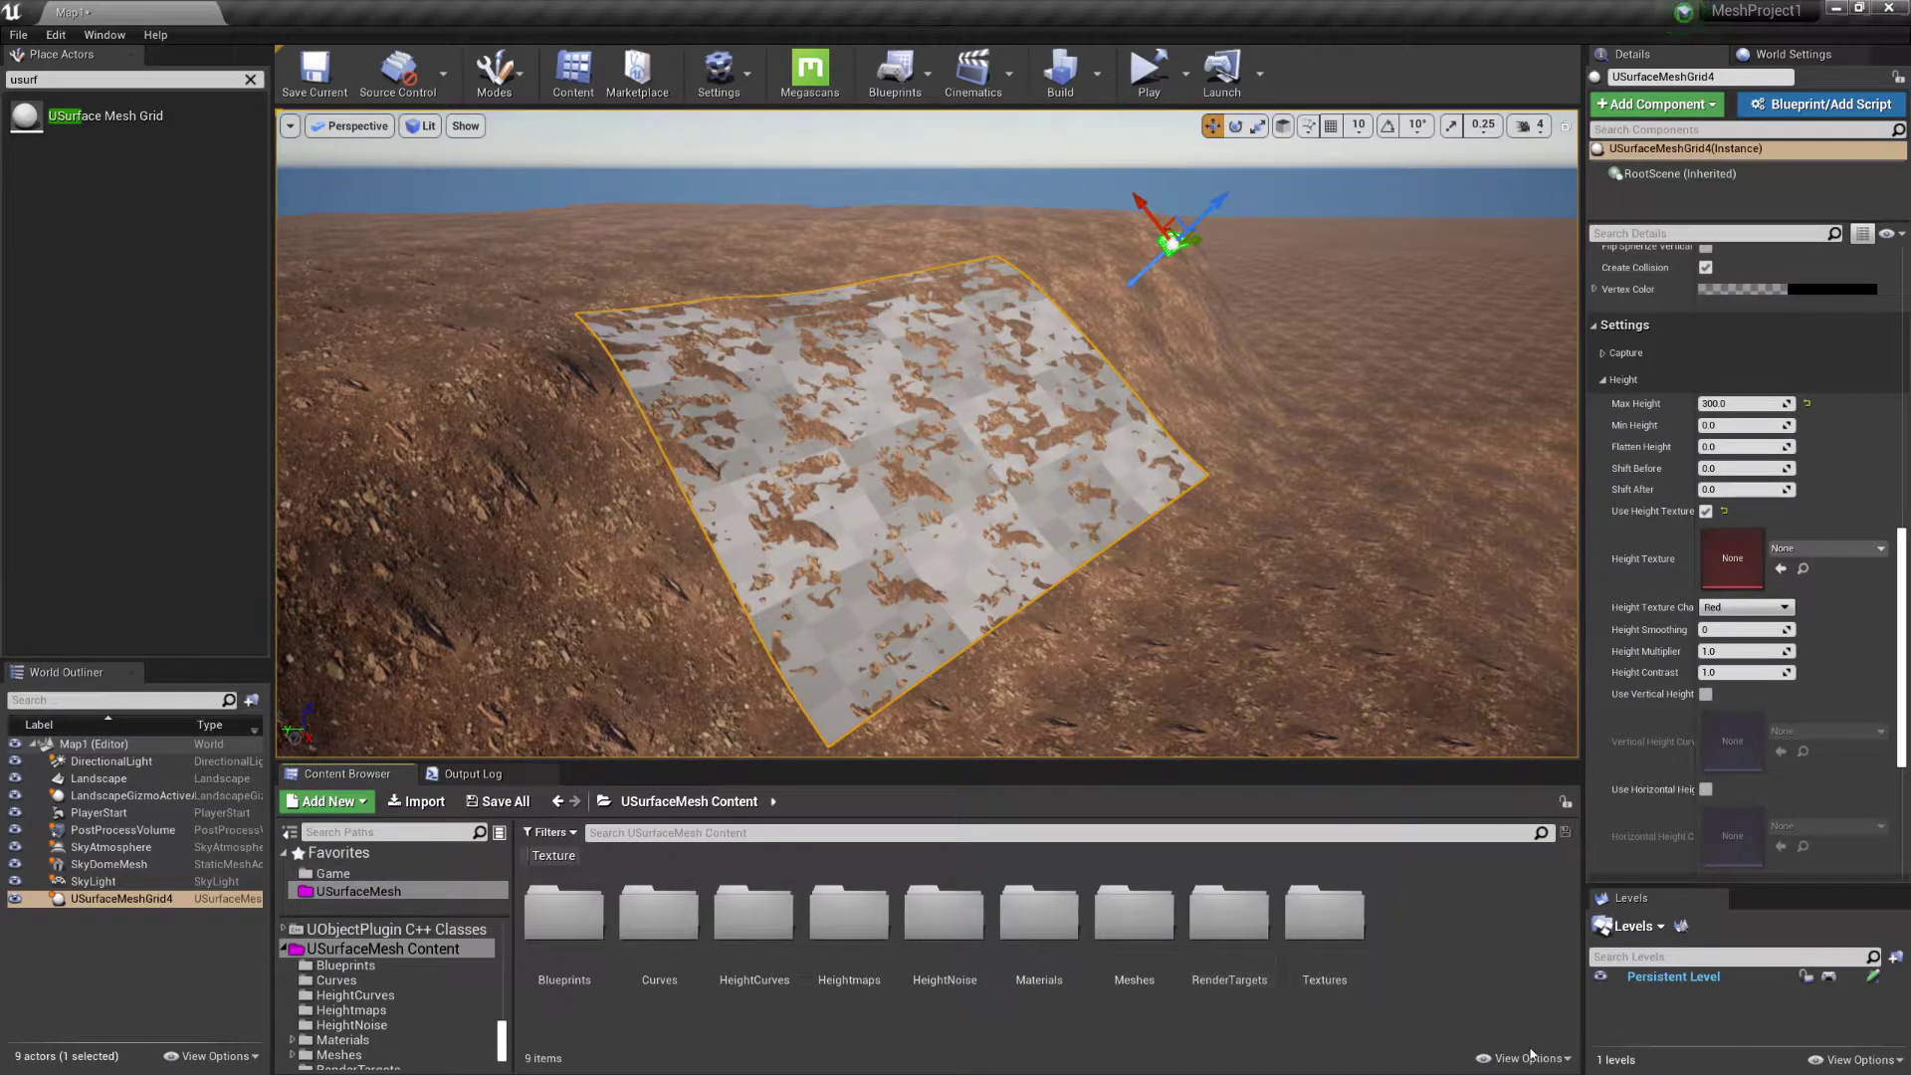
click(1570, 1062)
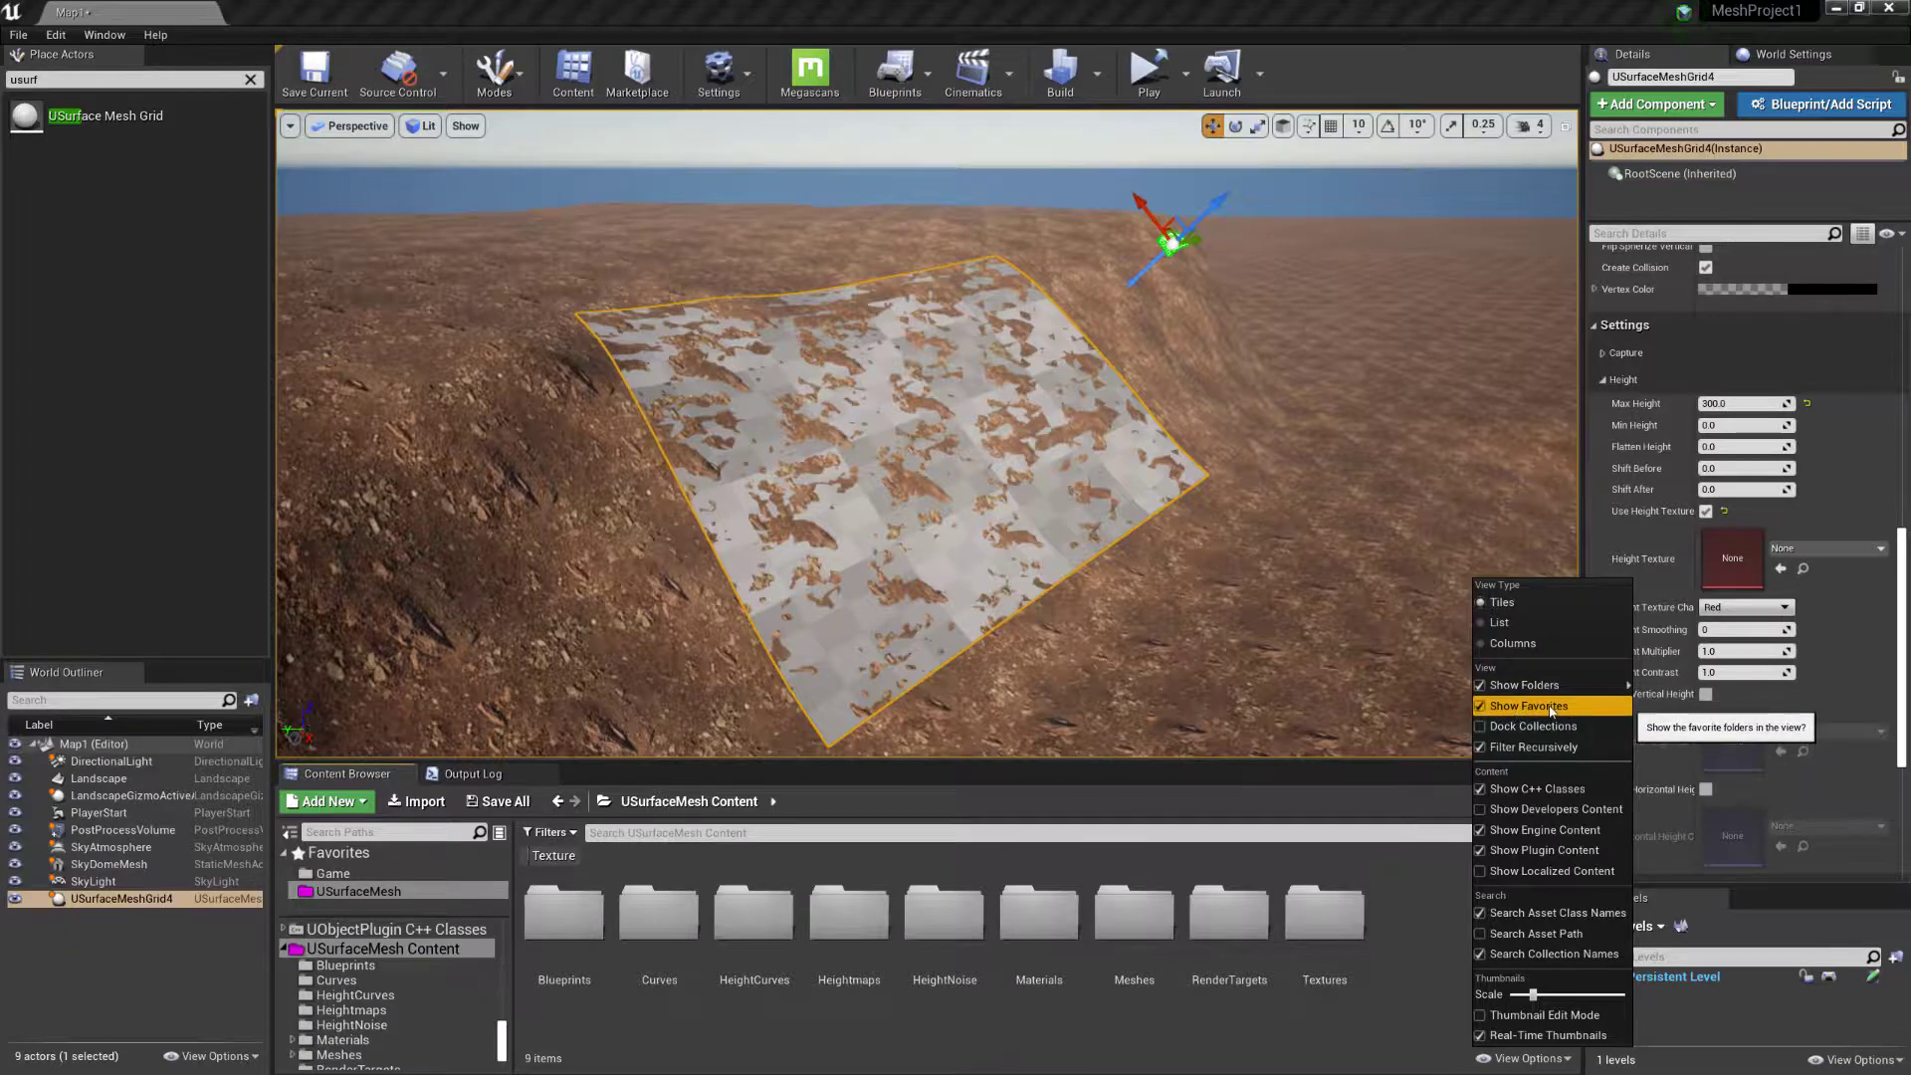
click(804, 857)
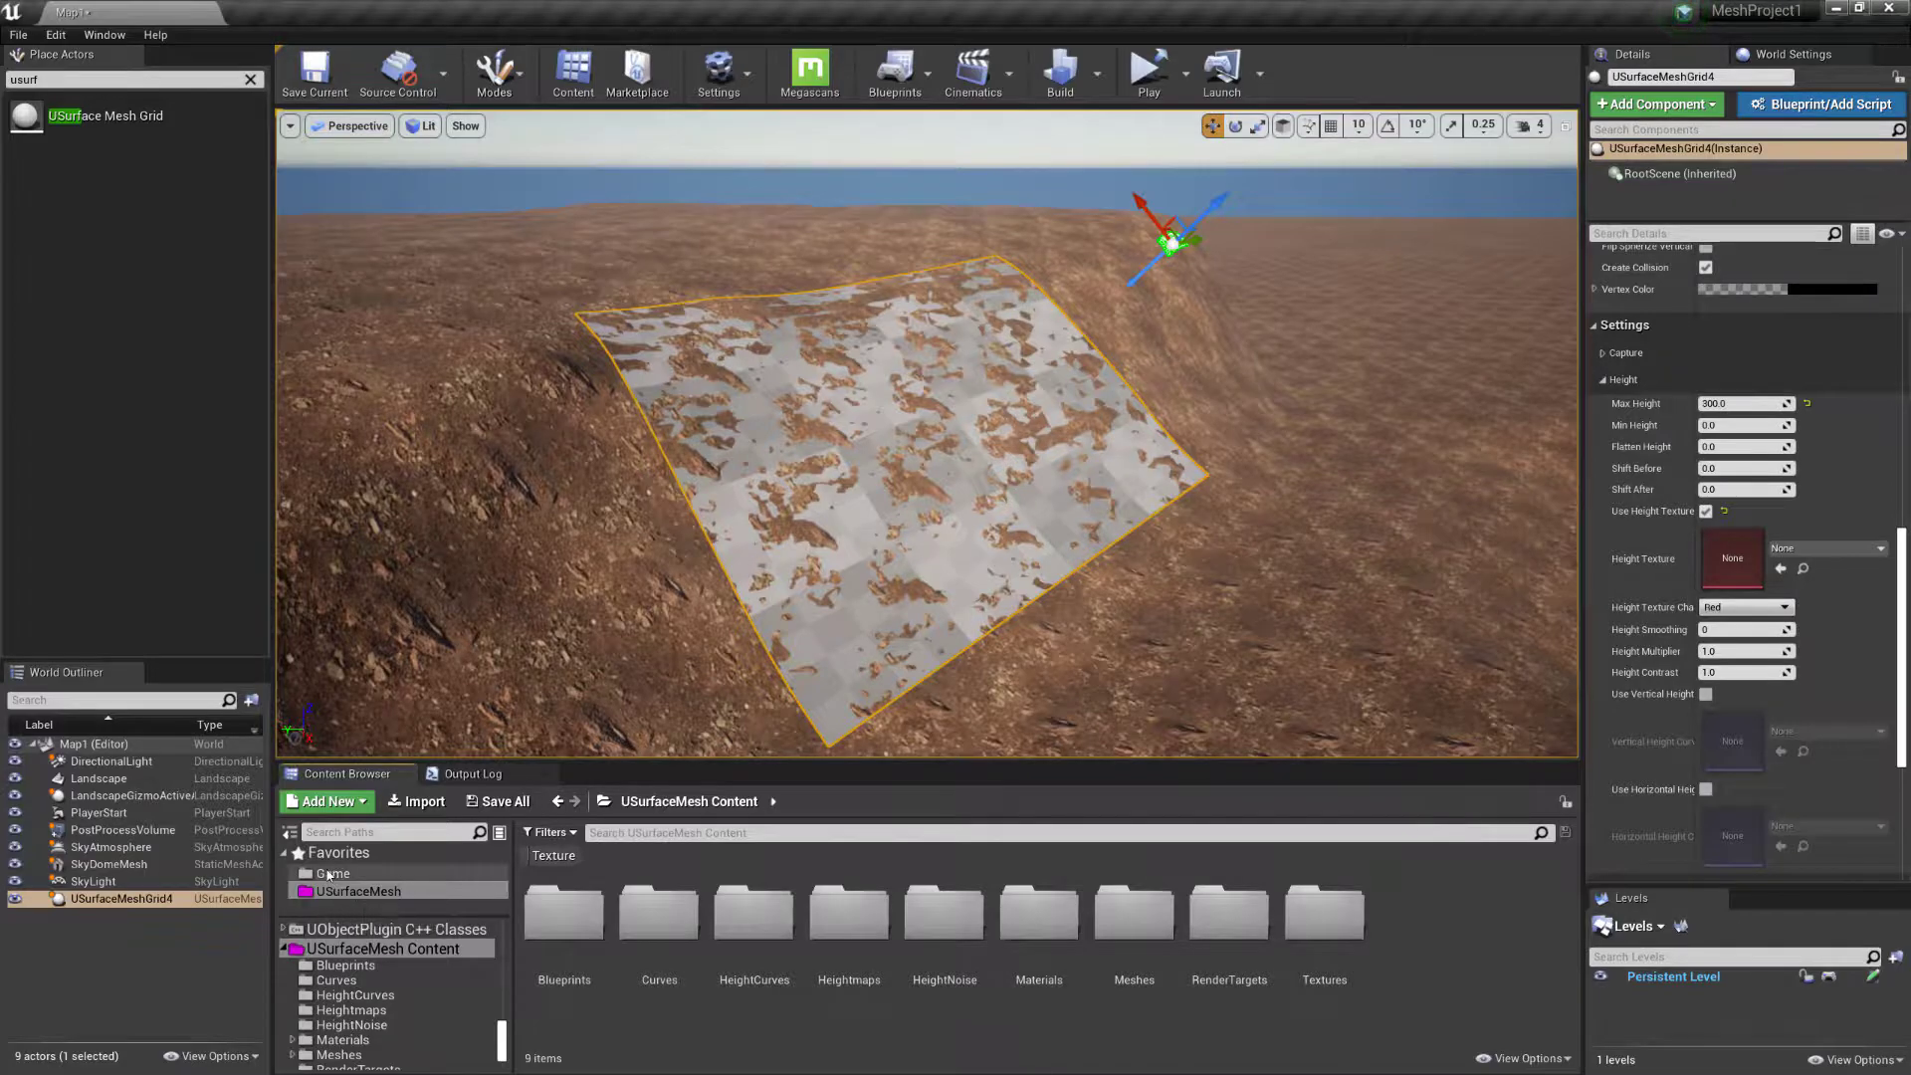
Open the Game favorite, followed by the USurfaceMesh favorite, to jump to the plugin content
click(332, 873)
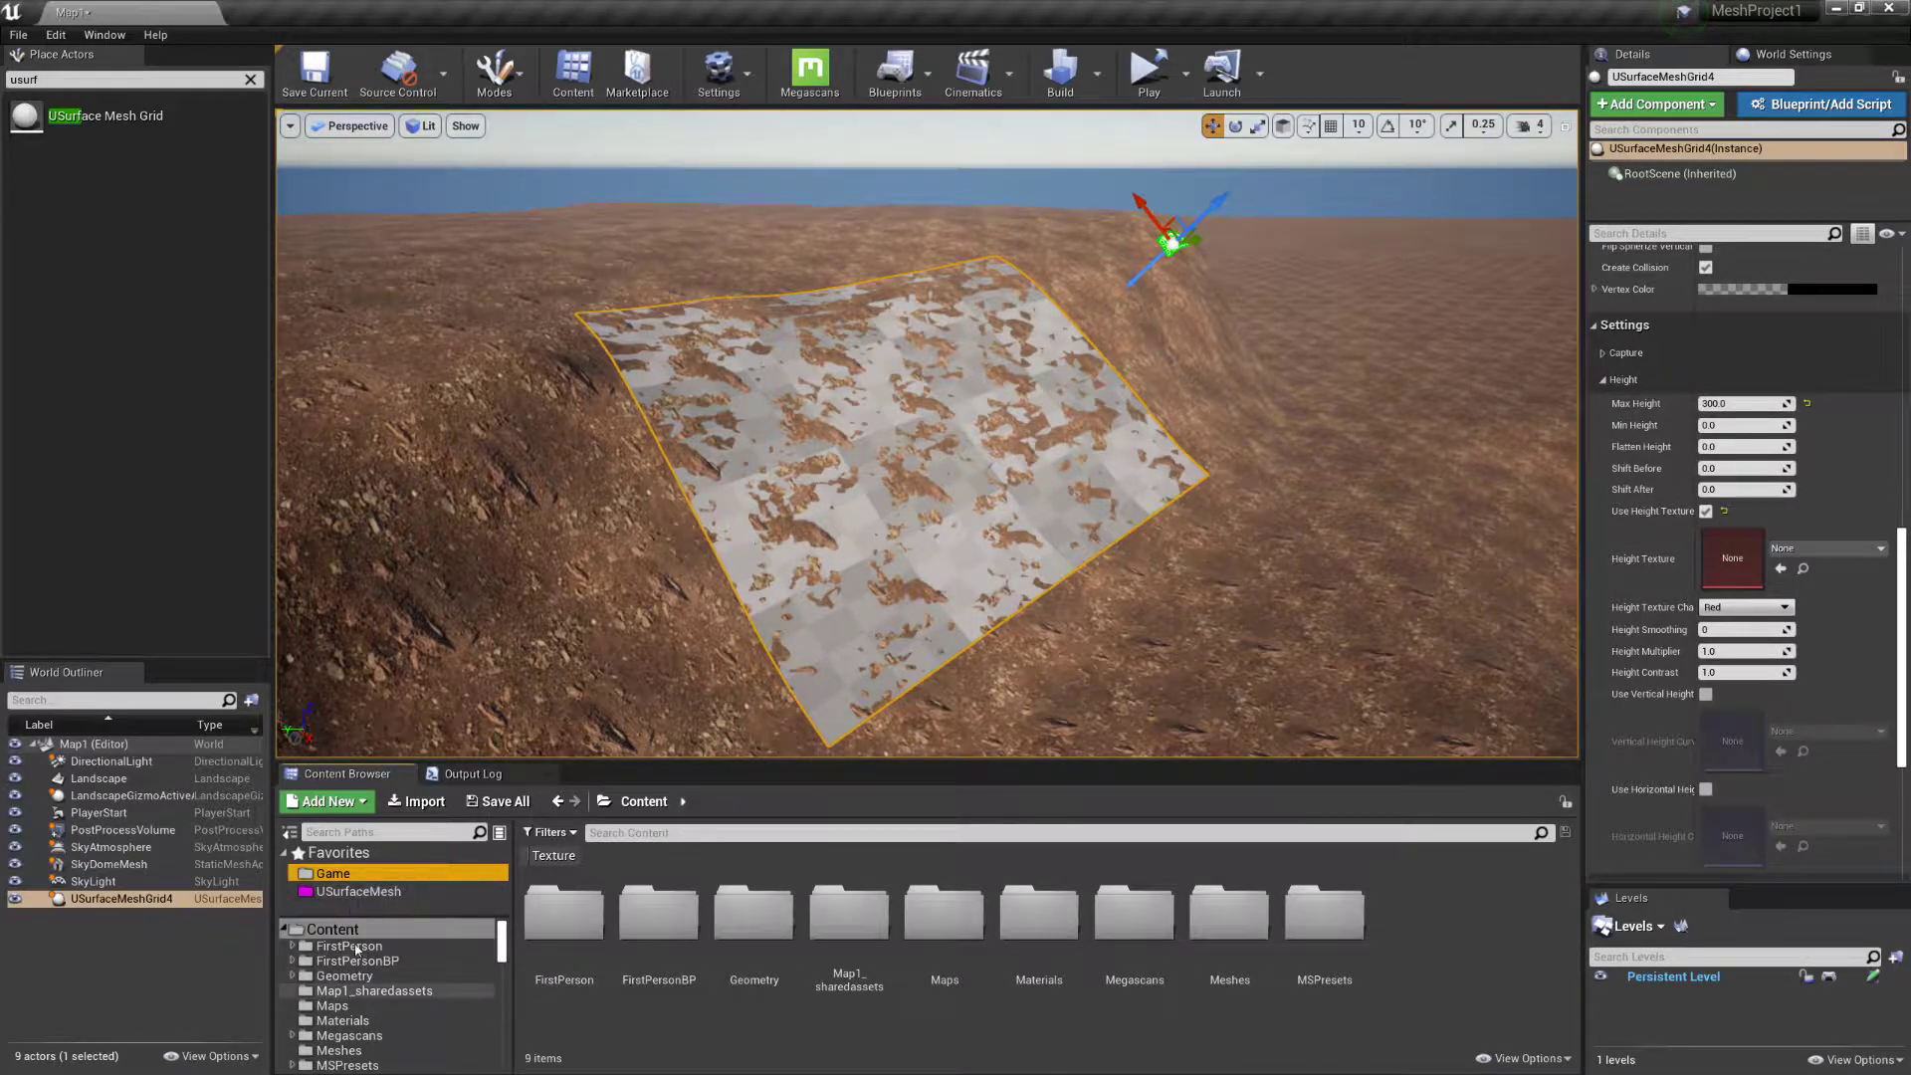
click(340, 894)
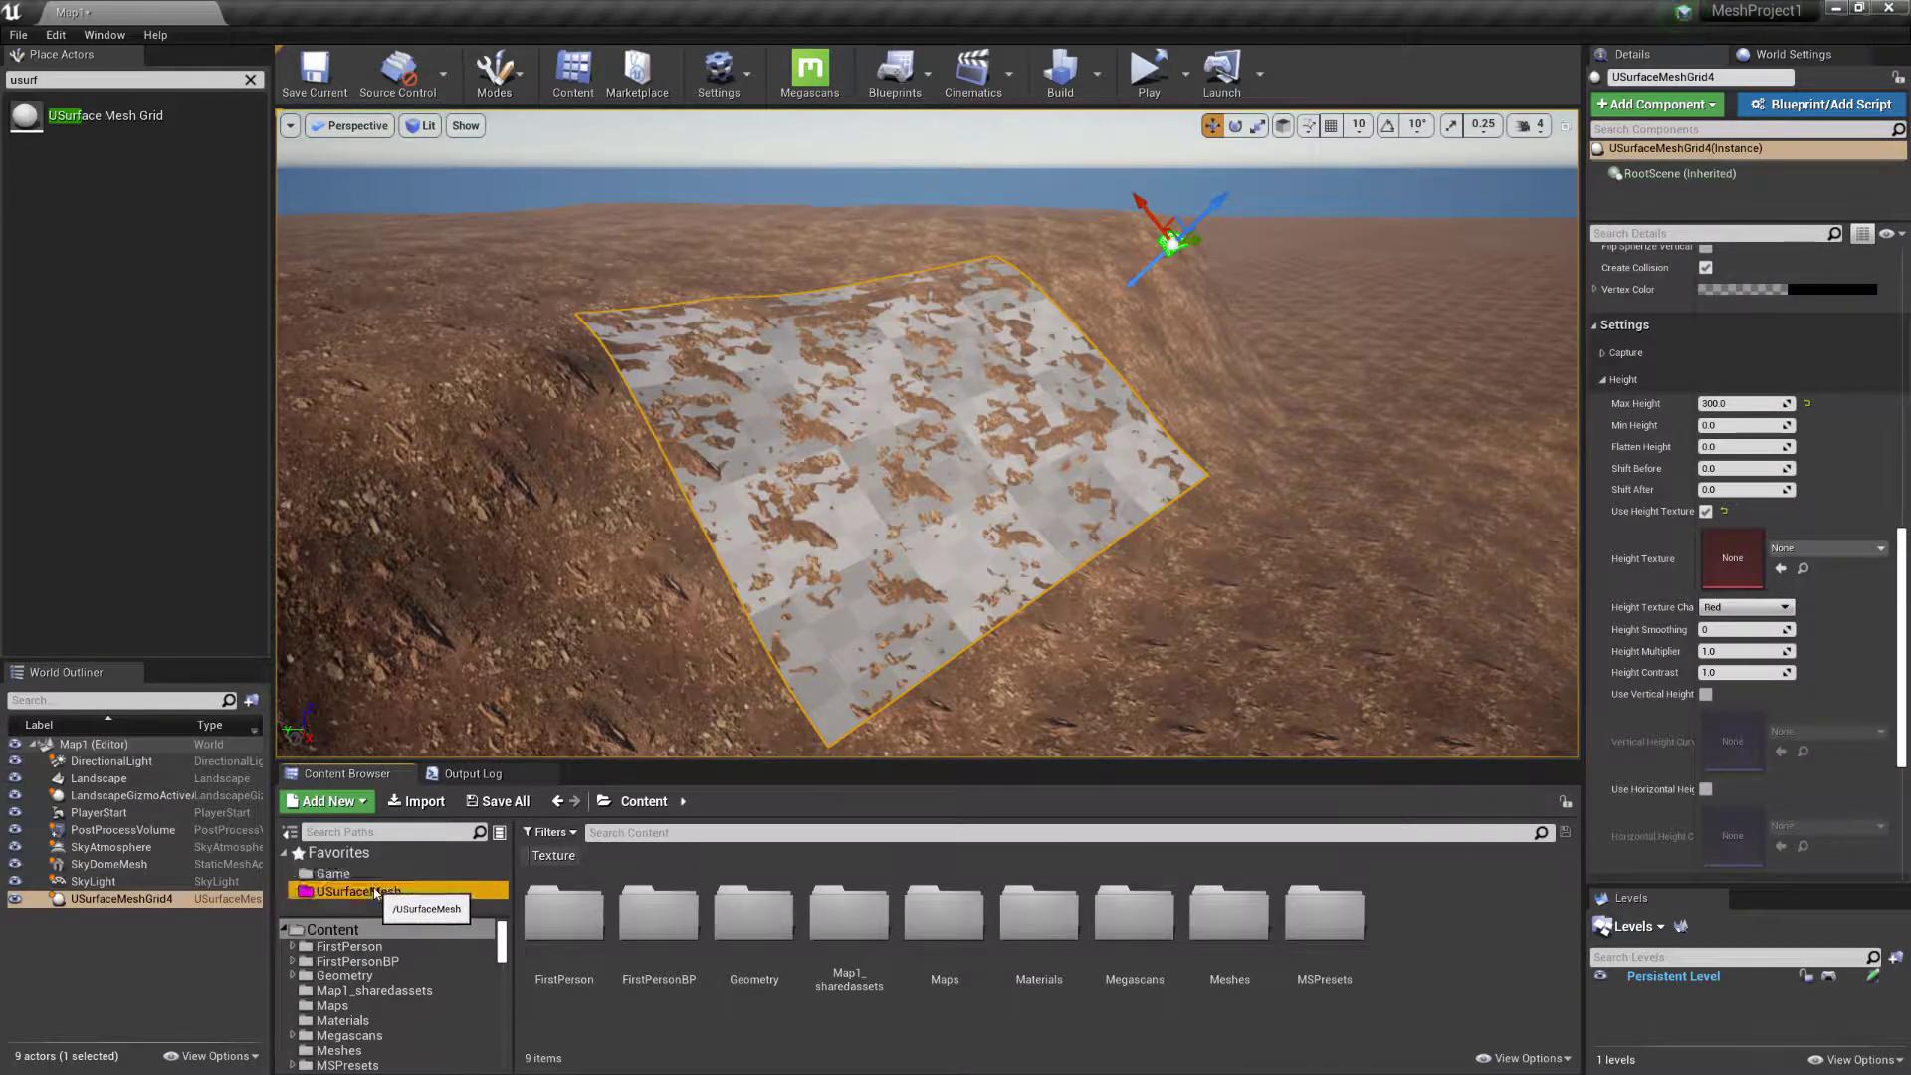
scroll(393, 1019, down, 1)
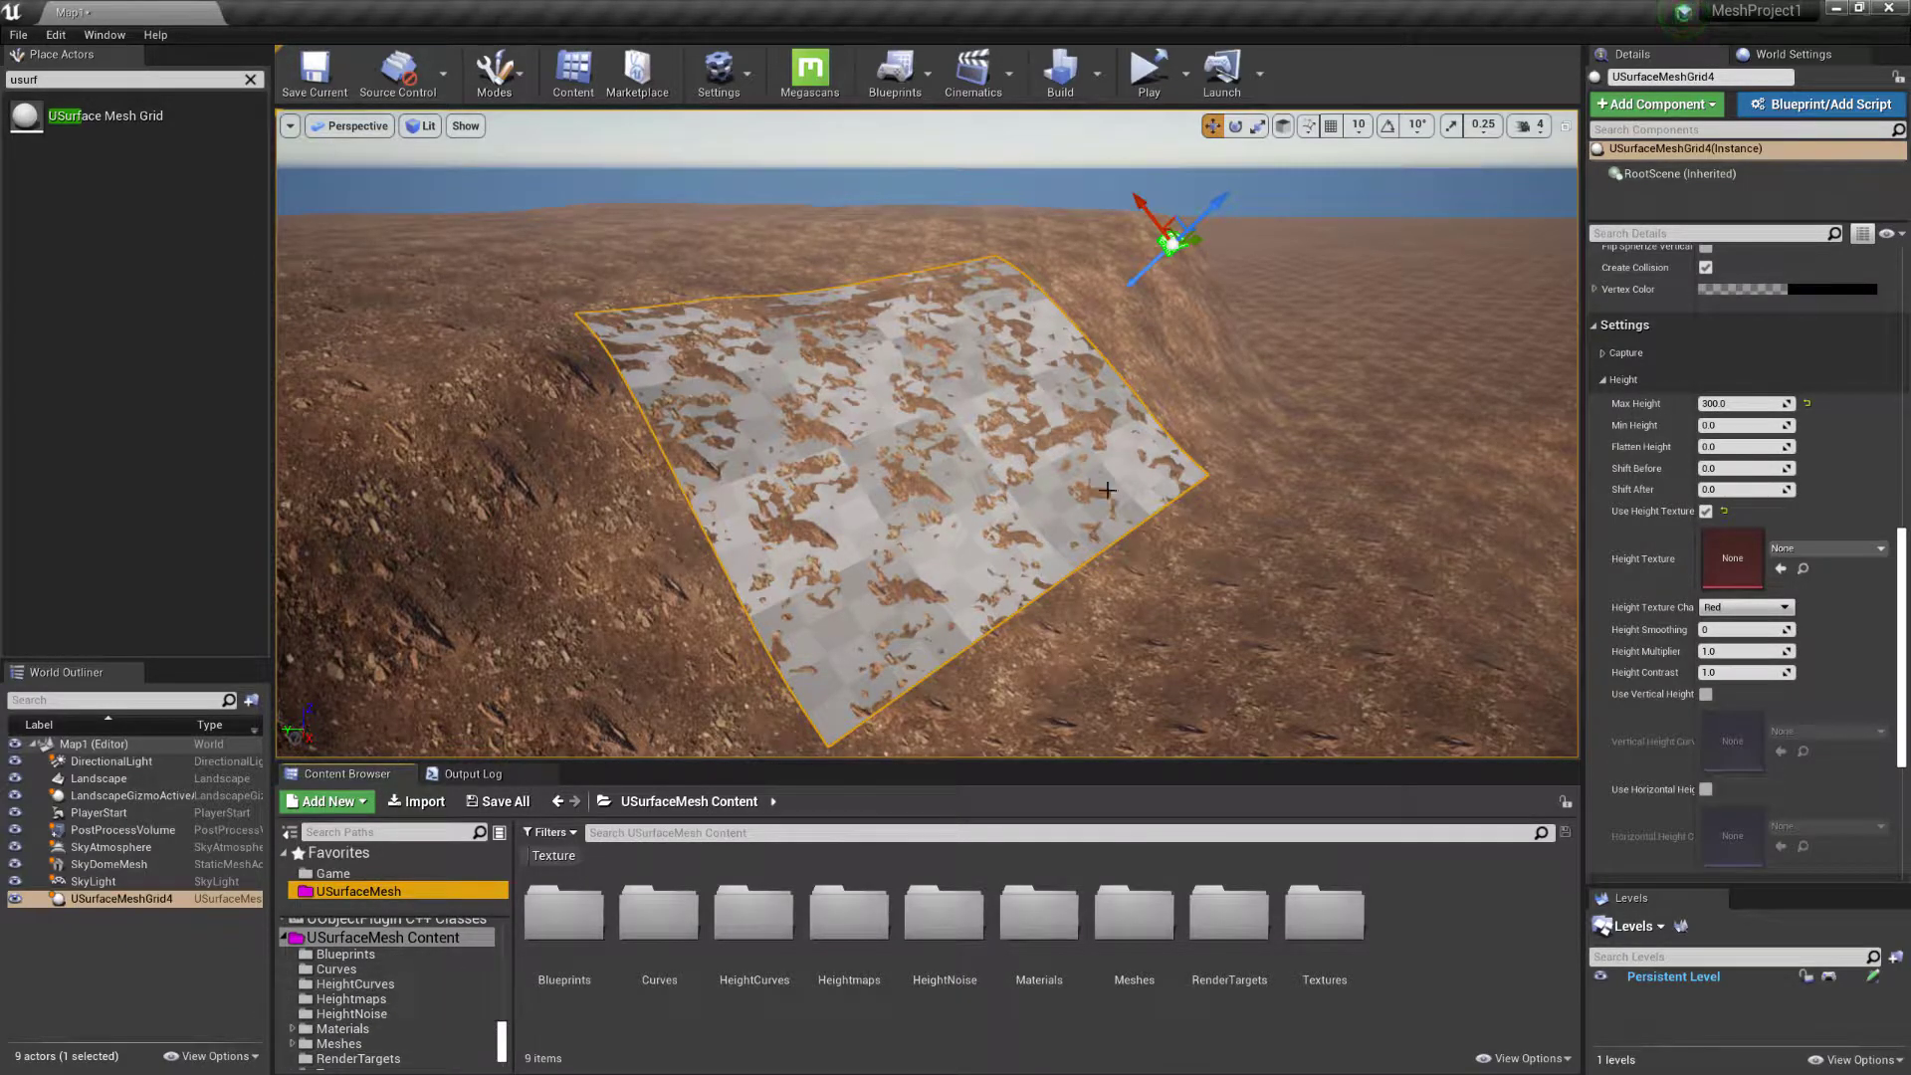
Open the Heightmaps folder and assign ErodedWall05 as the mesh grid's Height Texture
click(358, 999)
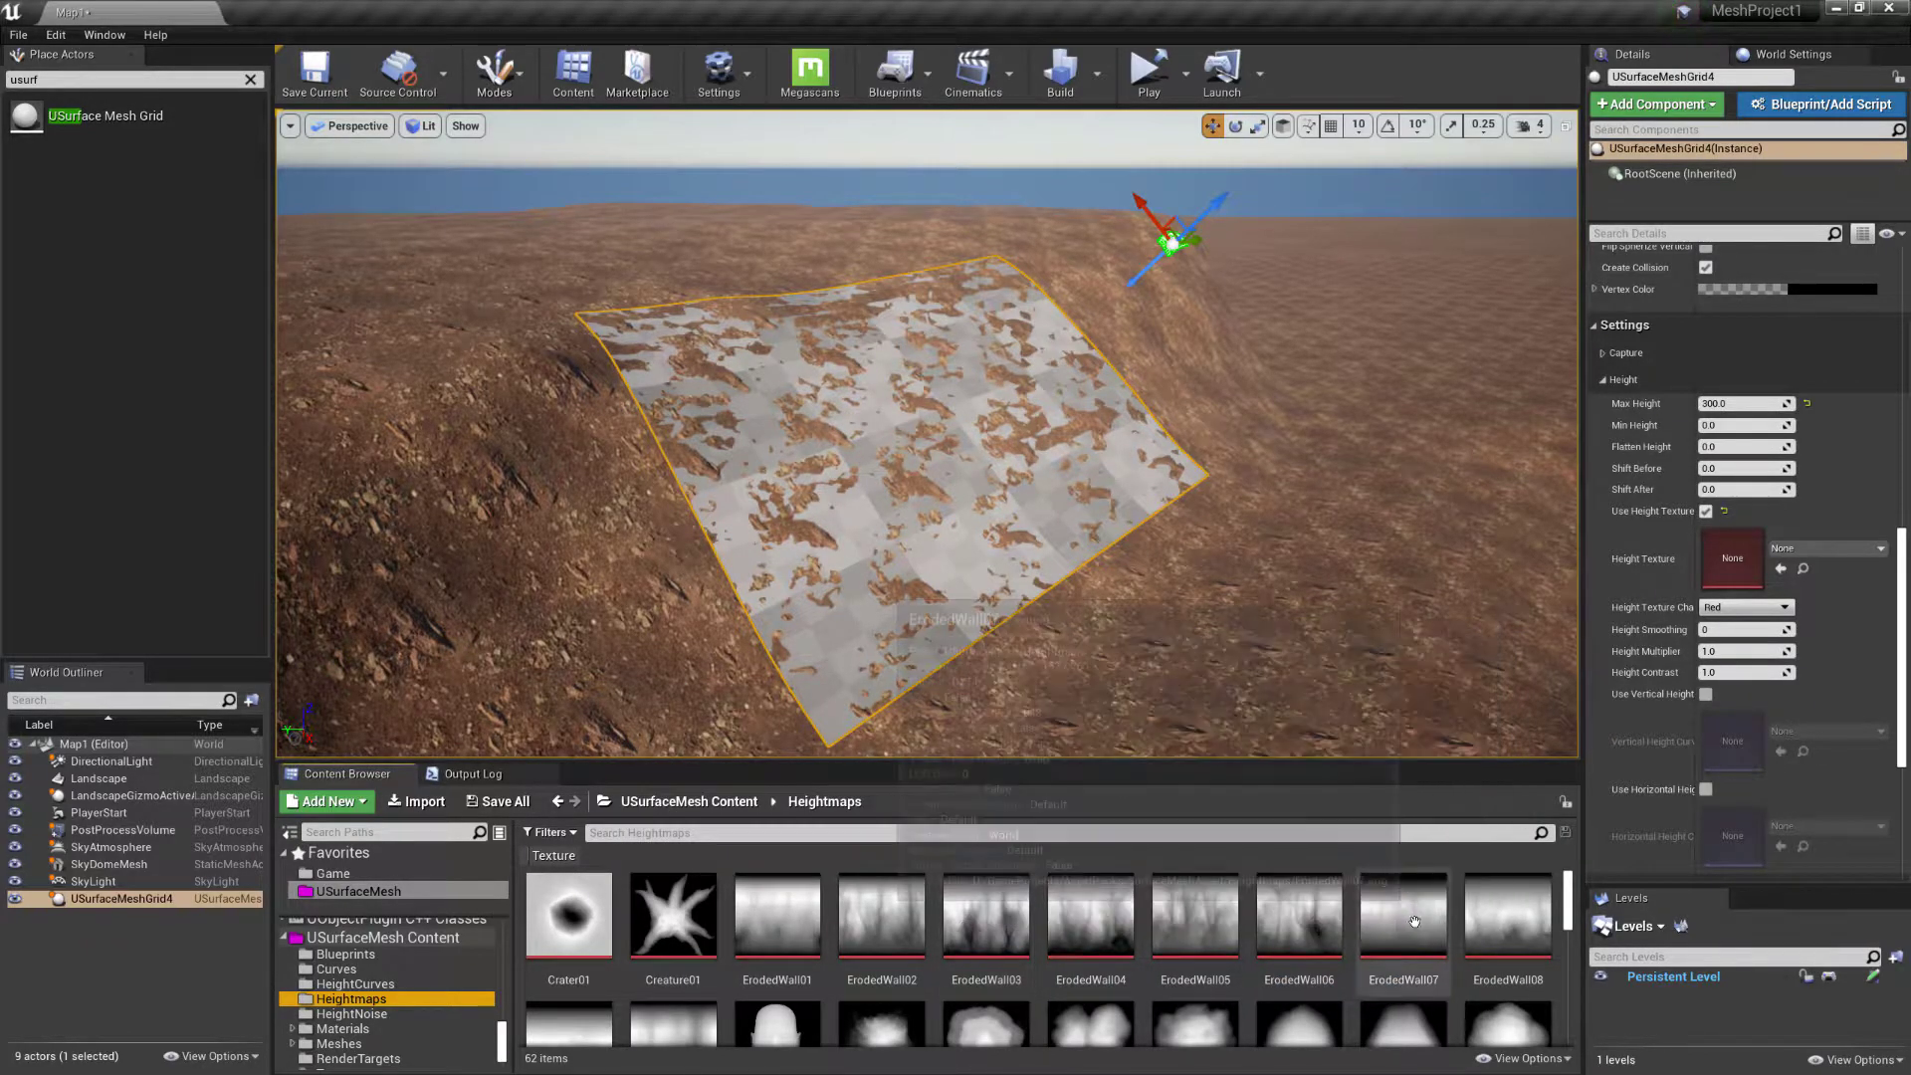
click(1194, 914)
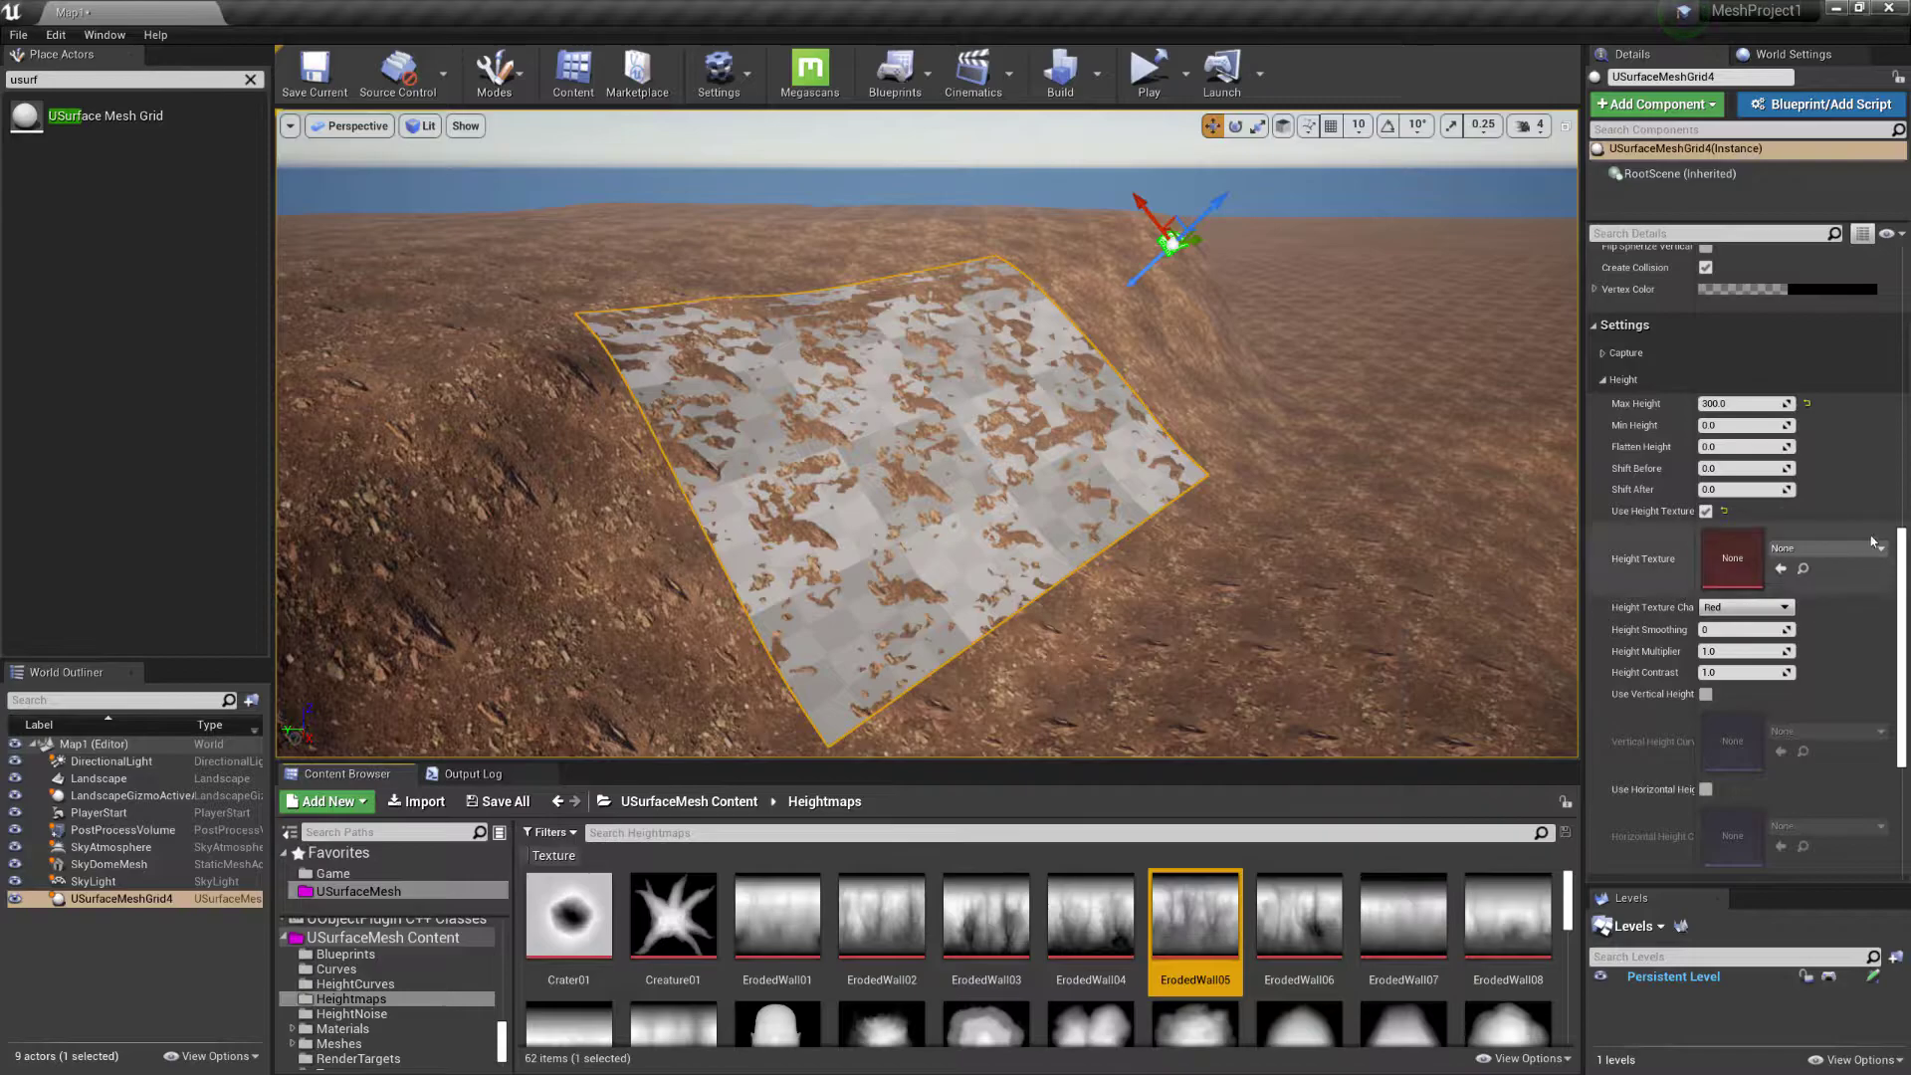
click(1781, 570)
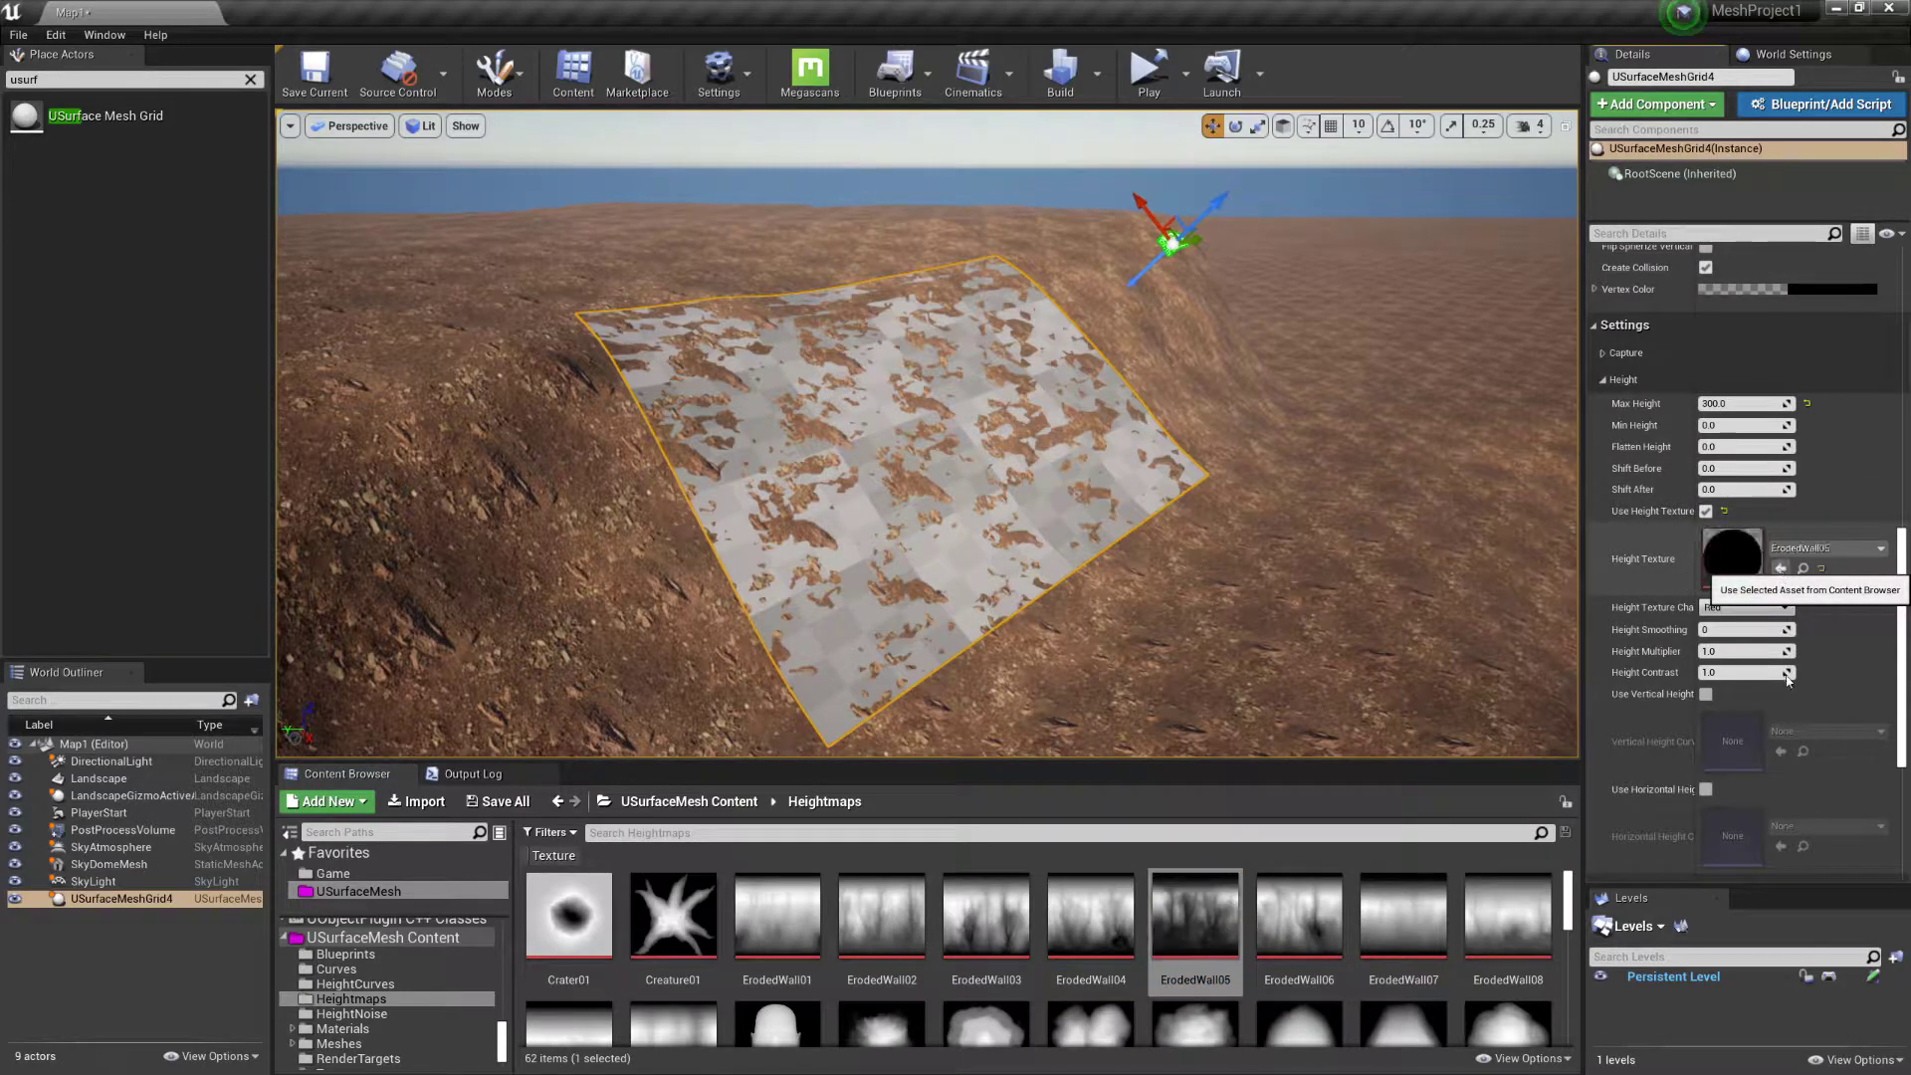
right_drag(1039, 501, 1005, 433)
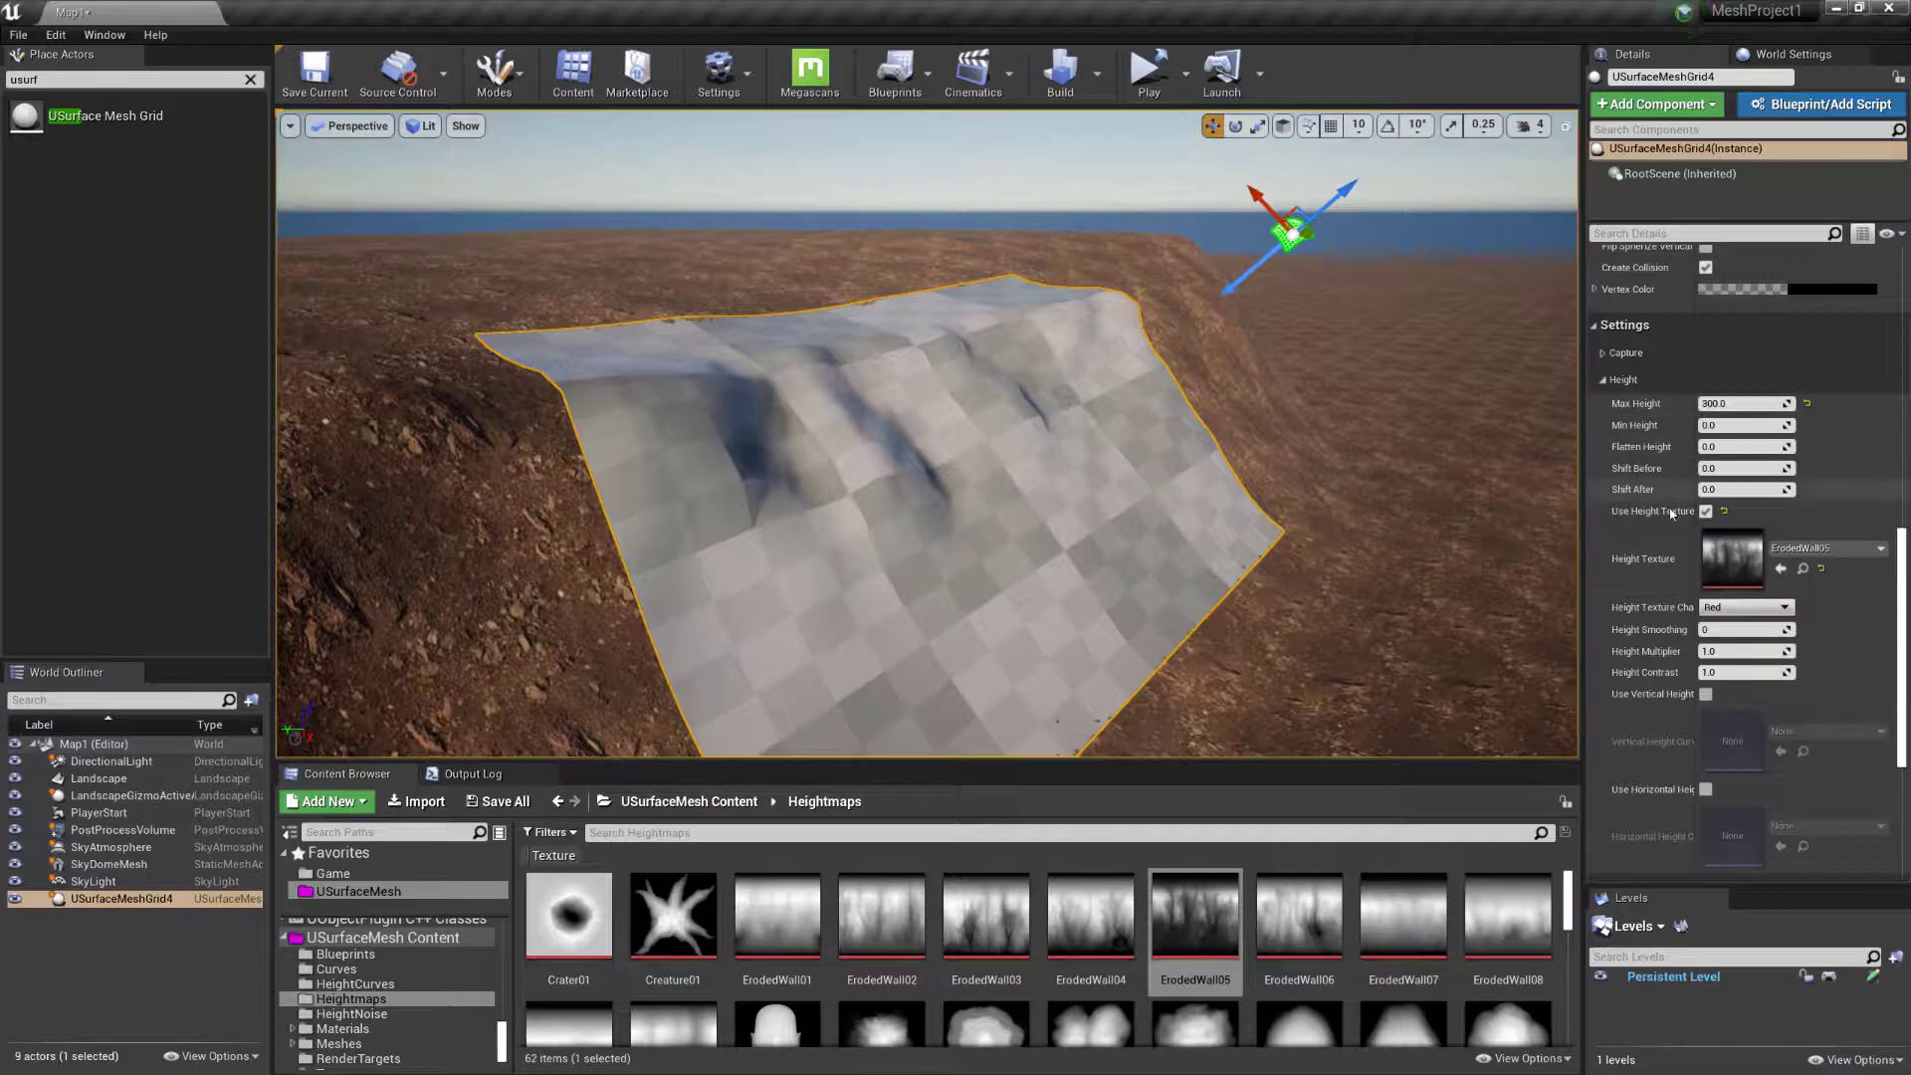
Set the mesh grid's Max Height to 400
scroll(1742, 578, up, 3)
click(1737, 582)
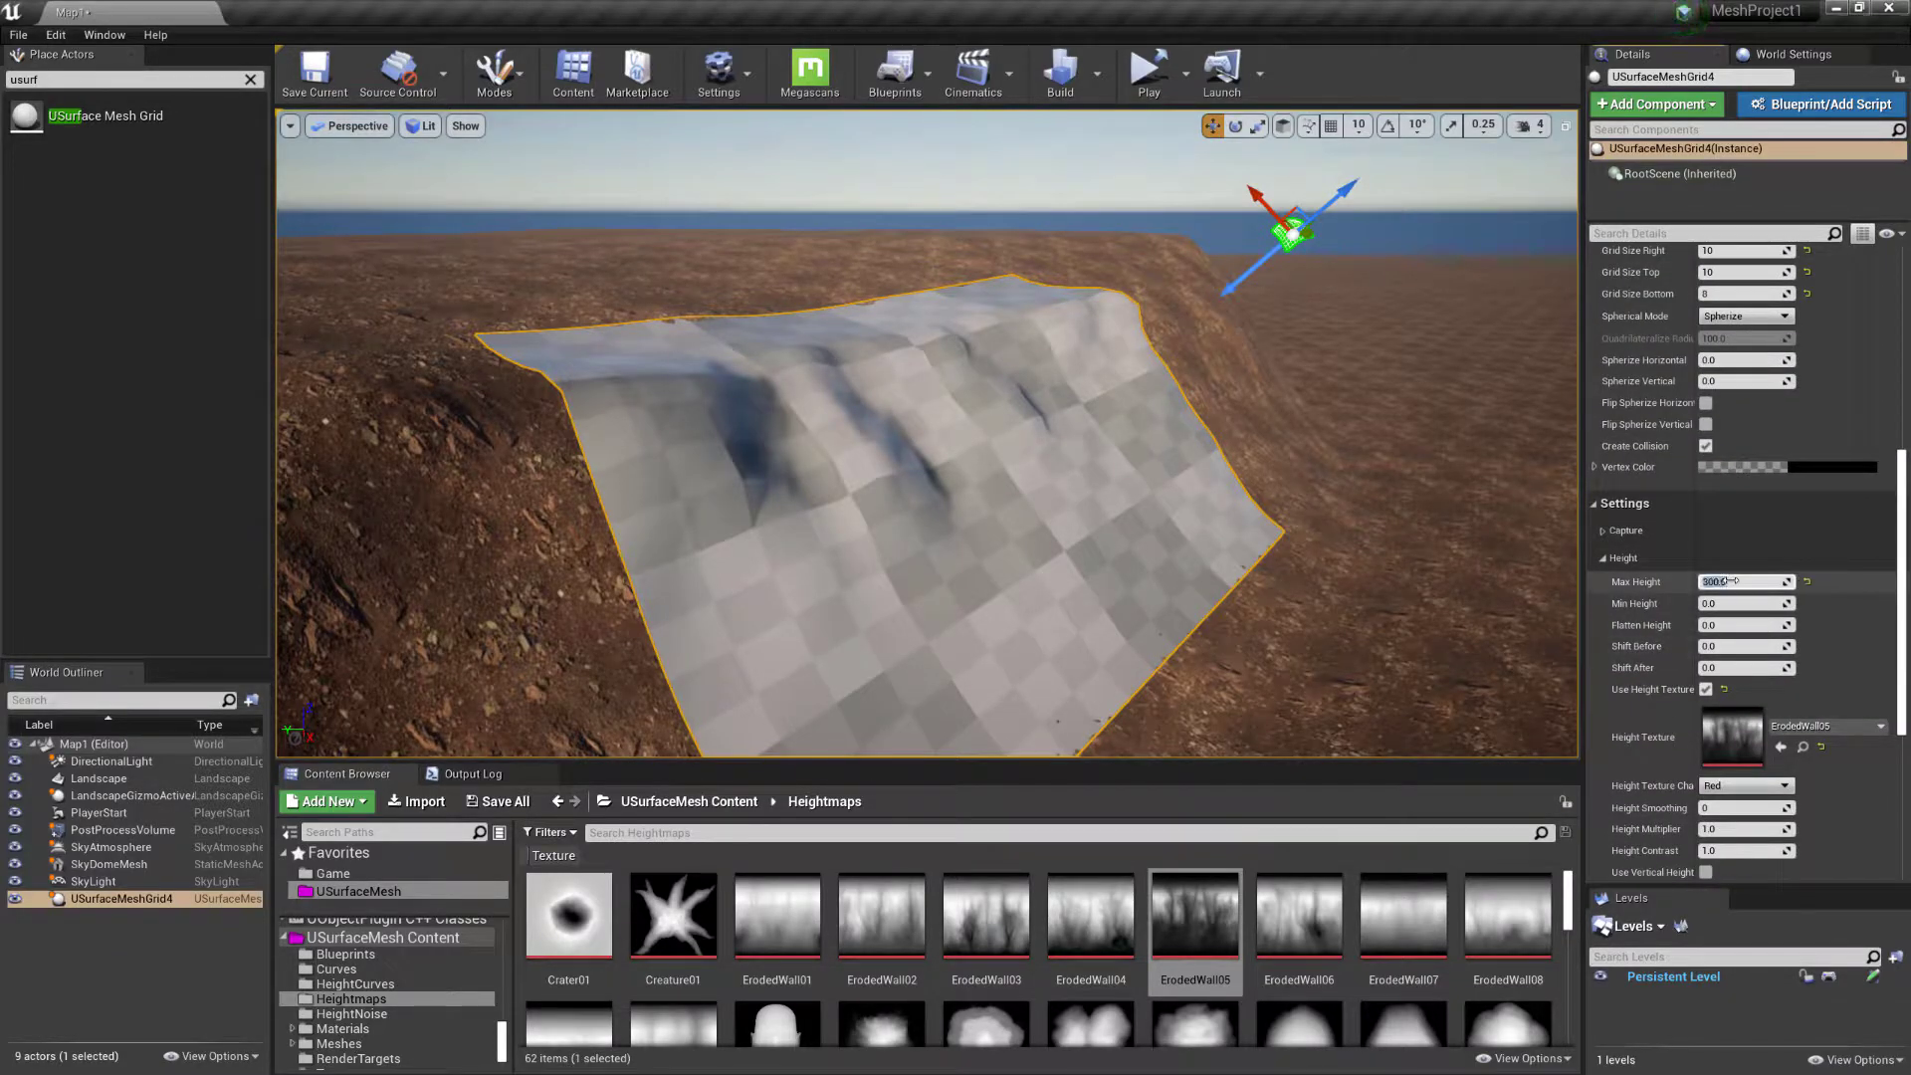
text(400)
key(Return)
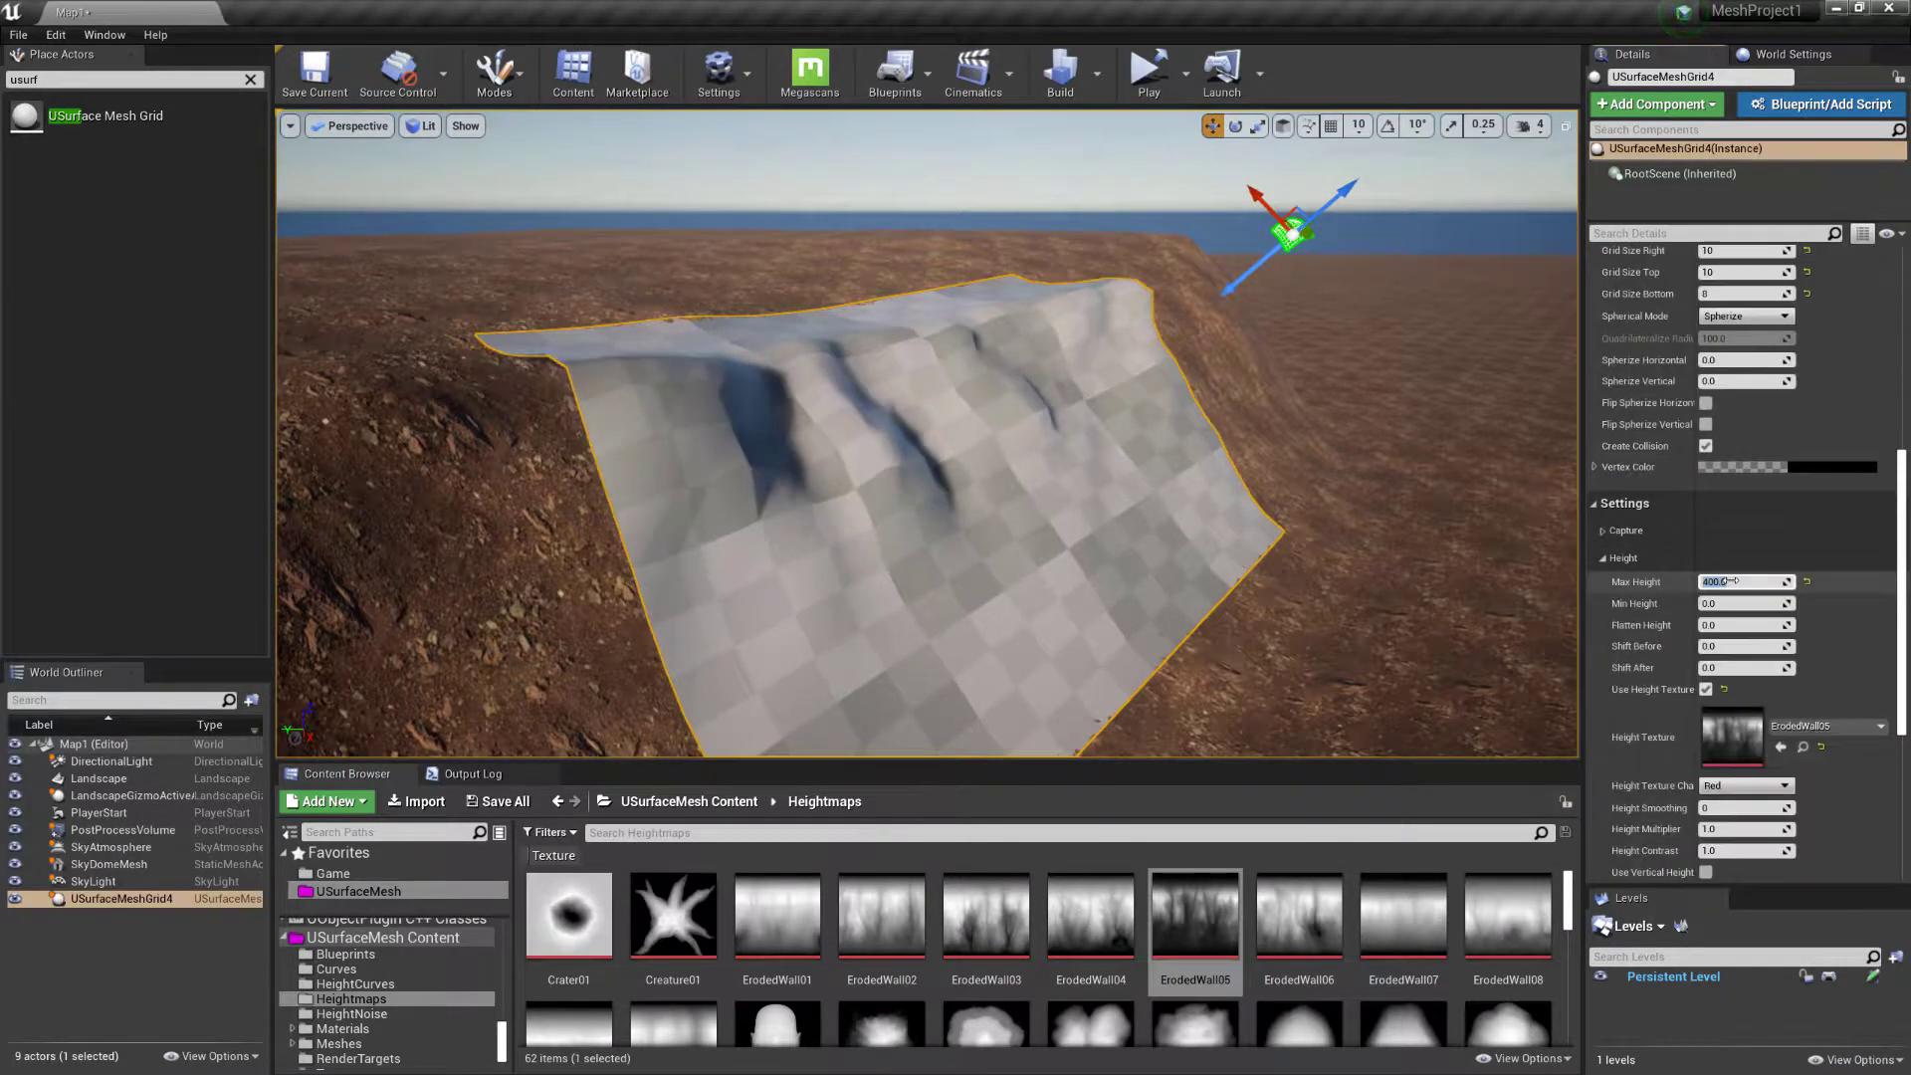
Switch the viewport to Brush Wireframe and examine the mesh grid's polygon density on the slope
scroll(1657, 716, up, 2)
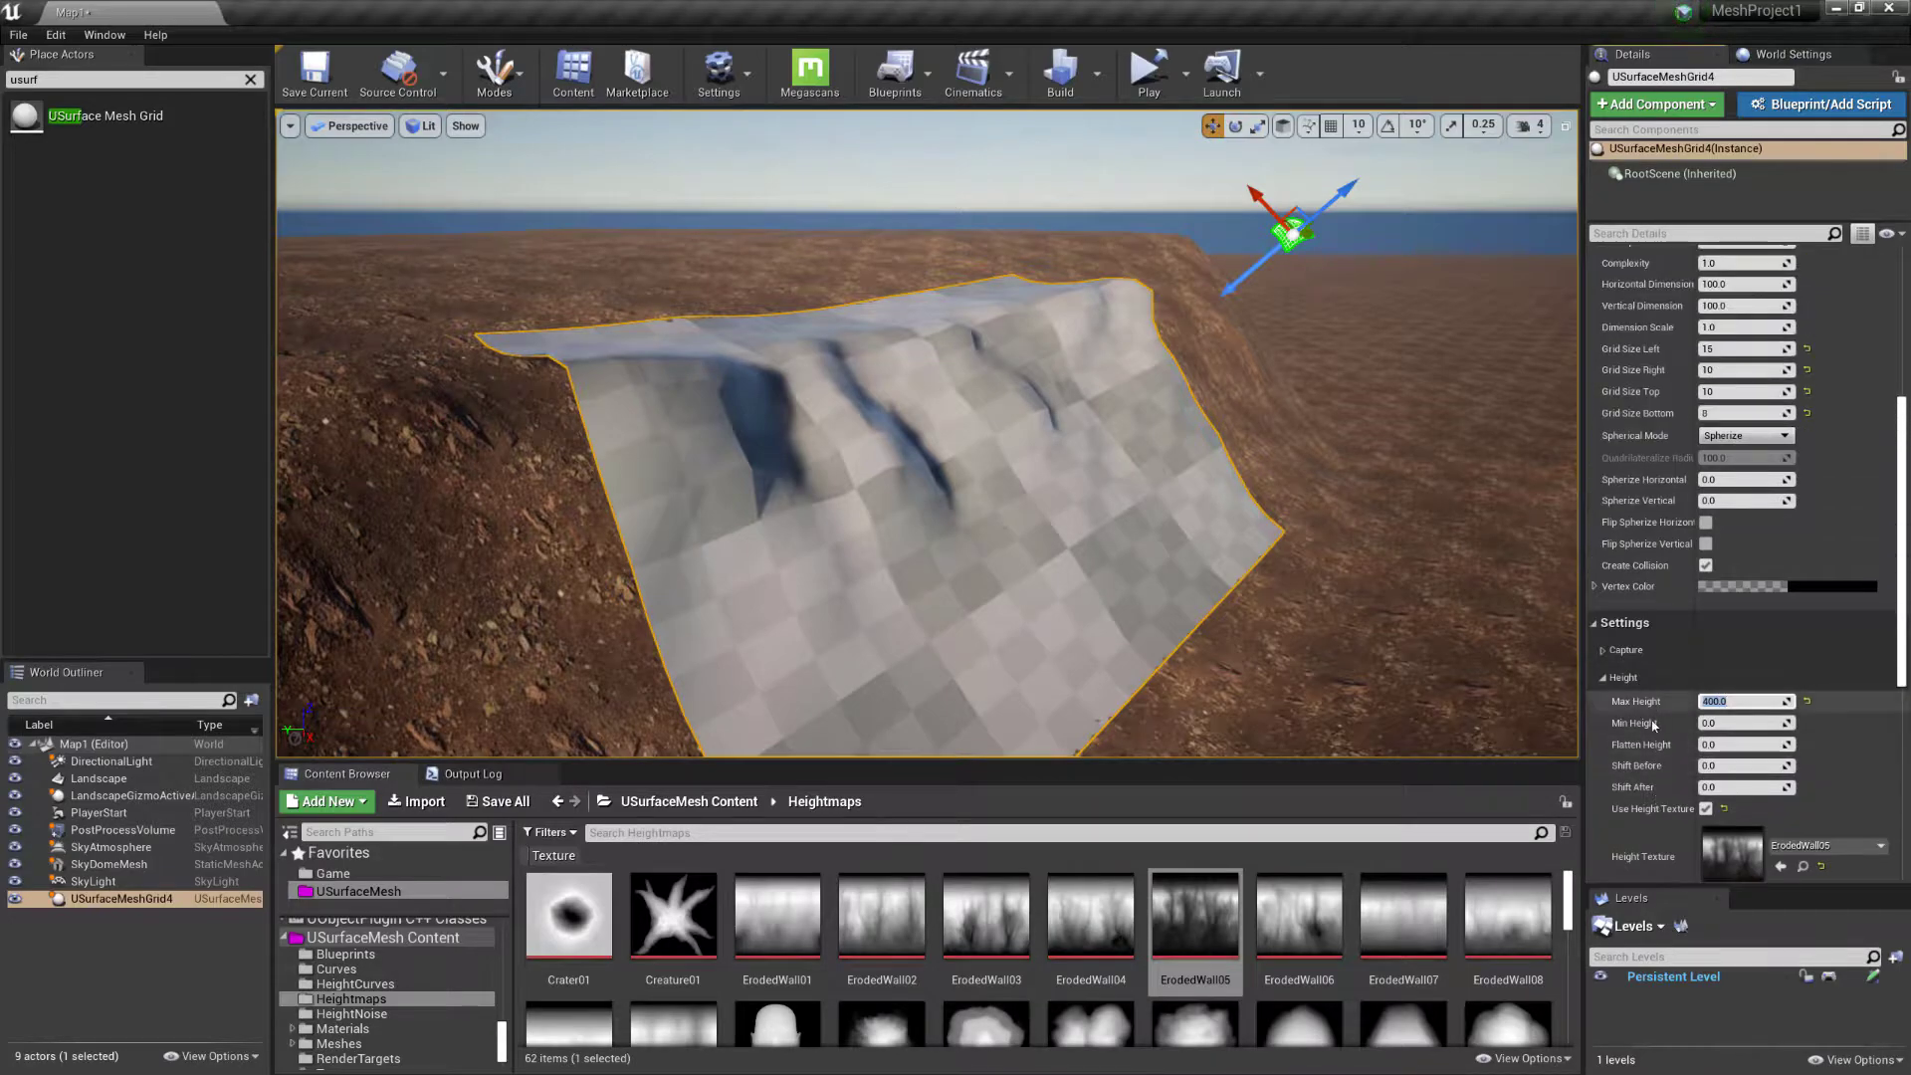
scroll(1668, 756, up, 5)
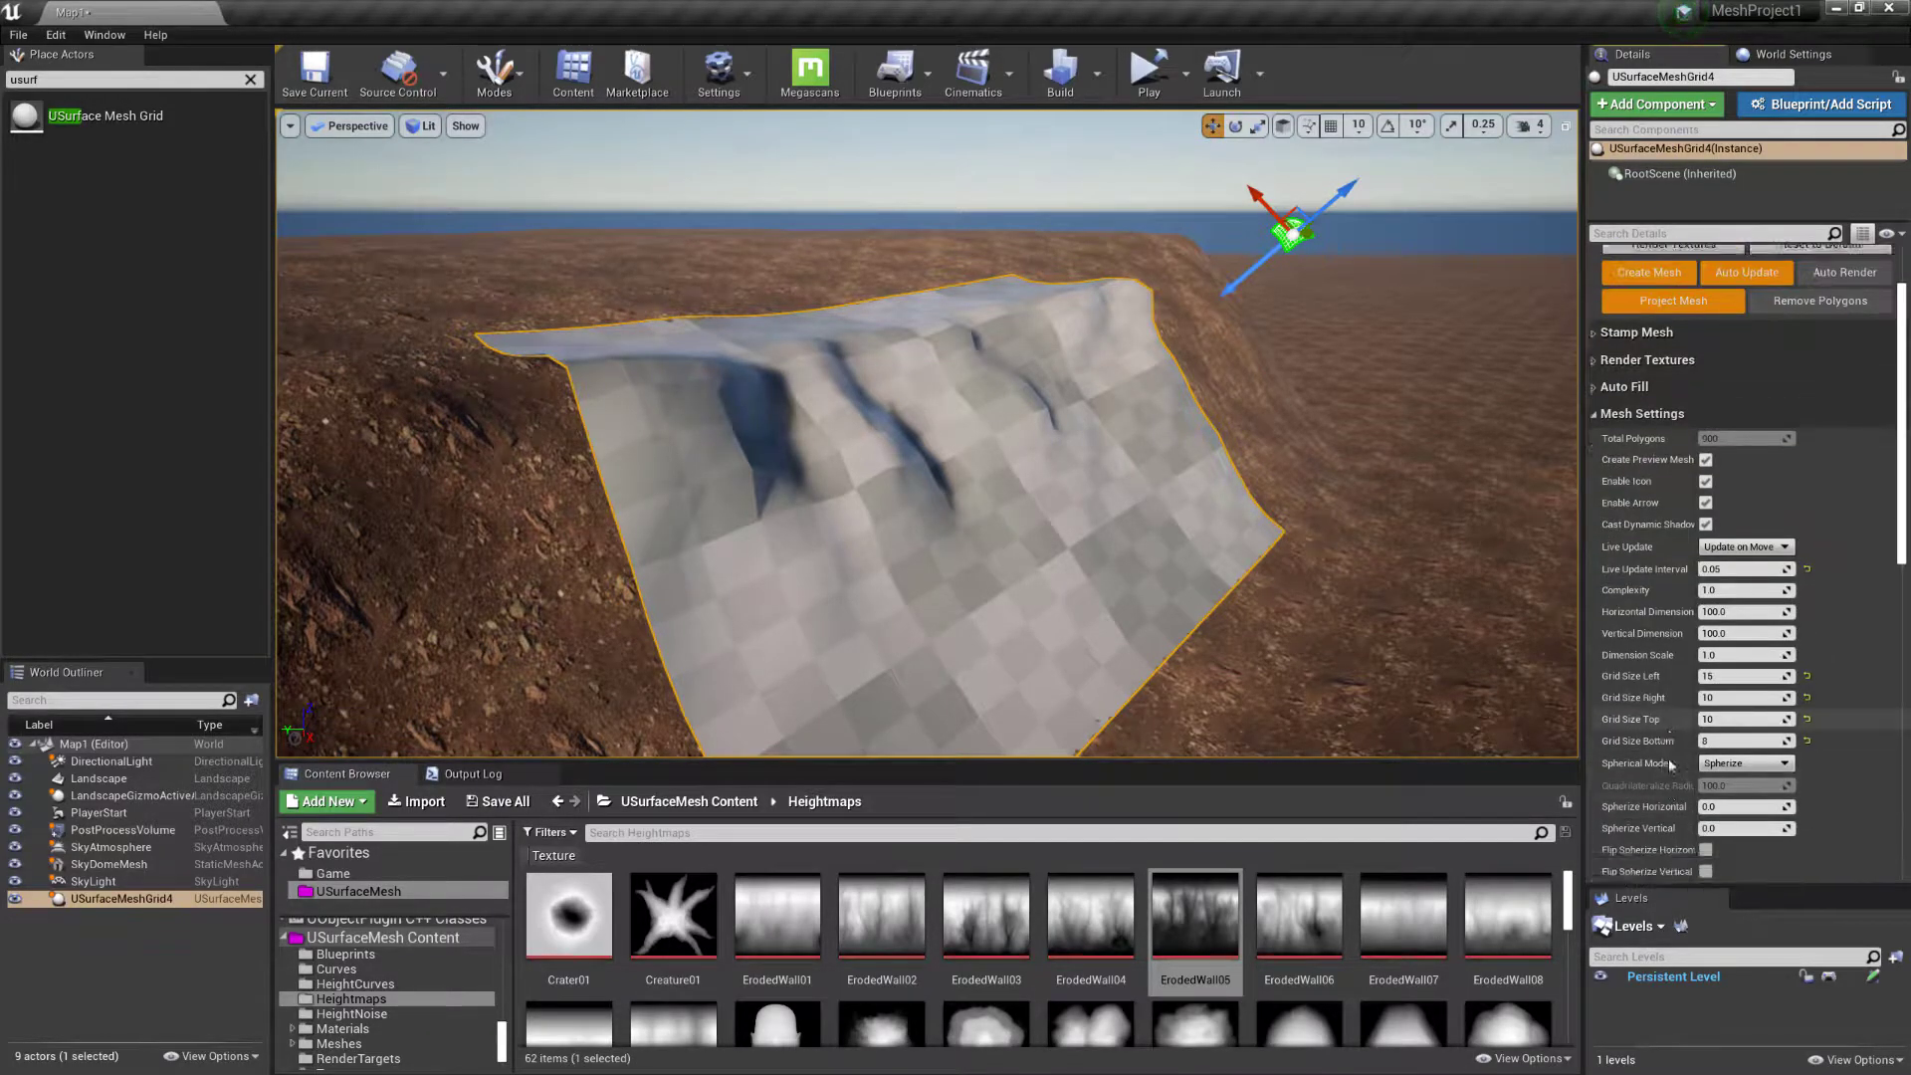
scroll(1672, 766, down, 1)
right_drag(1072, 406, 1008, 397)
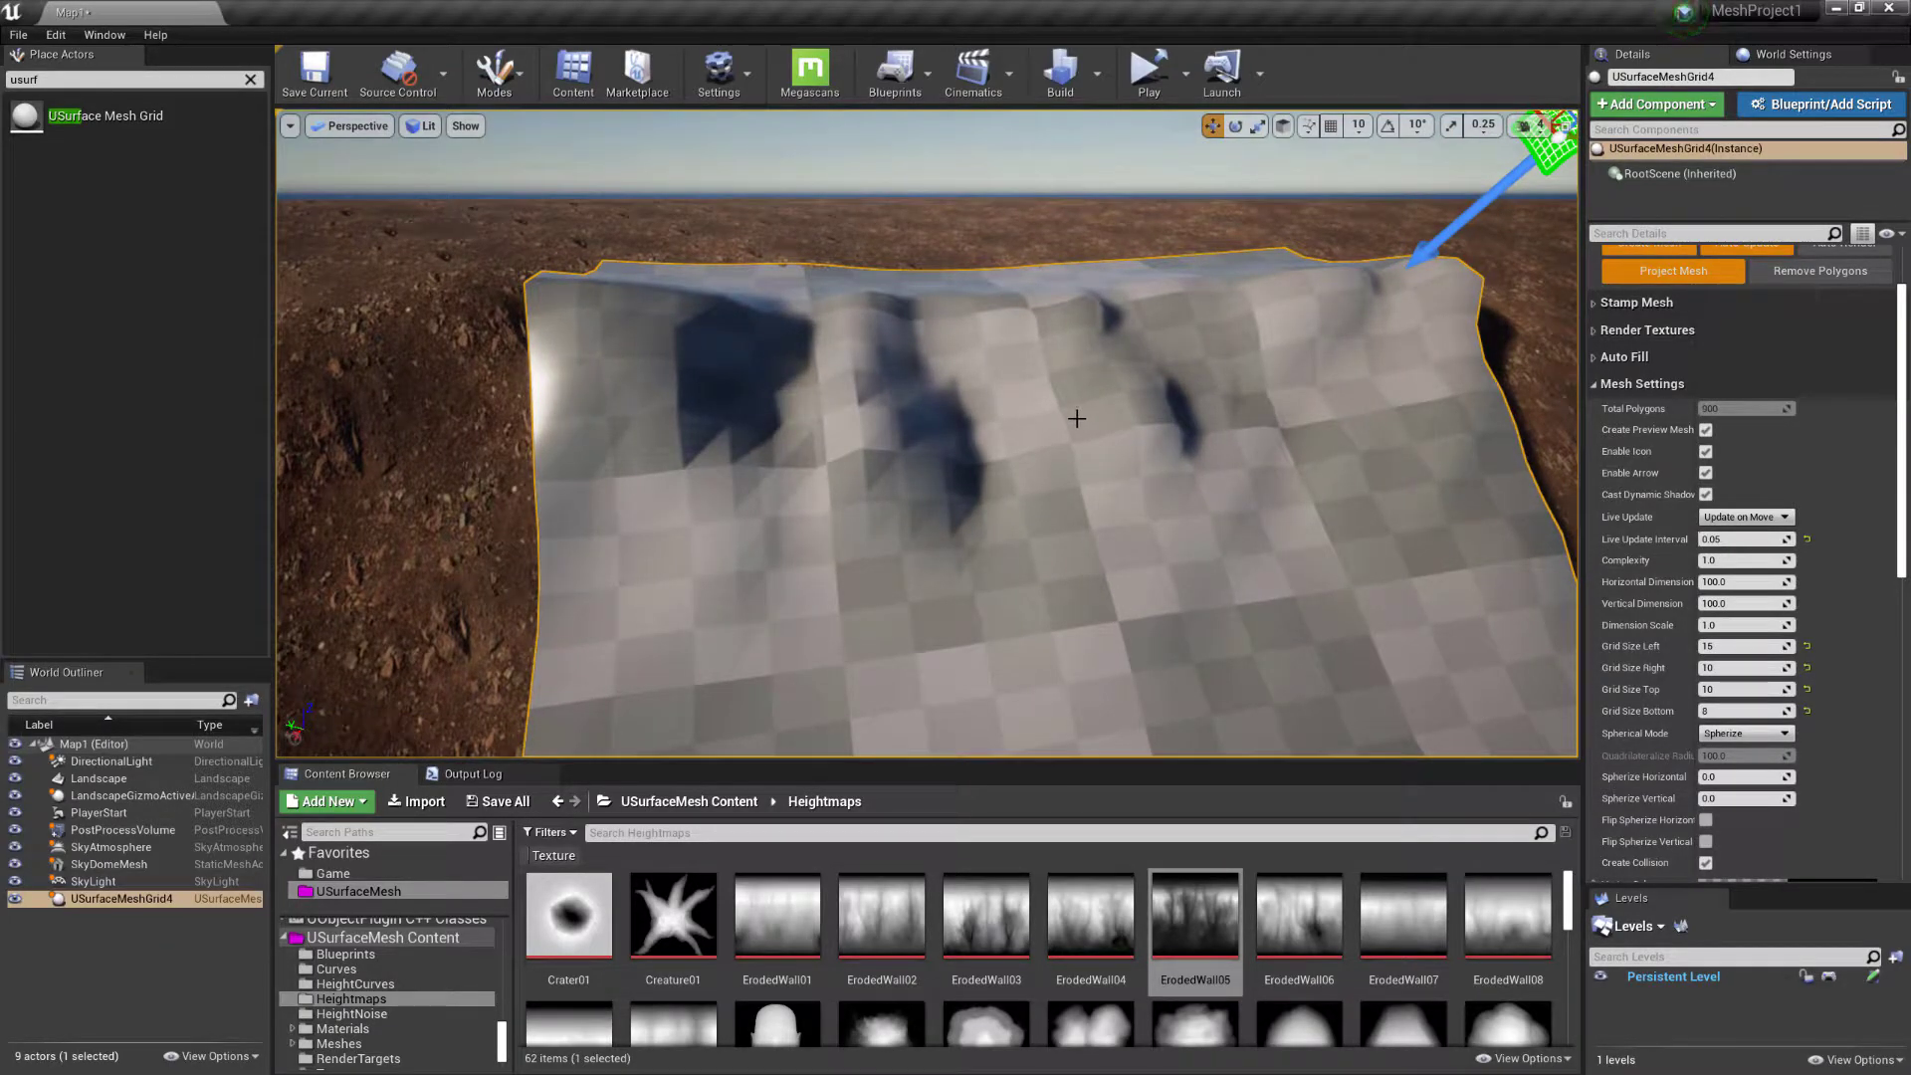
key(alt+1)
right_drag(1070, 420, 1103, 458)
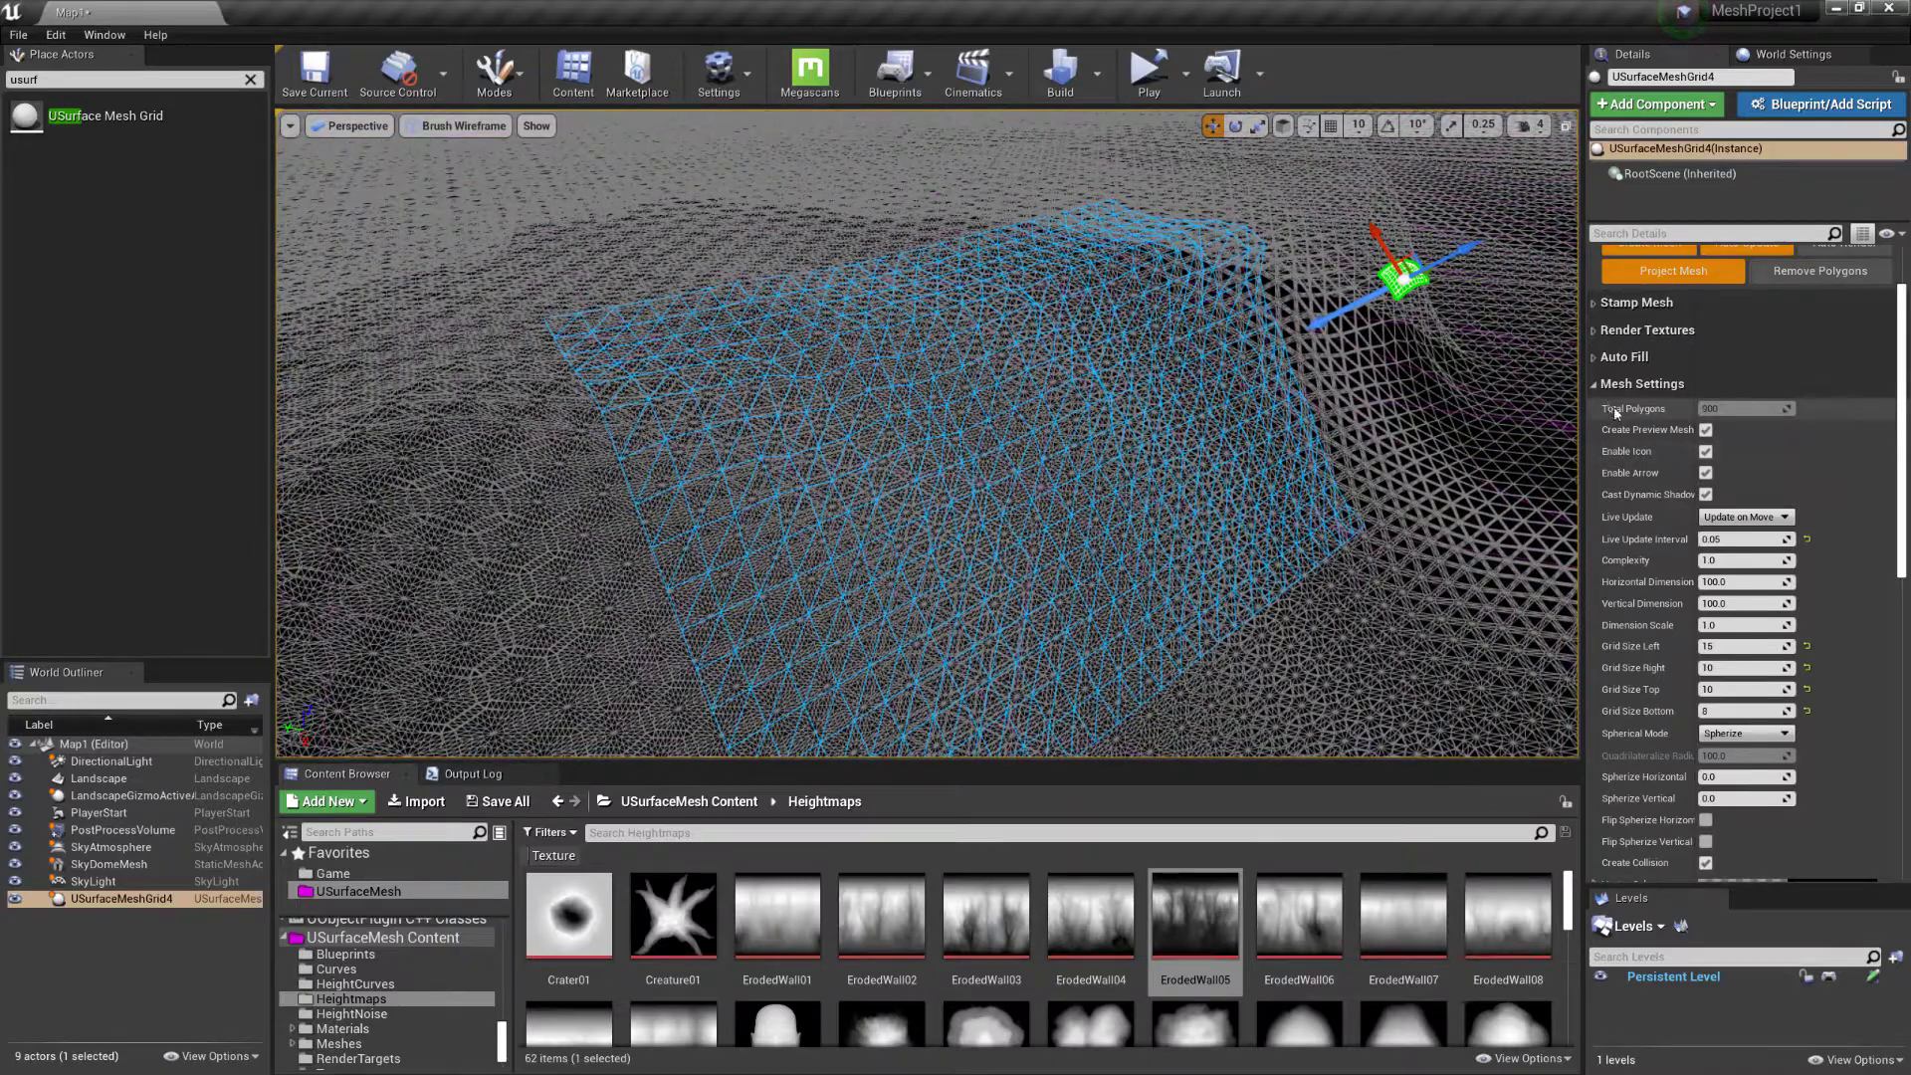
Set the mesh grid's Complexity to 2 and inspect its wireframe up close
scroll(1633, 557, down, 6)
scroll(1646, 591, up, 6)
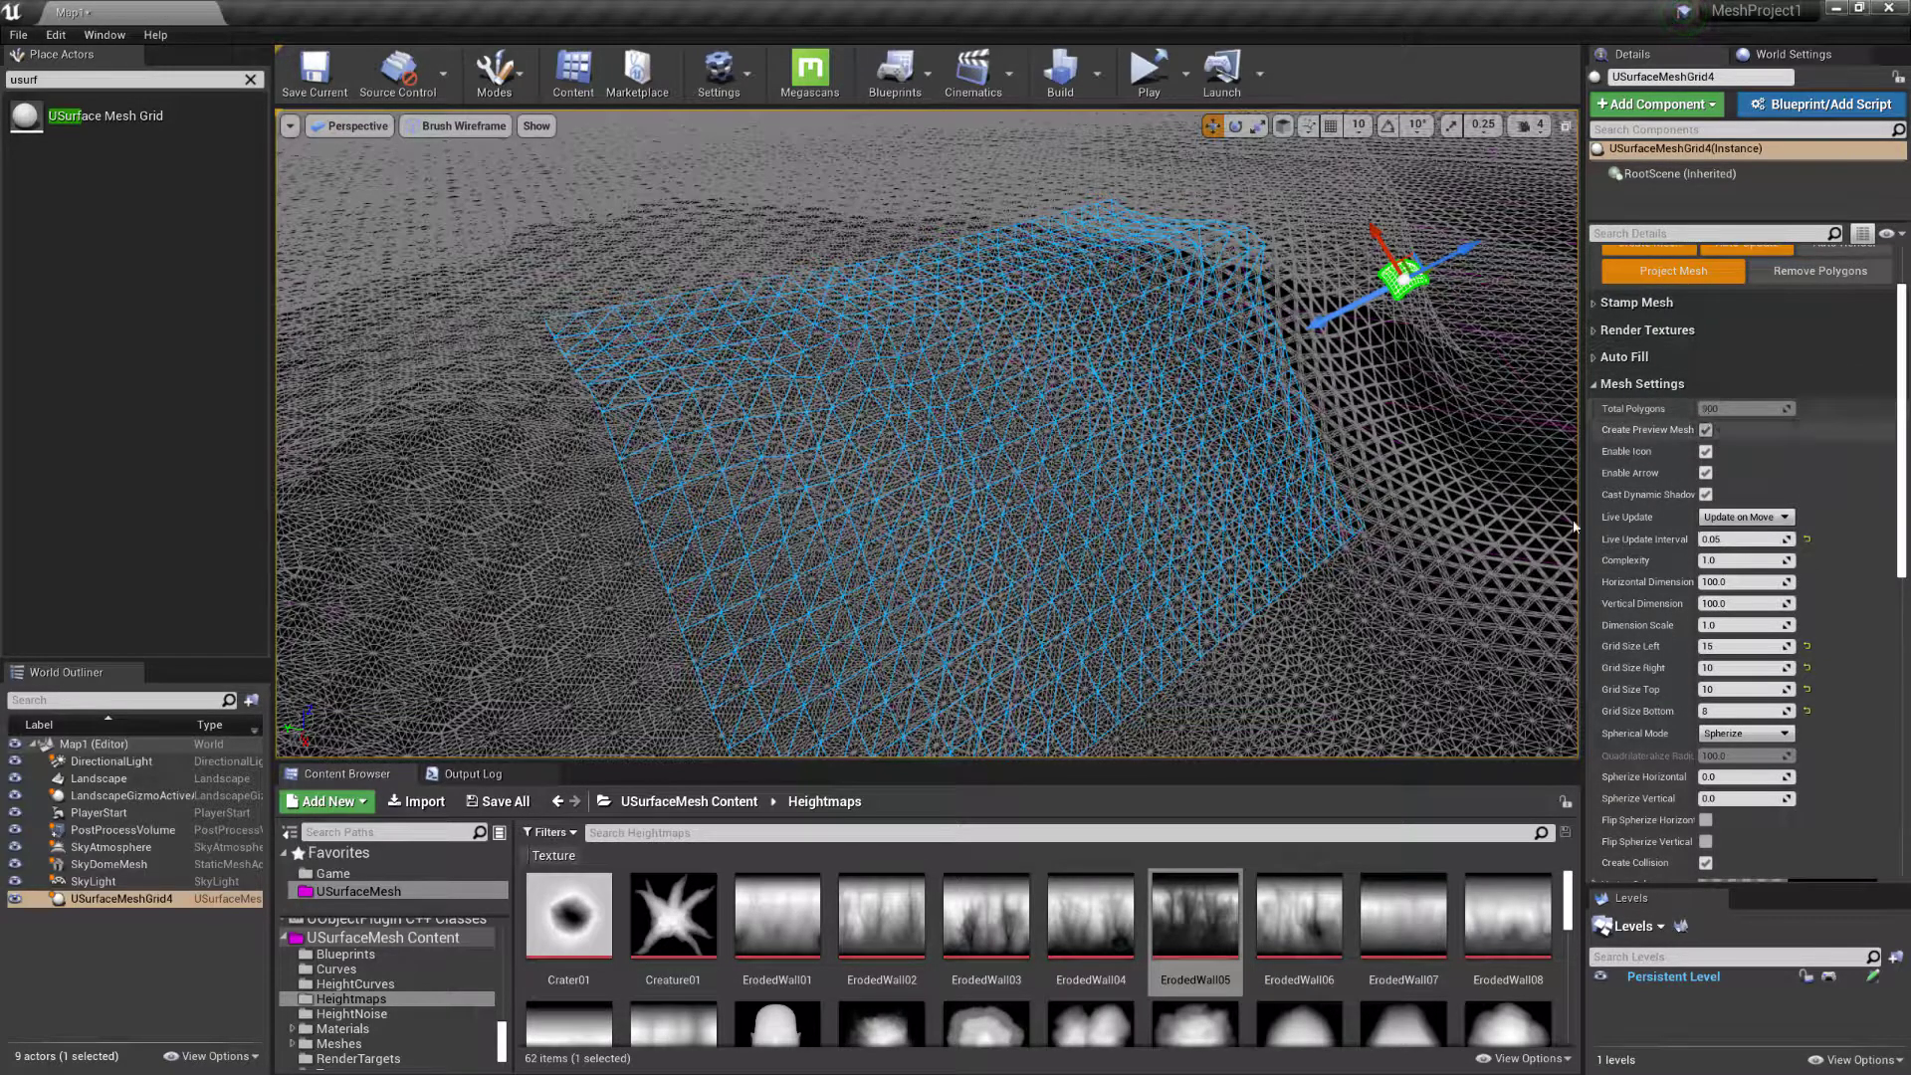
click(1742, 560)
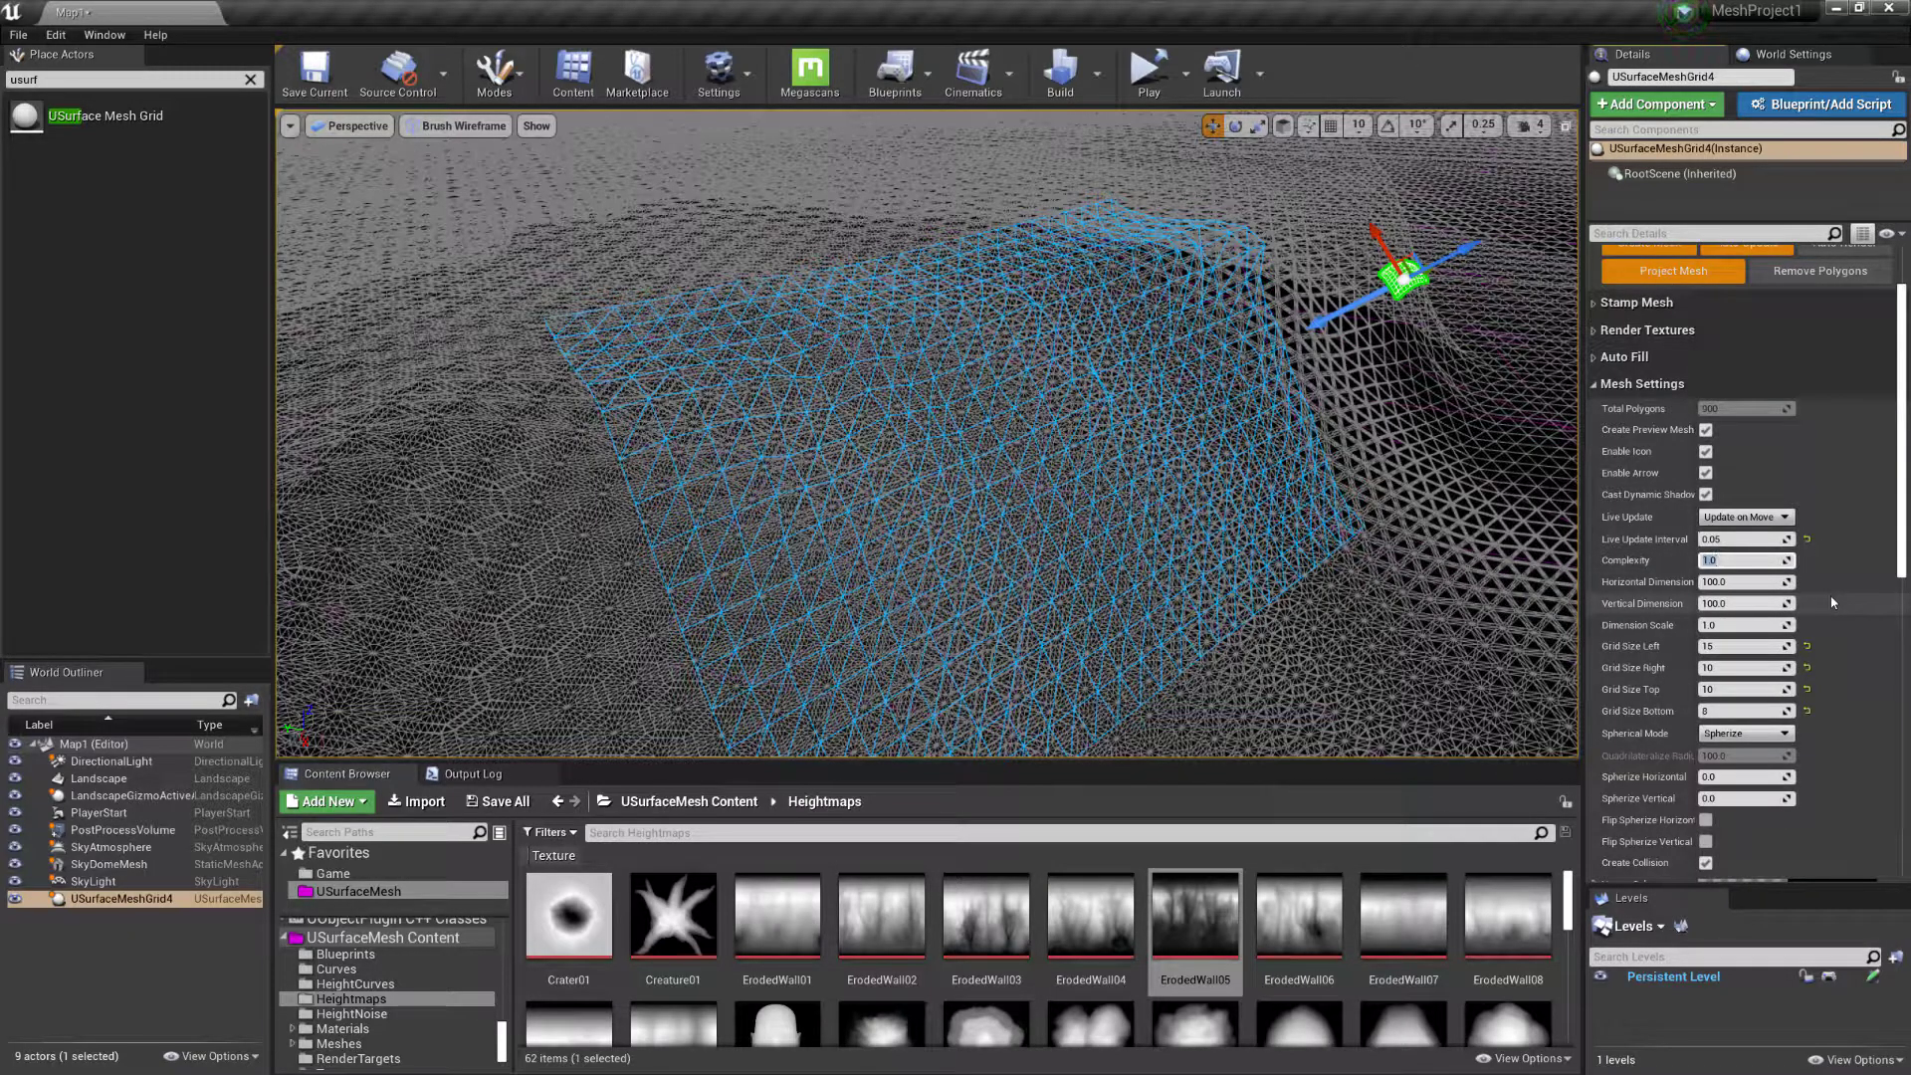
text(2)
key(Return)
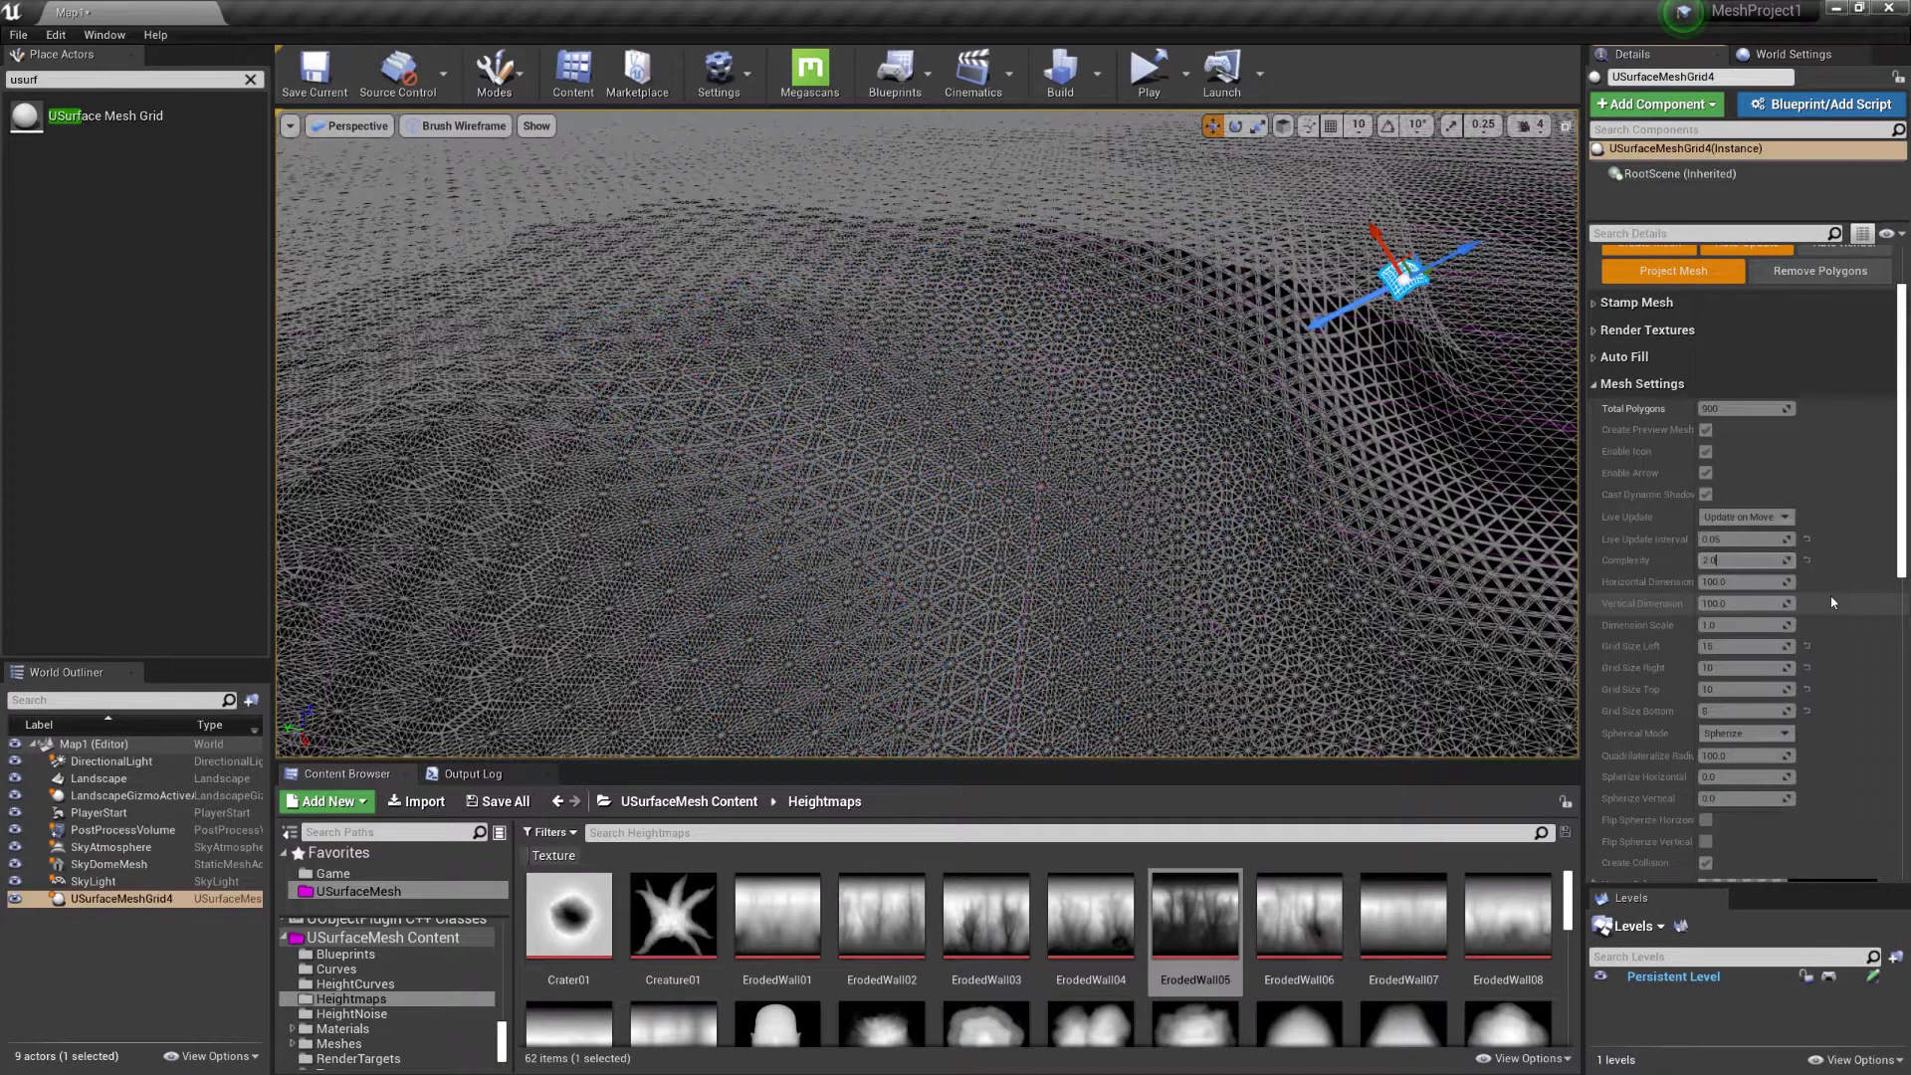
right_drag(1018, 455, 934, 557)
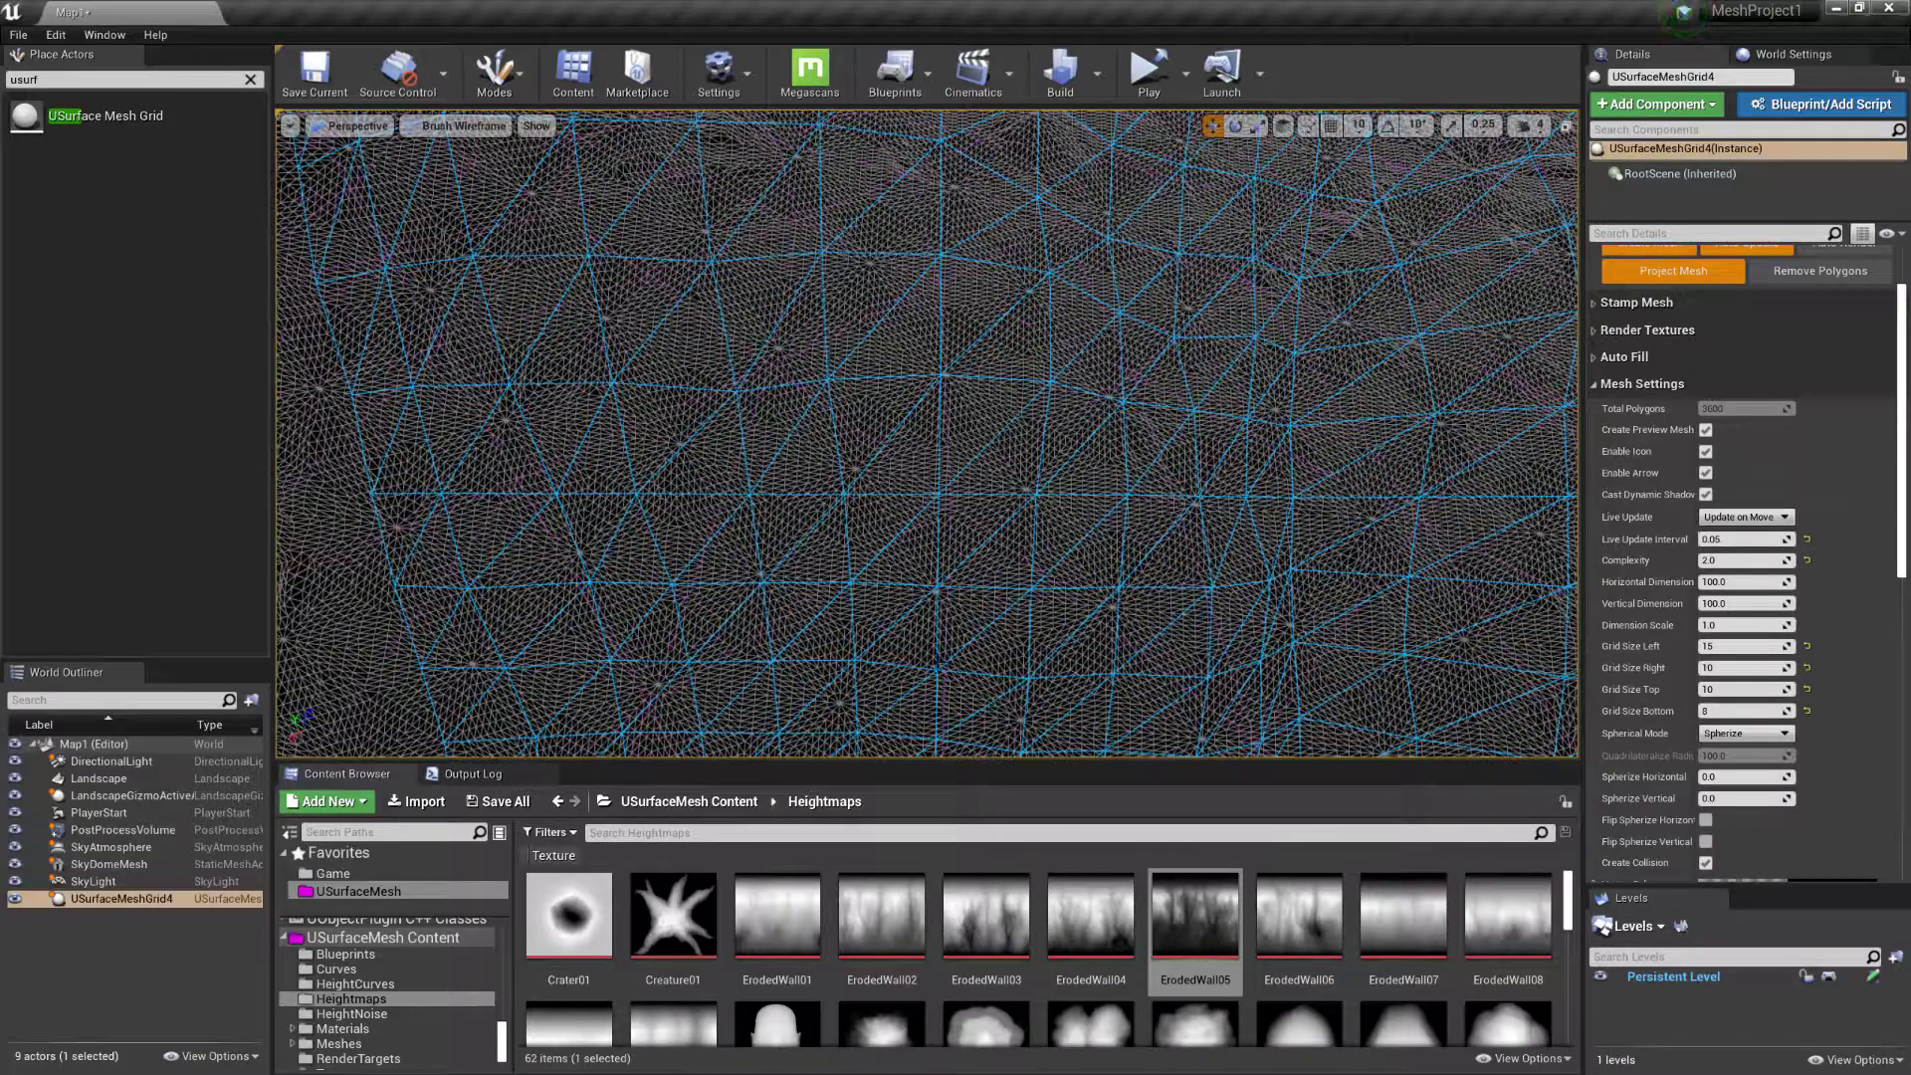
right_drag(934, 557, 939, 467)
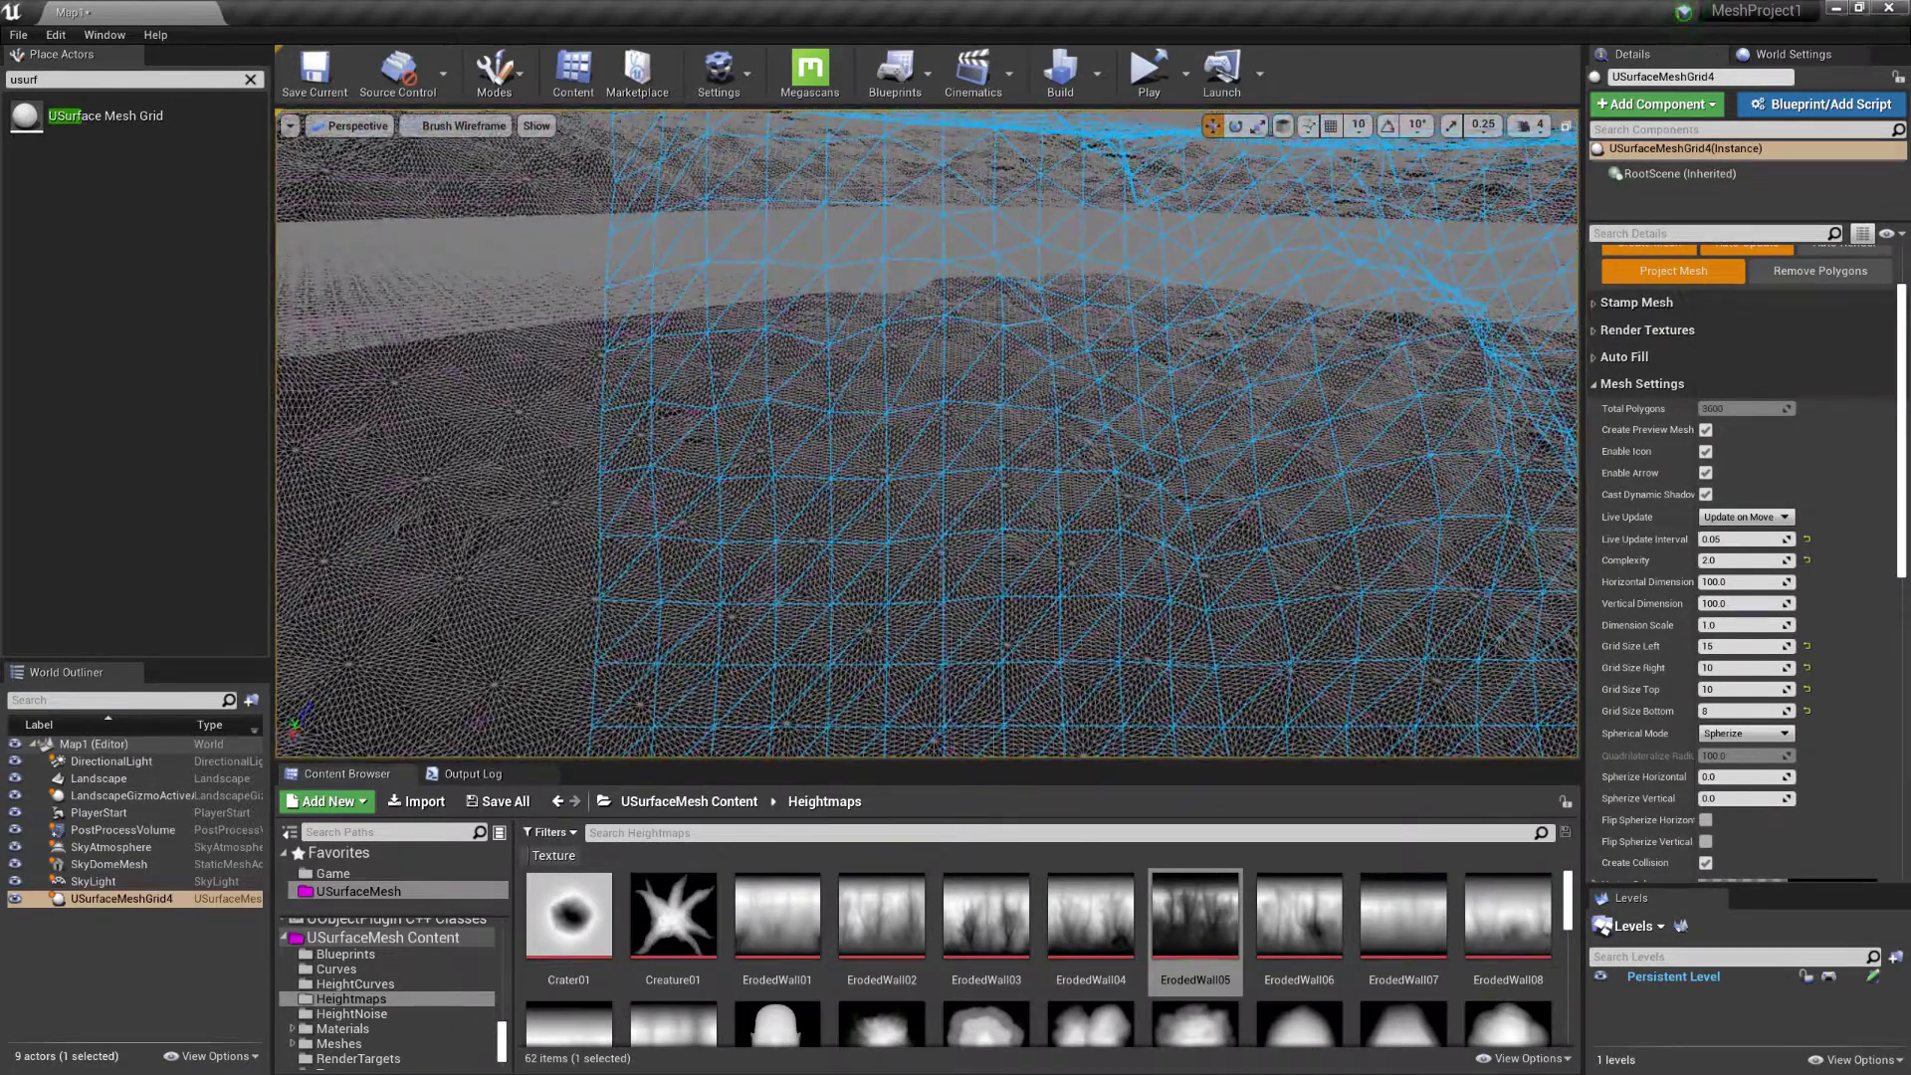
right_drag(939, 468, 980, 476)
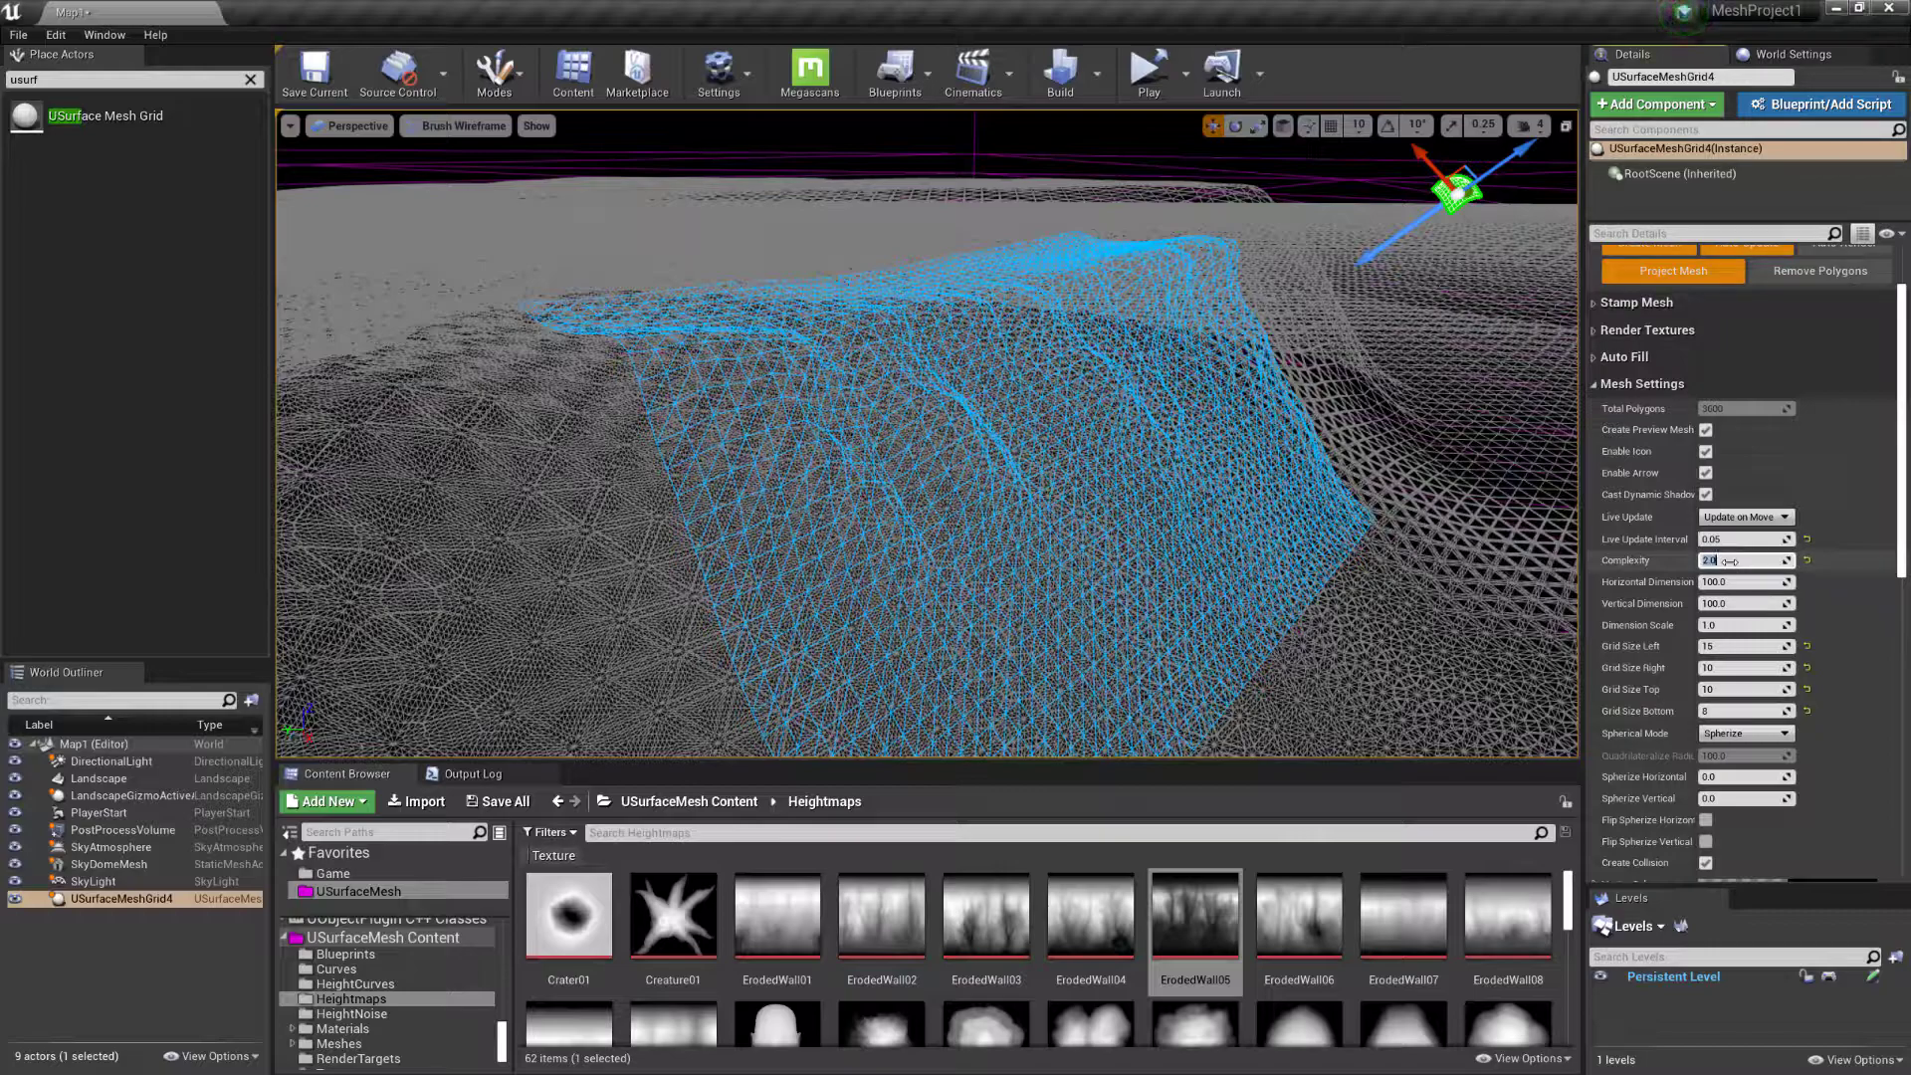
Set the mesh grid's Complexity to 4 and return the viewport to Lit mode
key(Return)
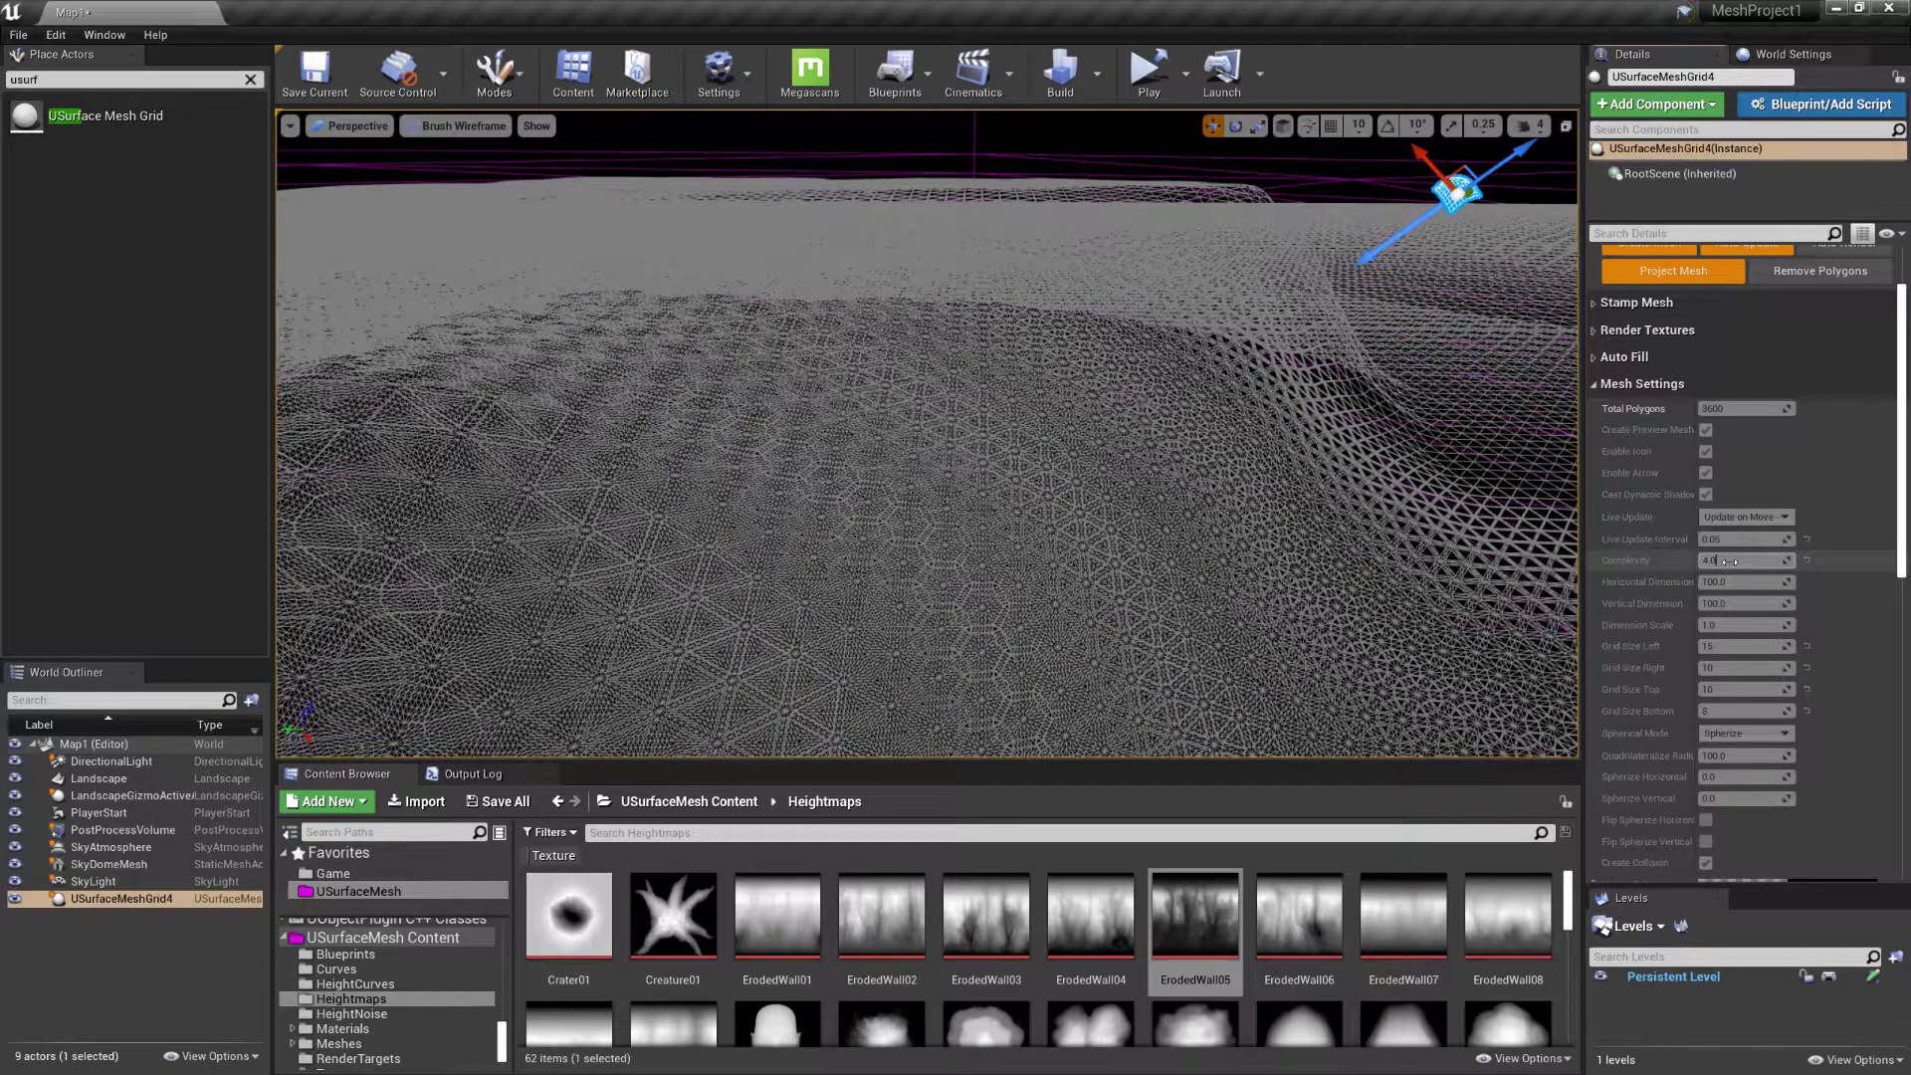
key(alt+4)
right_drag(1086, 433, 1086, 436)
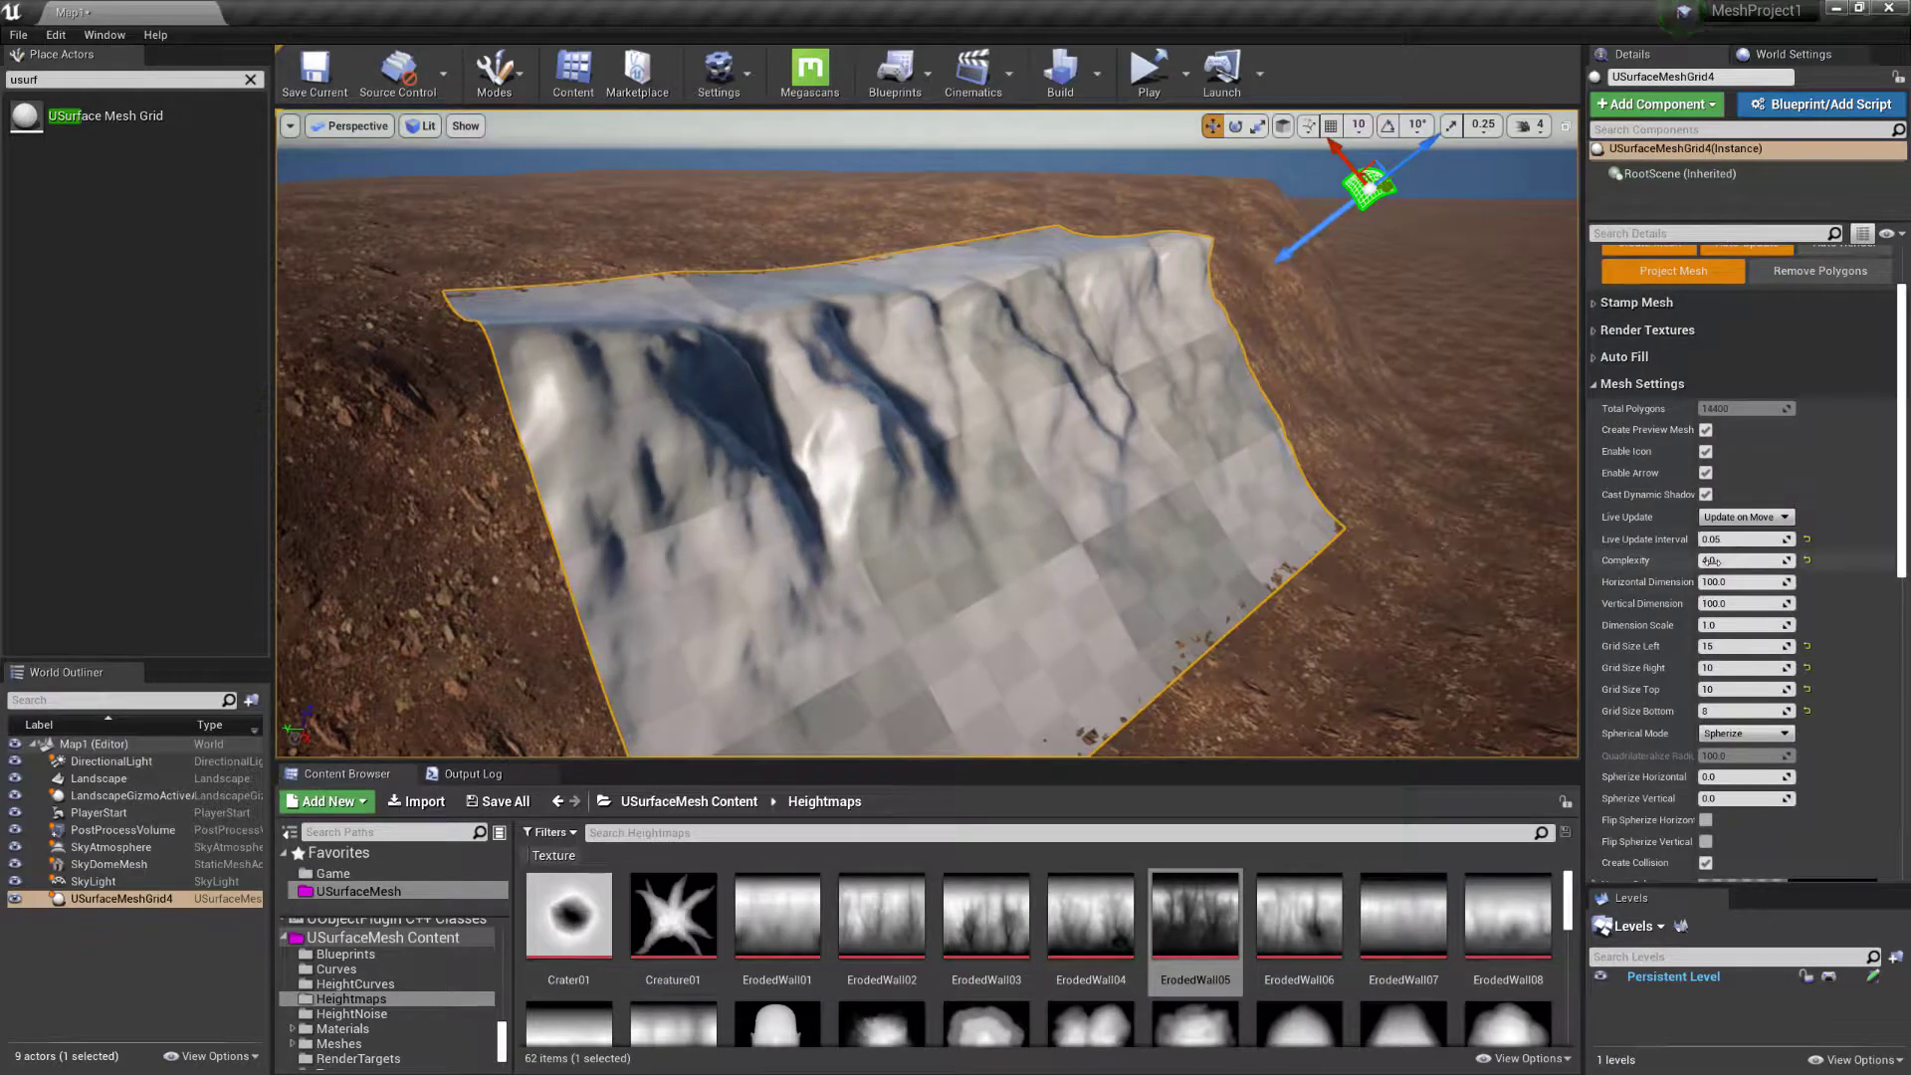
Drop the mesh grid's Complexity to 1 for comparison, and raise it to 5
text(1)
key(Return)
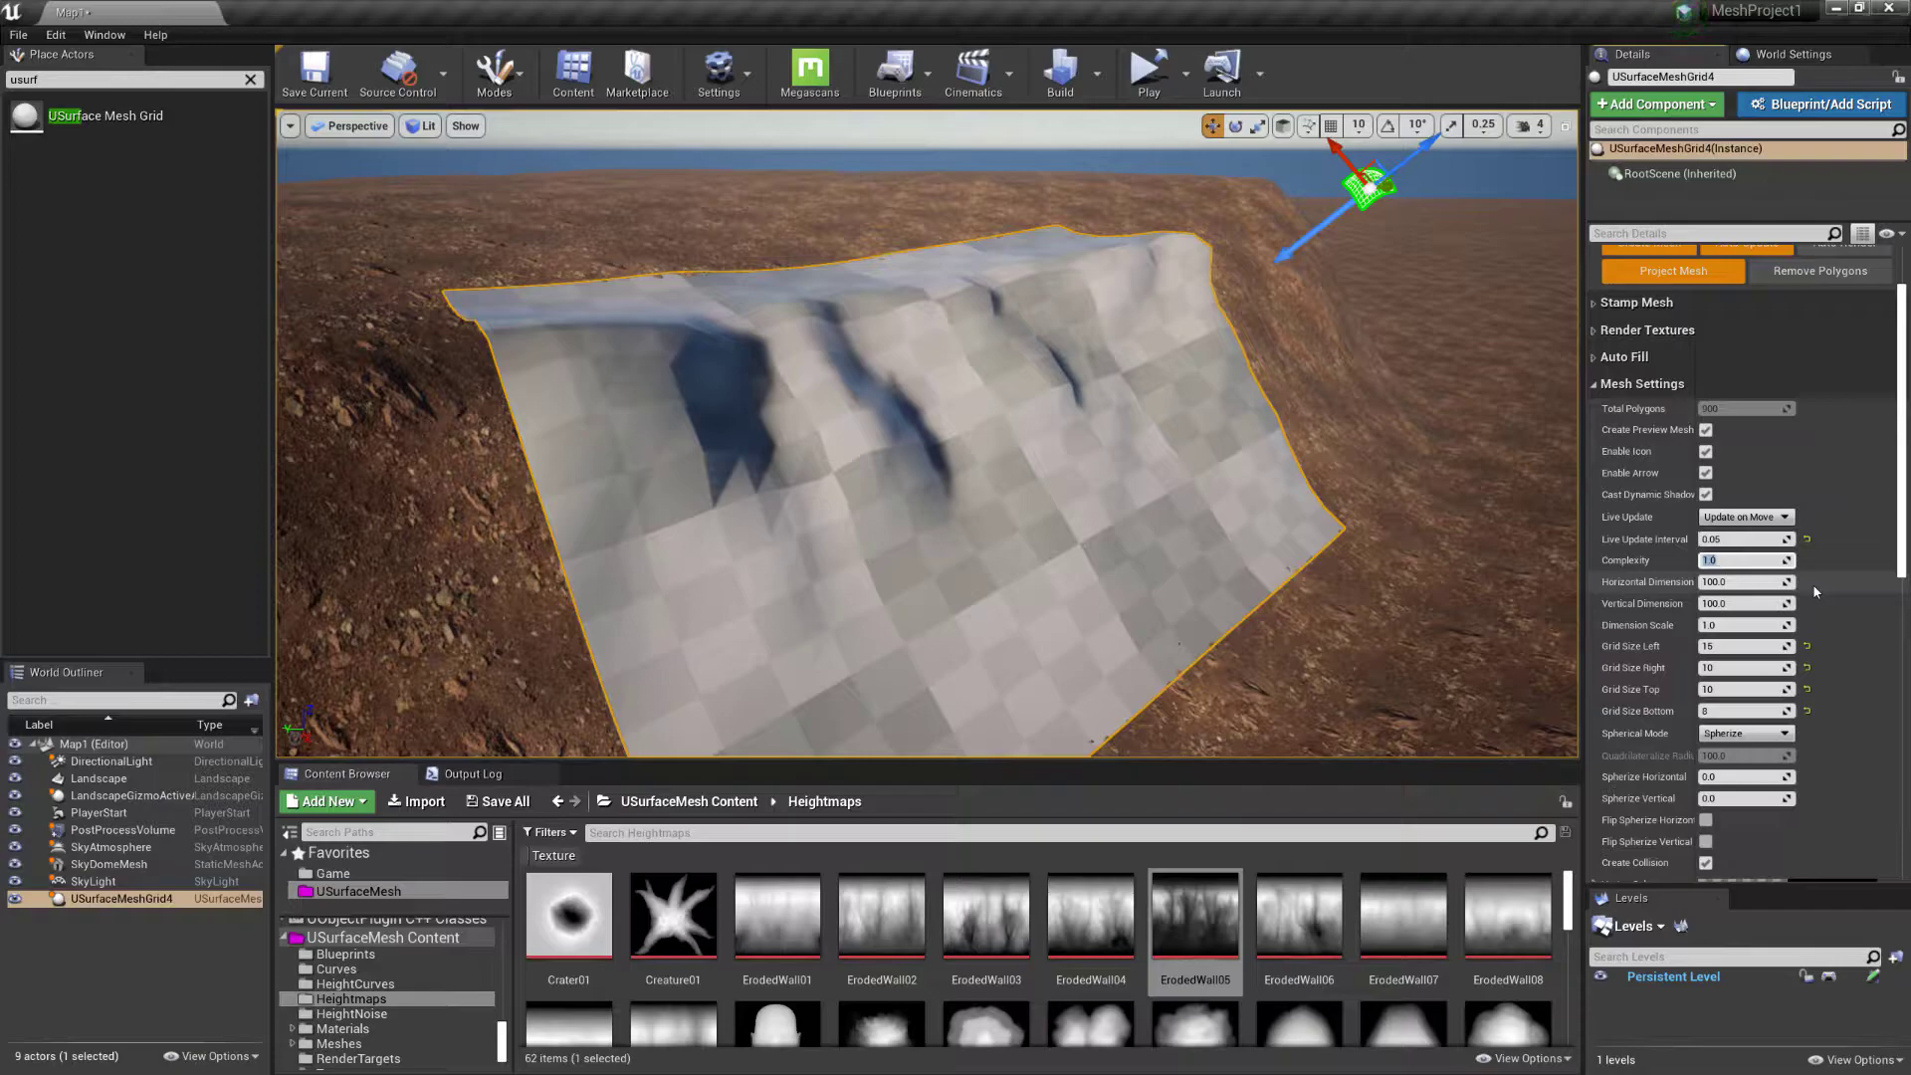
text(5)
key(Return)
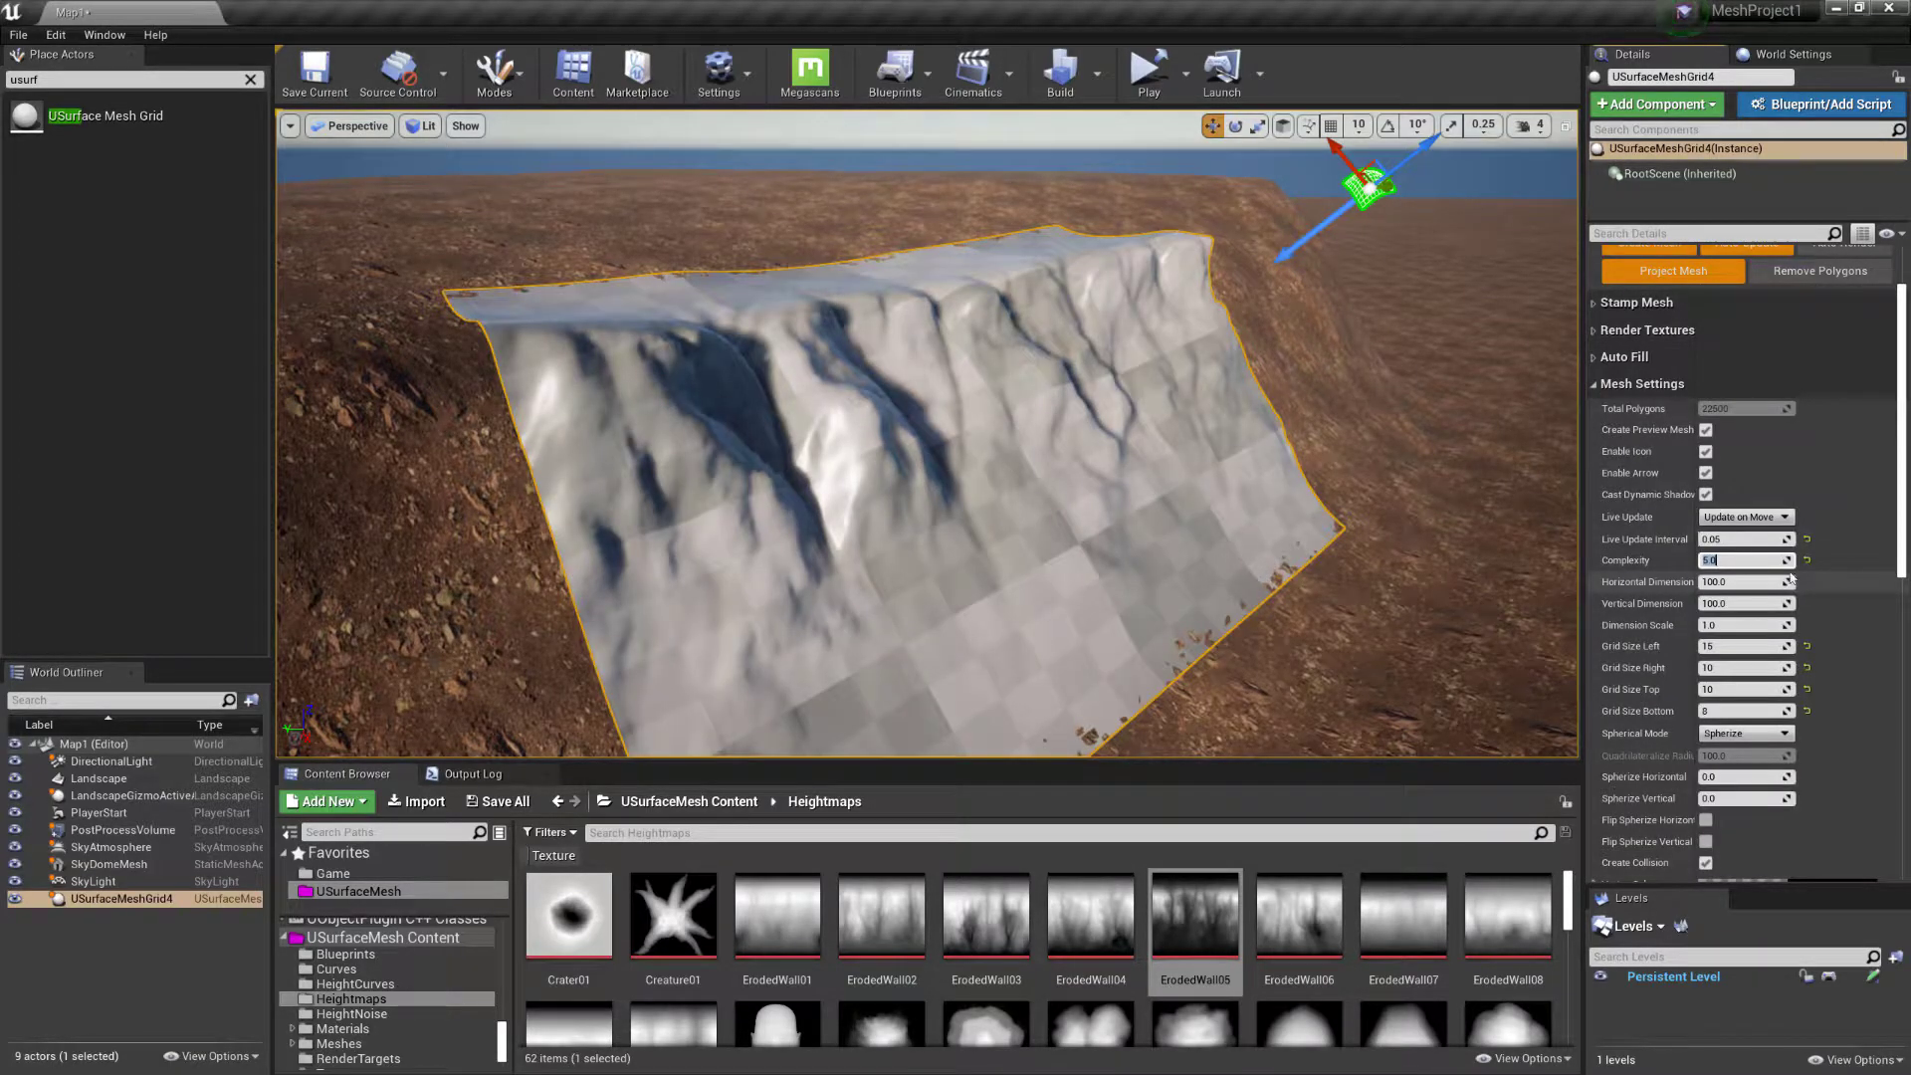
key(d)
right_drag(1039, 406, 963, 405)
key(a)
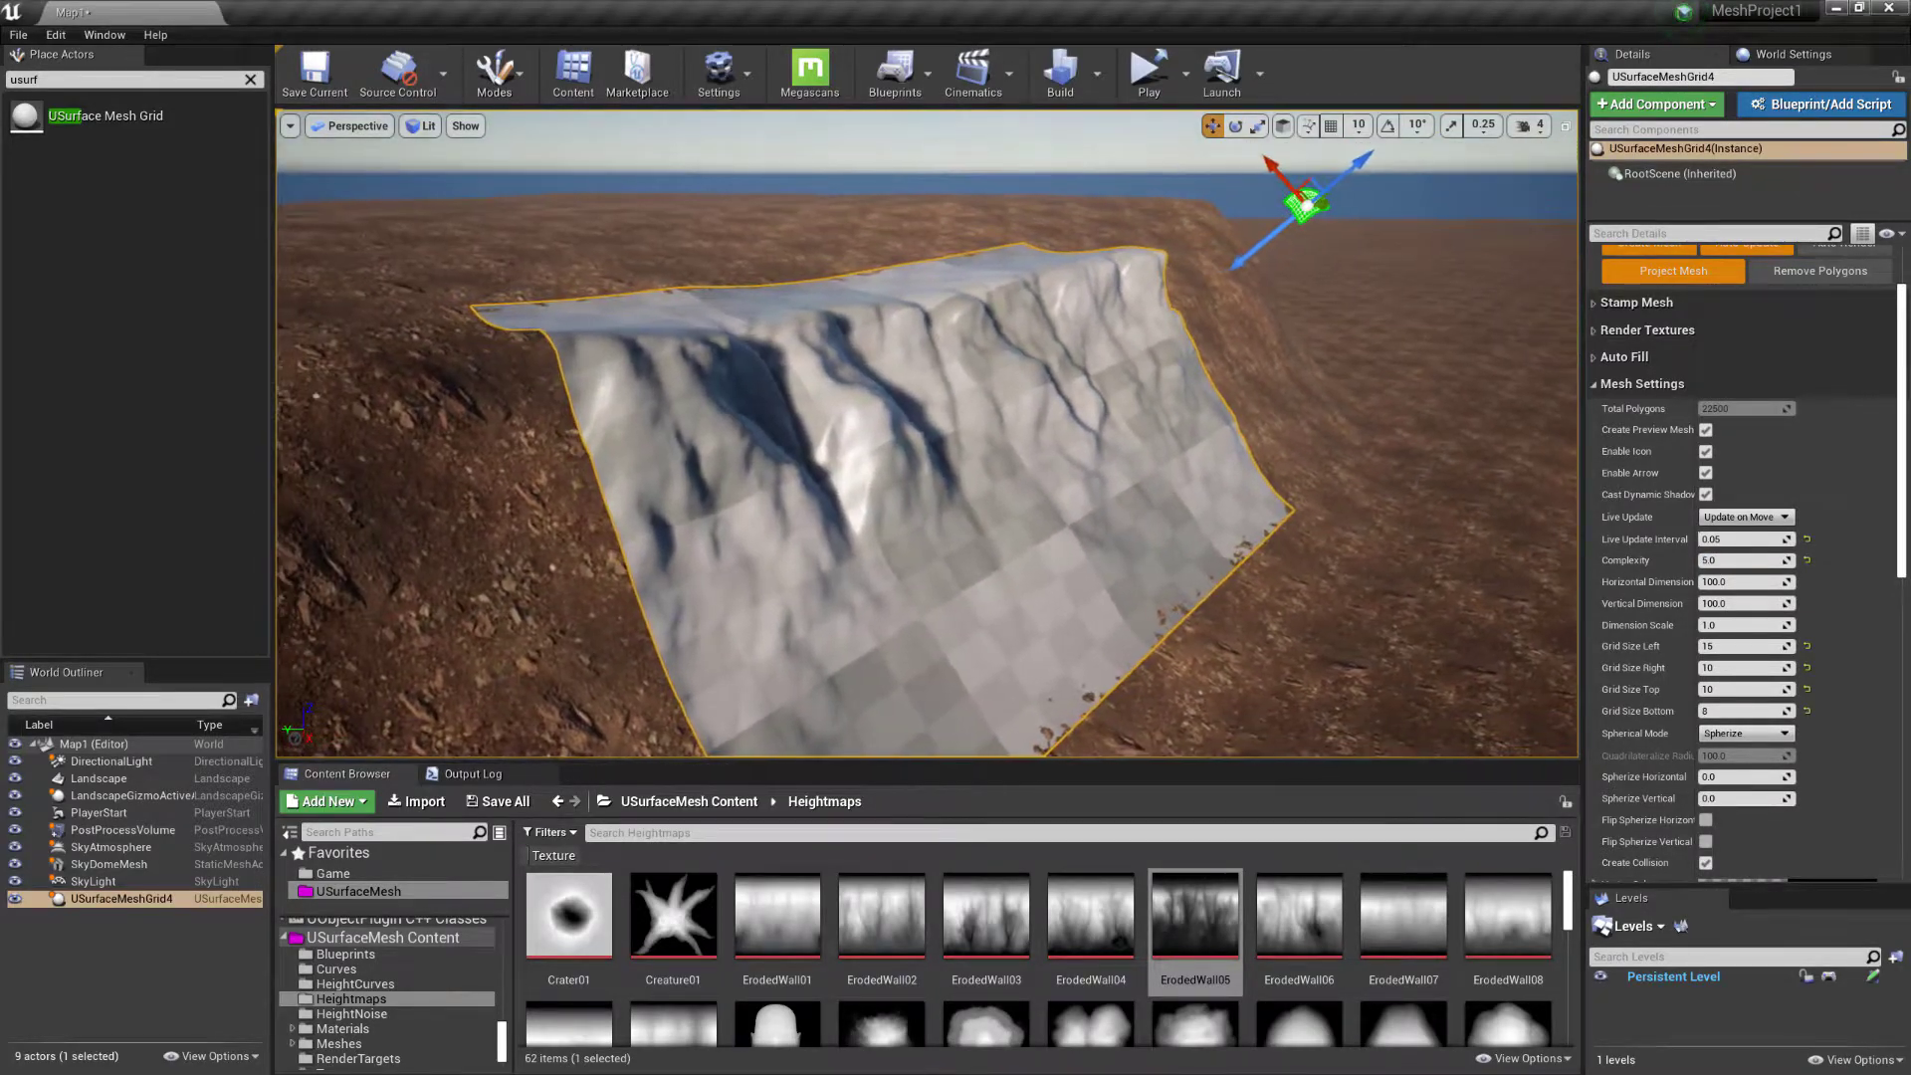
Inspect the eroded wall from the side and collapse the Mesh Settings and Height groups
key(a)
right_drag(572, 363, 781, 388)
scroll(1604, 630, up, 4)
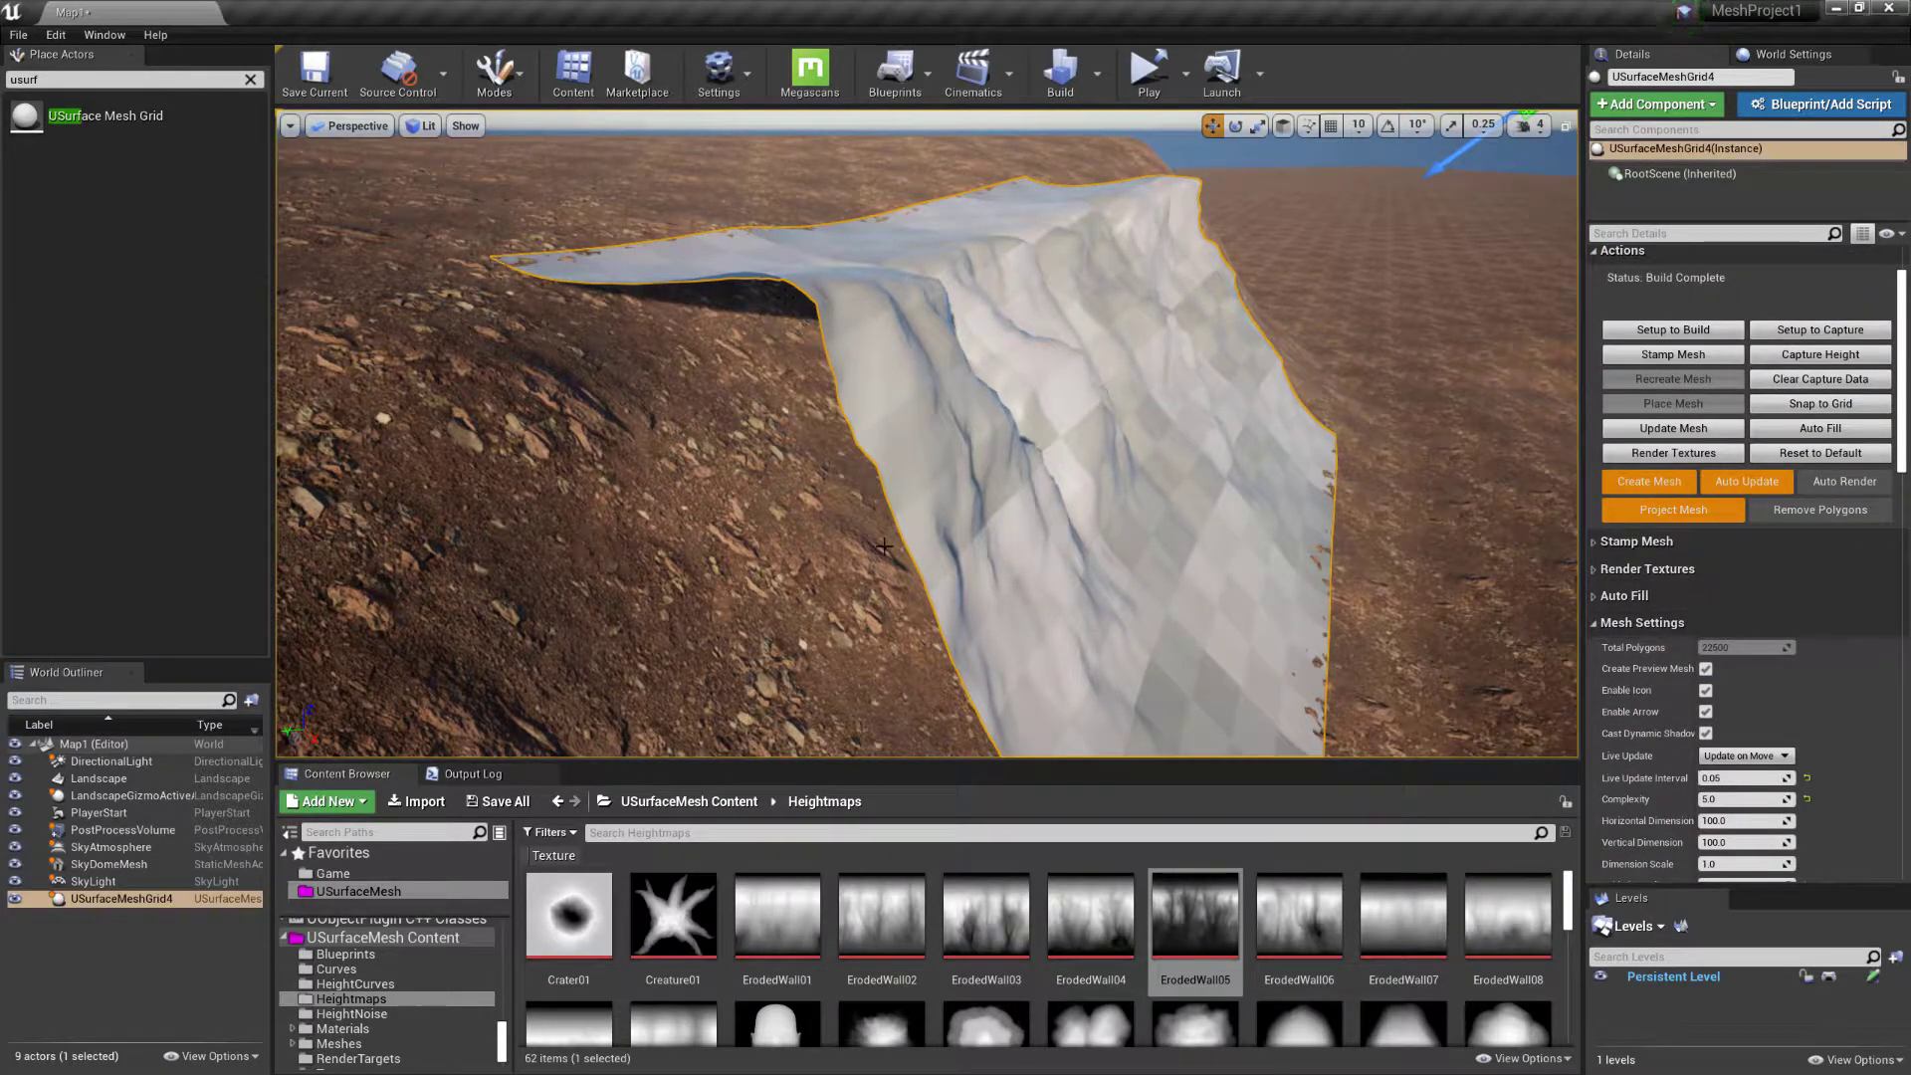
click(1596, 625)
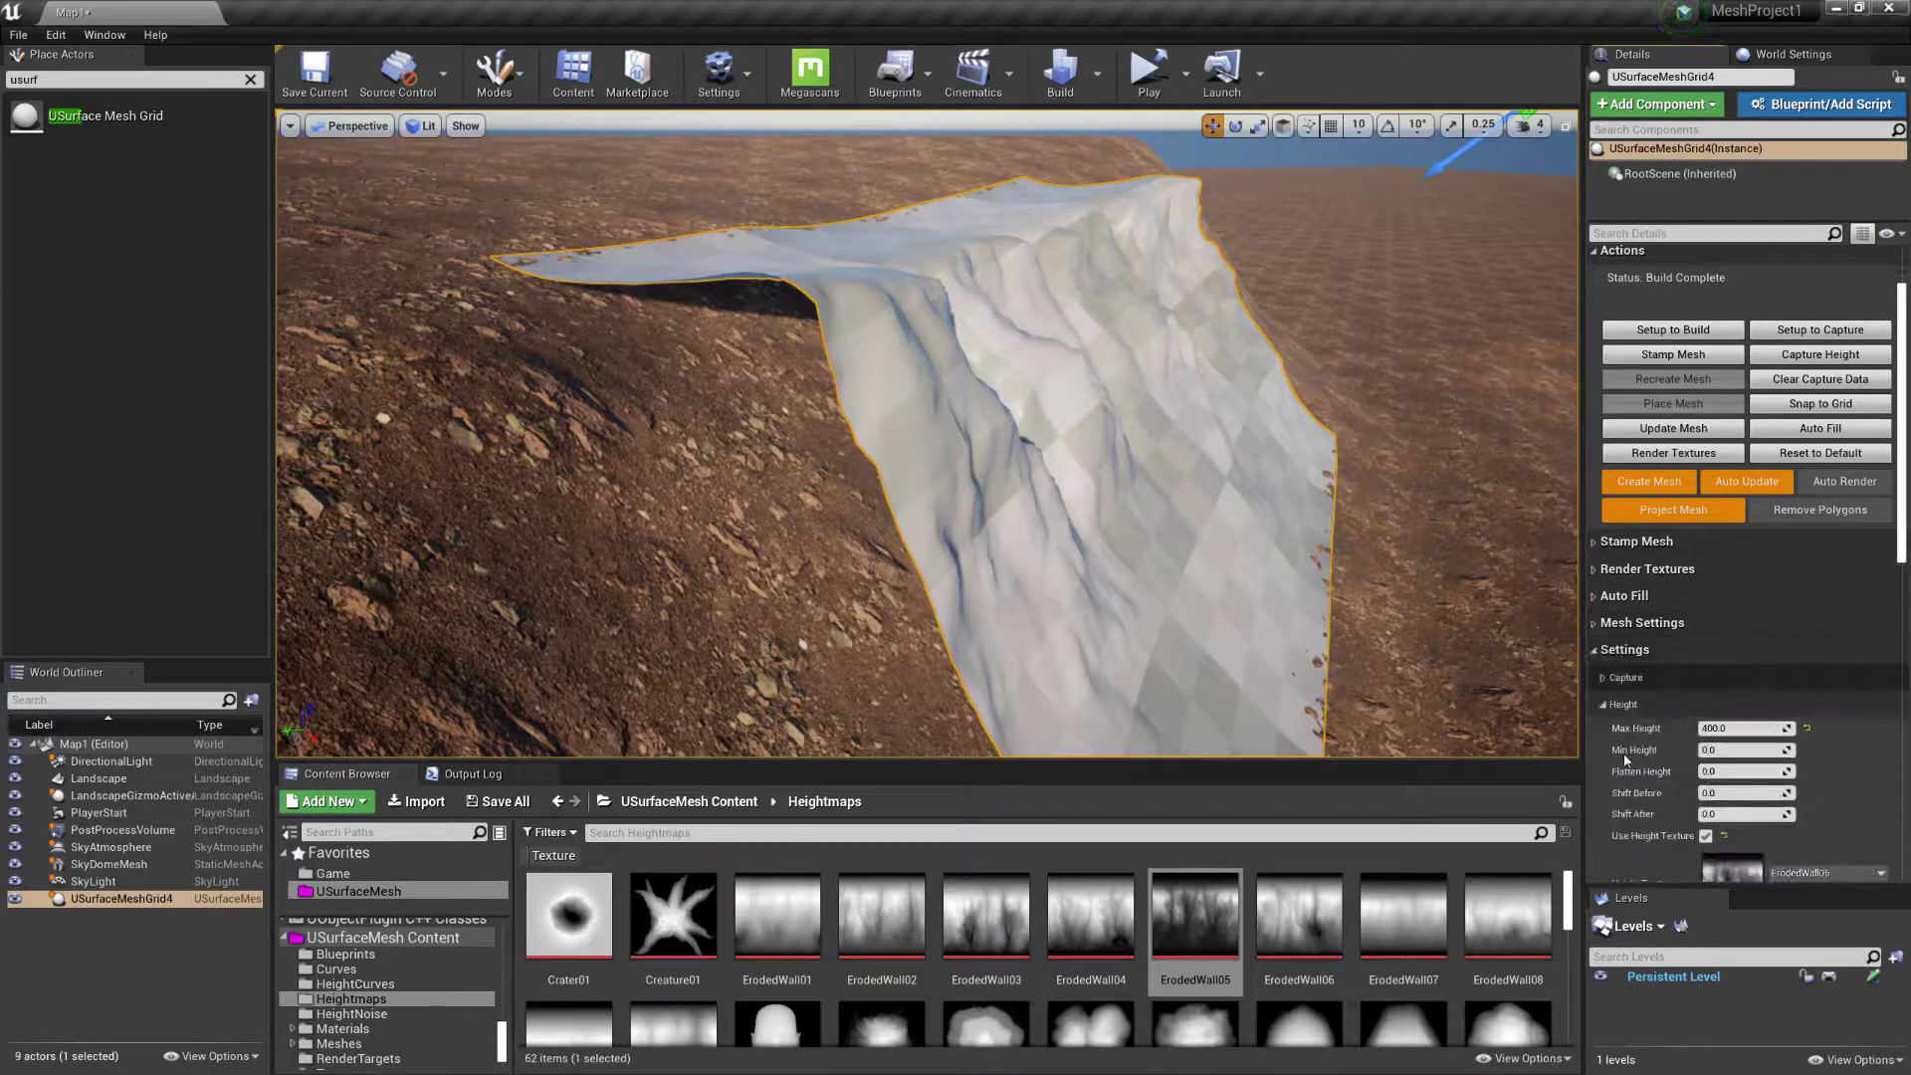
scroll(1631, 776, down, 3)
scroll(1698, 709, down, 3)
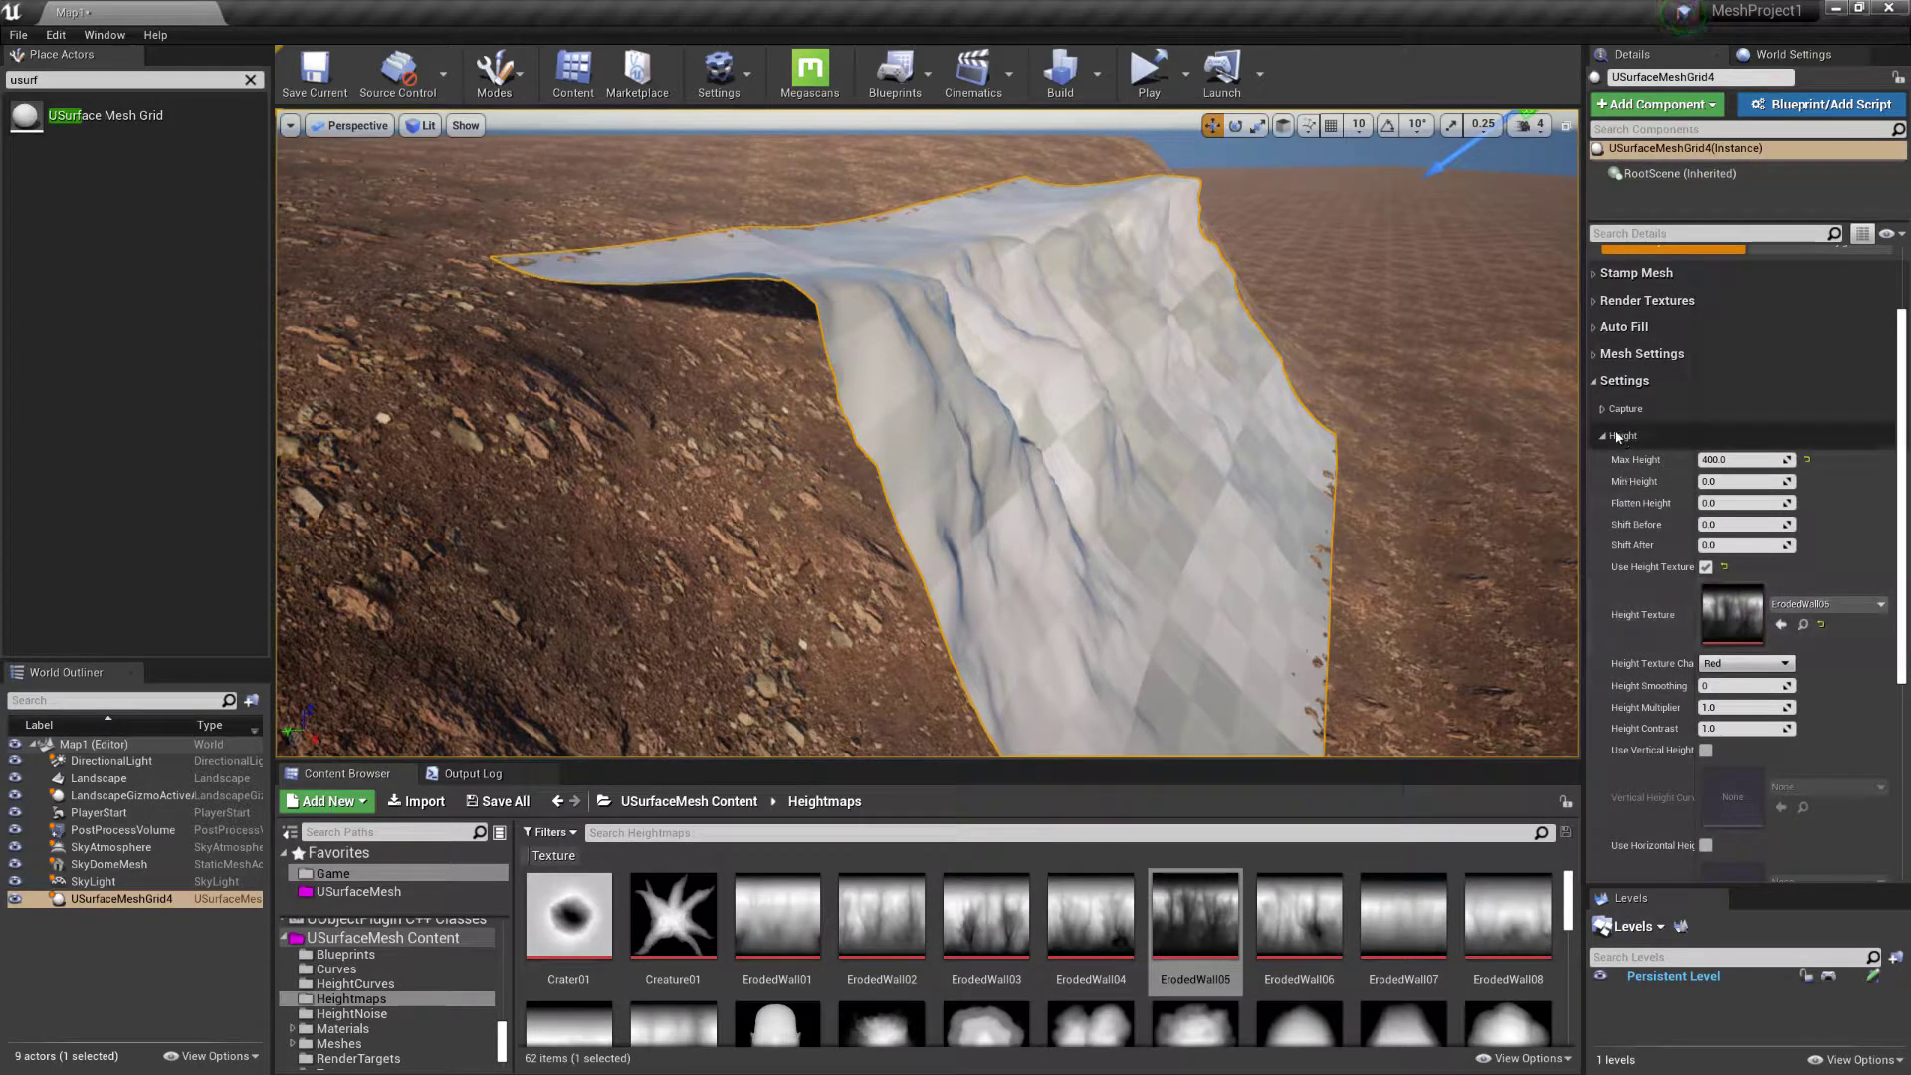
right_drag(1356, 455, 1175, 456)
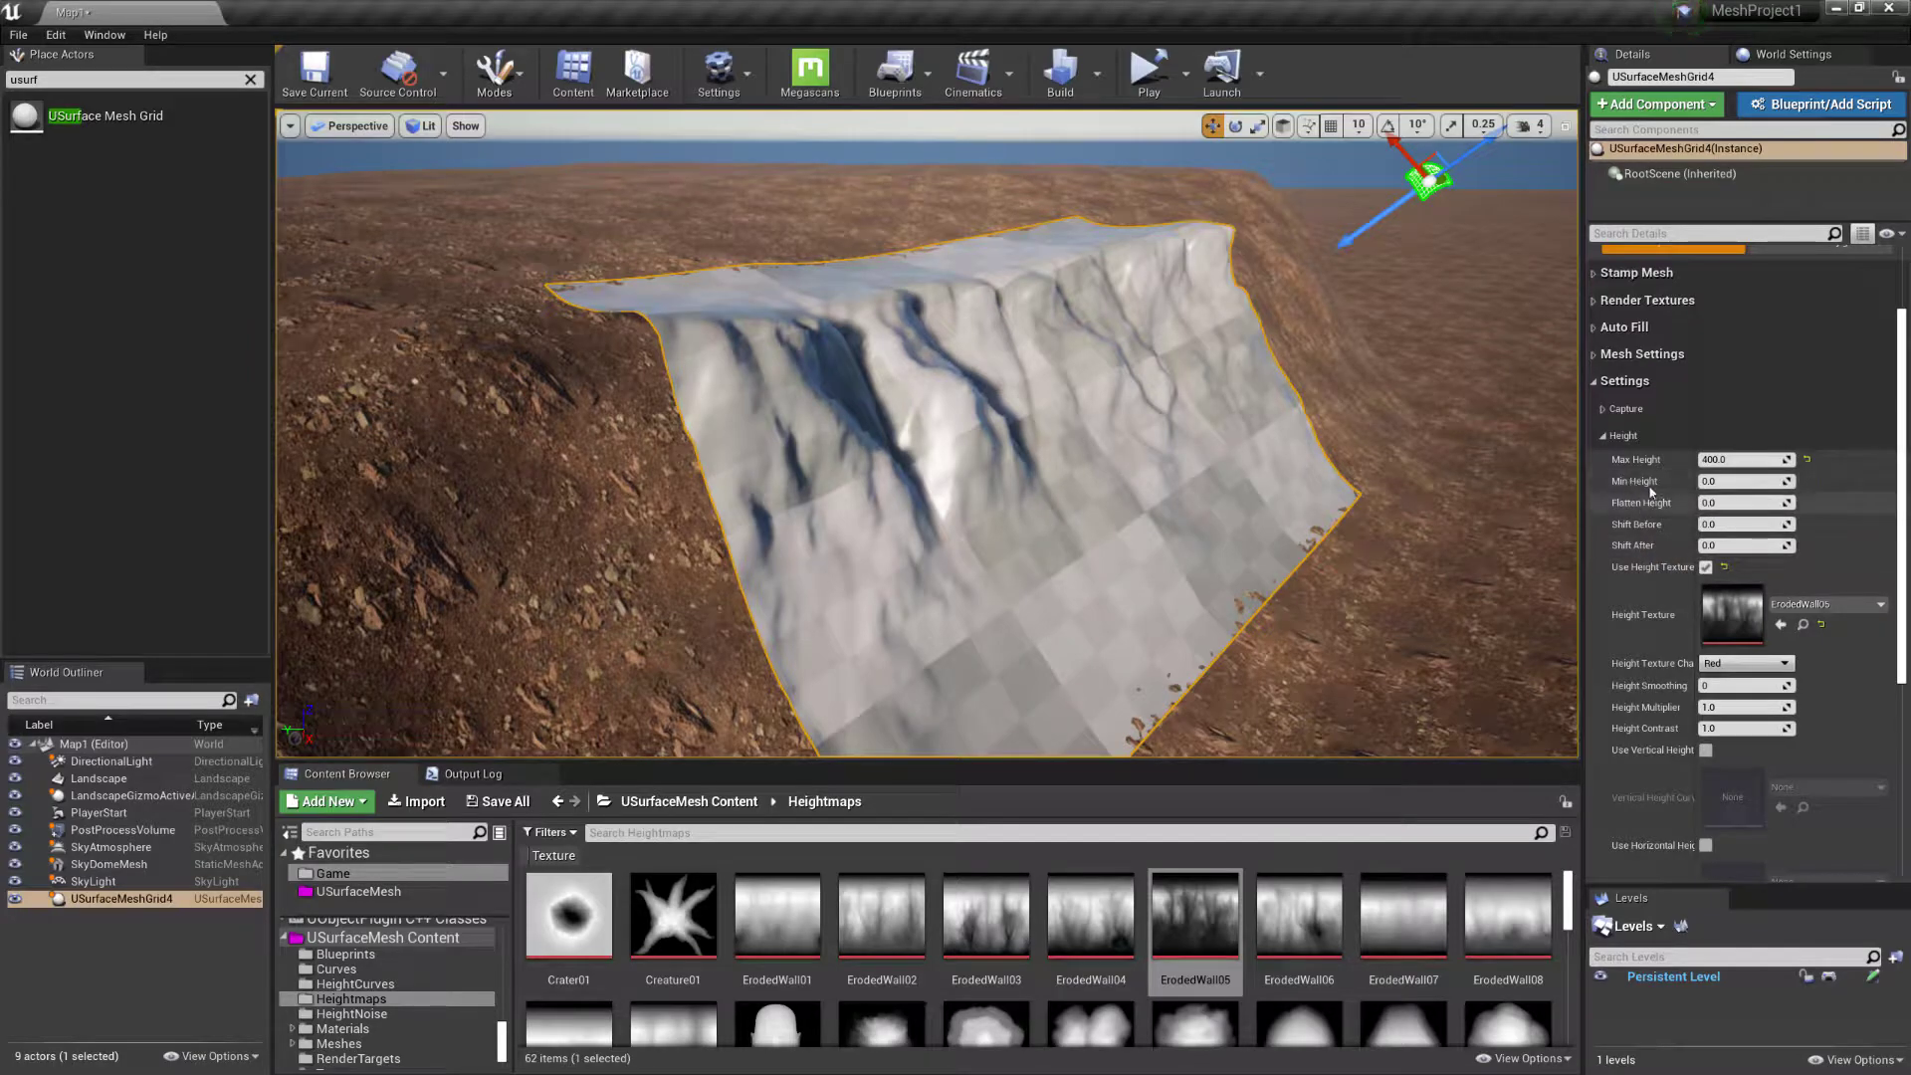
click(1605, 441)
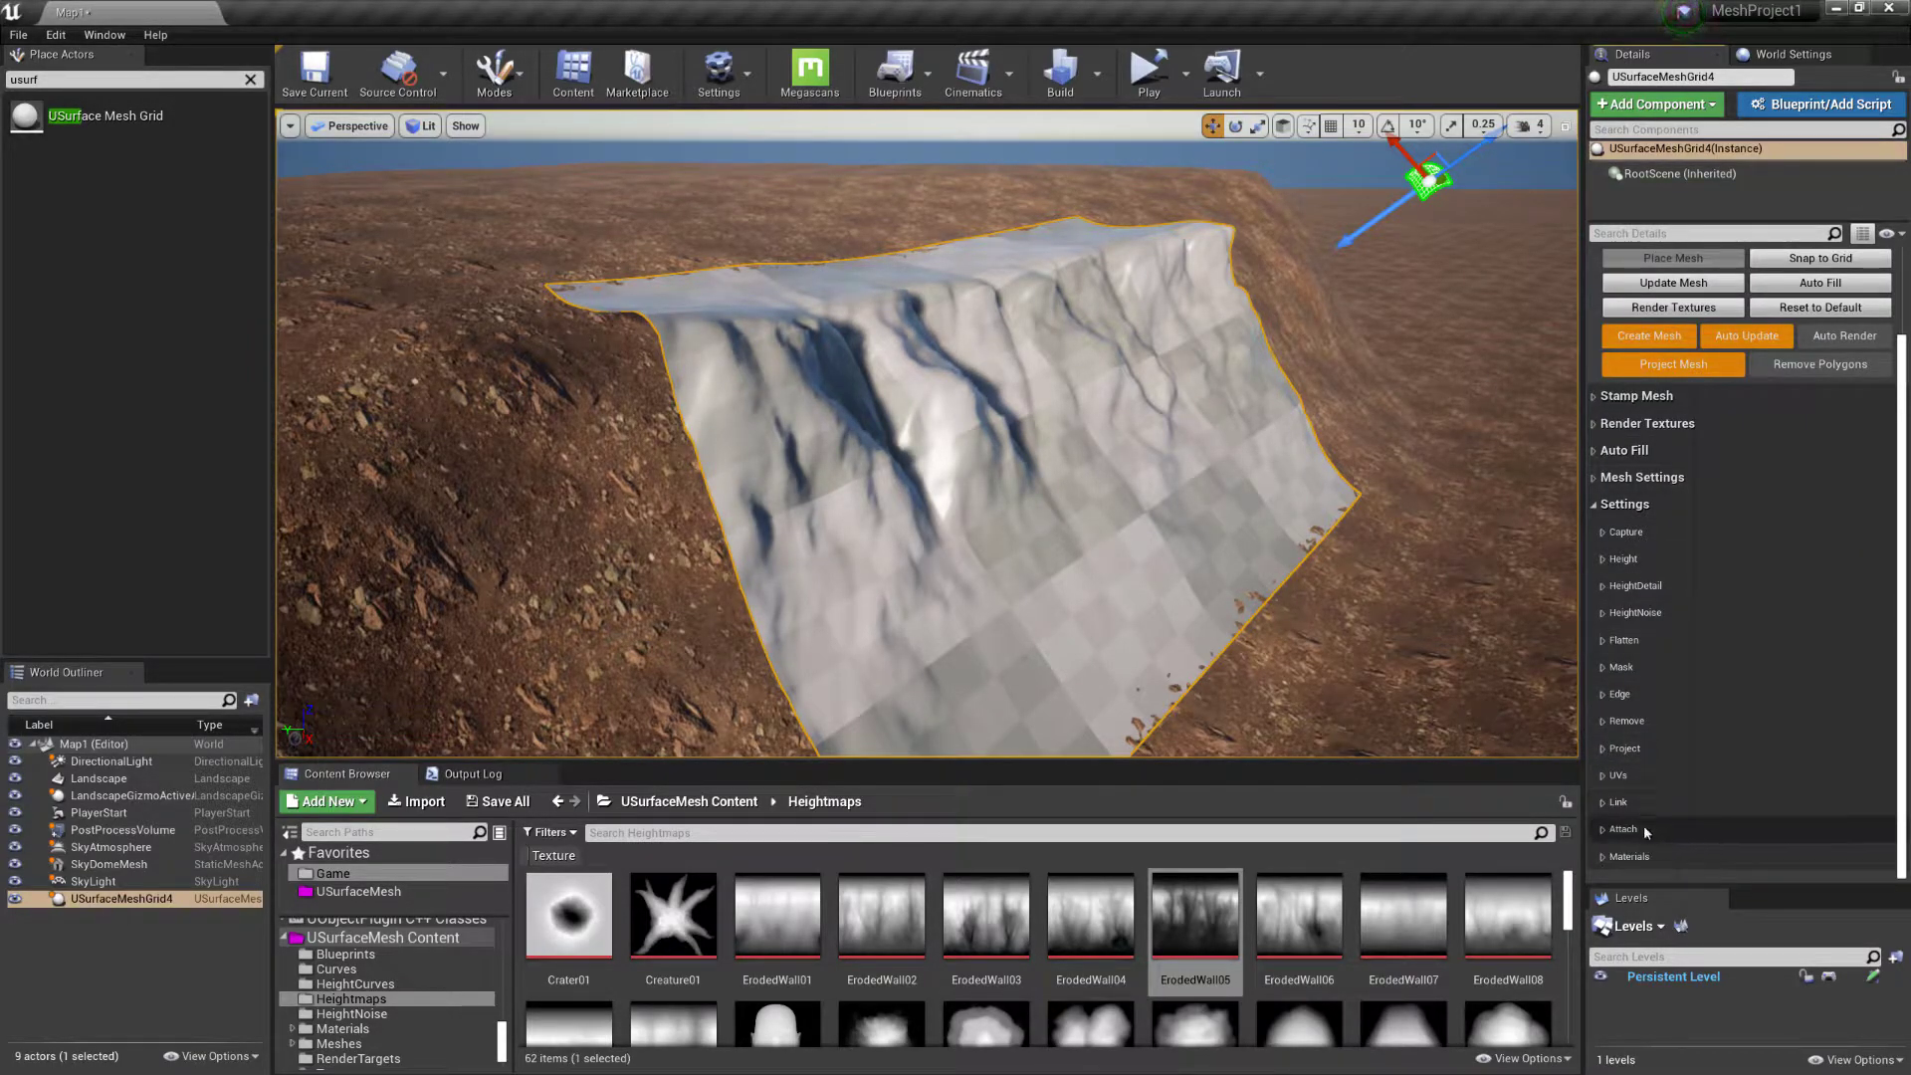
Expand the Flatten settings group and widen the property name column to read its labels
click(1605, 642)
scroll(1604, 657, down, 5)
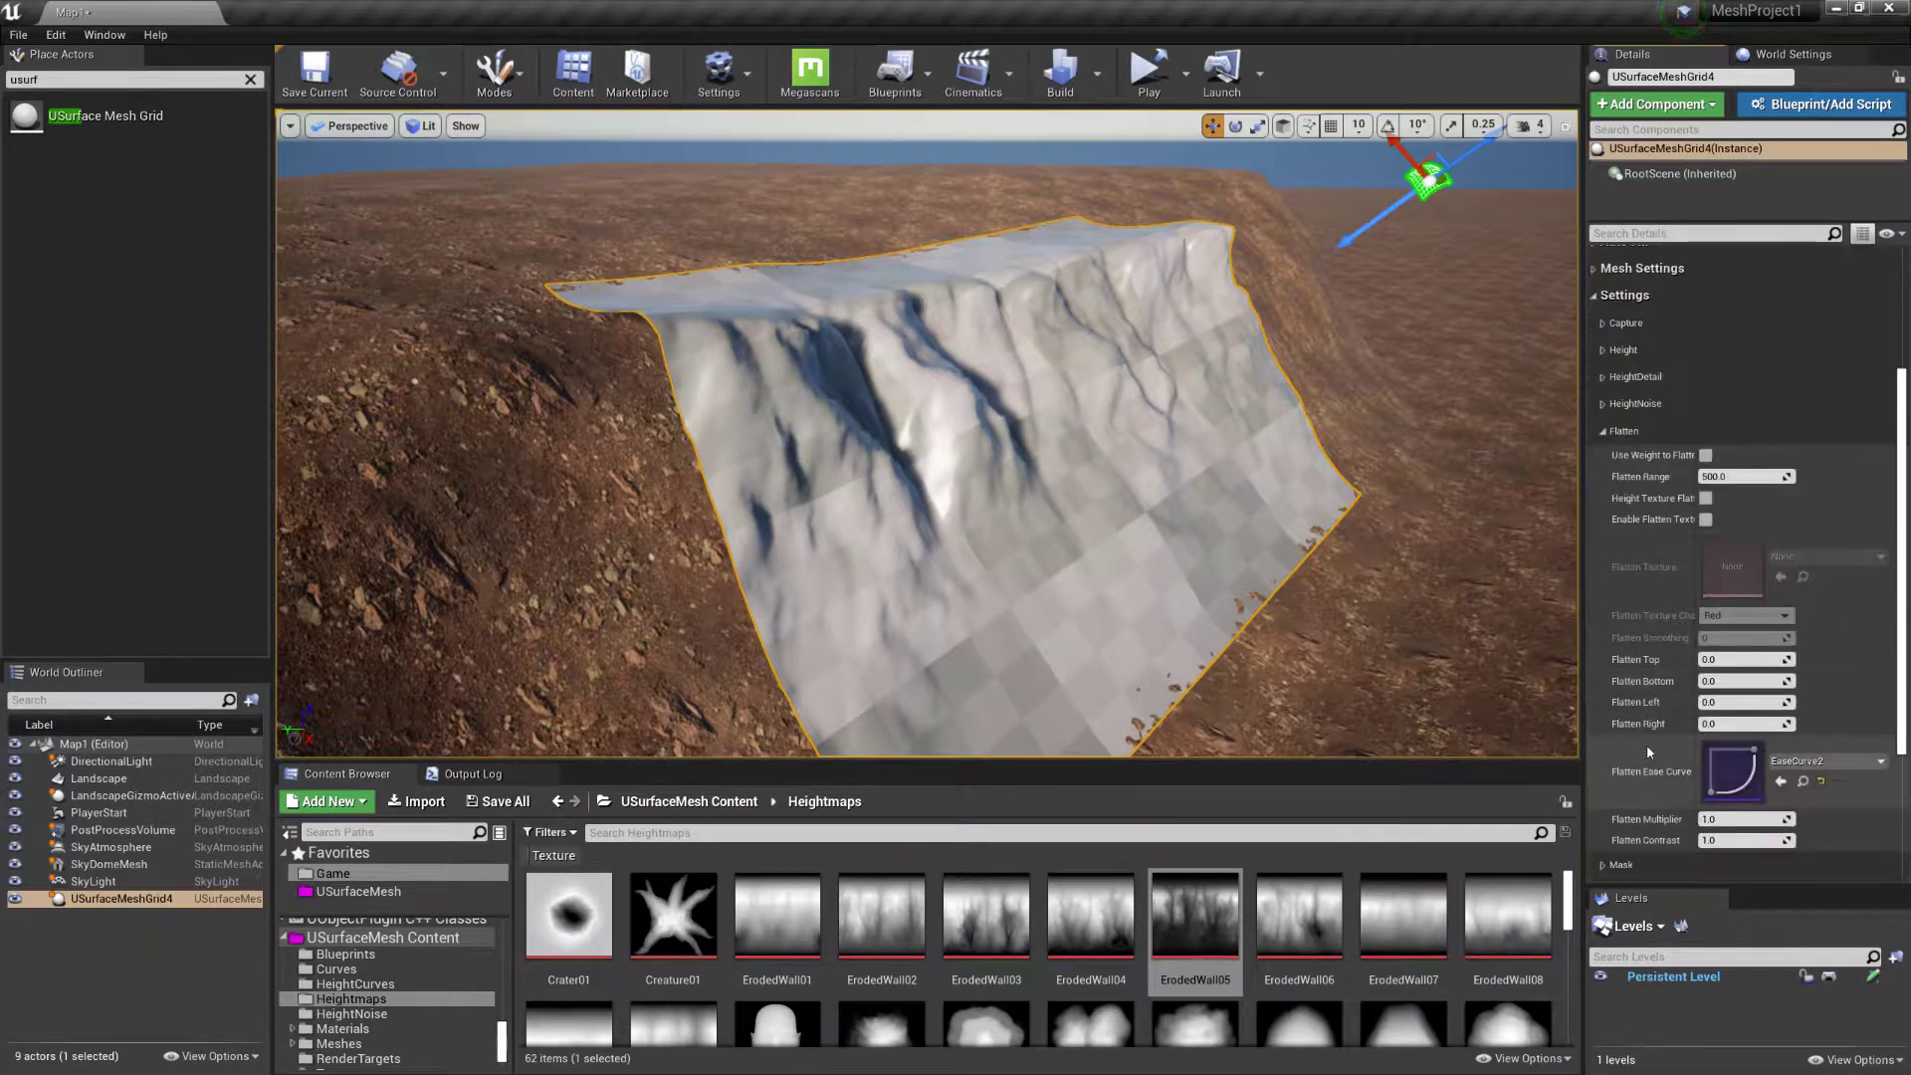
drag(1696, 678, 1704, 678)
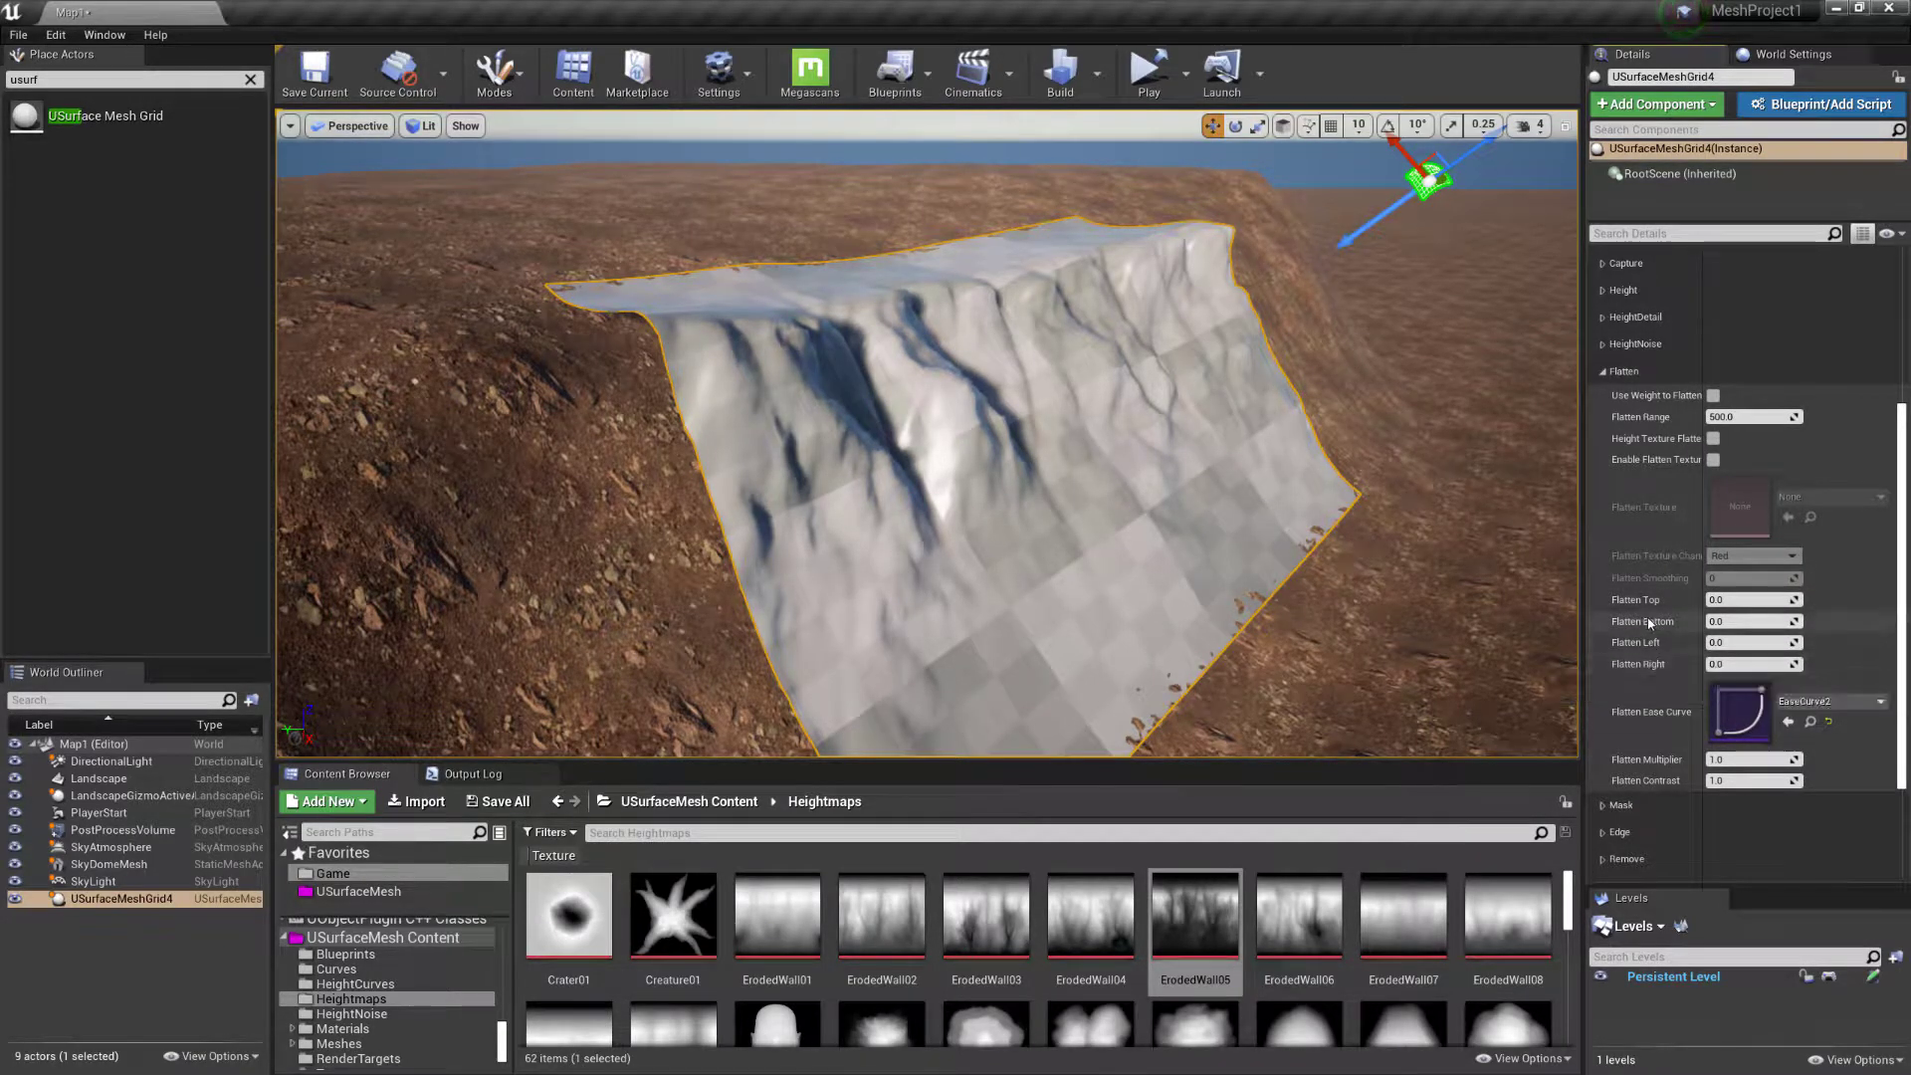
Turn off Create Mesh to check the grid's labelled sides, and turn it back on
right_drag(1023, 400, 1070, 408)
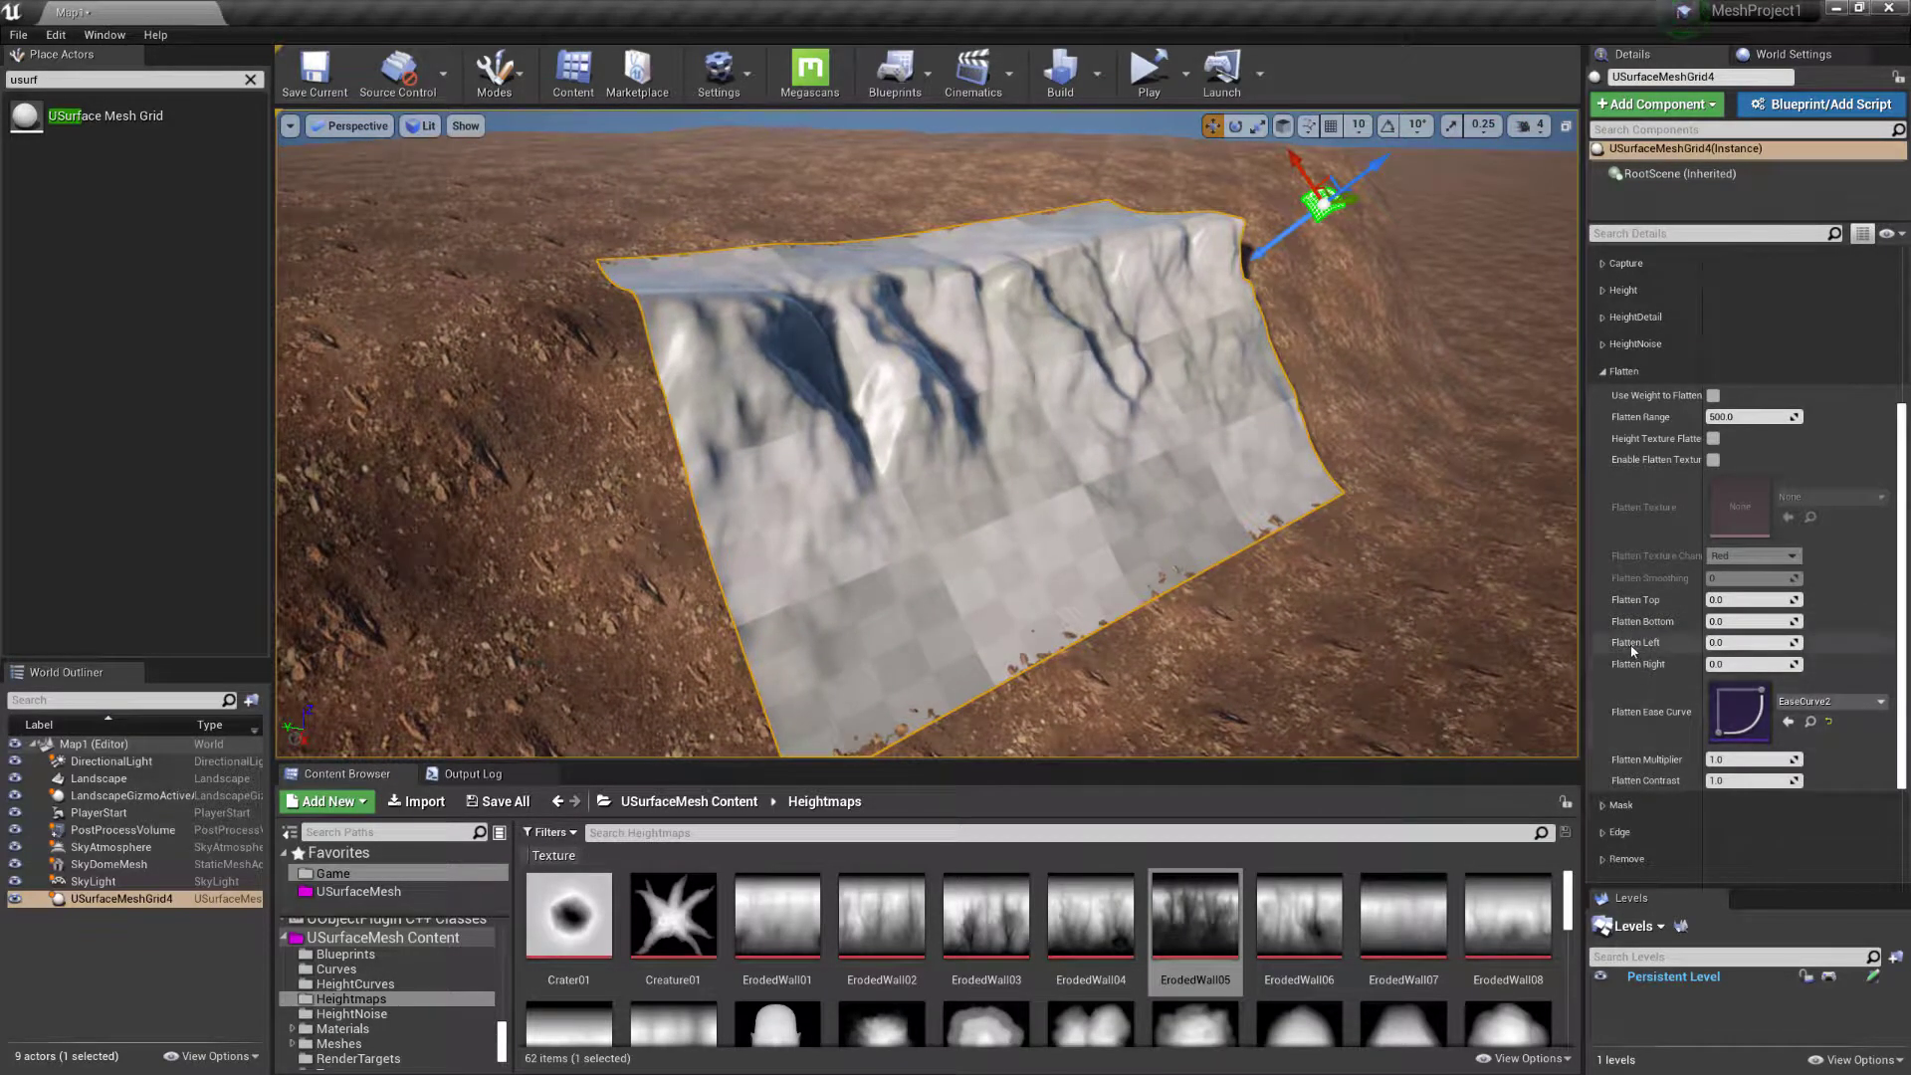
mouse_move(1189, 436)
right_down()
mouse_move(1145, 438)
mouse_move(1185, 432)
right_up()
key(s)
right_drag(1394, 568, 1407, 563)
scroll(1685, 508, up, 4)
scroll(1693, 537, up, 4)
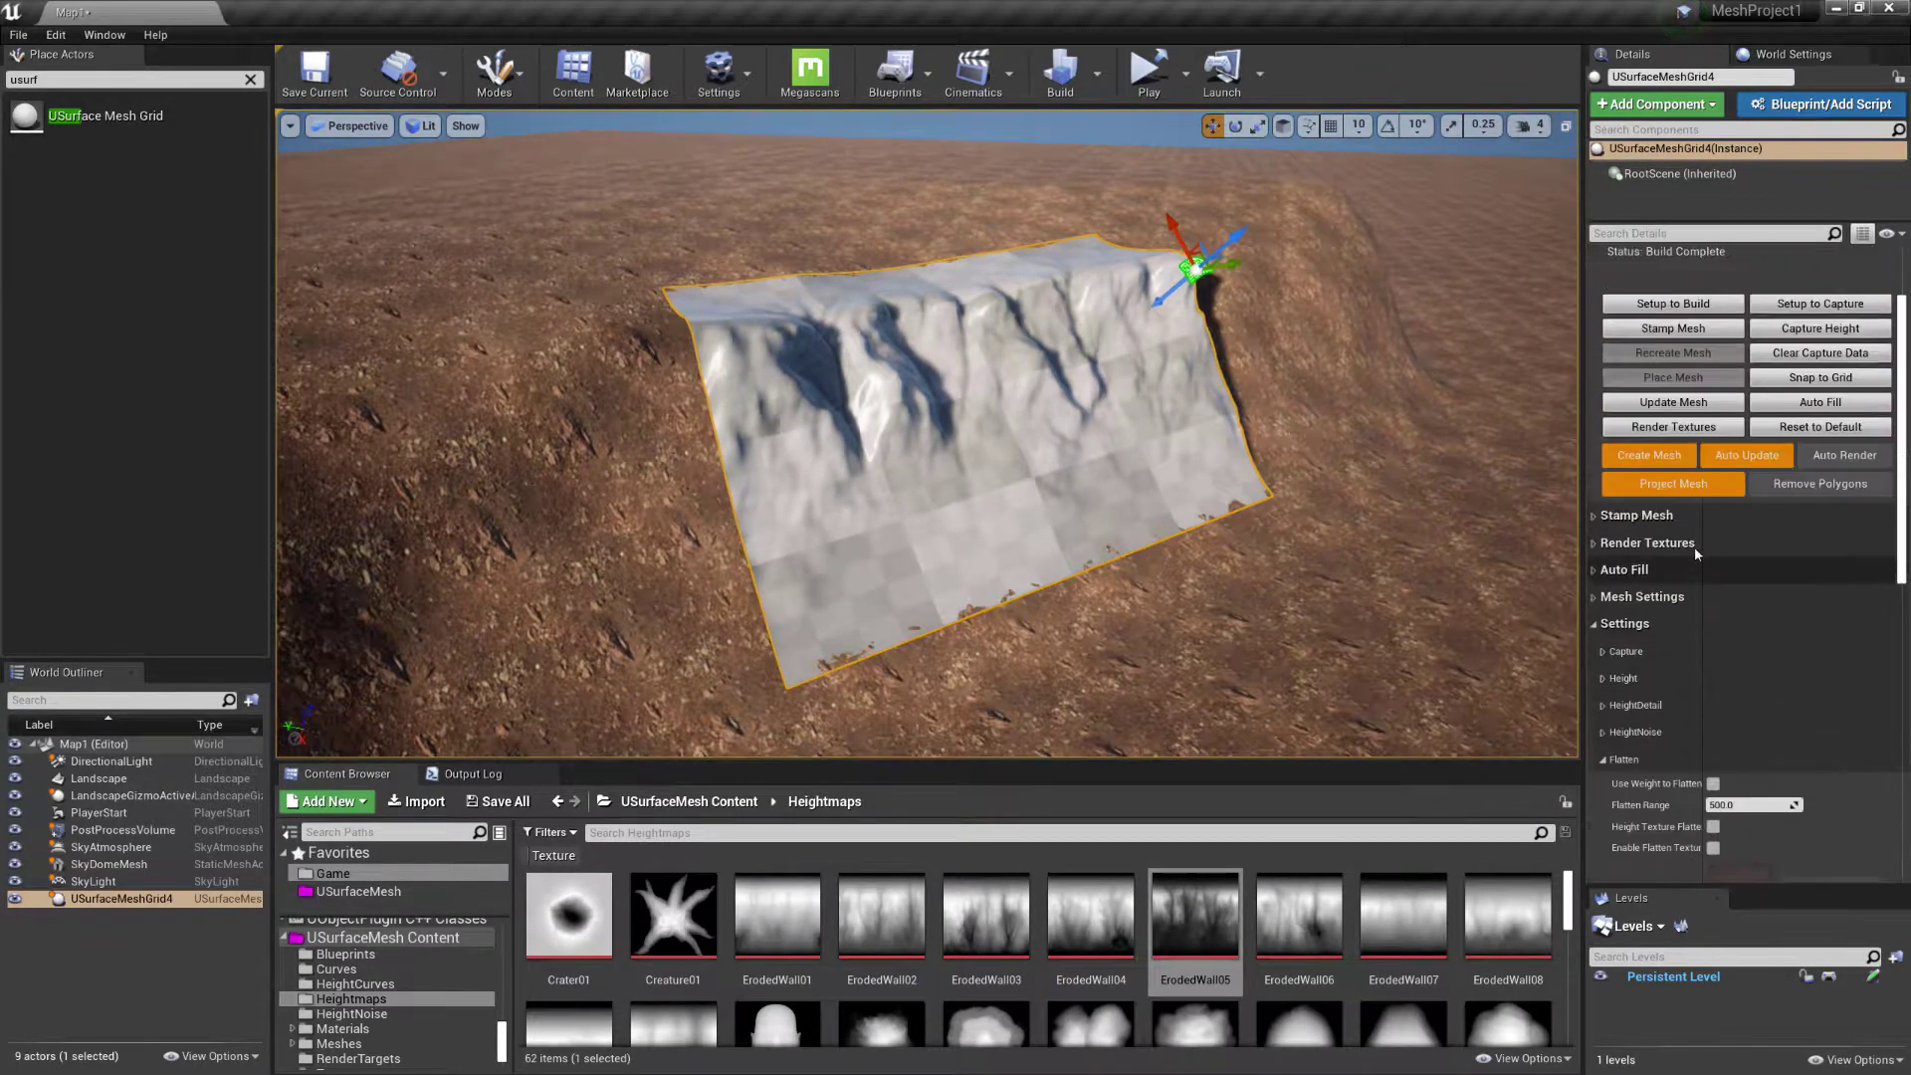
click(1651, 456)
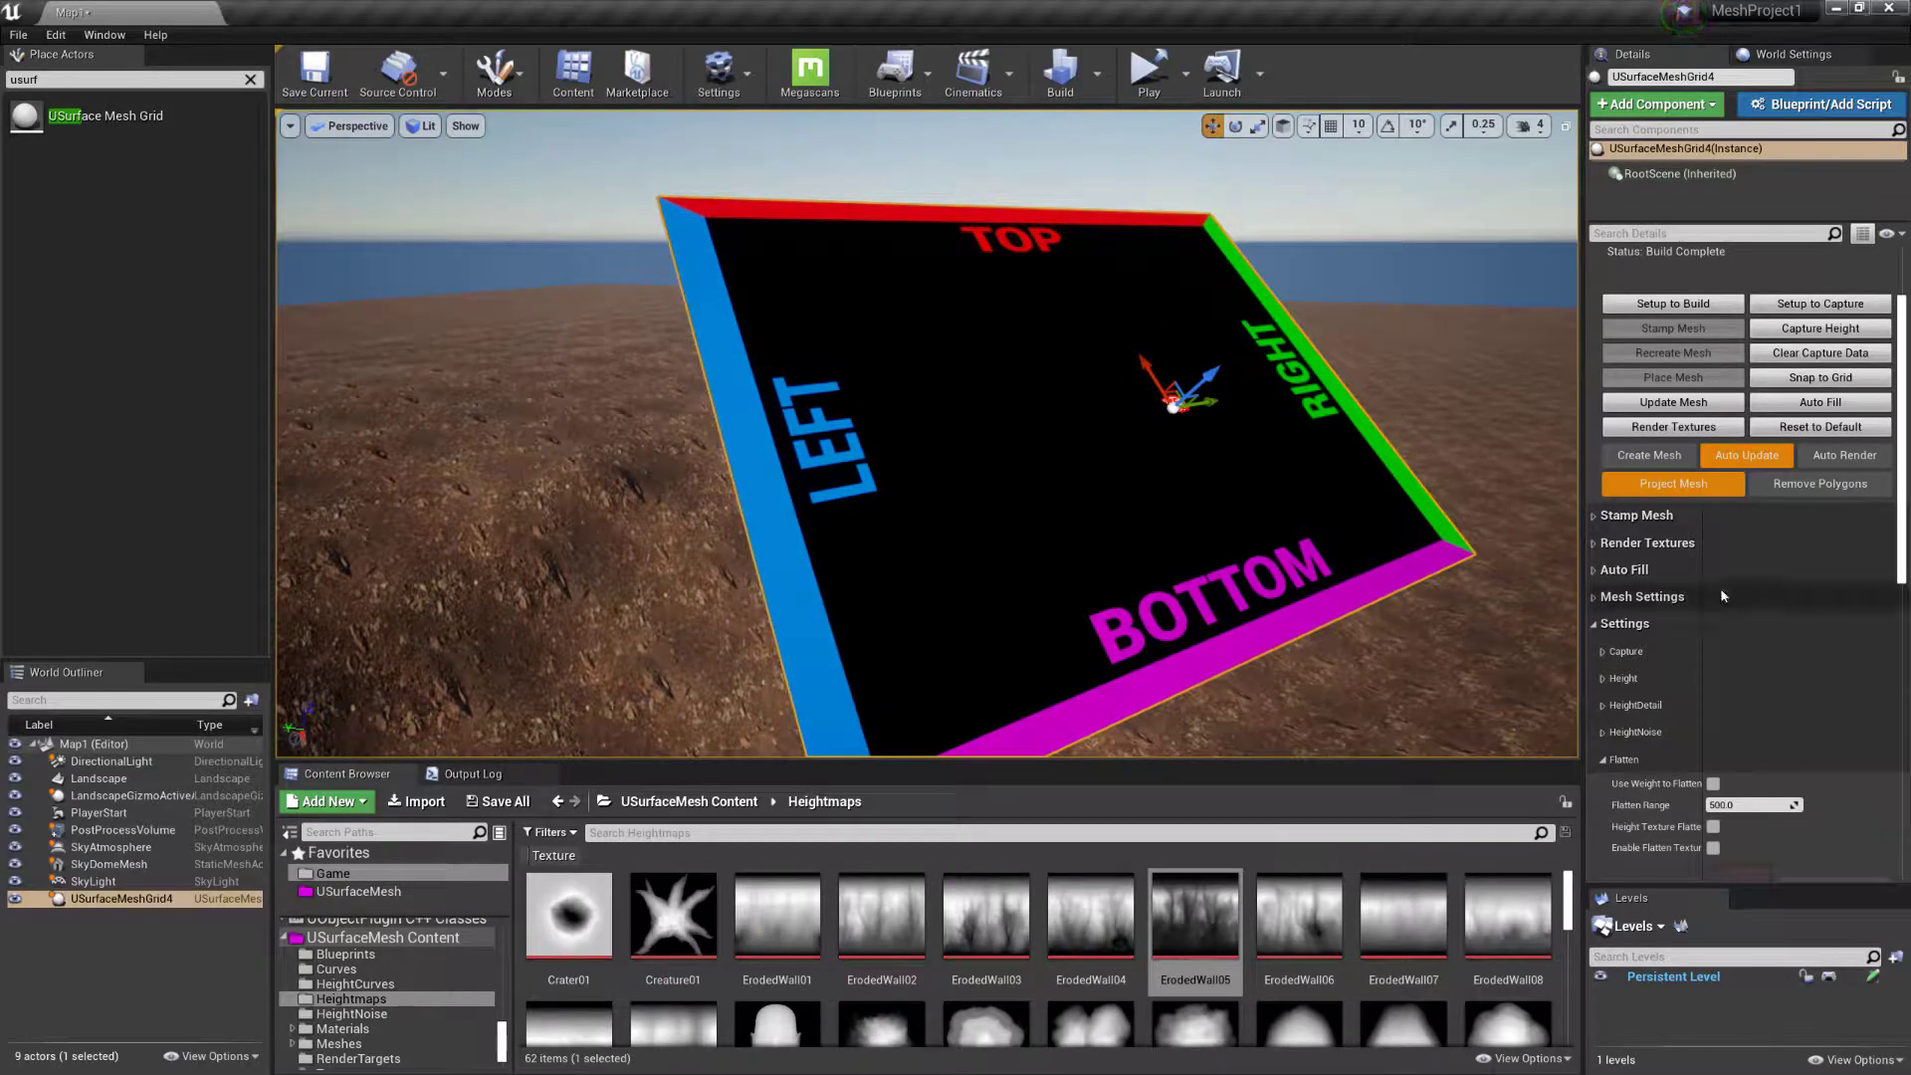
click(1657, 459)
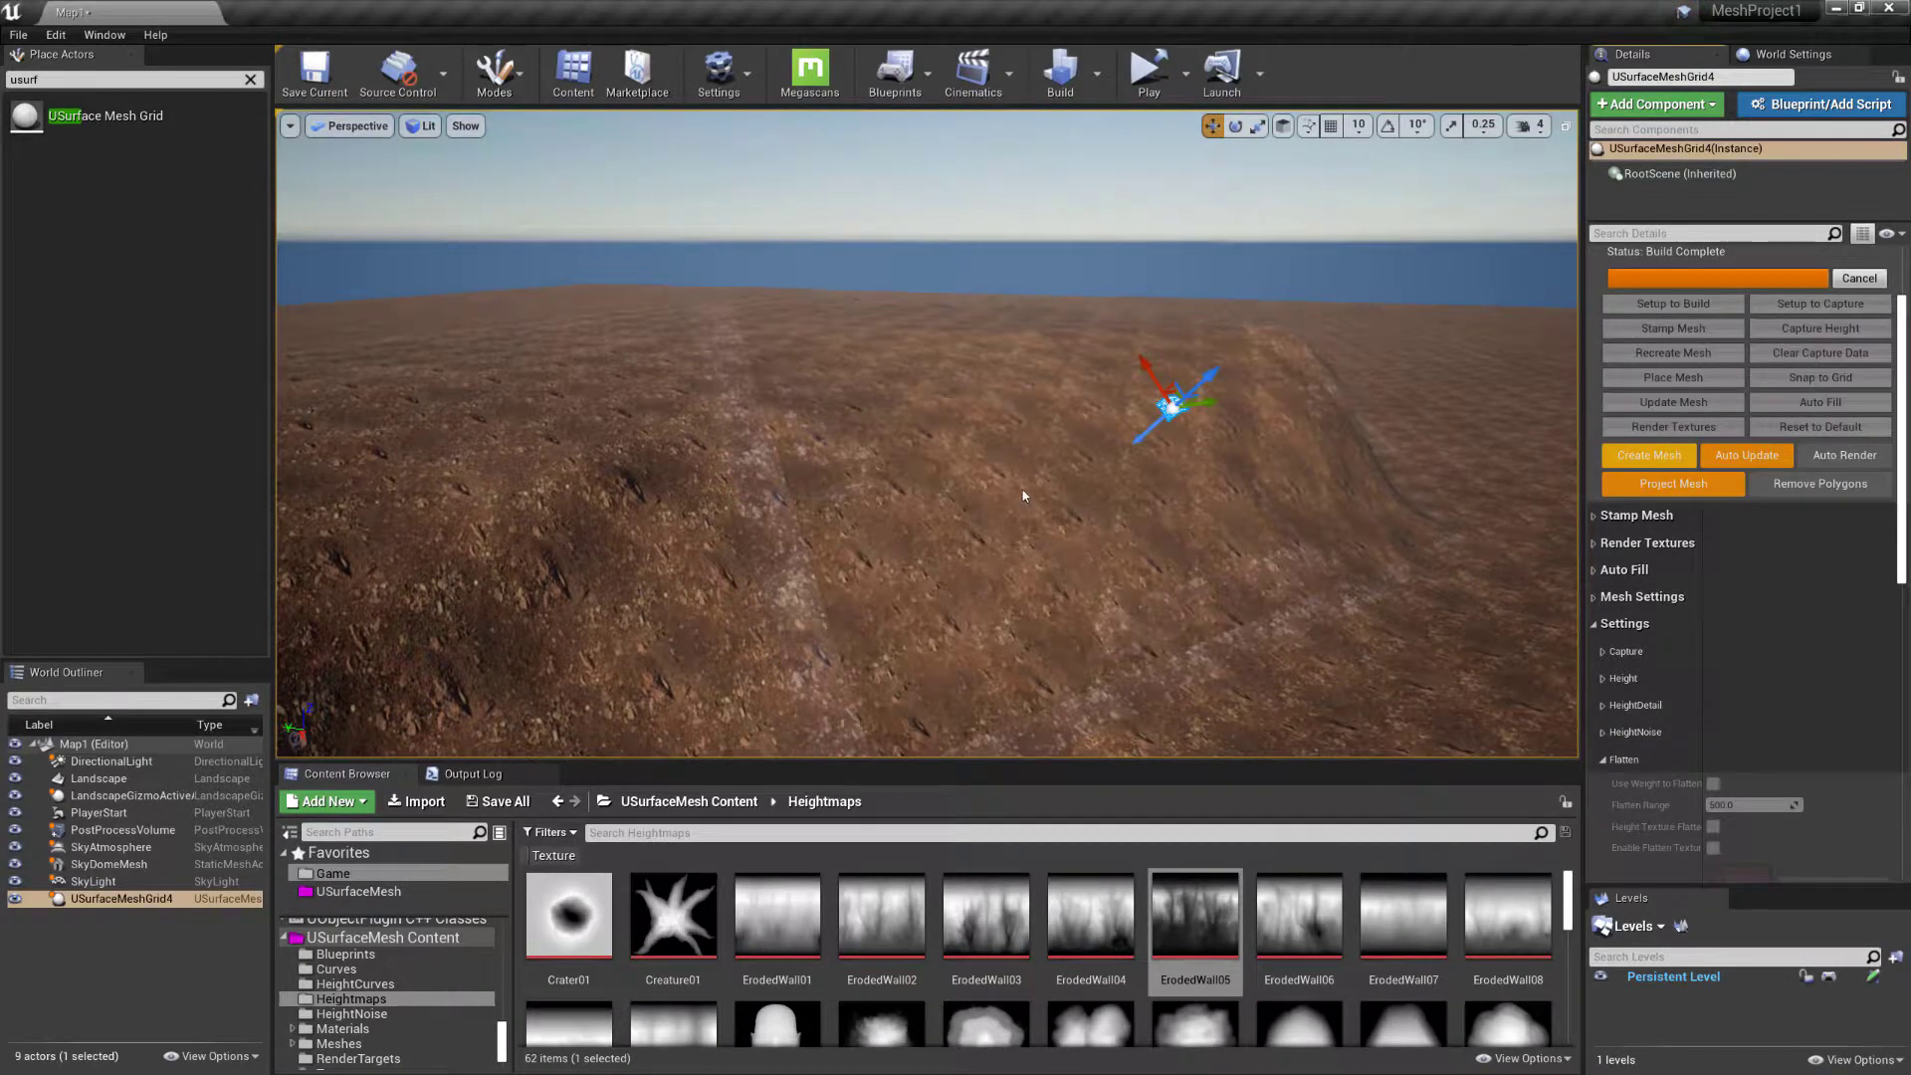
key(w)
right_drag(1024, 496, 974, 551)
Set Flatten Left and Flatten Right to 0.8 in the mesh grid's Flatten settings
scroll(1644, 769, down, 2)
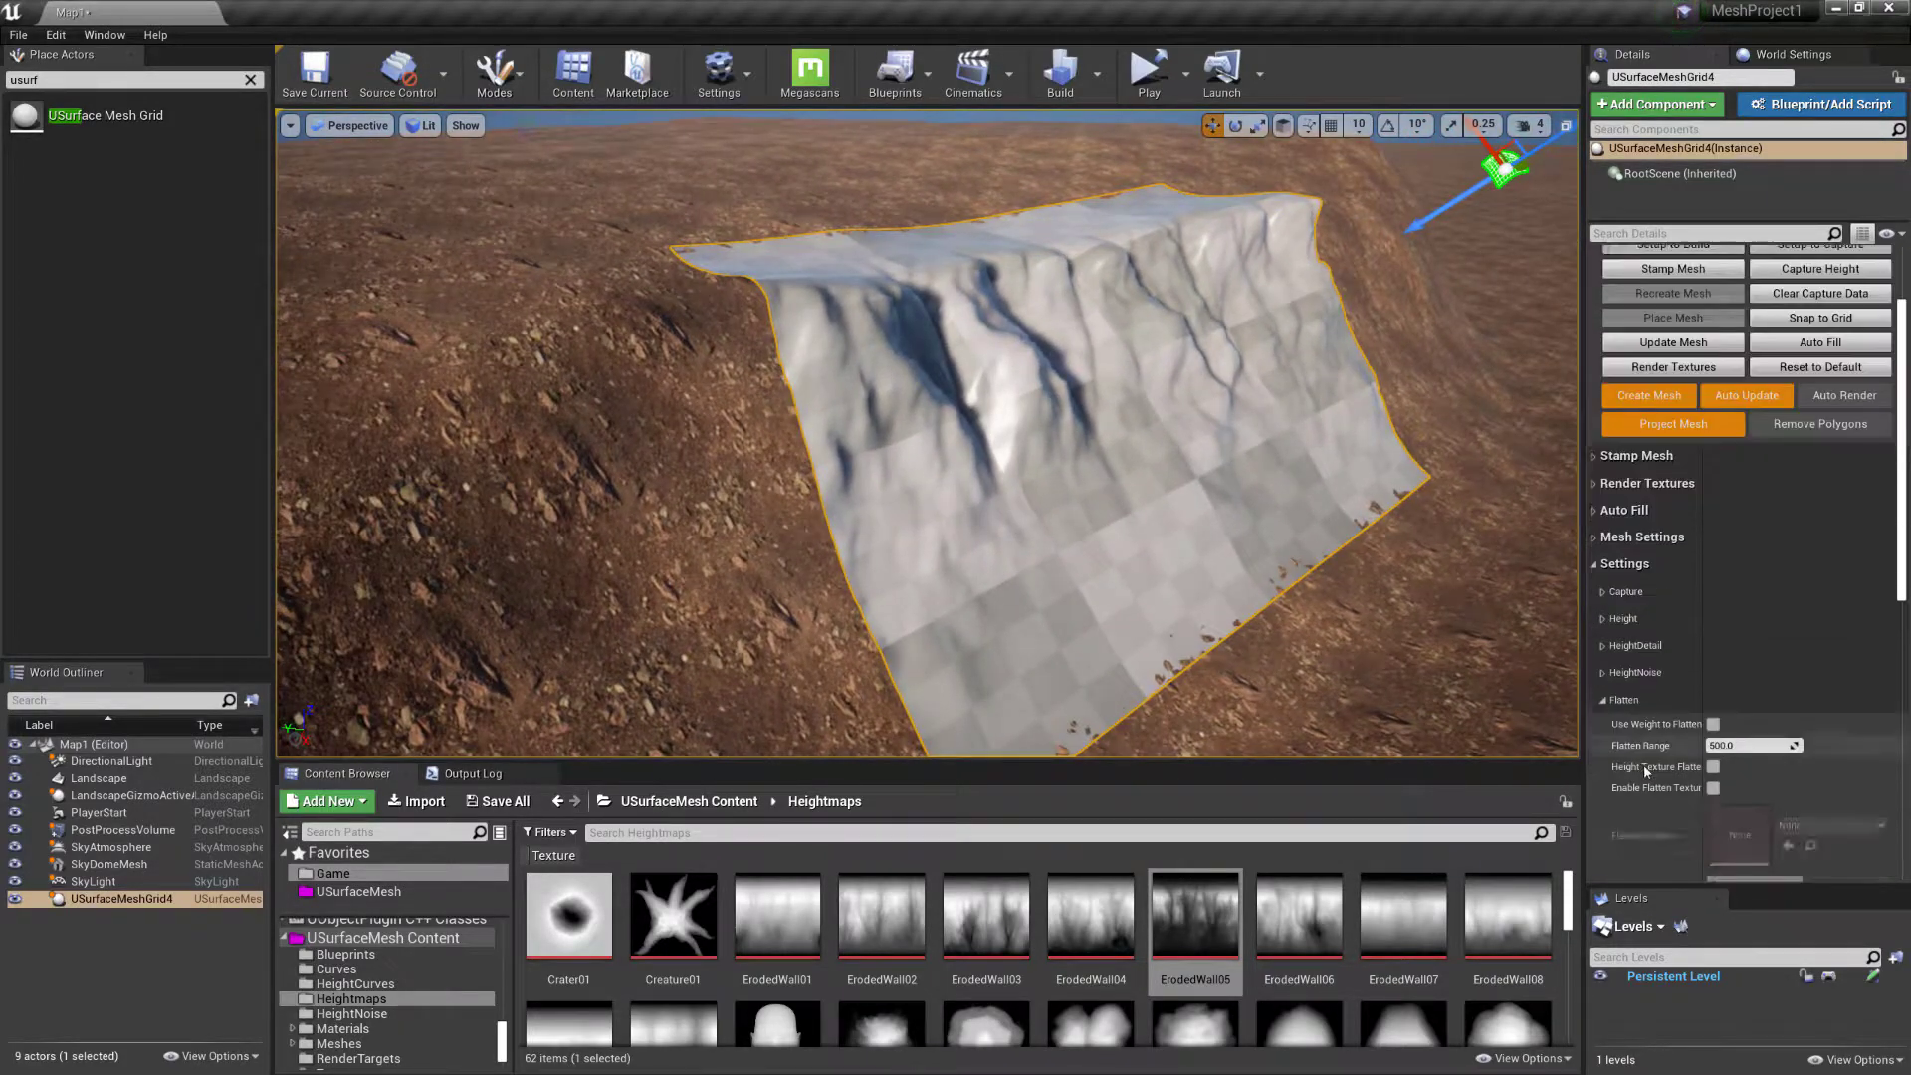
scroll(1647, 772, down, 4)
click(1764, 793)
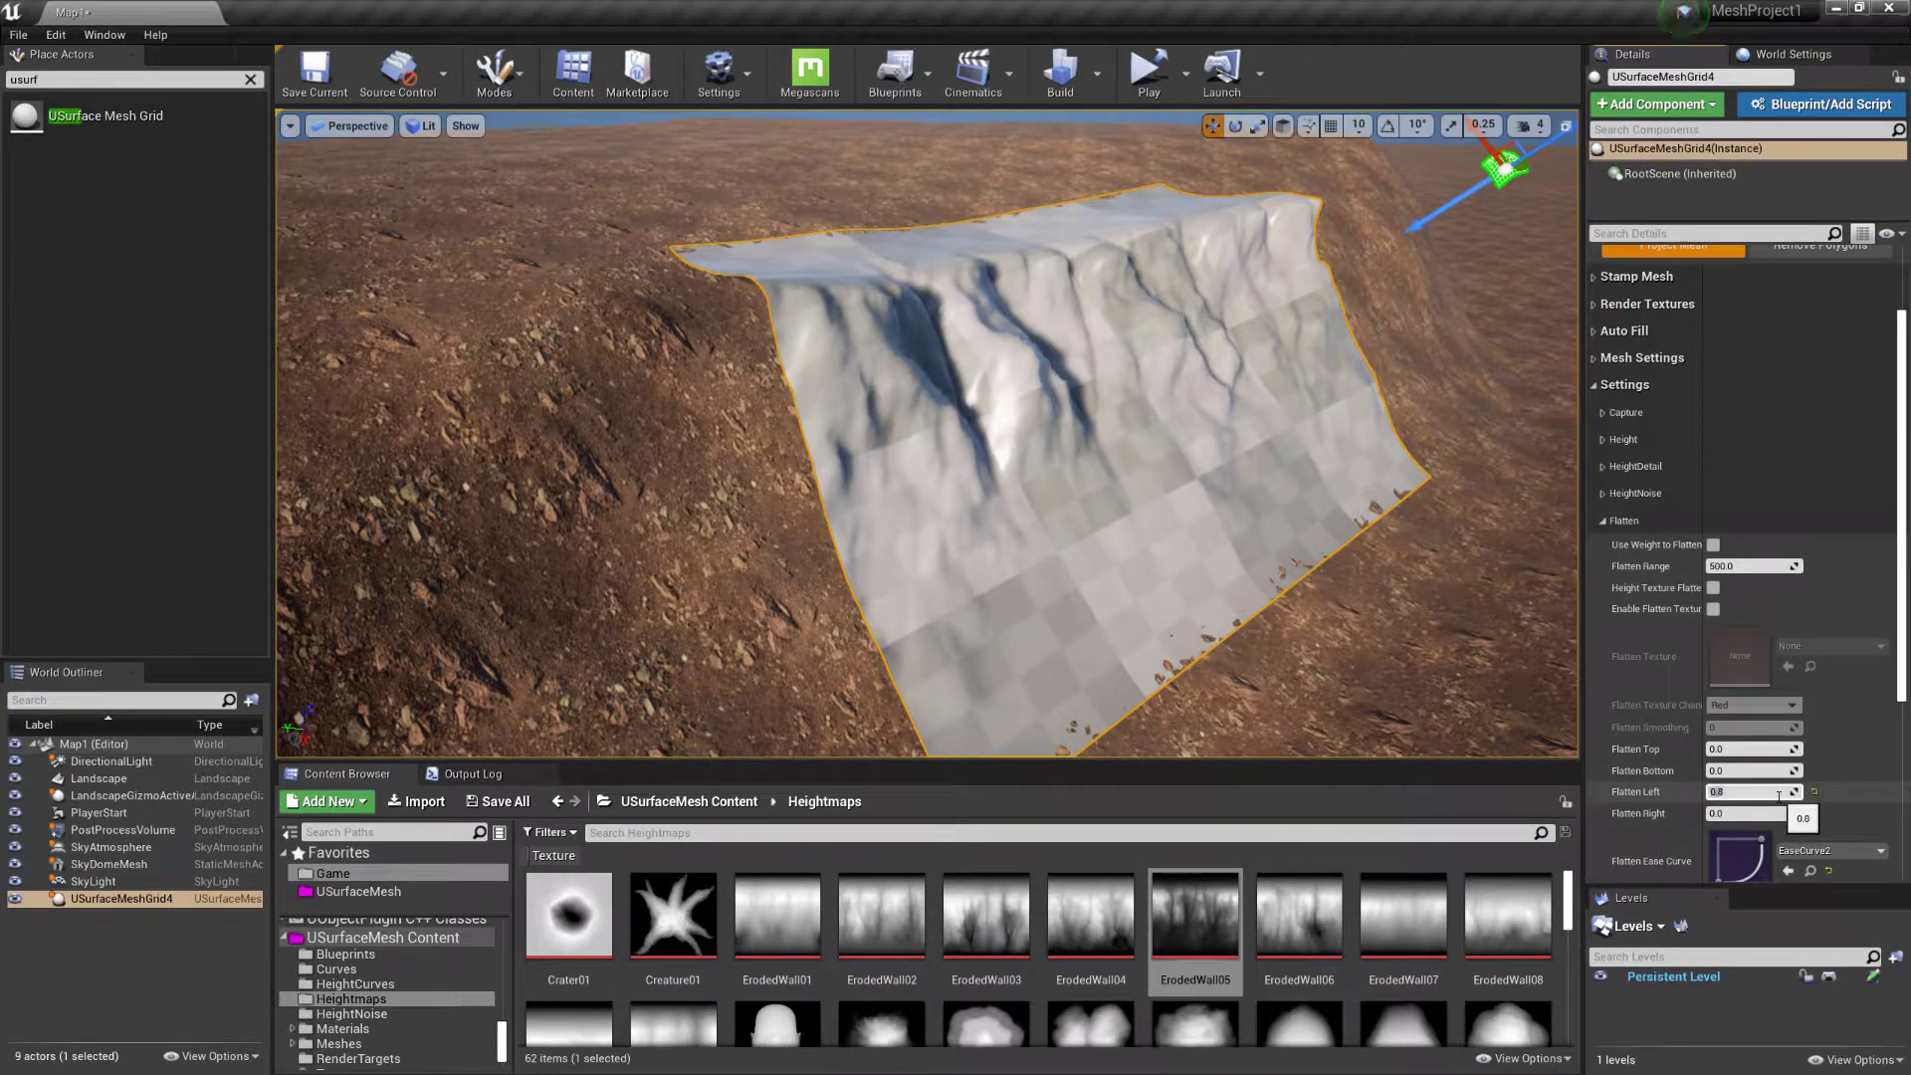
text(0.8)
key(Return)
click(1768, 812)
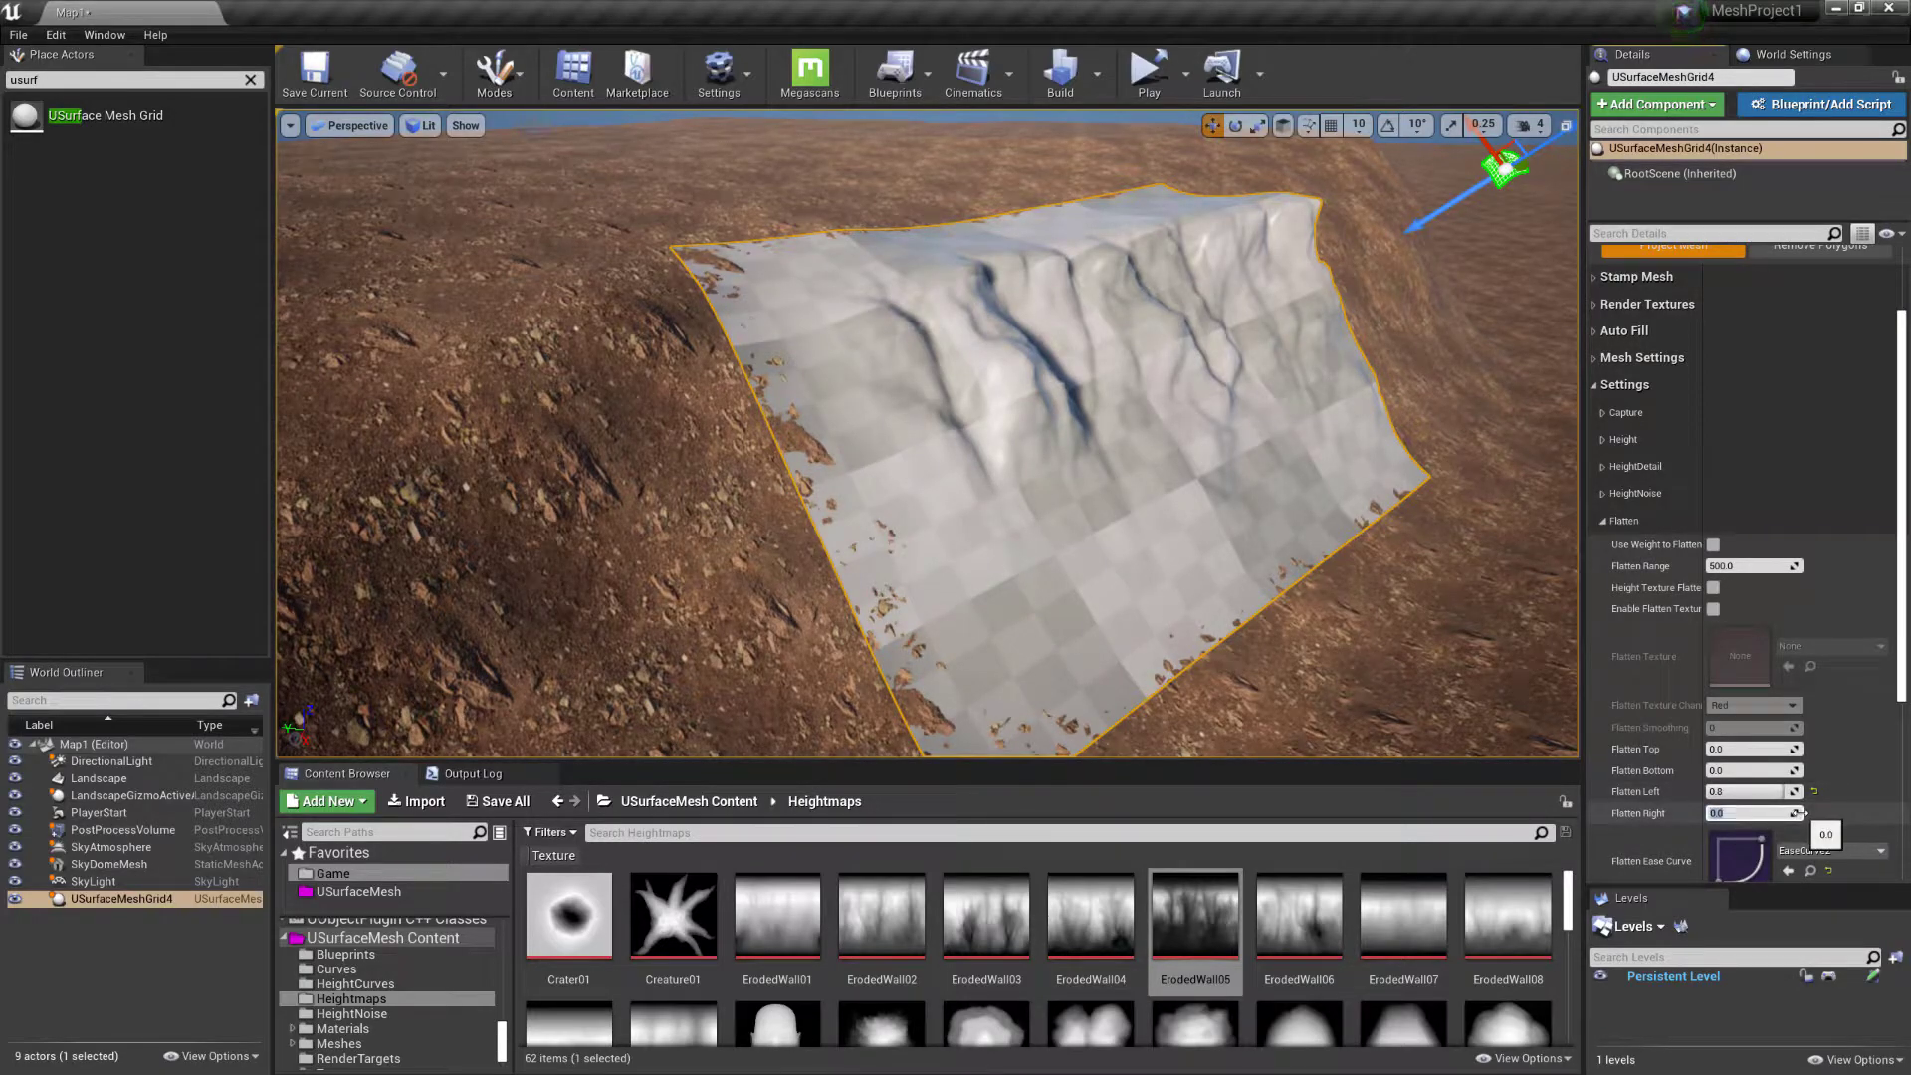
text(0.8)
key(Return)
Adjust the mesh grid's rotation to suit the slope and shift it along its red axis
right_drag(1473, 577, 1315, 447)
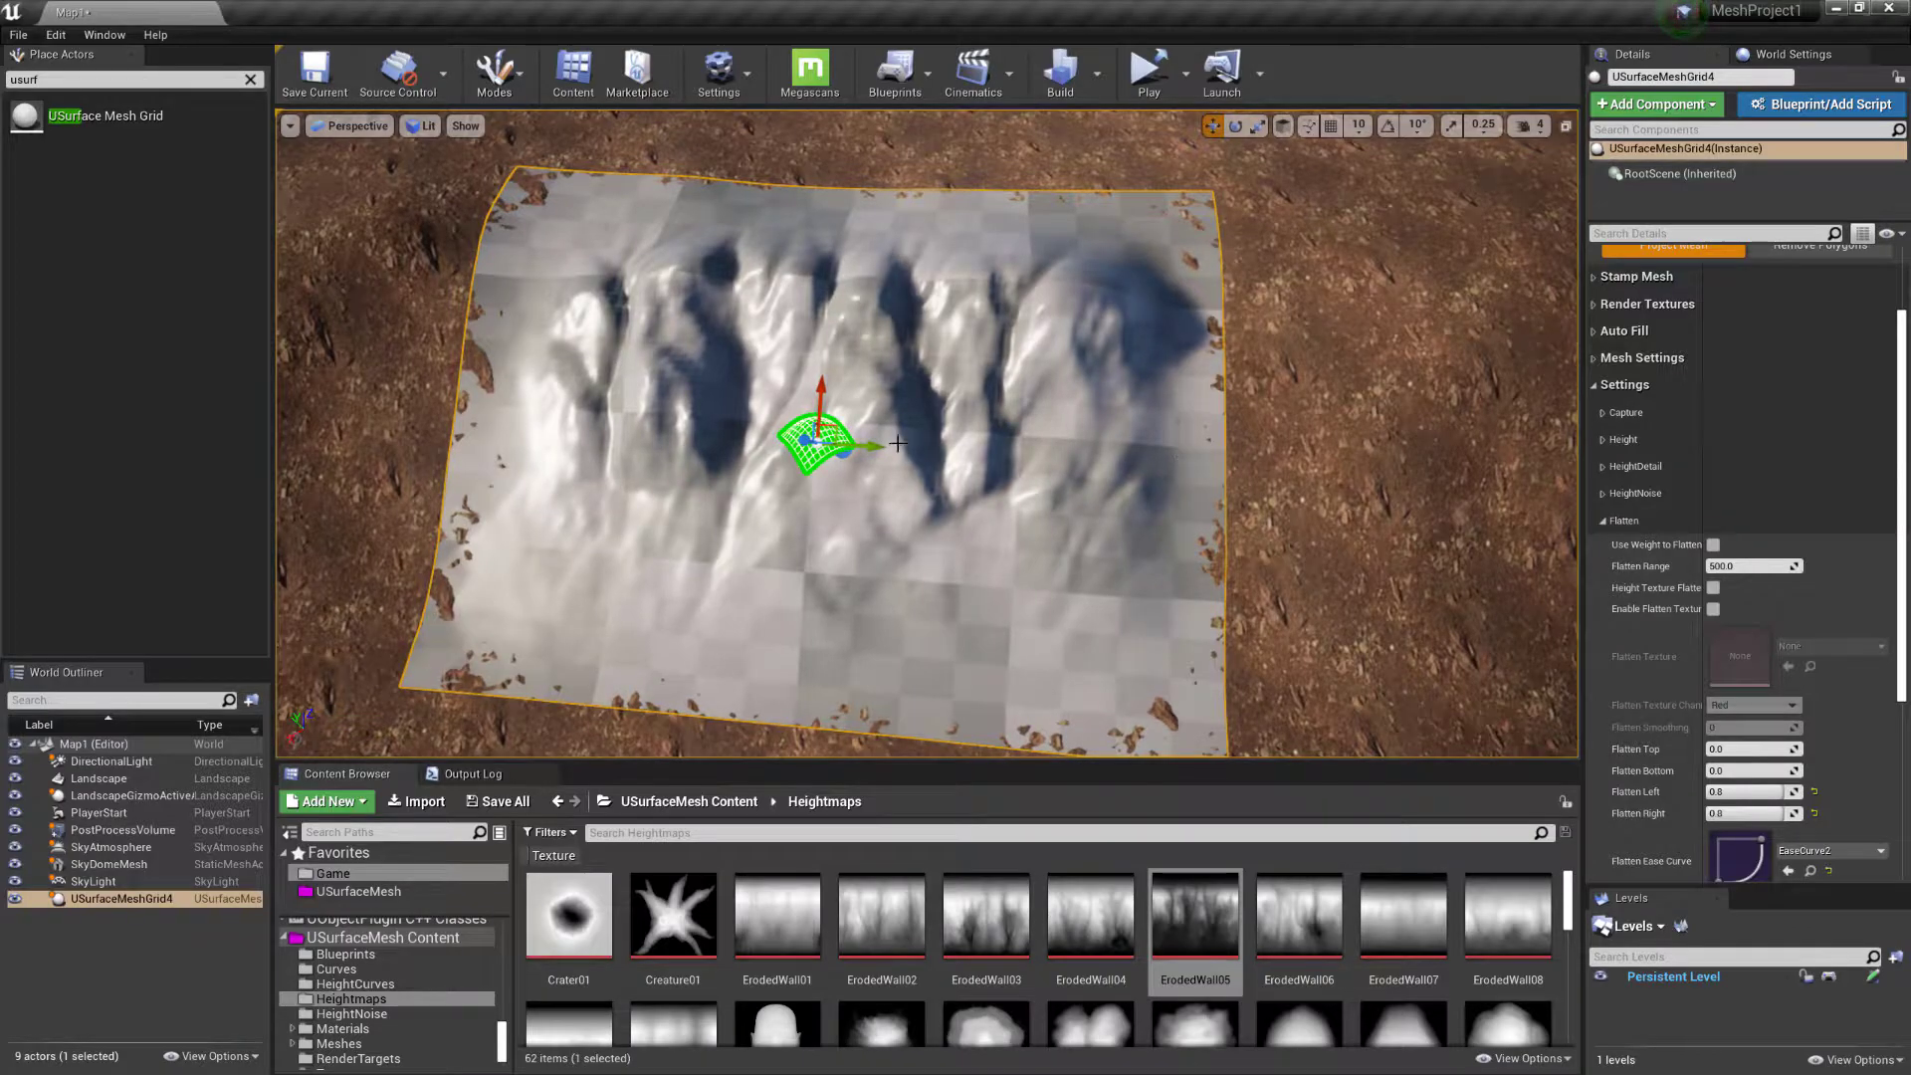
right_drag(778, 442, 936, 368)
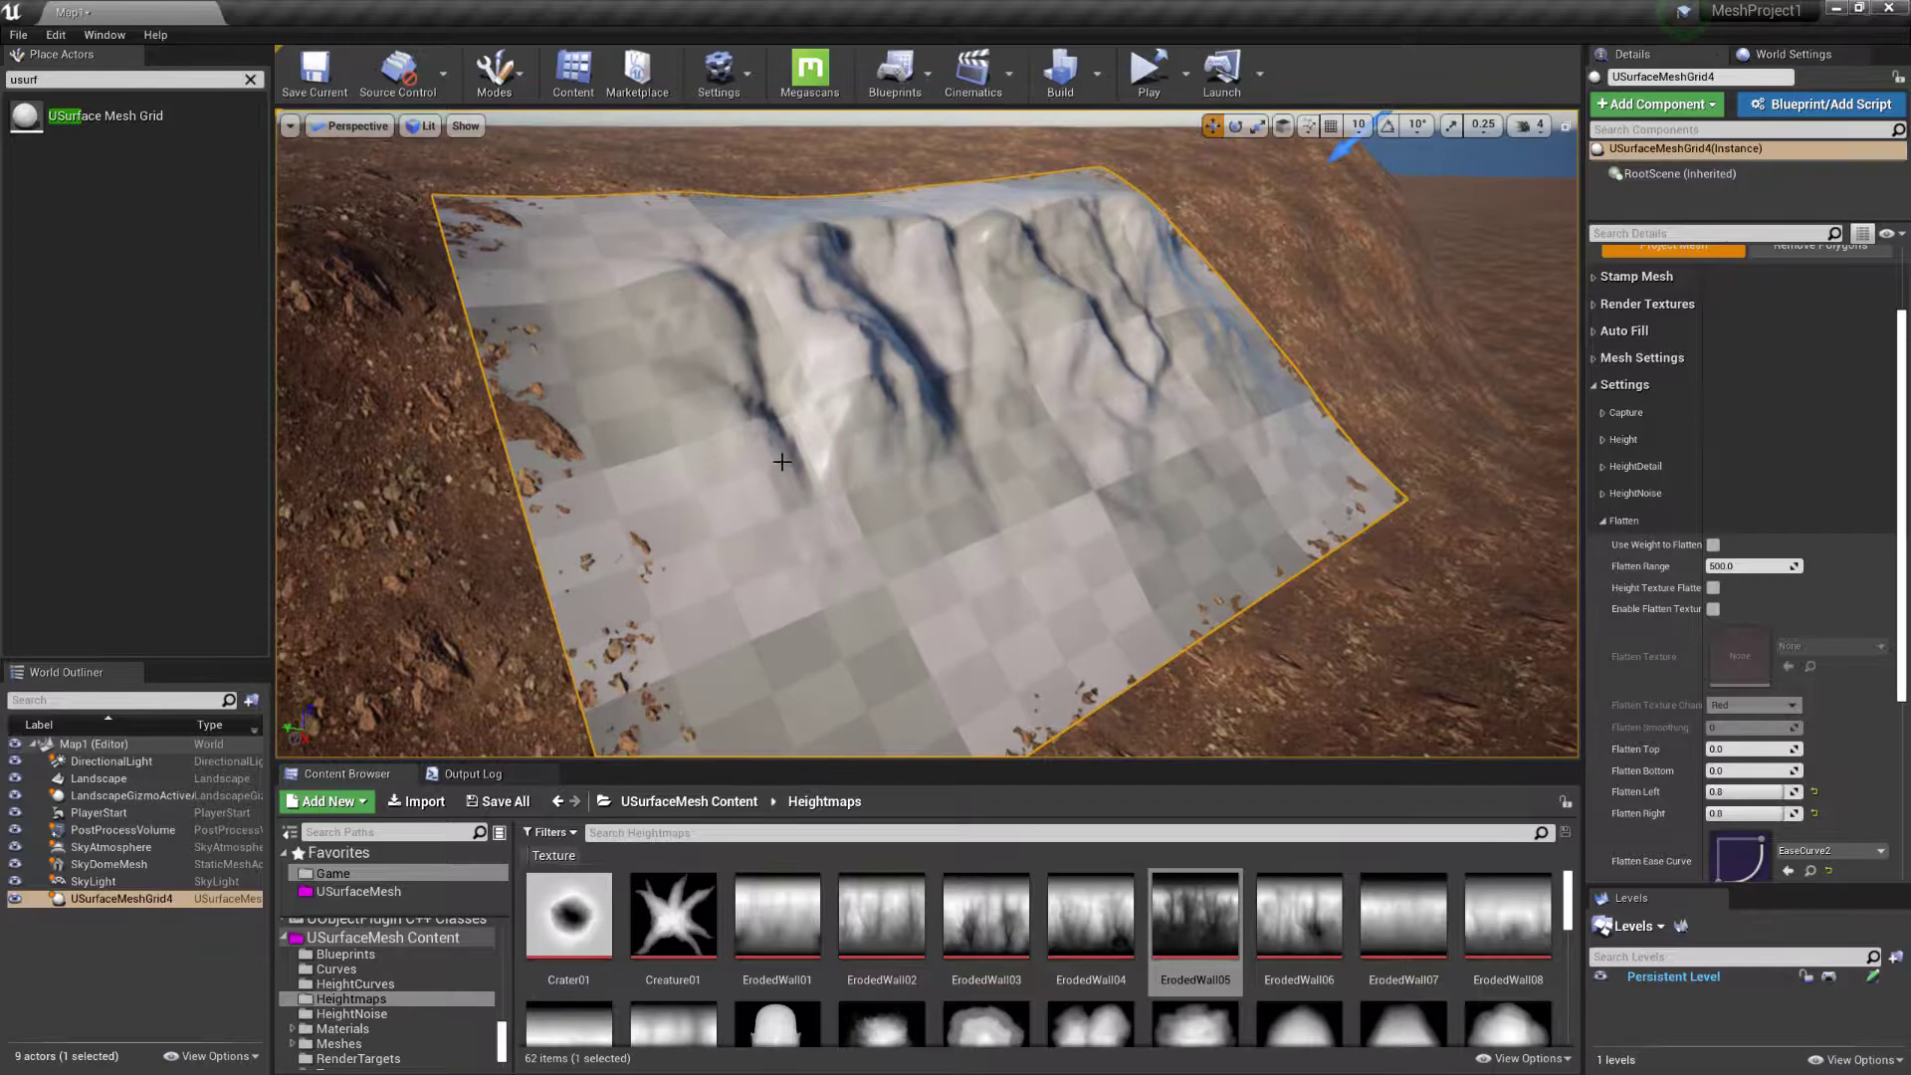
right_drag(782, 461, 741, 398)
right_drag(870, 491, 891, 513)
mouse_move(1175, 398)
right_down()
mouse_move(1219, 383)
mouse_move(1195, 403)
right_up()
key(e)
drag(1304, 256, 1170, 209)
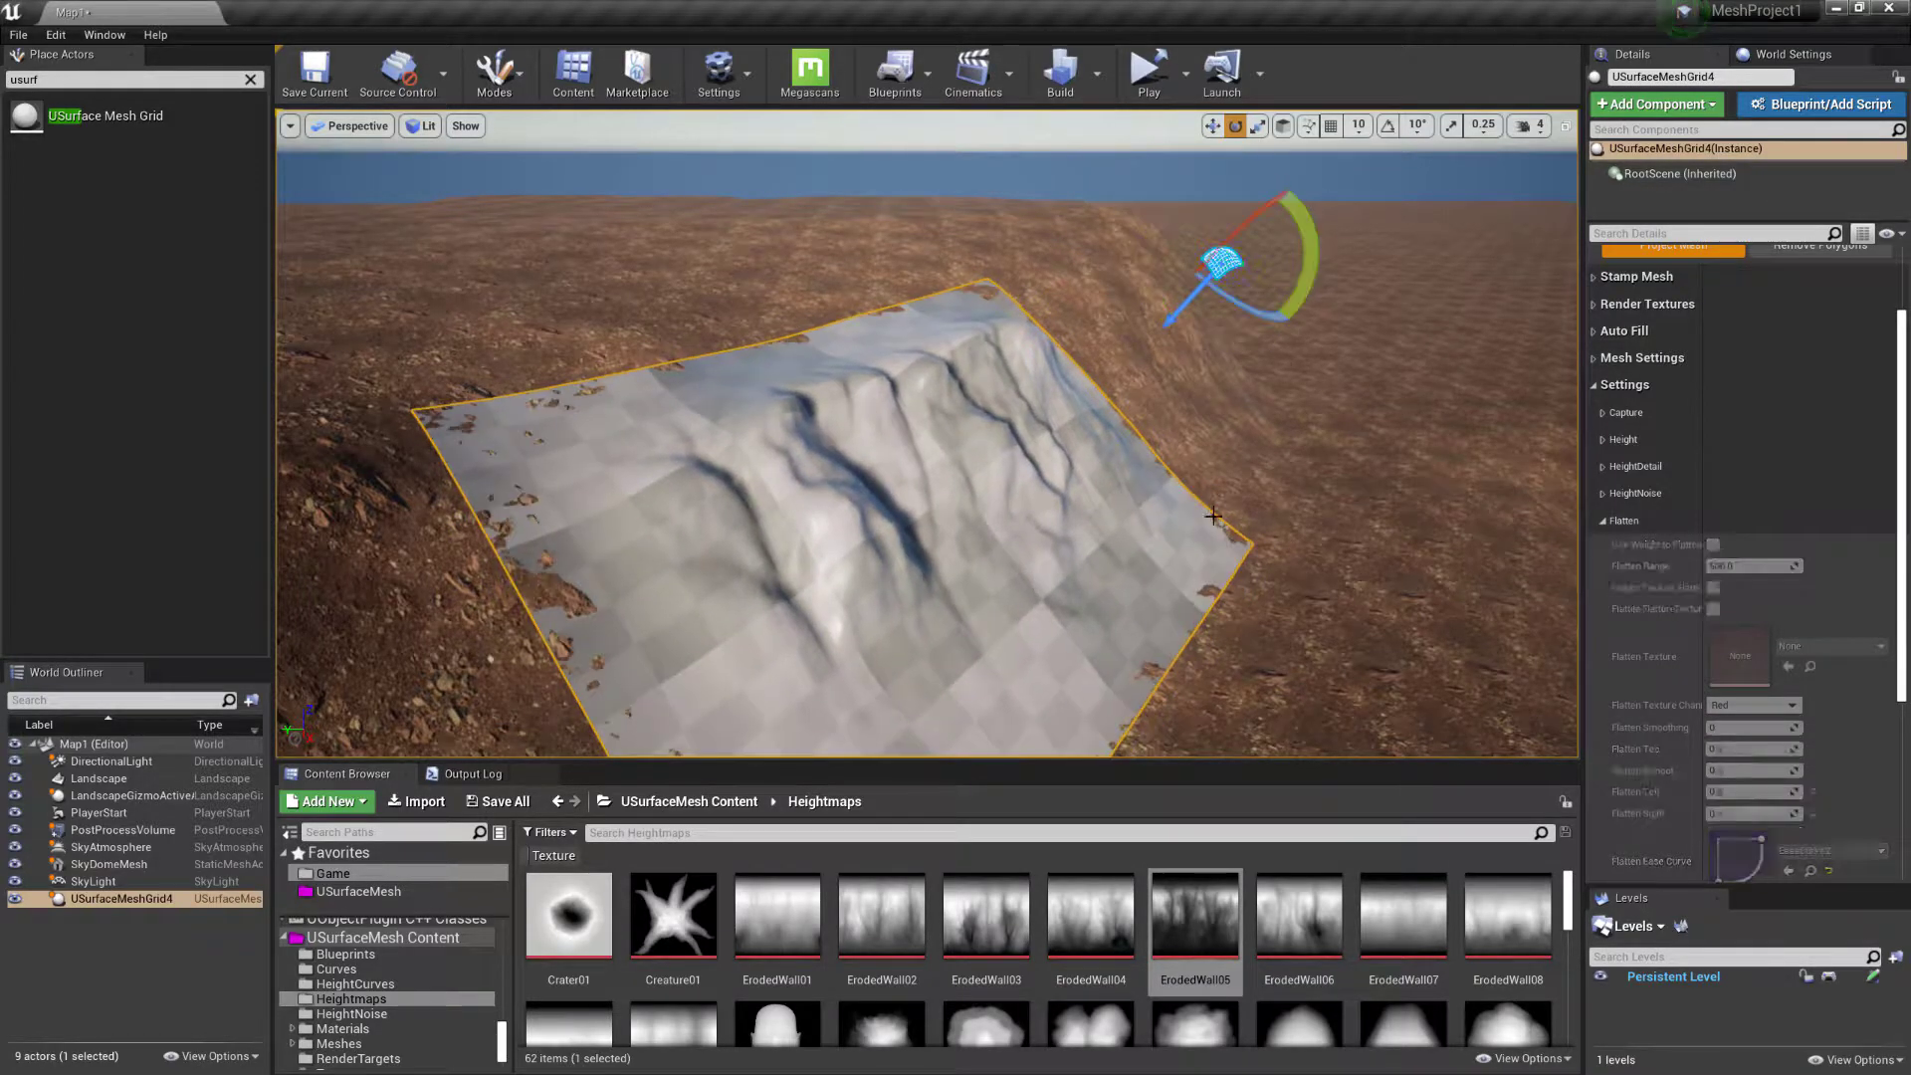
key(w)
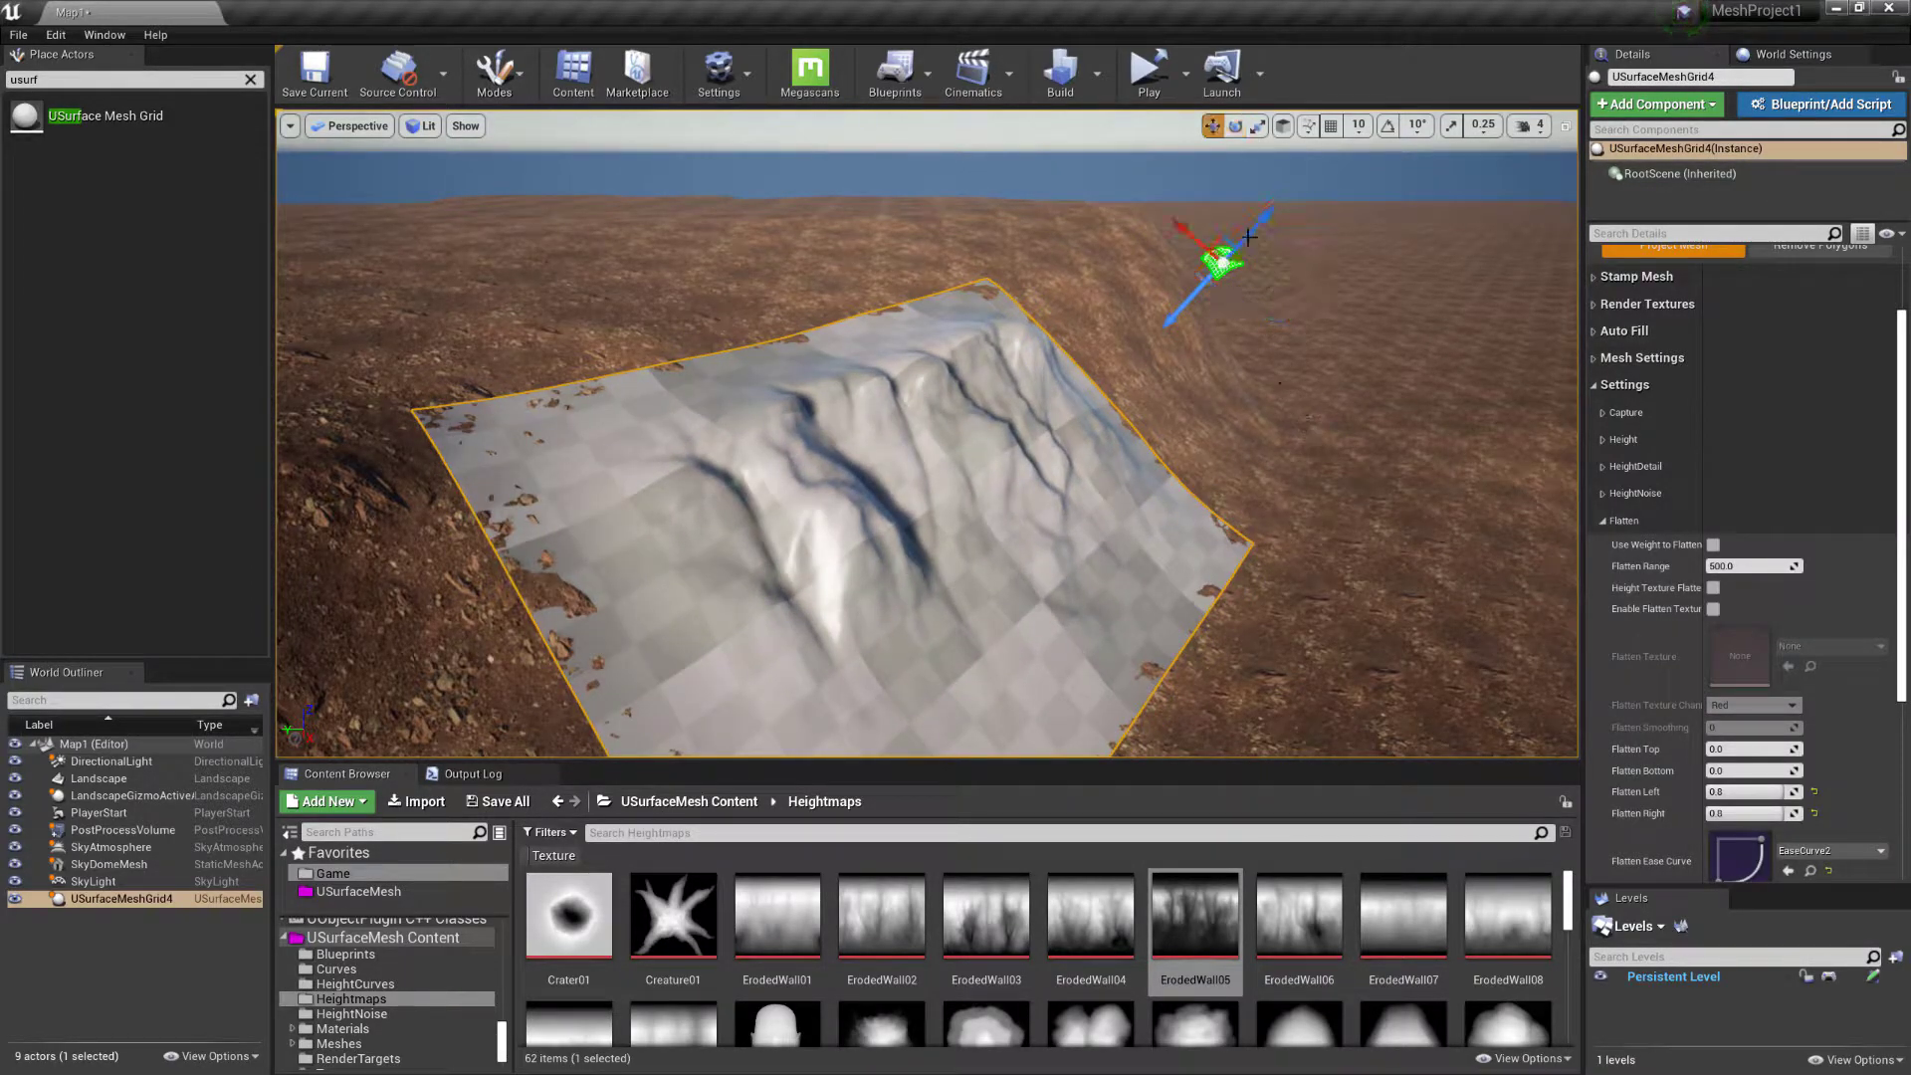
drag(1191, 236, 1145, 195)
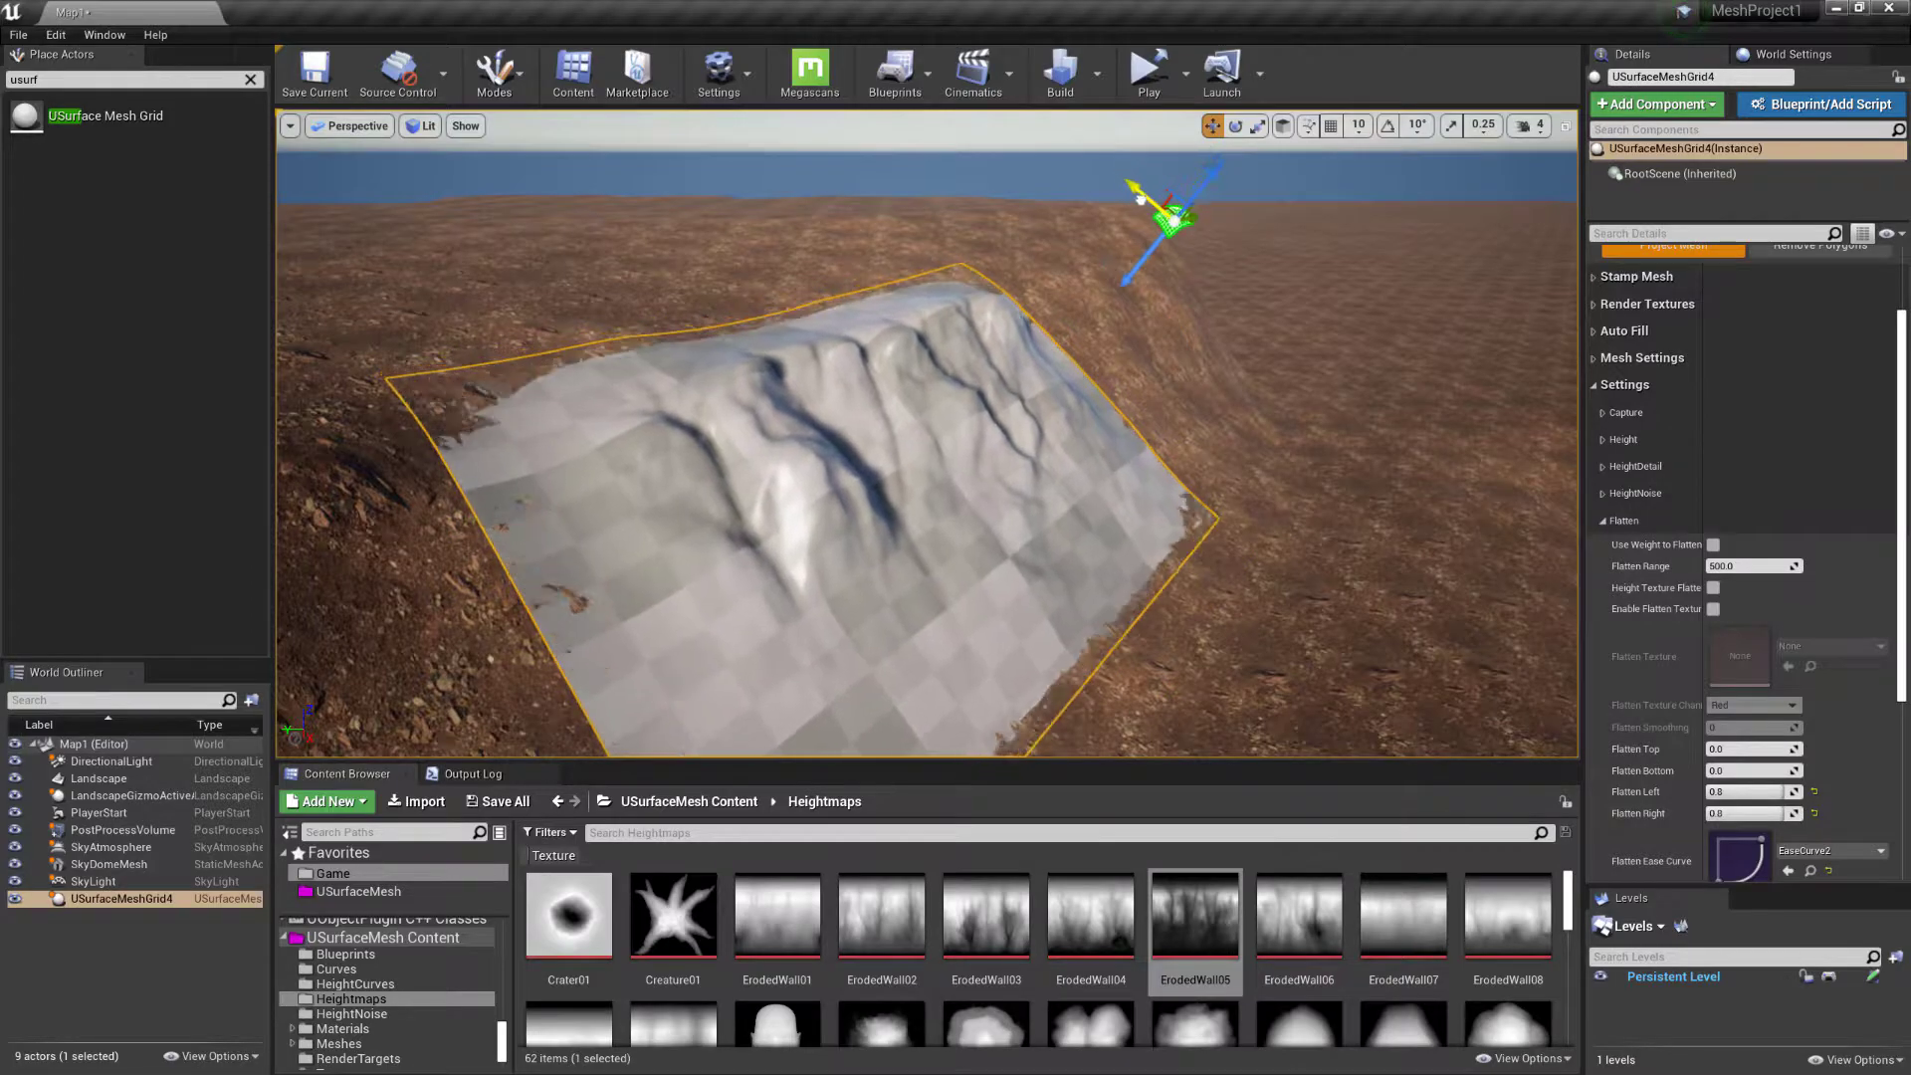
Expand the Height settings group and set the mesh grid's Max Height to 500
click(1602, 439)
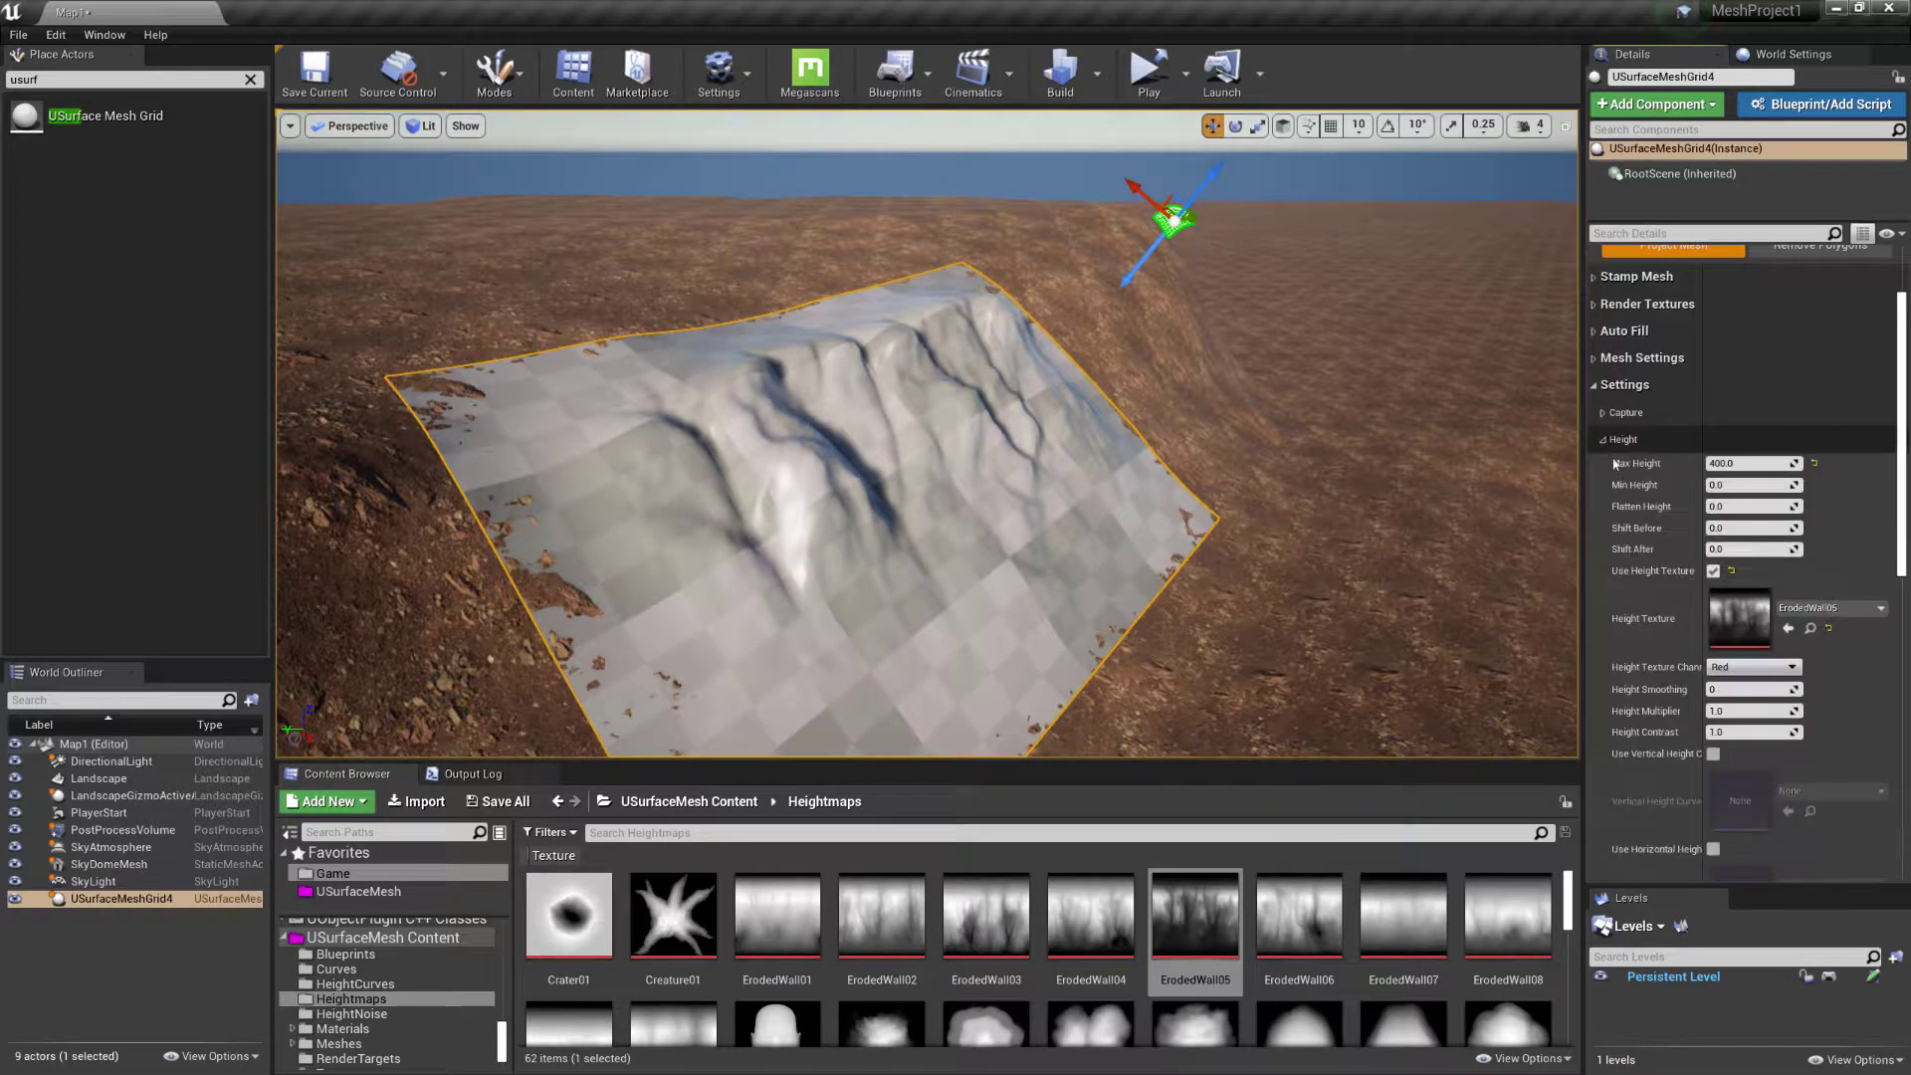
click(1722, 463)
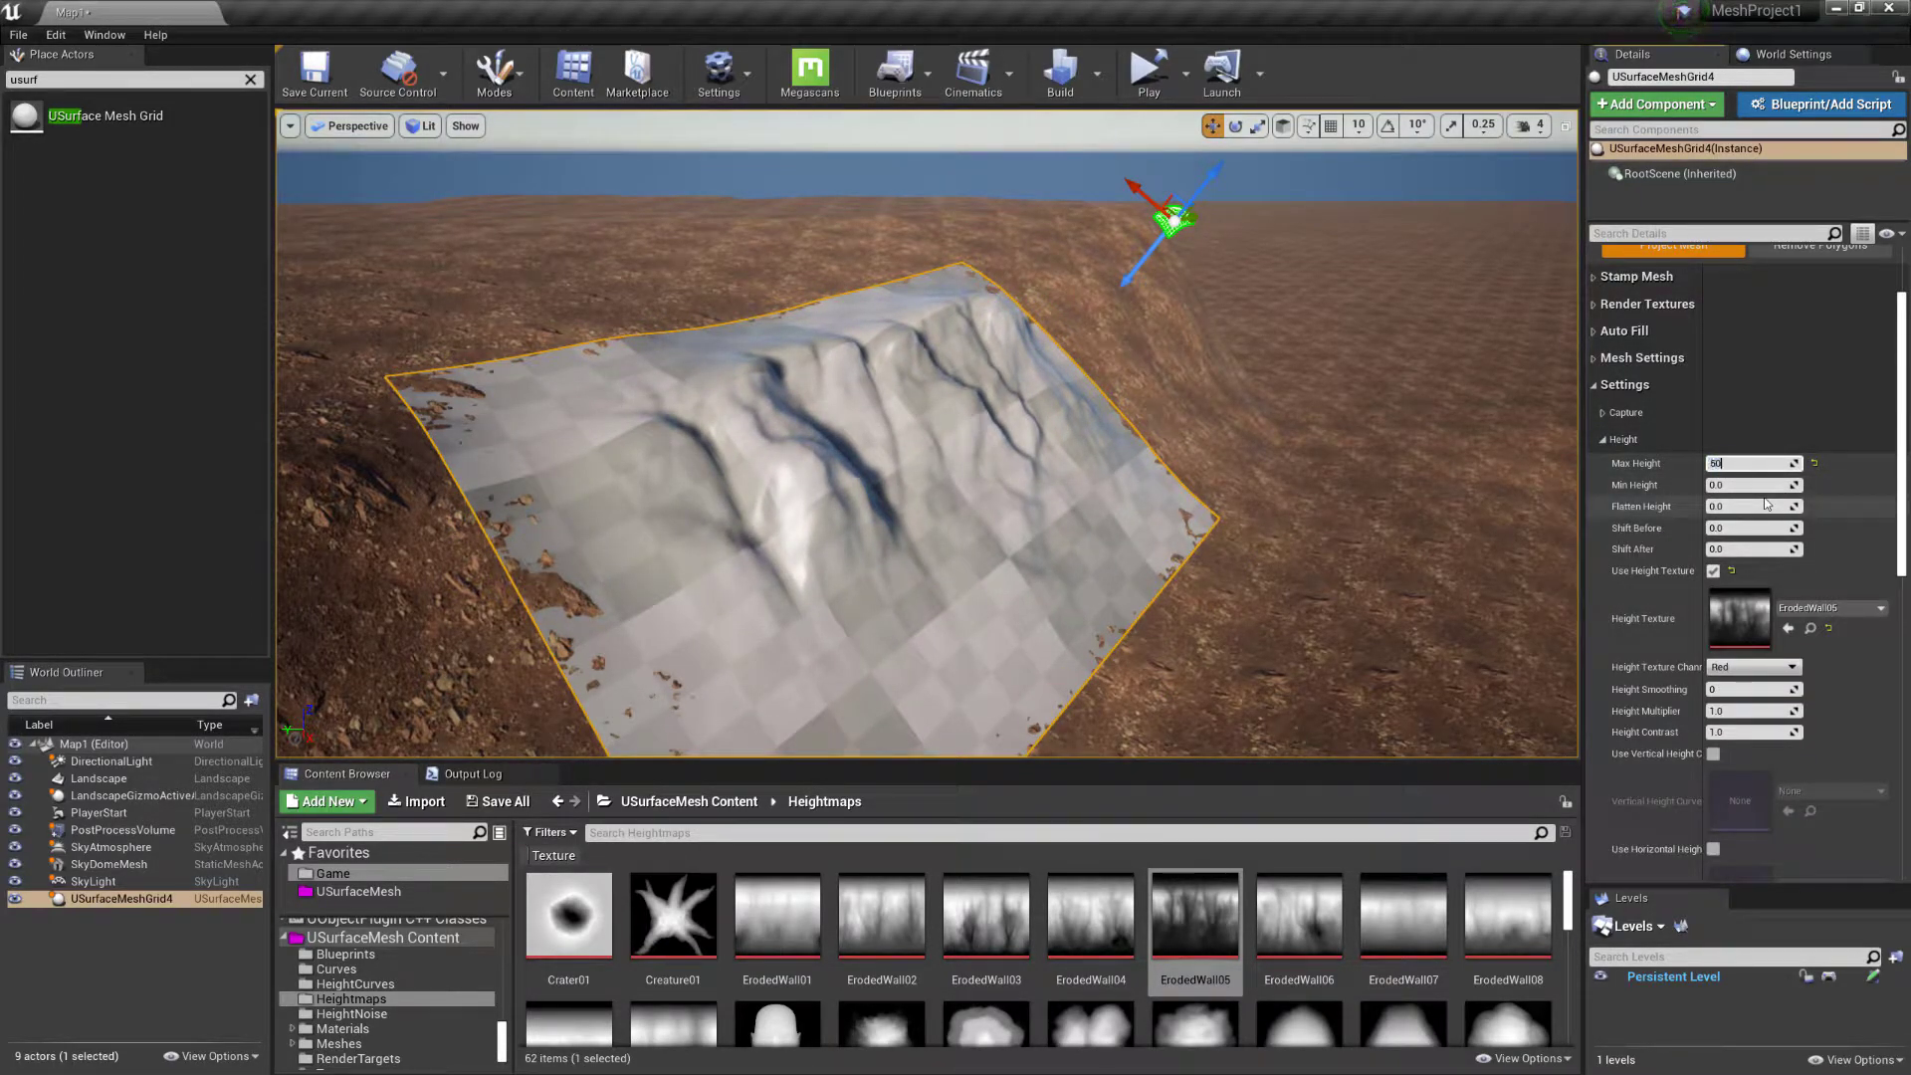
key(Return)
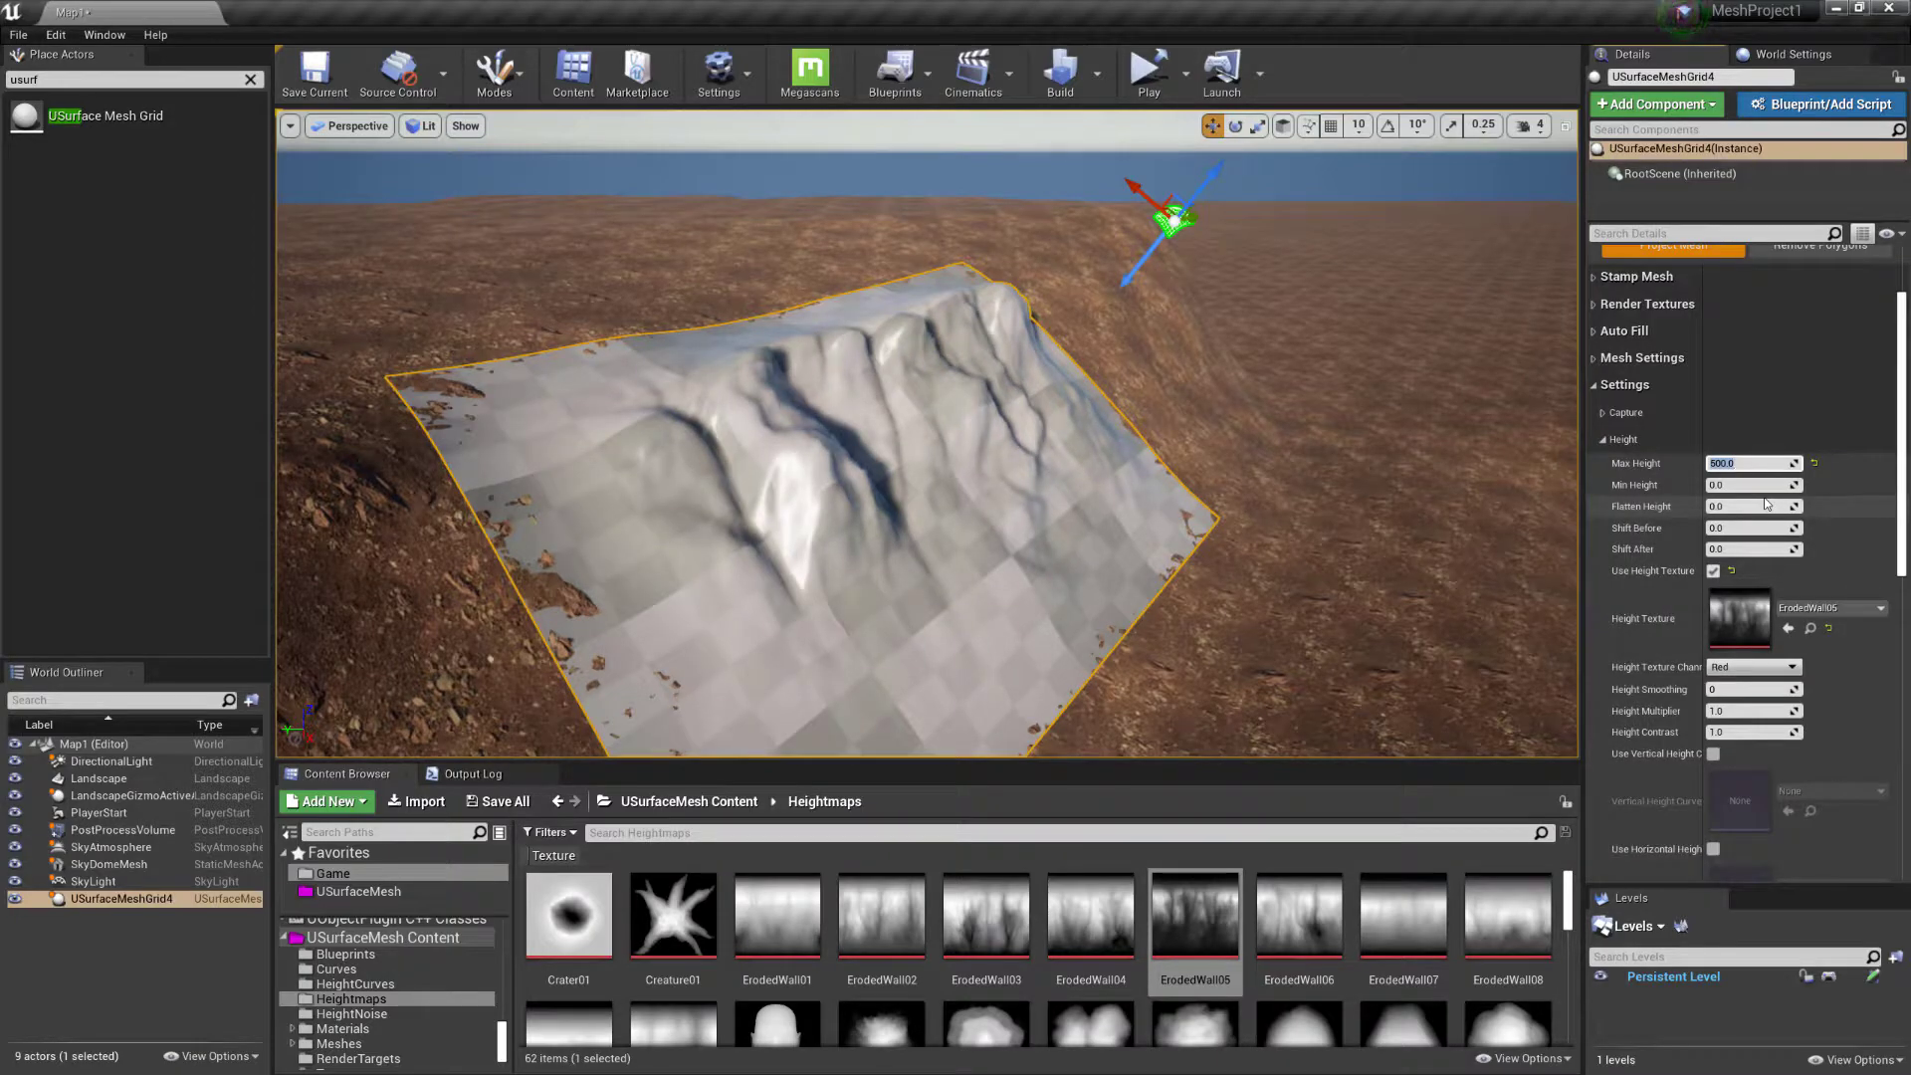
Try Height Contrast values of 0.5 and 0.75 on the eroded wall
scroll(1752, 503, down, 3)
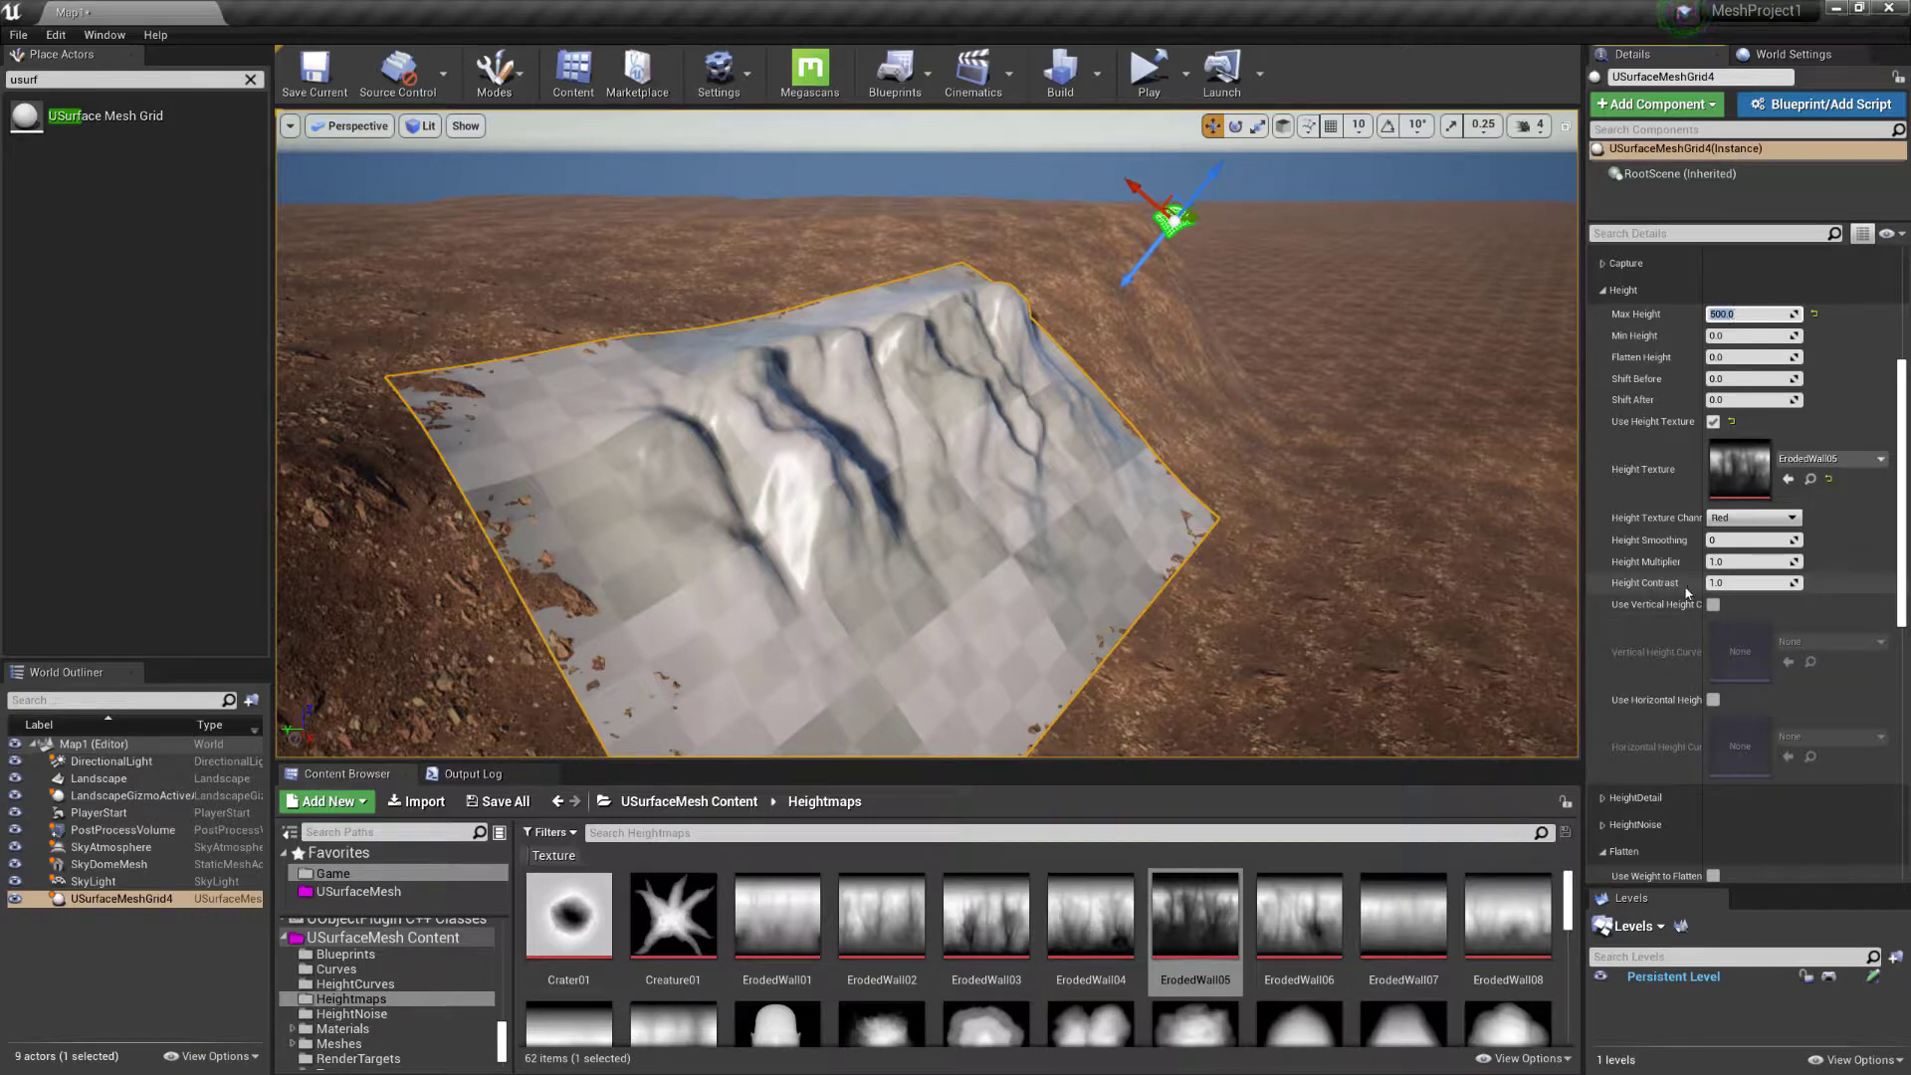
click(1750, 584)
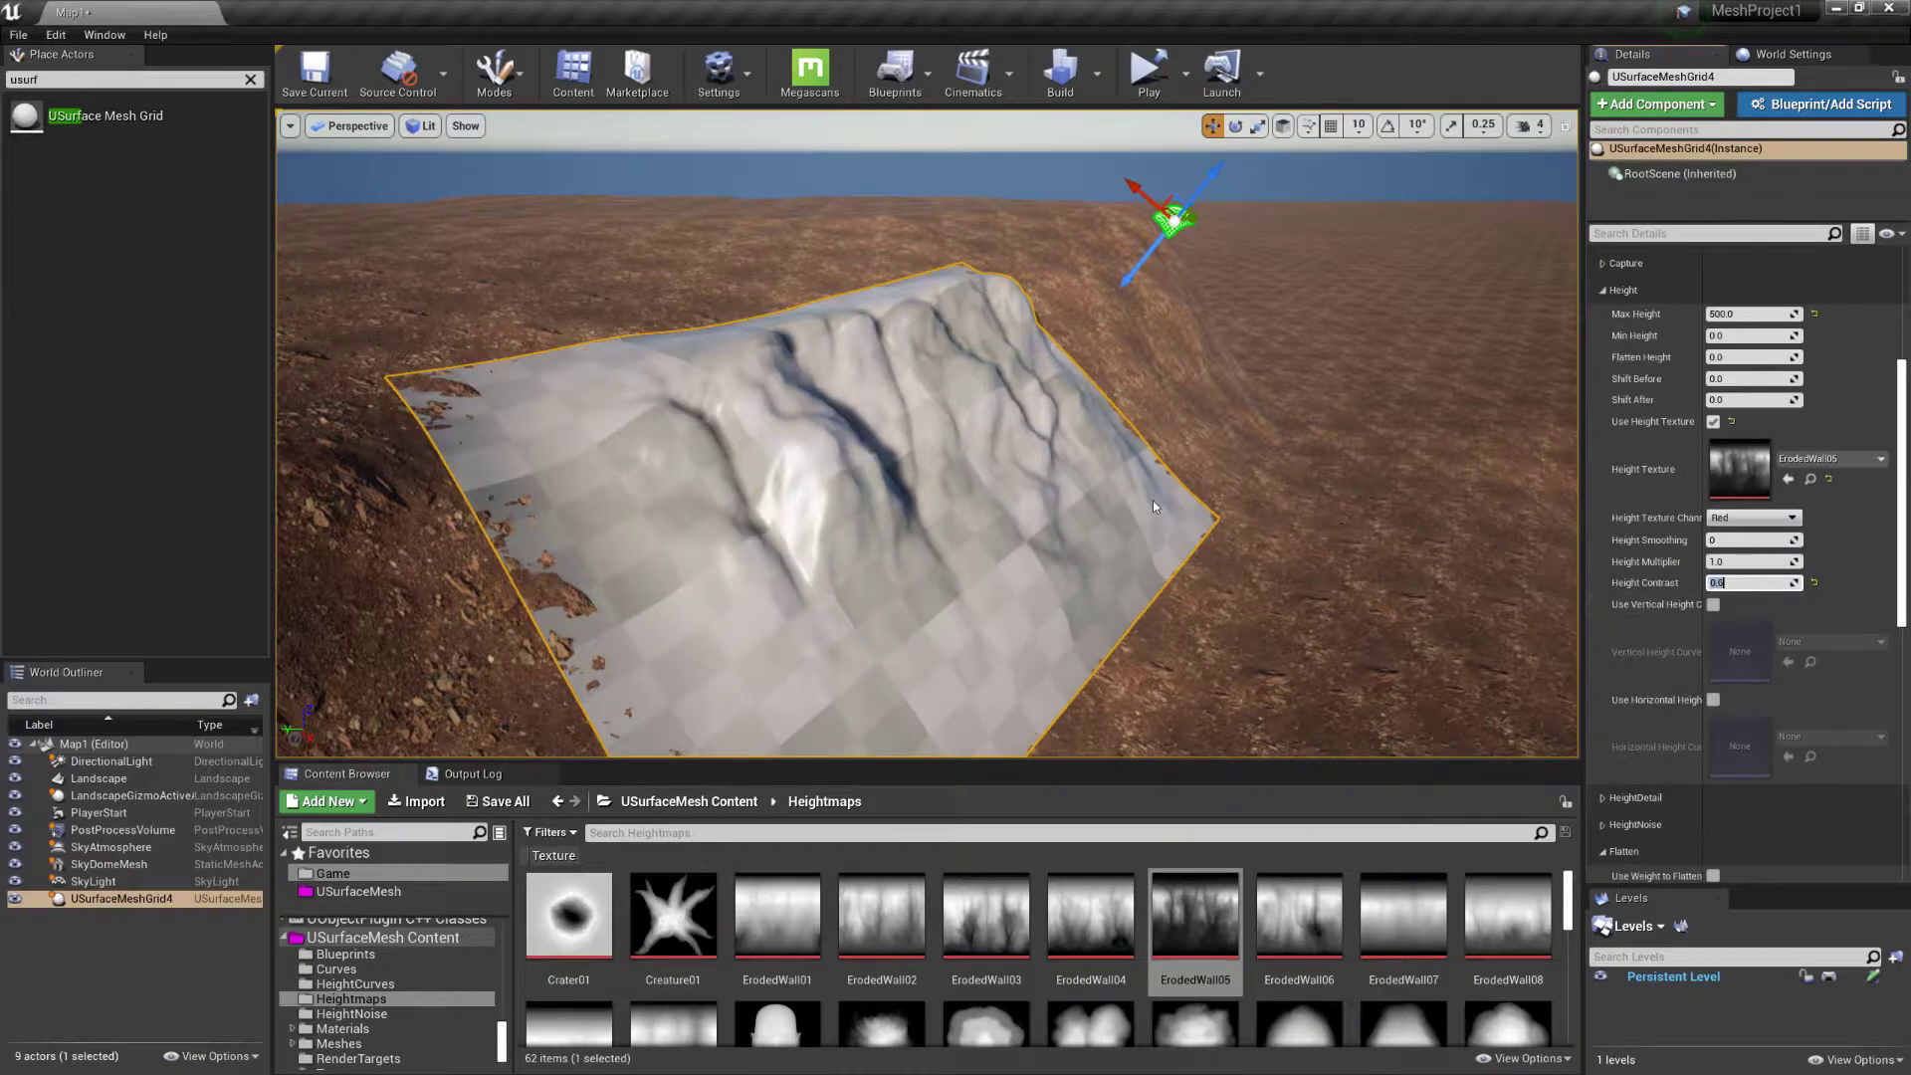
key(w)
right_drag(1130, 494, 893, 449)
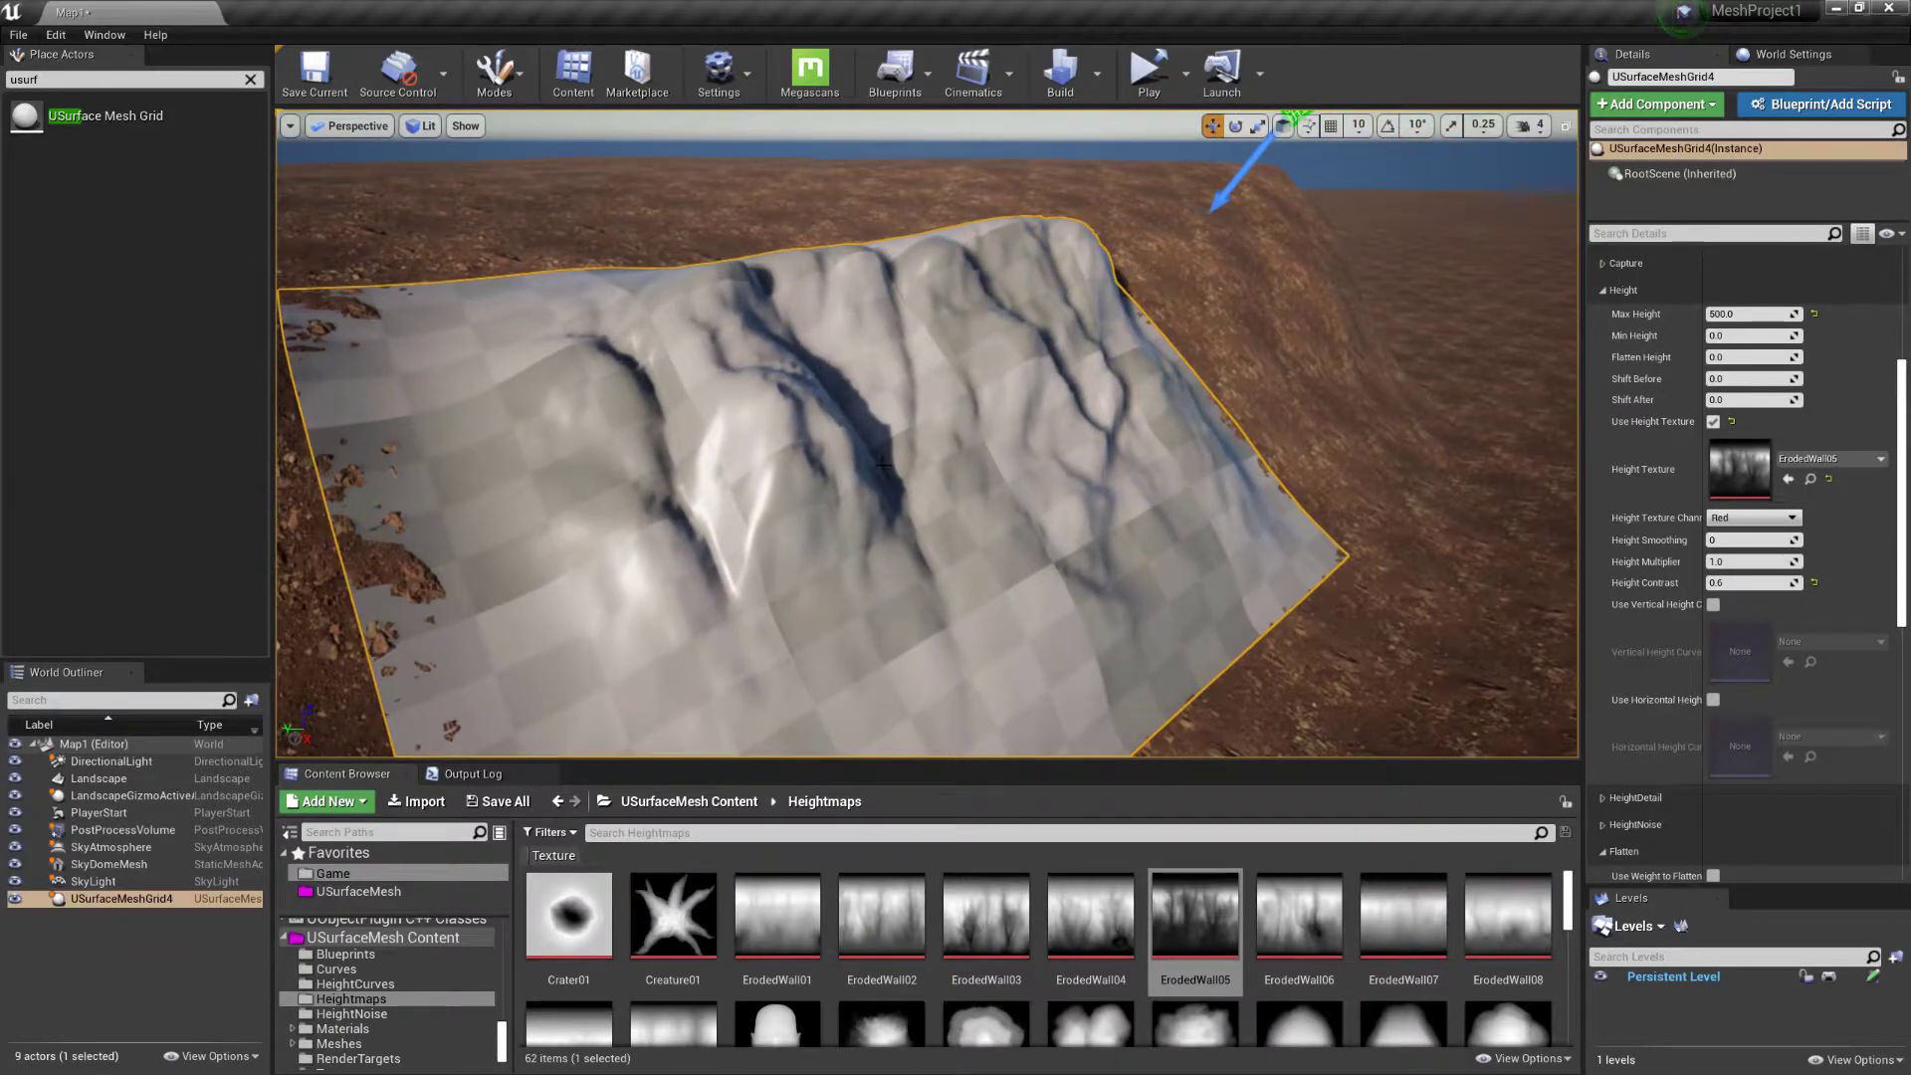
right_drag(1093, 406, 1045, 413)
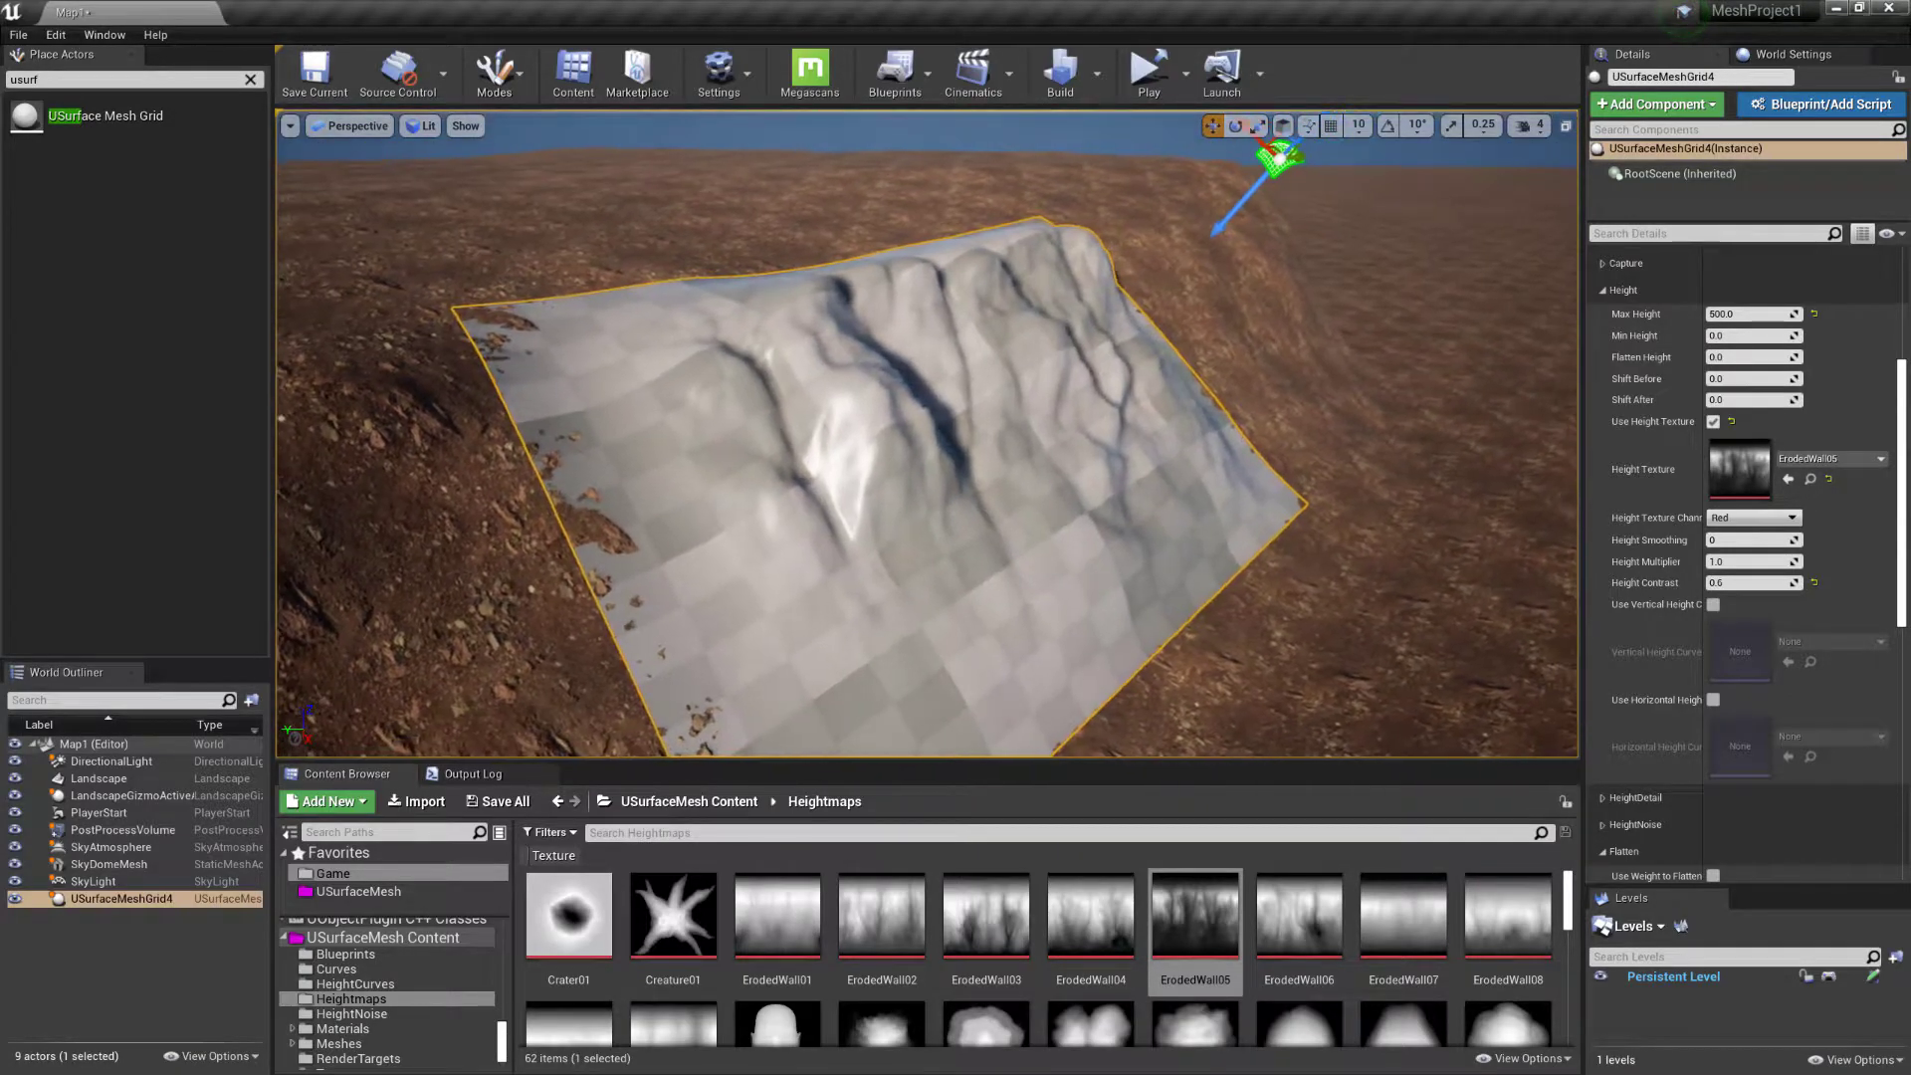
click(1767, 582)
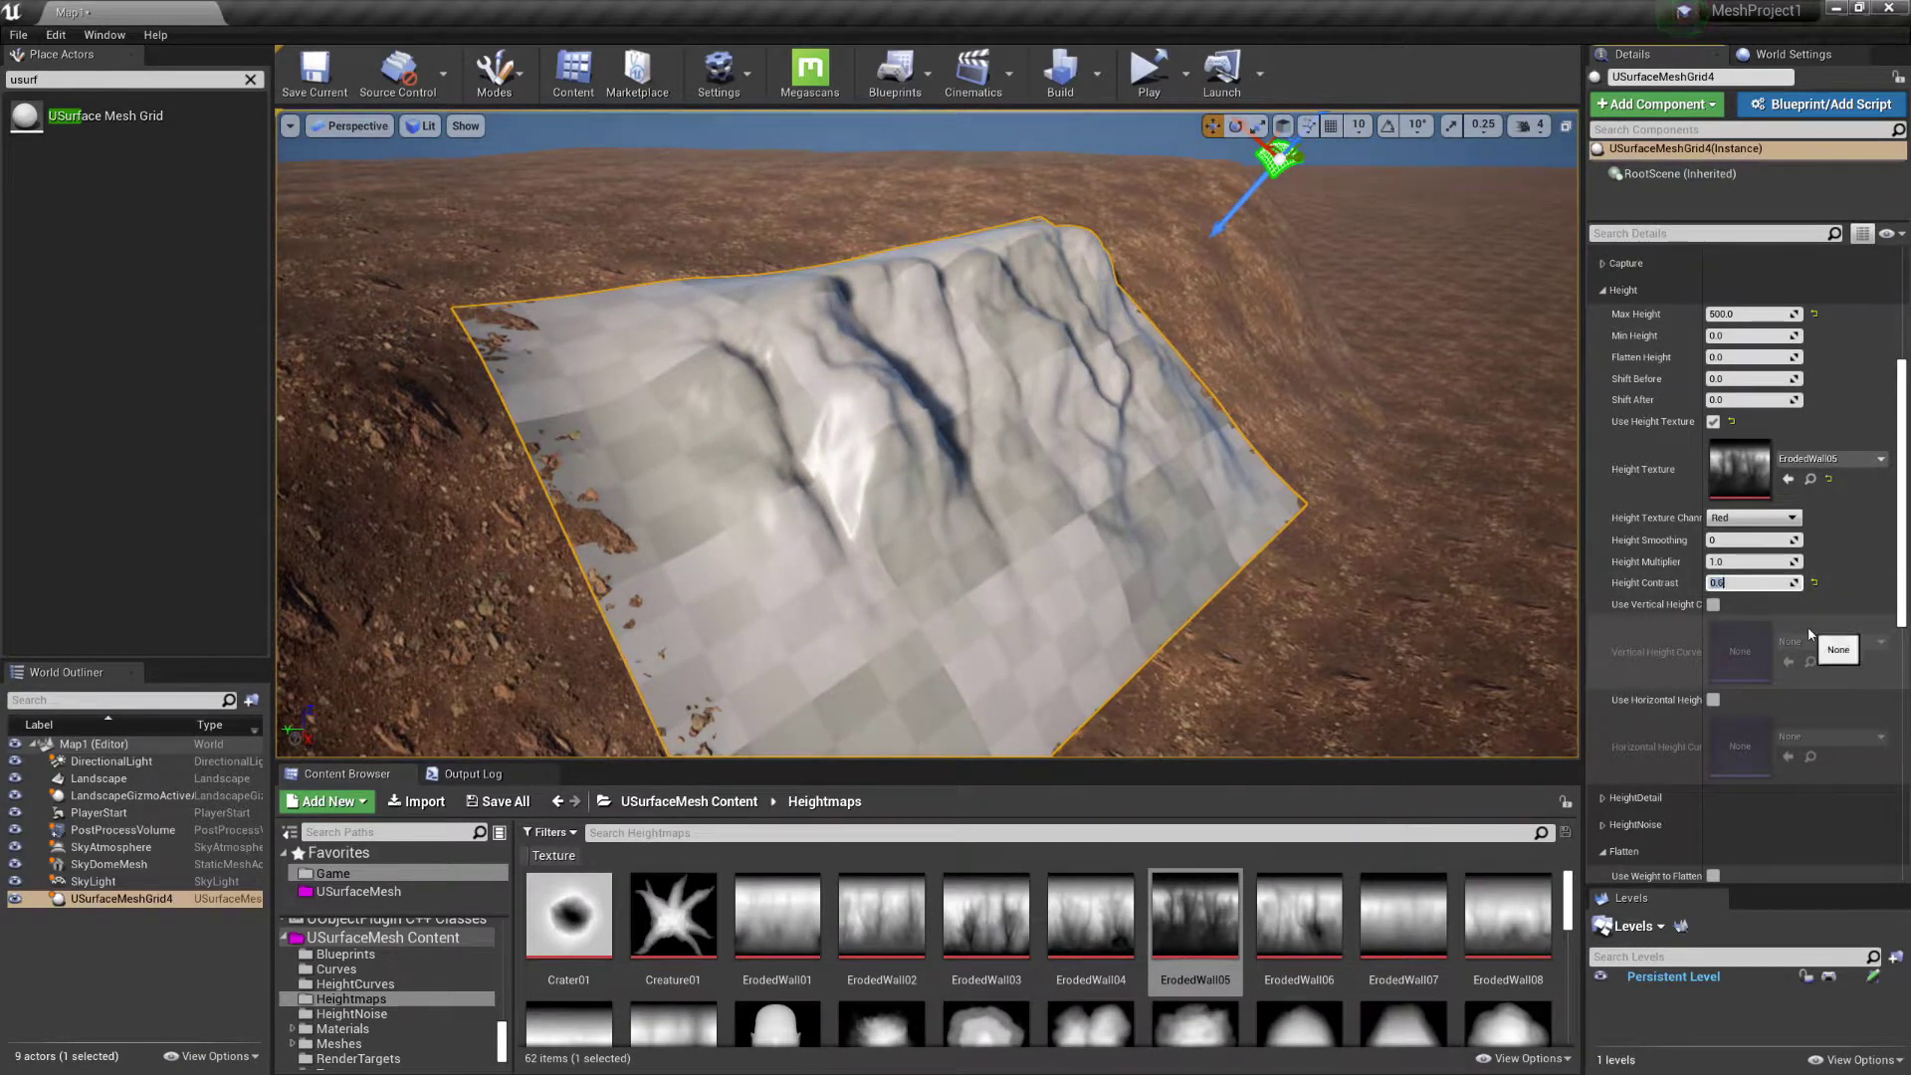
key(BackSpace)
key(Return)
mouse_move(1148, 387)
alt+mouse_down()
mouse_move(1230, 384)
mouse_move(1080, 383)
mouse_move(1155, 395)
alt+mouse_up()
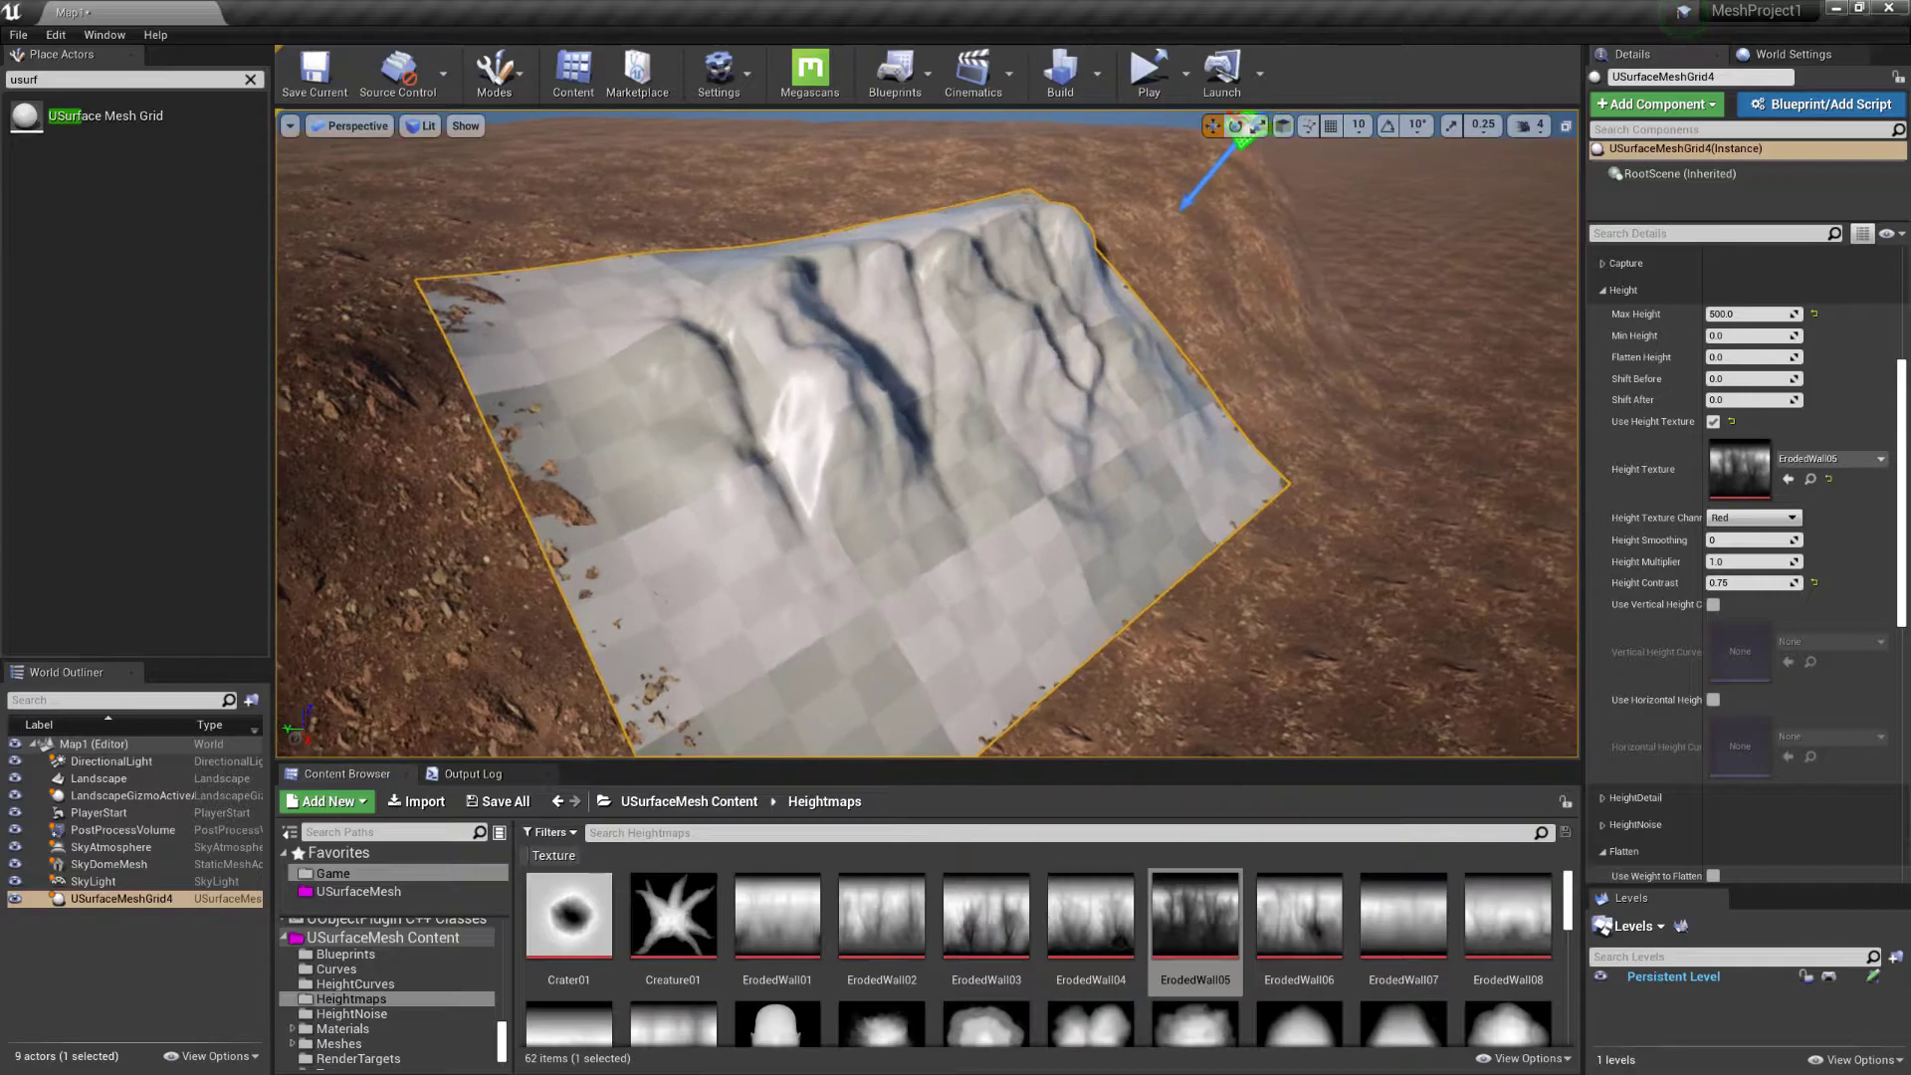
Lower the Height Contrast to 0.5 for comparison, and set it to 0.6
click(1737, 584)
text(.)
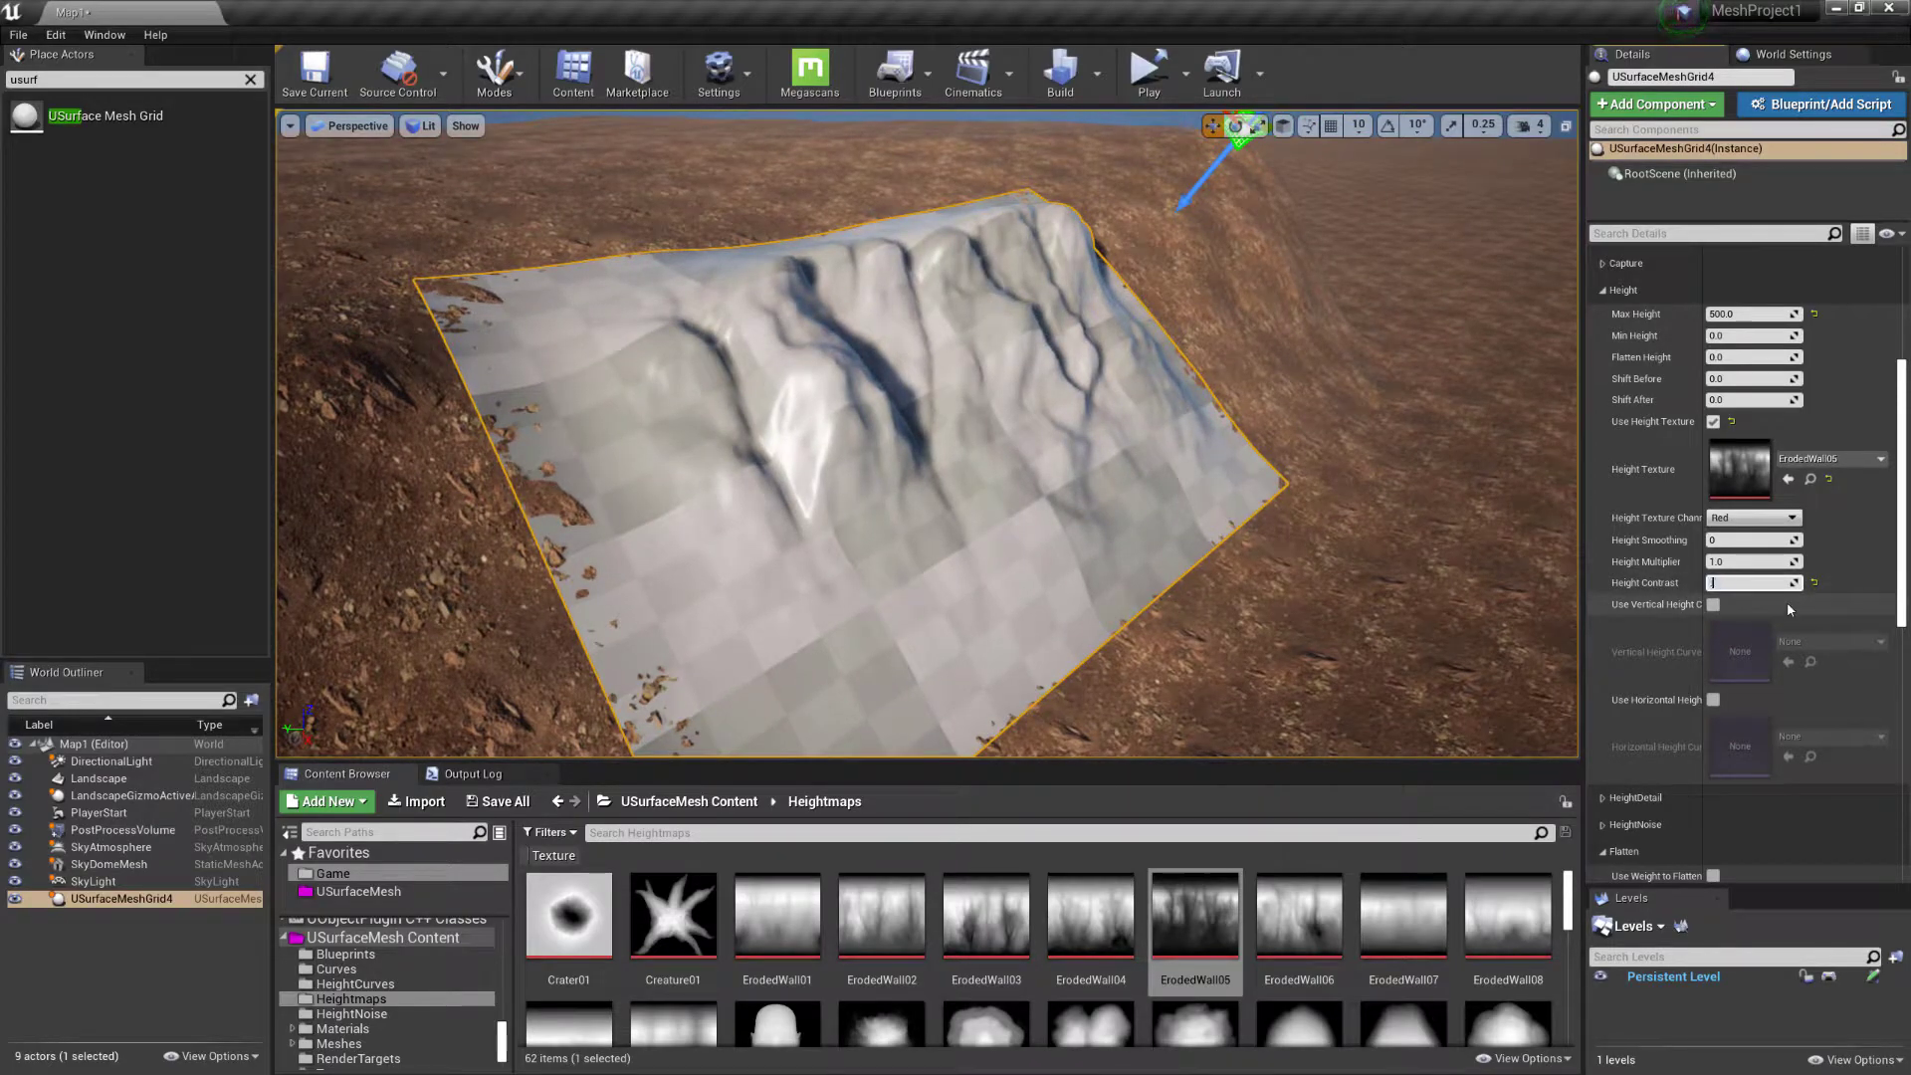
key(Return)
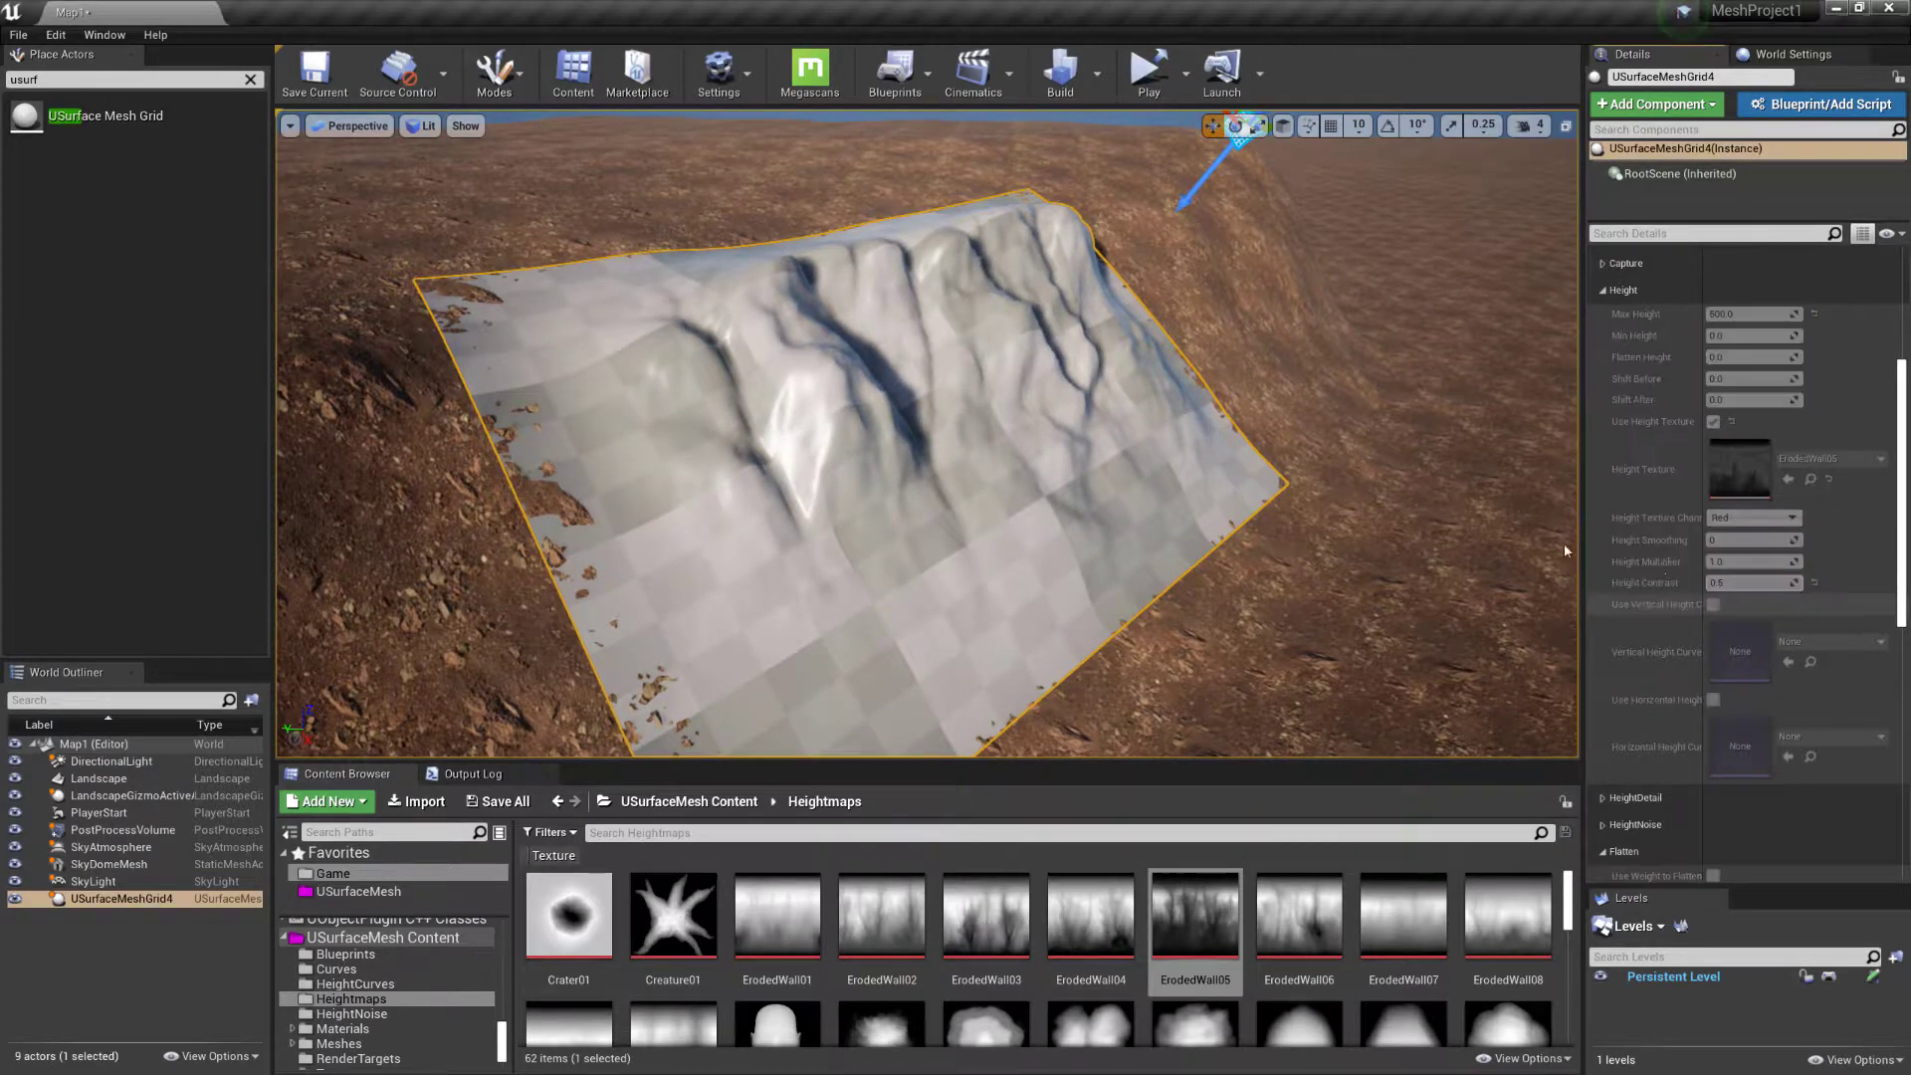
alt+drag(926, 438, 970, 433)
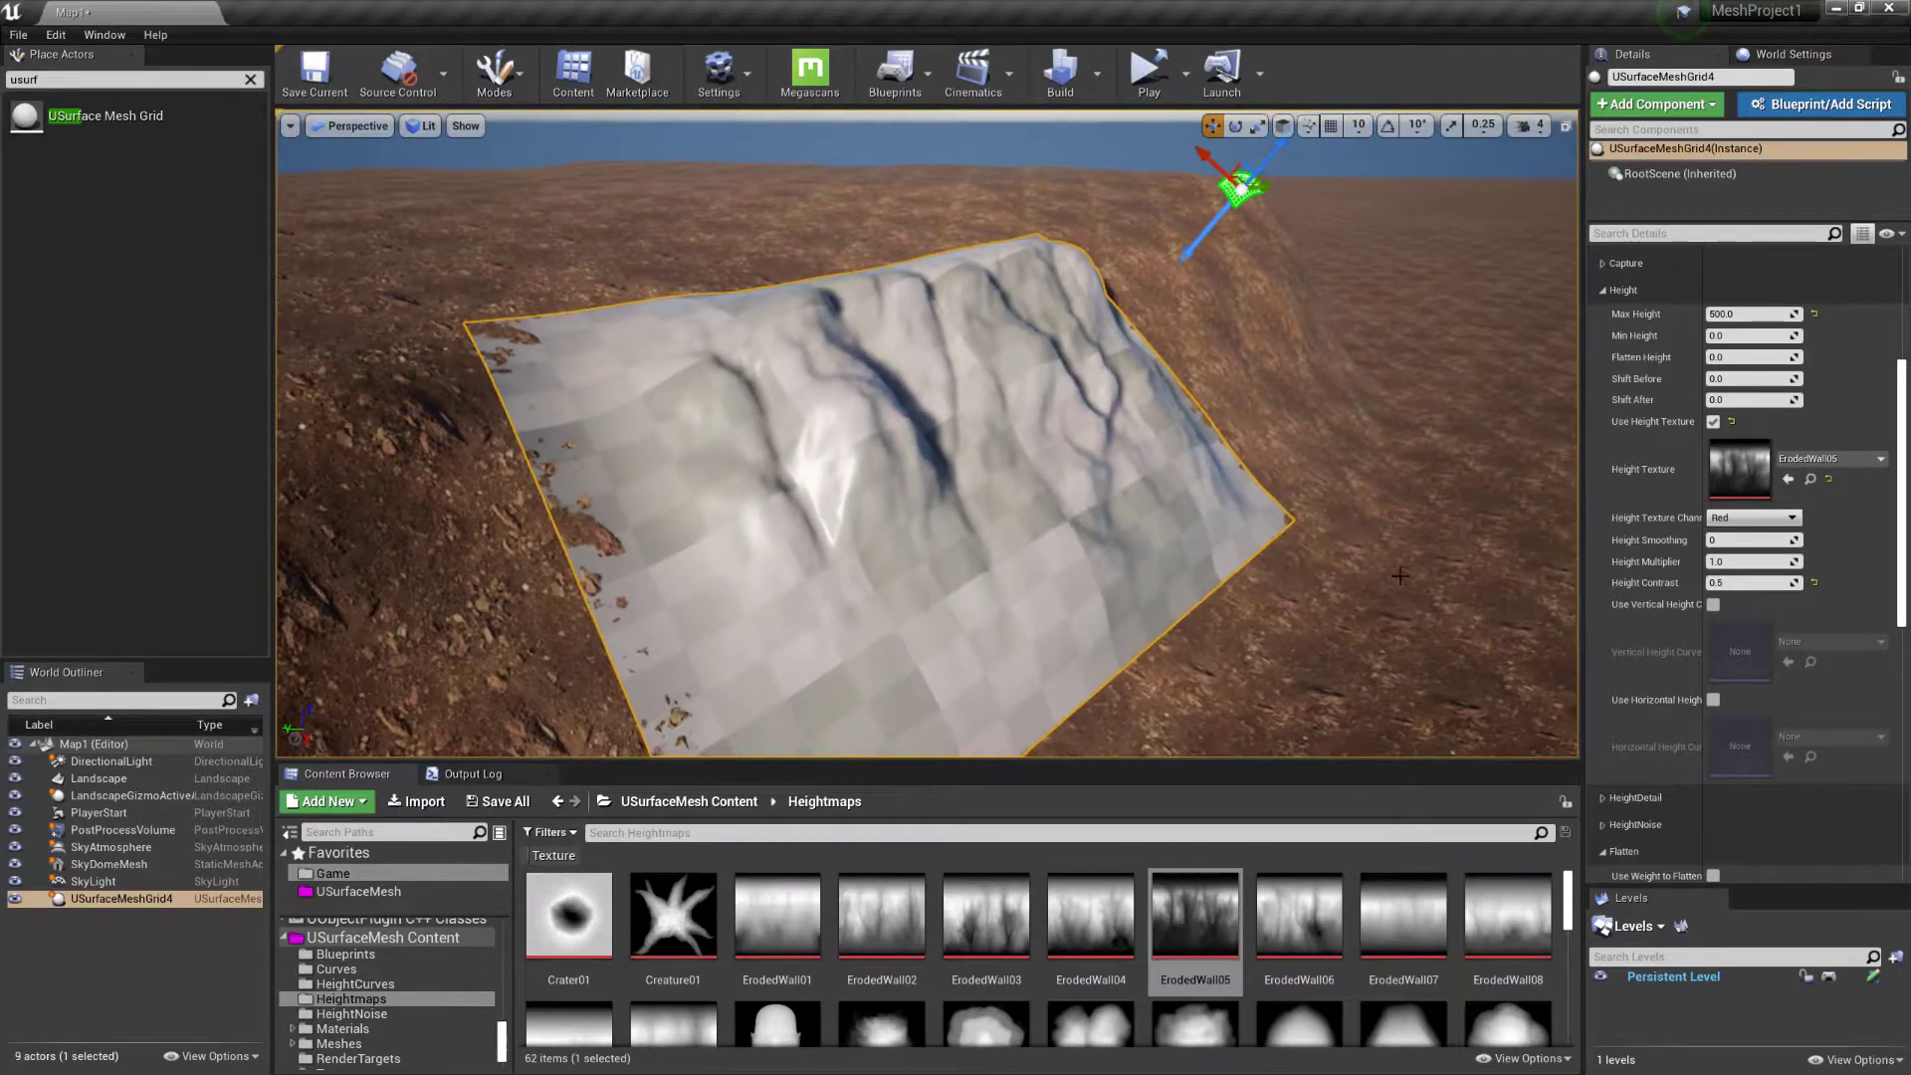
click(1757, 585)
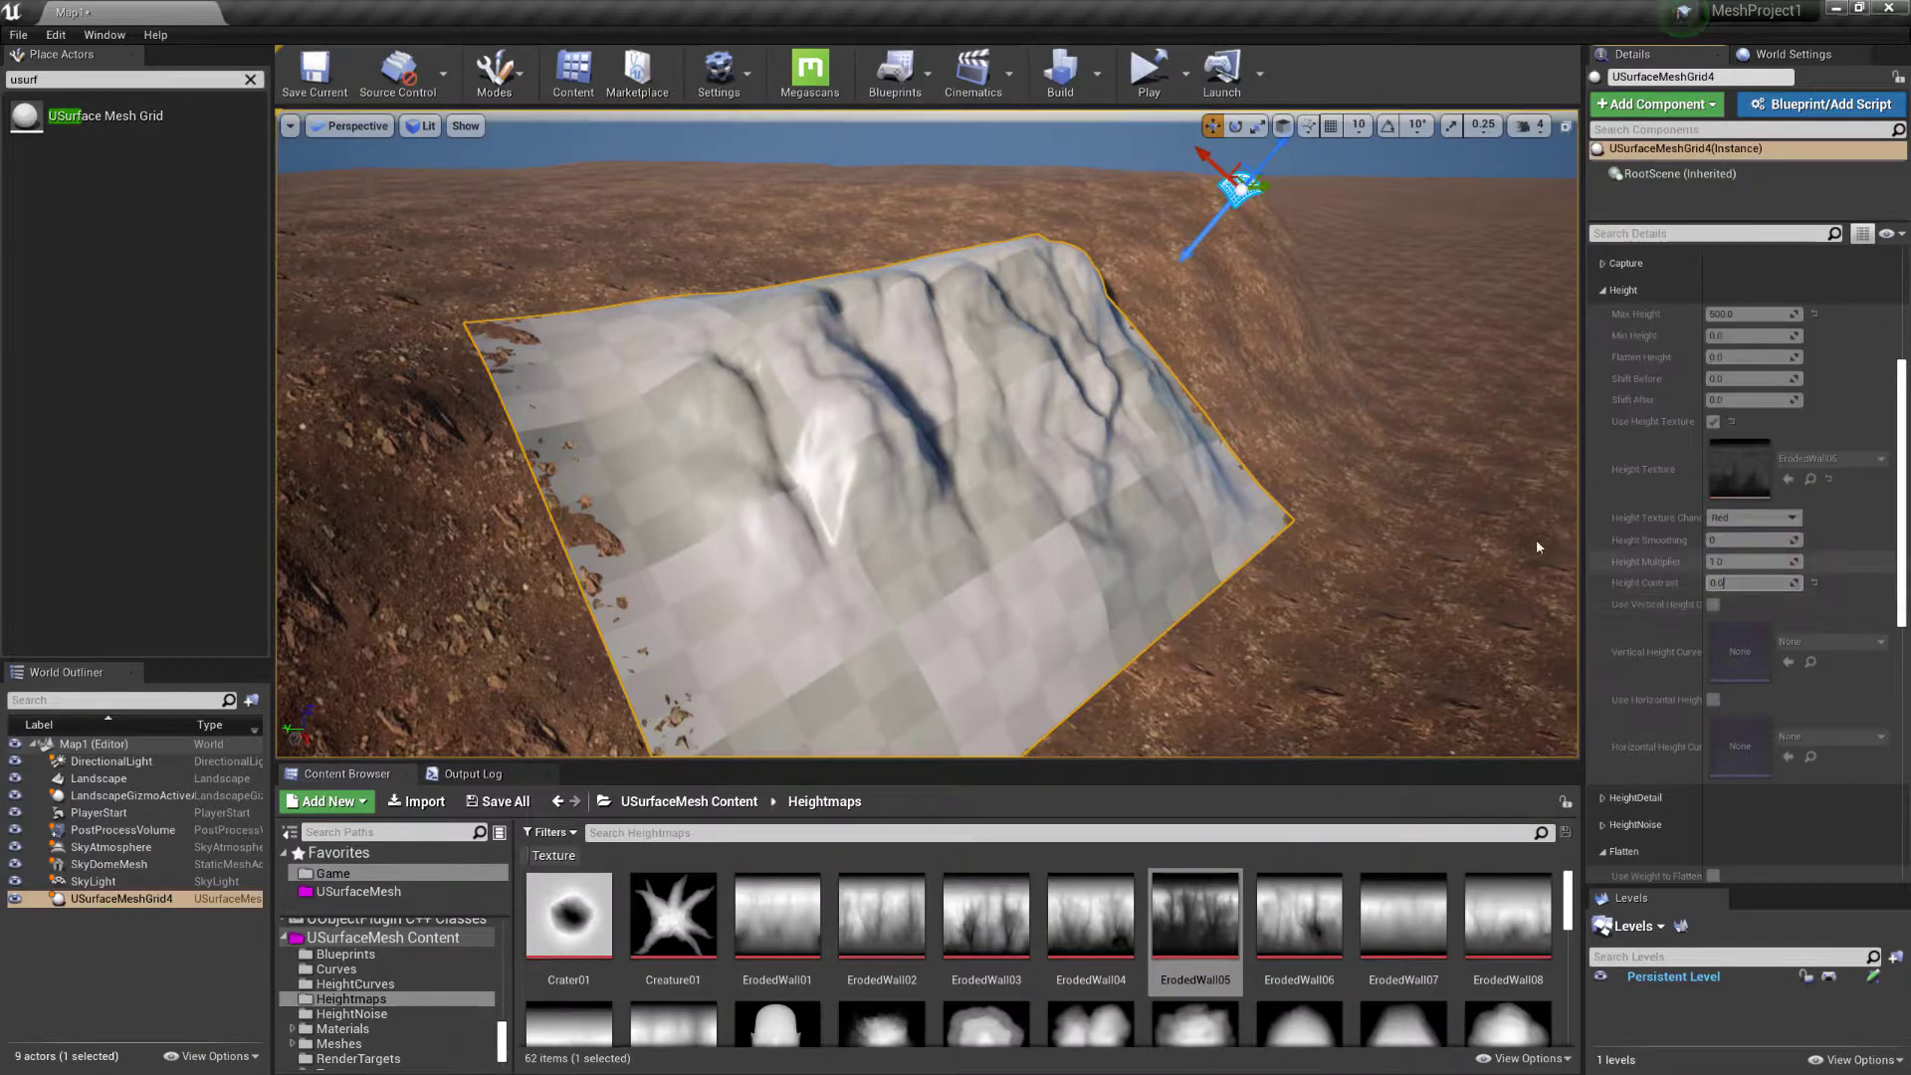
mouse_move(1124, 438)
right_down()
mouse_move(1125, 477)
mouse_move(1124, 418)
right_up()
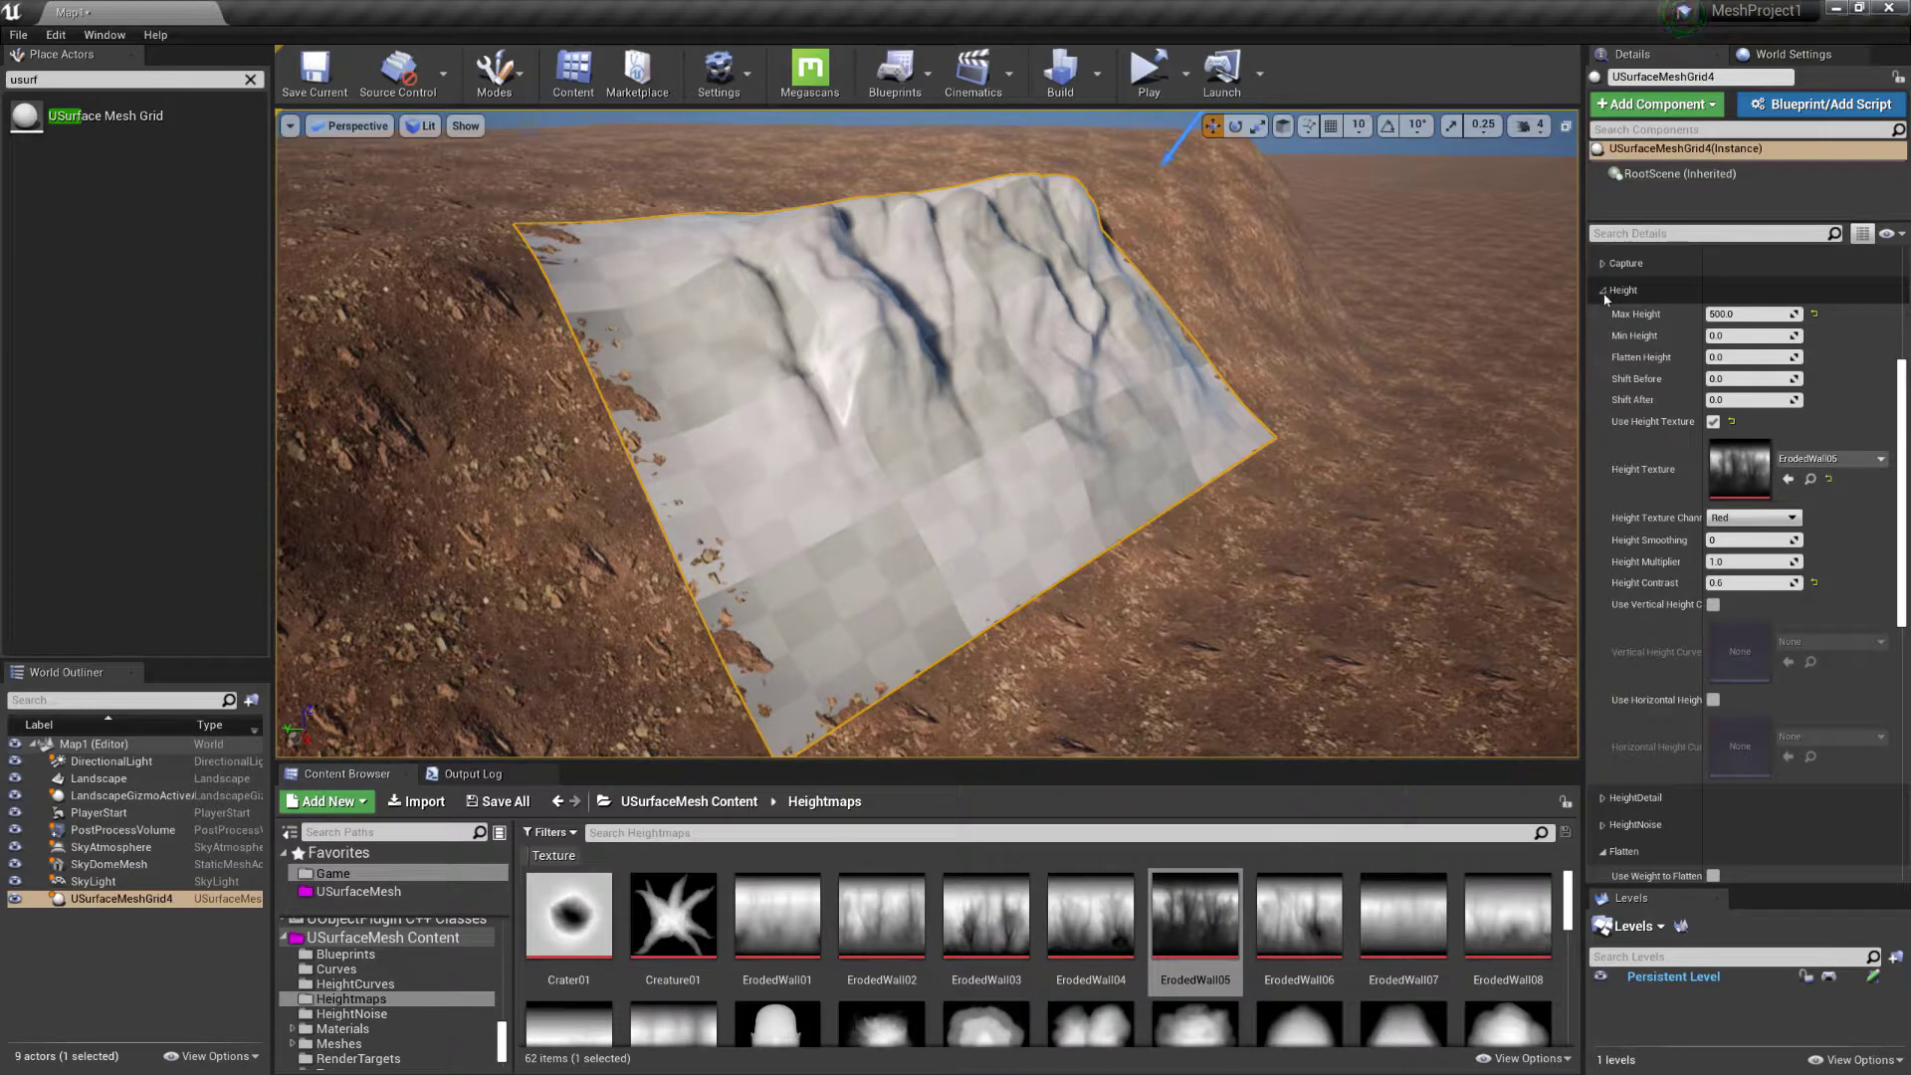
mouse_move(654, 470)
right_down()
mouse_move(687, 466)
mouse_move(654, 470)
right_up()
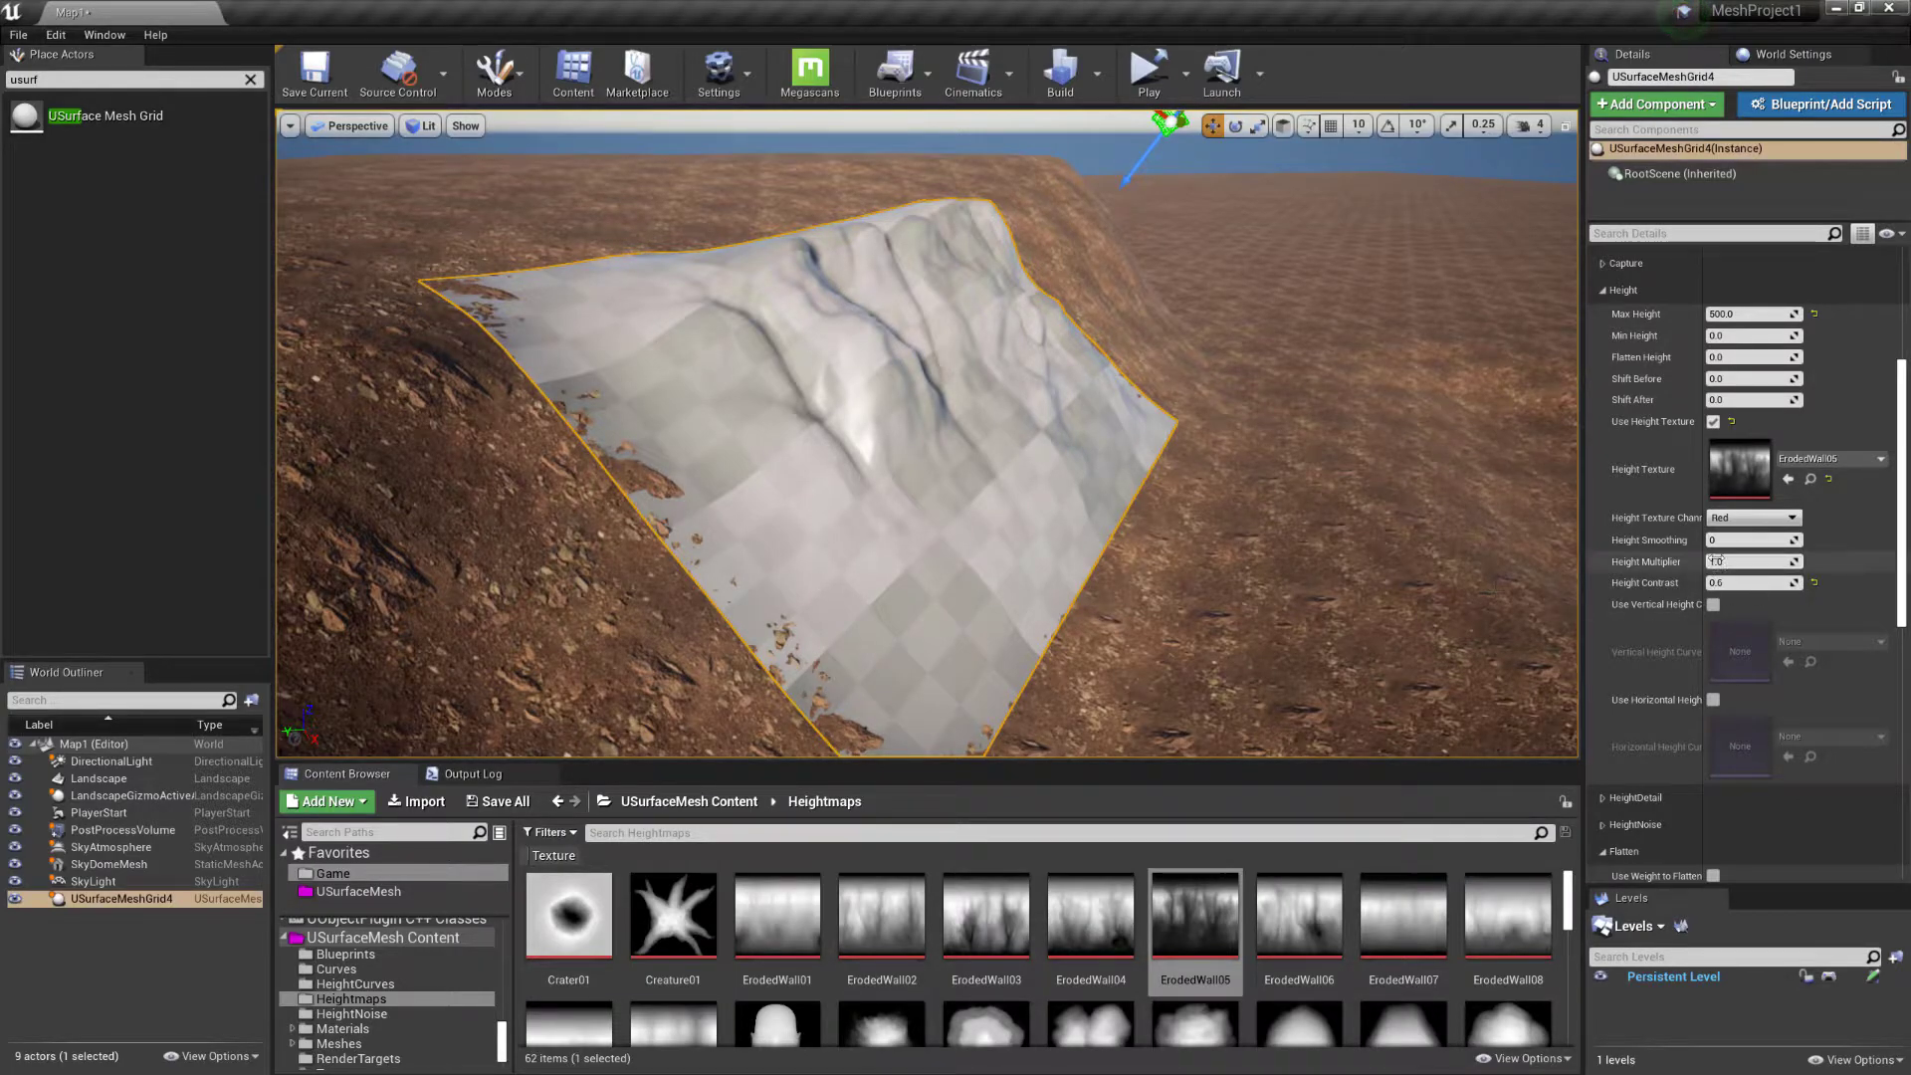
mouse_move(865, 491)
right_down()
mouse_move(846, 498)
mouse_move(864, 492)
right_up()
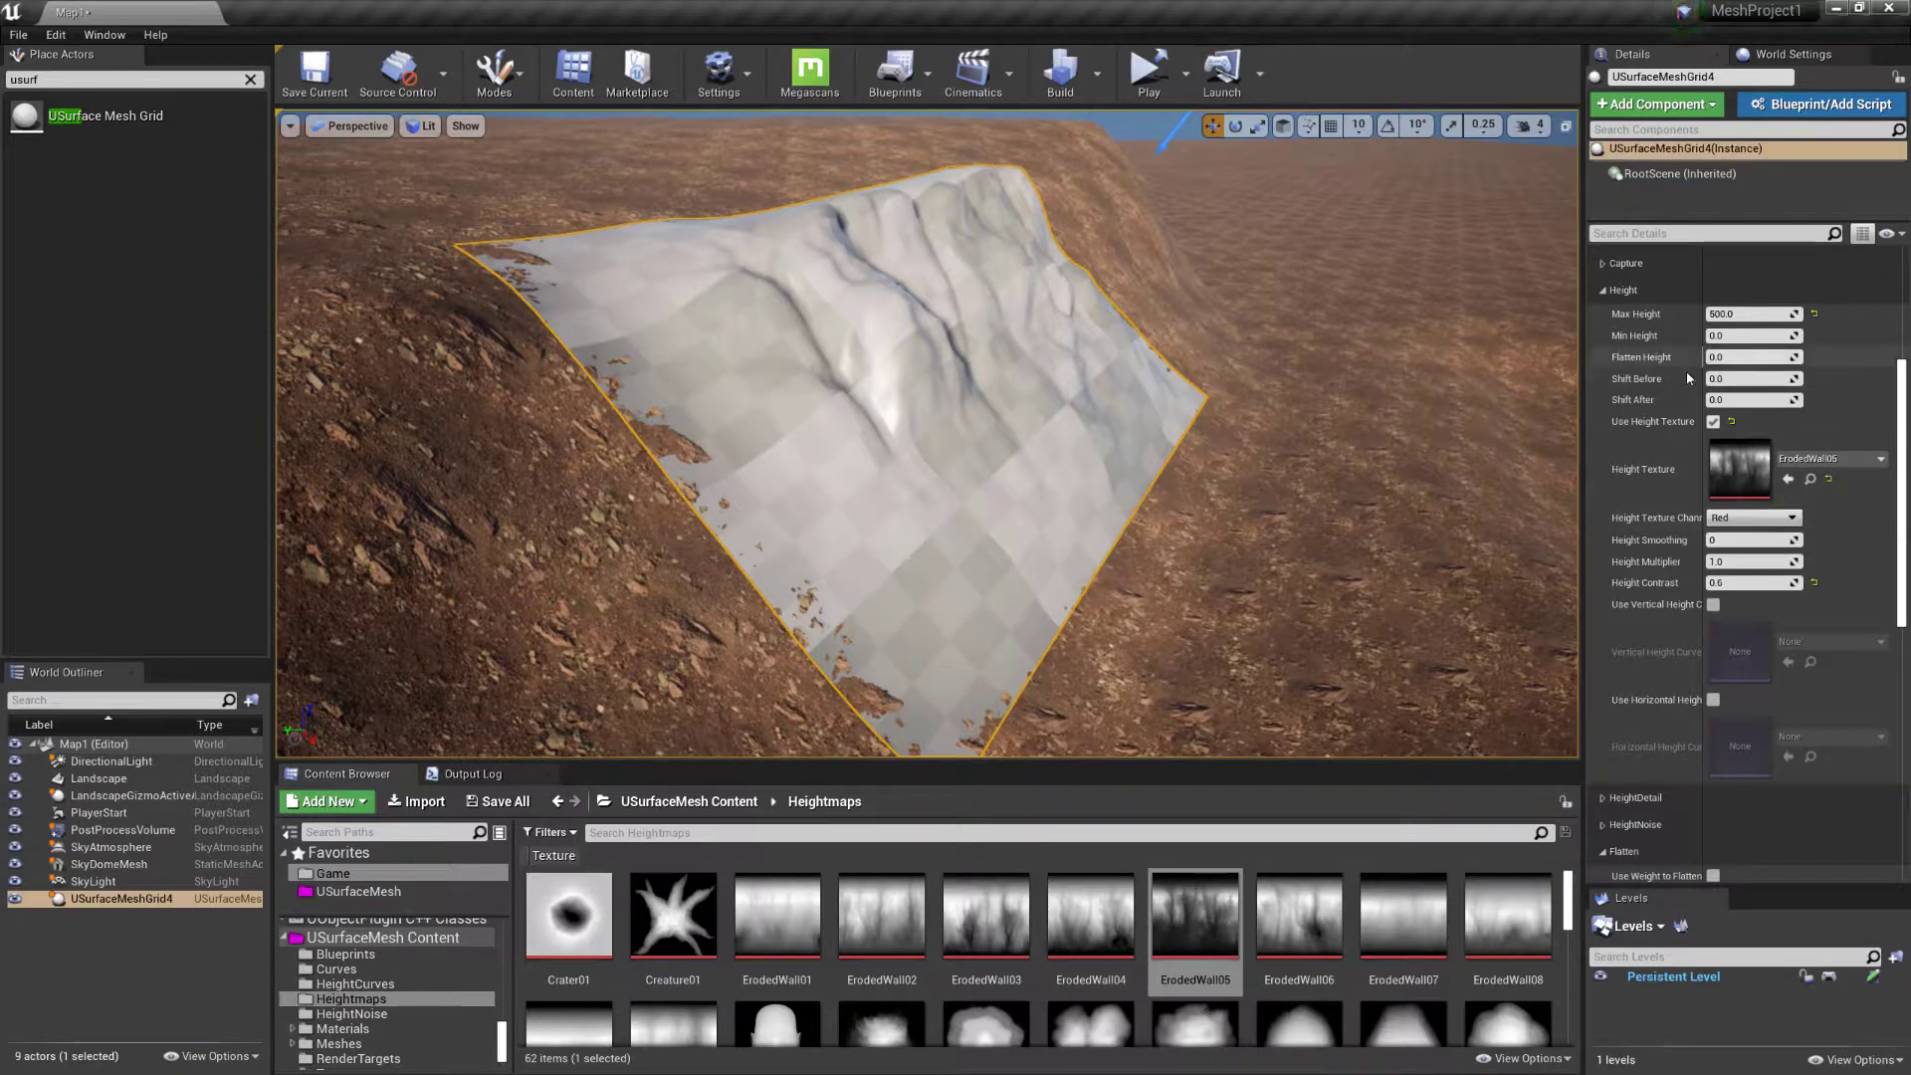
Set the mesh grid's Shift Before to -5 to sink its flattened edges into the landscape
scroll(1675, 540, up, 2)
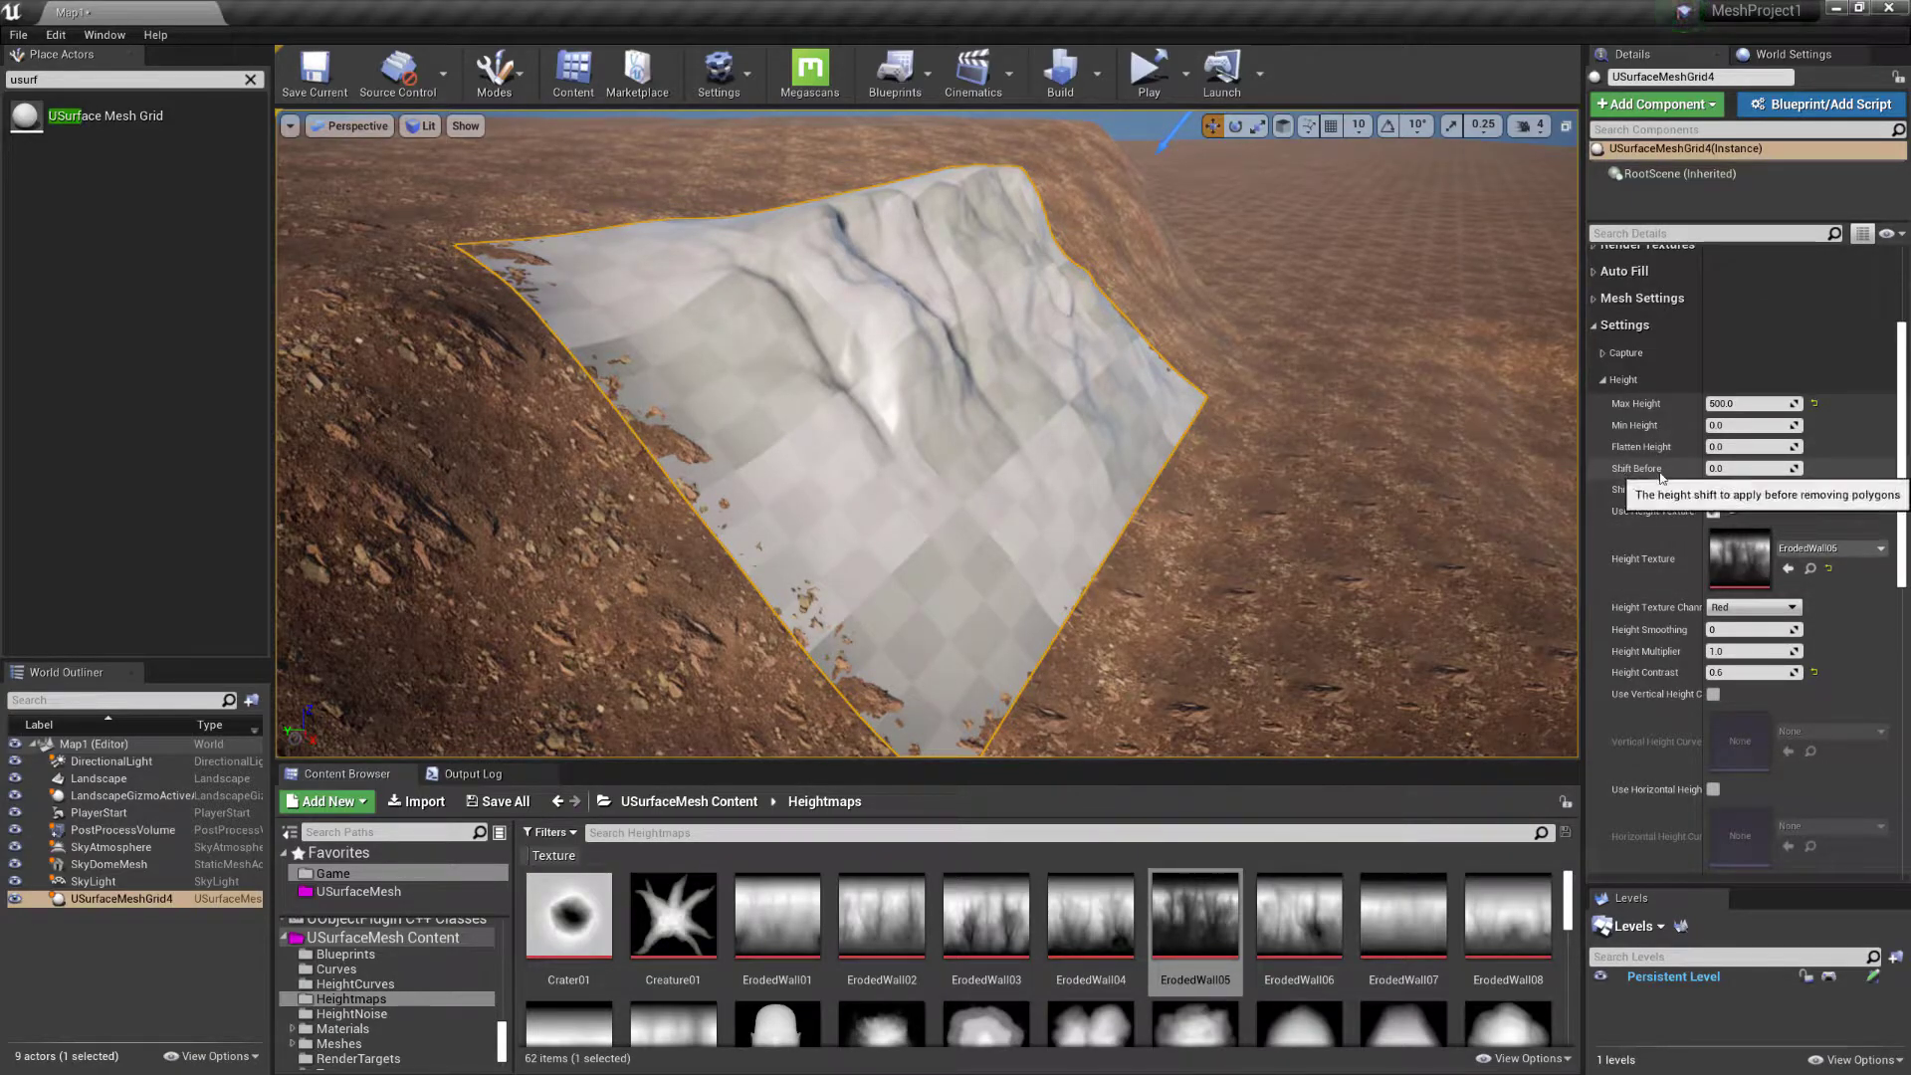
mouse_move(1660, 475)
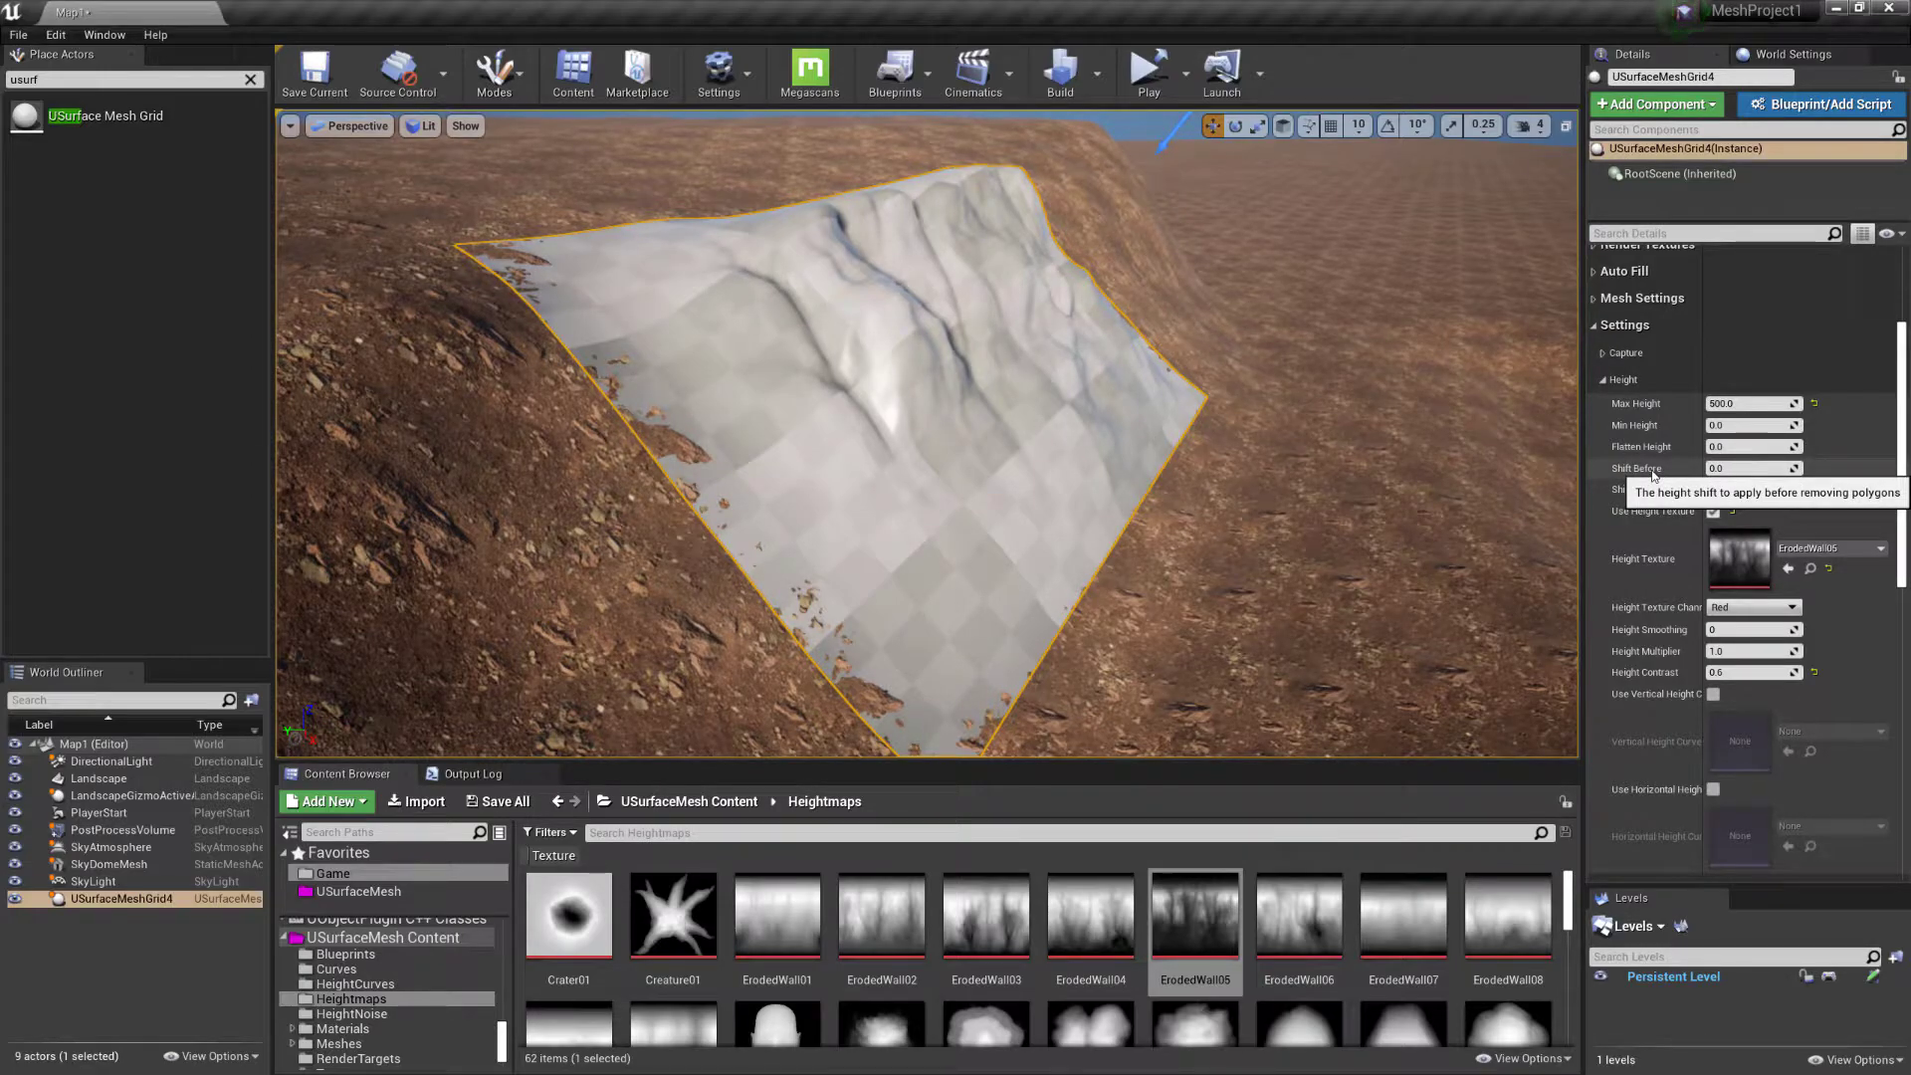
right_drag(1147, 204, 1142, 177)
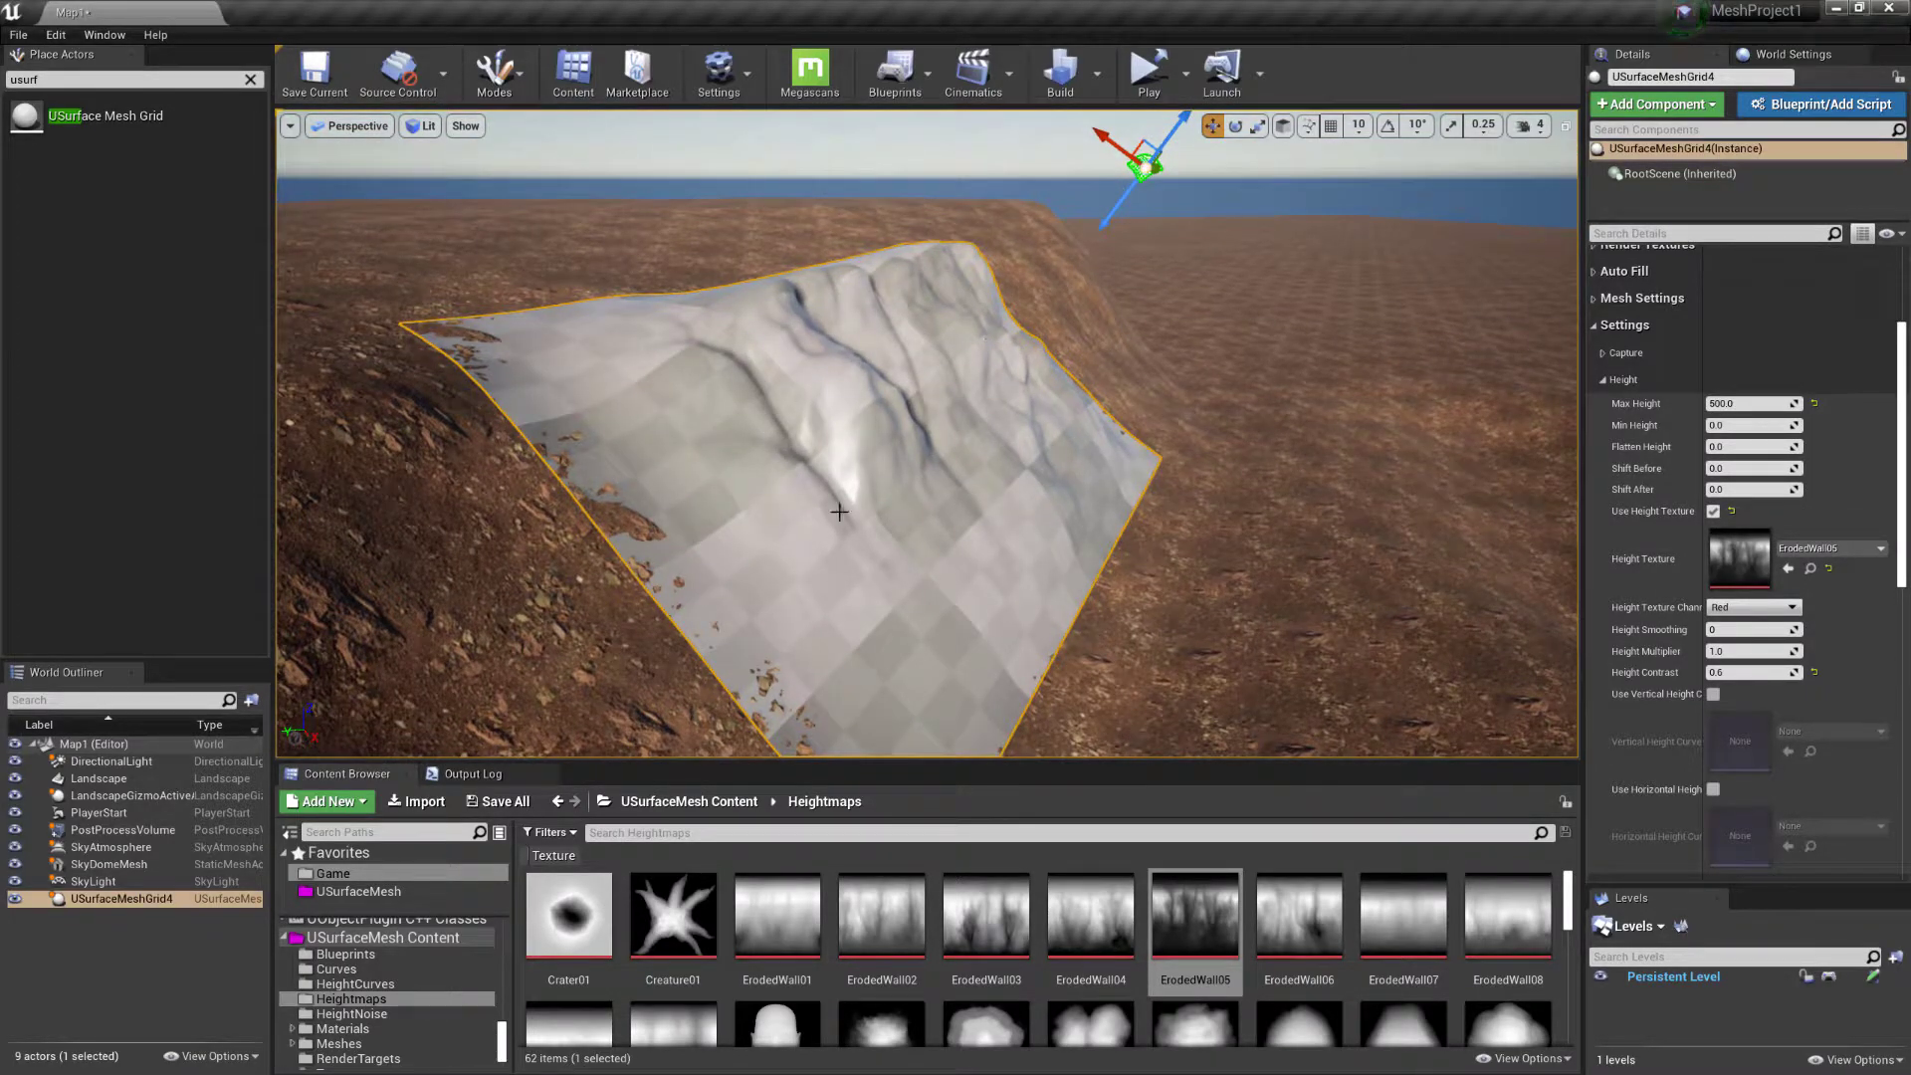
click(1721, 467)
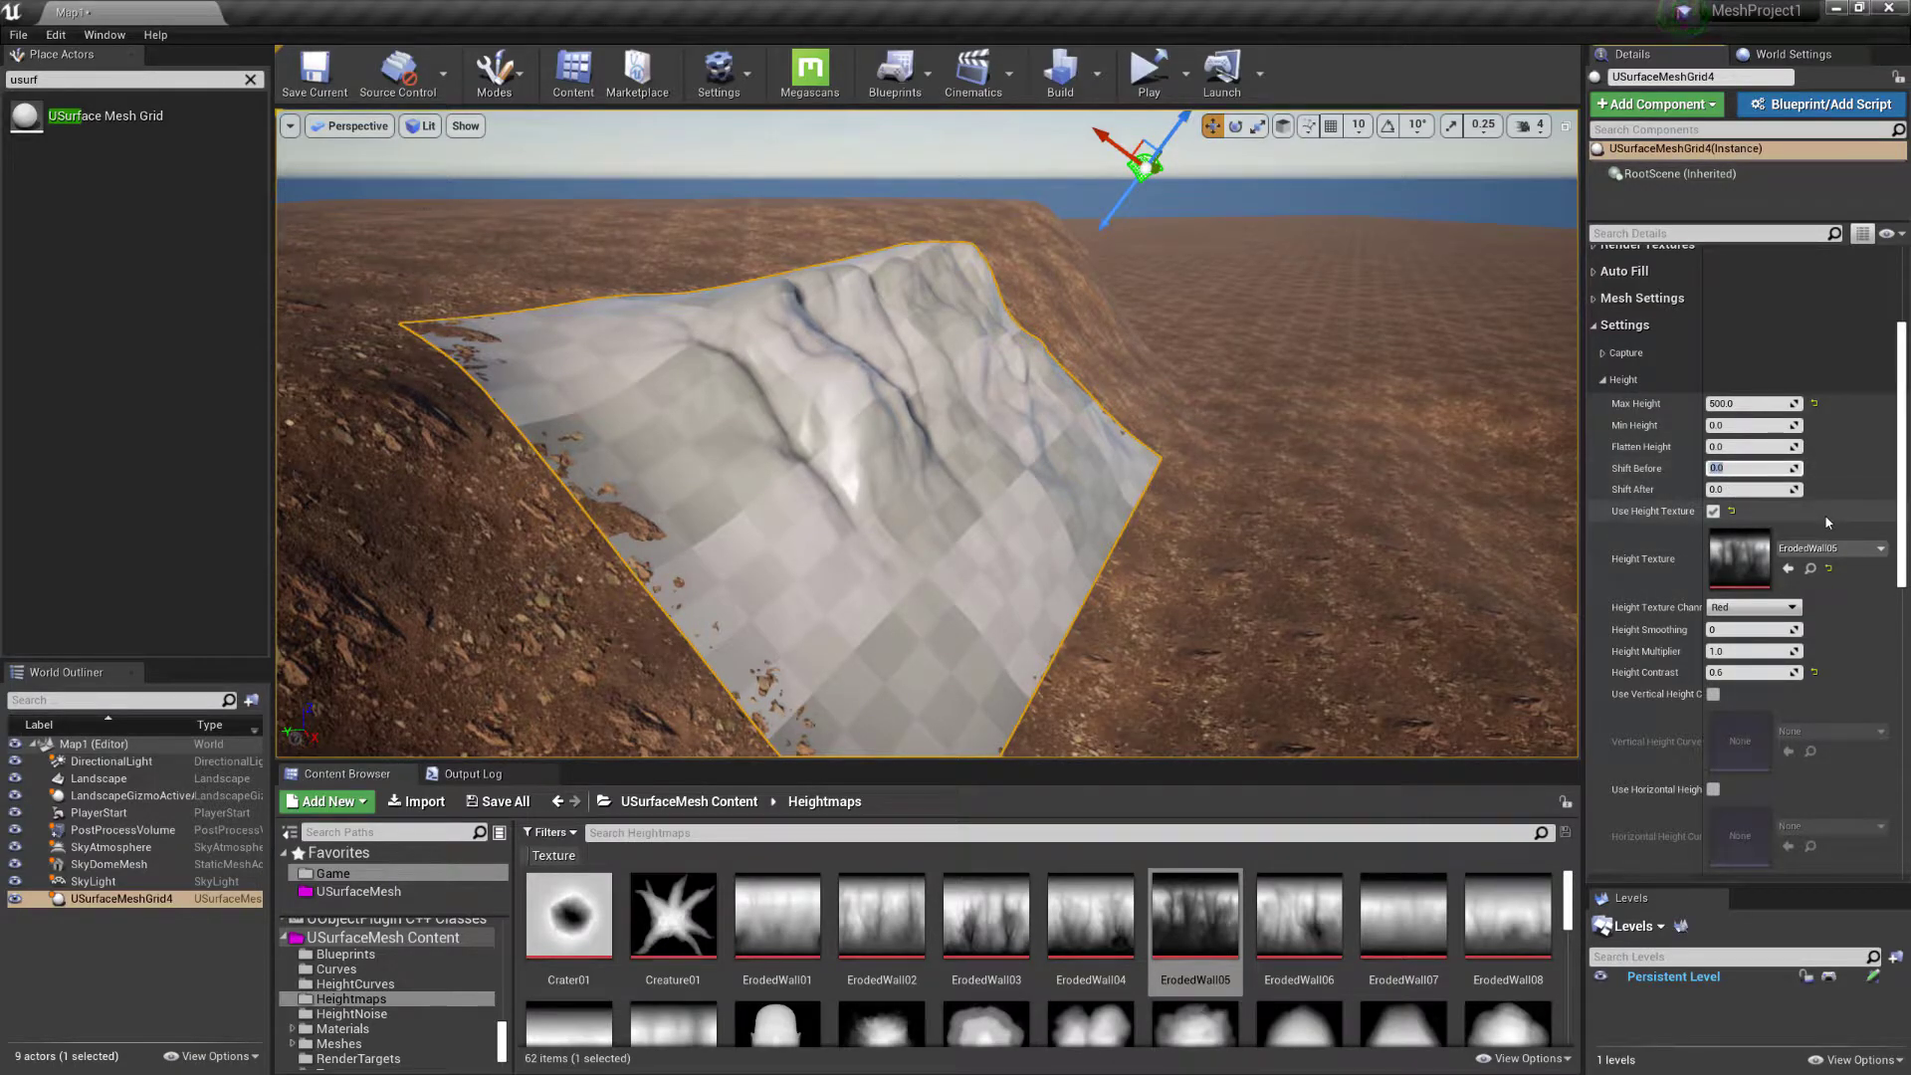
text(-5)
key(Return)
mouse_move(959, 385)
right_down()
mouse_move(986, 382)
mouse_move(945, 379)
mouse_move(958, 394)
right_up()
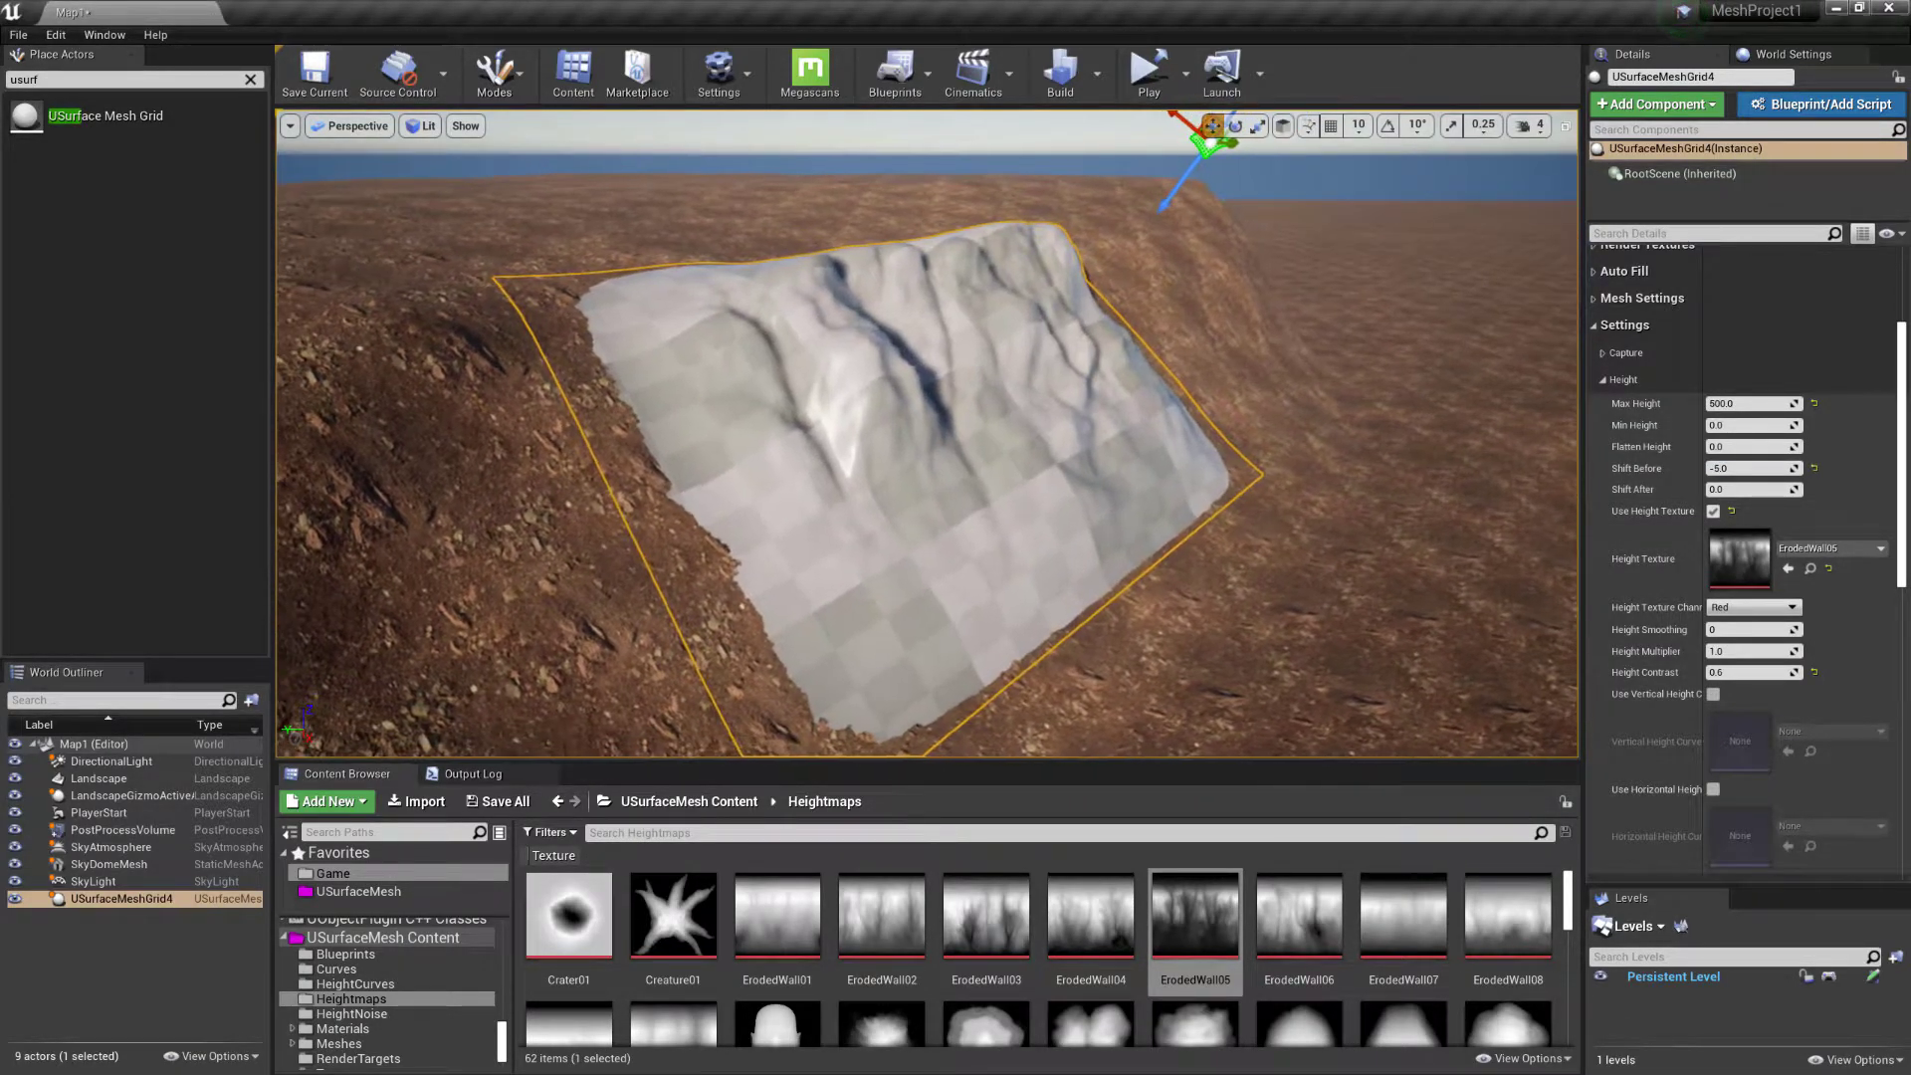
Enable Remove Polygons to cut away the part of the mesh grid below the landscape
scroll(1716, 539, up, 6)
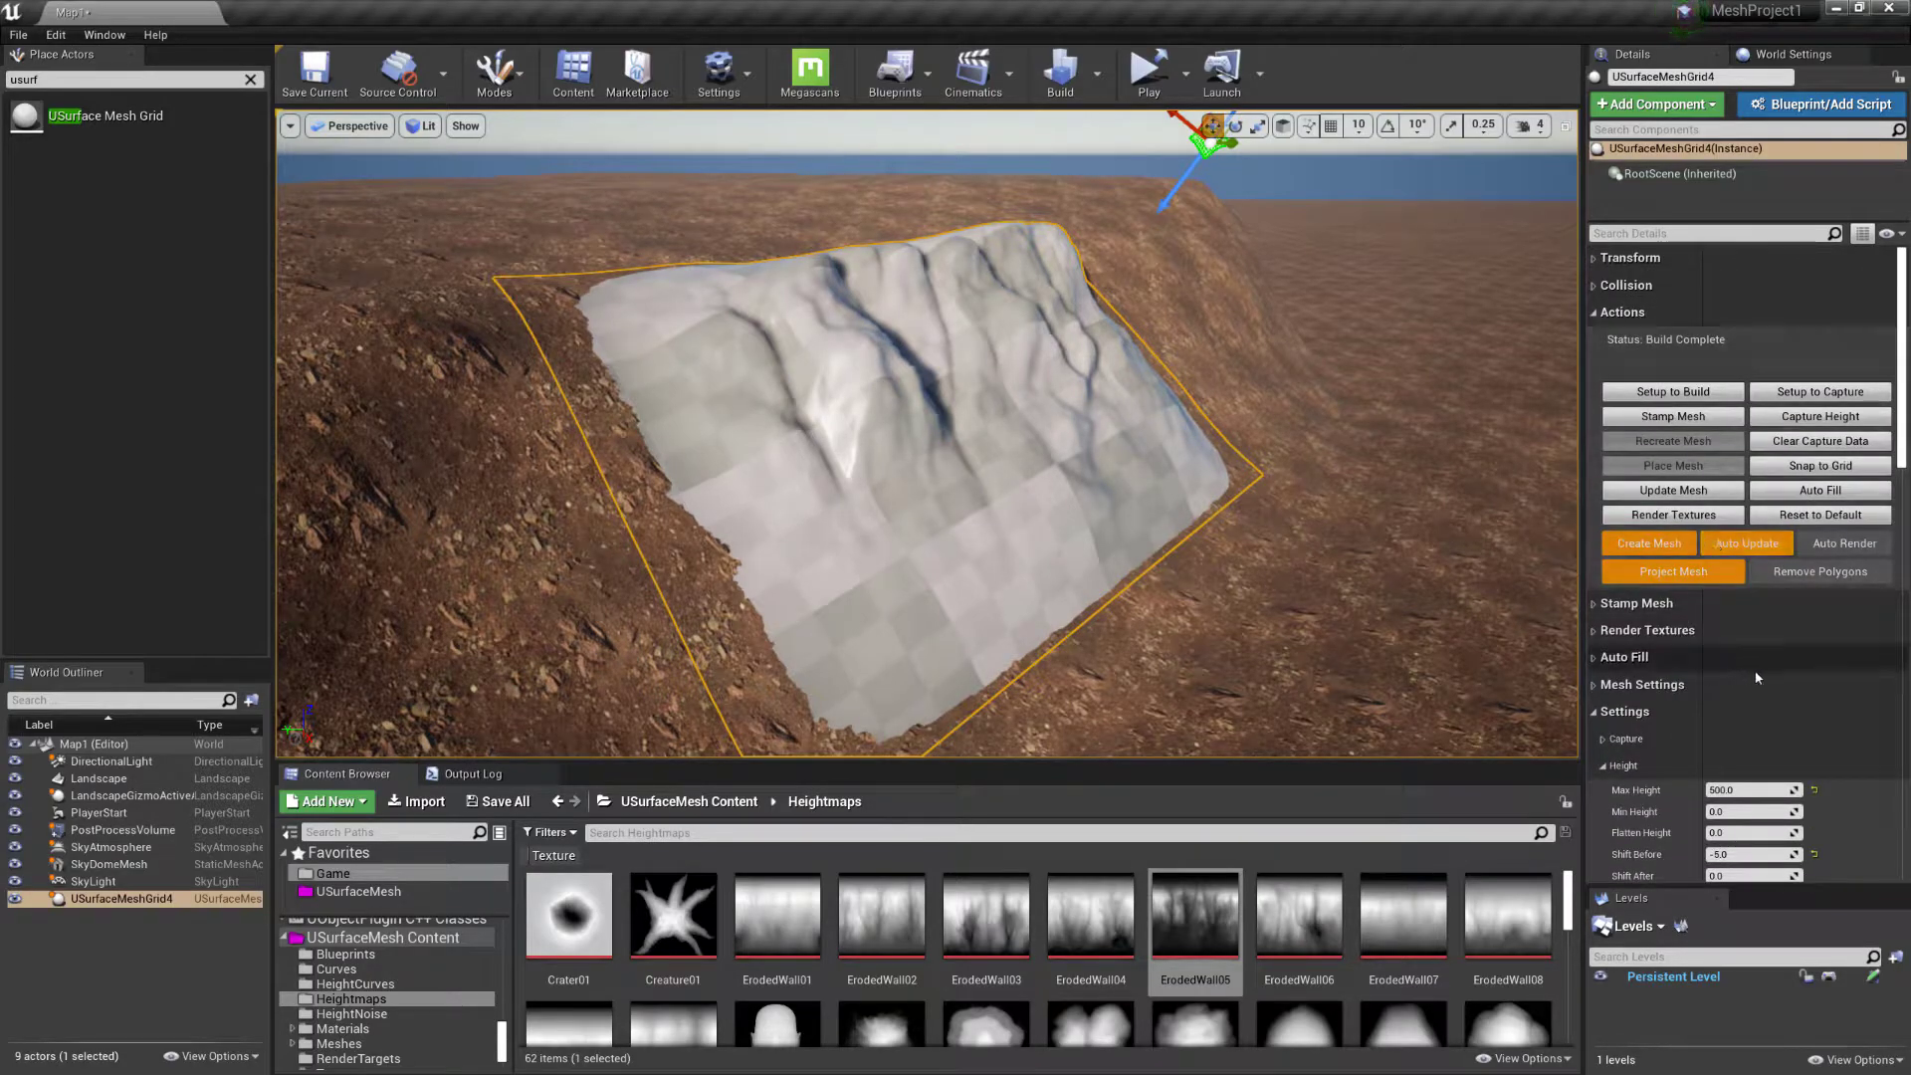
scroll(1754, 671, down, 1)
click(1841, 514)
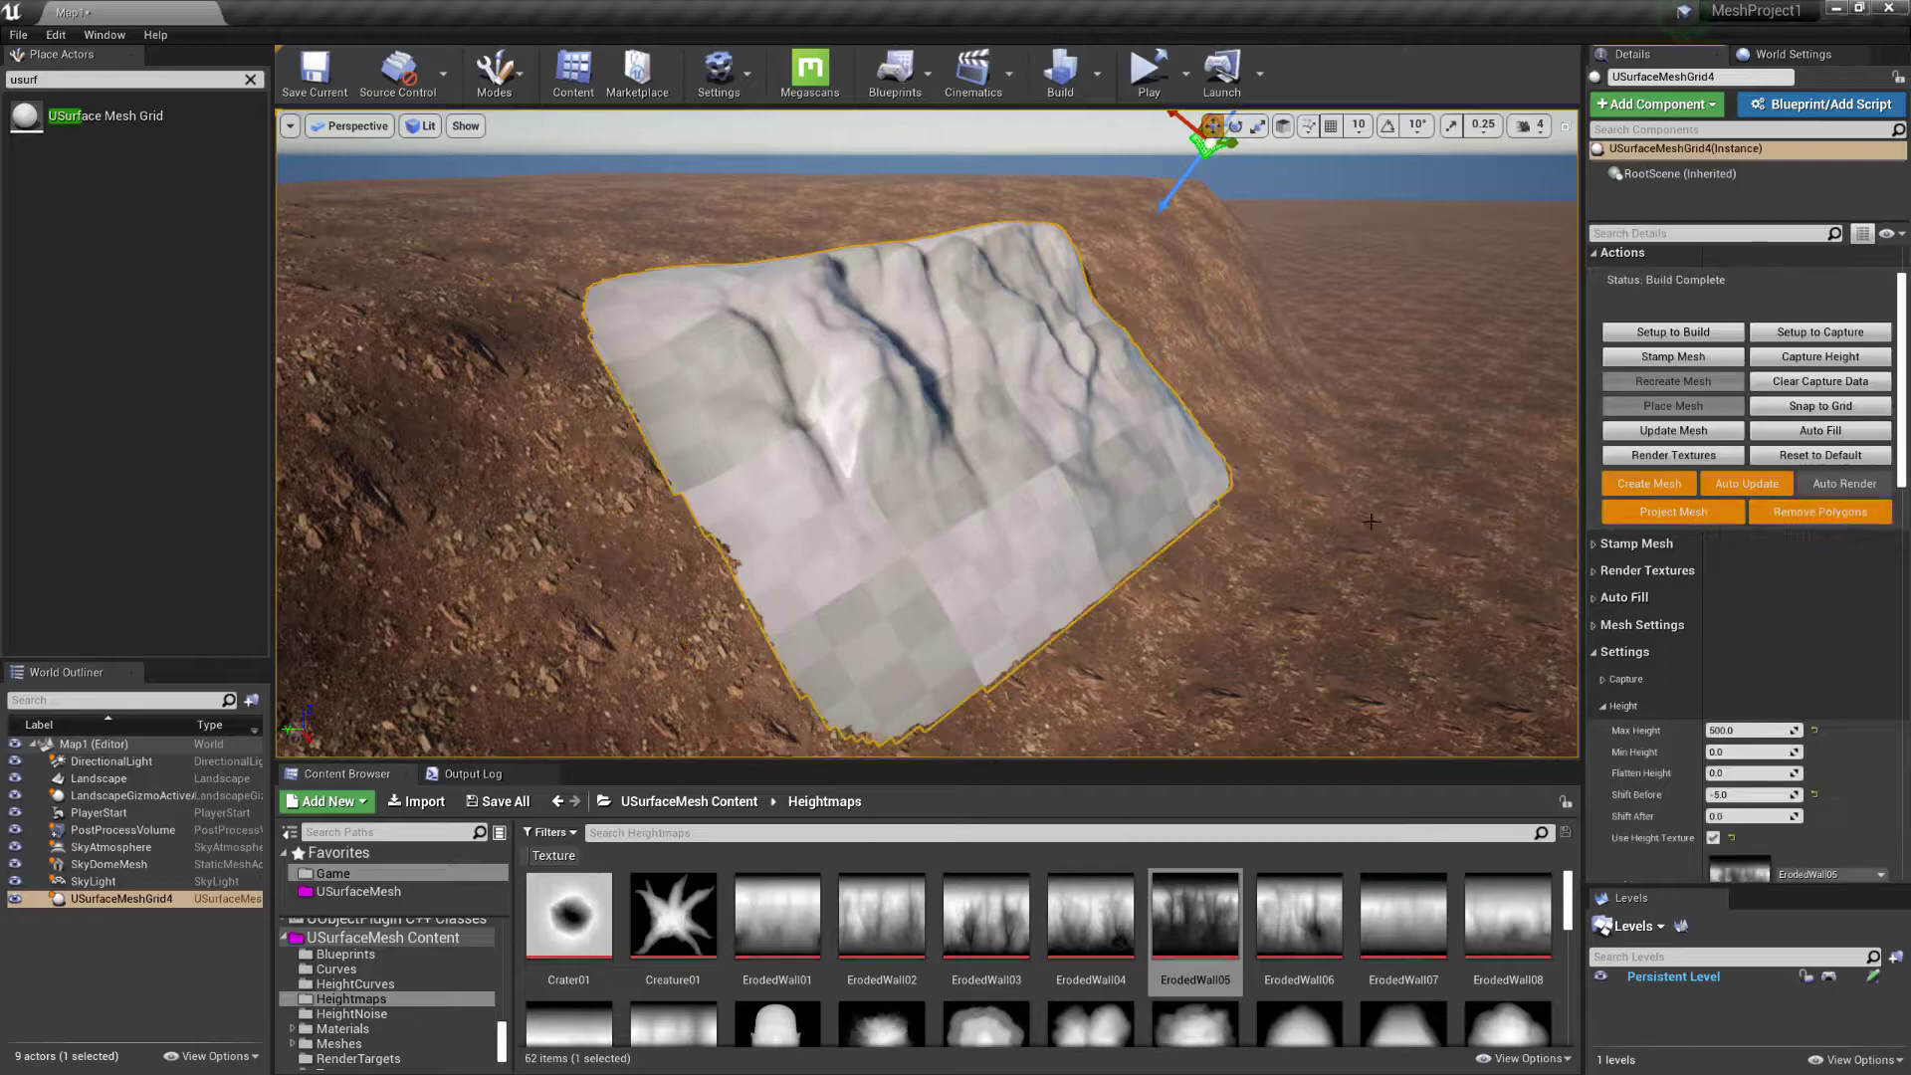
Examine the cut edge of the mesh grid up close where it meets the rocky landscape
right_drag(1152, 509, 968, 478)
key(w)
key(w)
key(w)
key(s)
key(w)
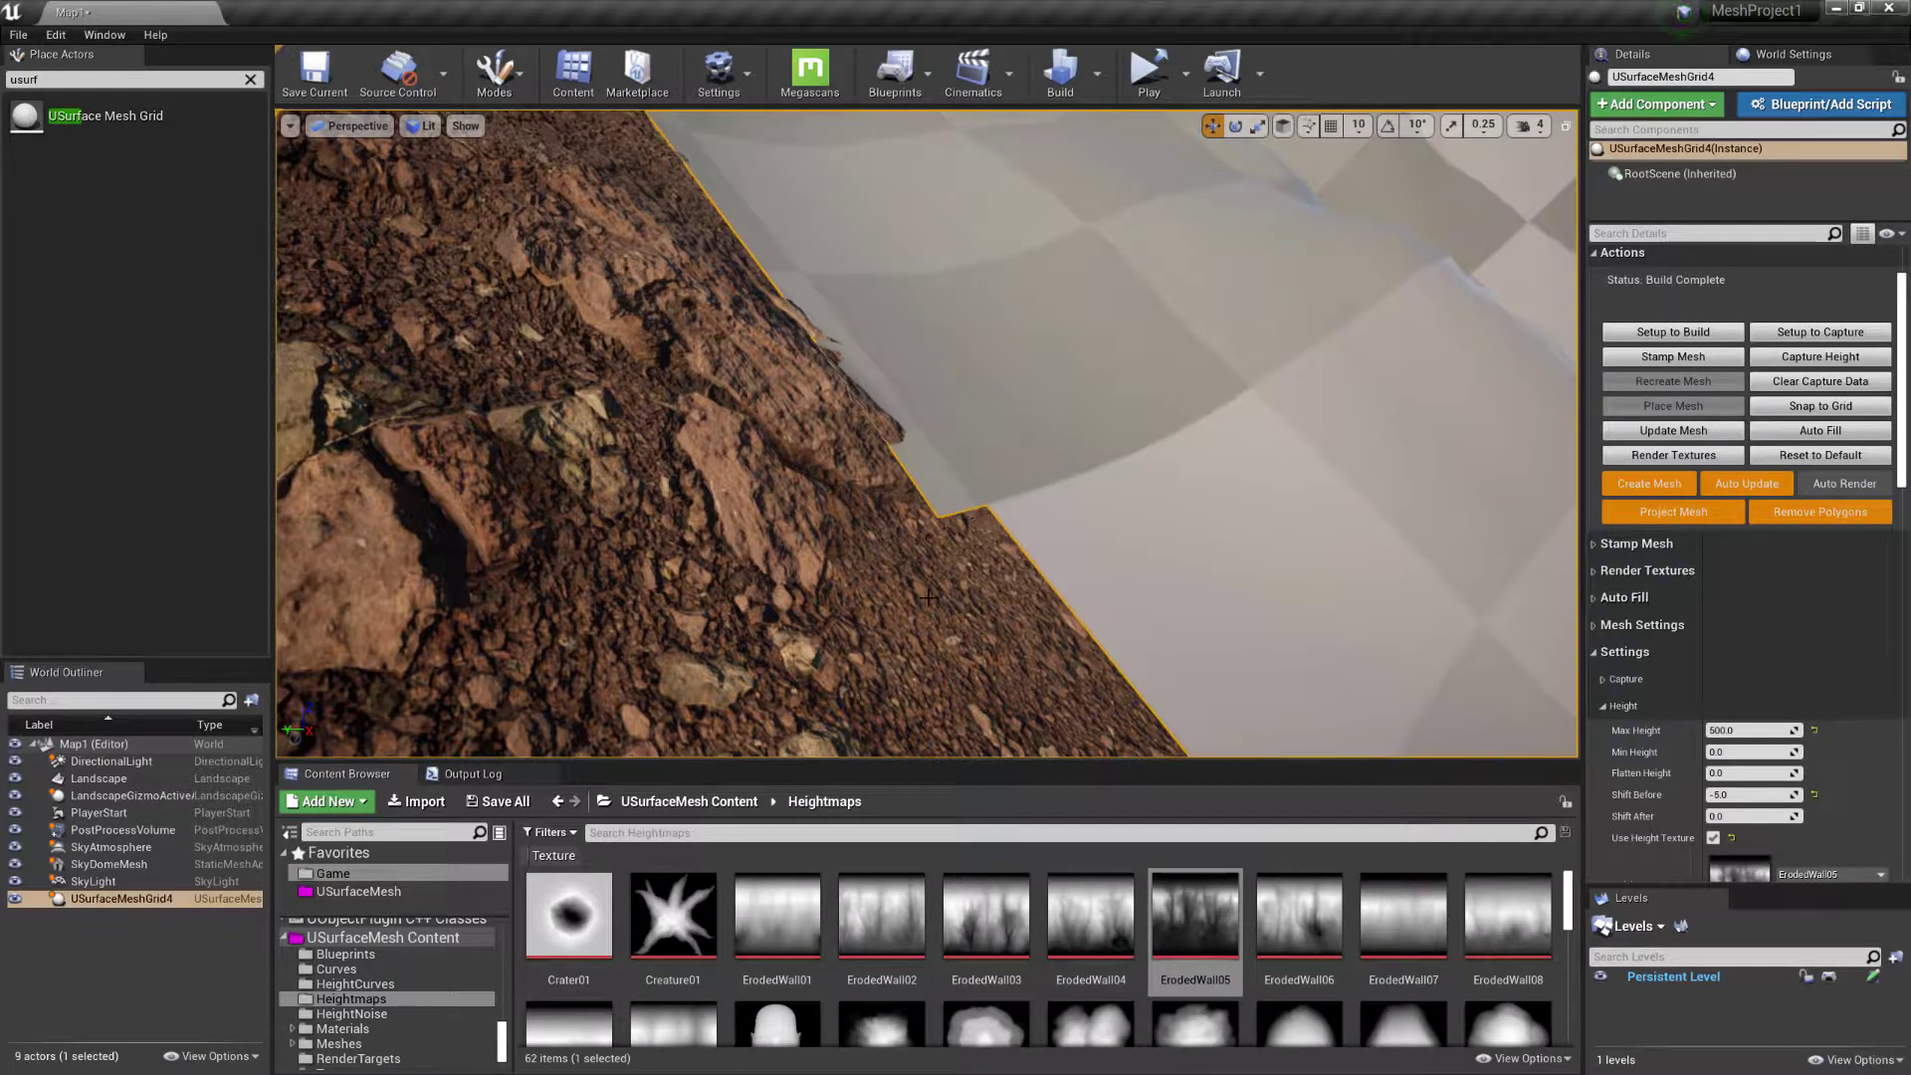
right_drag(968, 478, 889, 514)
key(s)
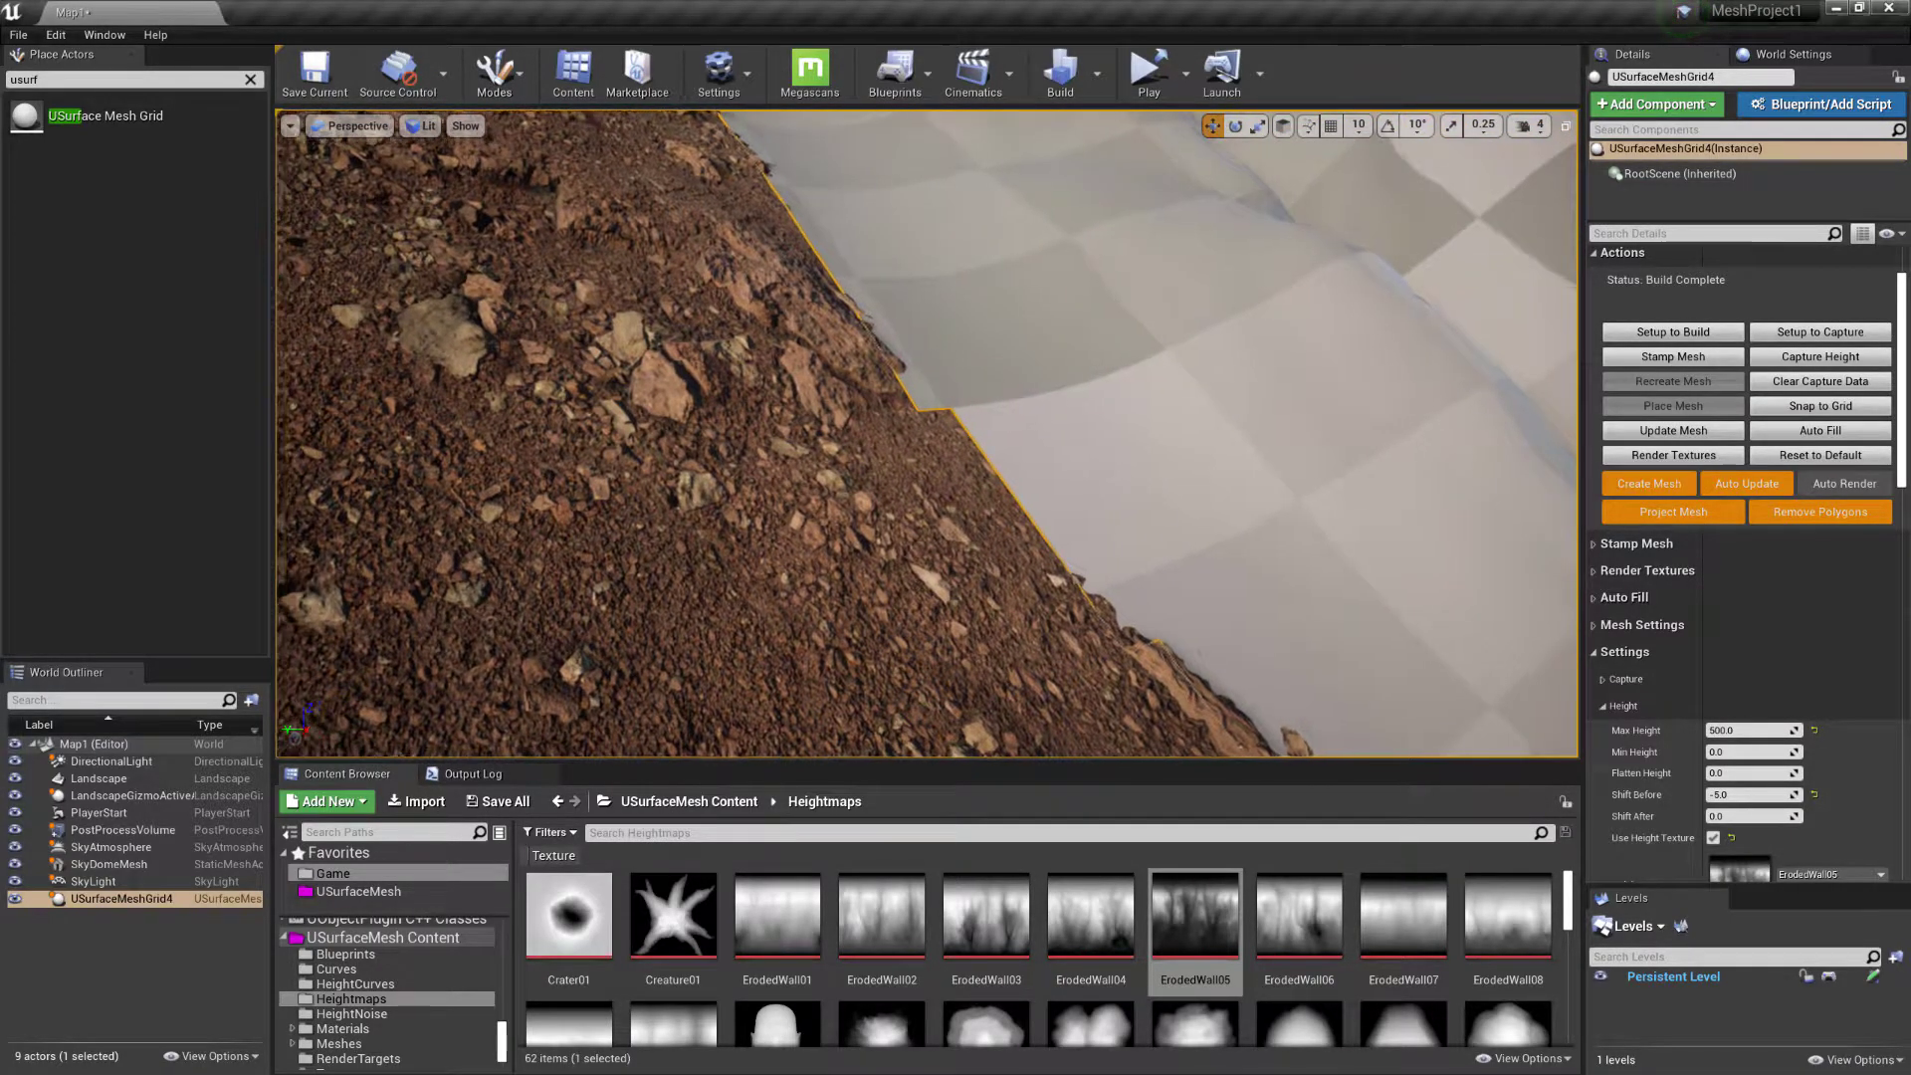
key(w)
right_drag(856, 383, 821, 477)
Open the landscape's M_LandscapeMat1 material in a floating window and set Layer1_DisplaceScale to 0
click(827, 541)
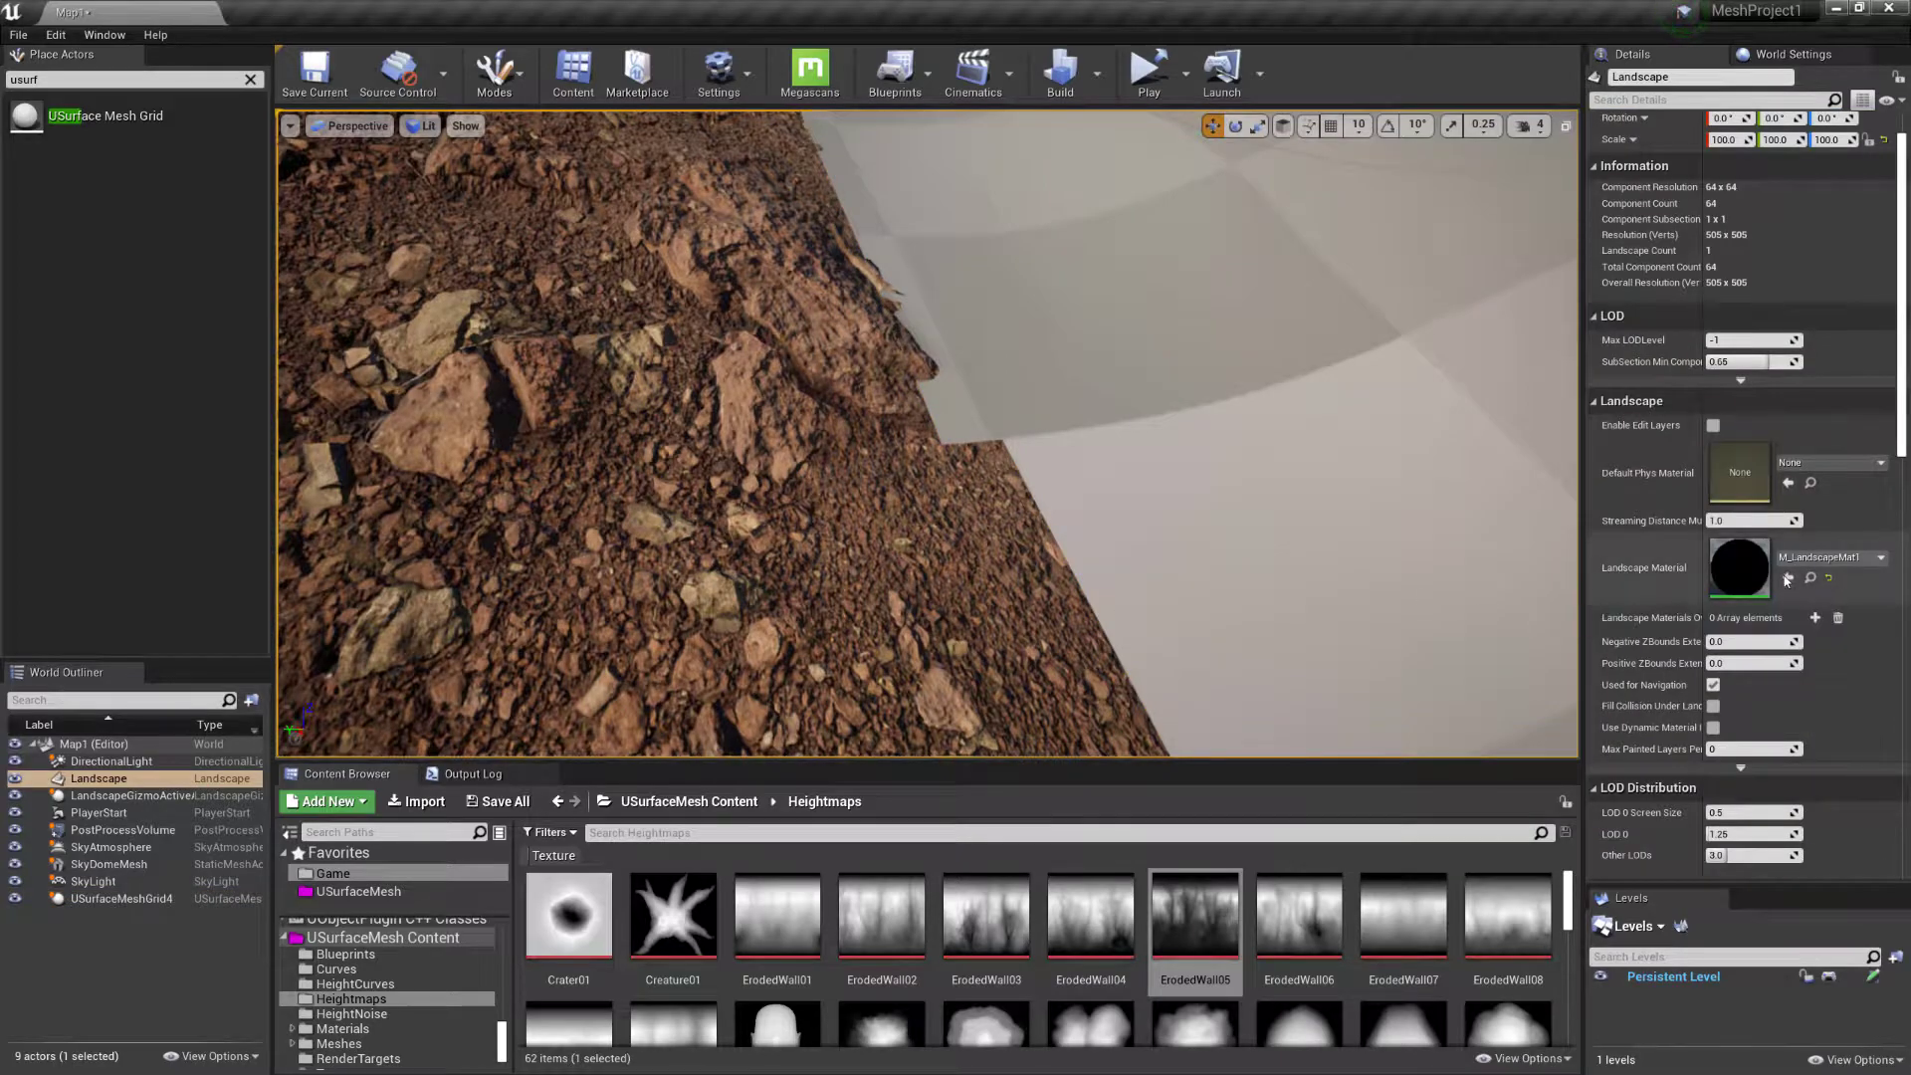
double_click(1747, 586)
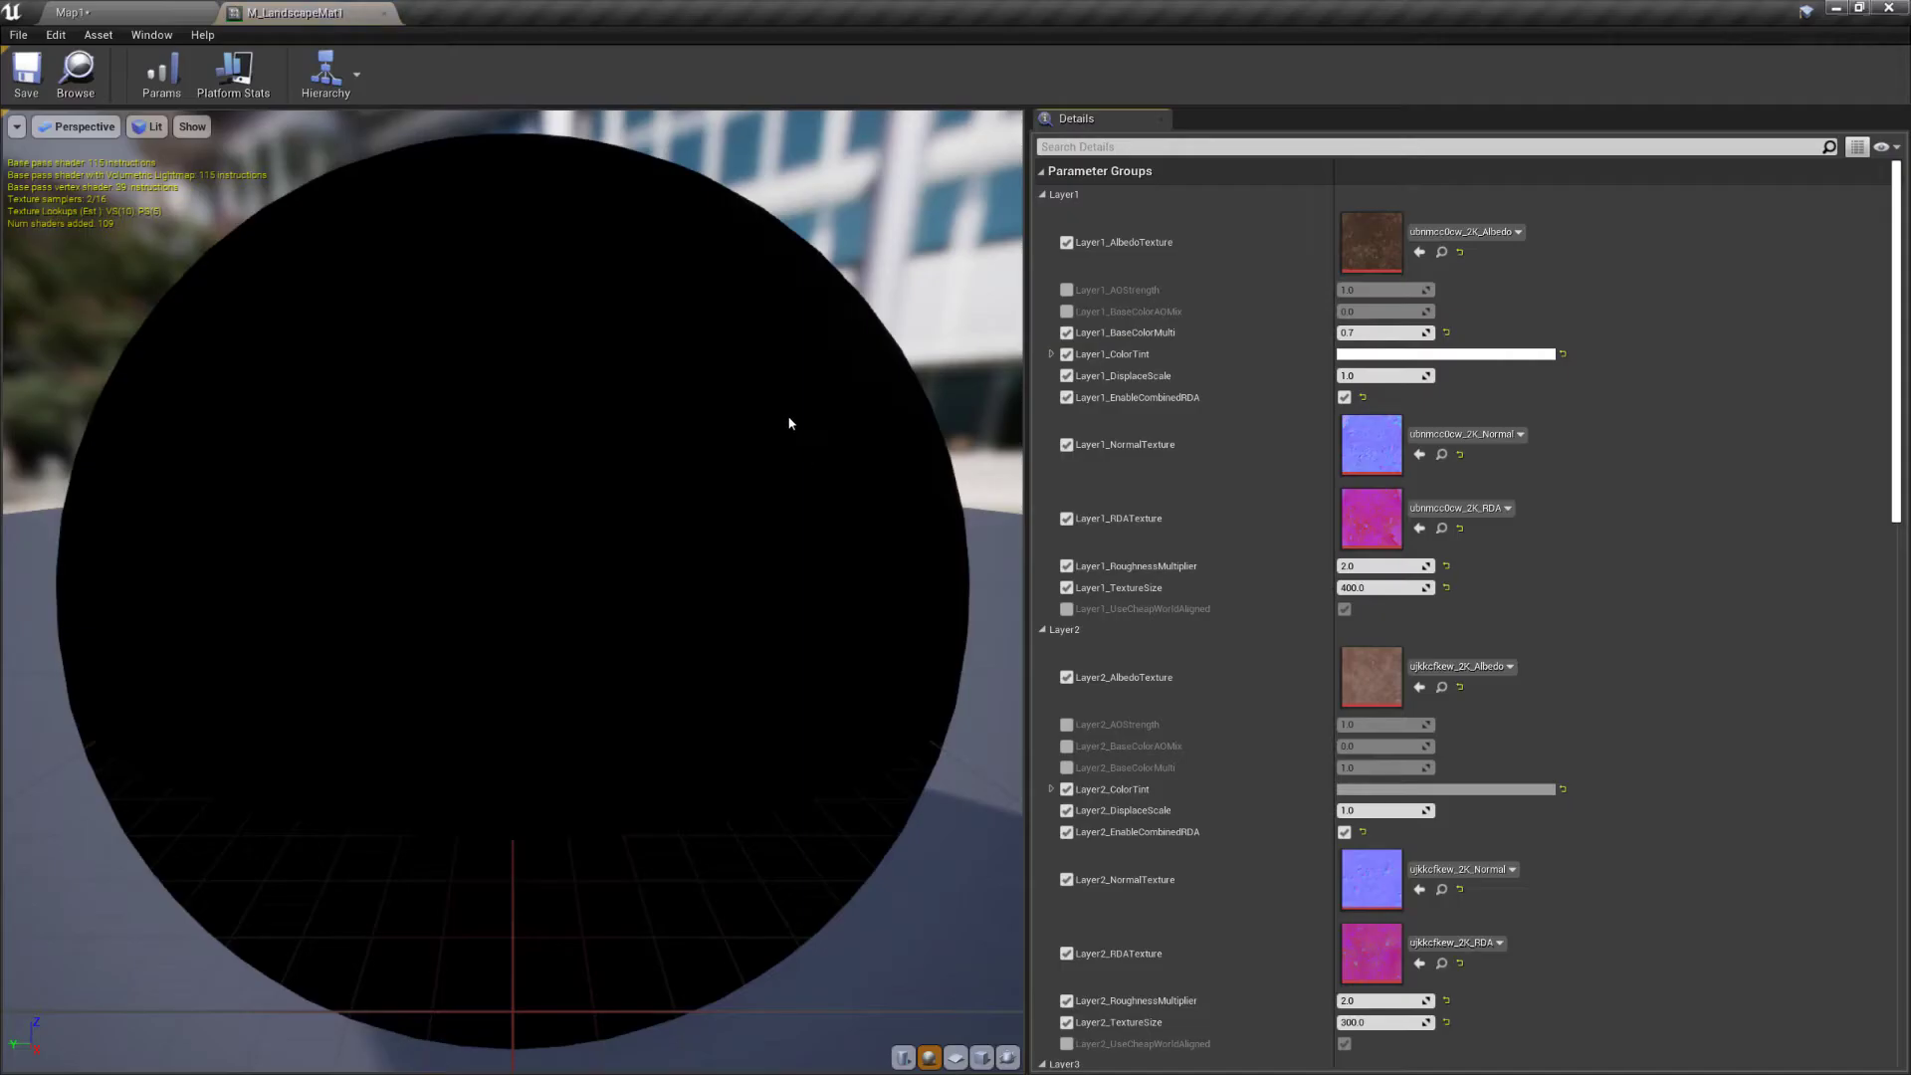
drag(336, 16, 92, 274)
scroll(743, 689, down, 3)
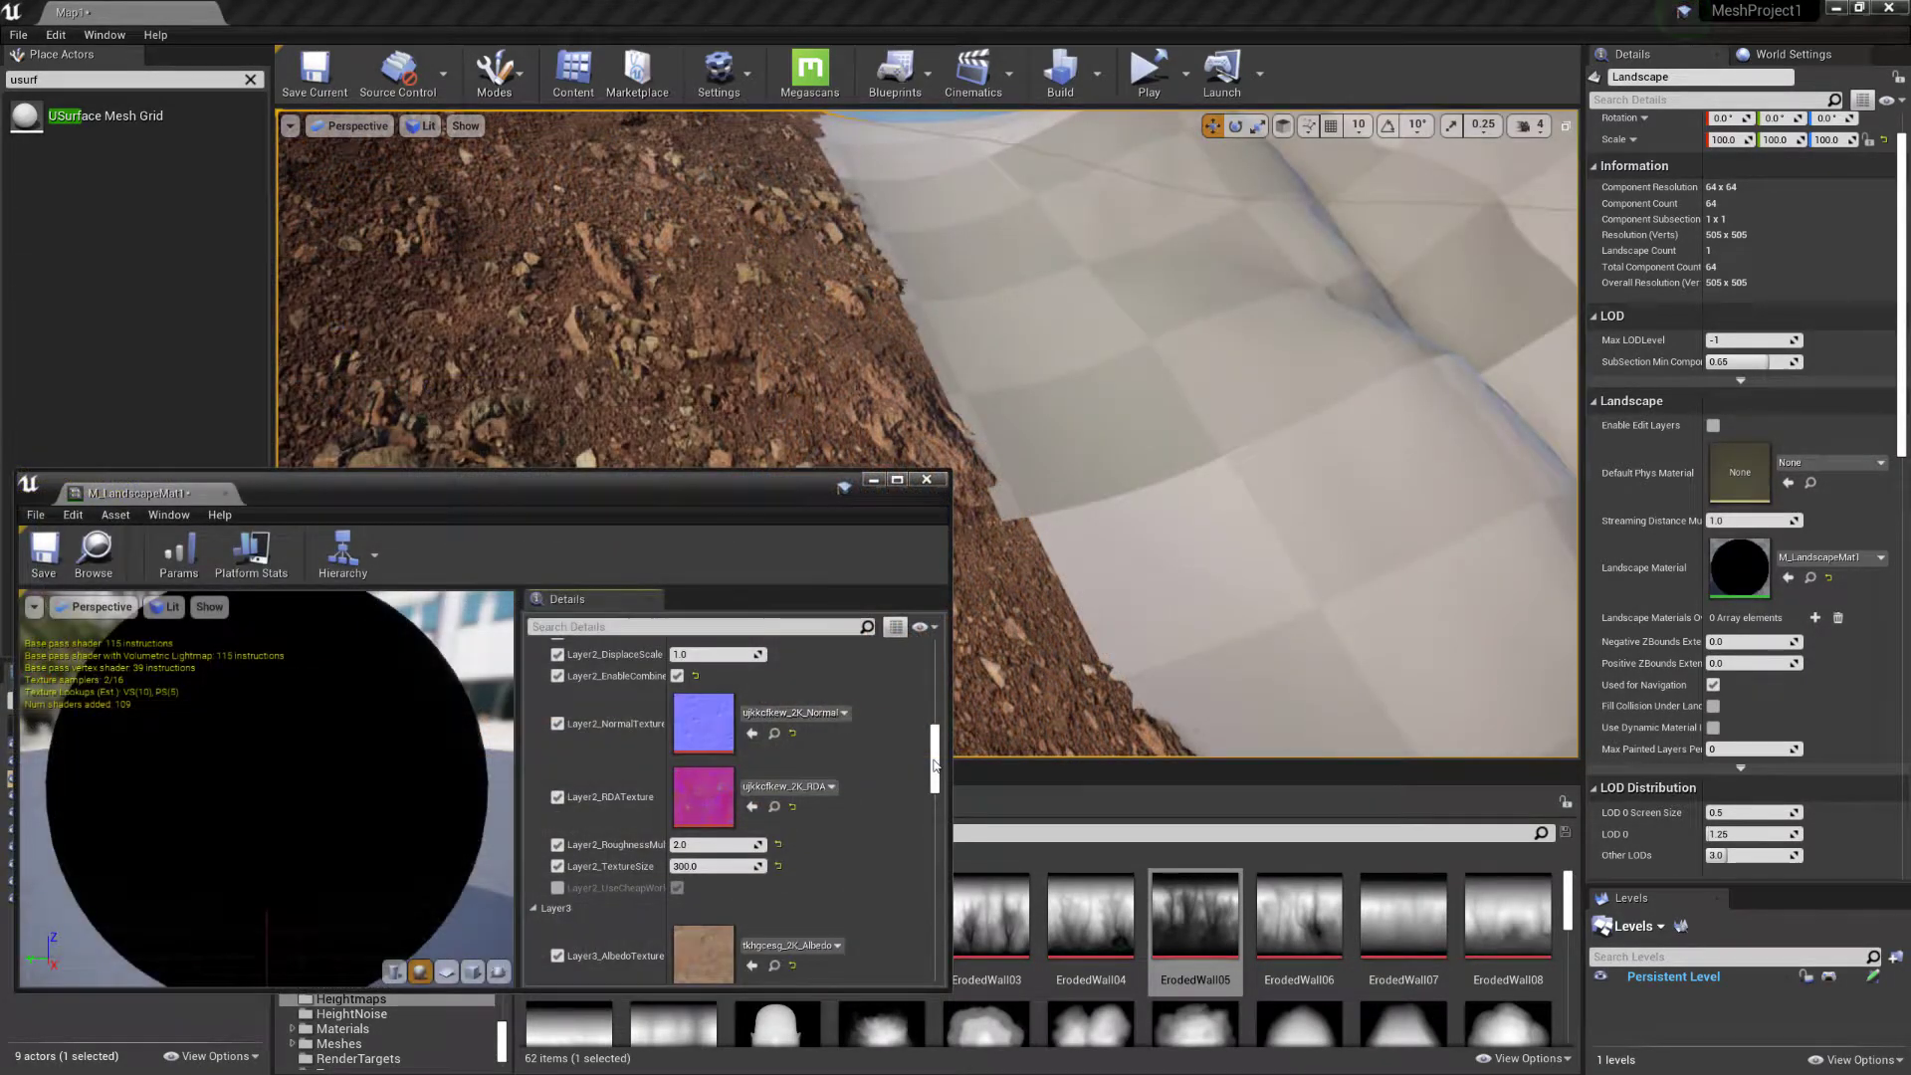
drag(934, 776, 883, 690)
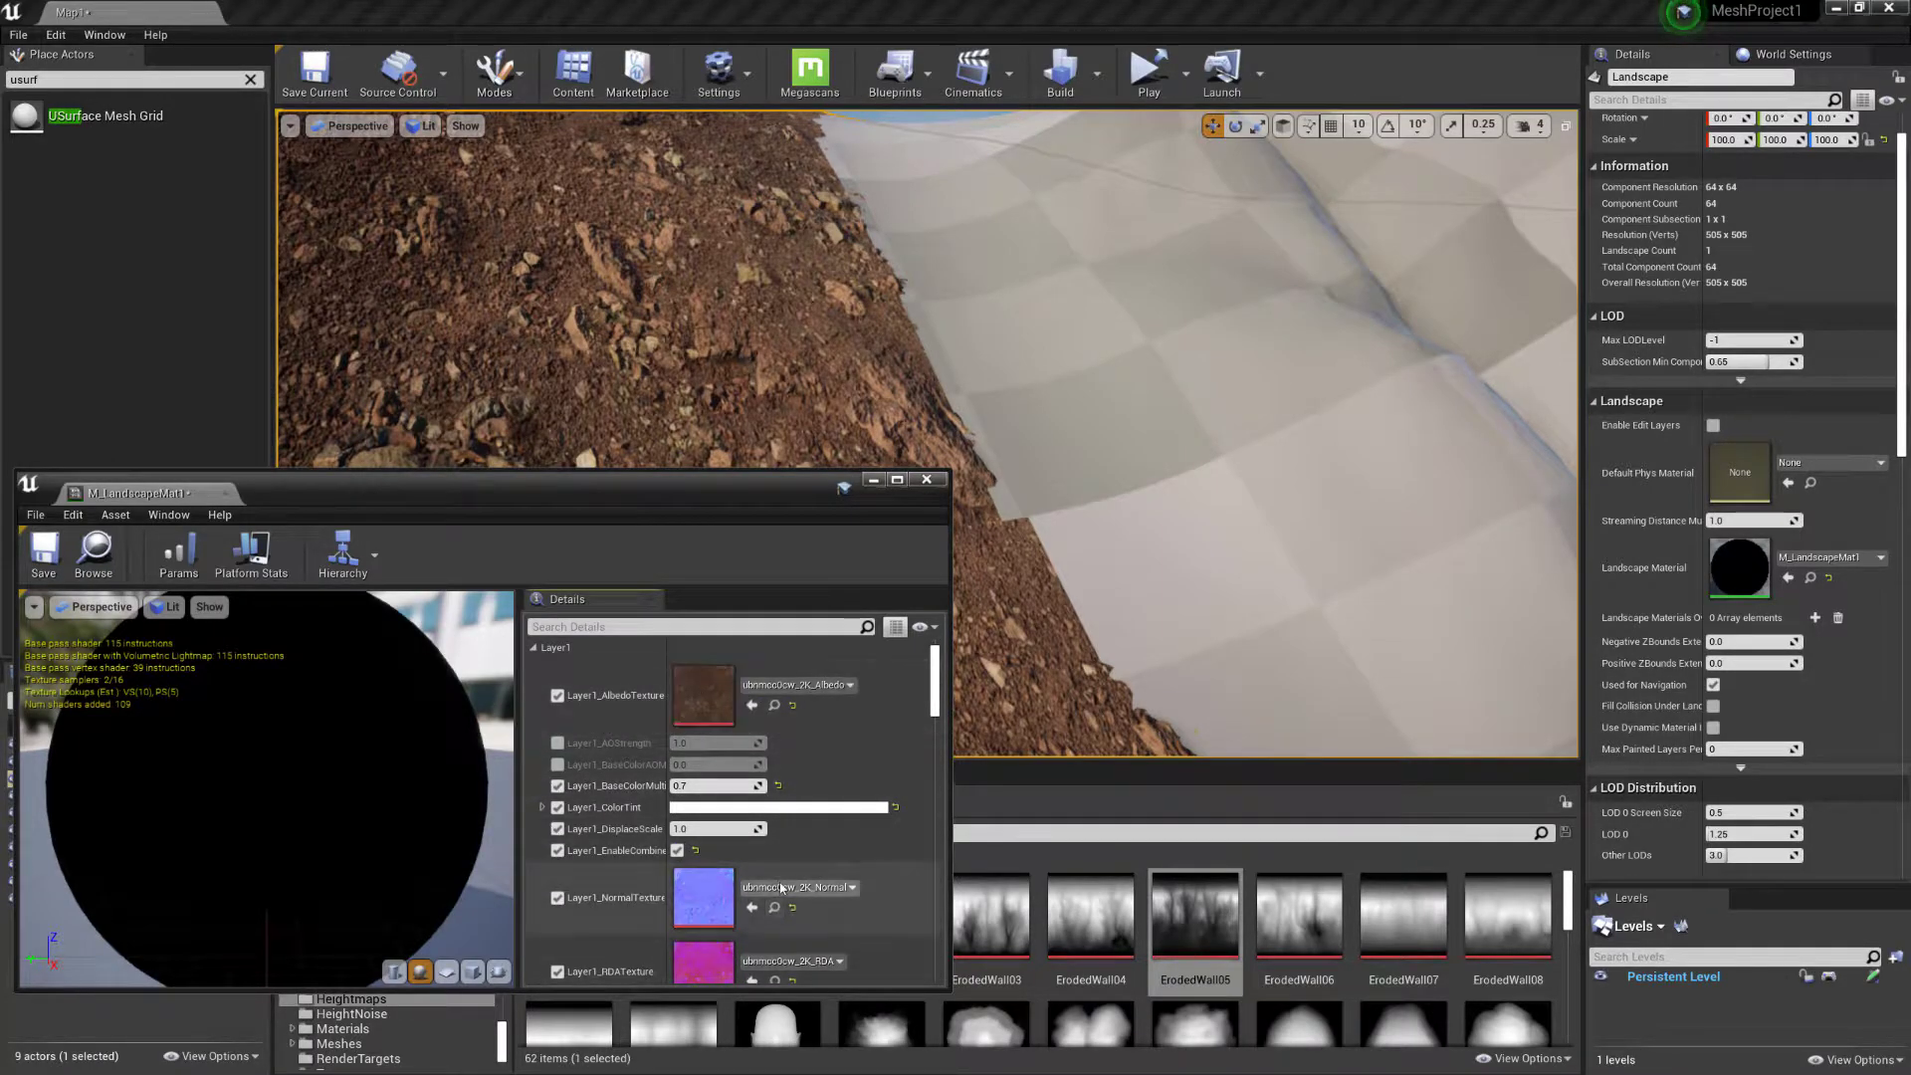
scroll(761, 871, down, 2)
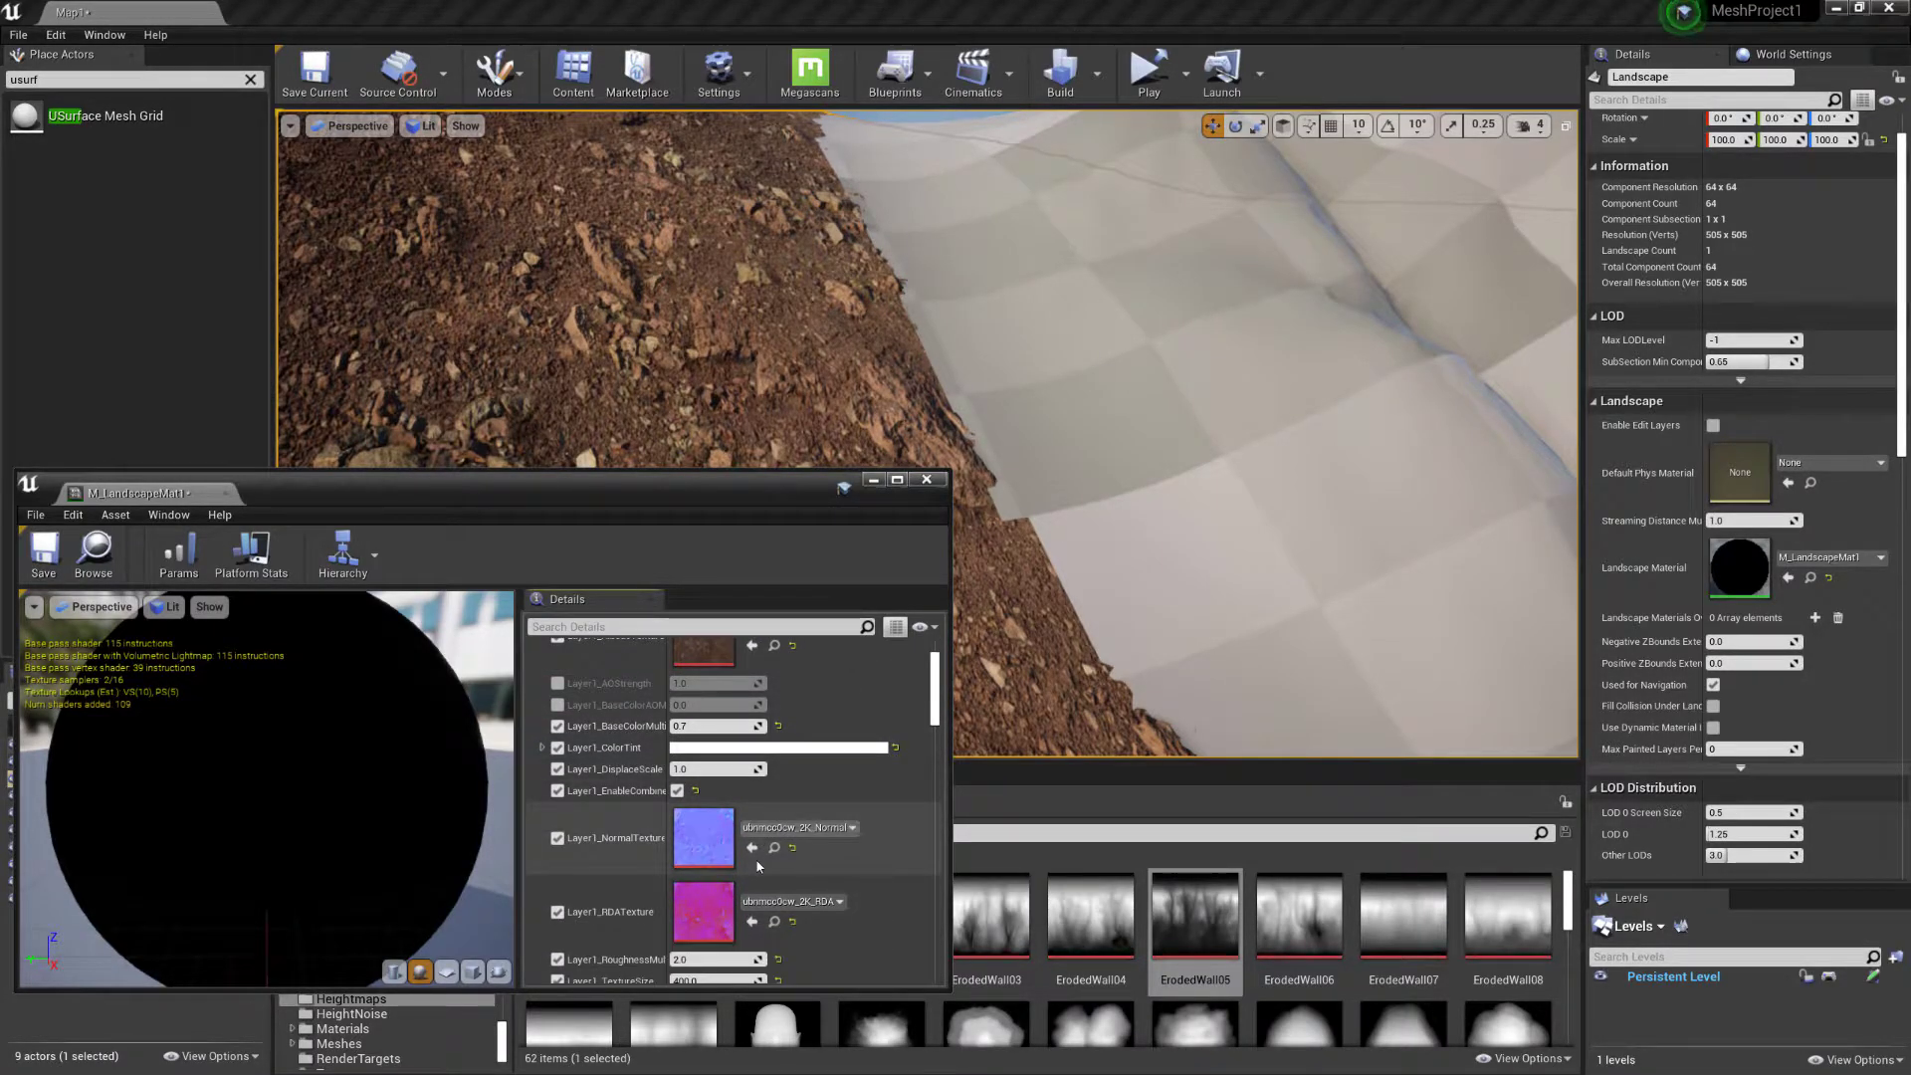
click(689, 770)
text(0)
key(Return)
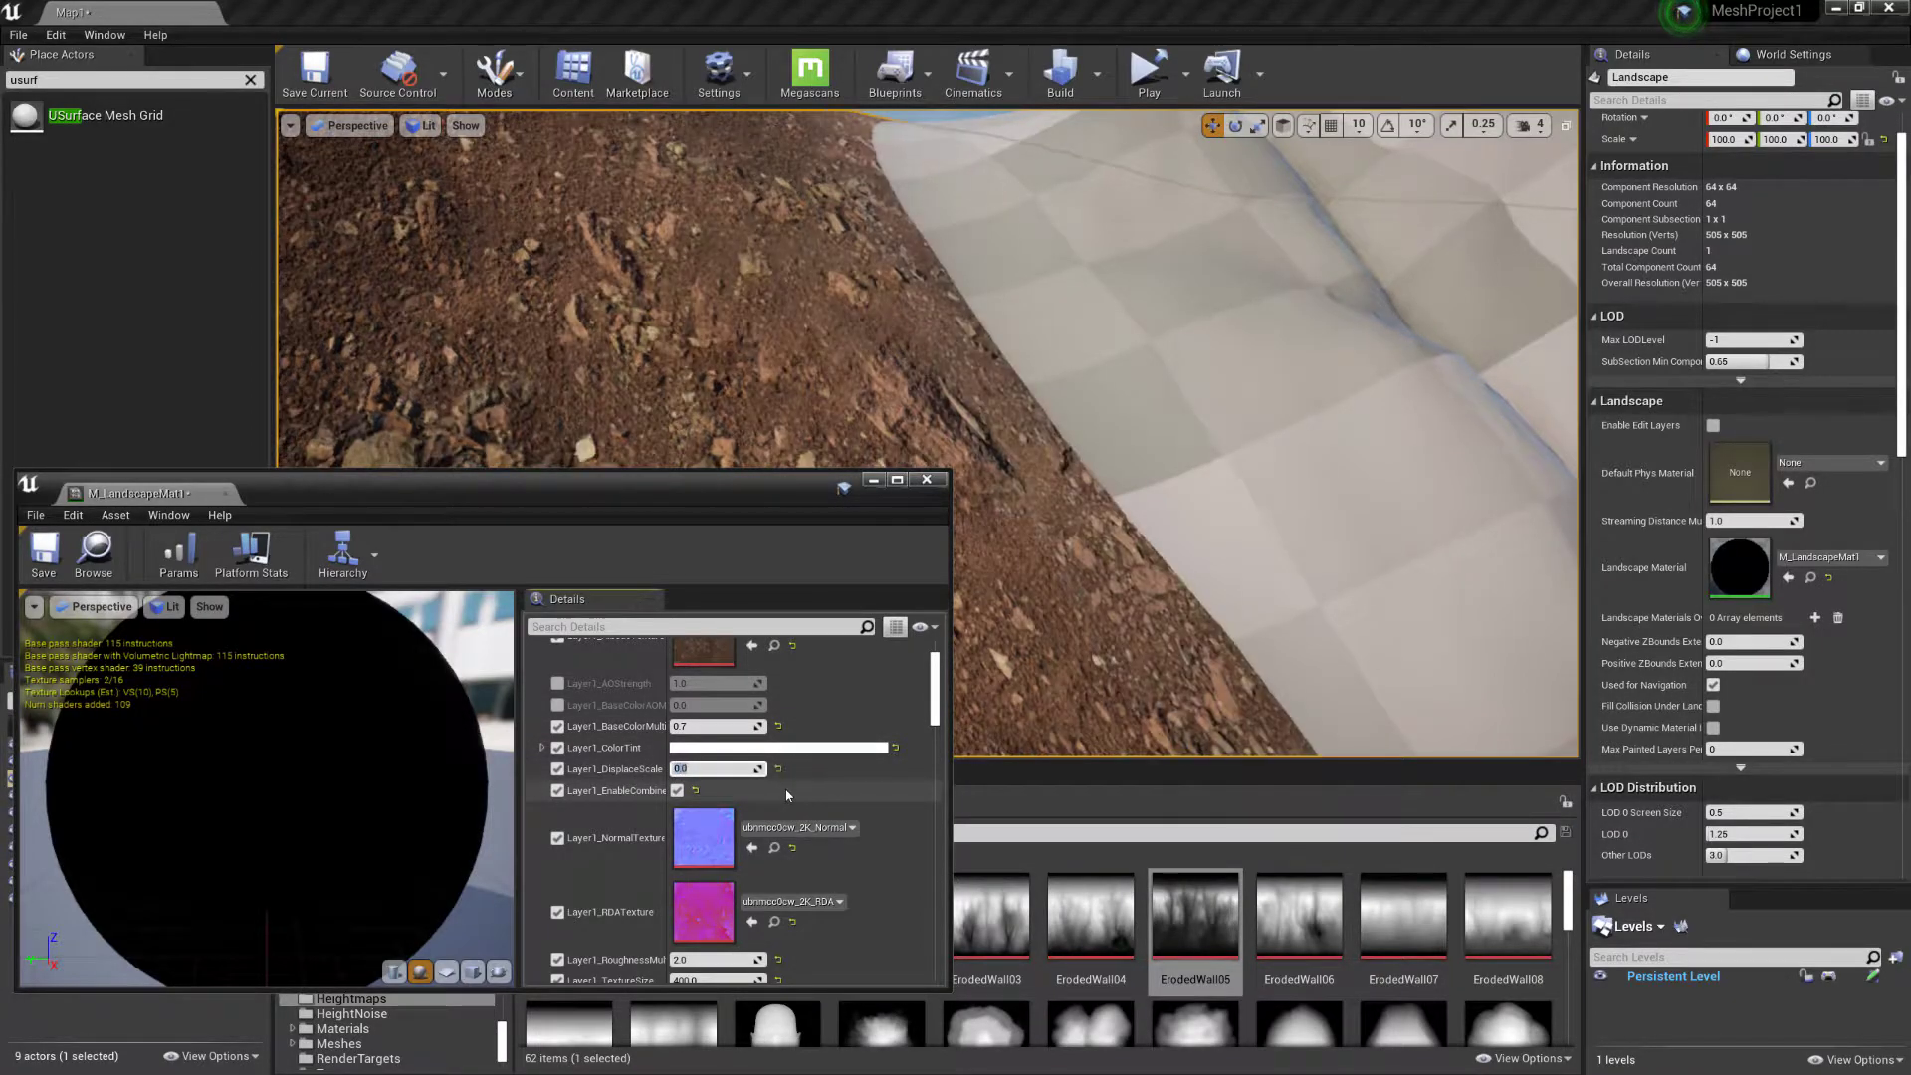
Set both the DisplacementOffset and the DisplacementMultiplier of M_LandscapeMat1 to 0
scroll(936, 713, down, 10)
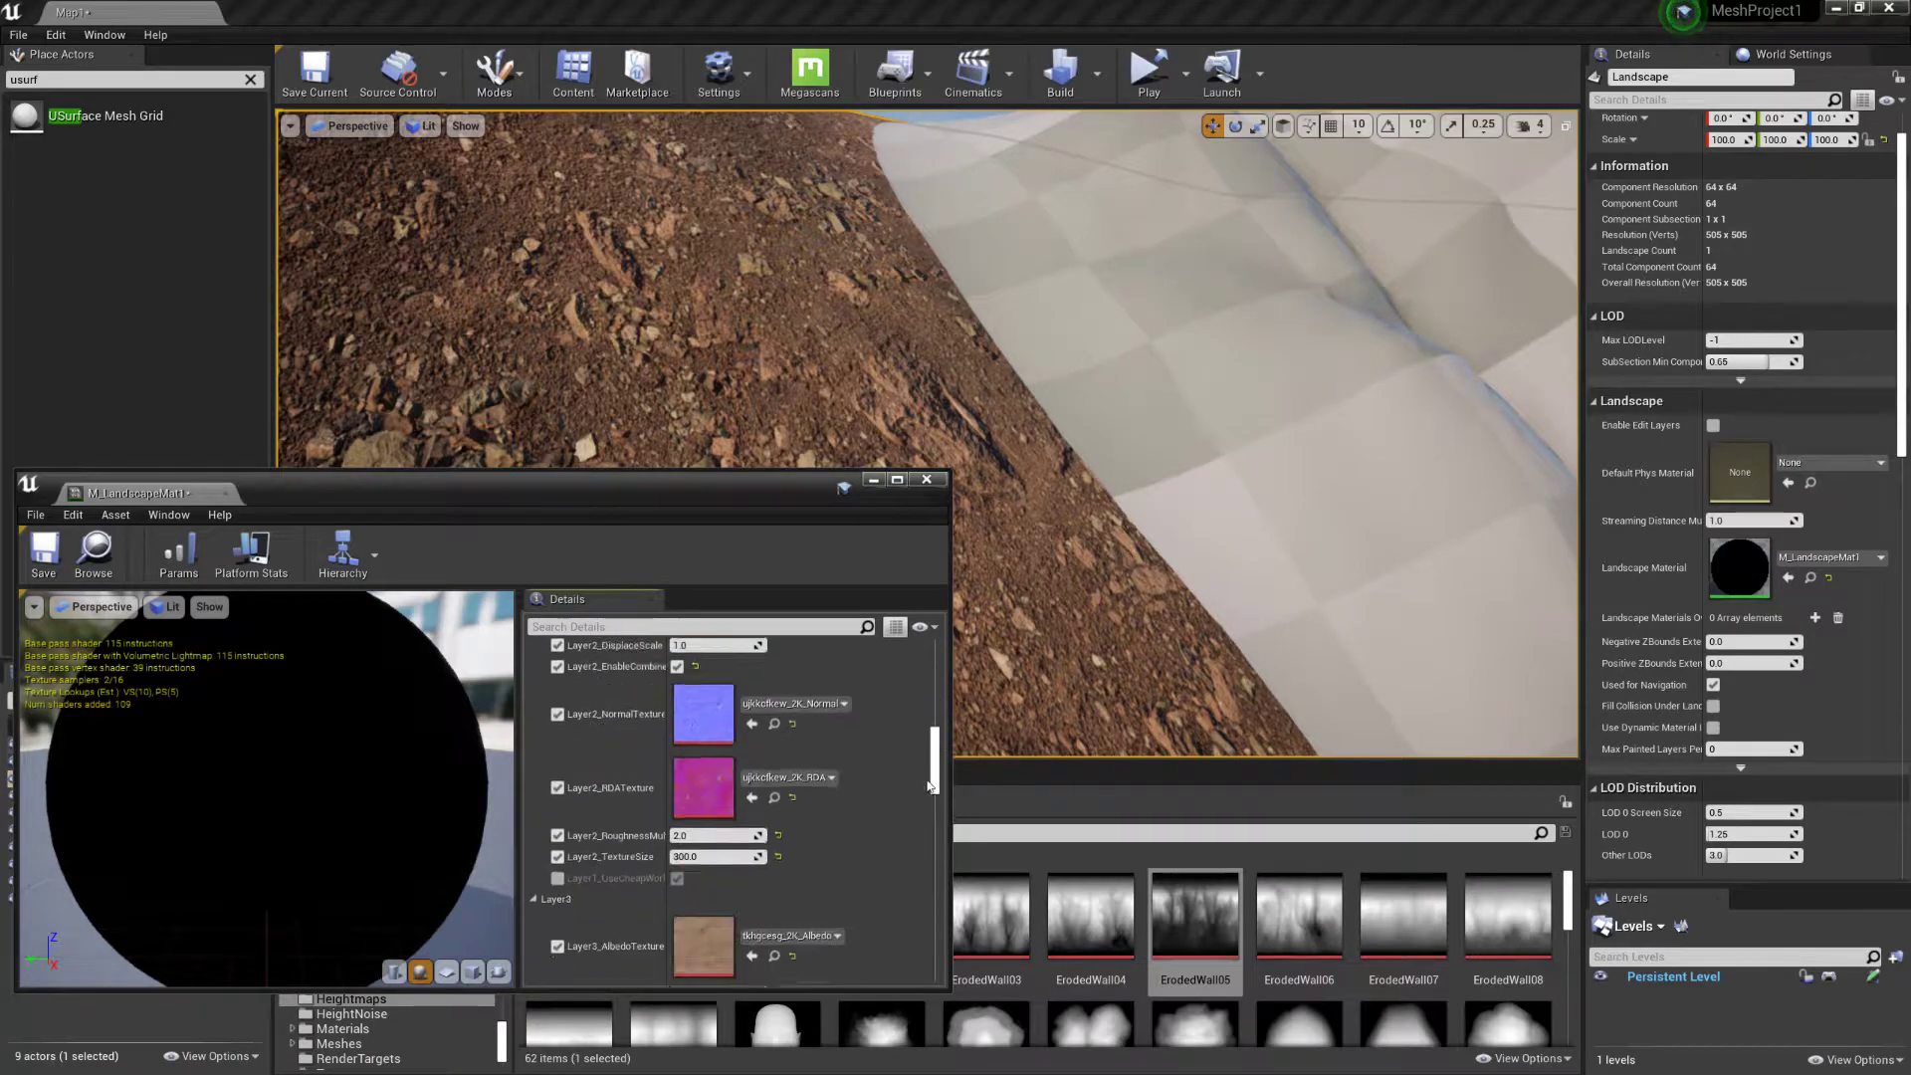
click(697, 859)
text(0)
key(Return)
click(691, 838)
text(0)
key(Return)
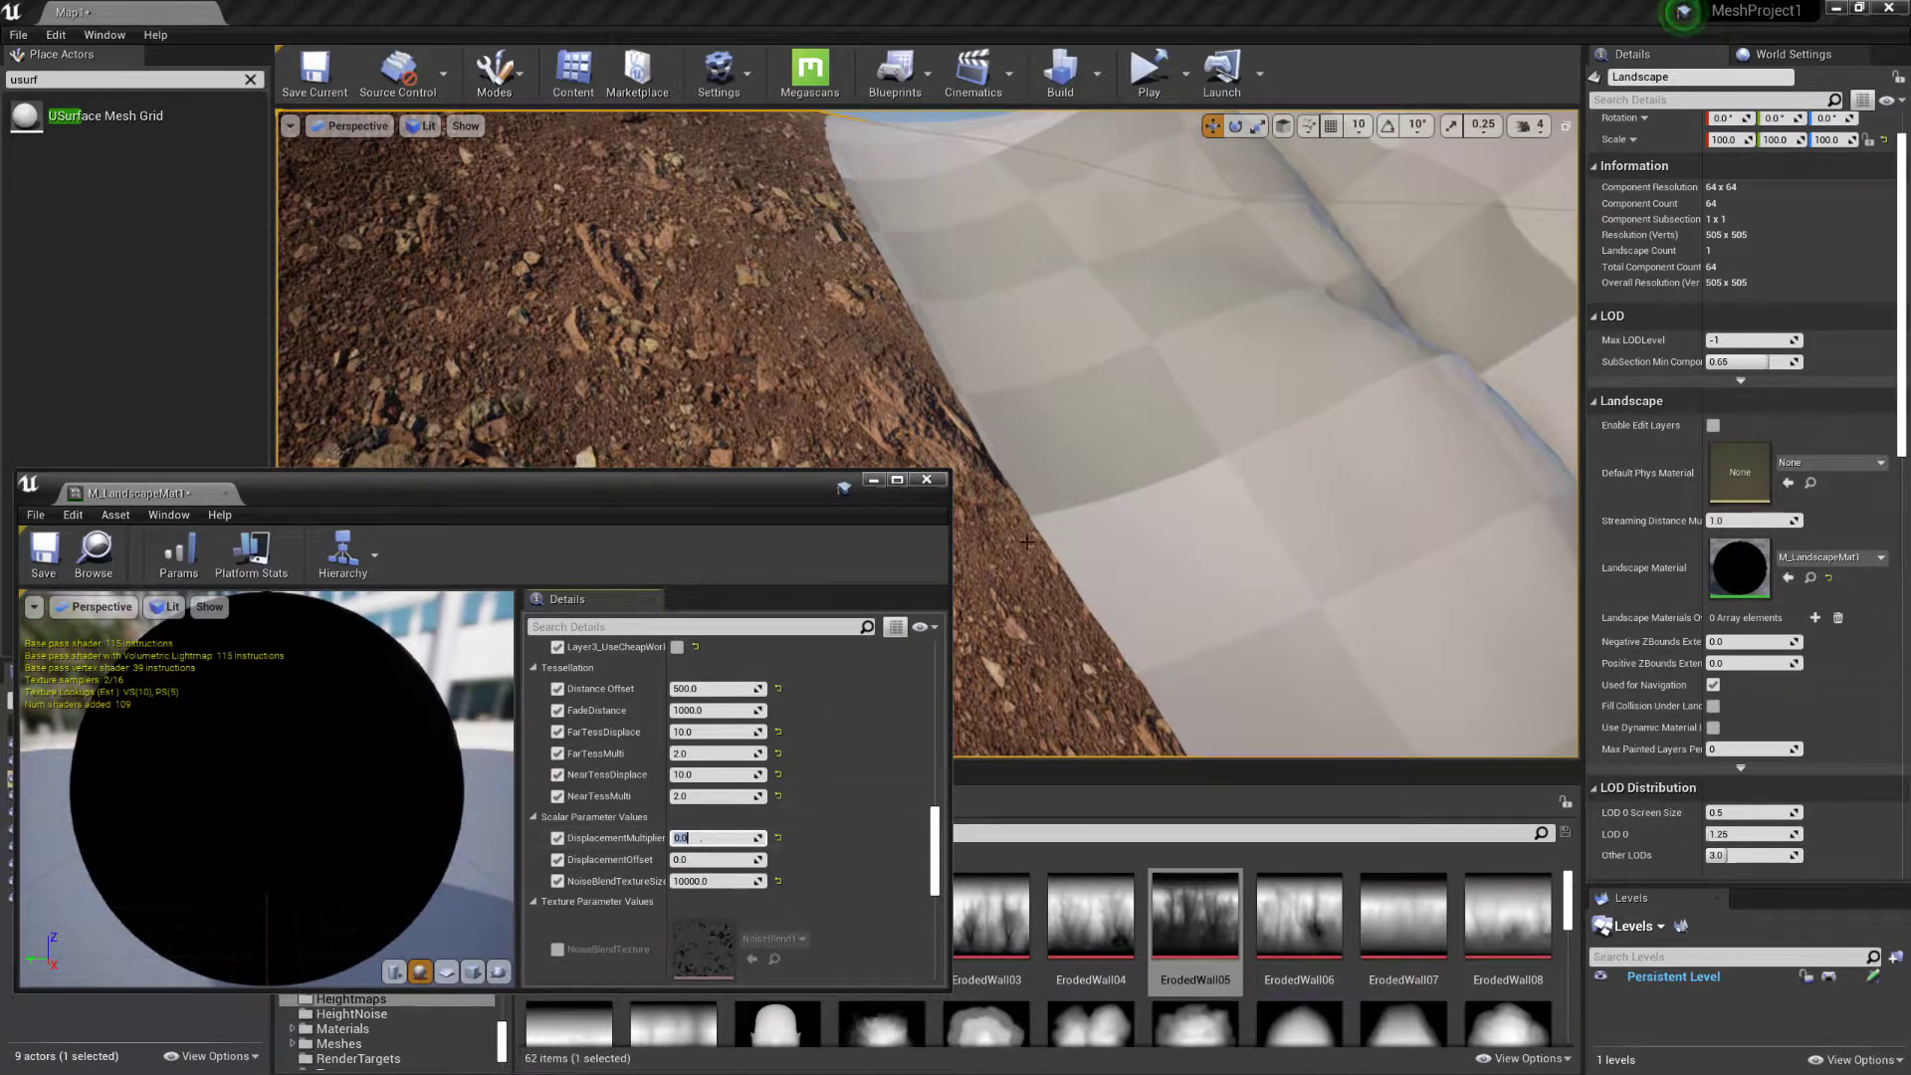
Inspect the mesh grid's edge with the landscape displacement off, and close the material editor
right_drag(1255, 346, 1195, 344)
click(1191, 431)
right_drag(1191, 431, 1088, 439)
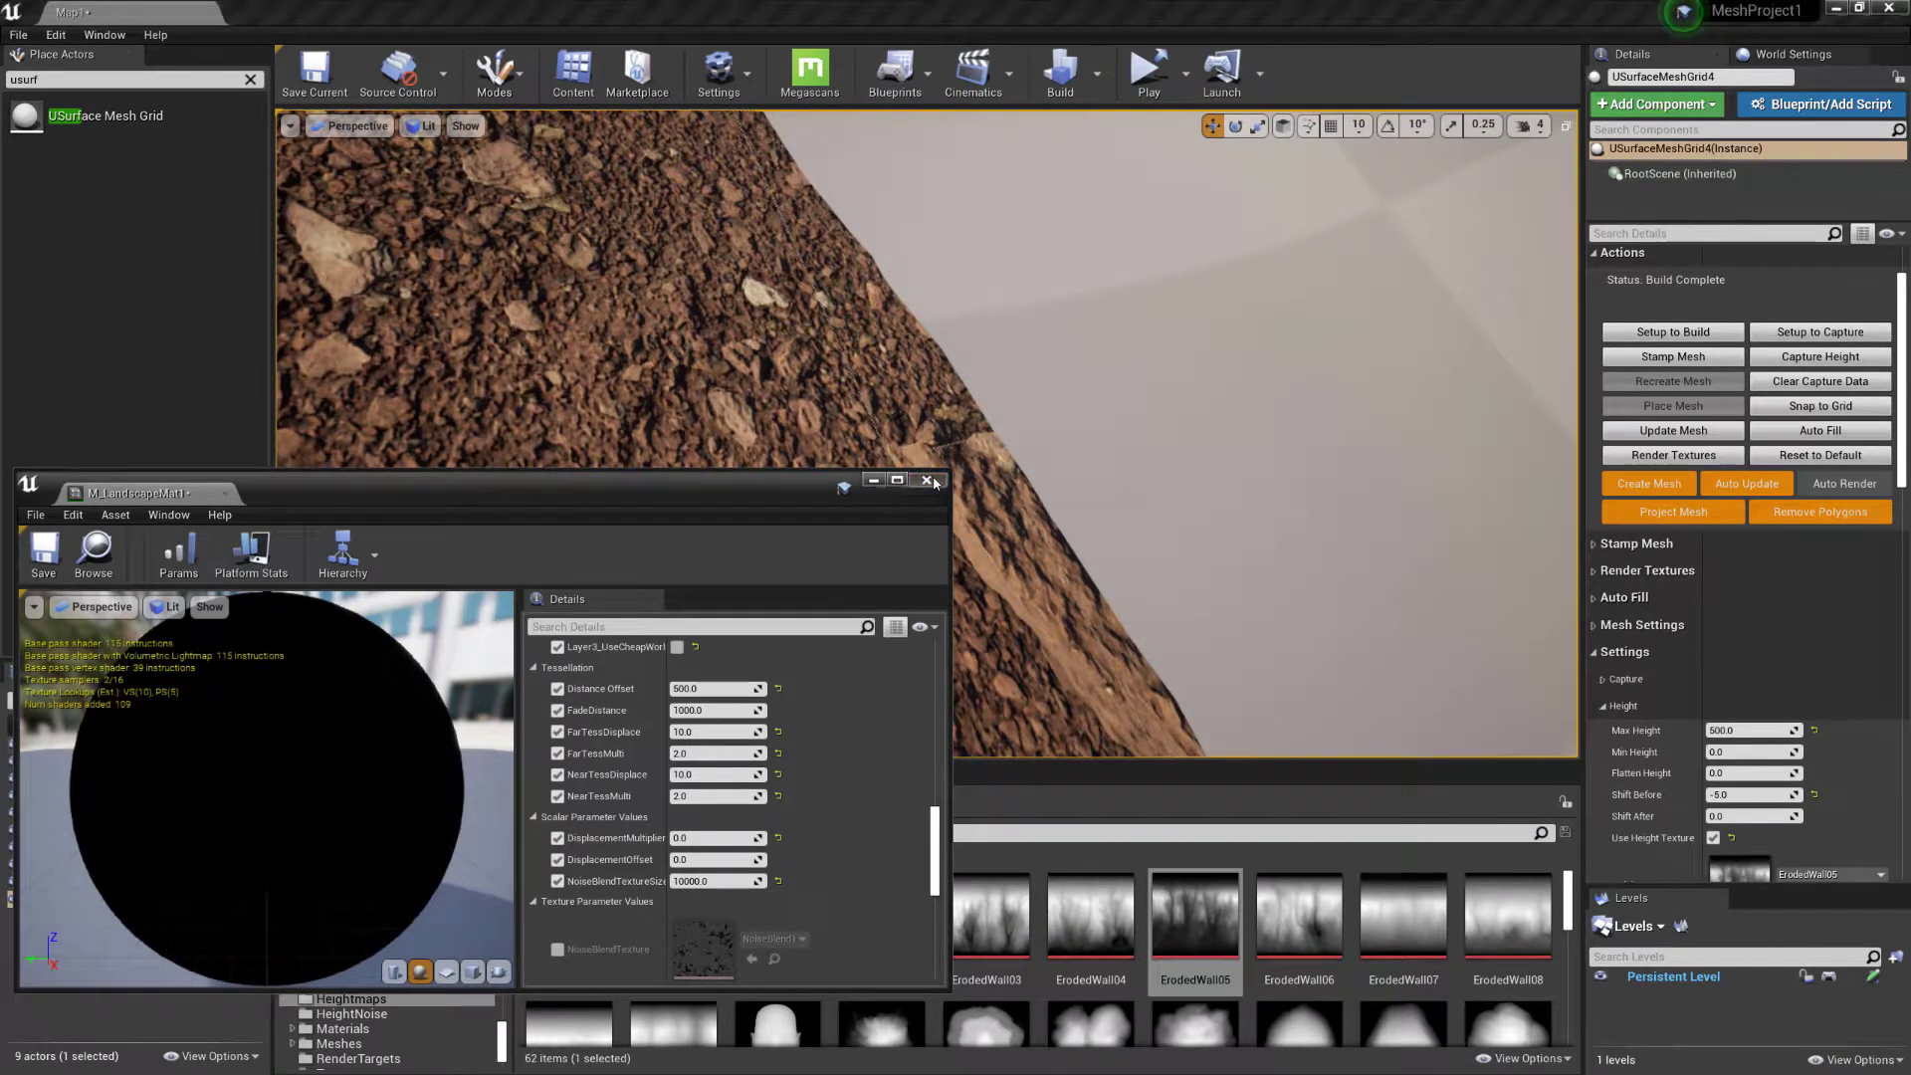
click(927, 480)
Reopen the landscape's M_LandscapeMat1 material and restore its displacement
right_drag(1161, 585, 817, 570)
click(812, 612)
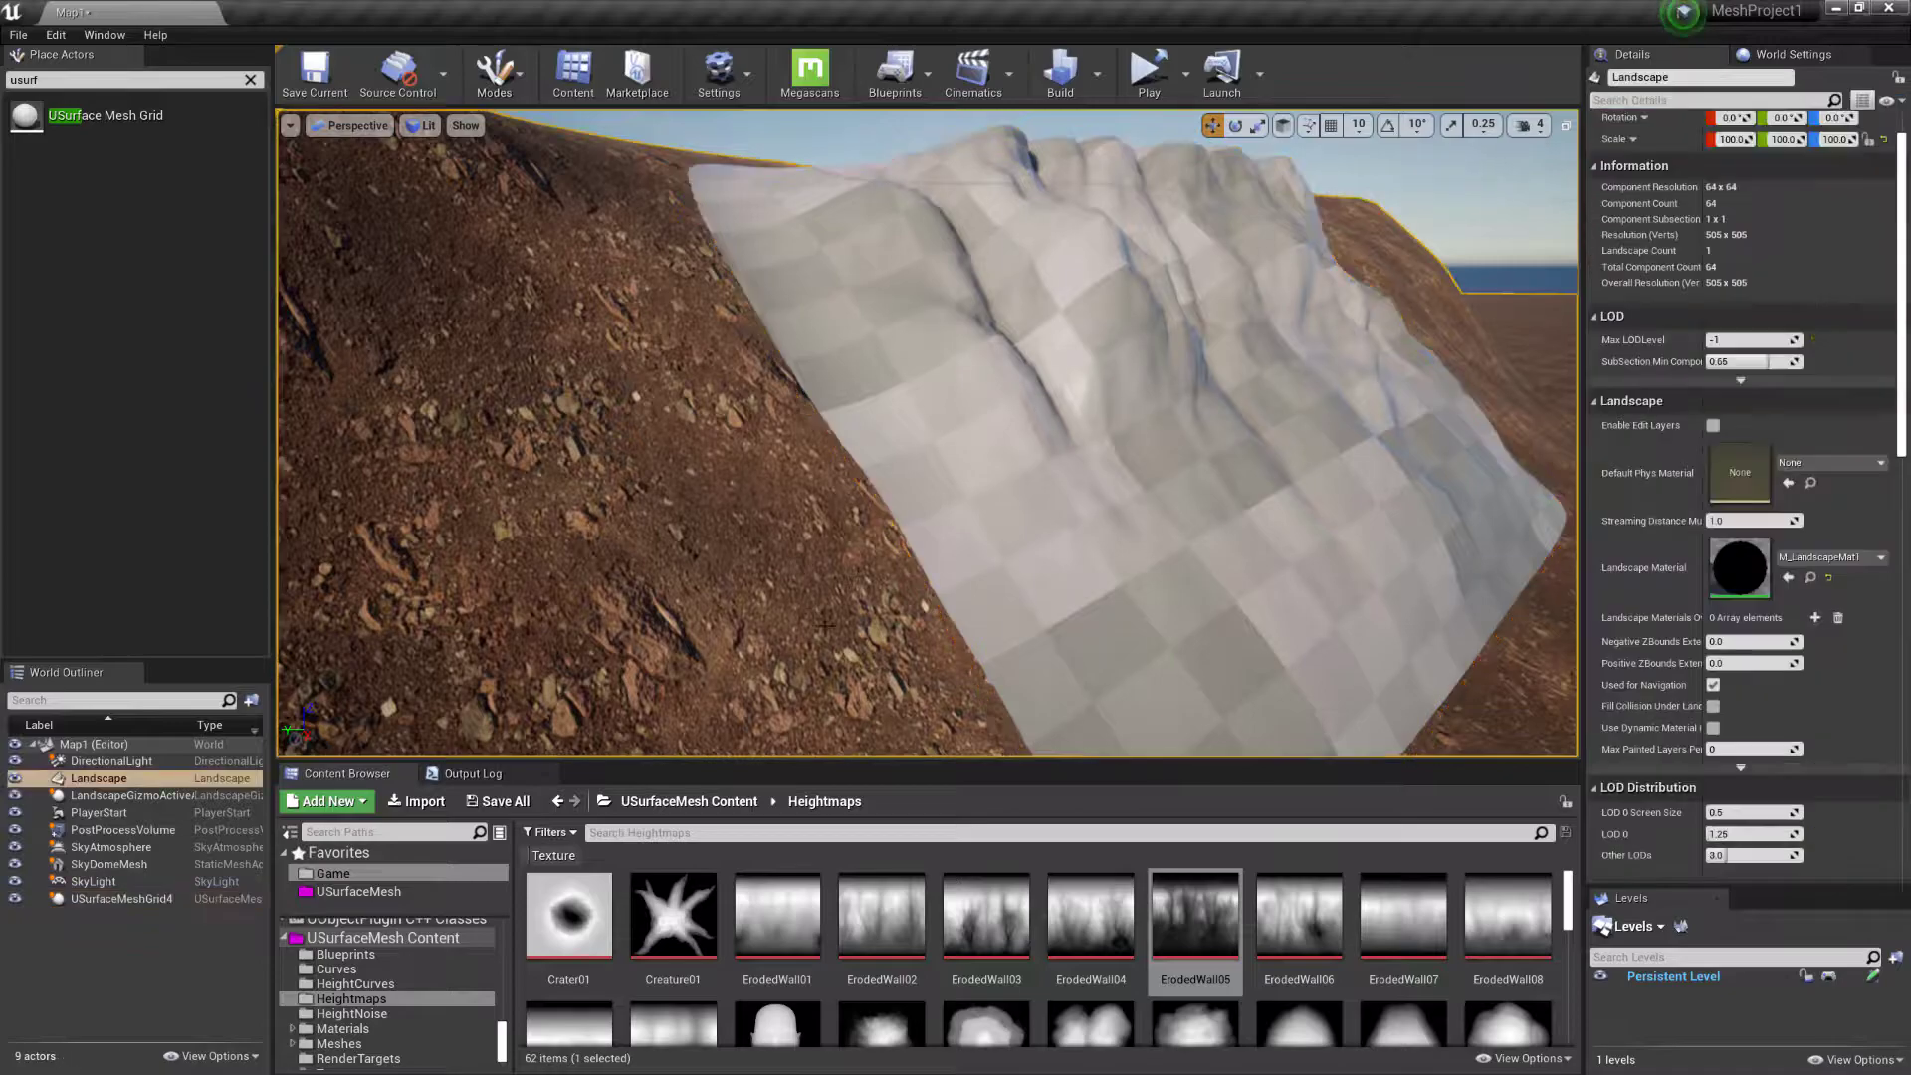
double_click(1727, 562)
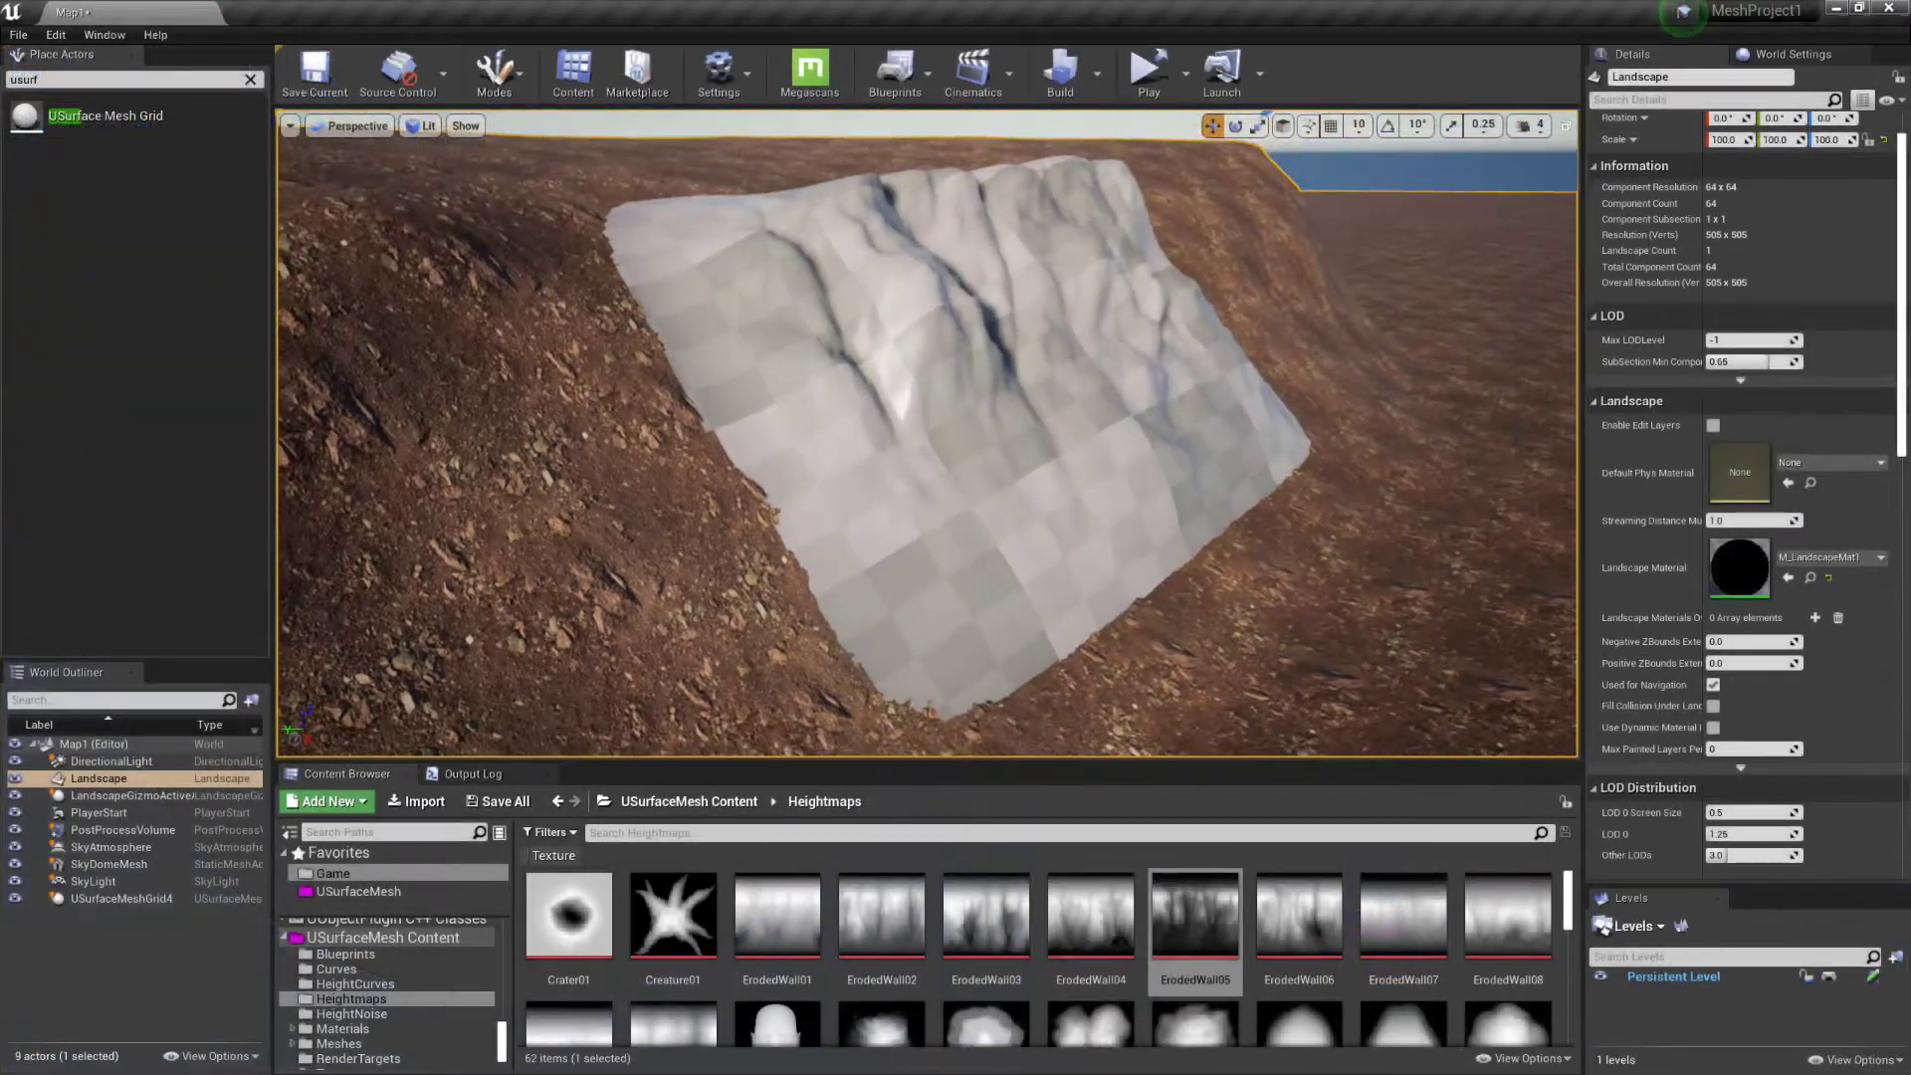
mouse_move(1085, 398)
right_down()
mouse_move(1125, 400)
mouse_move(1084, 398)
right_up()
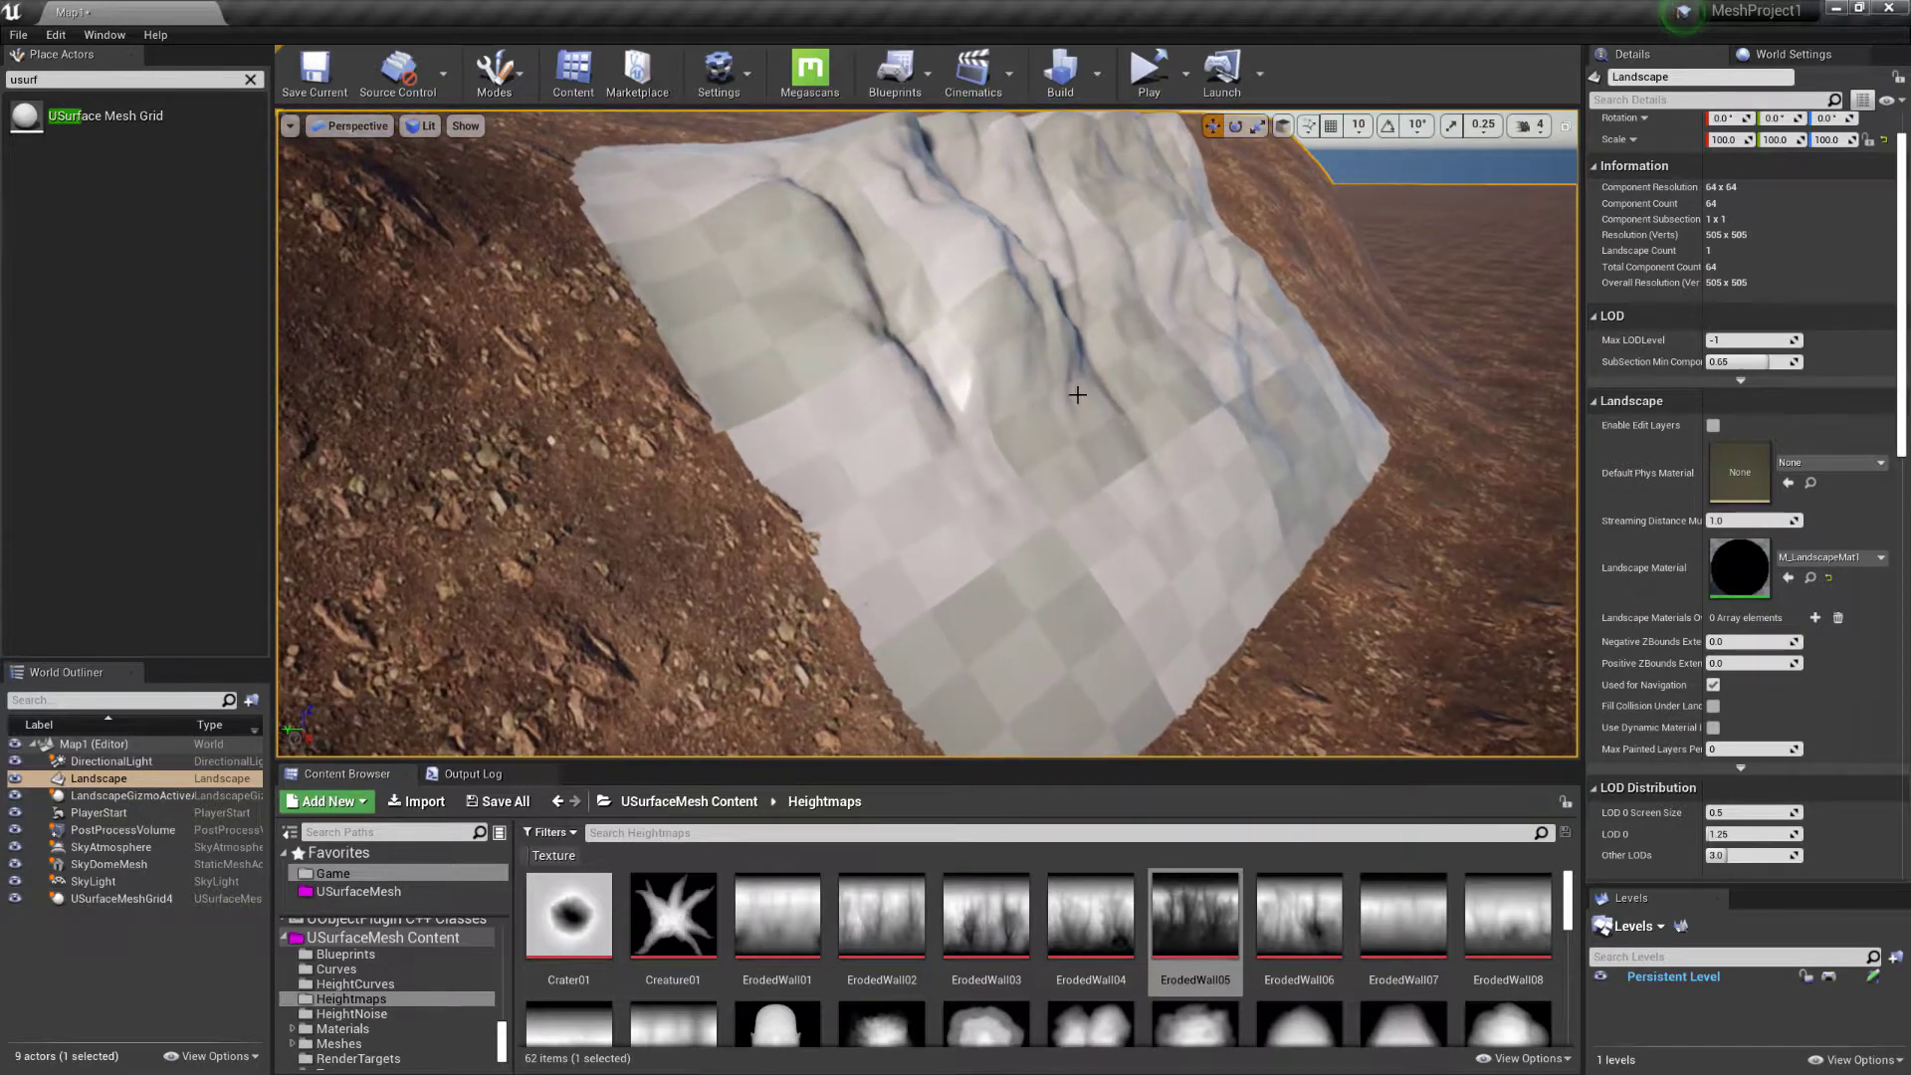
Set the mesh grid's Shift After to -4 to lower its cut edge into the displaced landscape
click(1058, 447)
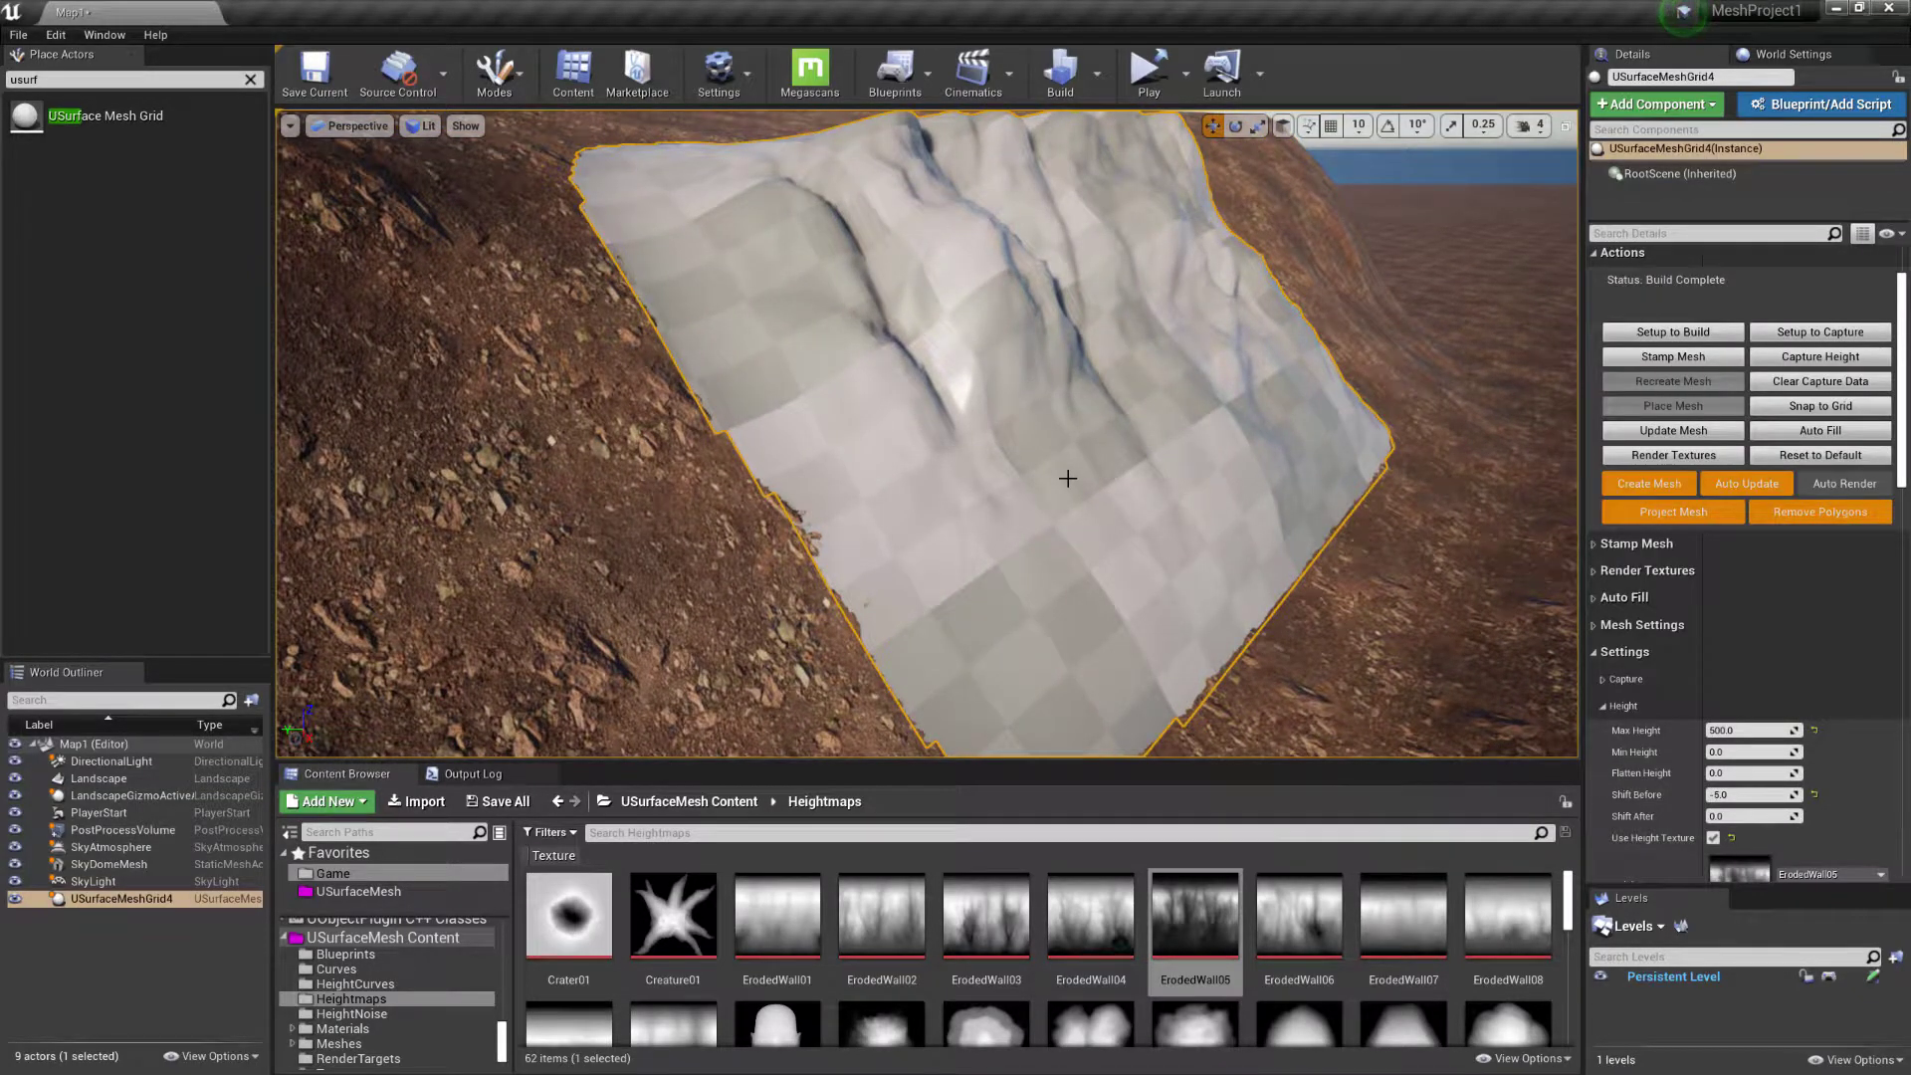
mouse_move(773, 453)
right_down()
mouse_move(687, 468)
mouse_move(782, 485)
mouse_move(761, 453)
mouse_move(712, 450)
mouse_move(750, 450)
right_up()
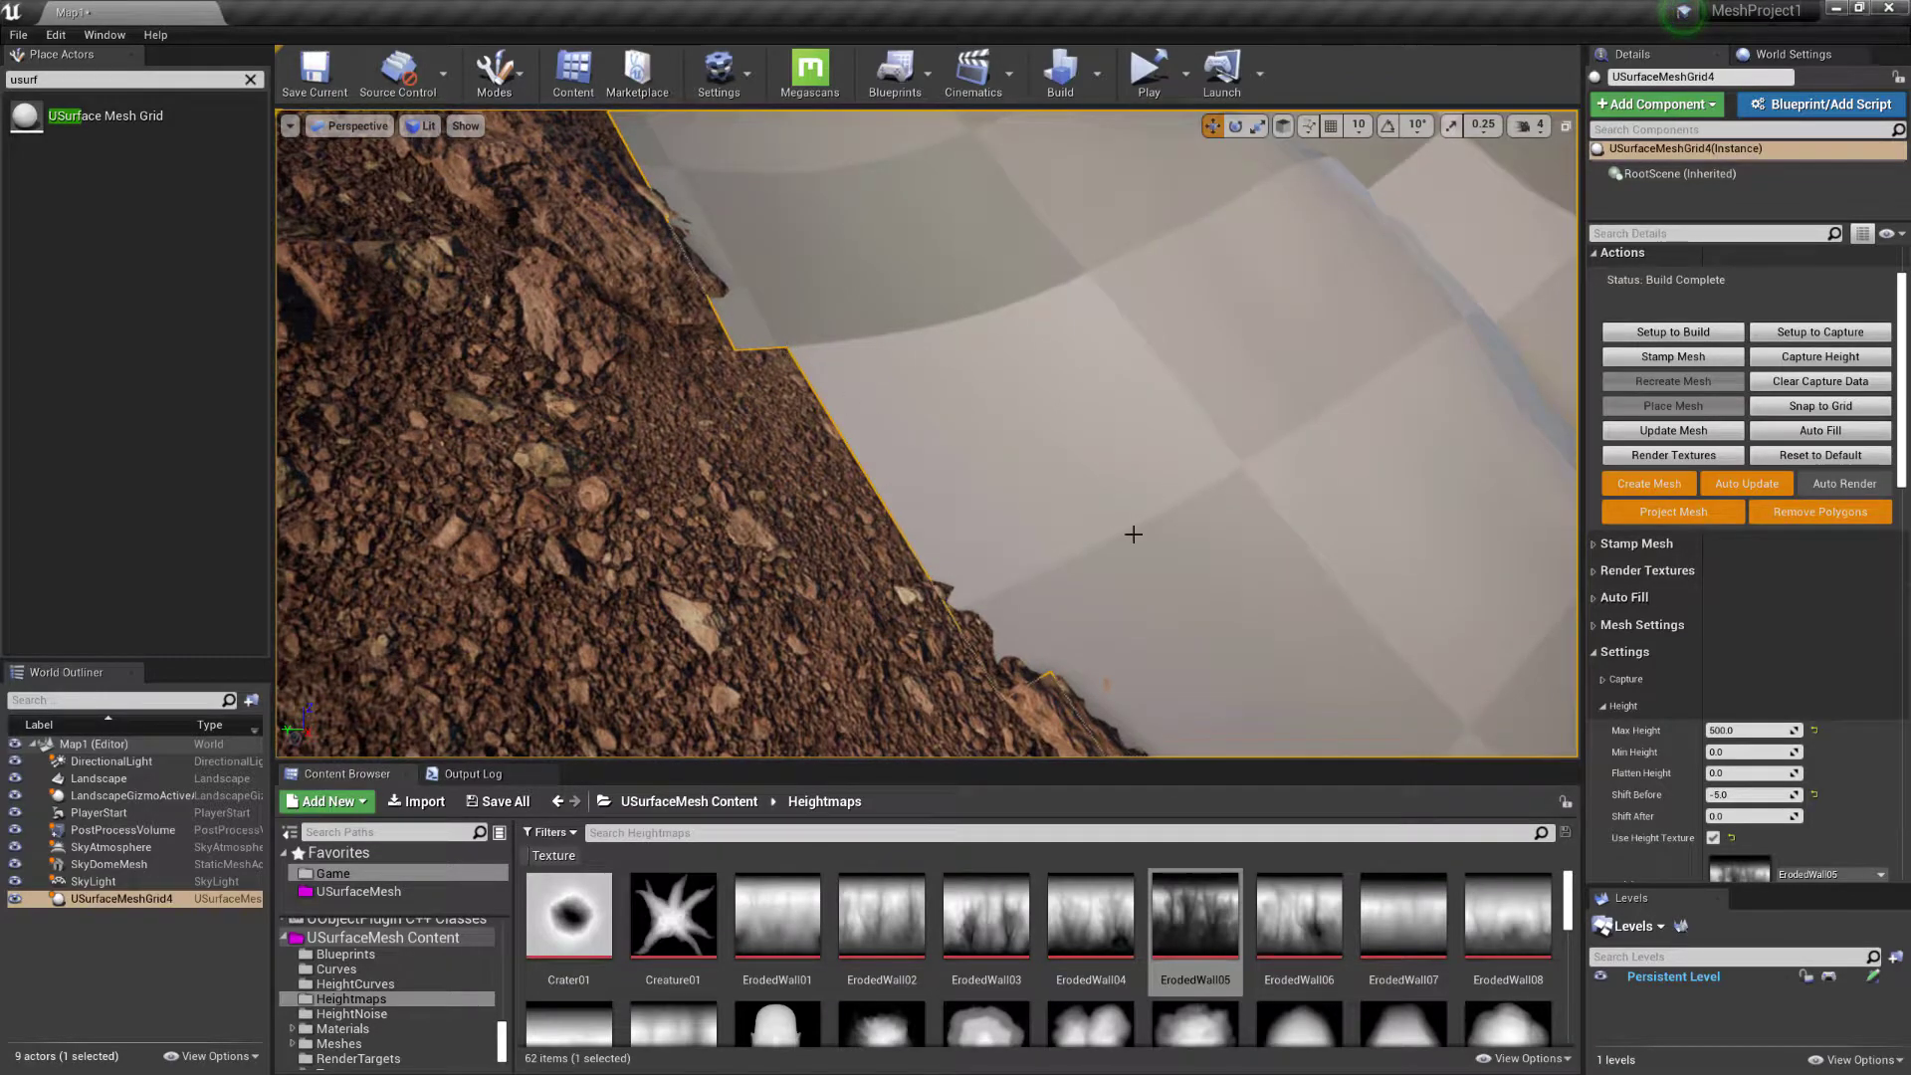
scroll(1656, 680, down, 3)
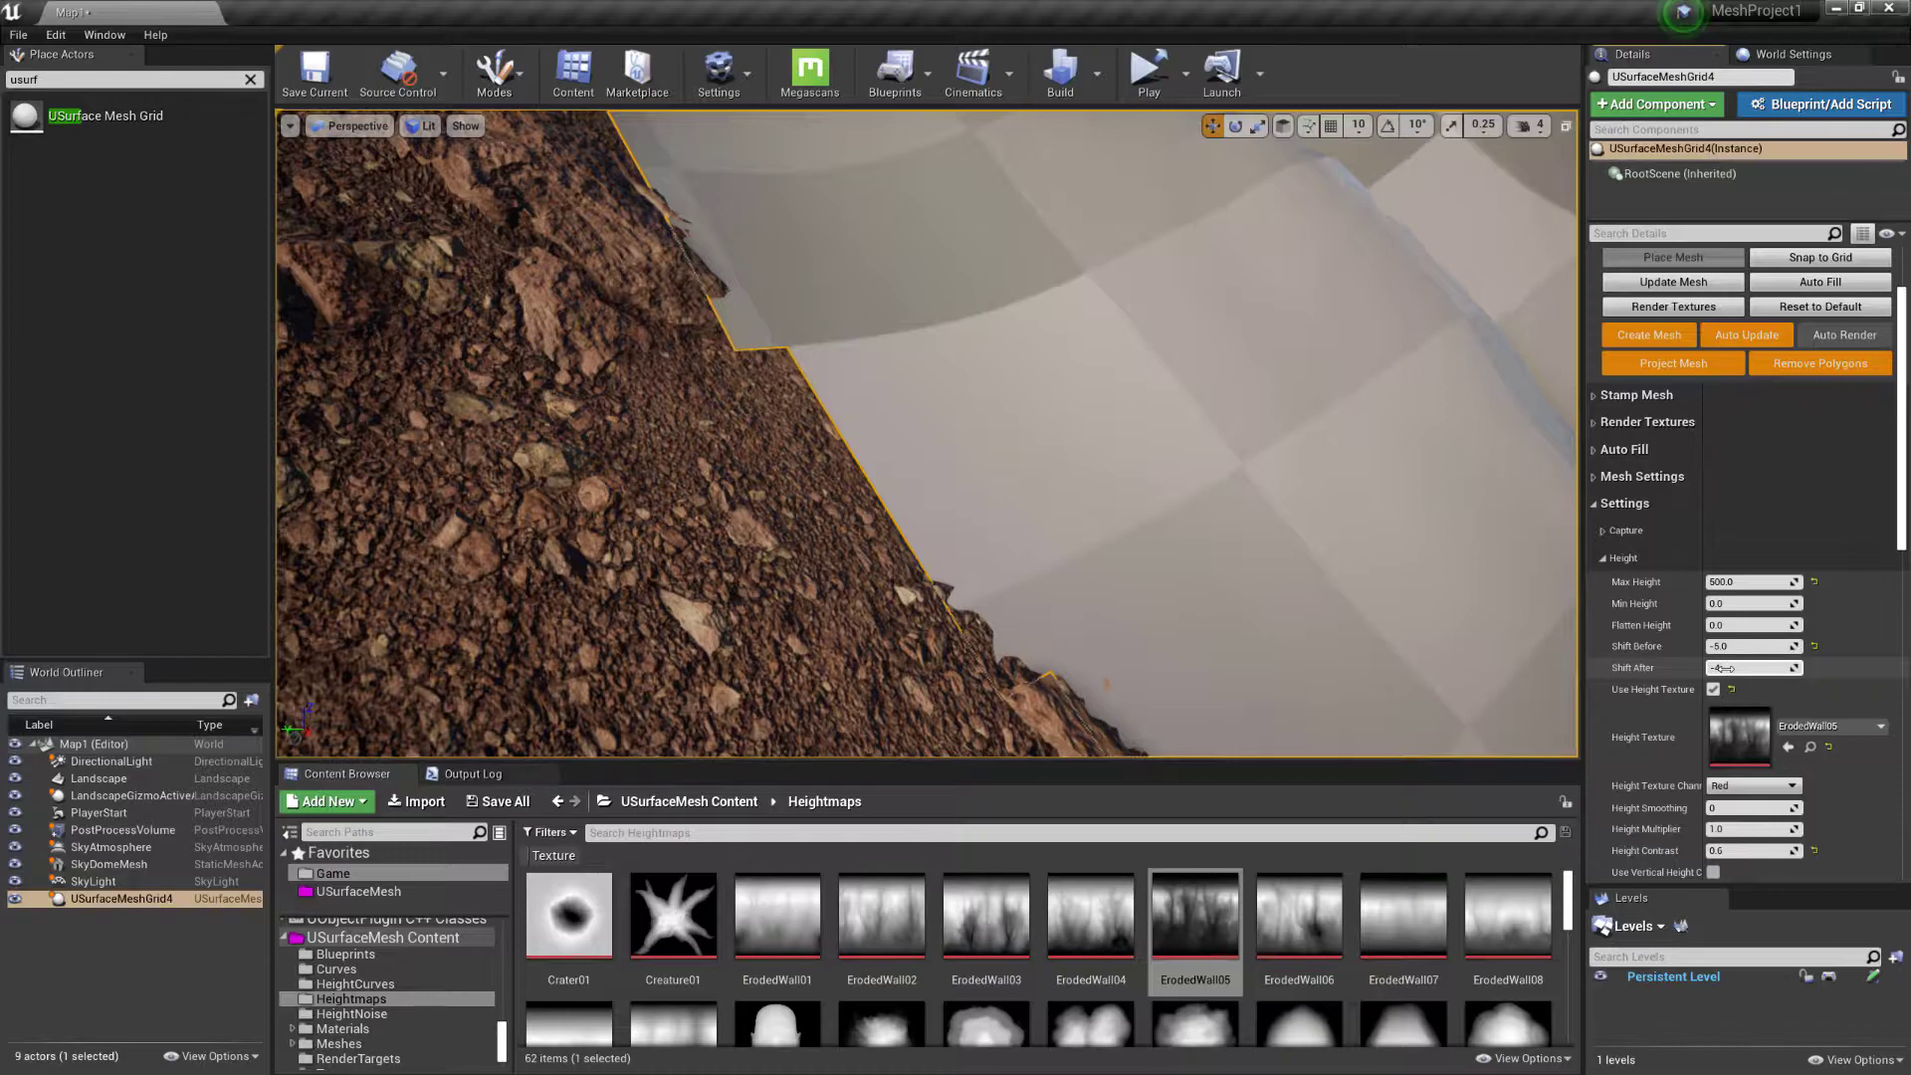
key(Return)
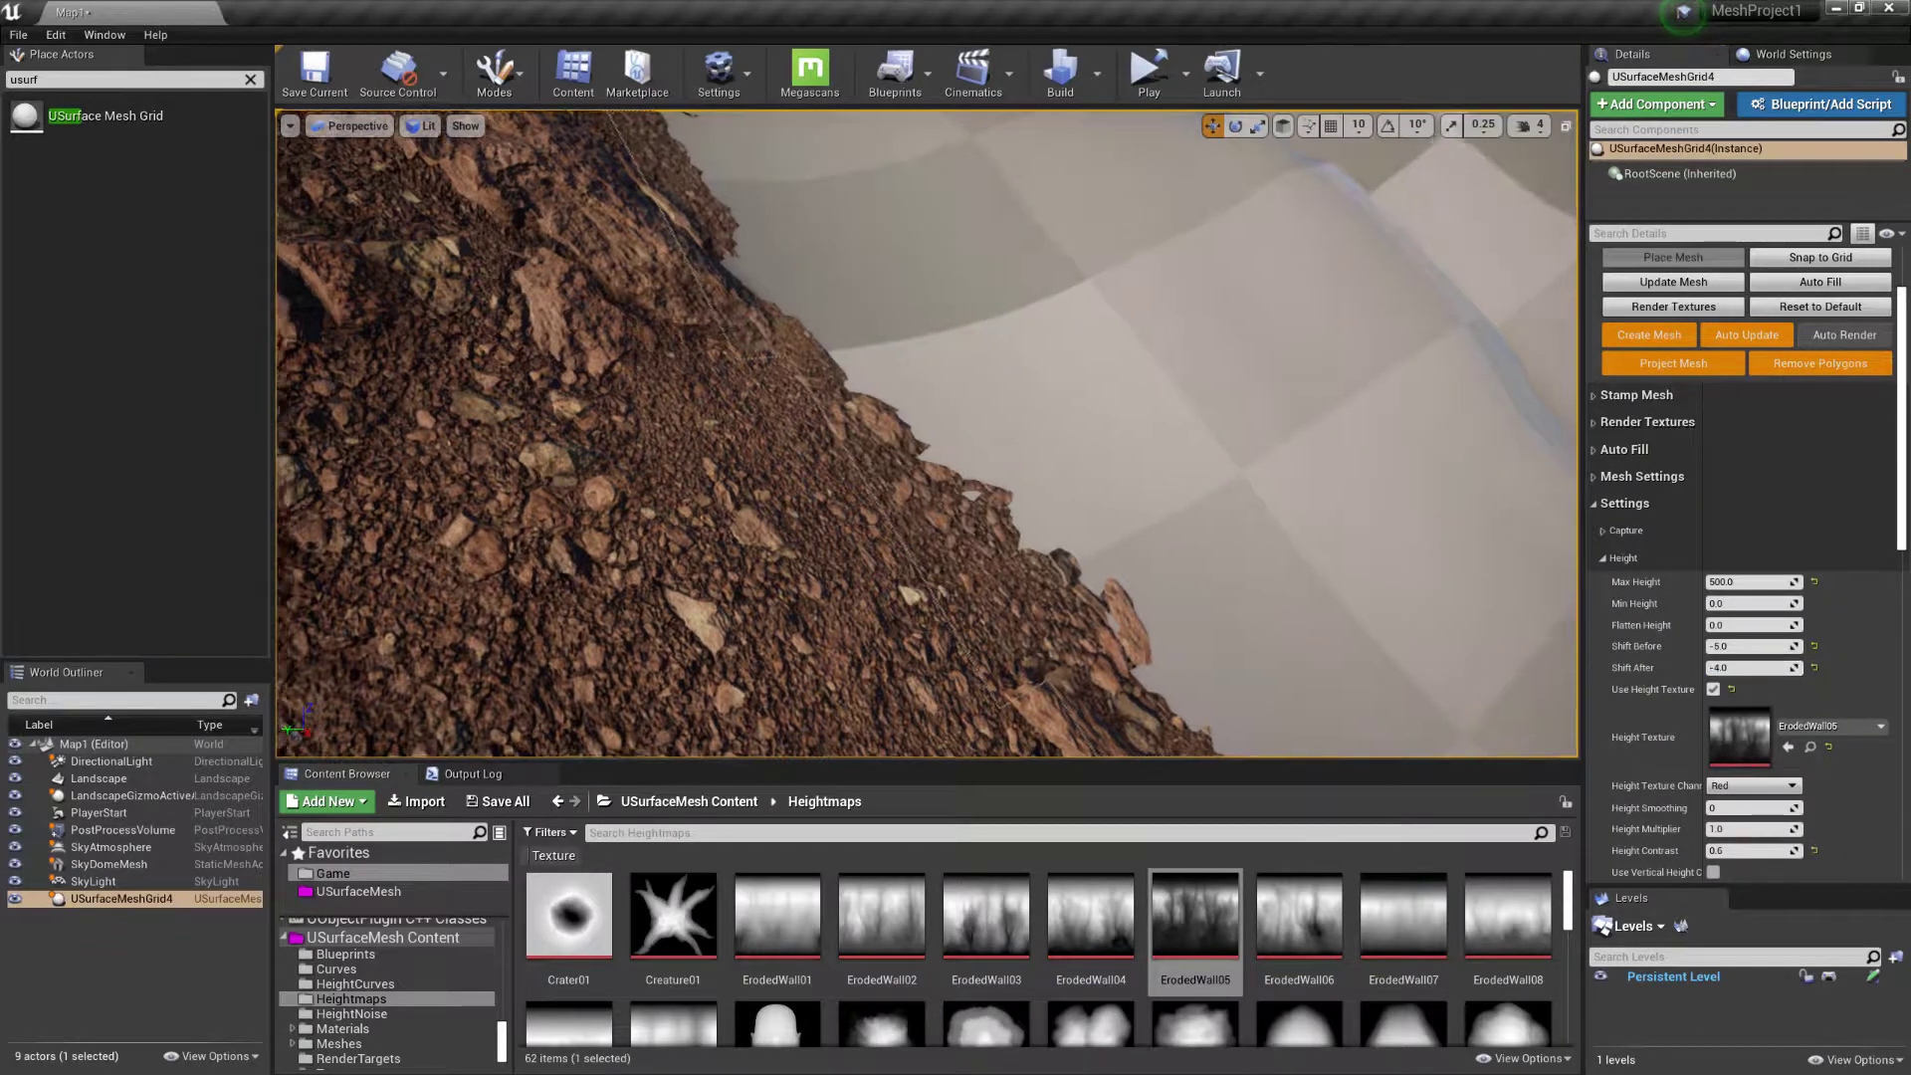
right_drag(831, 395, 762, 324)
right_drag(866, 453, 918, 456)
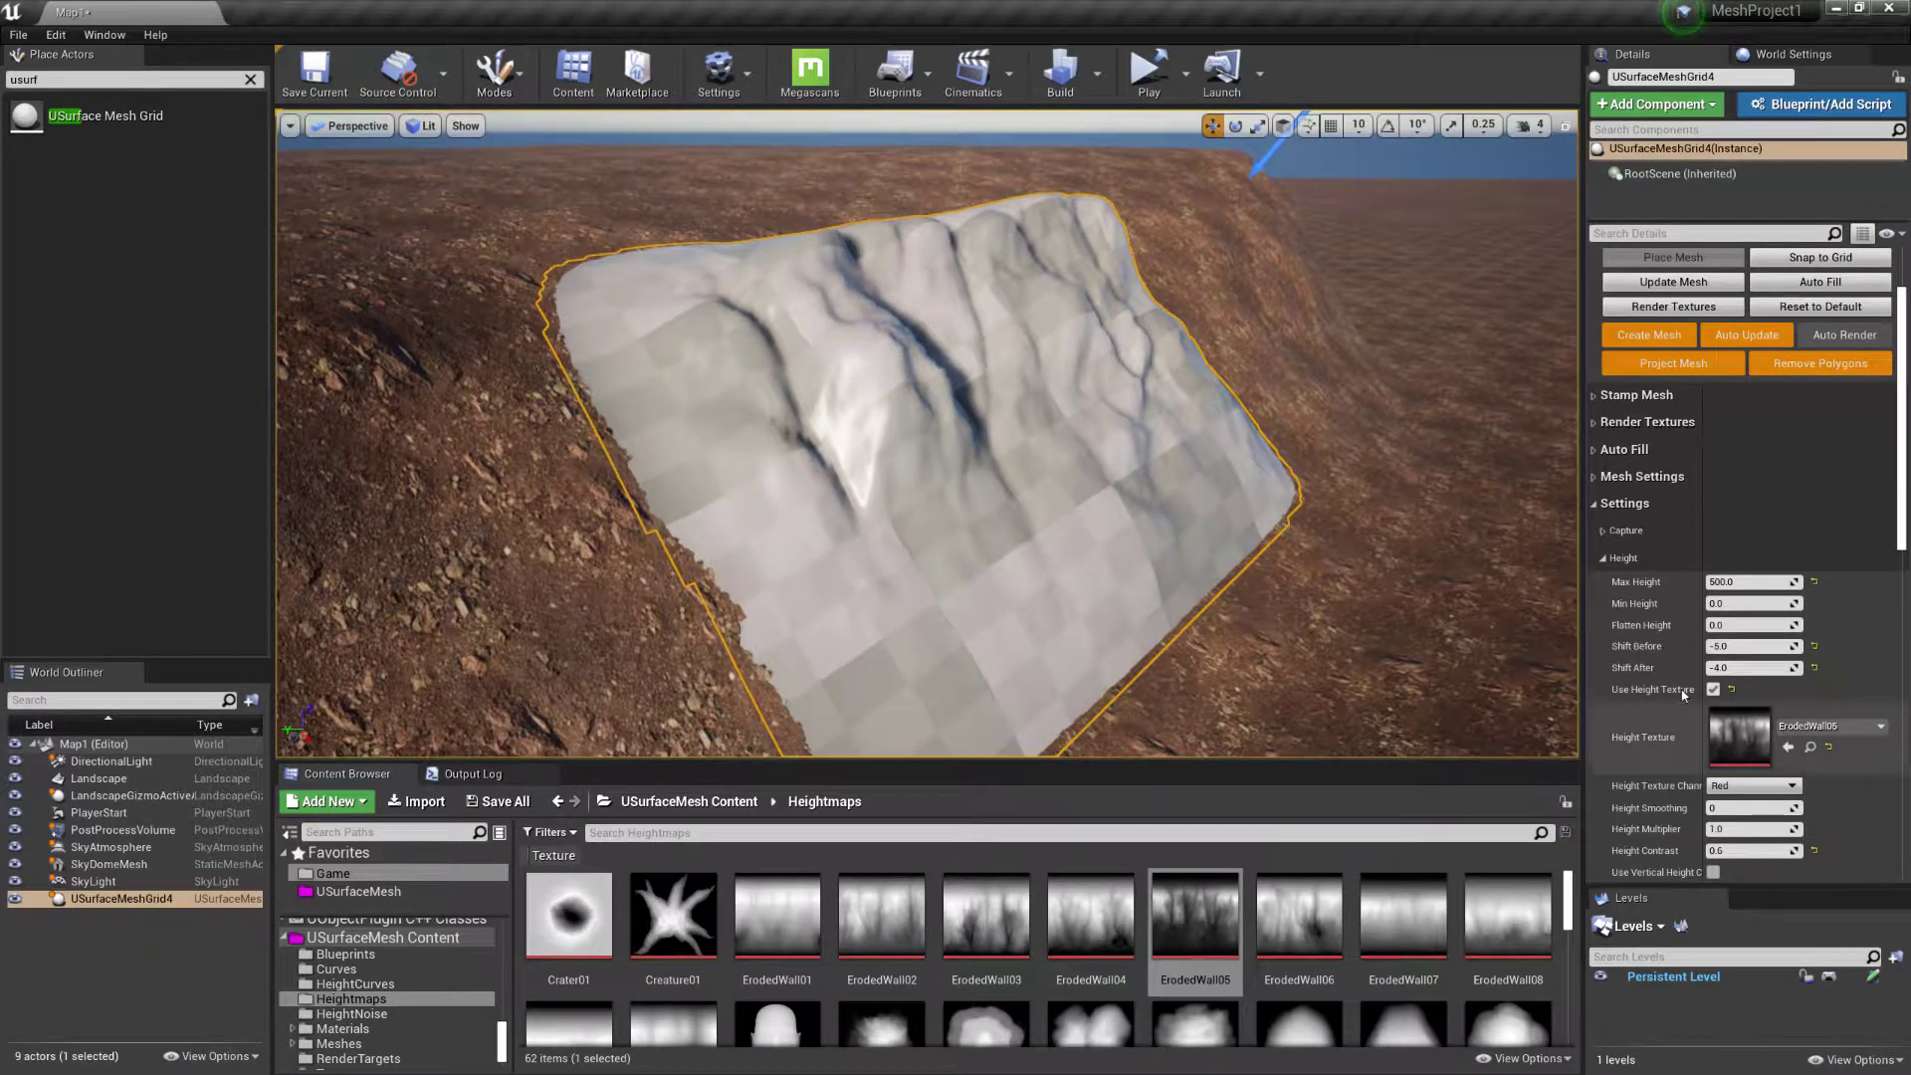
Assign M_MeshMat1 from the project's Materials folder as the mesh grid's Material and Stamp Mesh Material
click(1605, 560)
click(1605, 641)
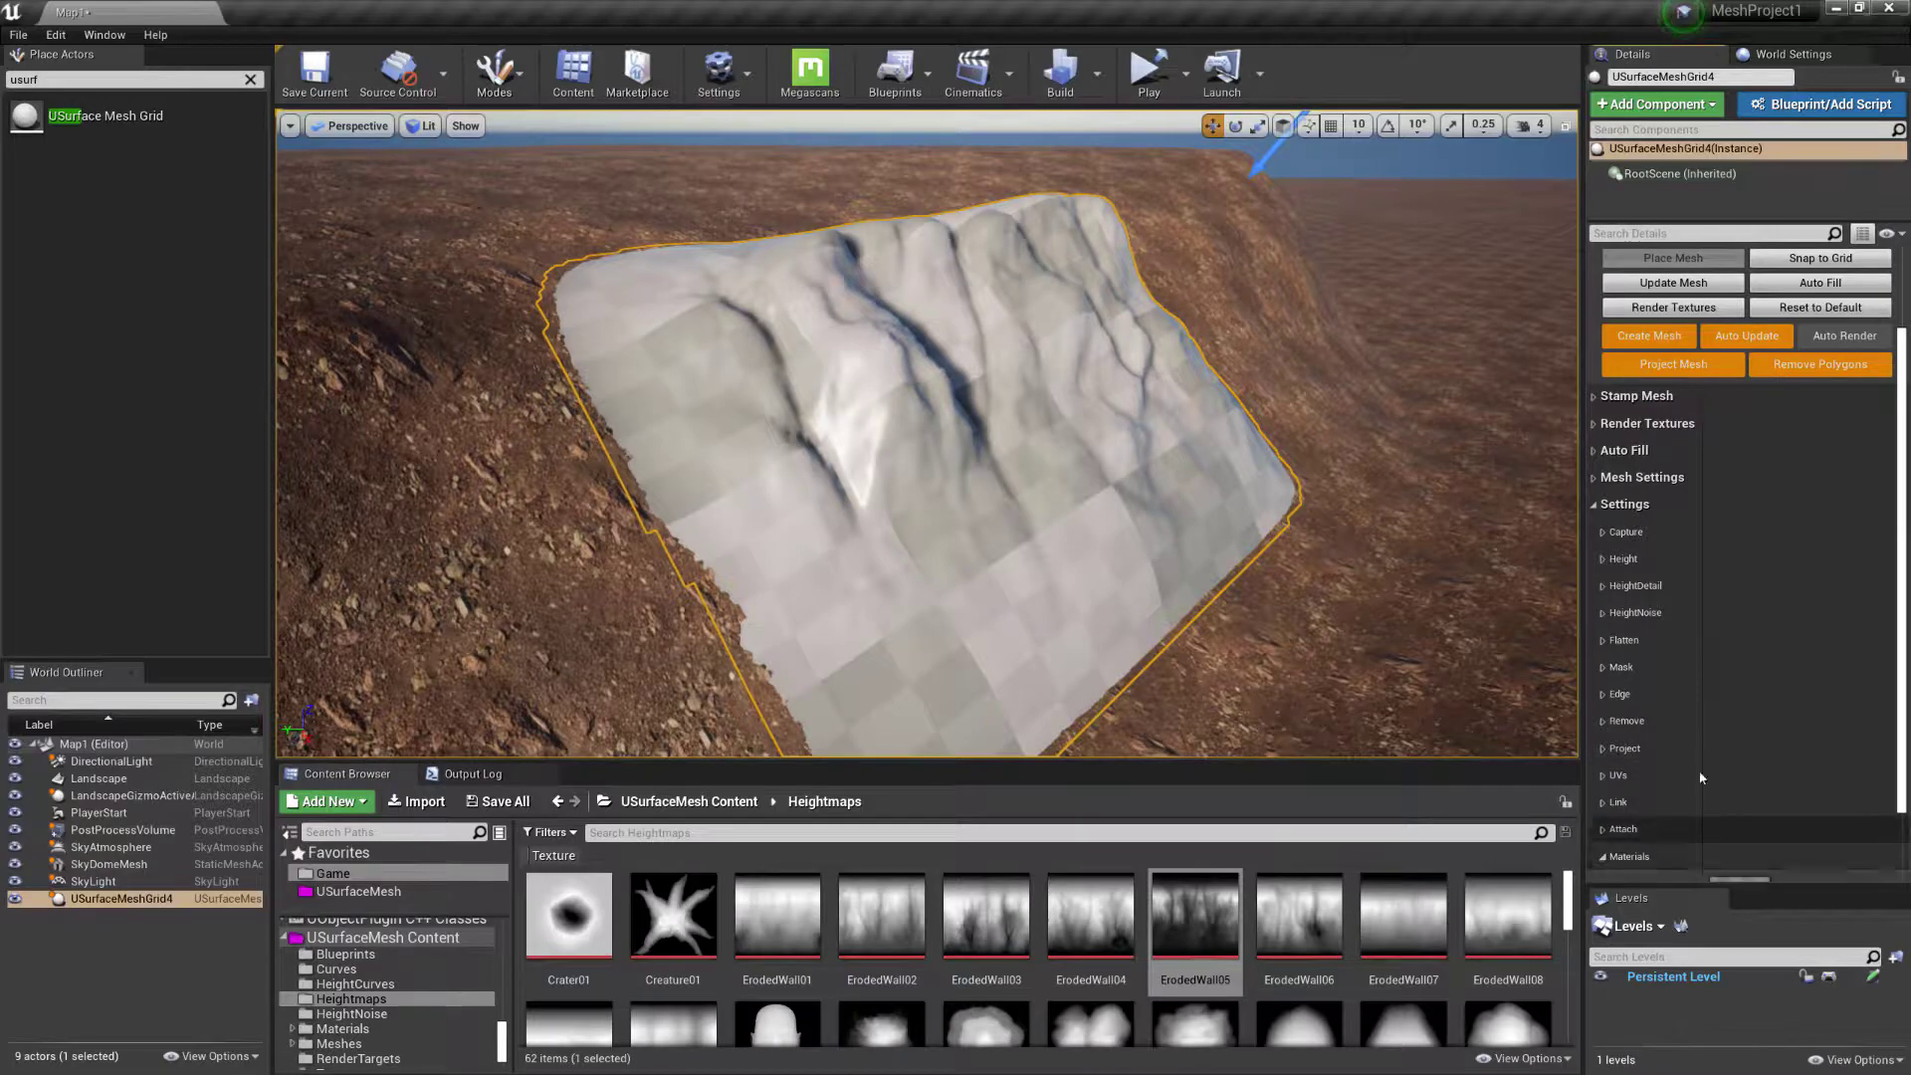
click(1630, 856)
scroll(1693, 787, down, 3)
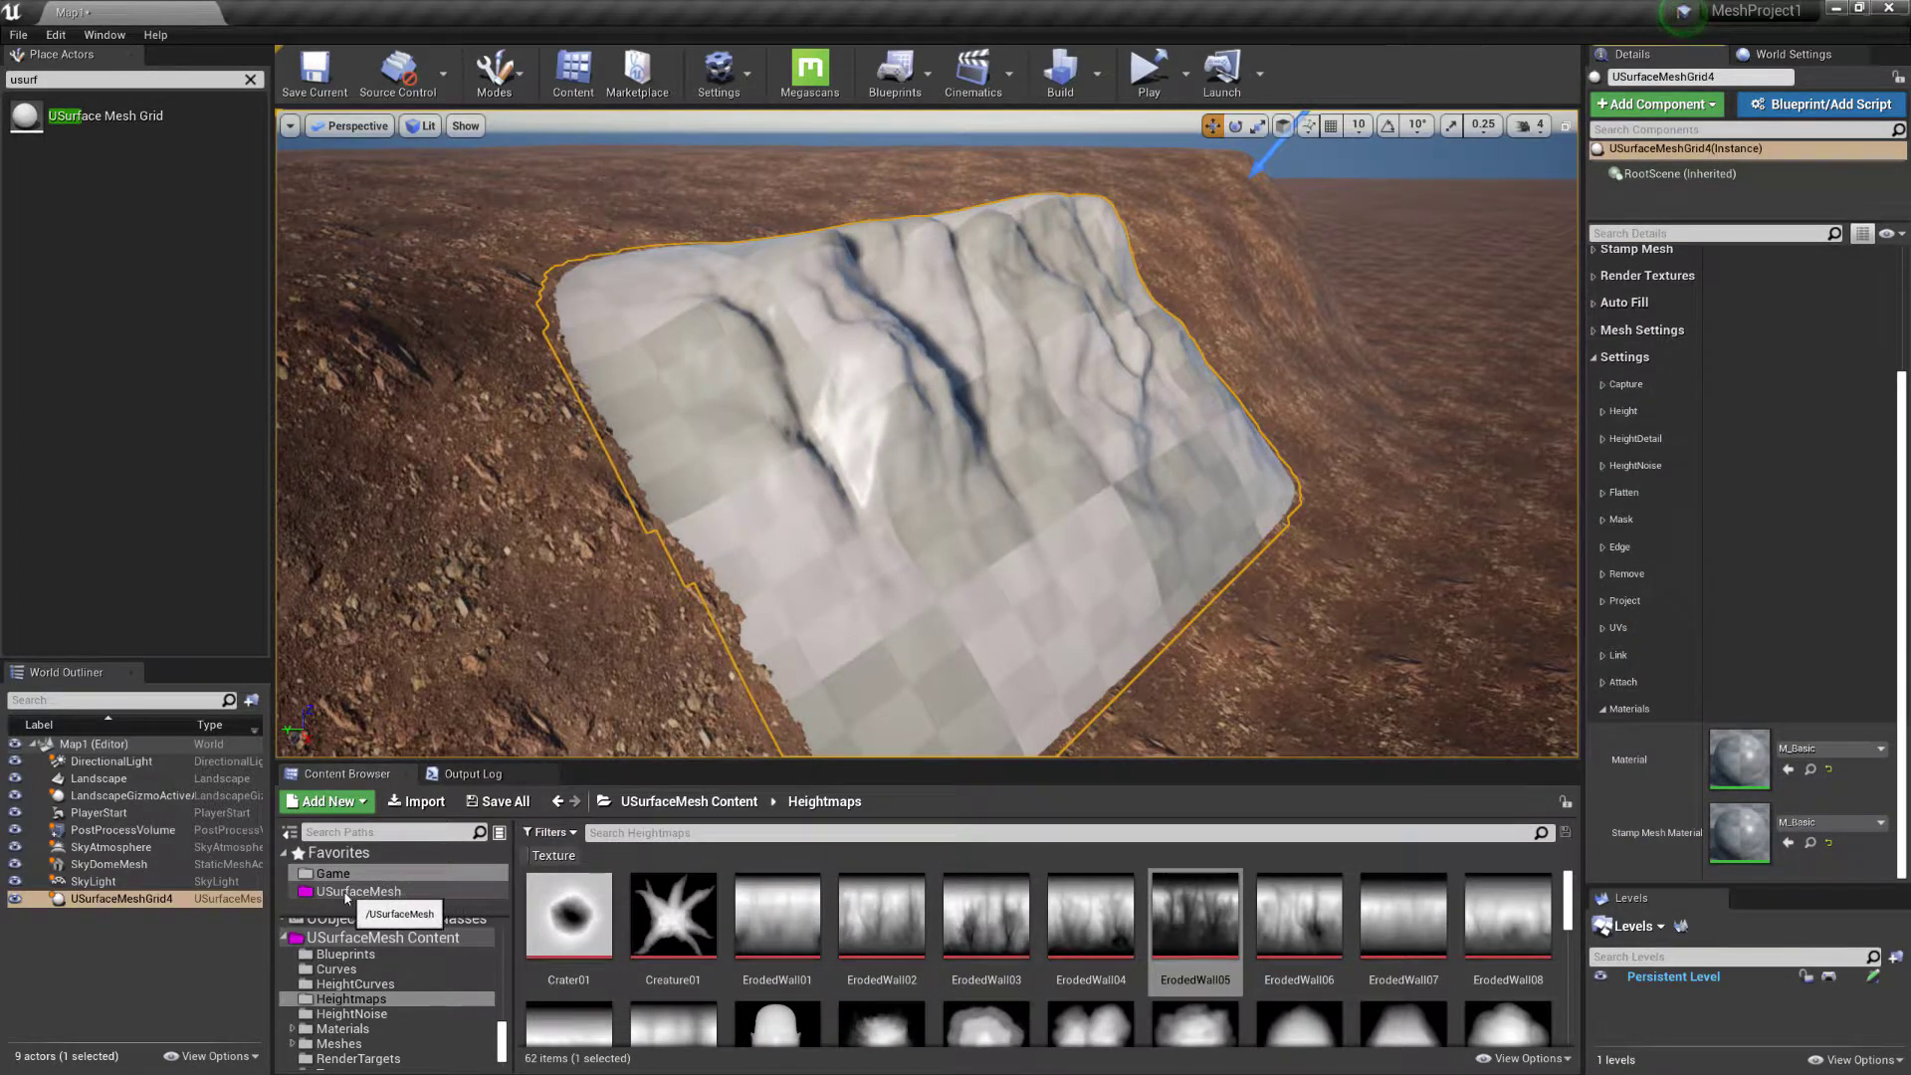
click(344, 891)
click(339, 873)
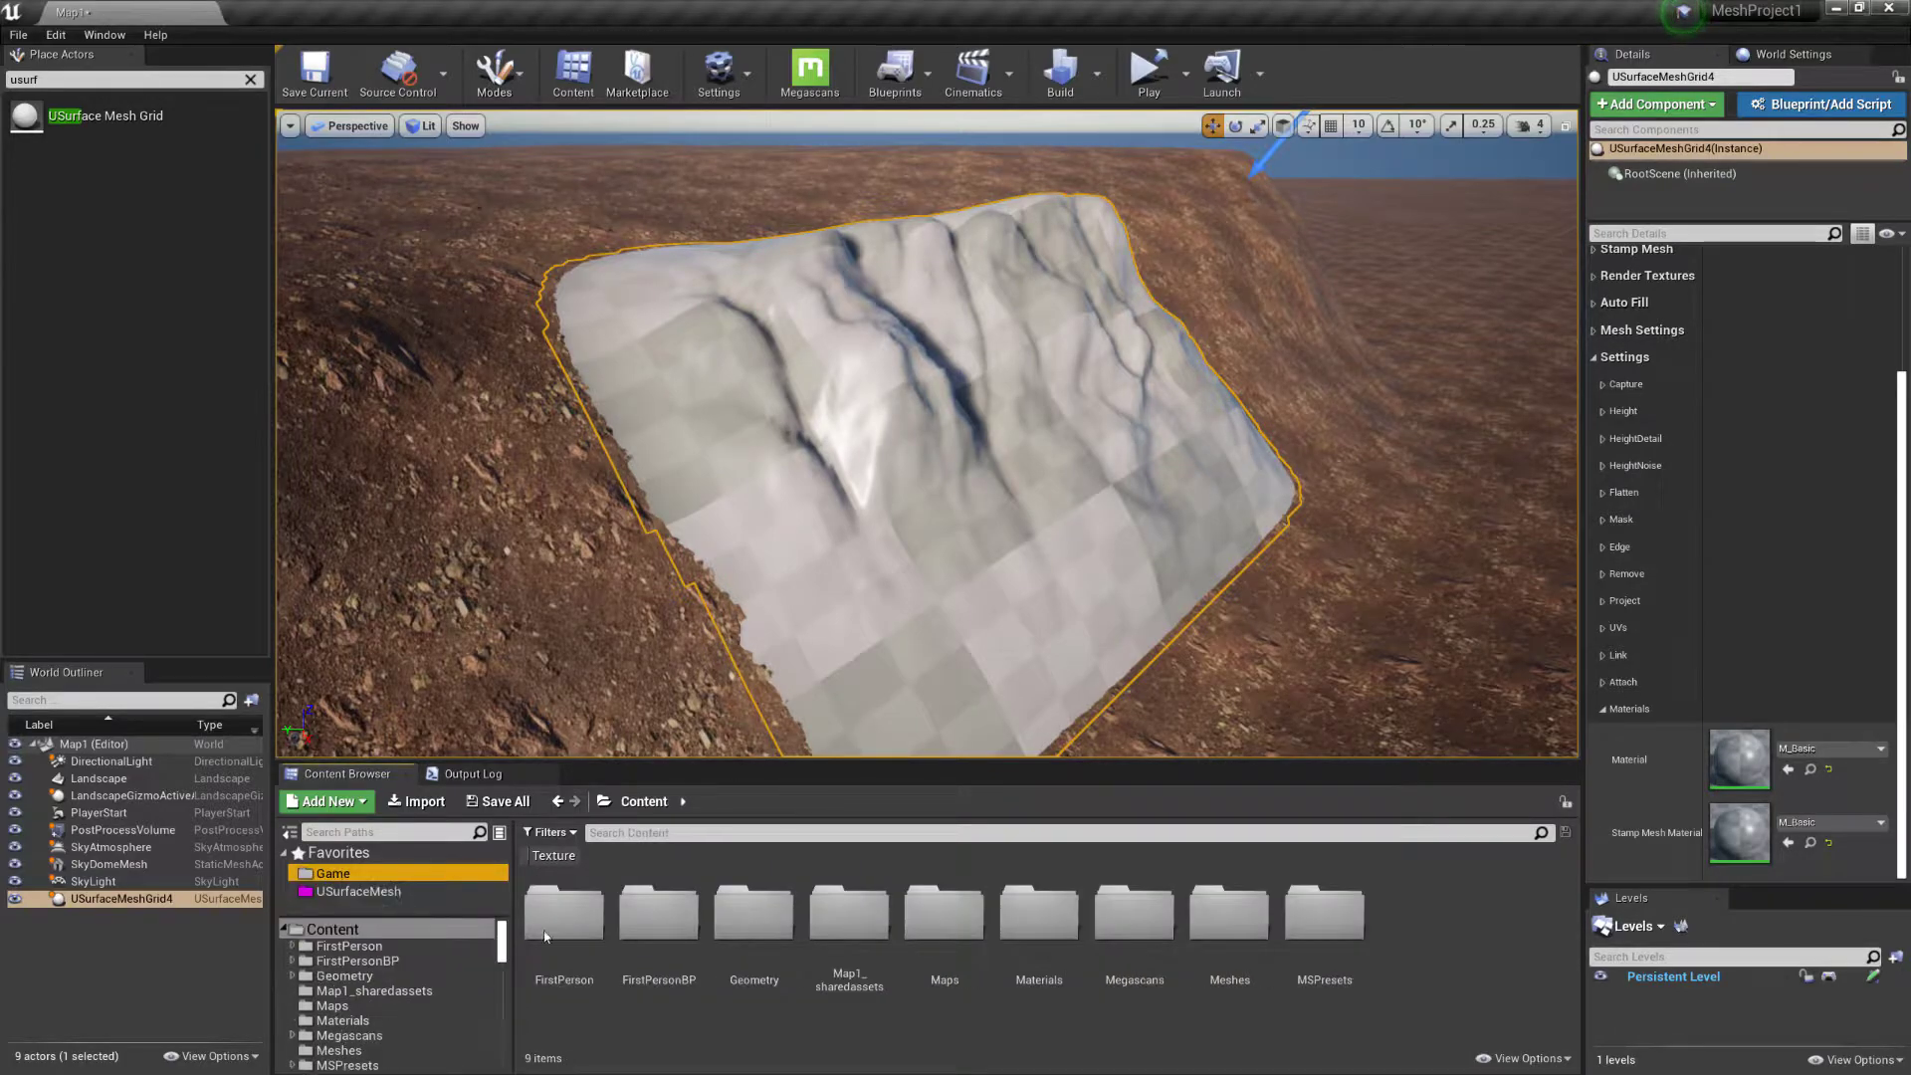
click(342, 1020)
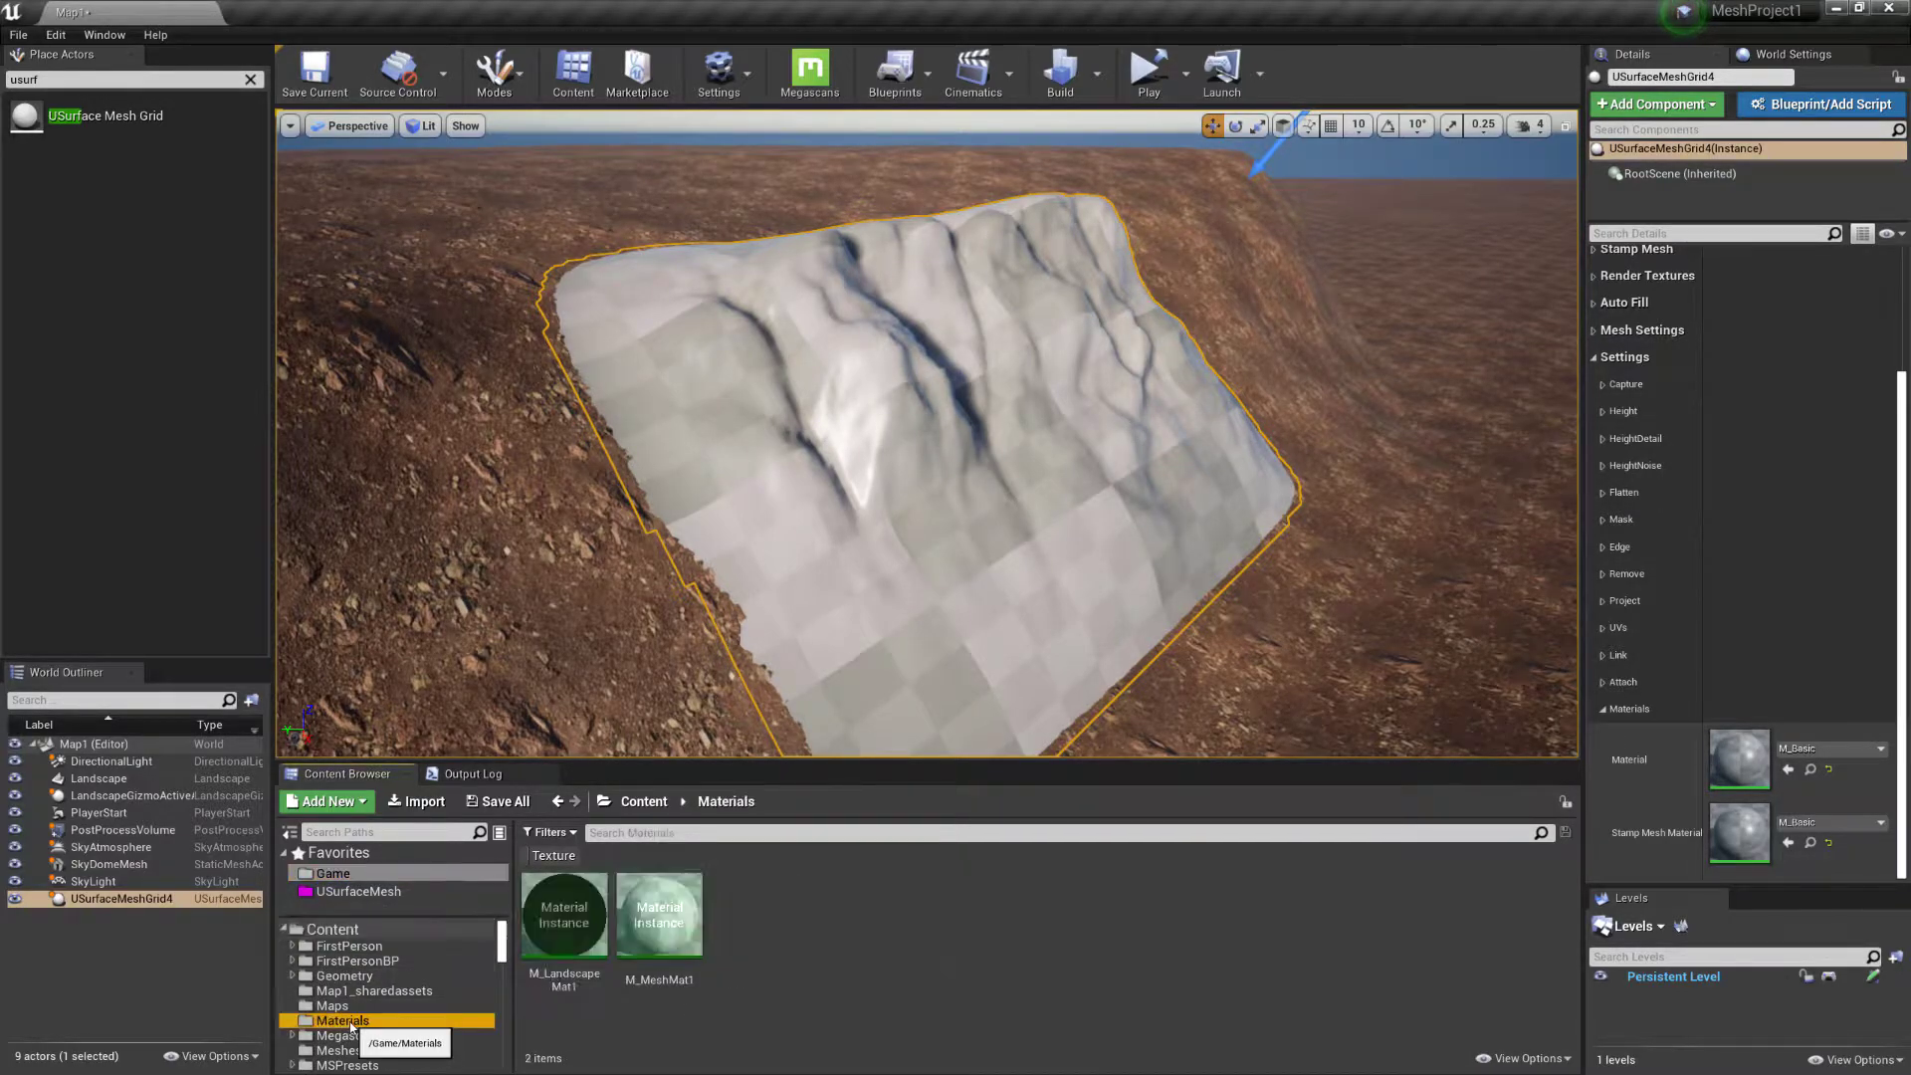
click(681, 913)
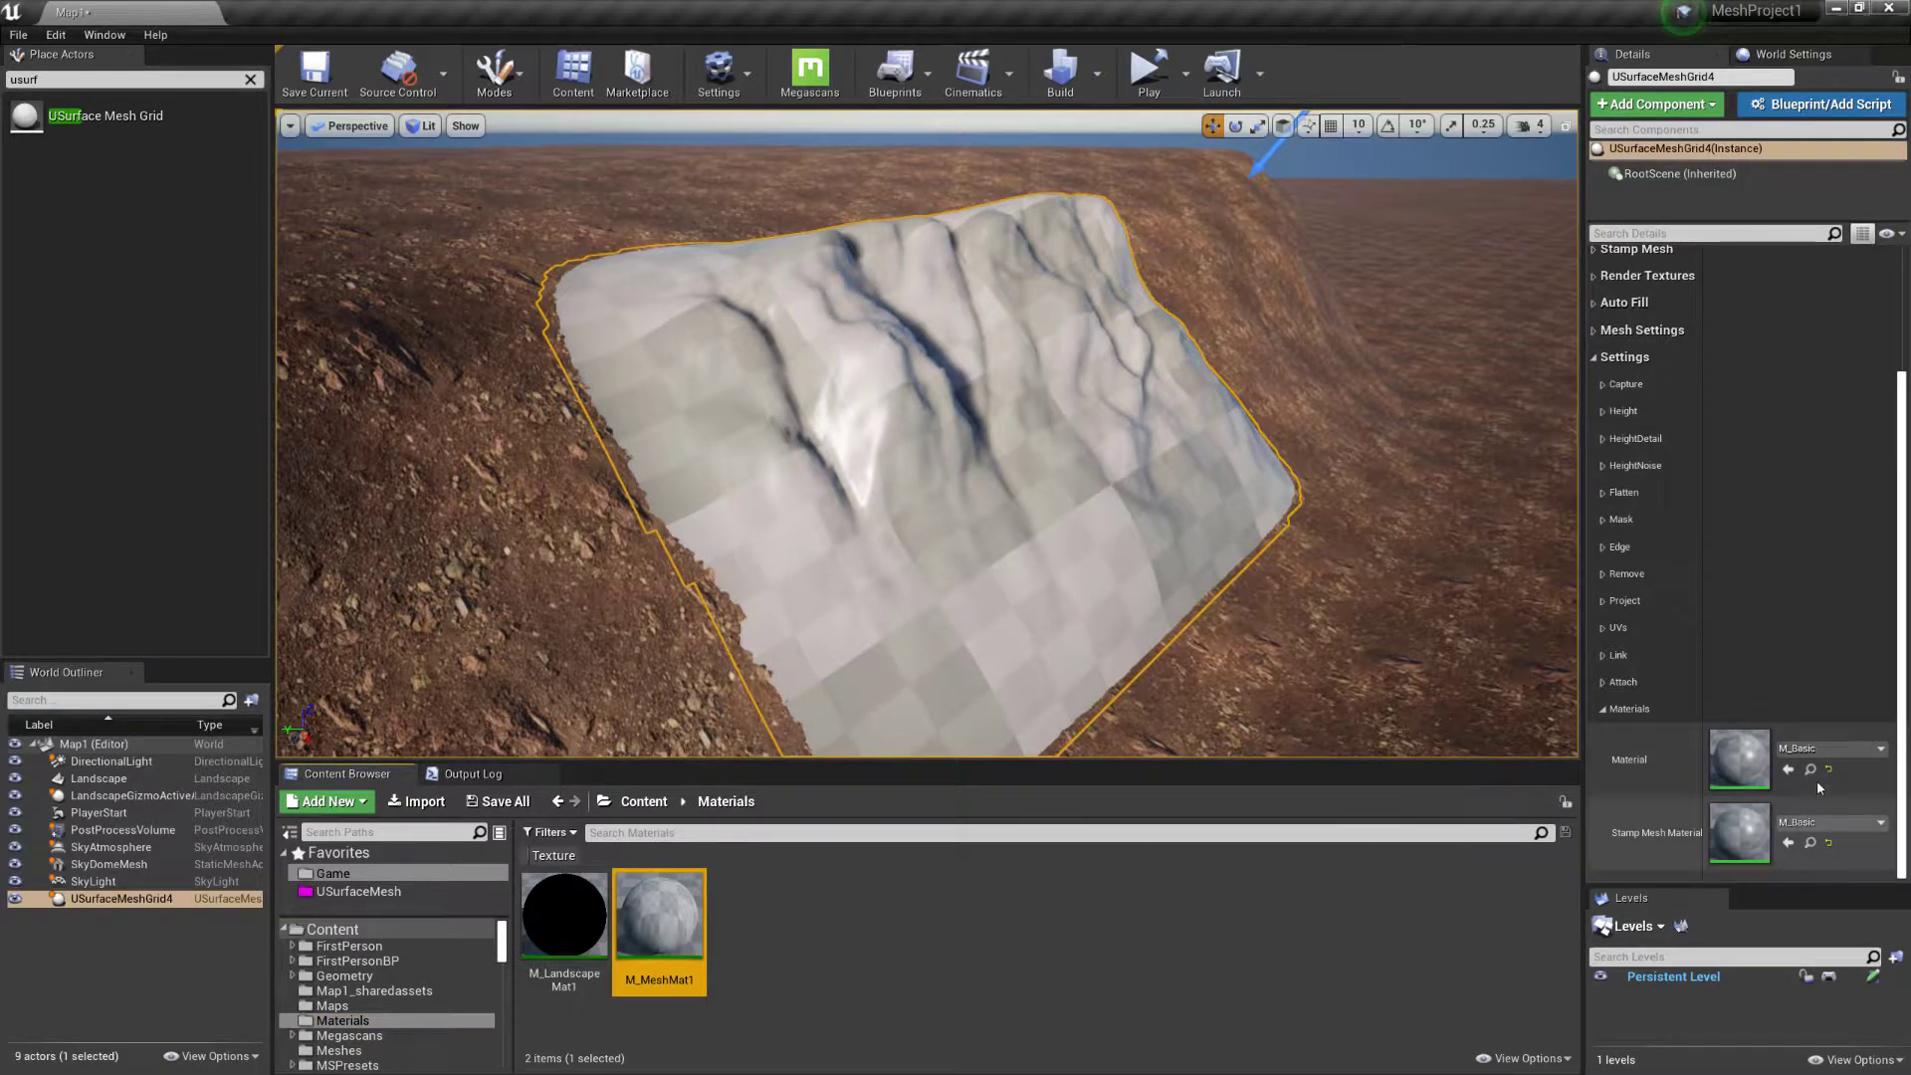
click(1789, 769)
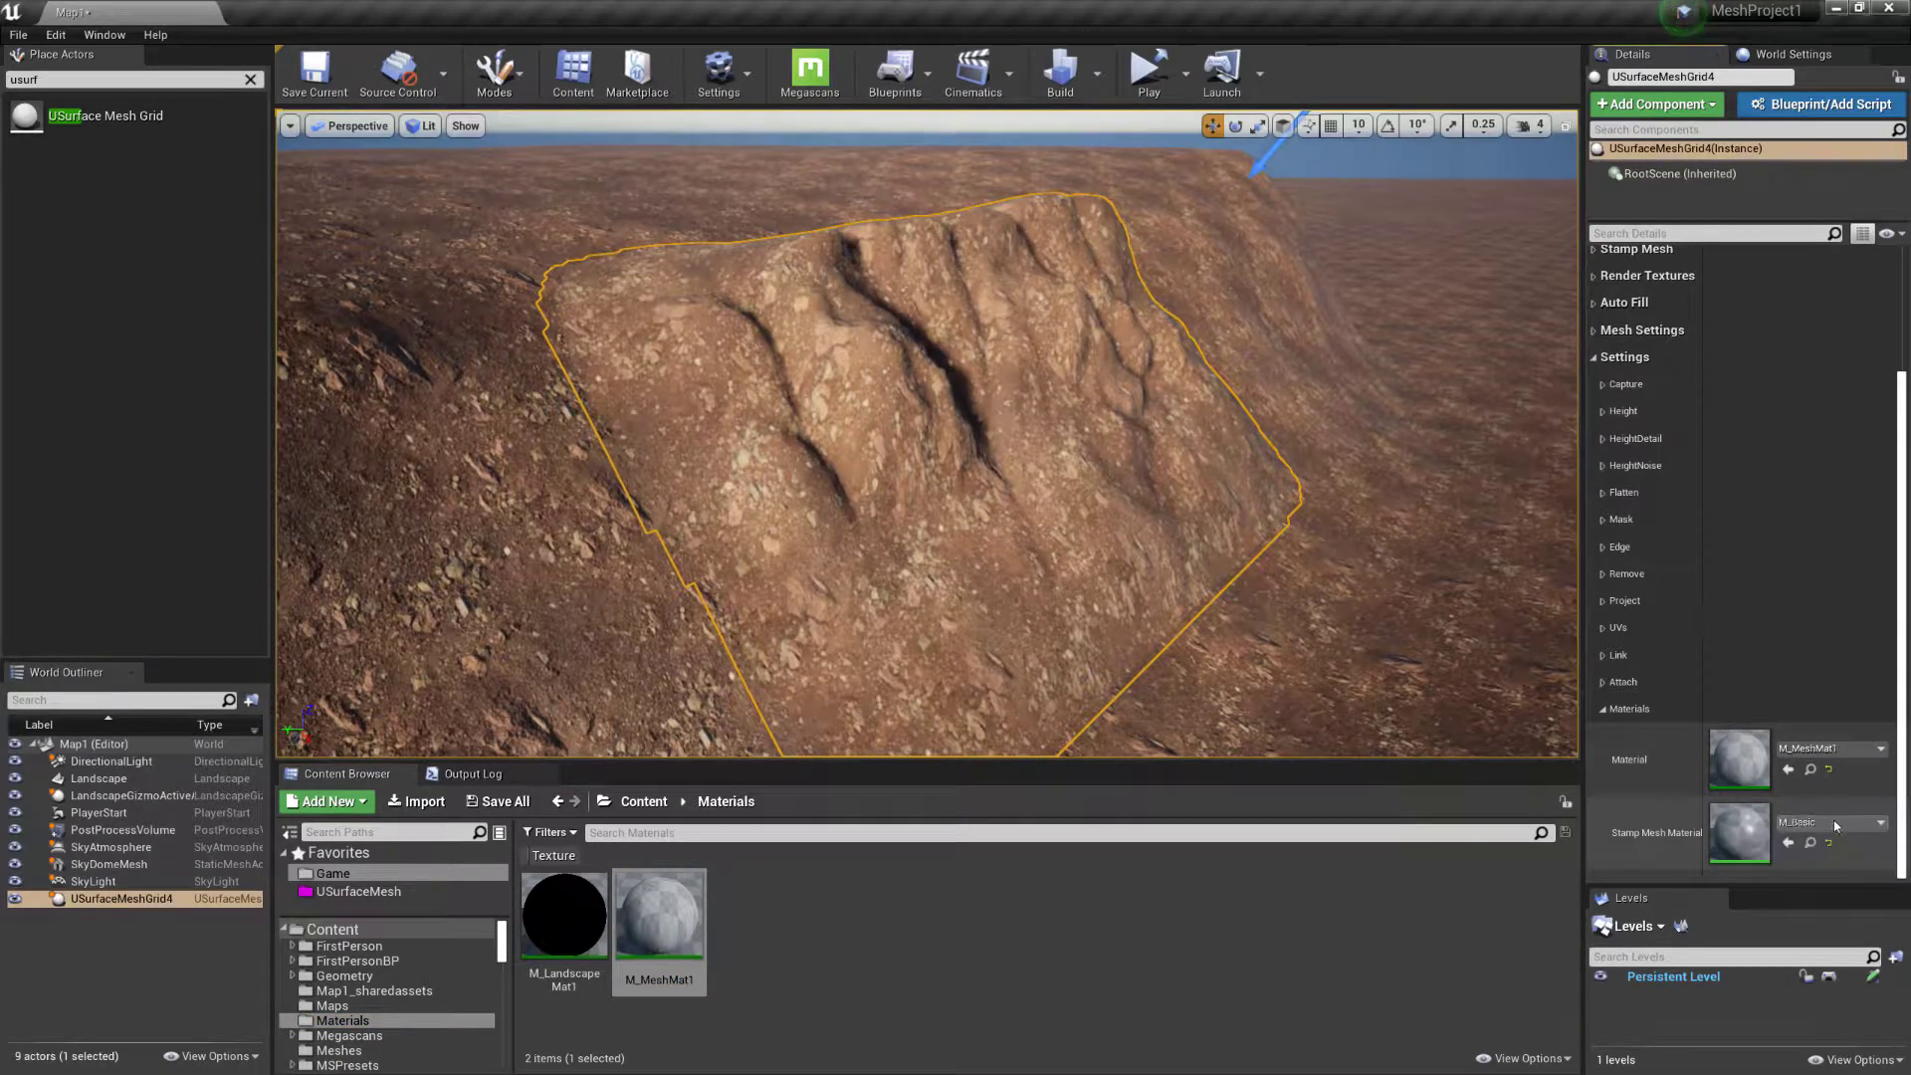
click(1789, 843)
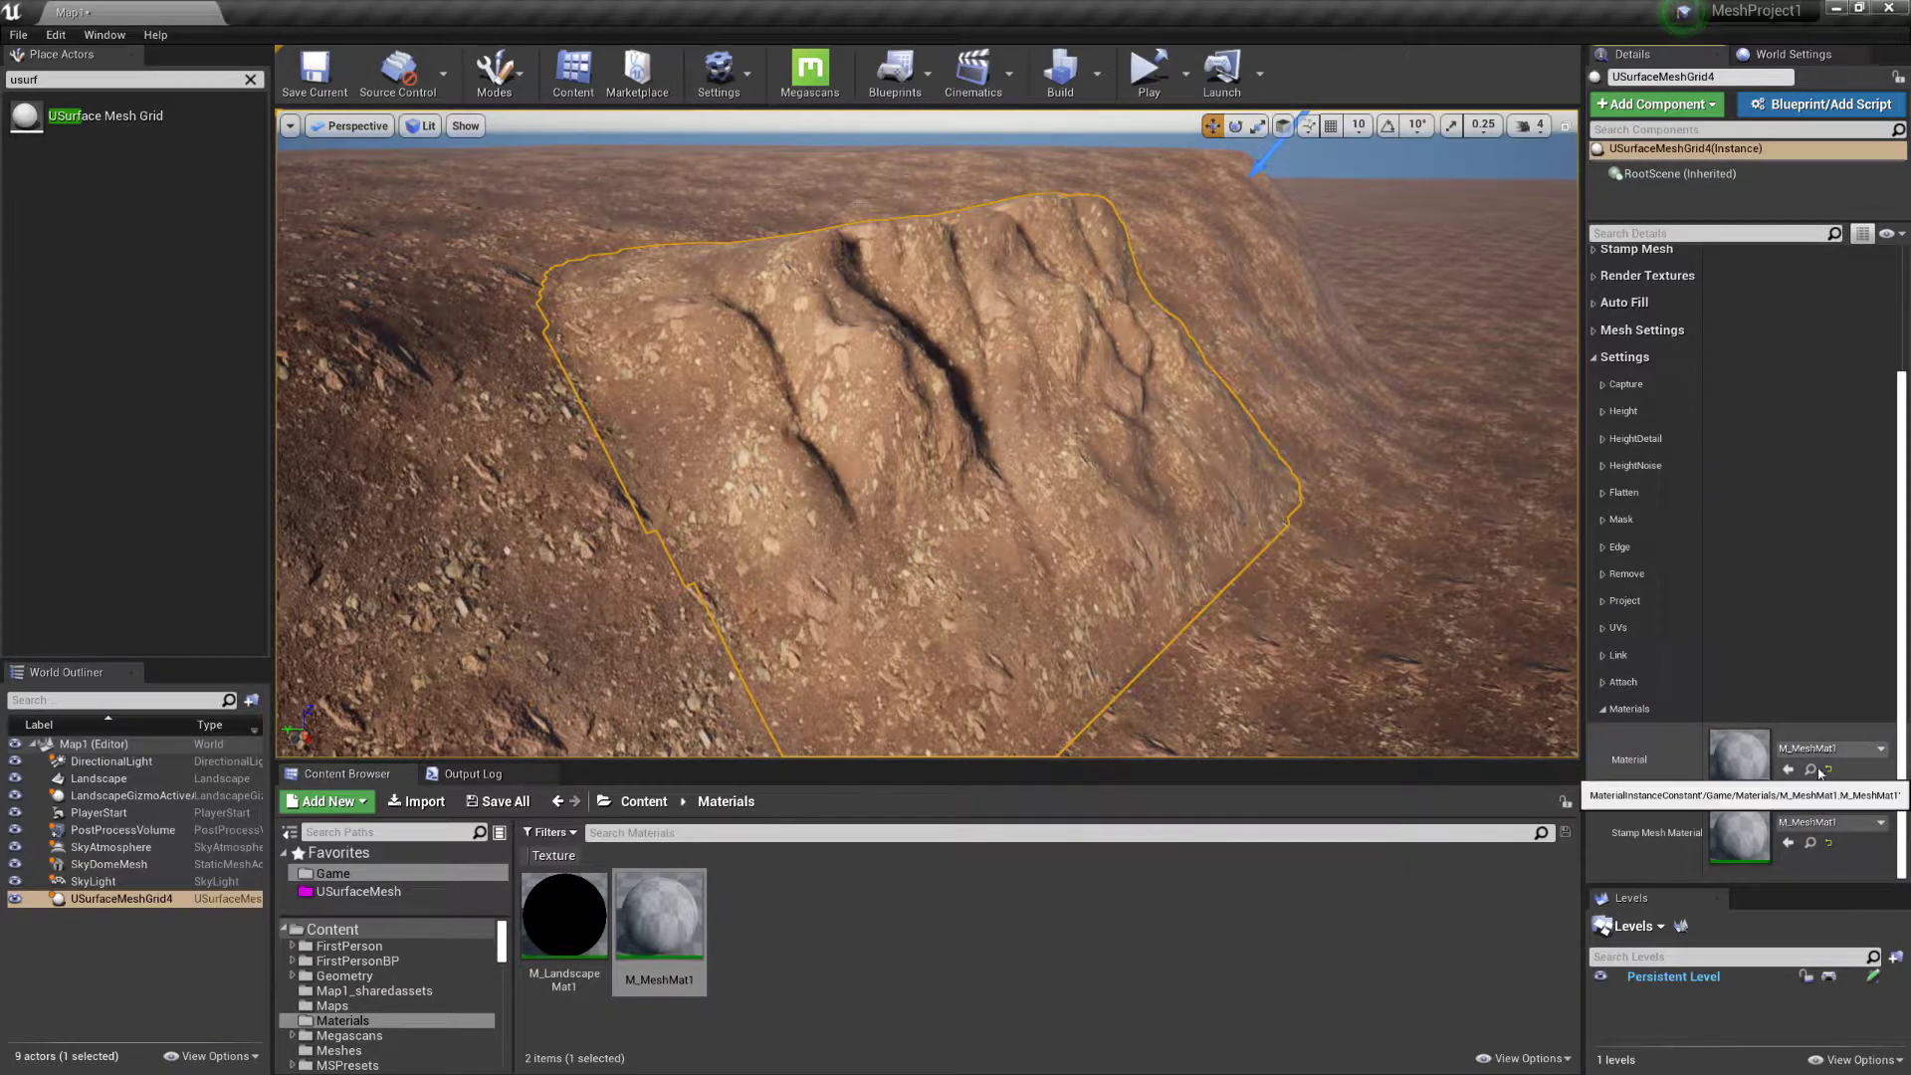
Examine from several angles how the textured mesh grid blends with the surrounding landscape
right_drag(927, 433, 965, 384)
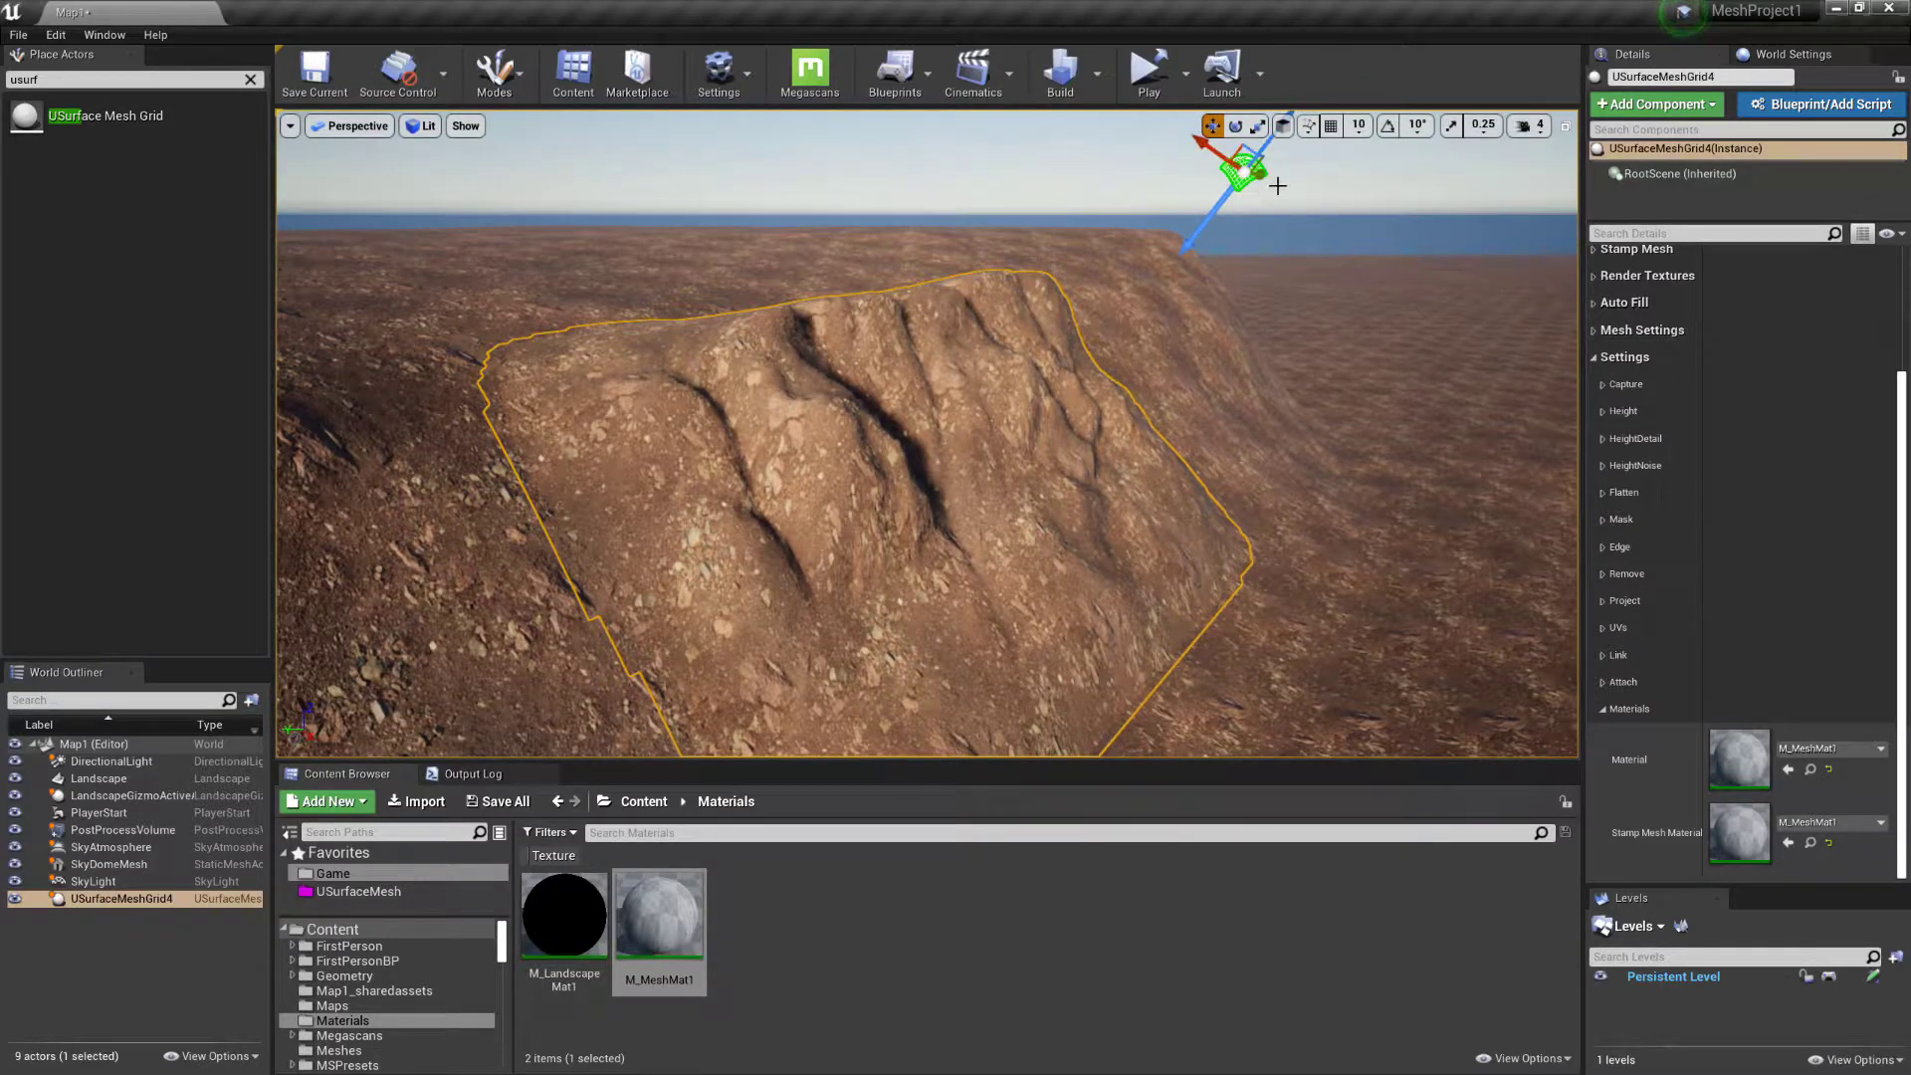
right_drag(1204, 234, 1255, 239)
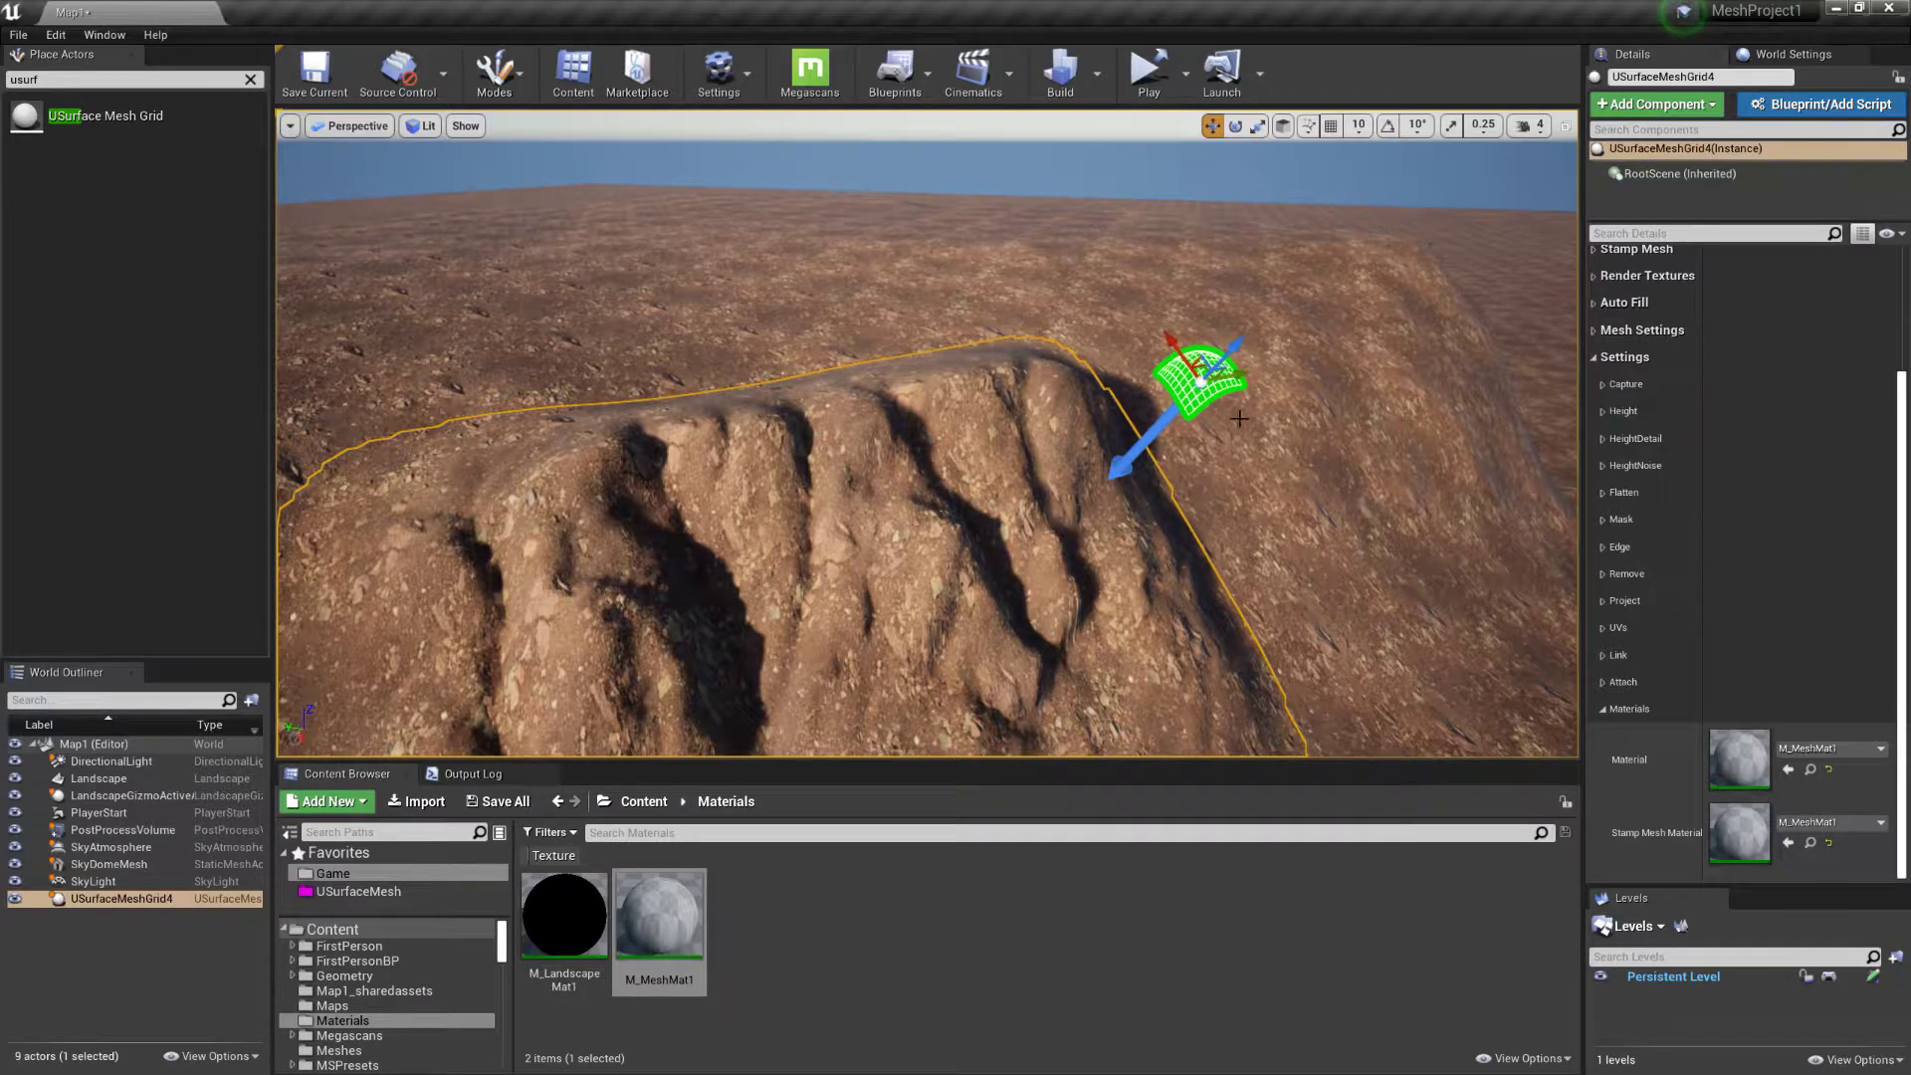
right_drag(1211, 484, 1269, 553)
right_drag(1120, 543, 1104, 468)
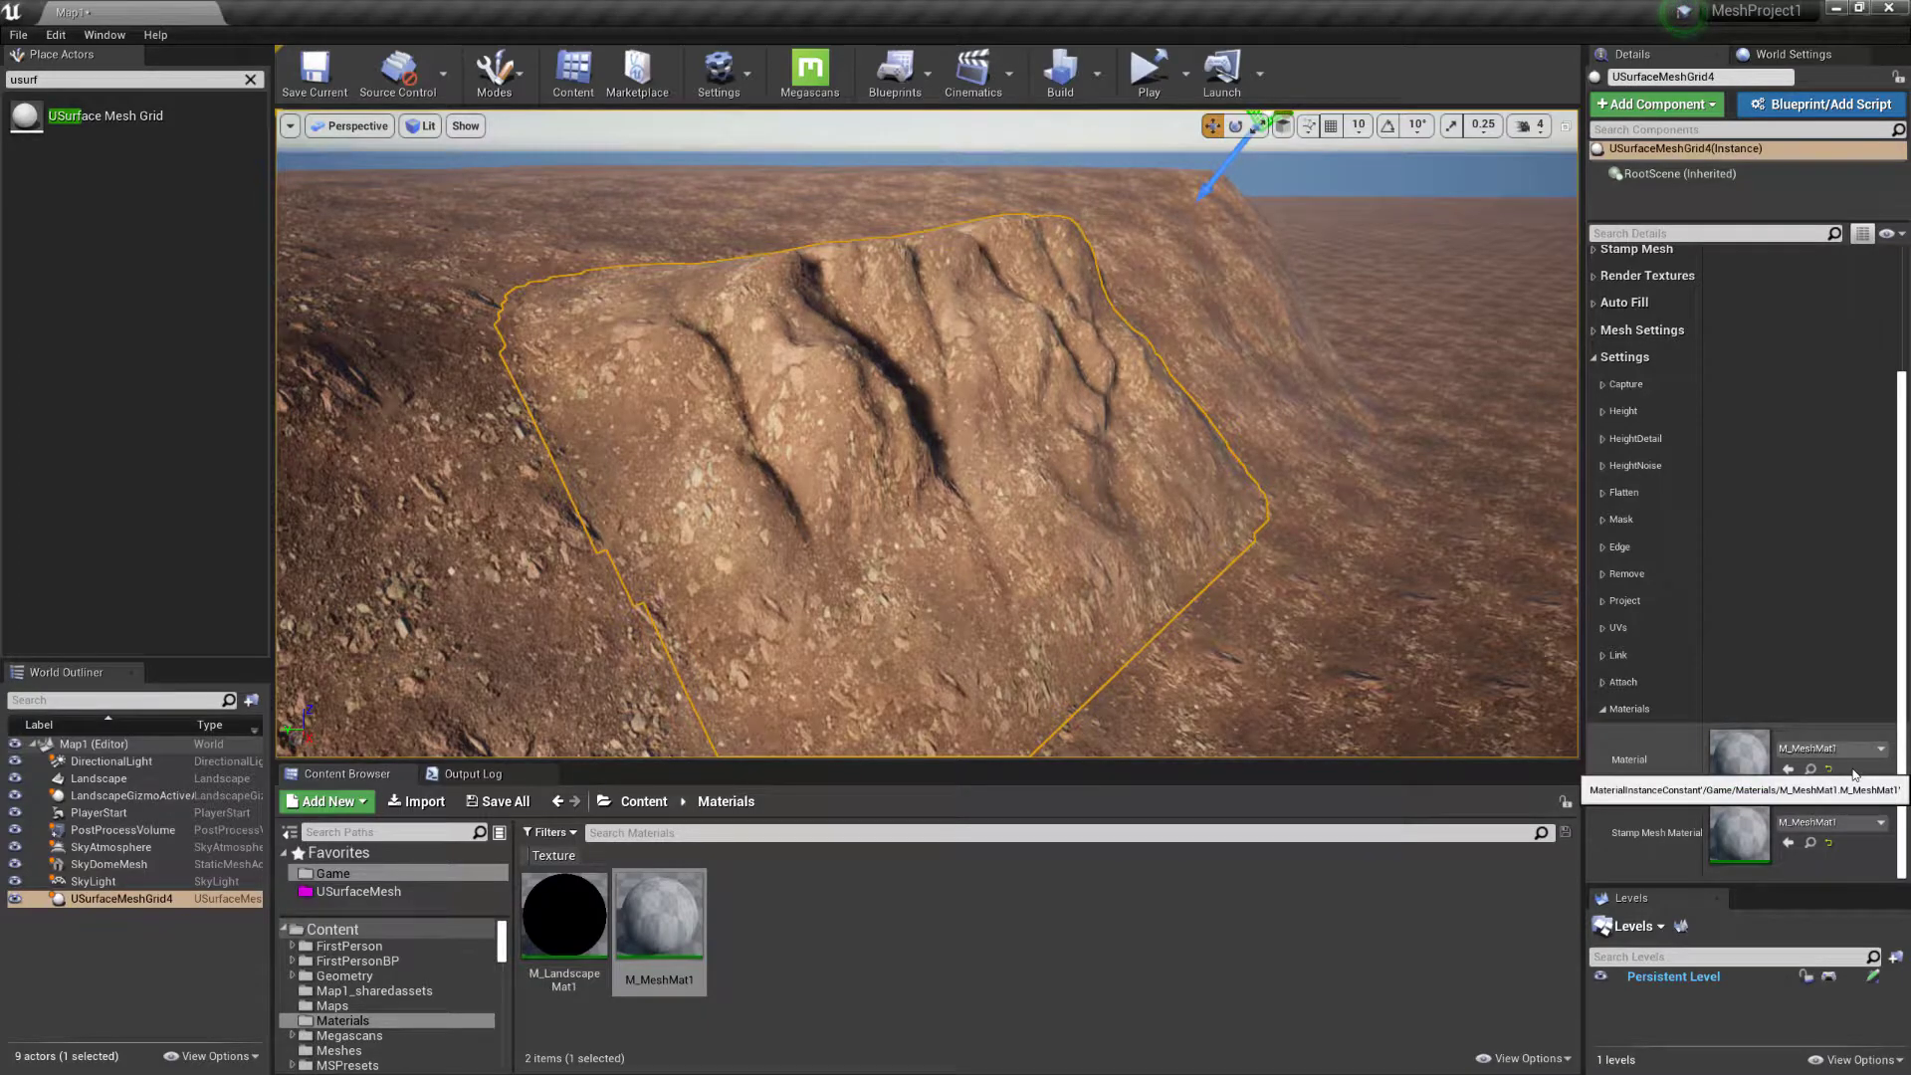
right_drag(1014, 438, 1021, 417)
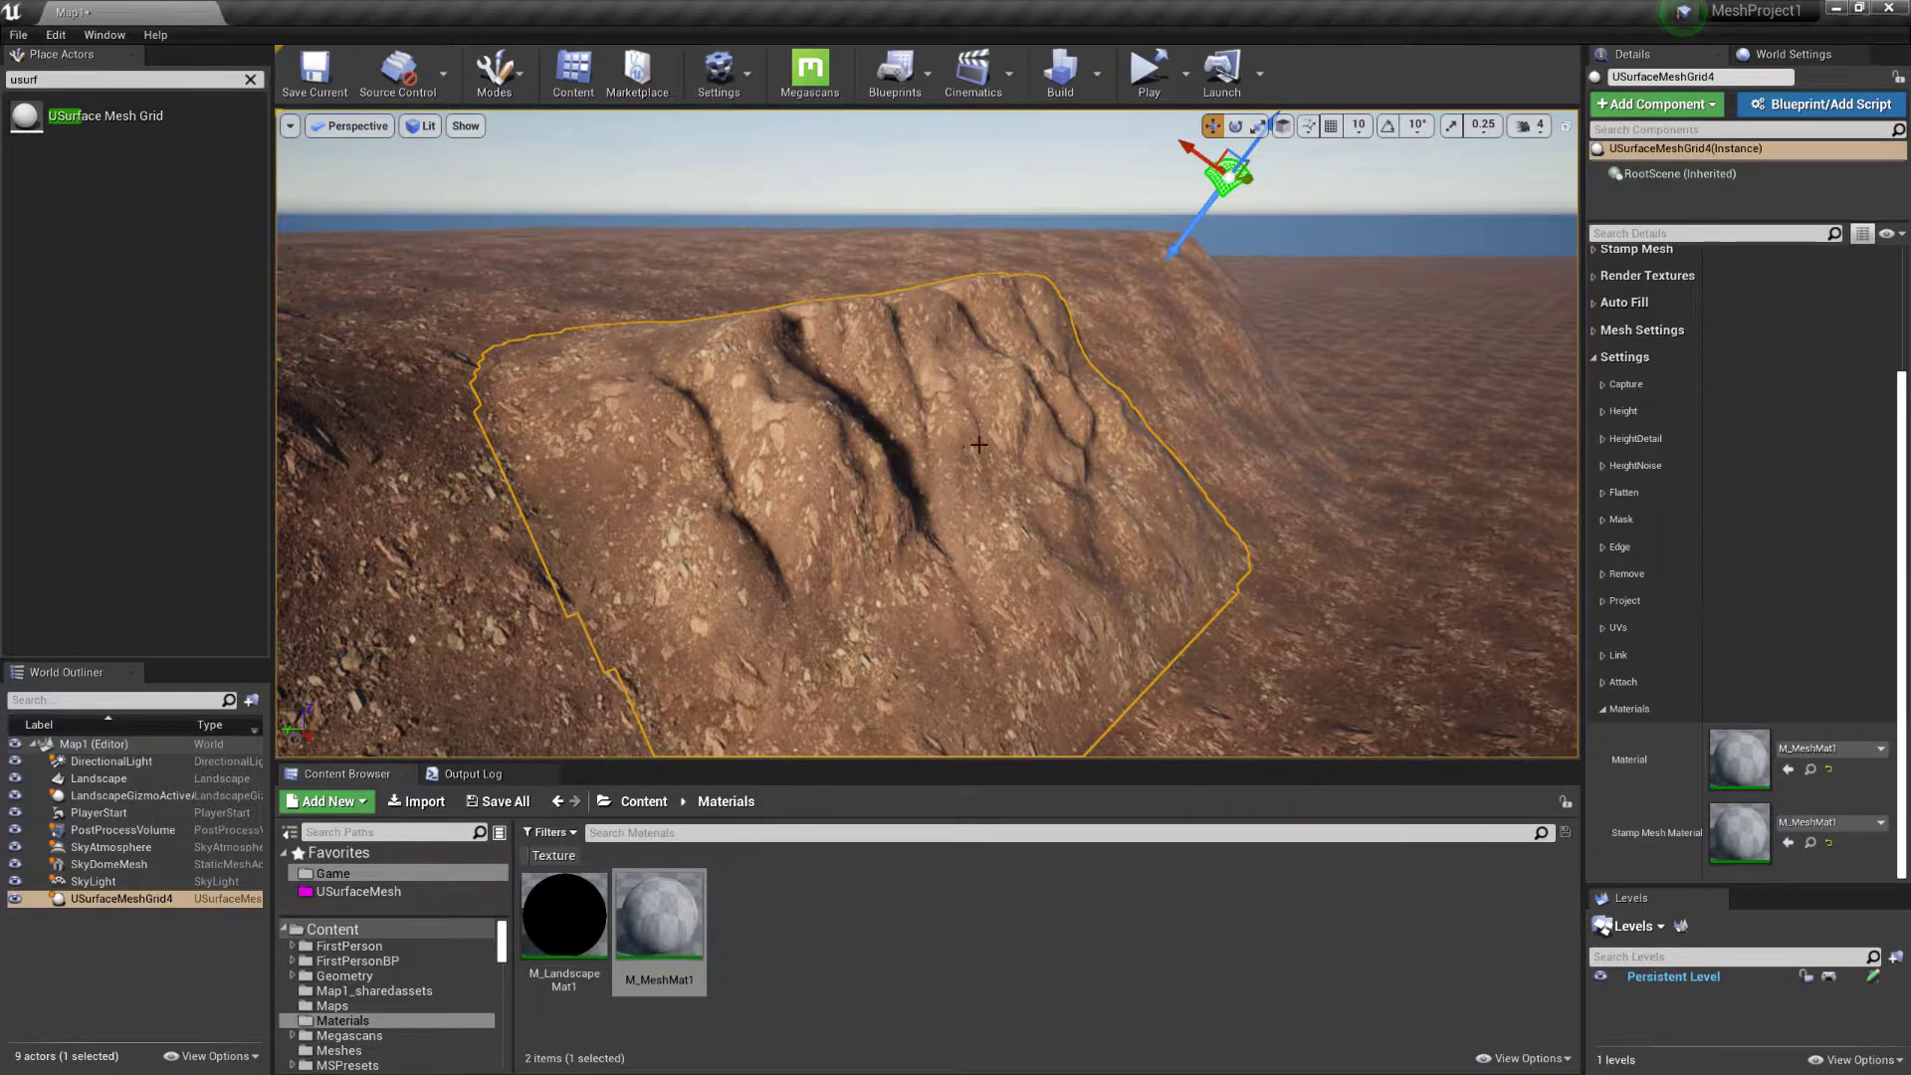
Collapse the mesh grid's general Settings and expand its Render Textures settings
scroll(1688, 726, up, 5)
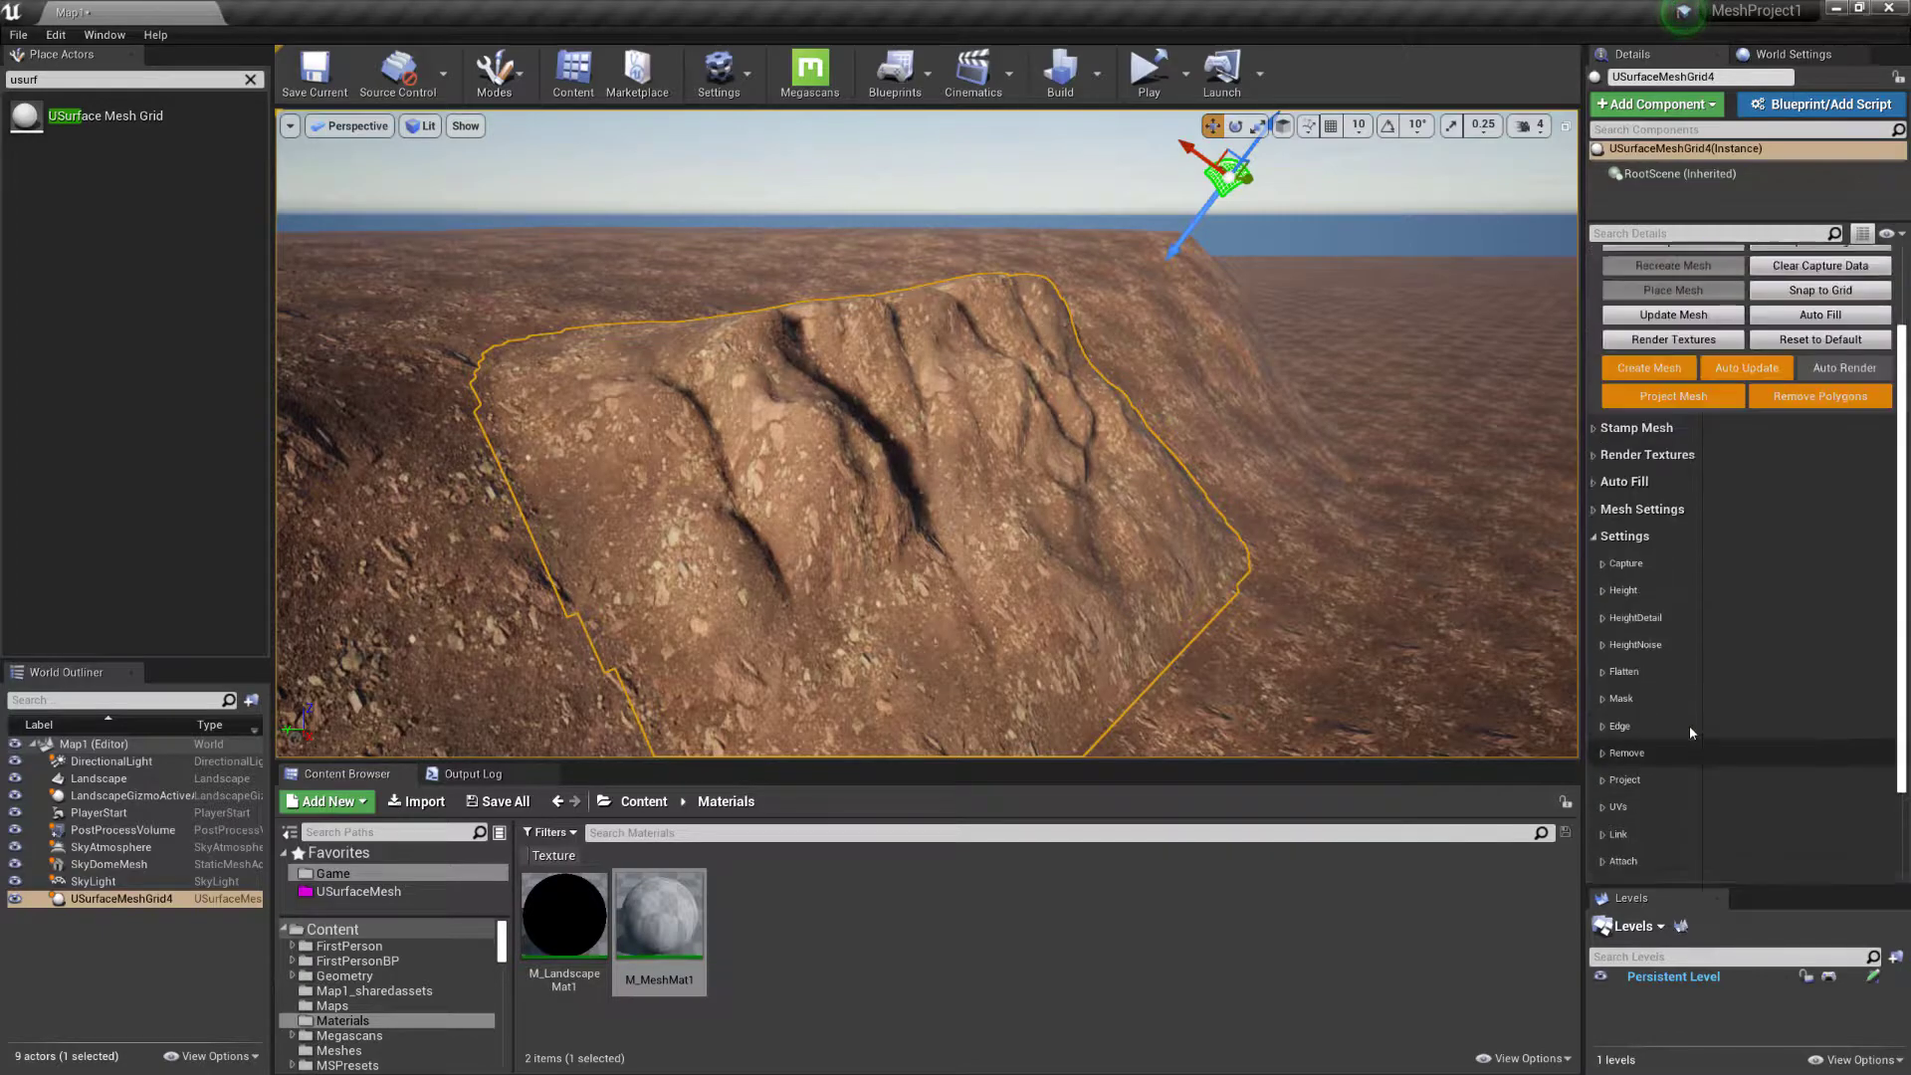
scroll(1691, 733, up, 2)
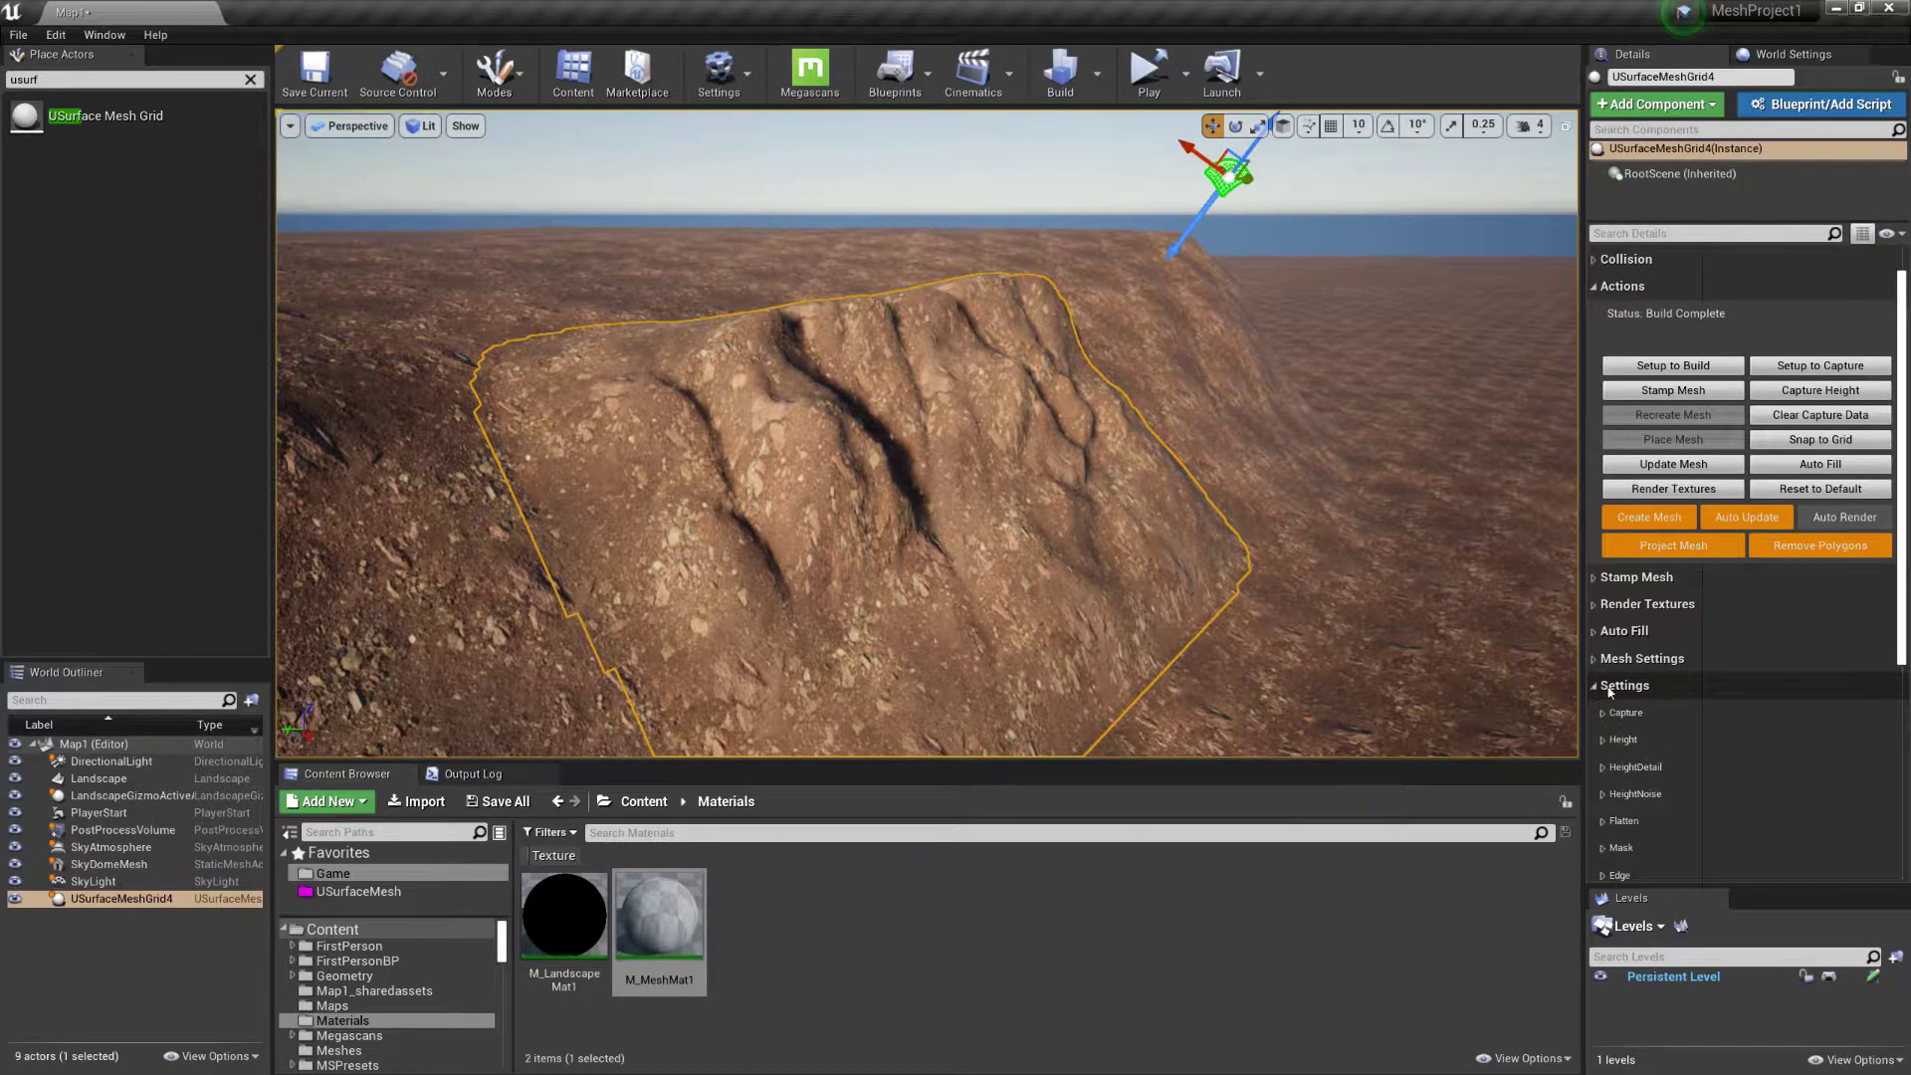
key(w)
right_drag(1104, 509, 1115, 529)
right_drag(1273, 559, 1264, 555)
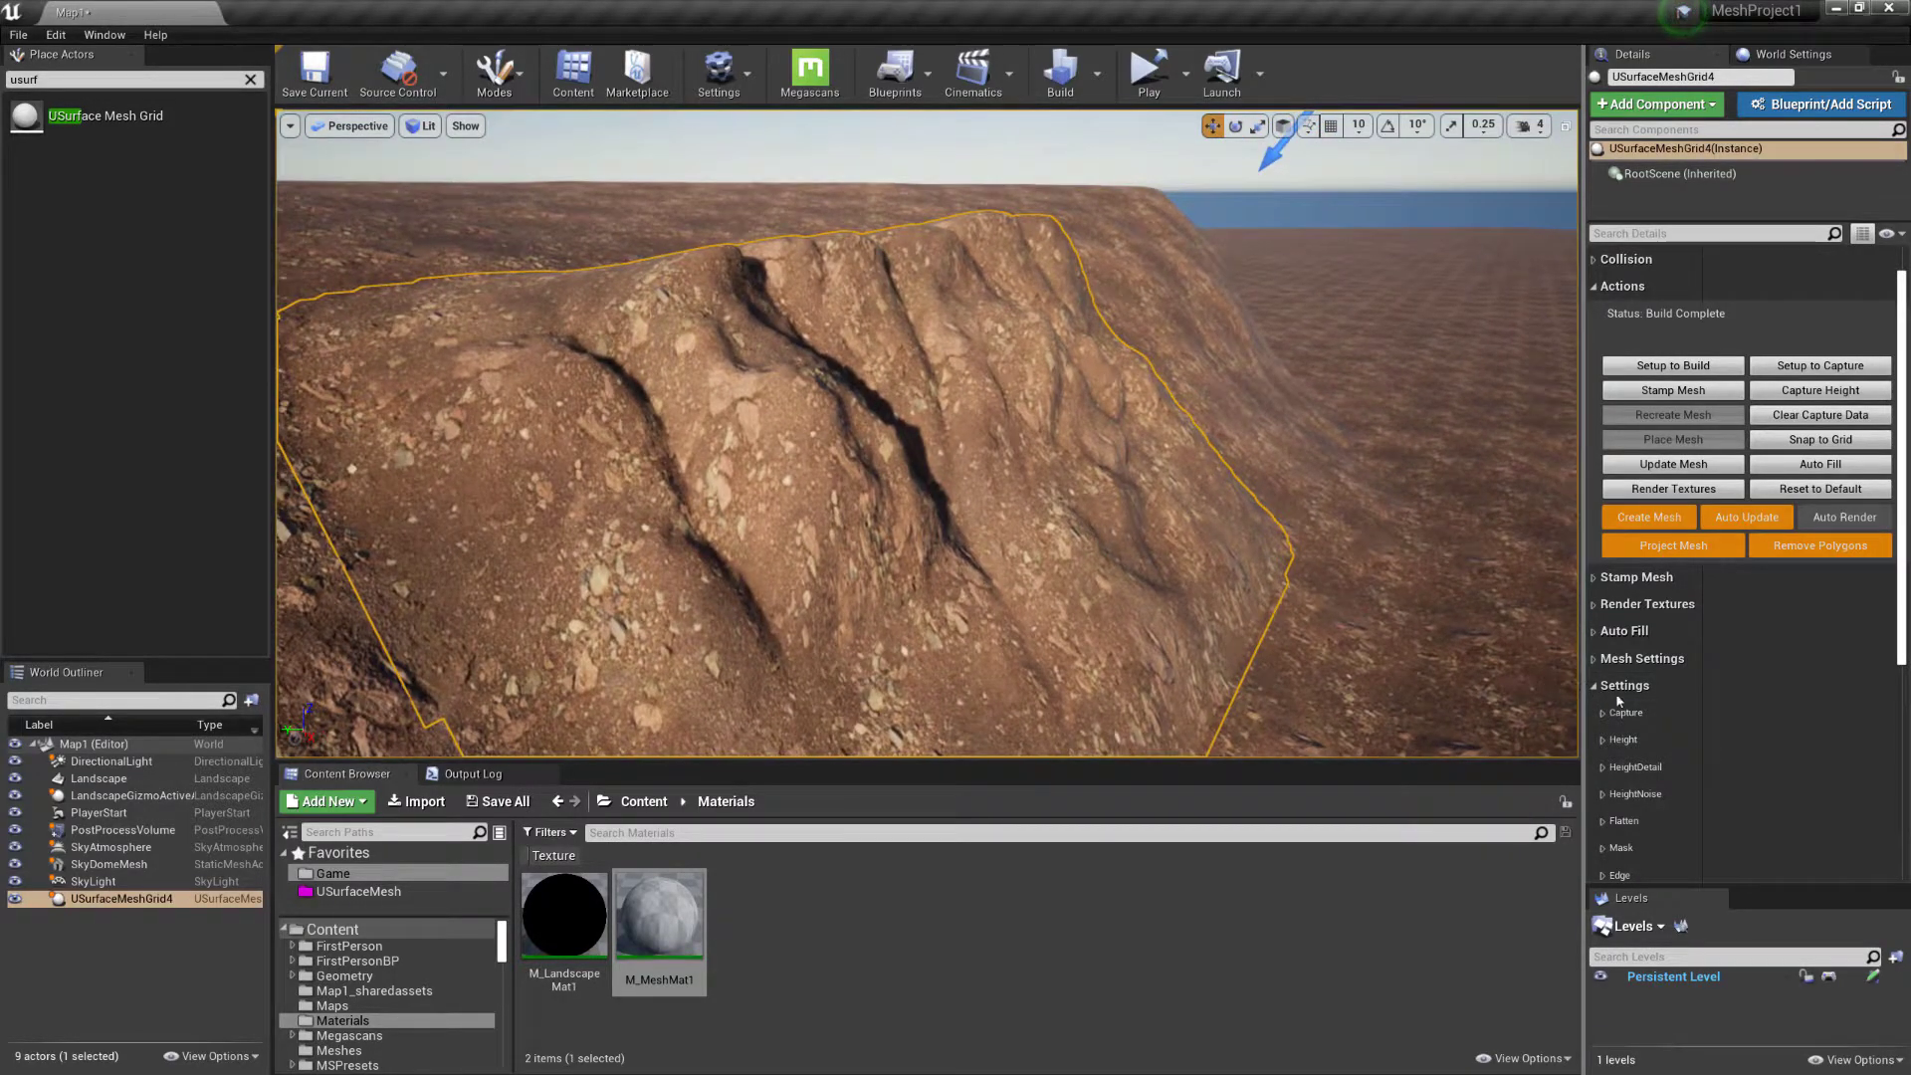
click(1600, 690)
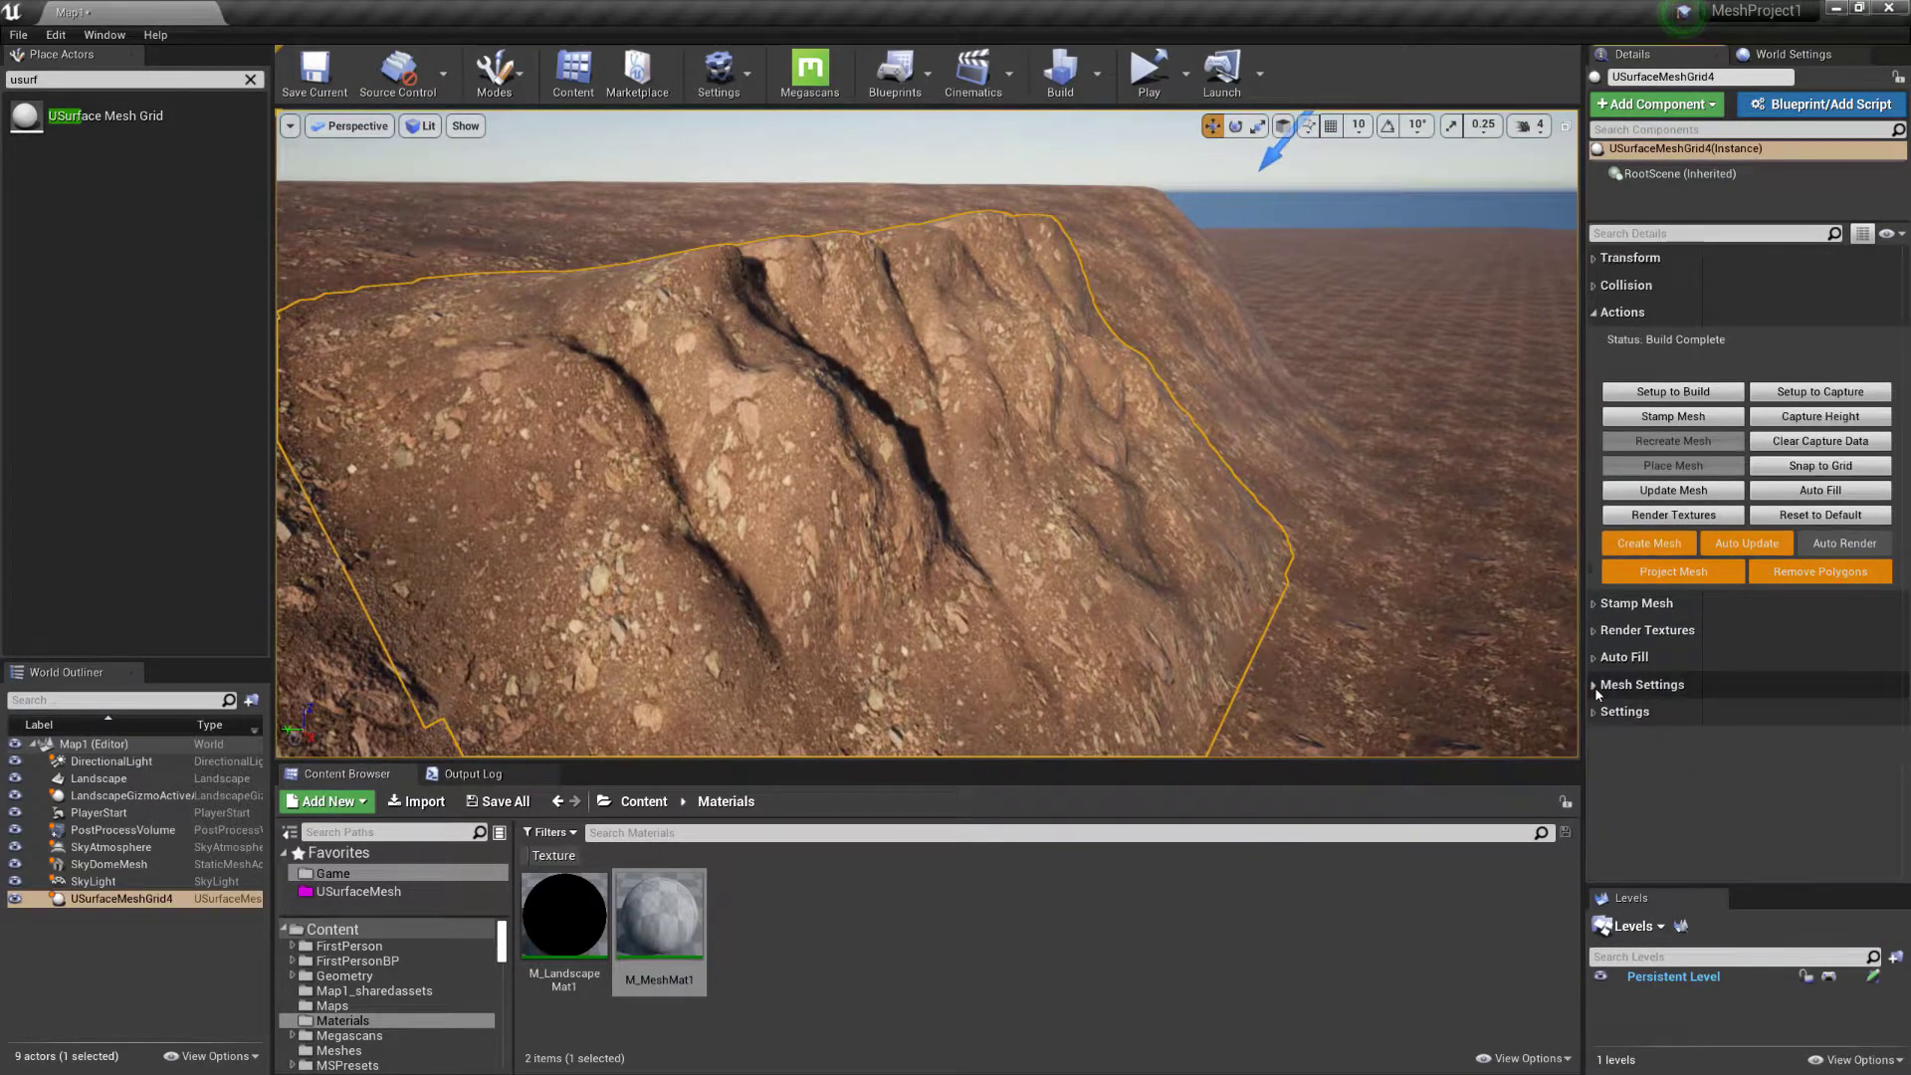
click(1595, 631)
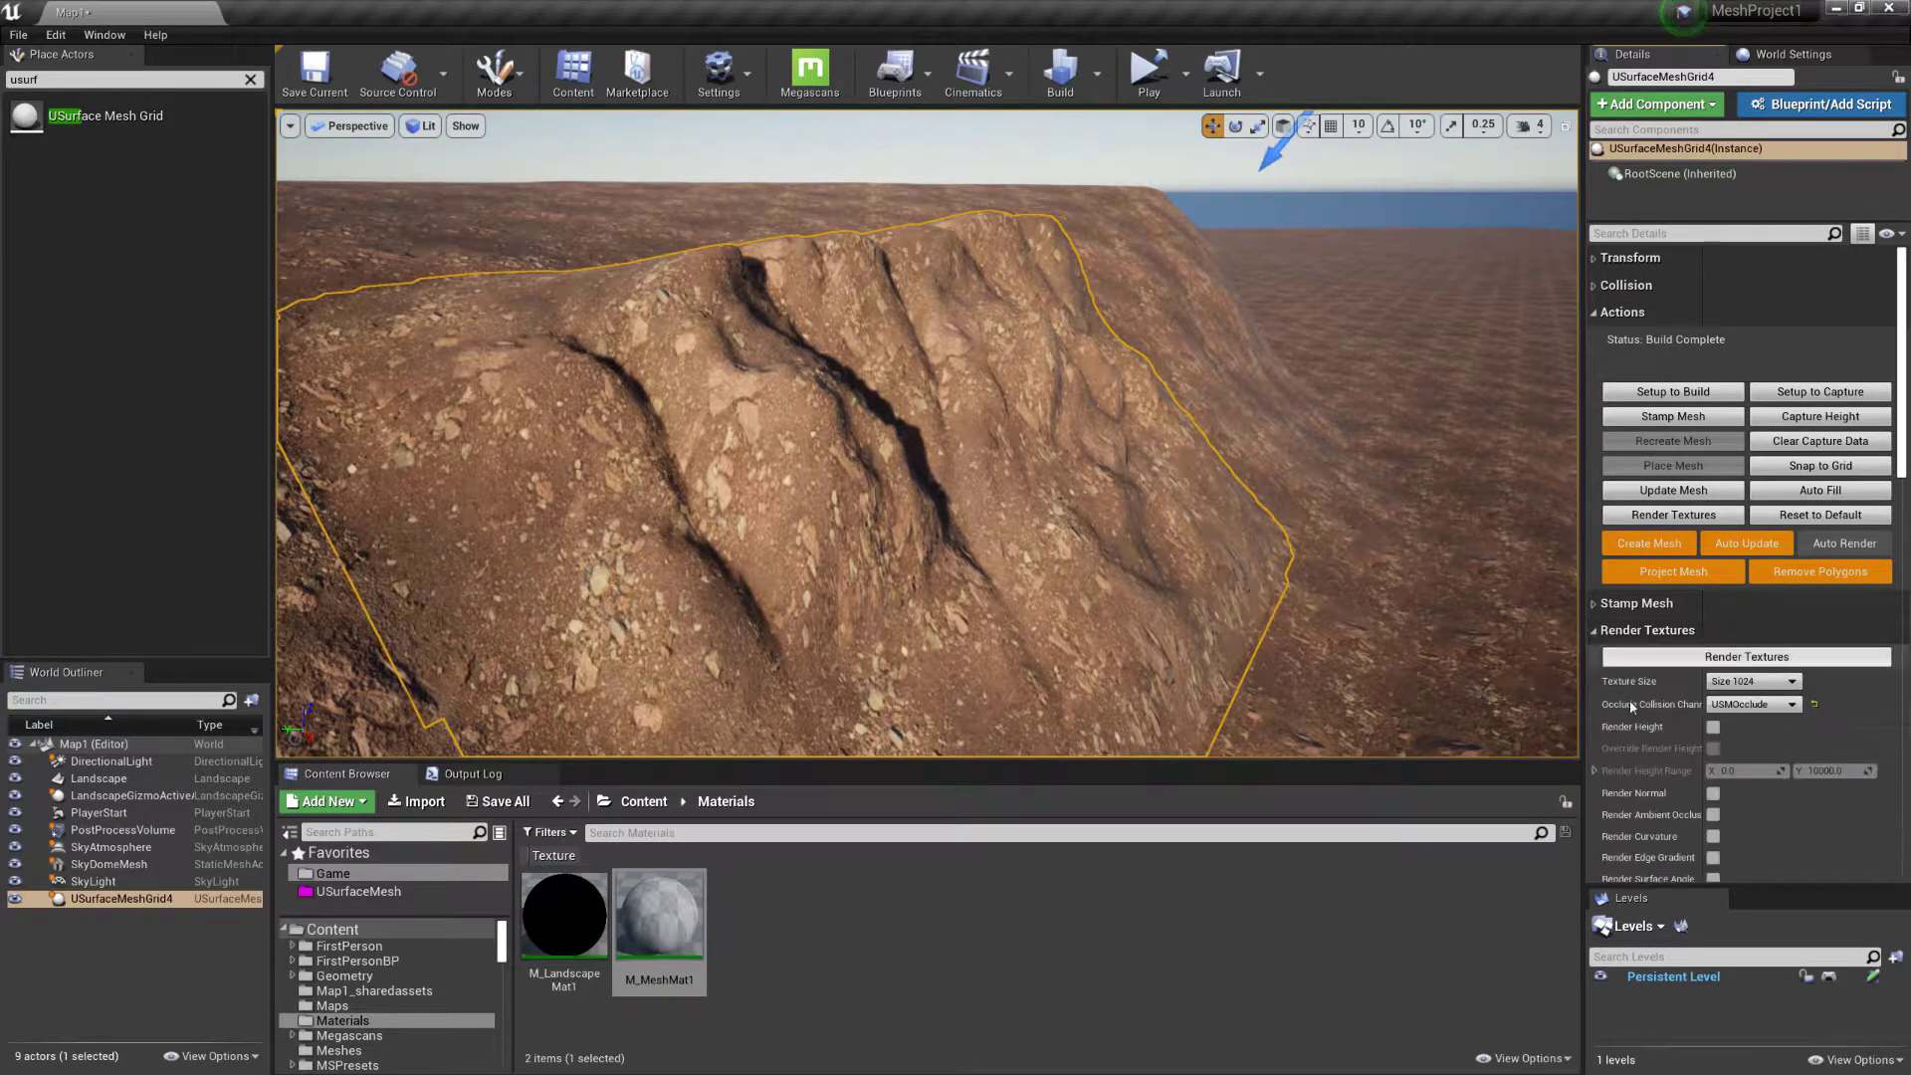
Enable Set Vertex Colors in the mesh grid's Render Textures settings
scroll(1593, 607, down, 3)
right_drag(1557, 581, 1613, 587)
right_drag(926, 350, 926, 350)
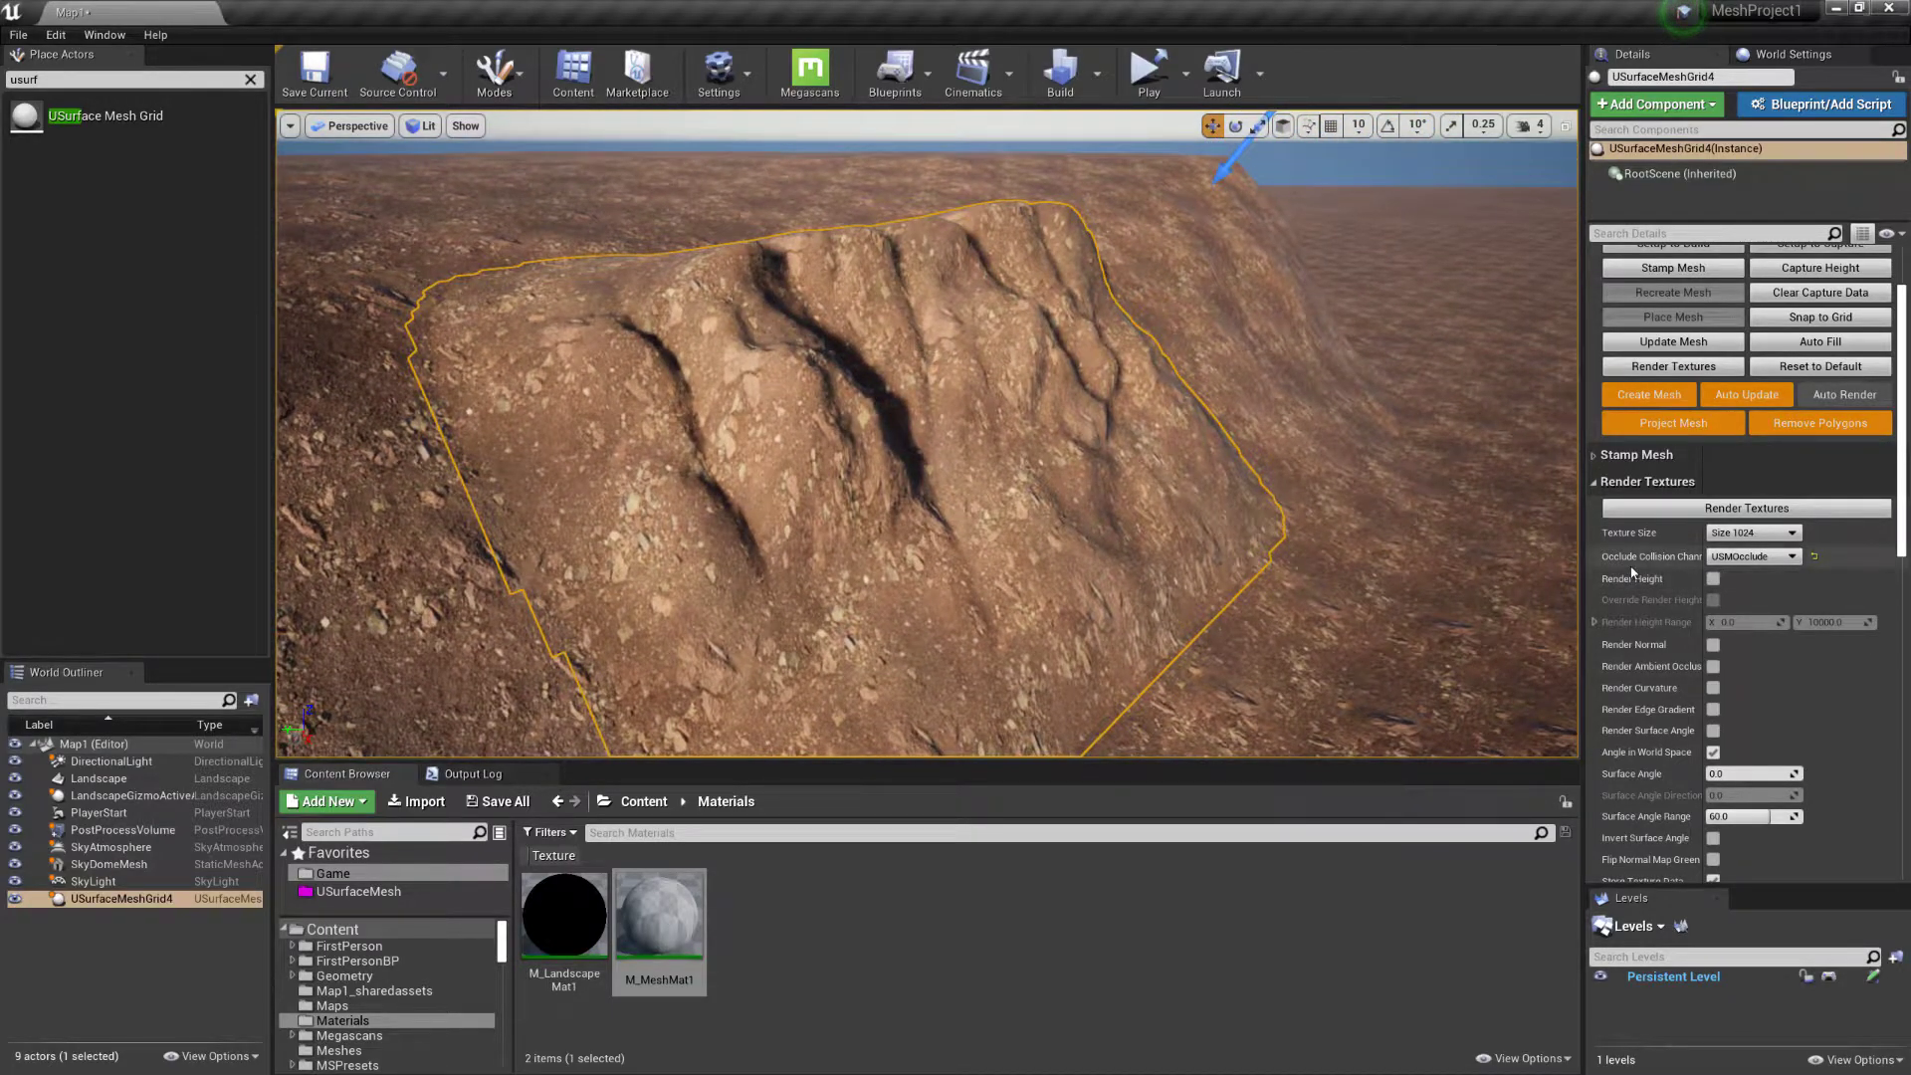
scroll(1632, 555, down, 5)
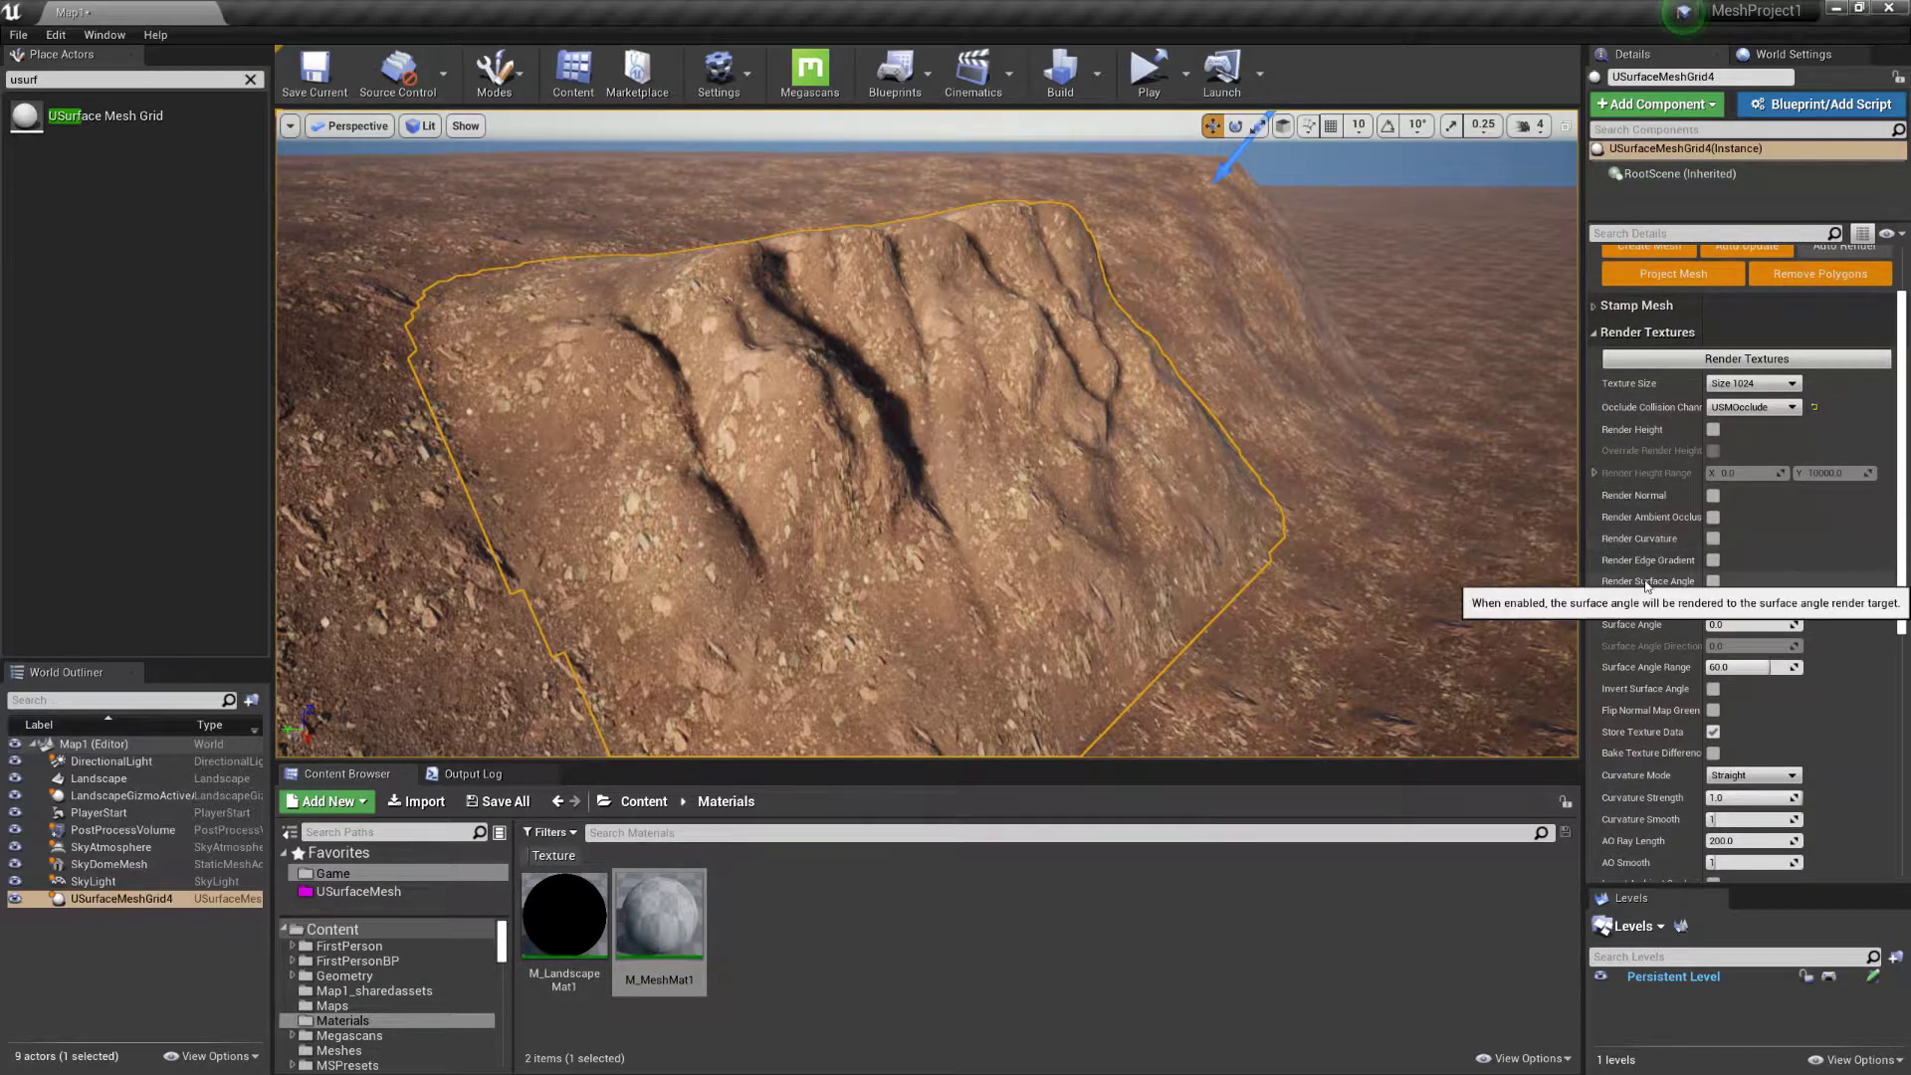
scroll(1645, 586, down, 10)
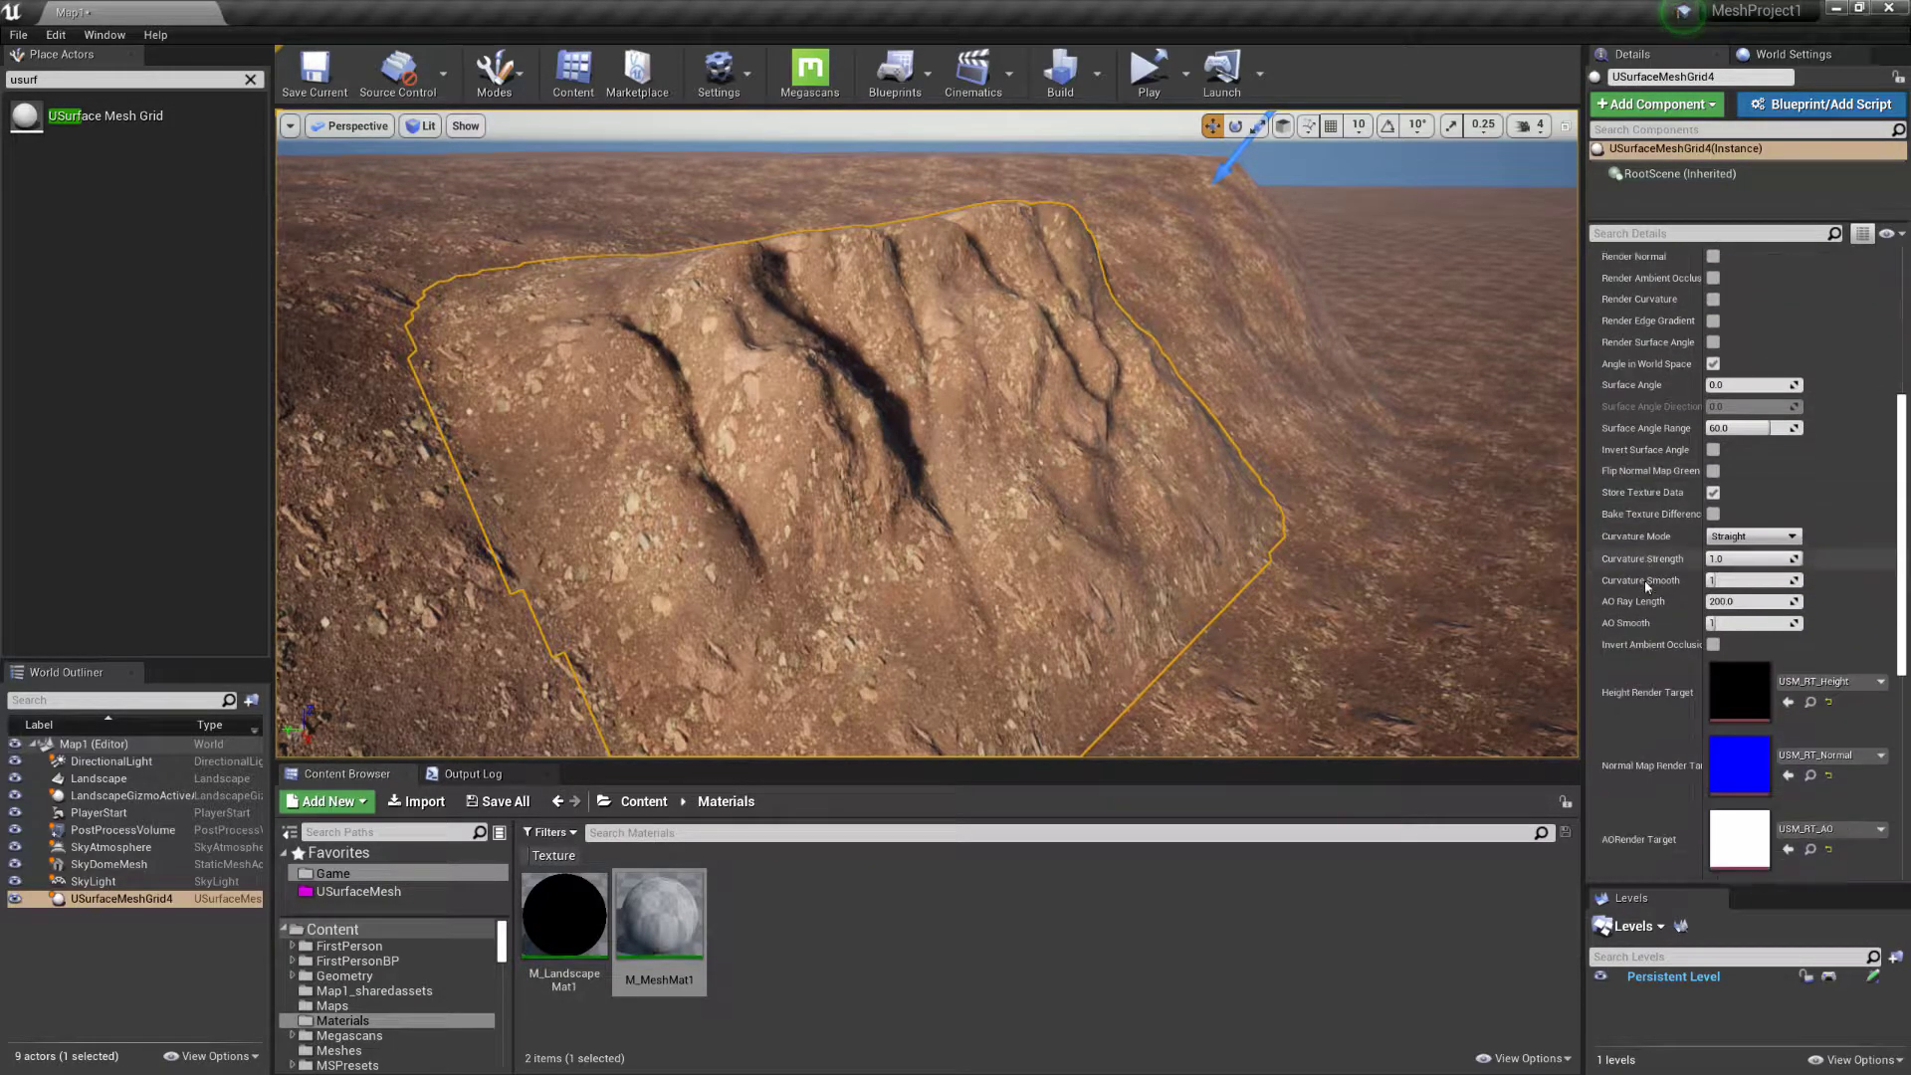
scroll(1645, 582, down, 8)
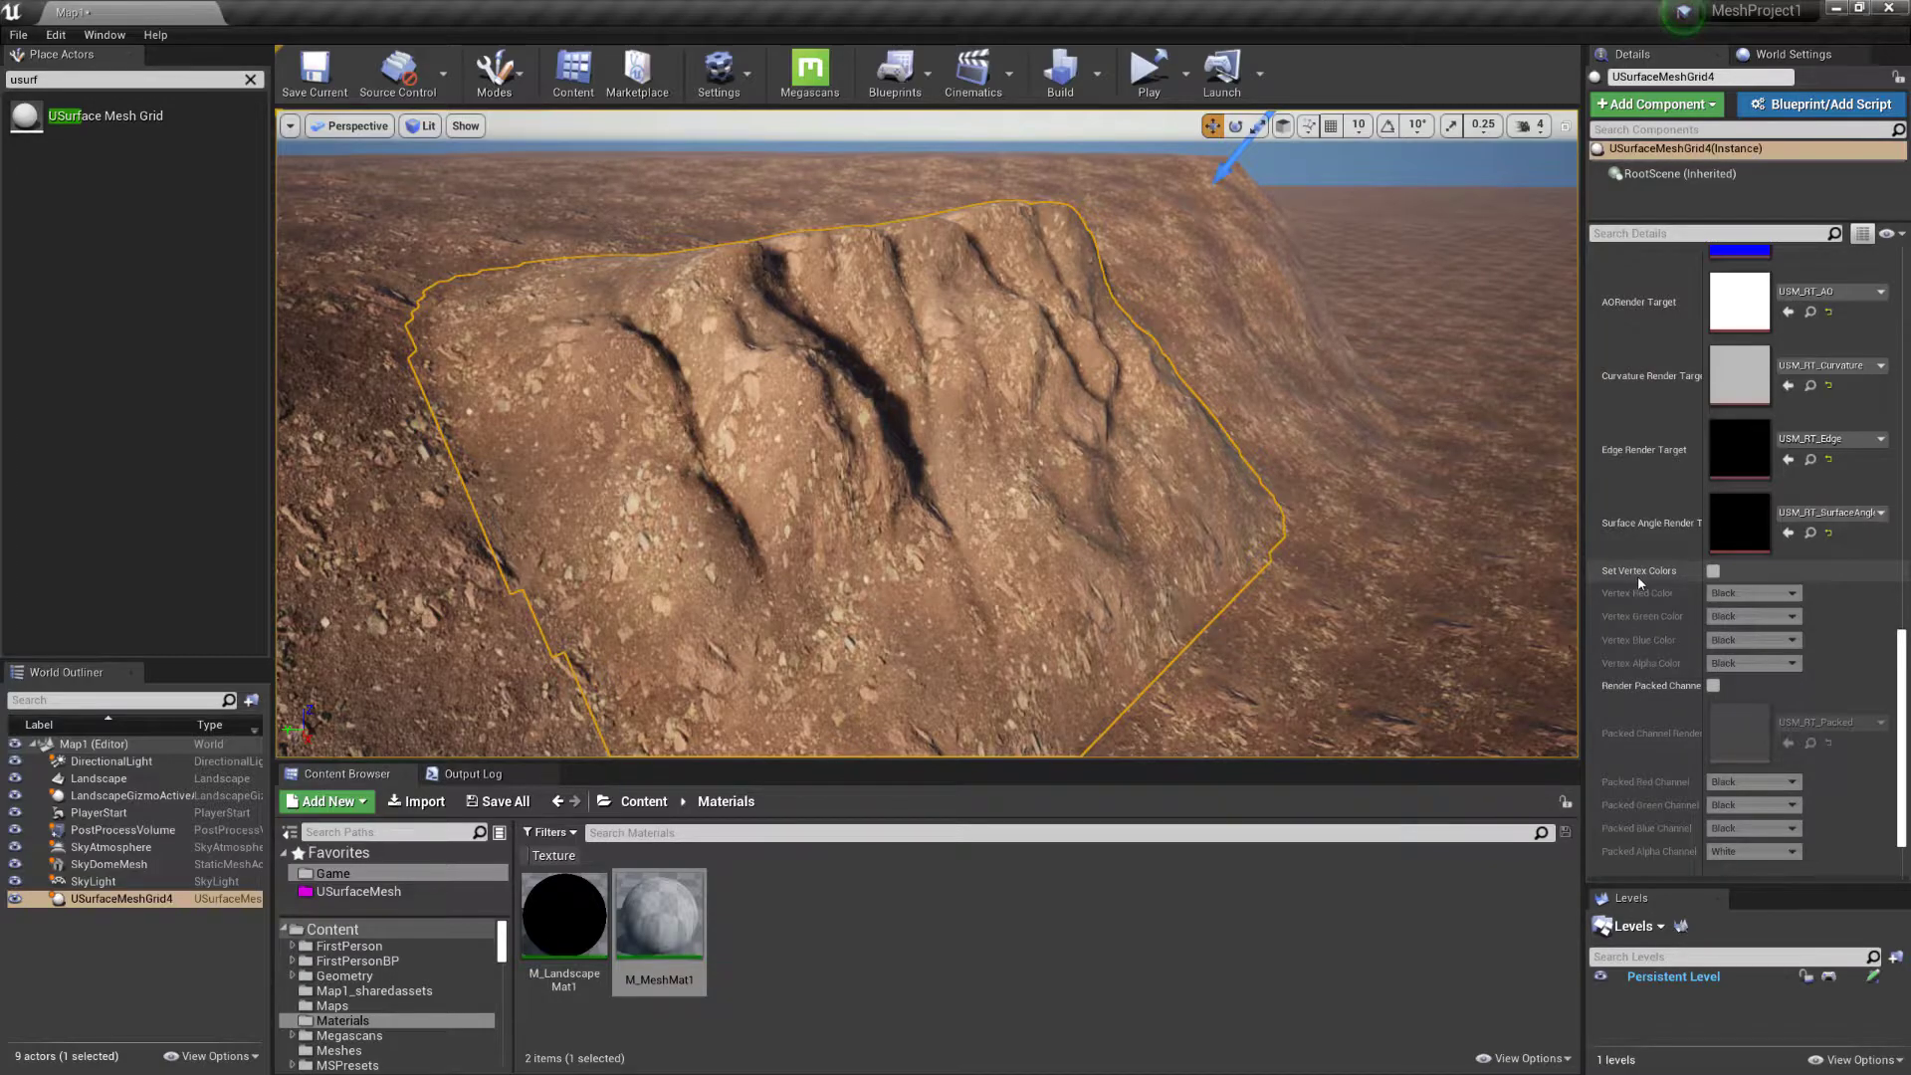
click(1713, 571)
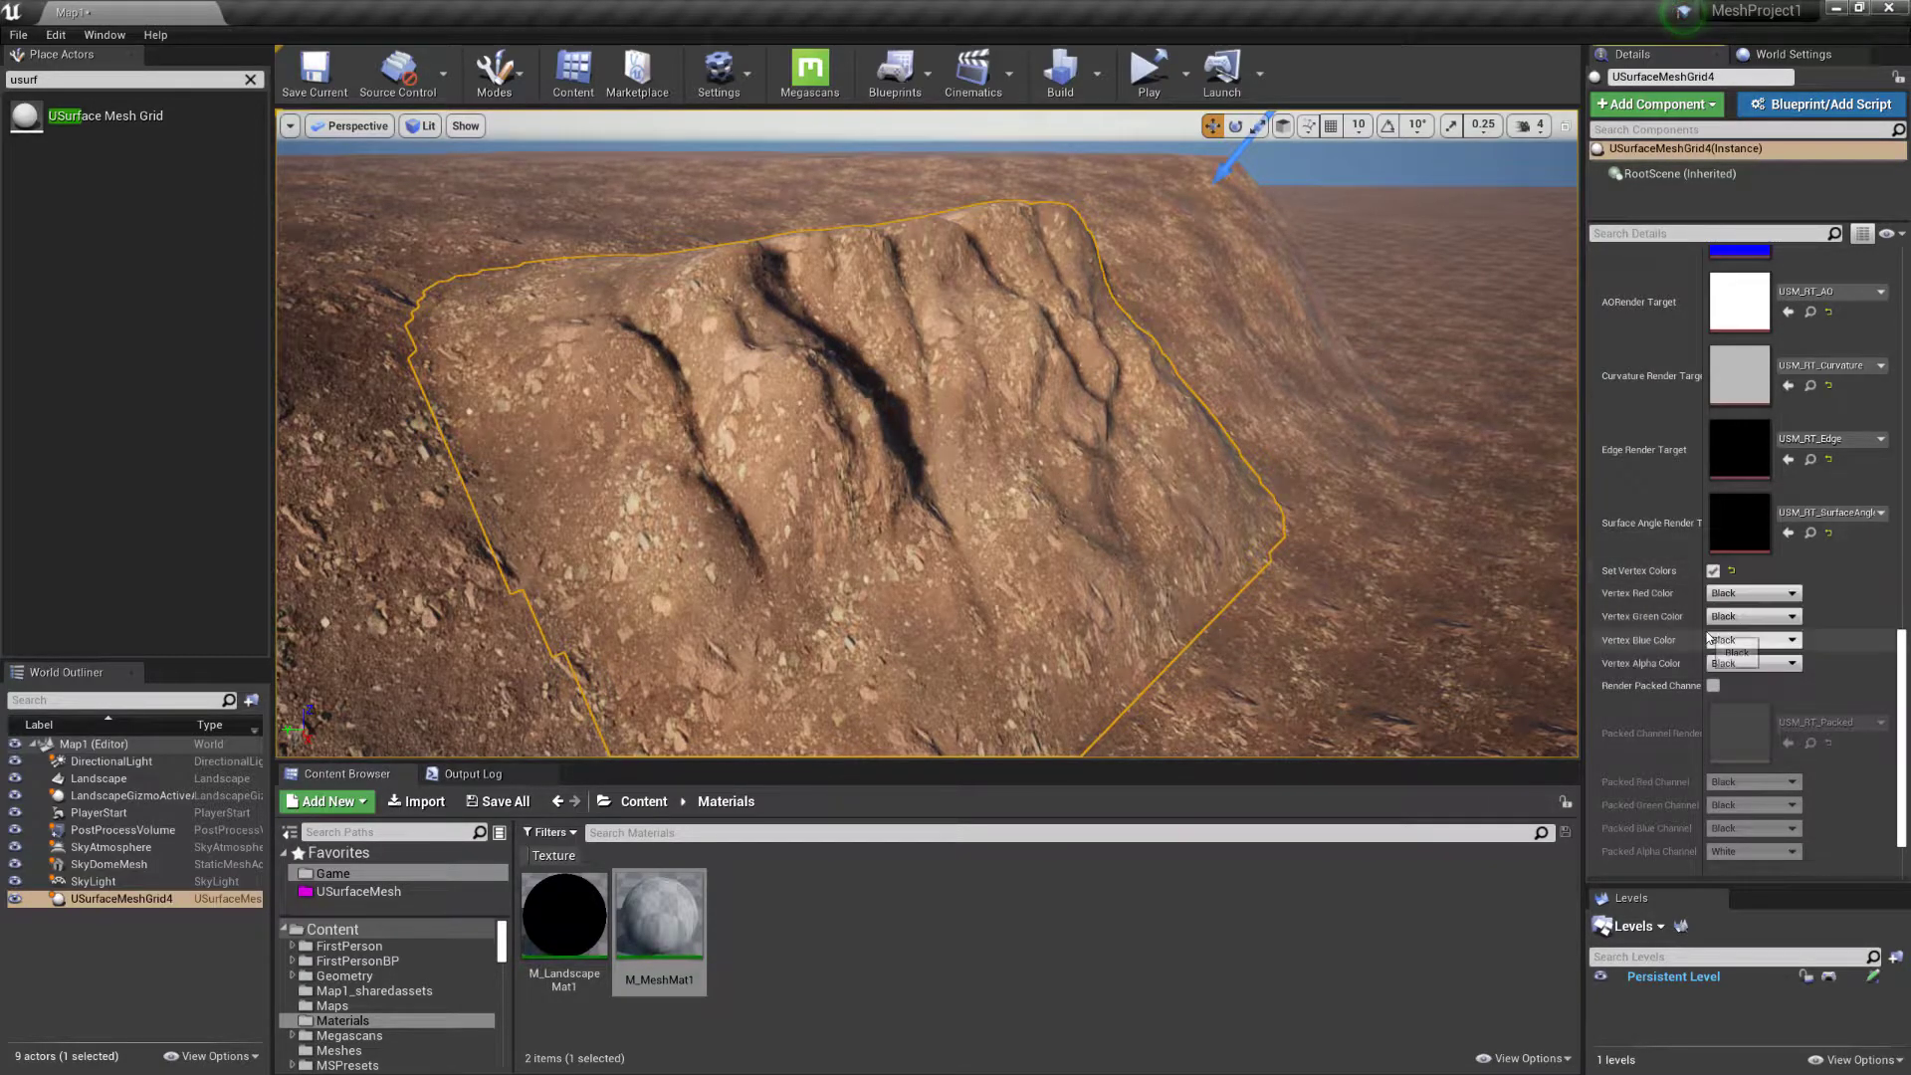
key(w)
right_drag(1137, 432, 1131, 438)
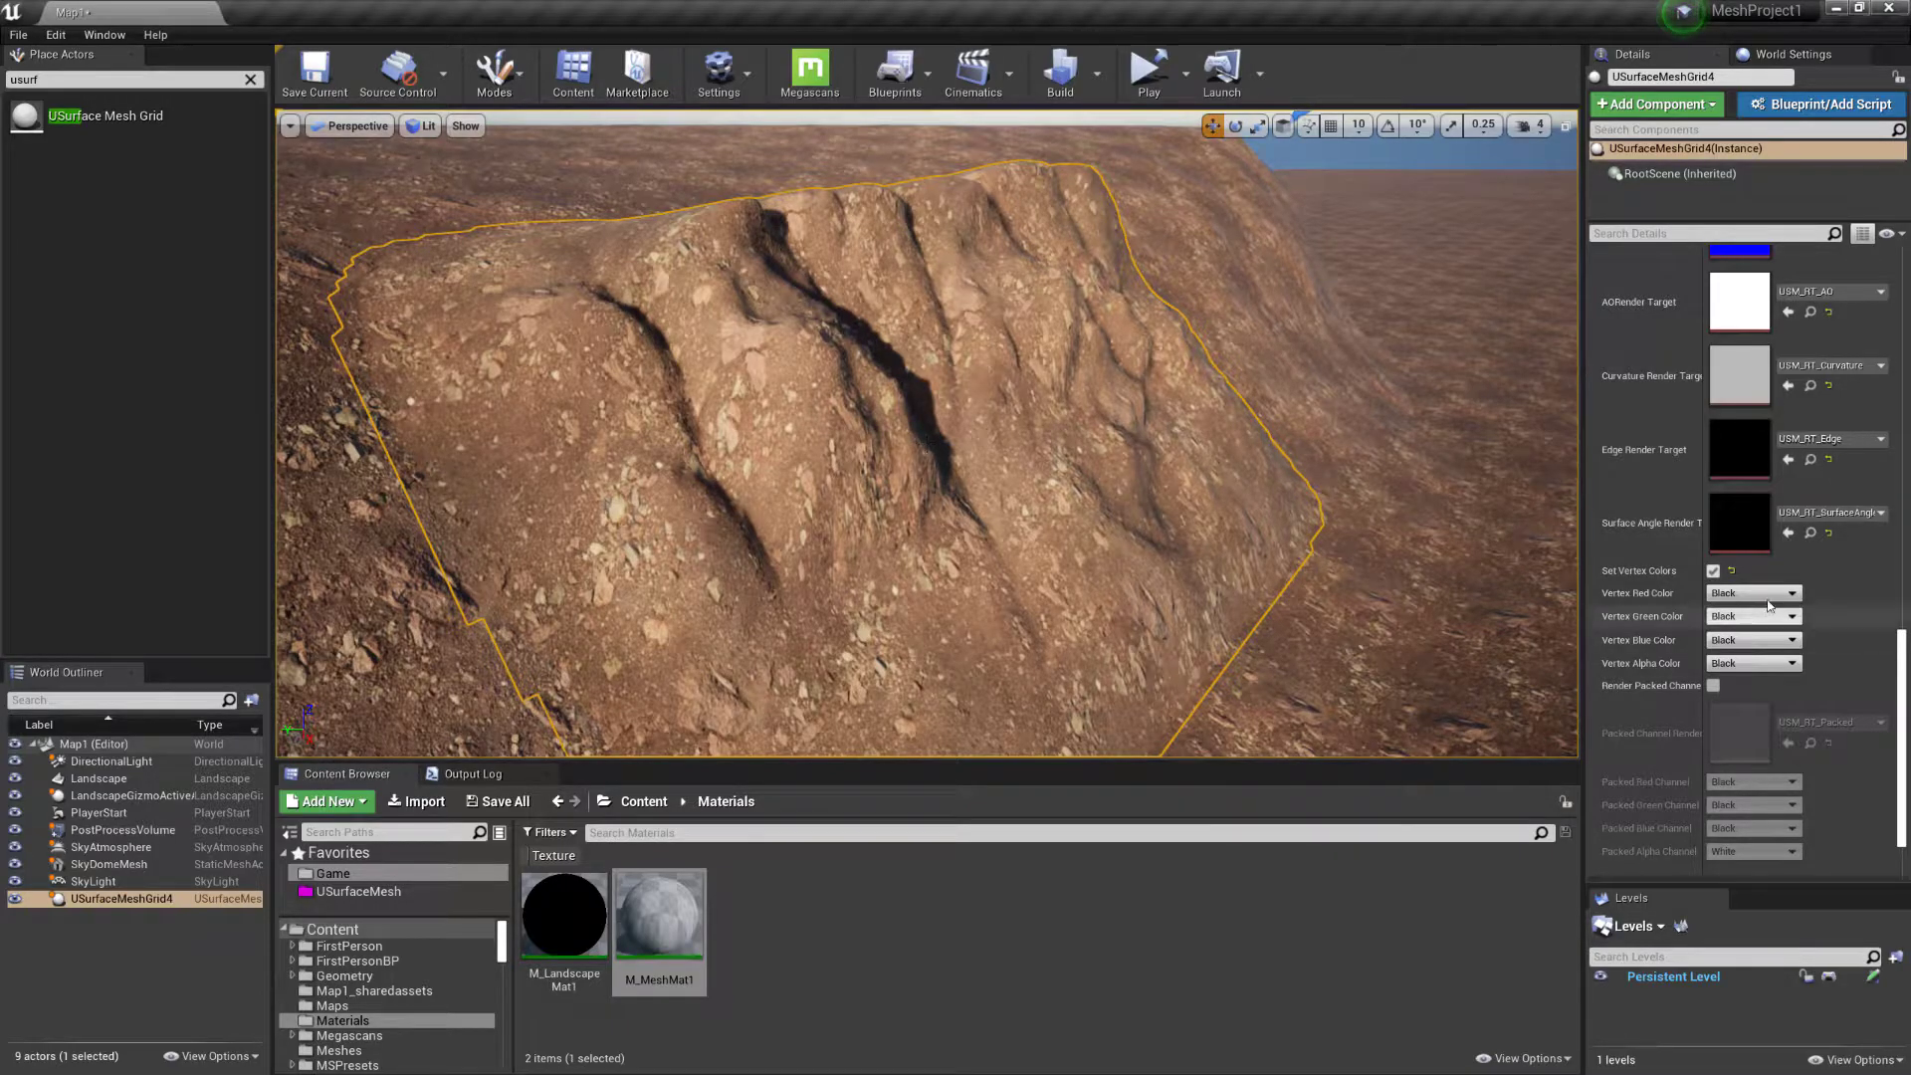
Open the M_MeshMat1 material instance, review its Layer1, Layer2 and Layer3 texture parameters, and close it
scroll(1717, 728, down, 2)
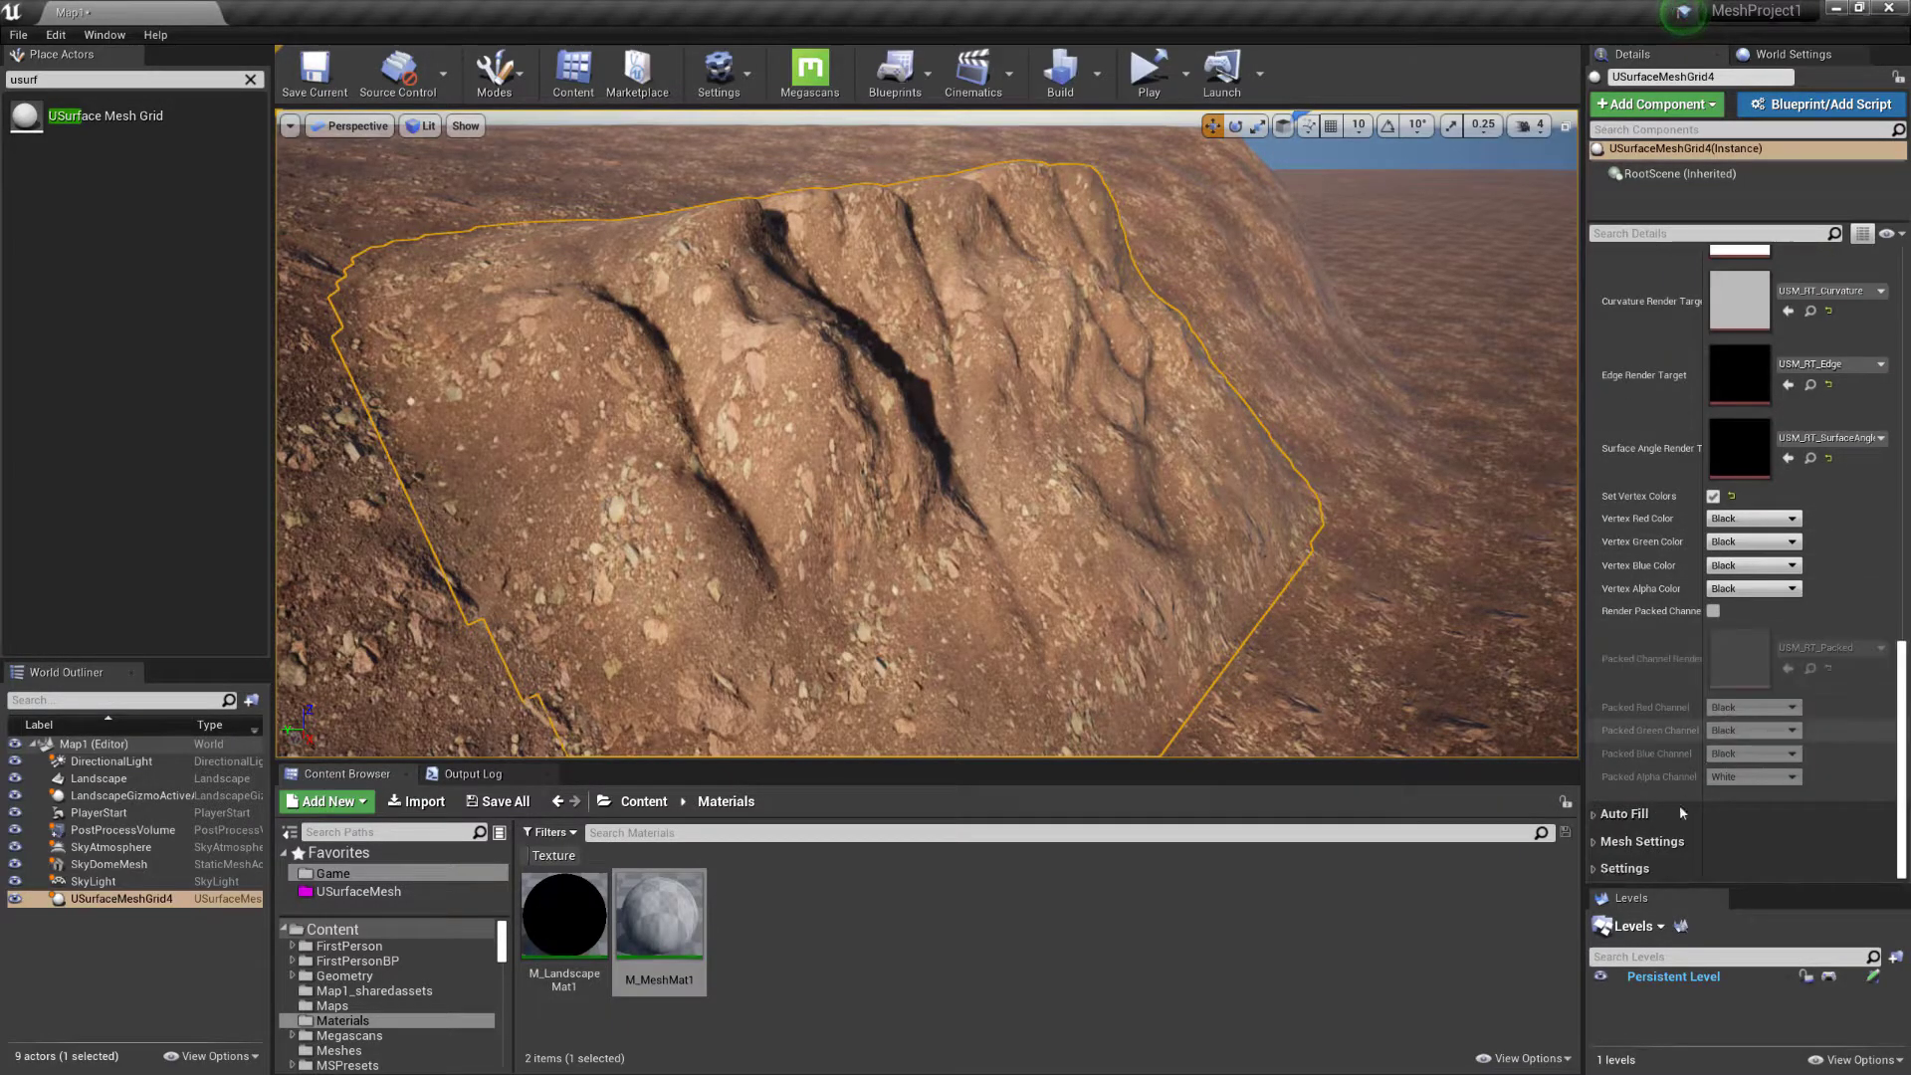
click(1605, 869)
scroll(1632, 816, down, 6)
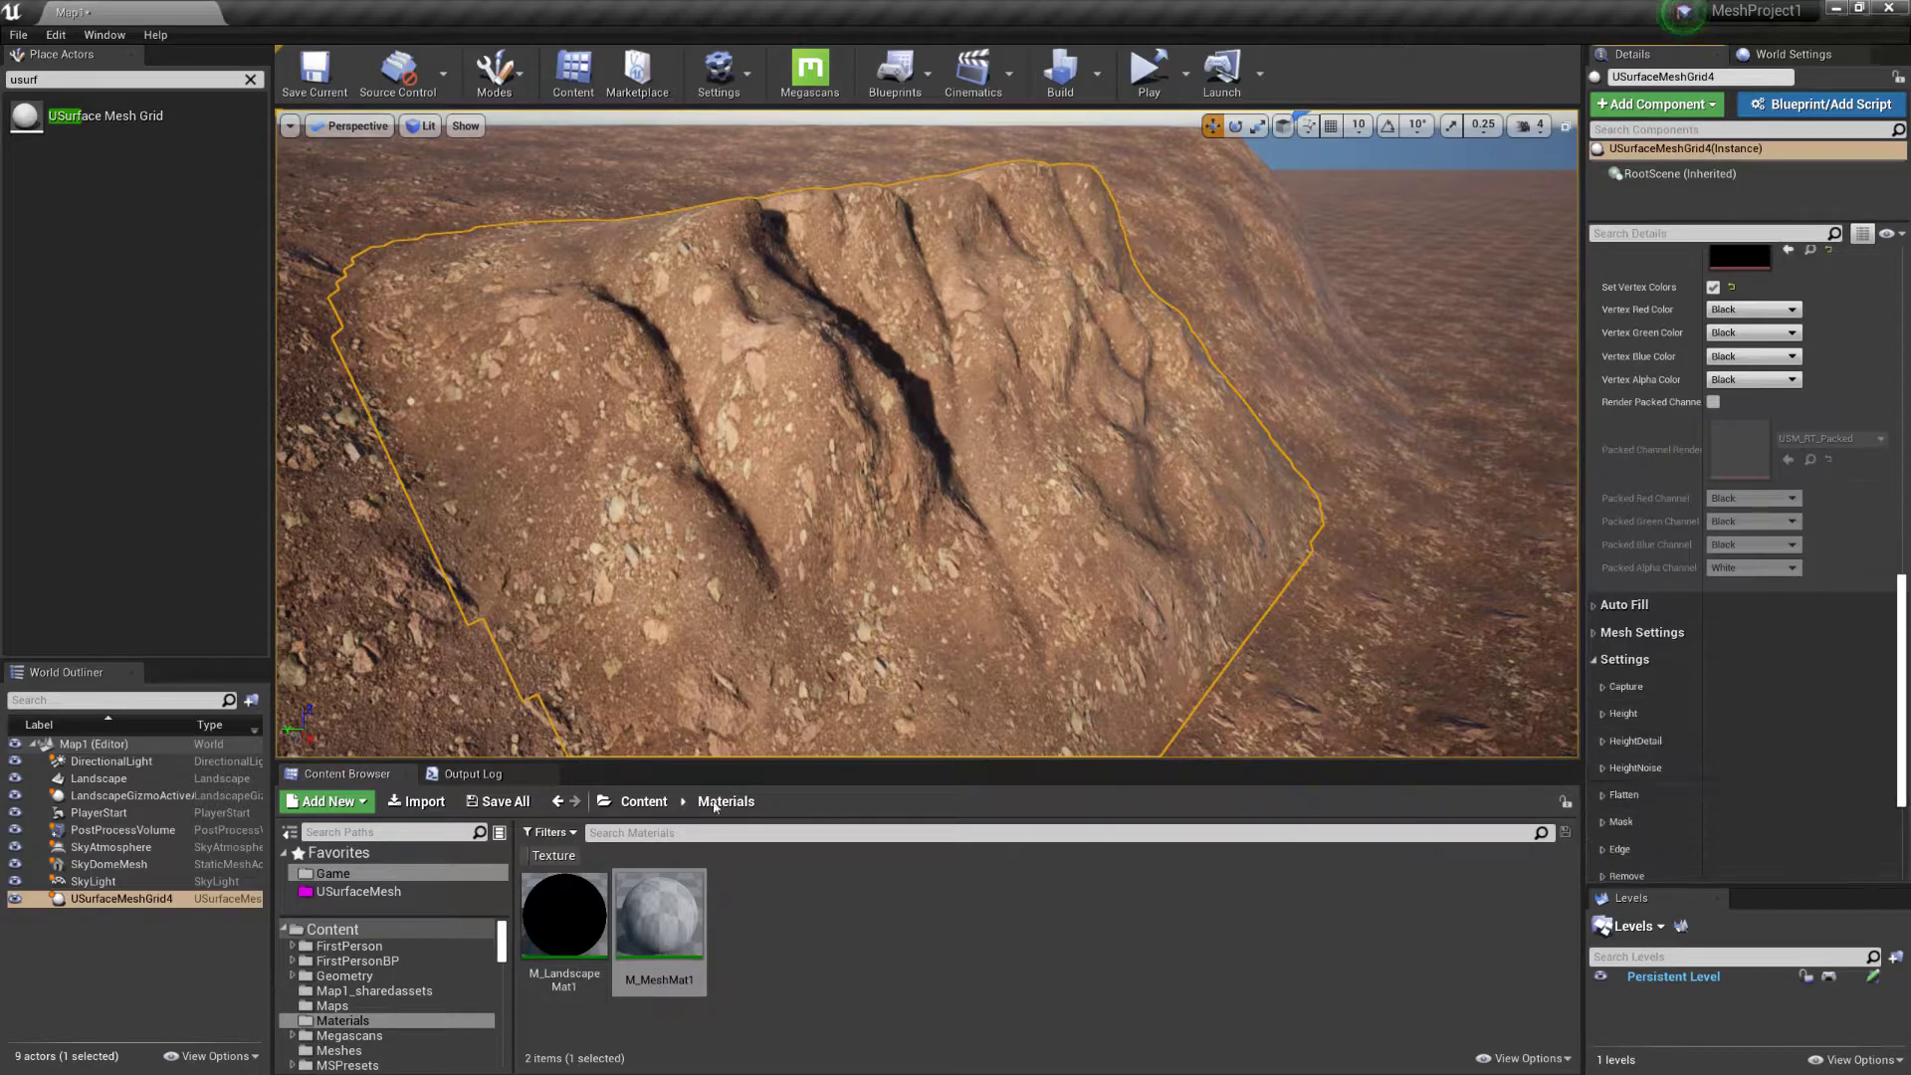
click(659, 916)
drag(659, 916, 1023, 569)
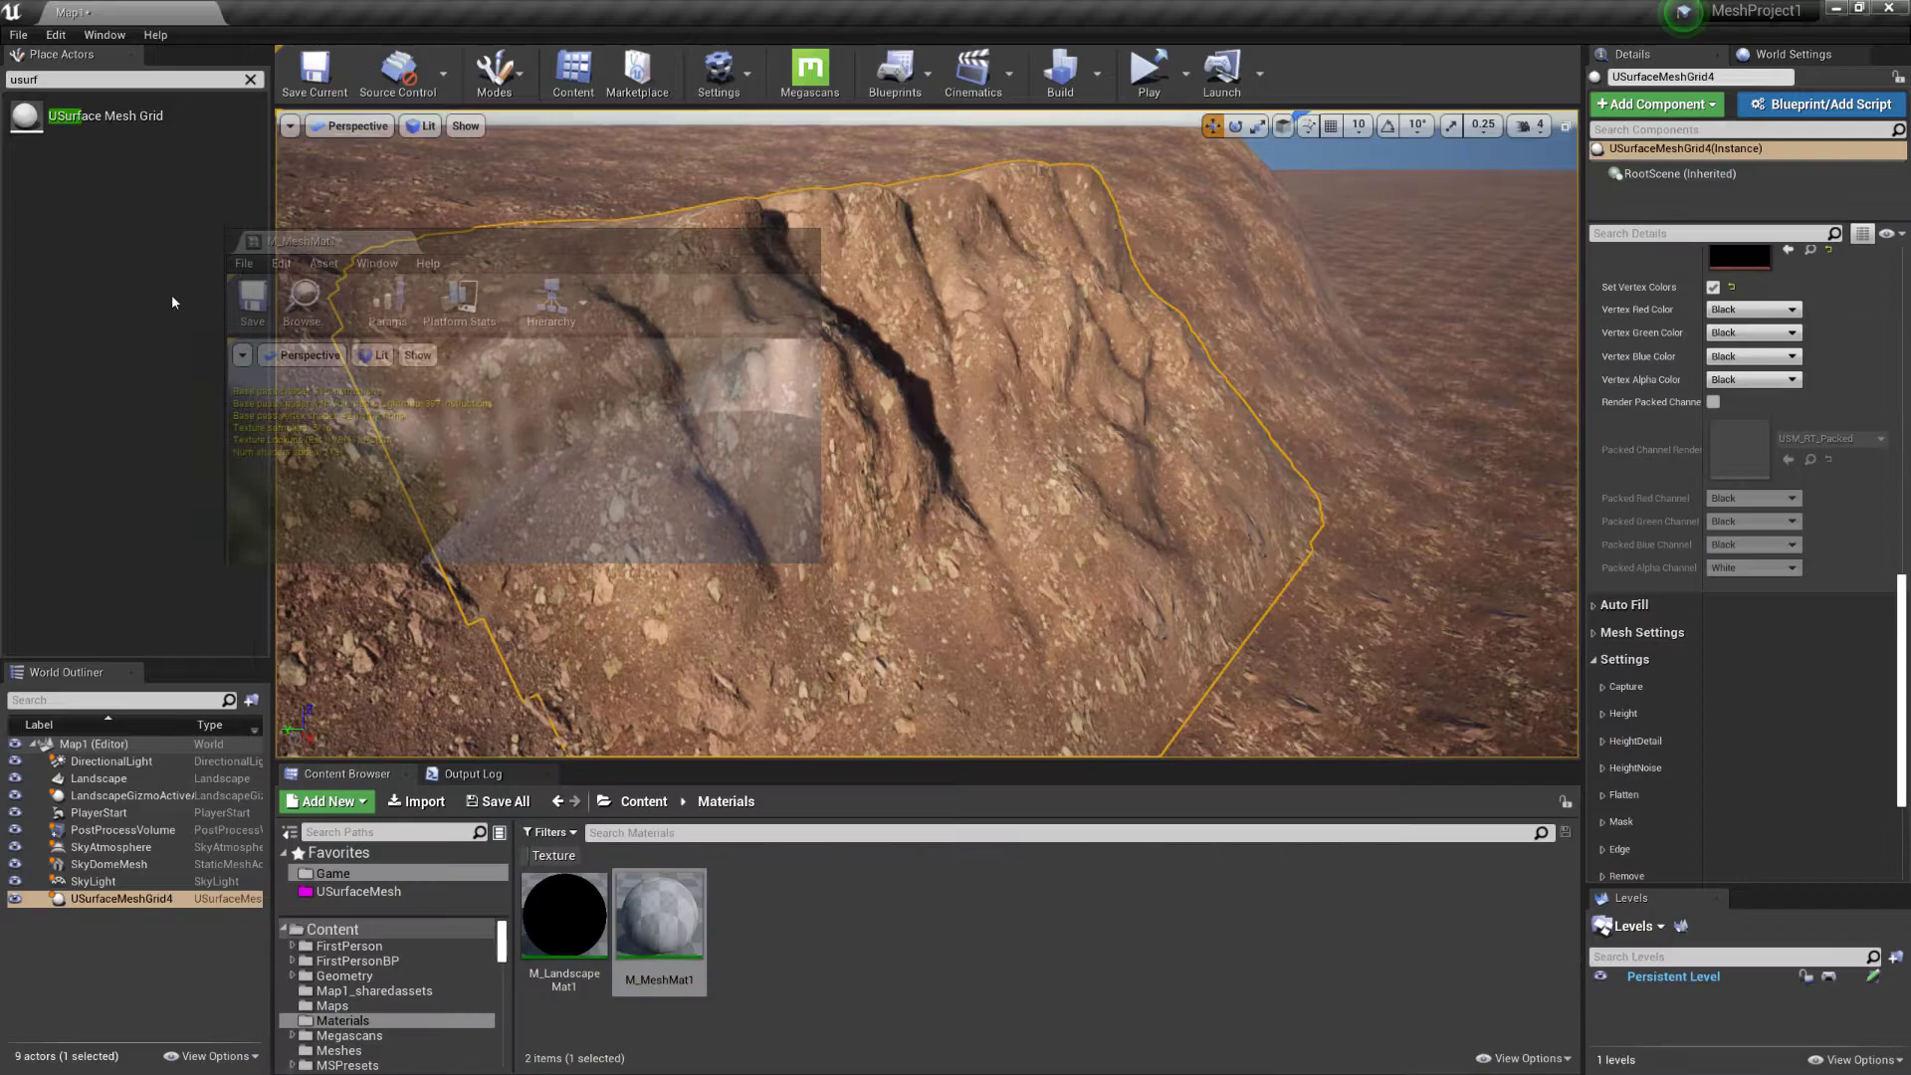
drag(765, 670, 1010, 886)
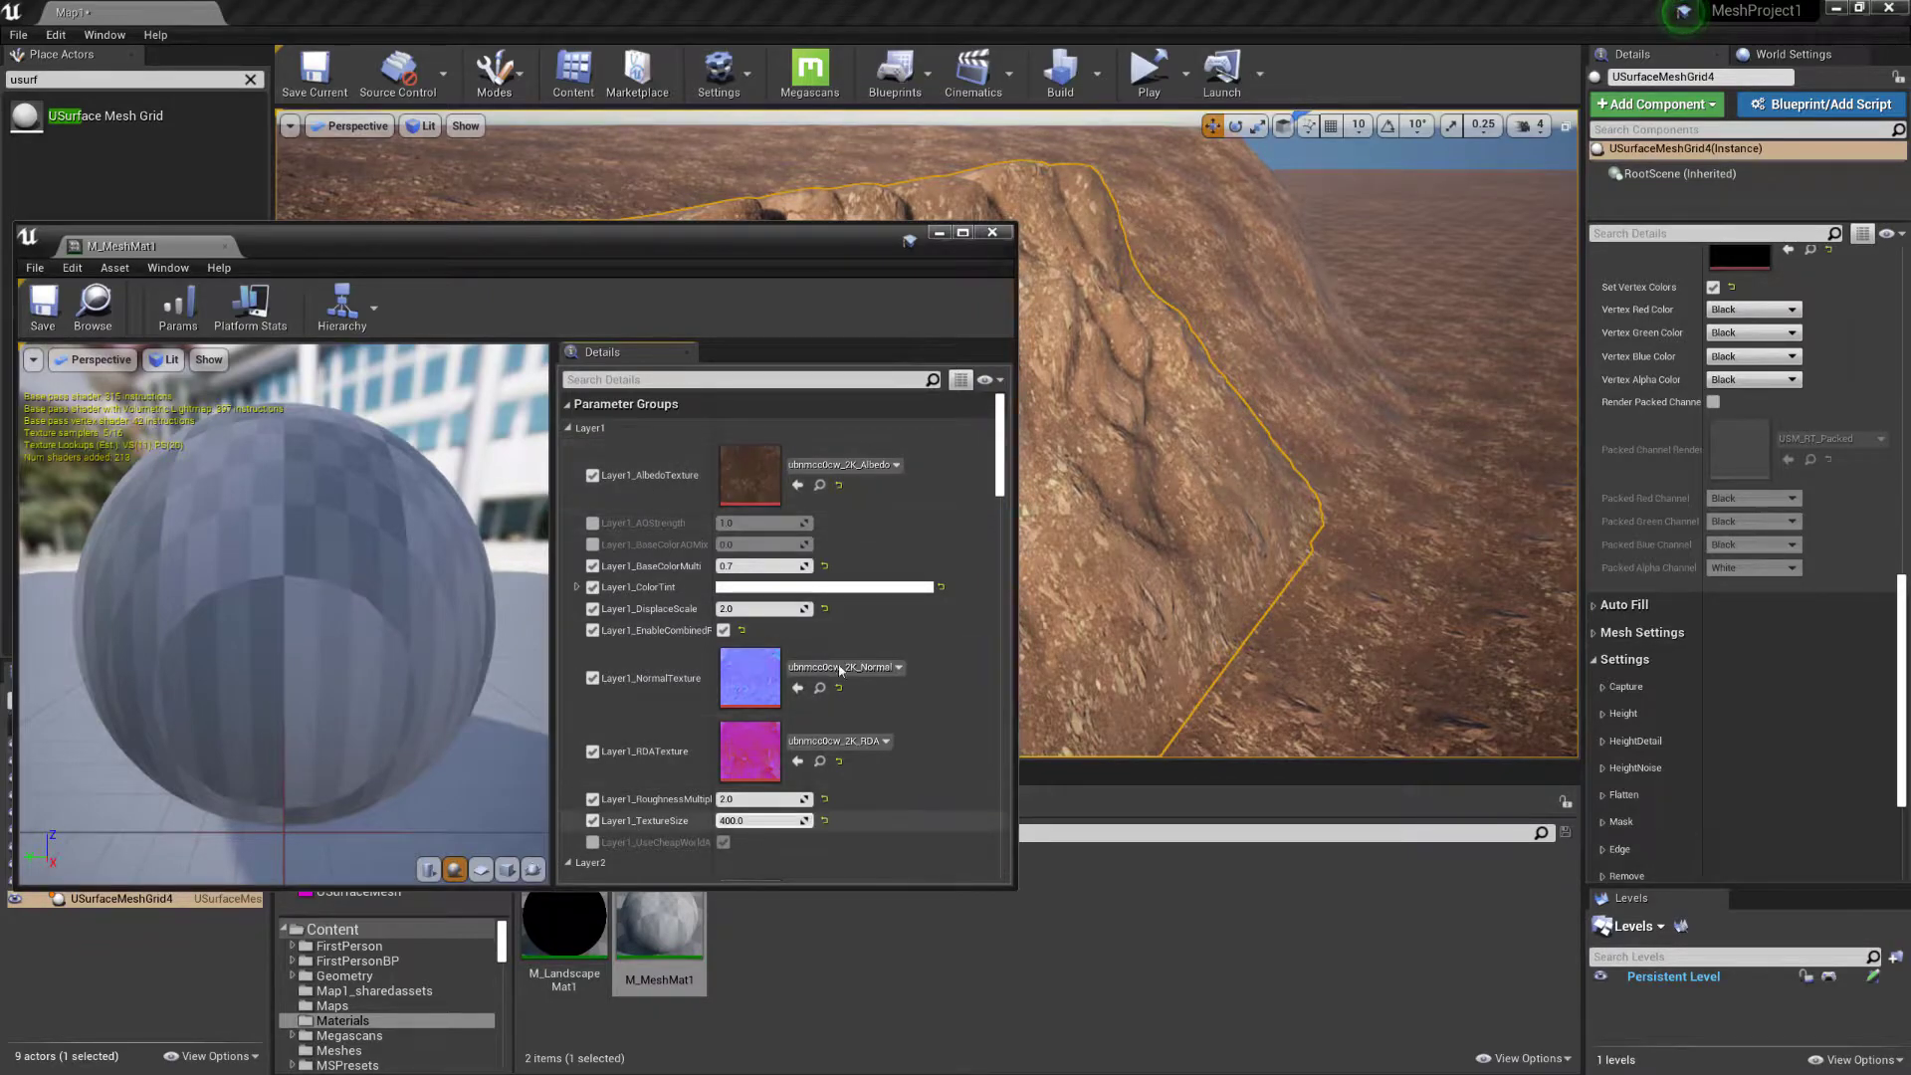
scroll(817, 737, down, 5)
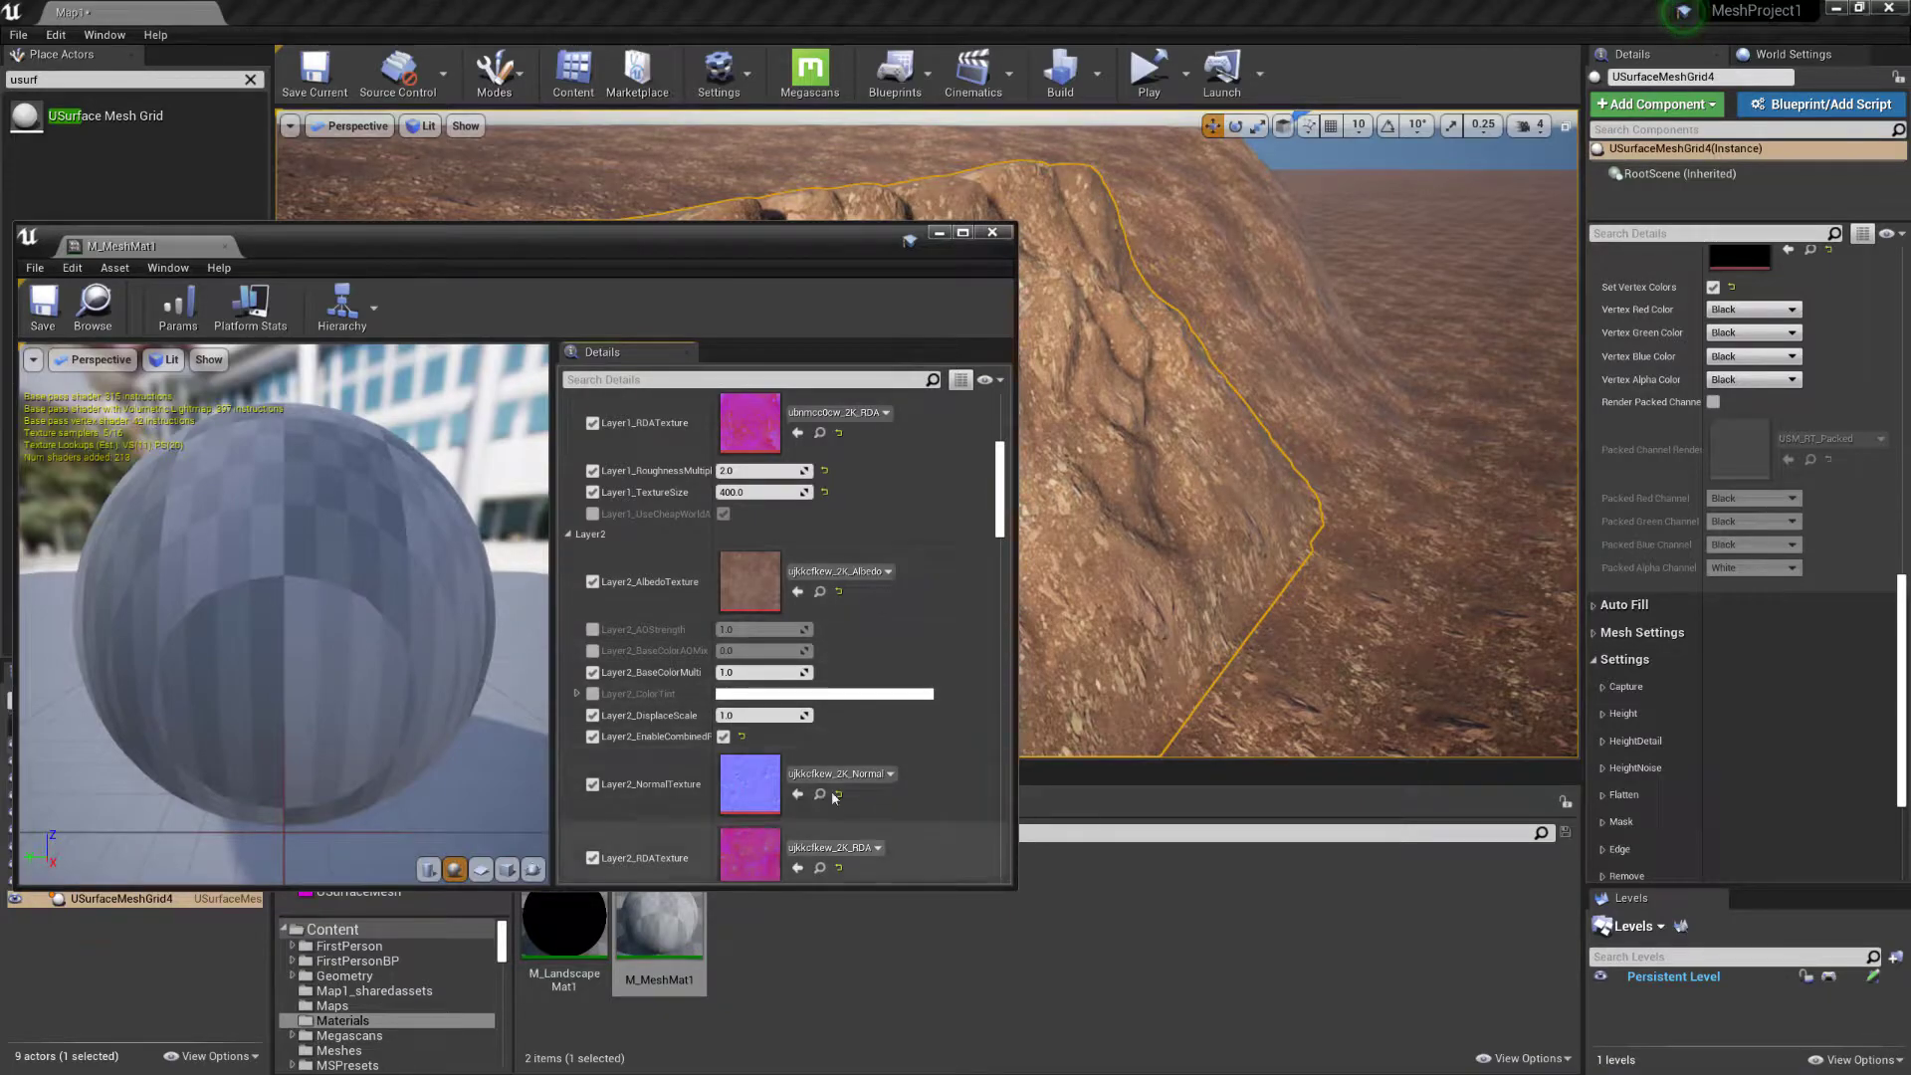
scroll(631, 687, down, 2)
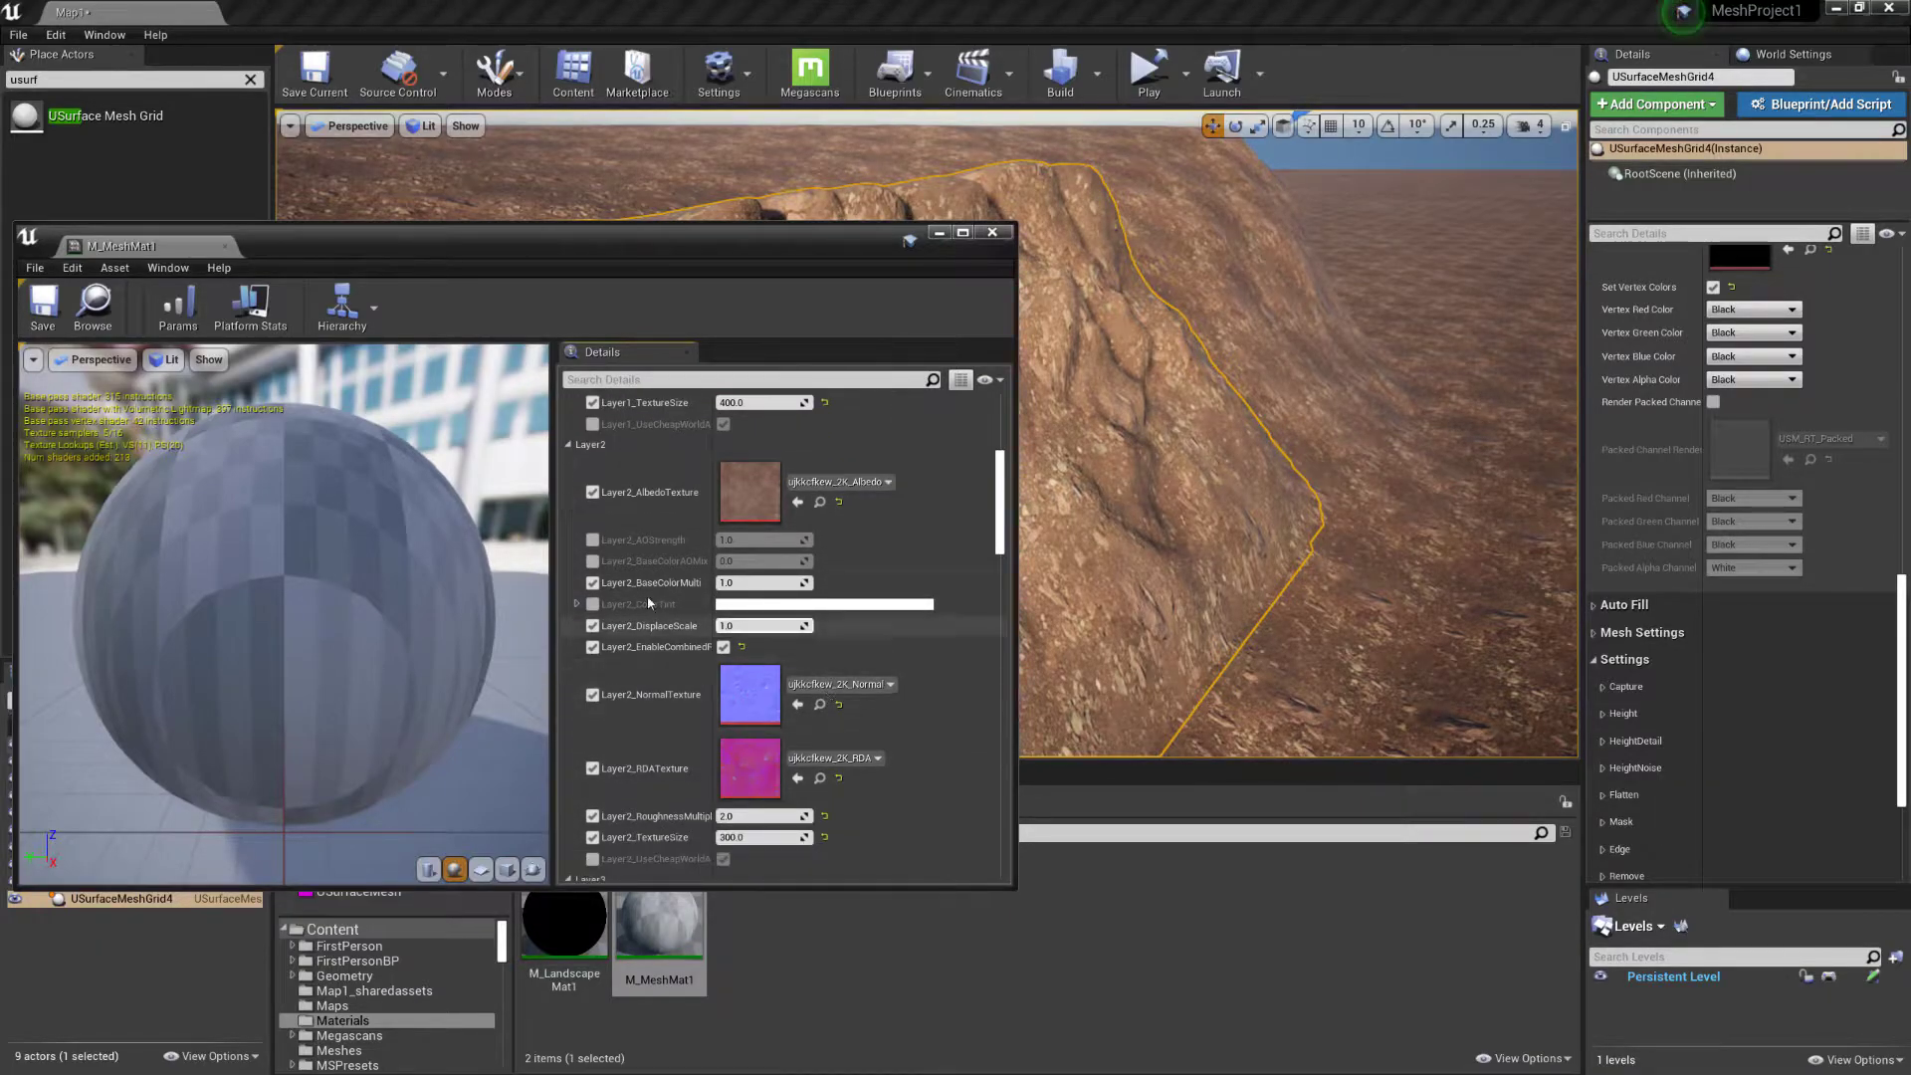
scroll(717, 717, down, 3)
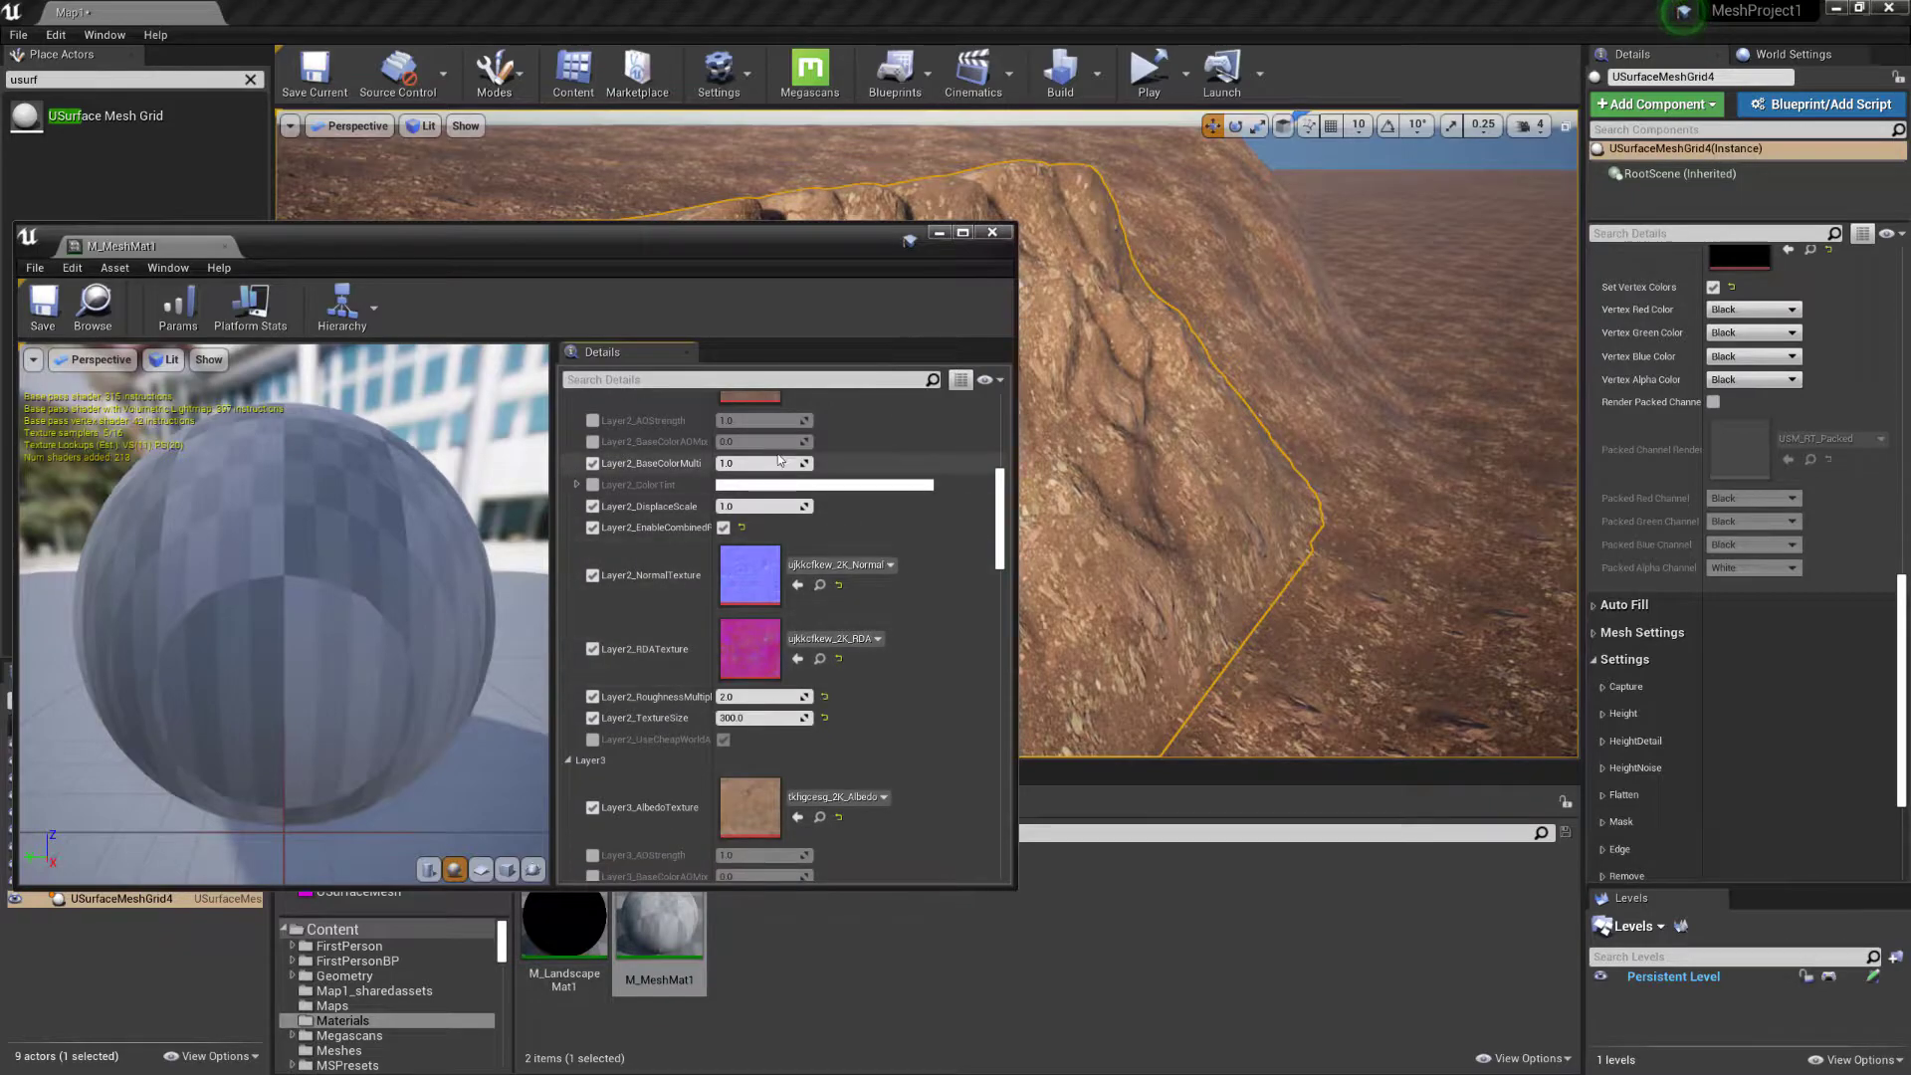
scroll(808, 687, down, 5)
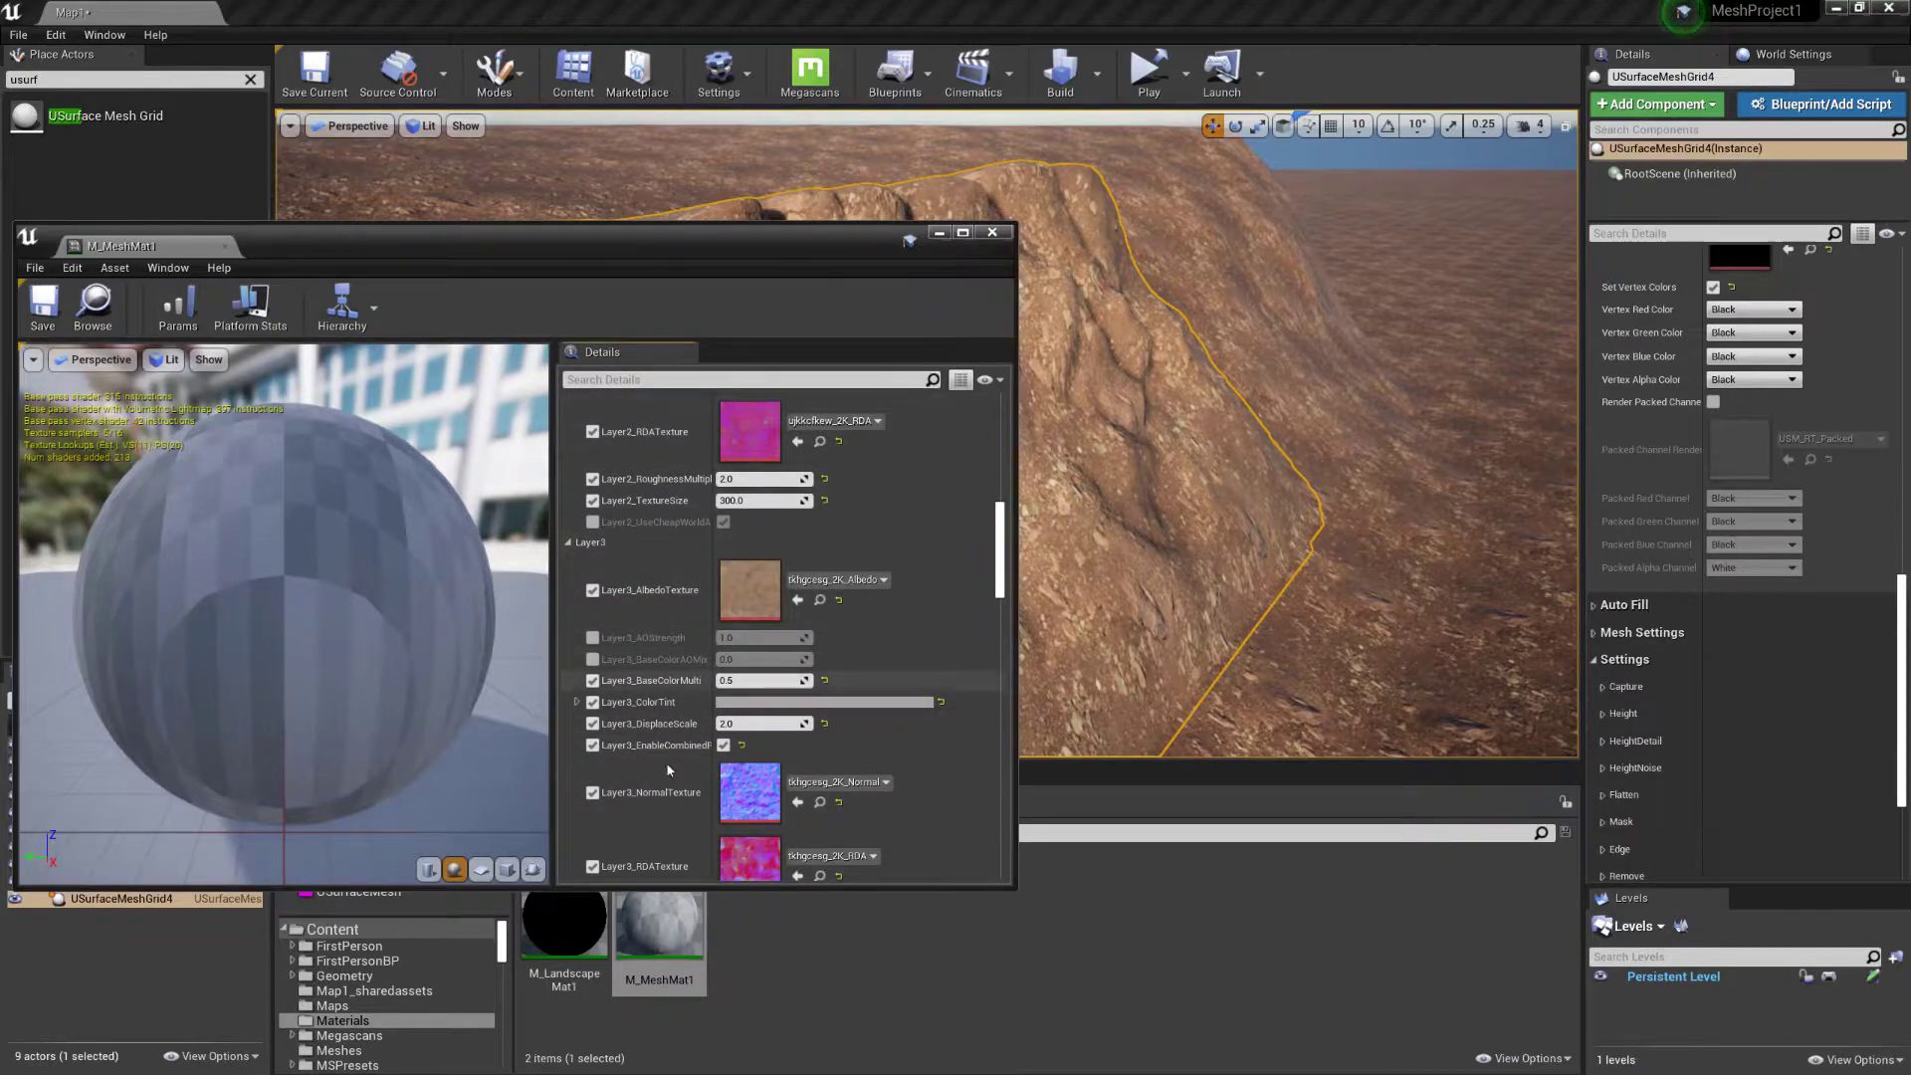
click(992, 232)
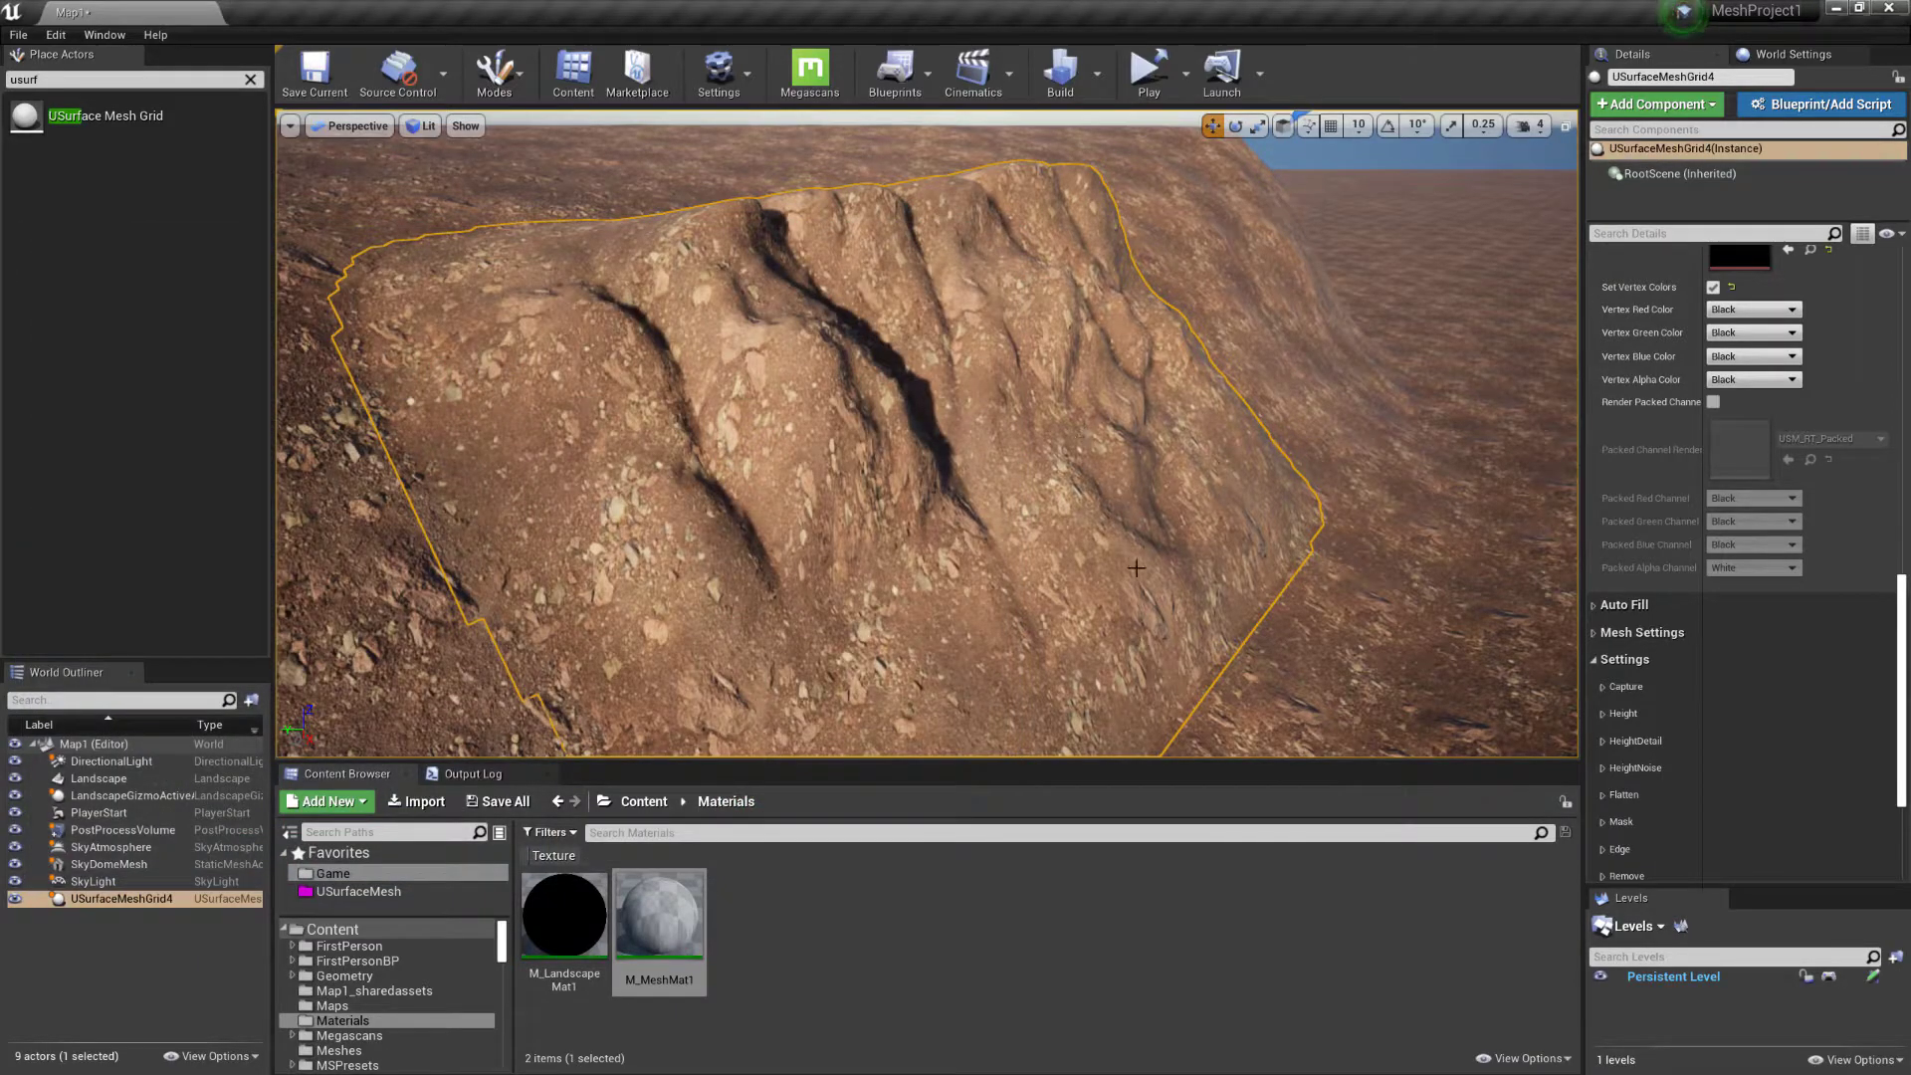
Set the mesh grid's Vertex Green Color to Surface Angle
scroll(1666, 736, down, 5)
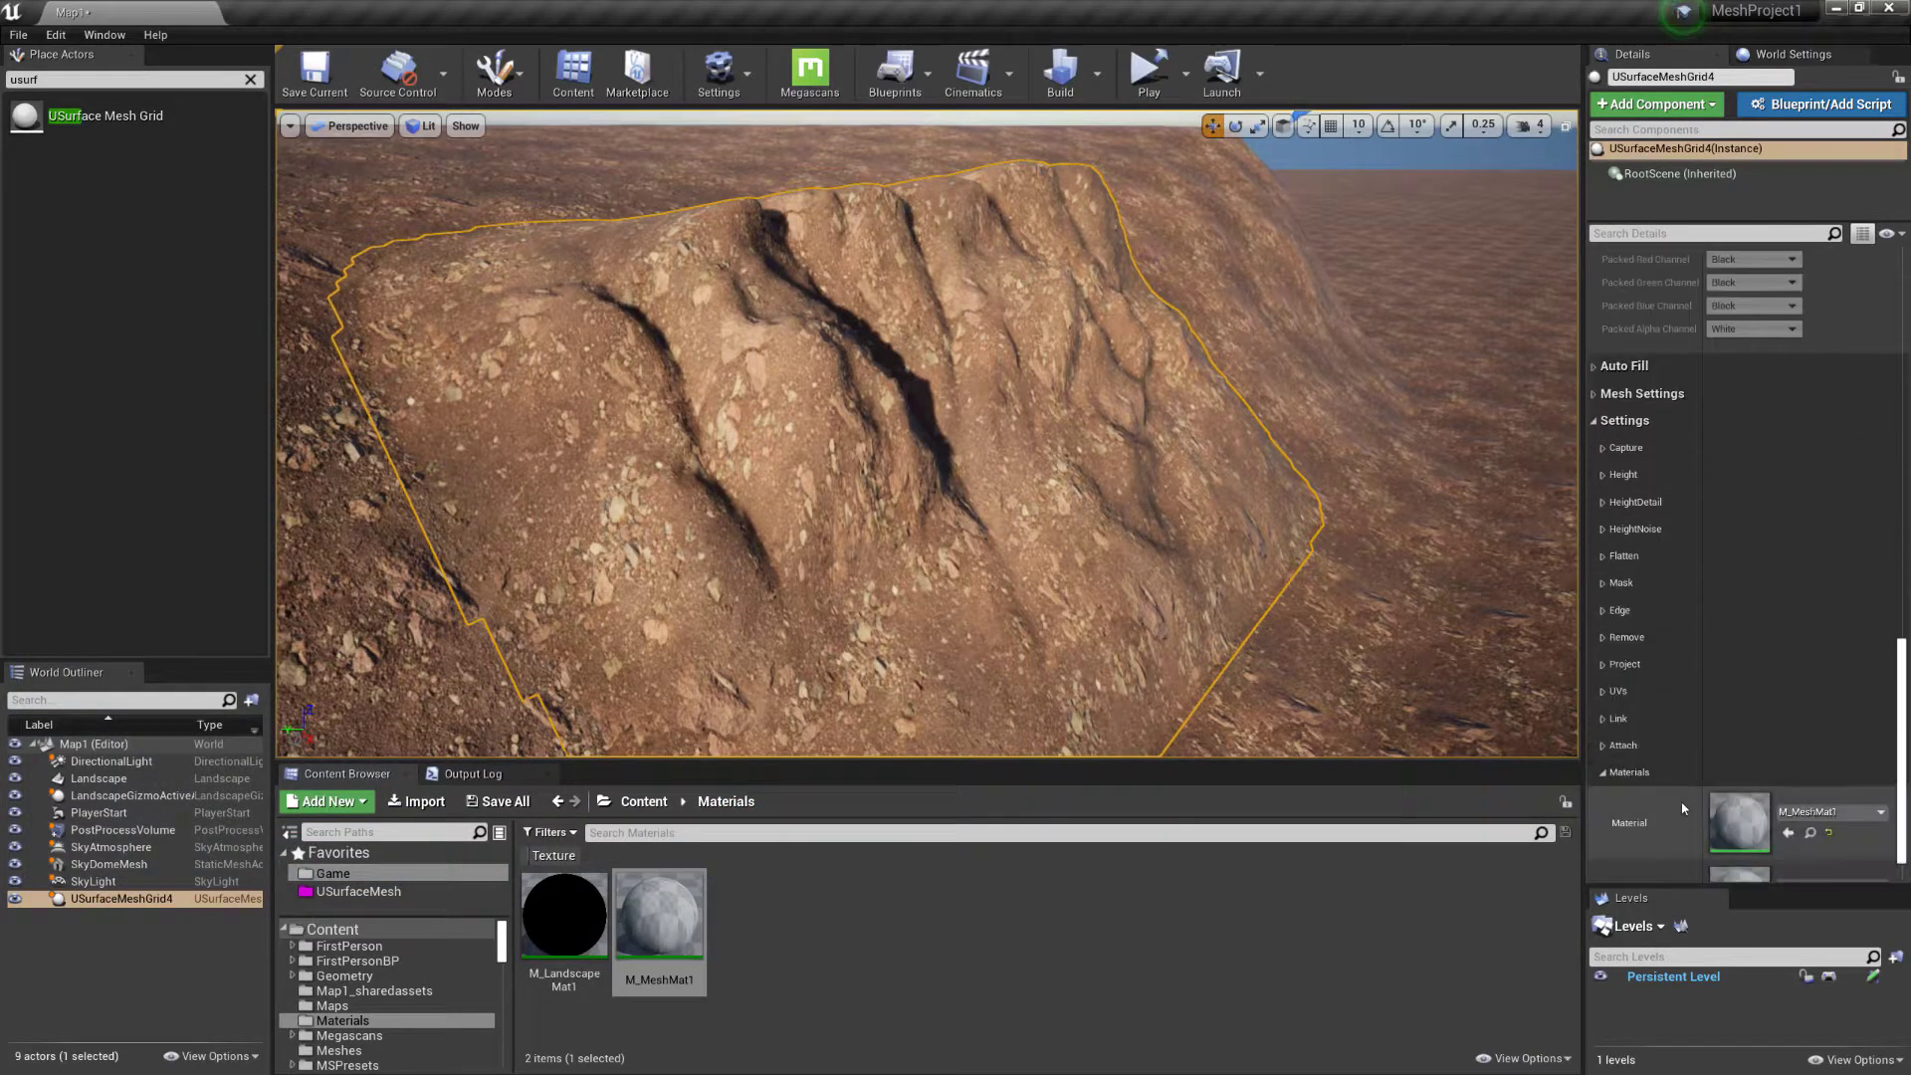
scroll(1653, 791, up, 5)
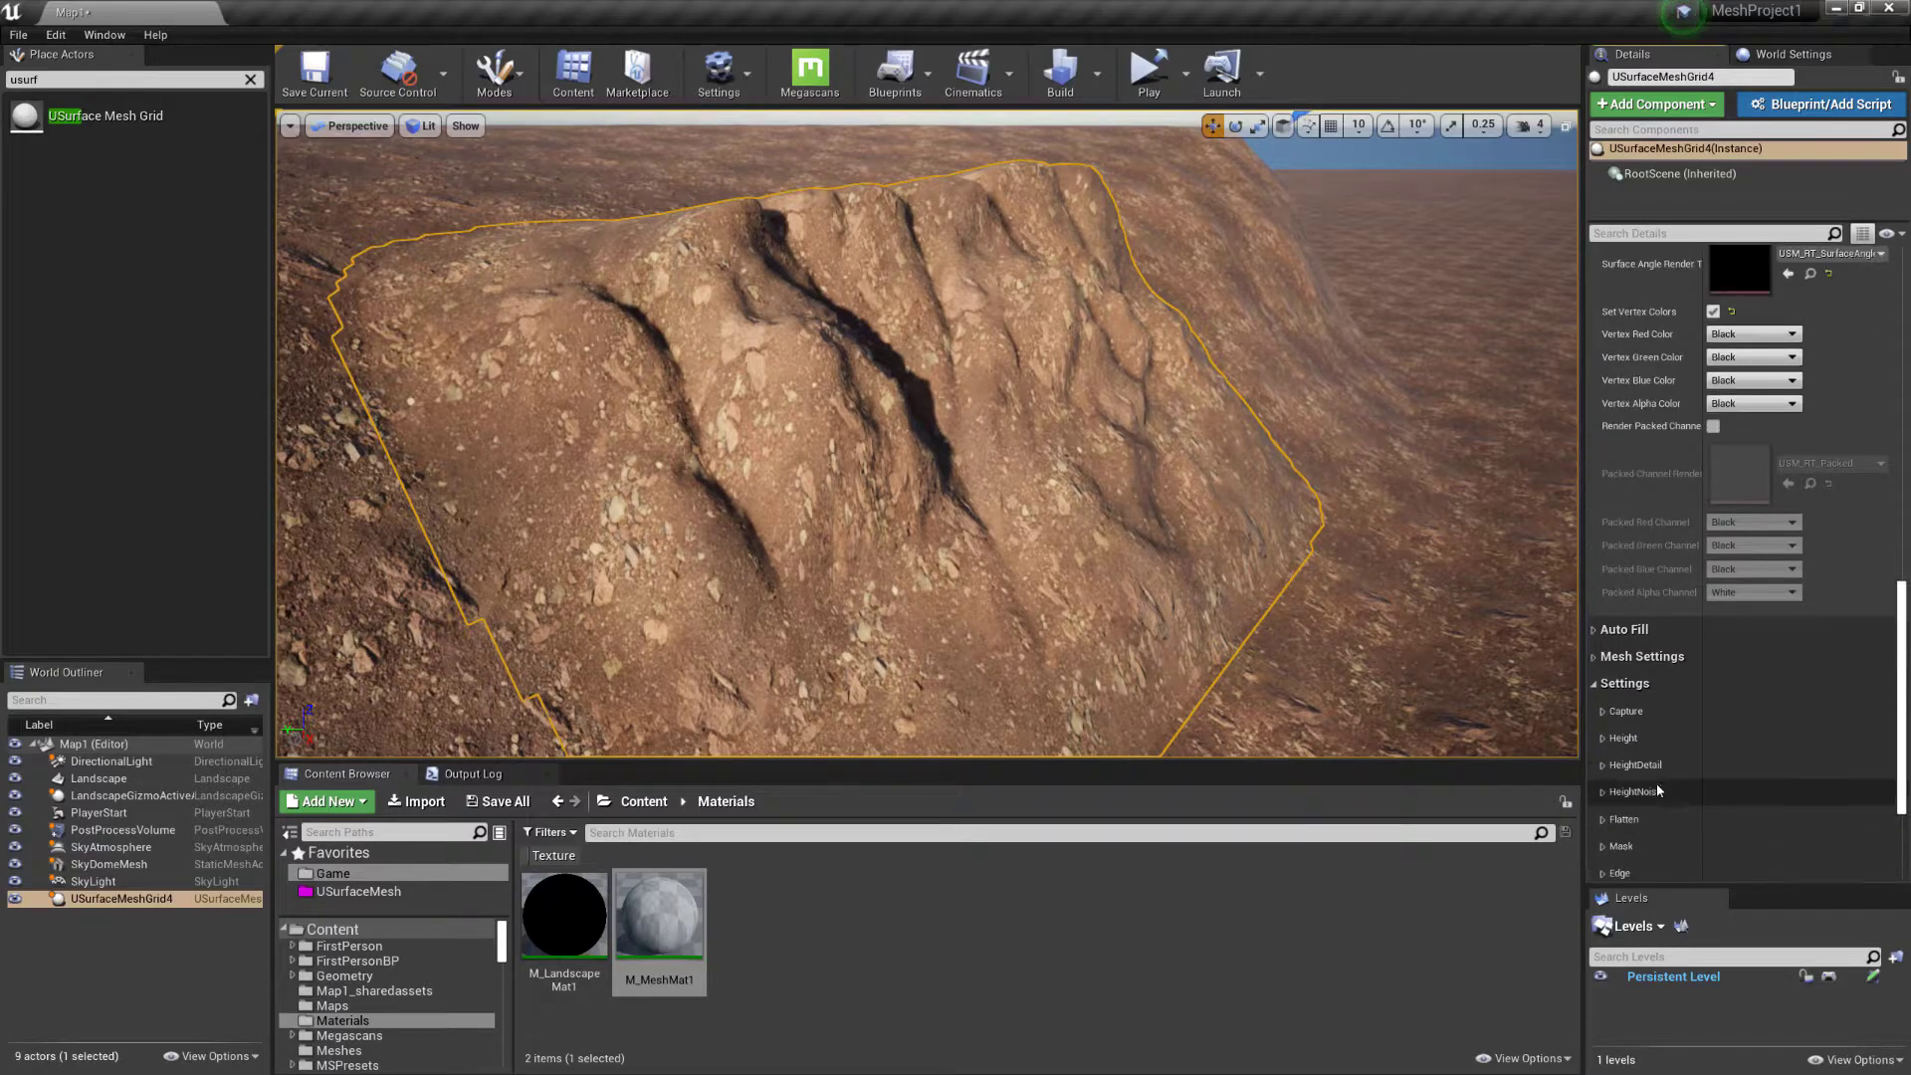
click(1594, 684)
scroll(1659, 773, up, 4)
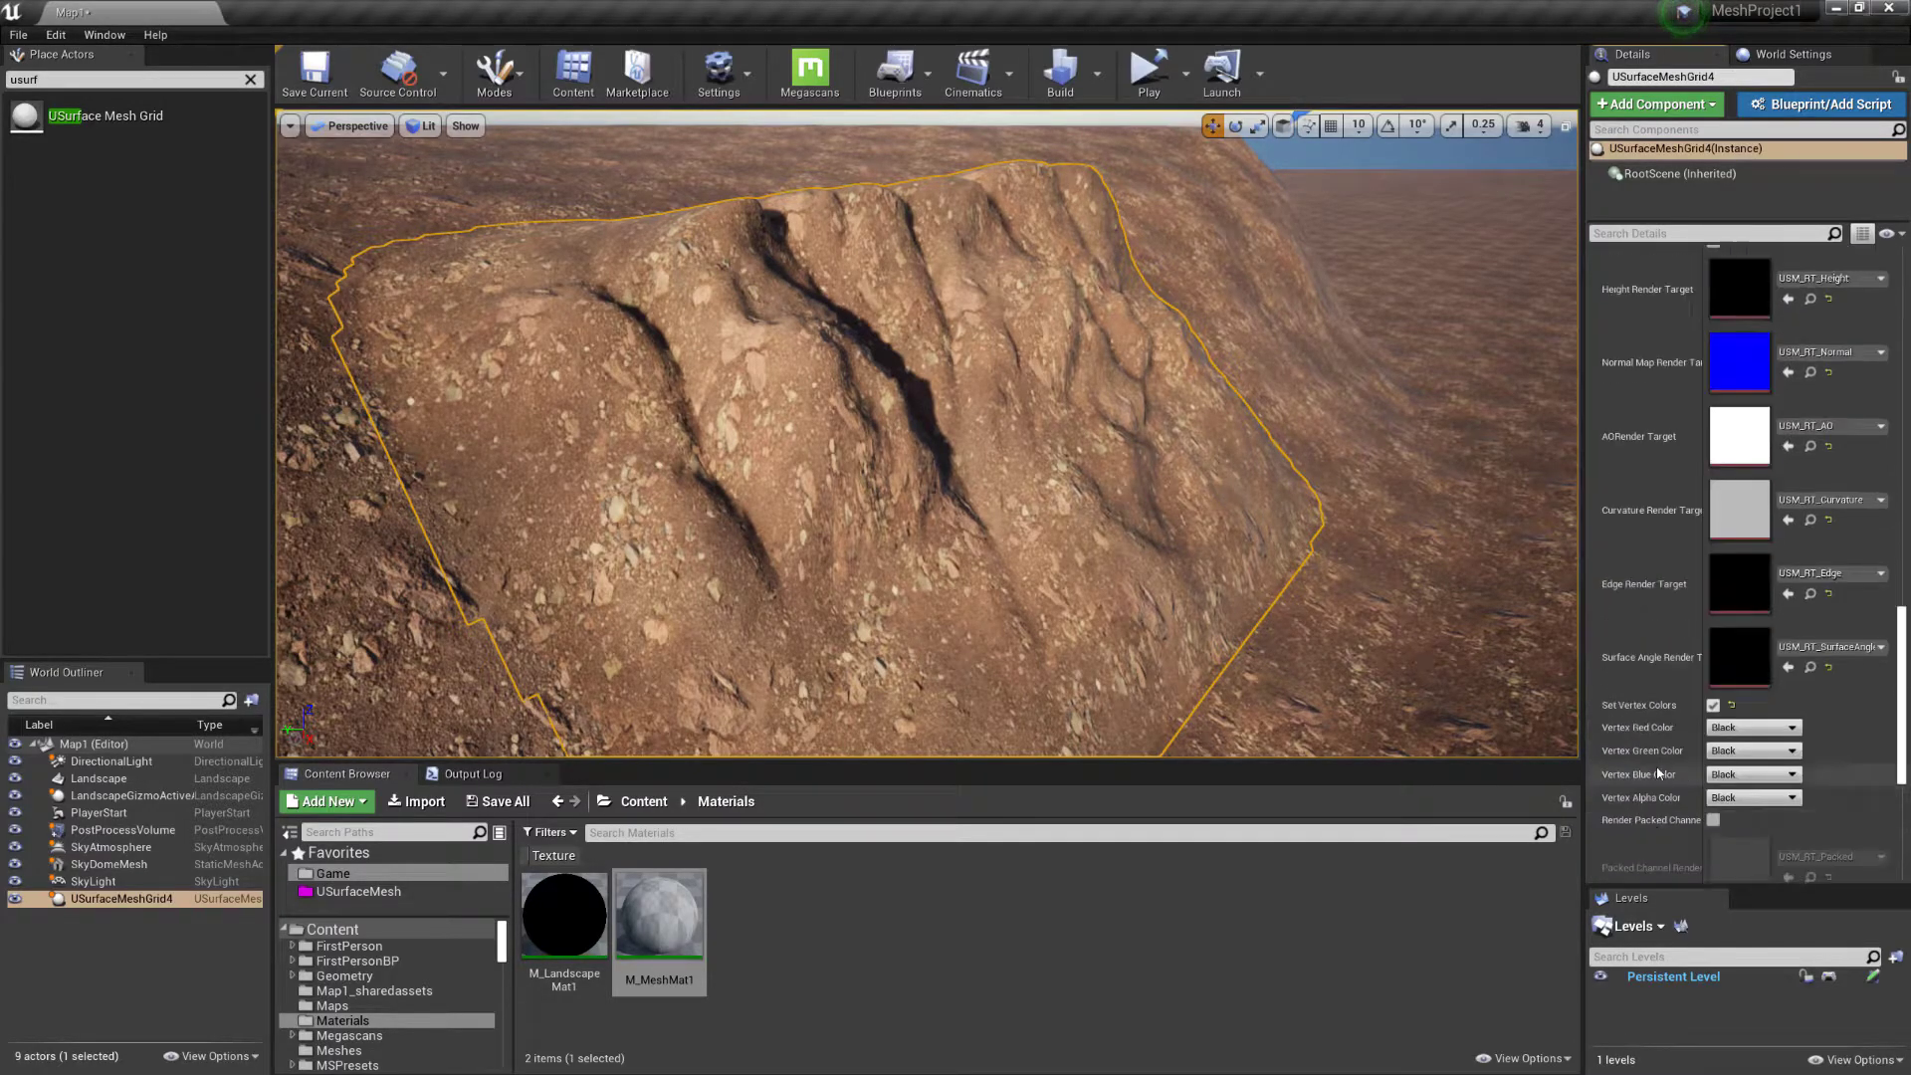
scroll(1659, 772, down, 5)
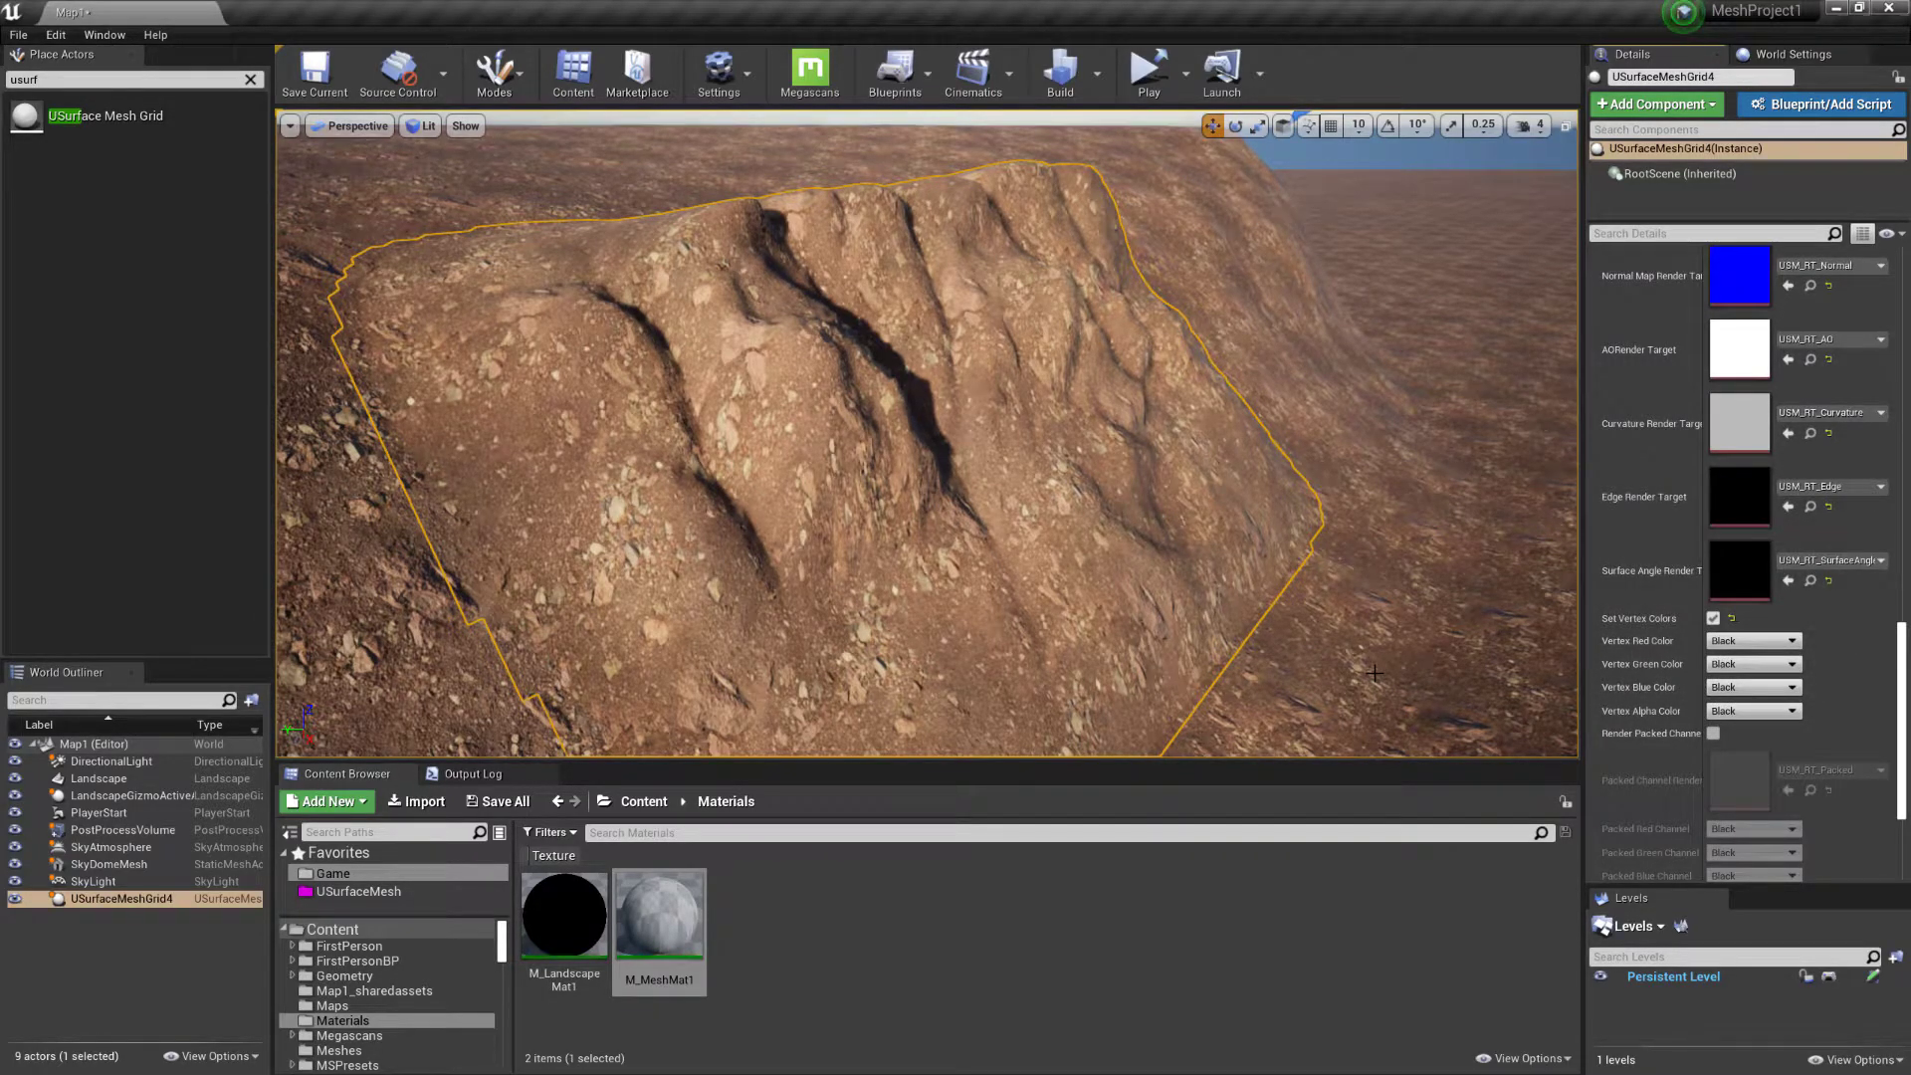
click(1739, 666)
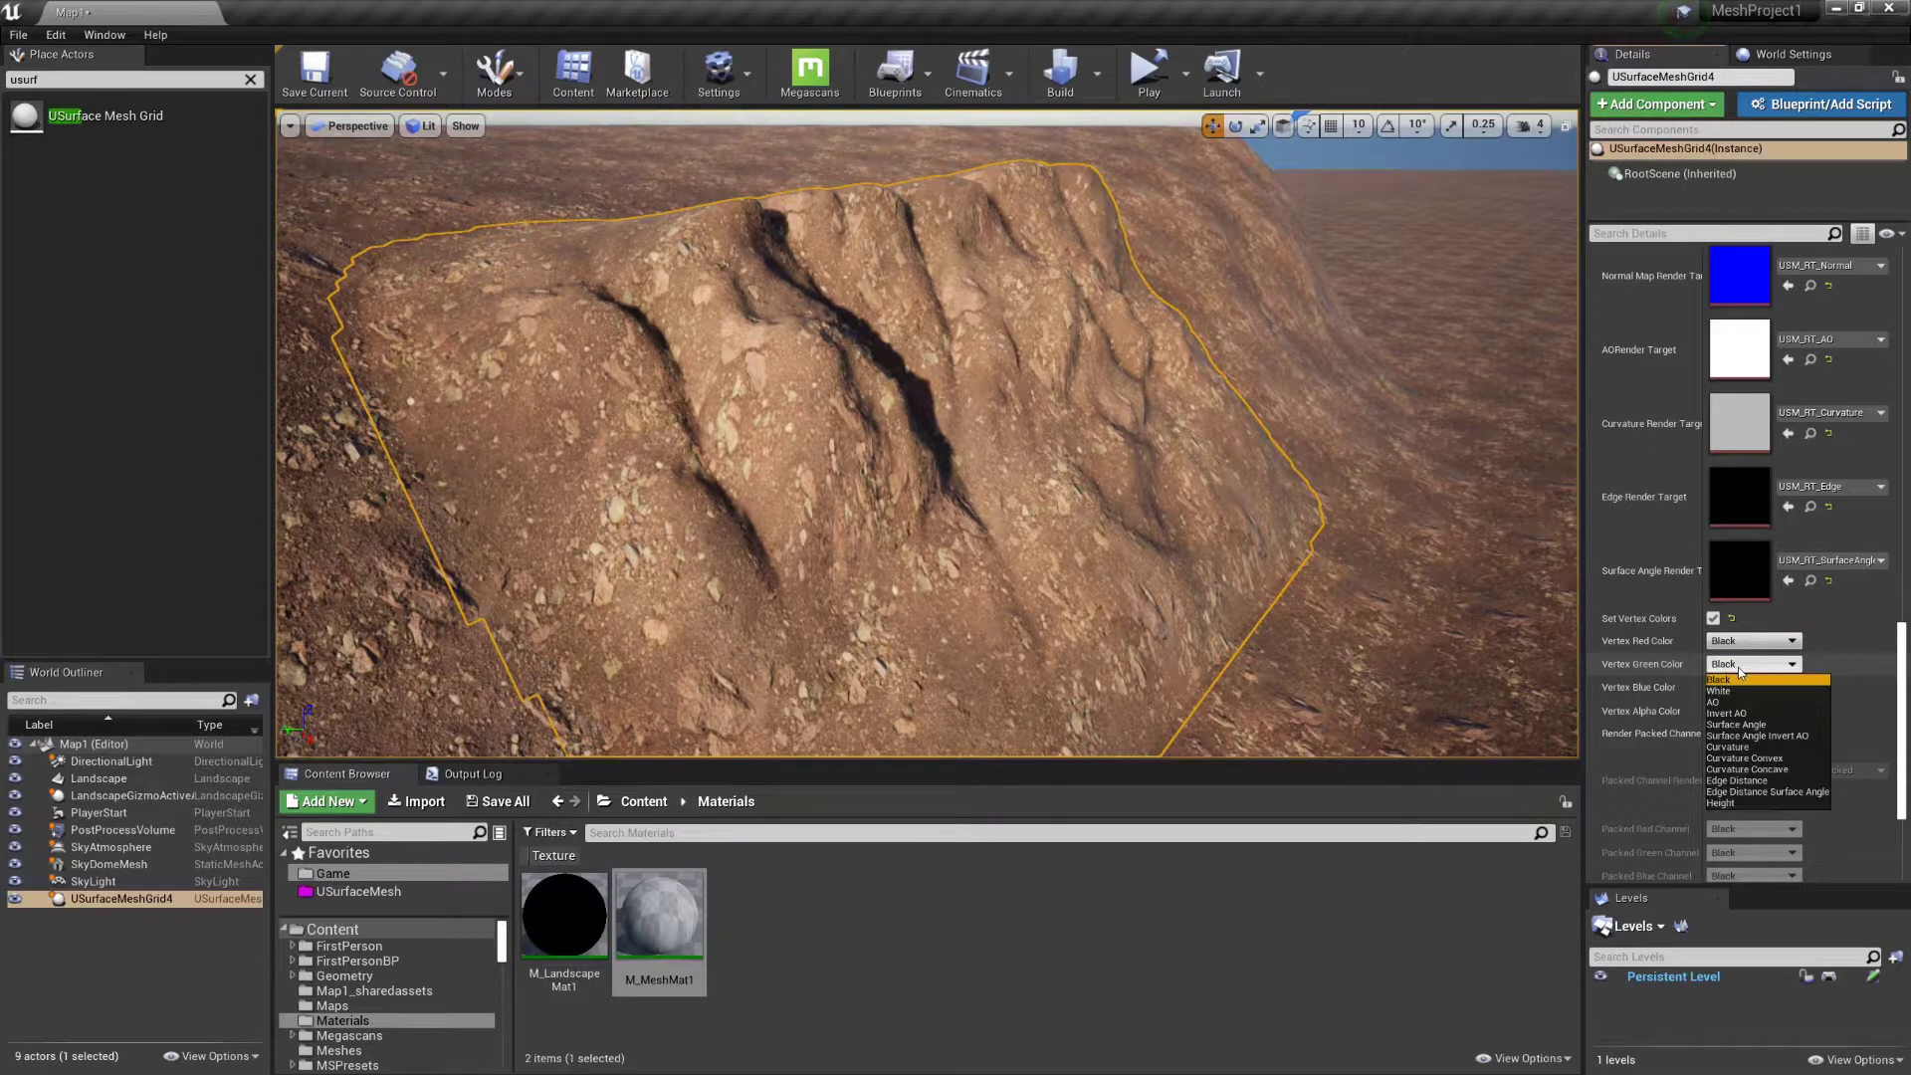
click(1748, 724)
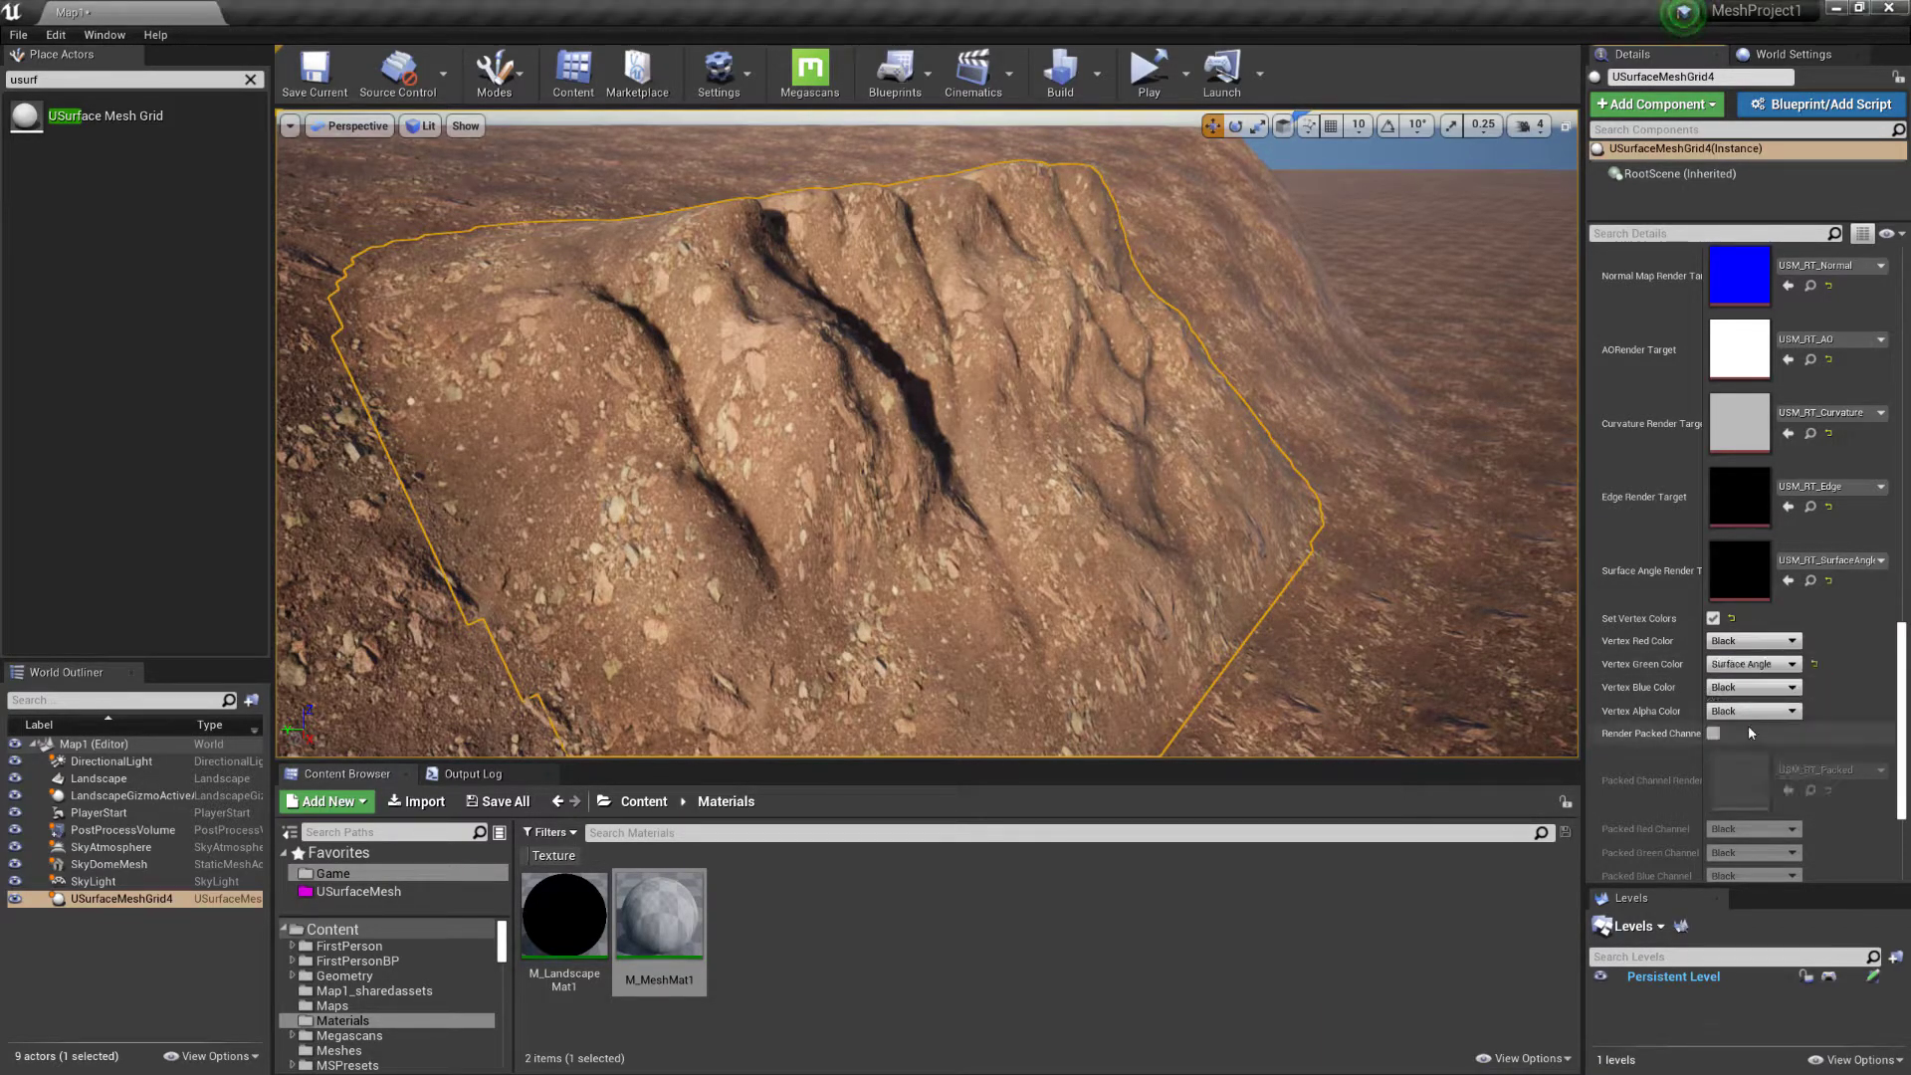
Set the mesh grid's Surface Angle to 90 in its Render Textures settings
scroll(1884, 760, up, 6)
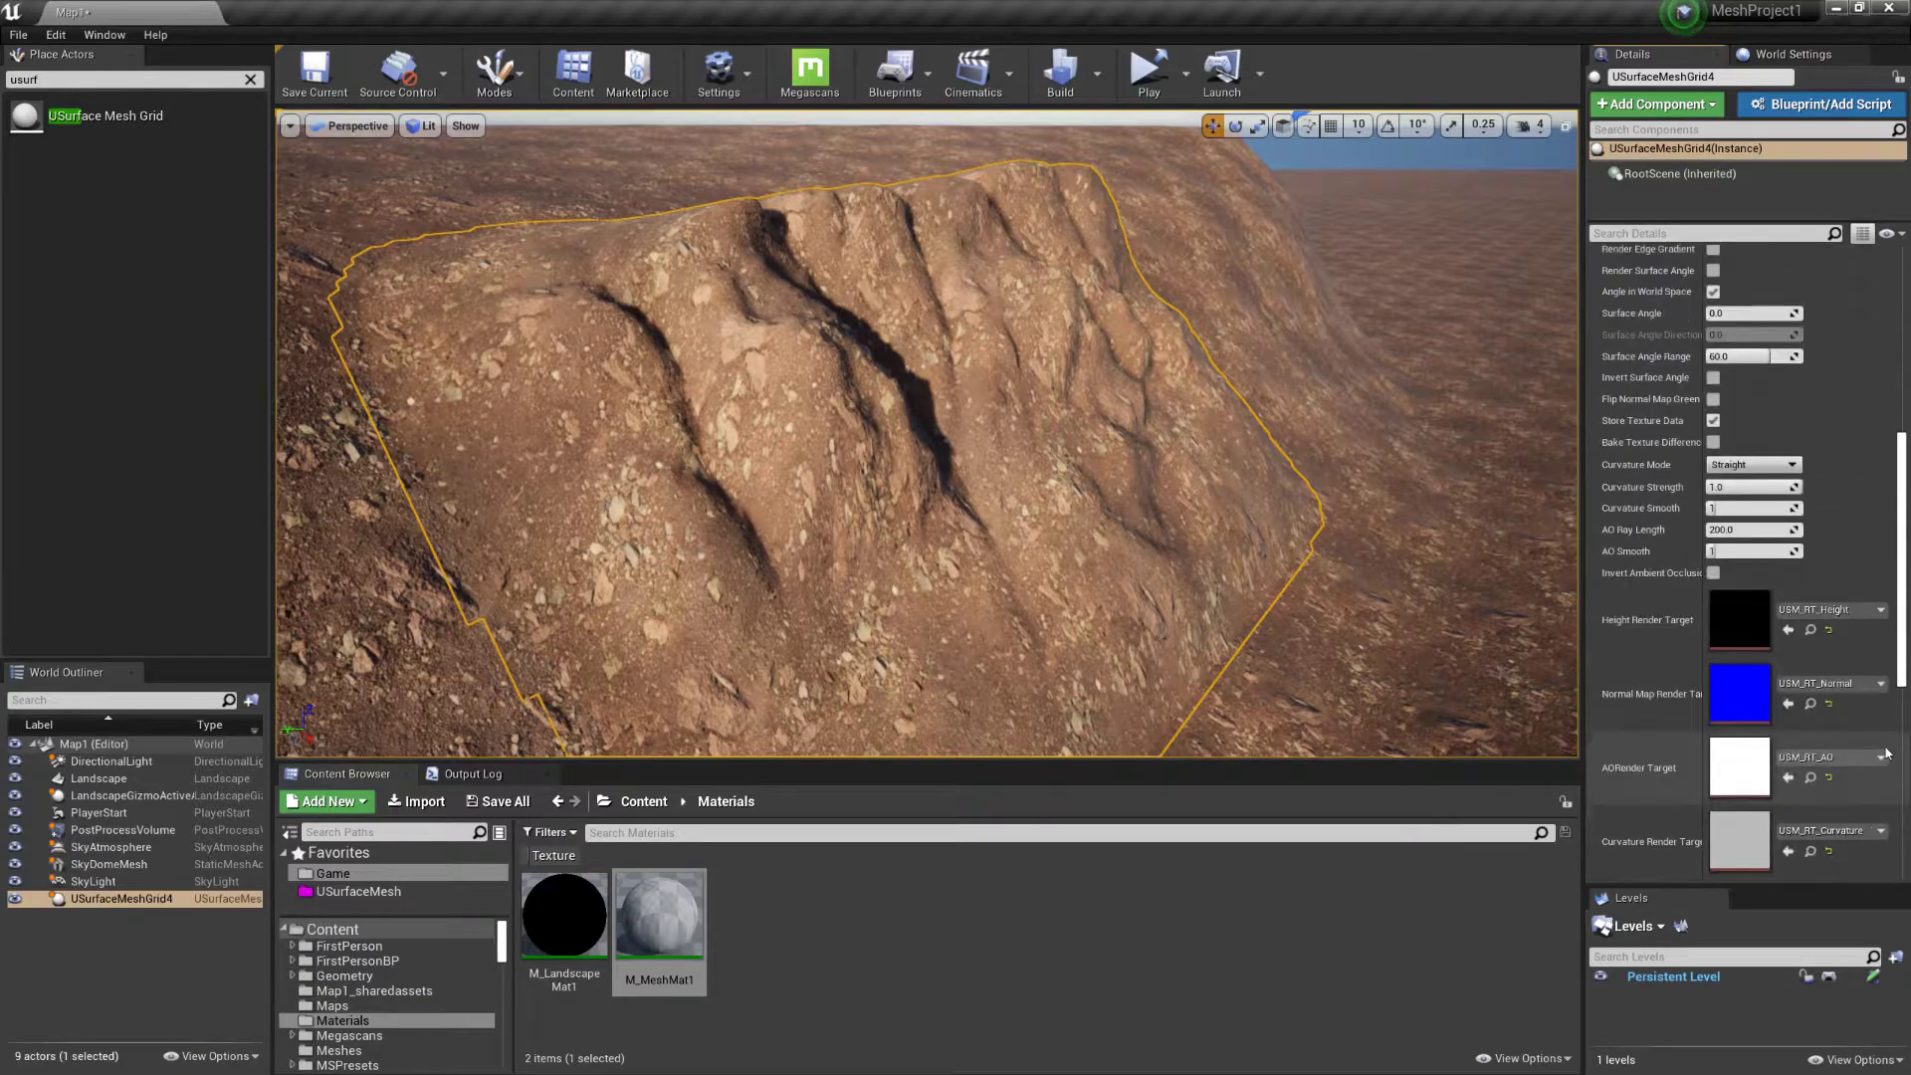
scroll(1884, 760, up, 3)
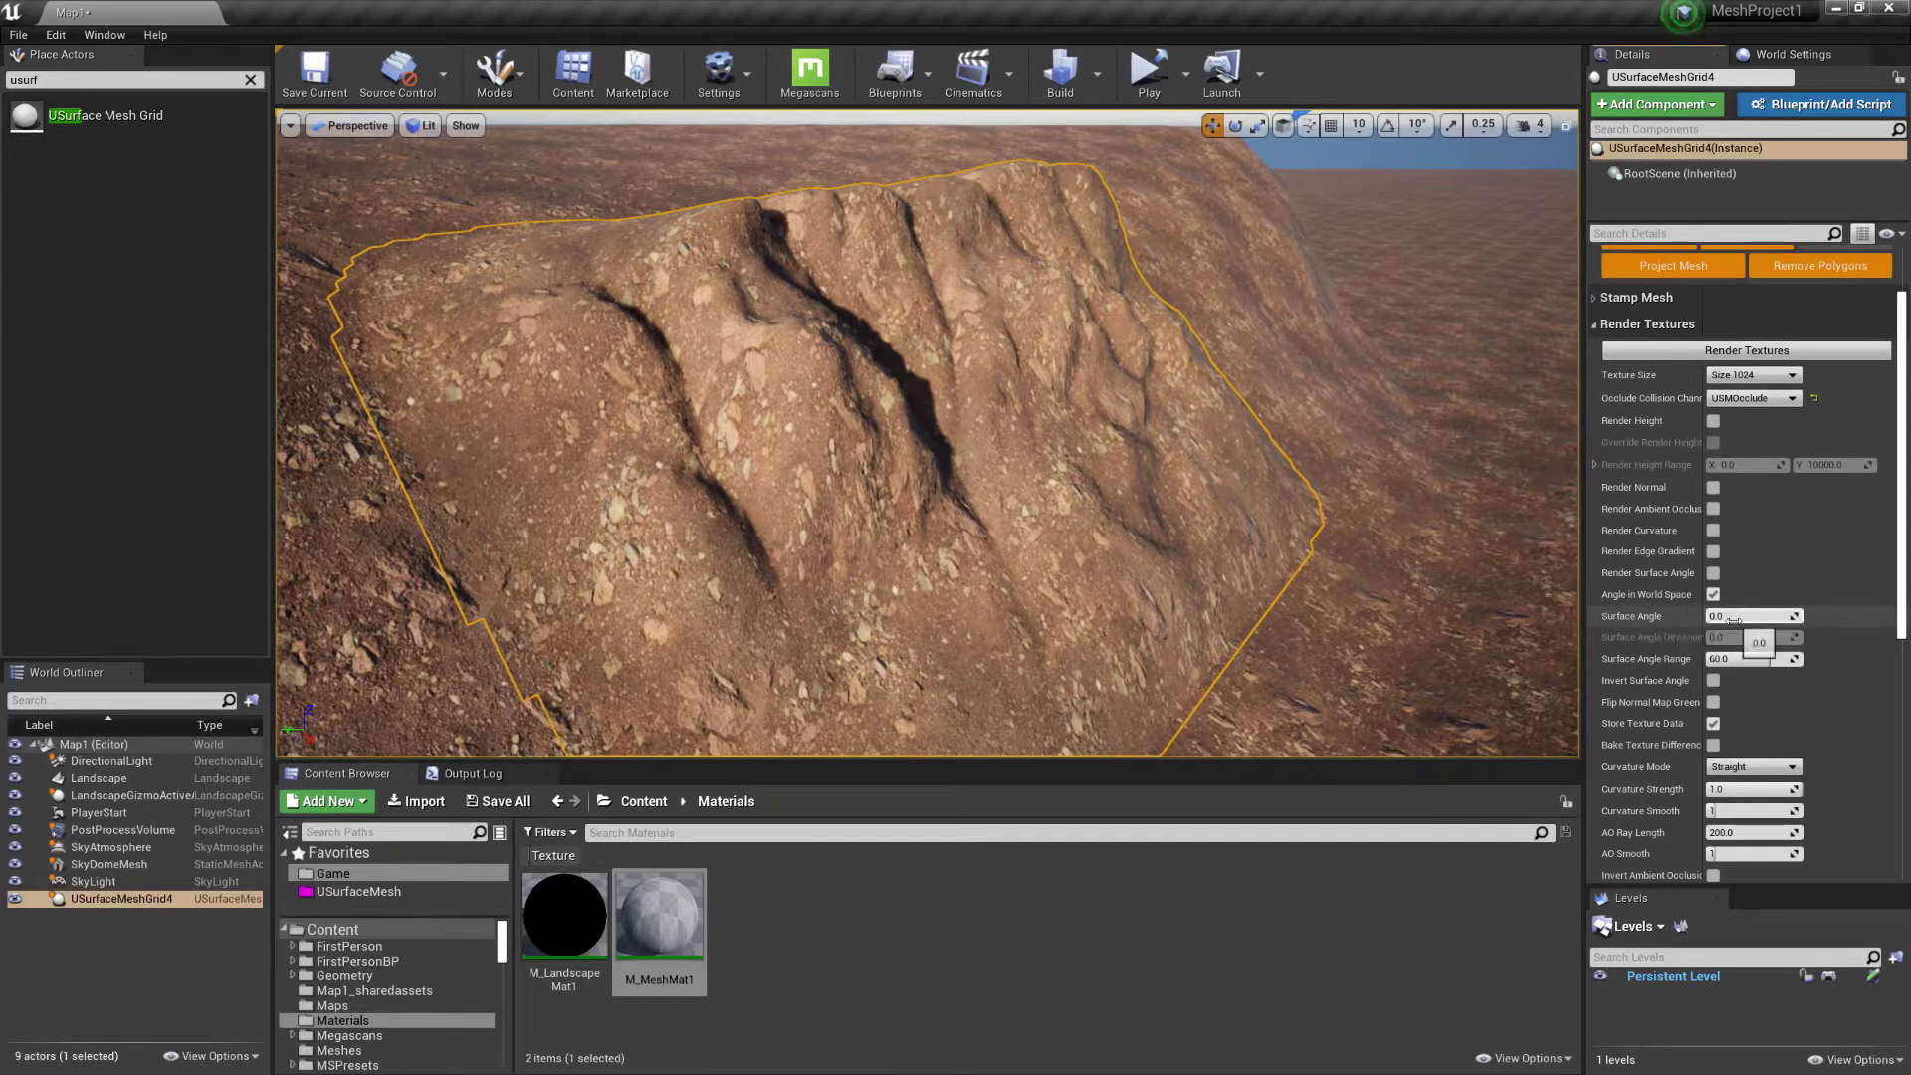
click(1716, 618)
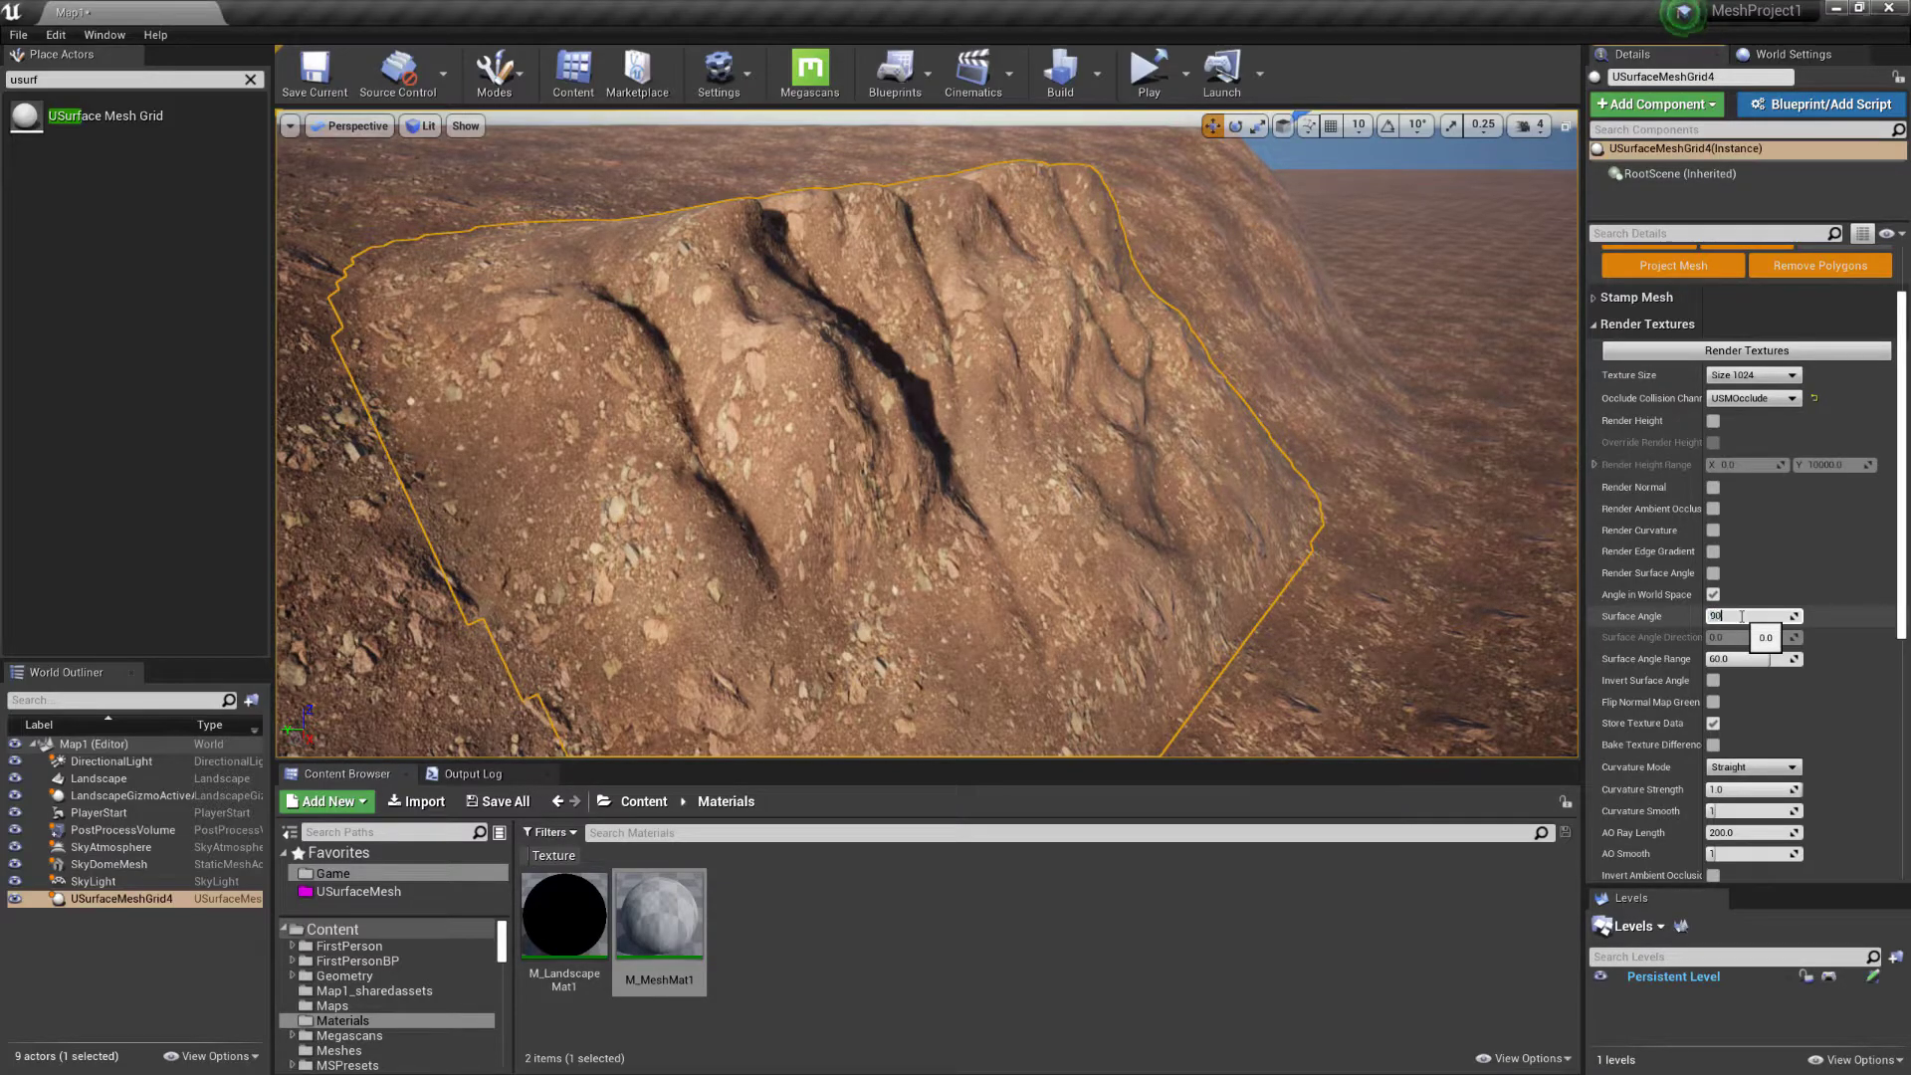
key(Return)
Examine the mesh grid's slope angles and its vertex color channel settings from several viewpoints
right_drag(1075, 446, 1084, 416)
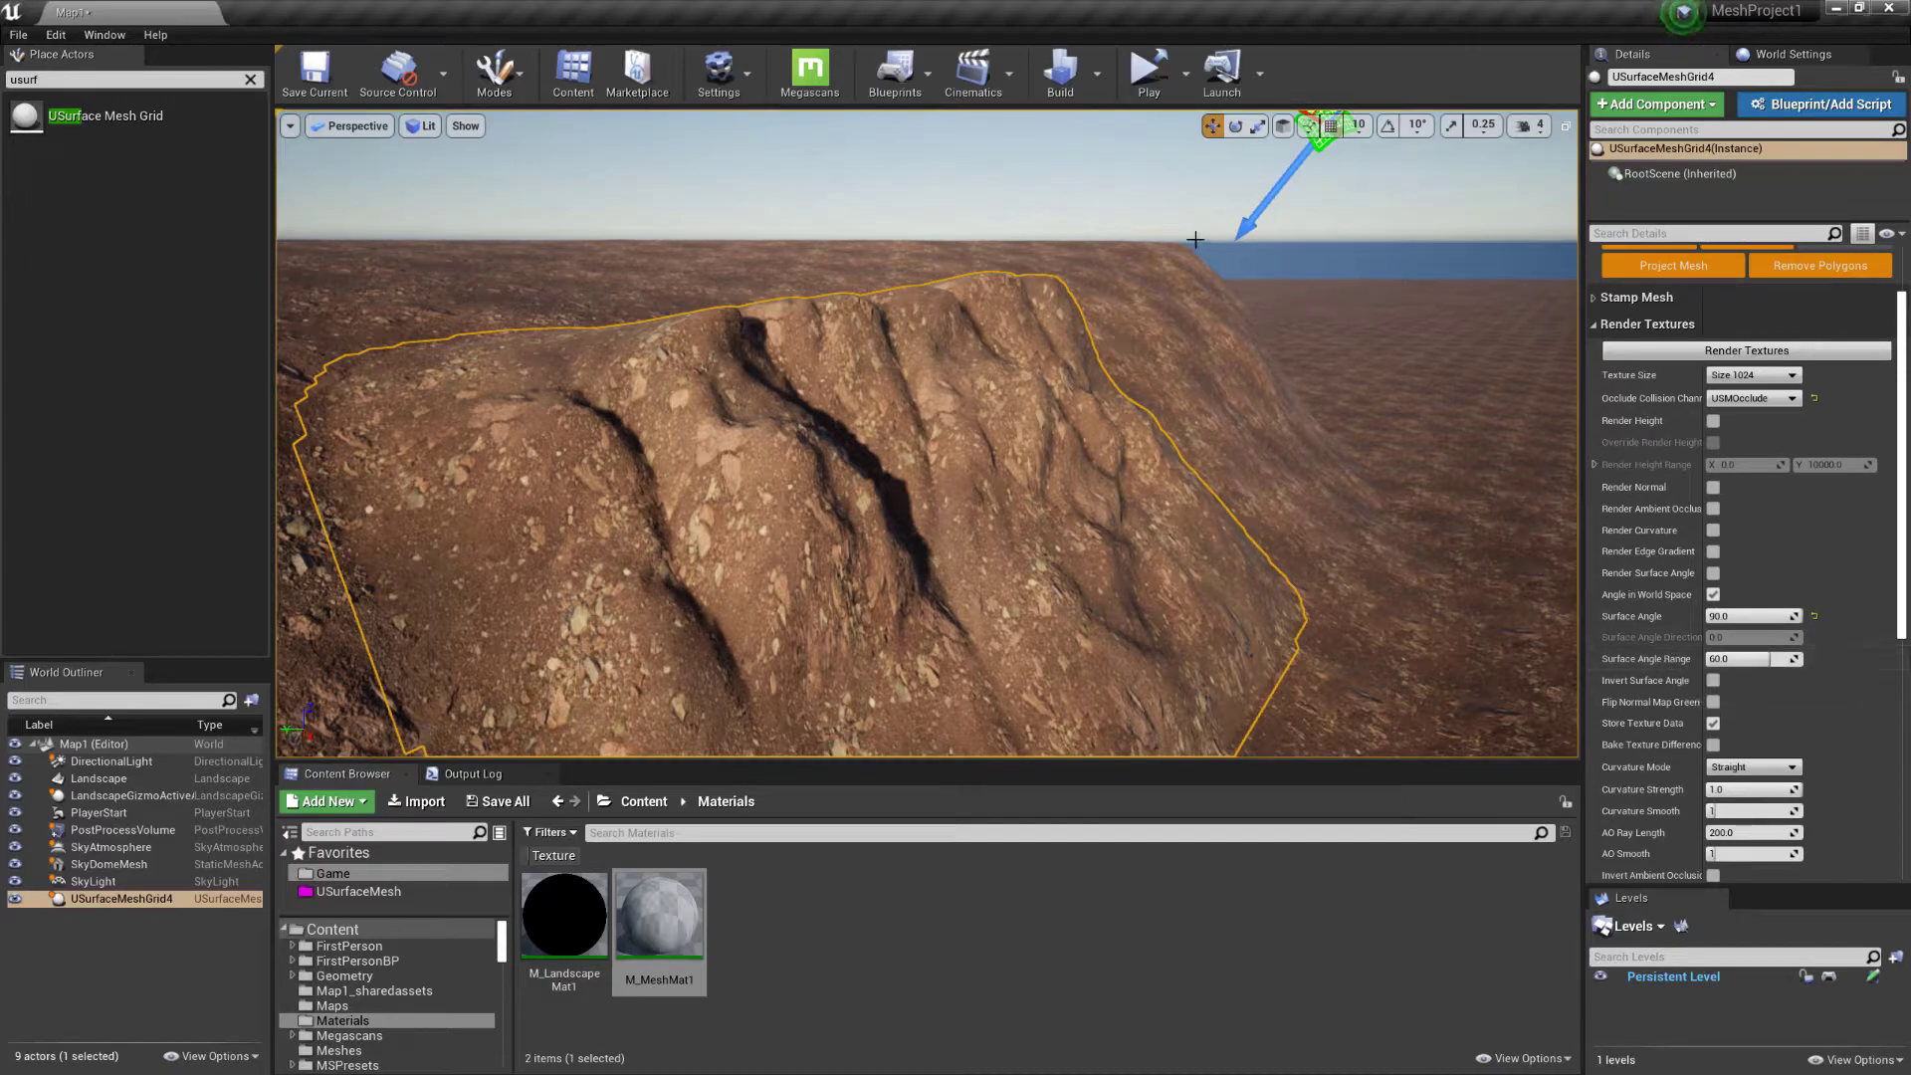
right_drag(1084, 540, 1021, 502)
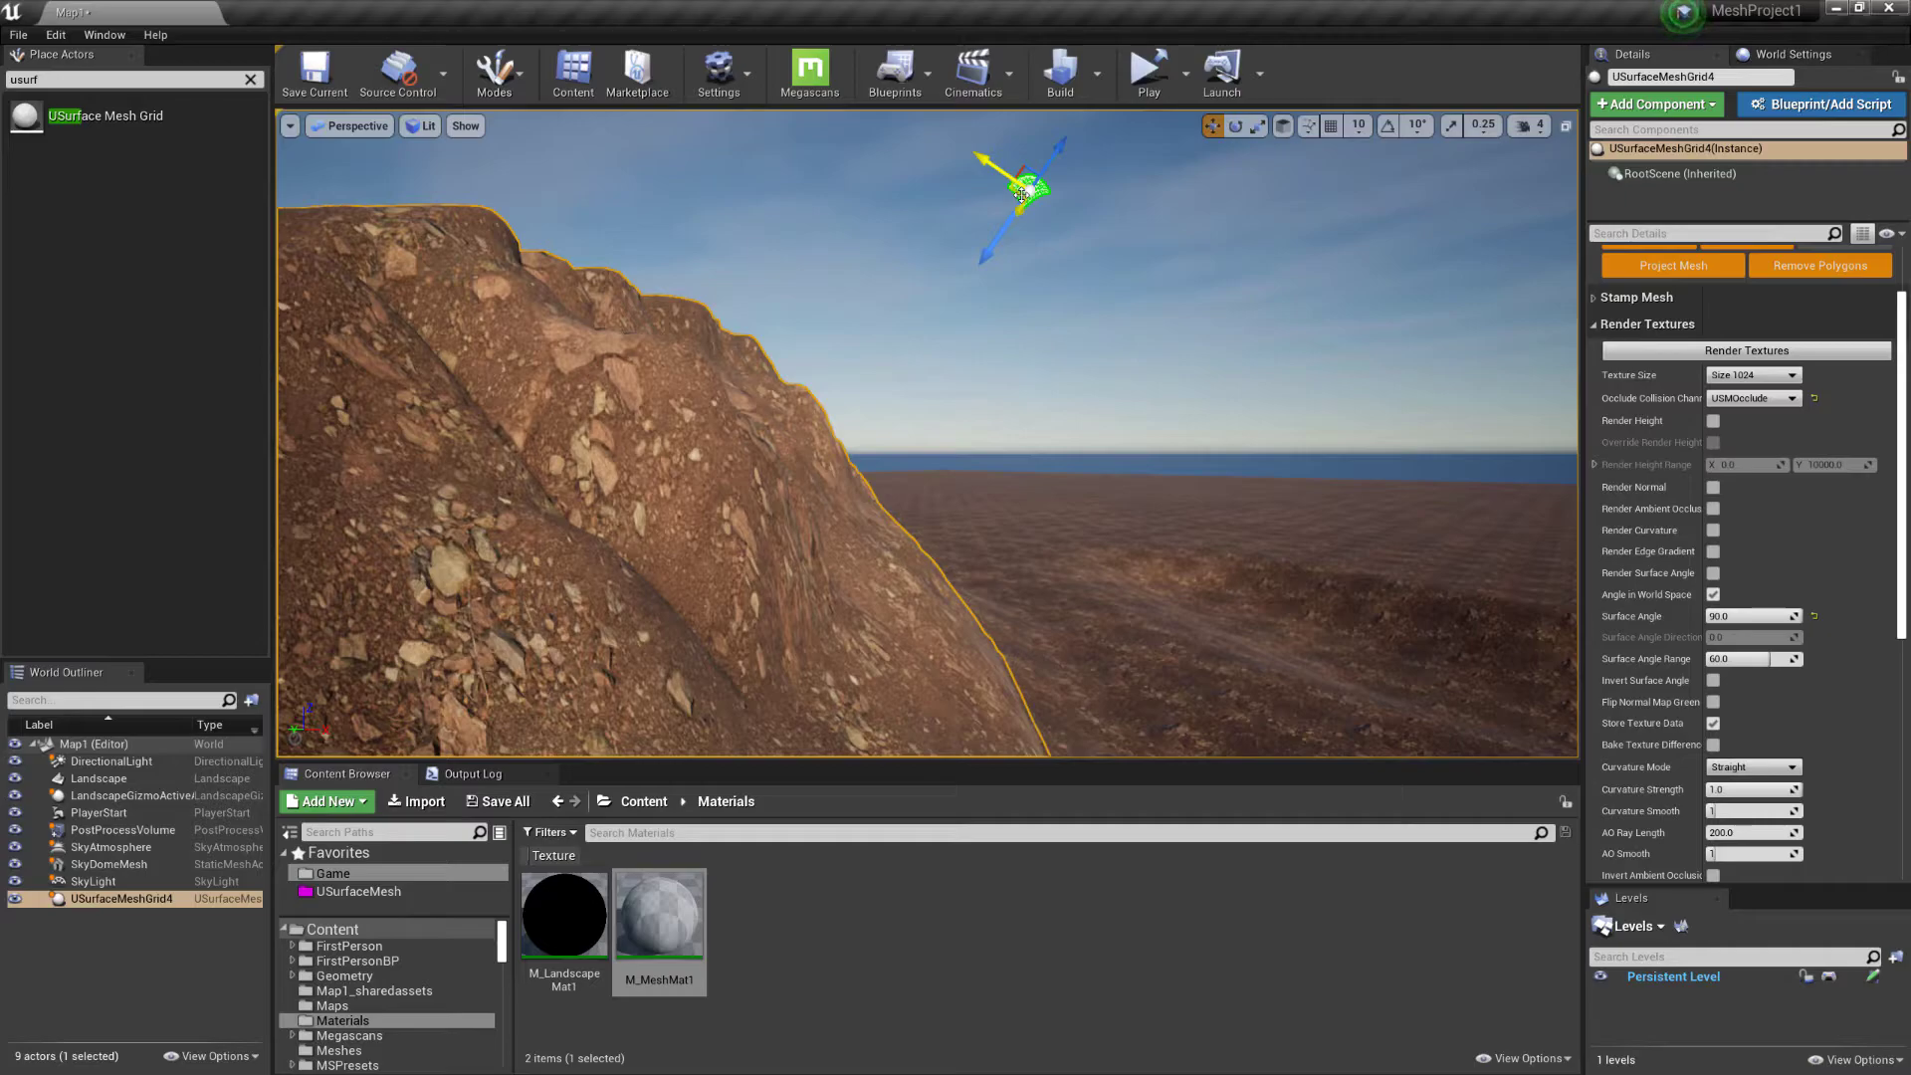
key(s)
right_drag(1026, 427, 1004, 504)
key(e)
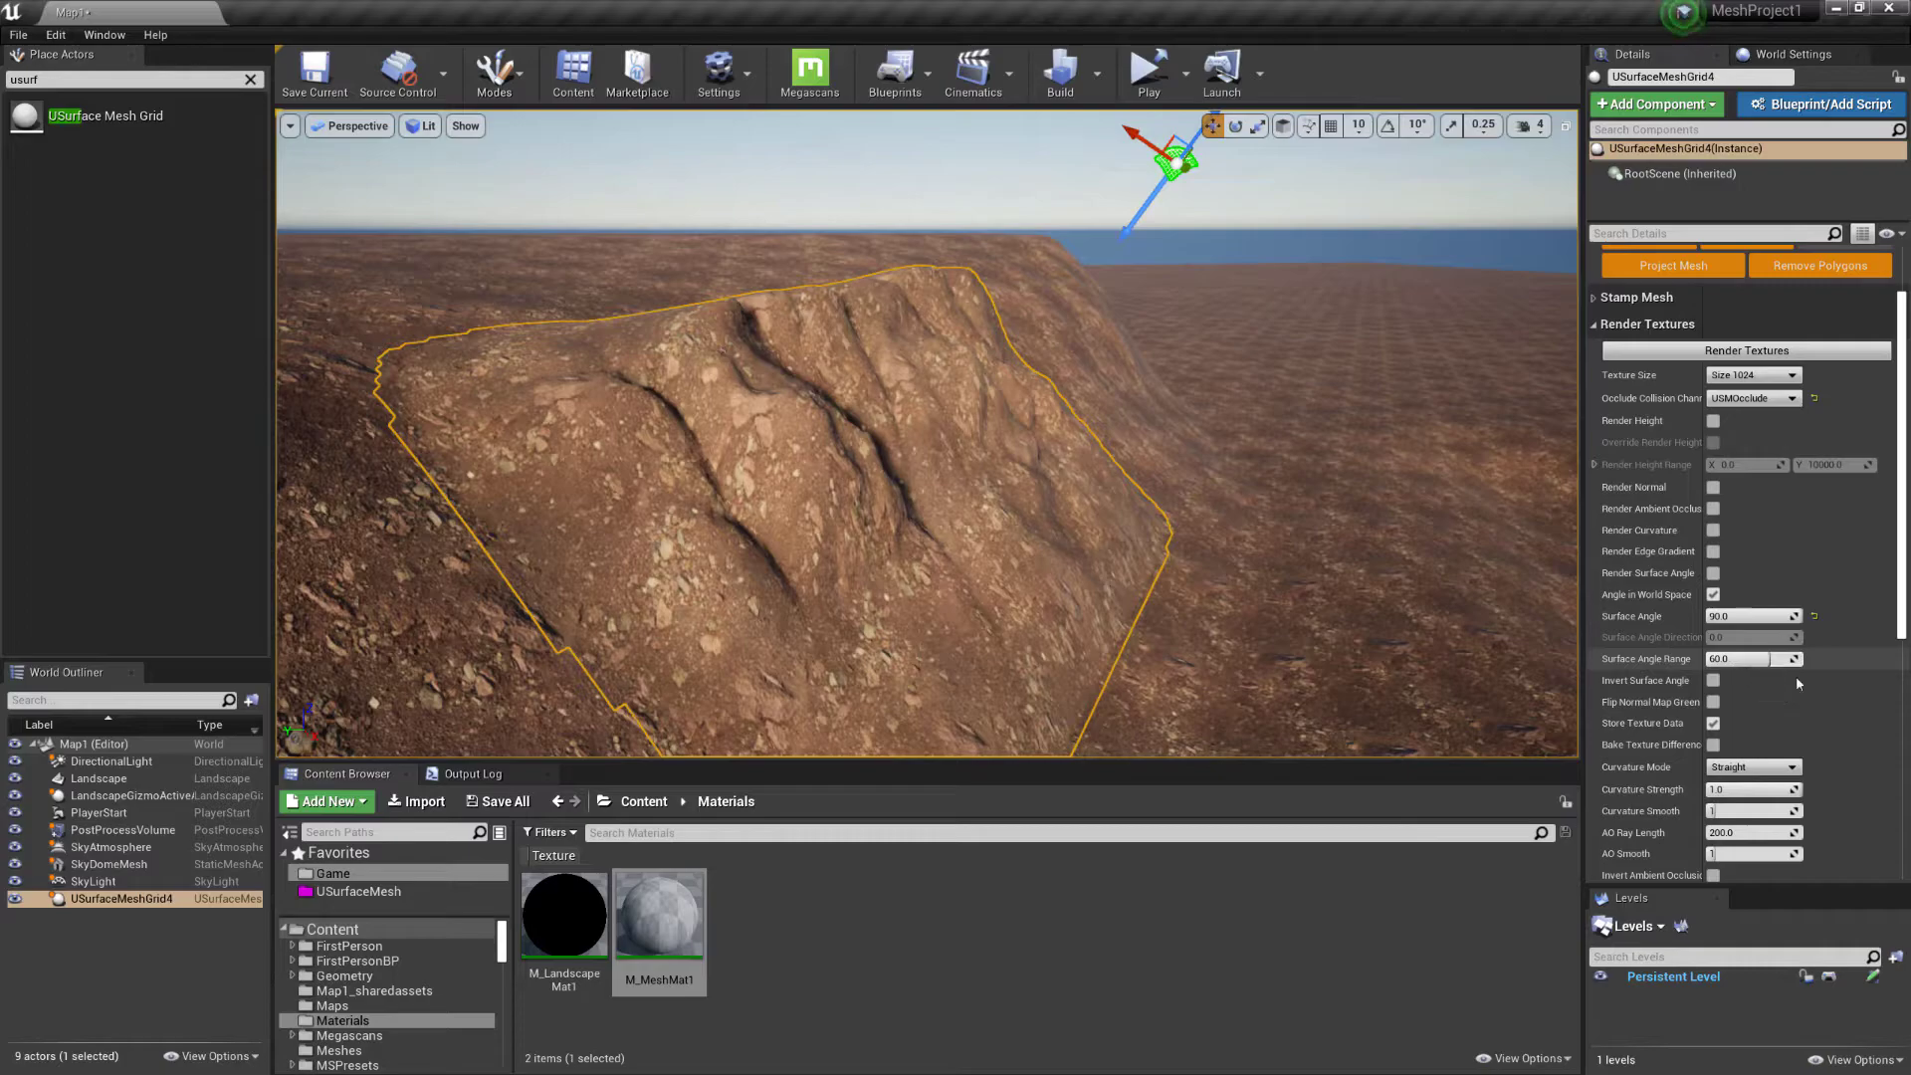
scroll(1764, 675, down, 10)
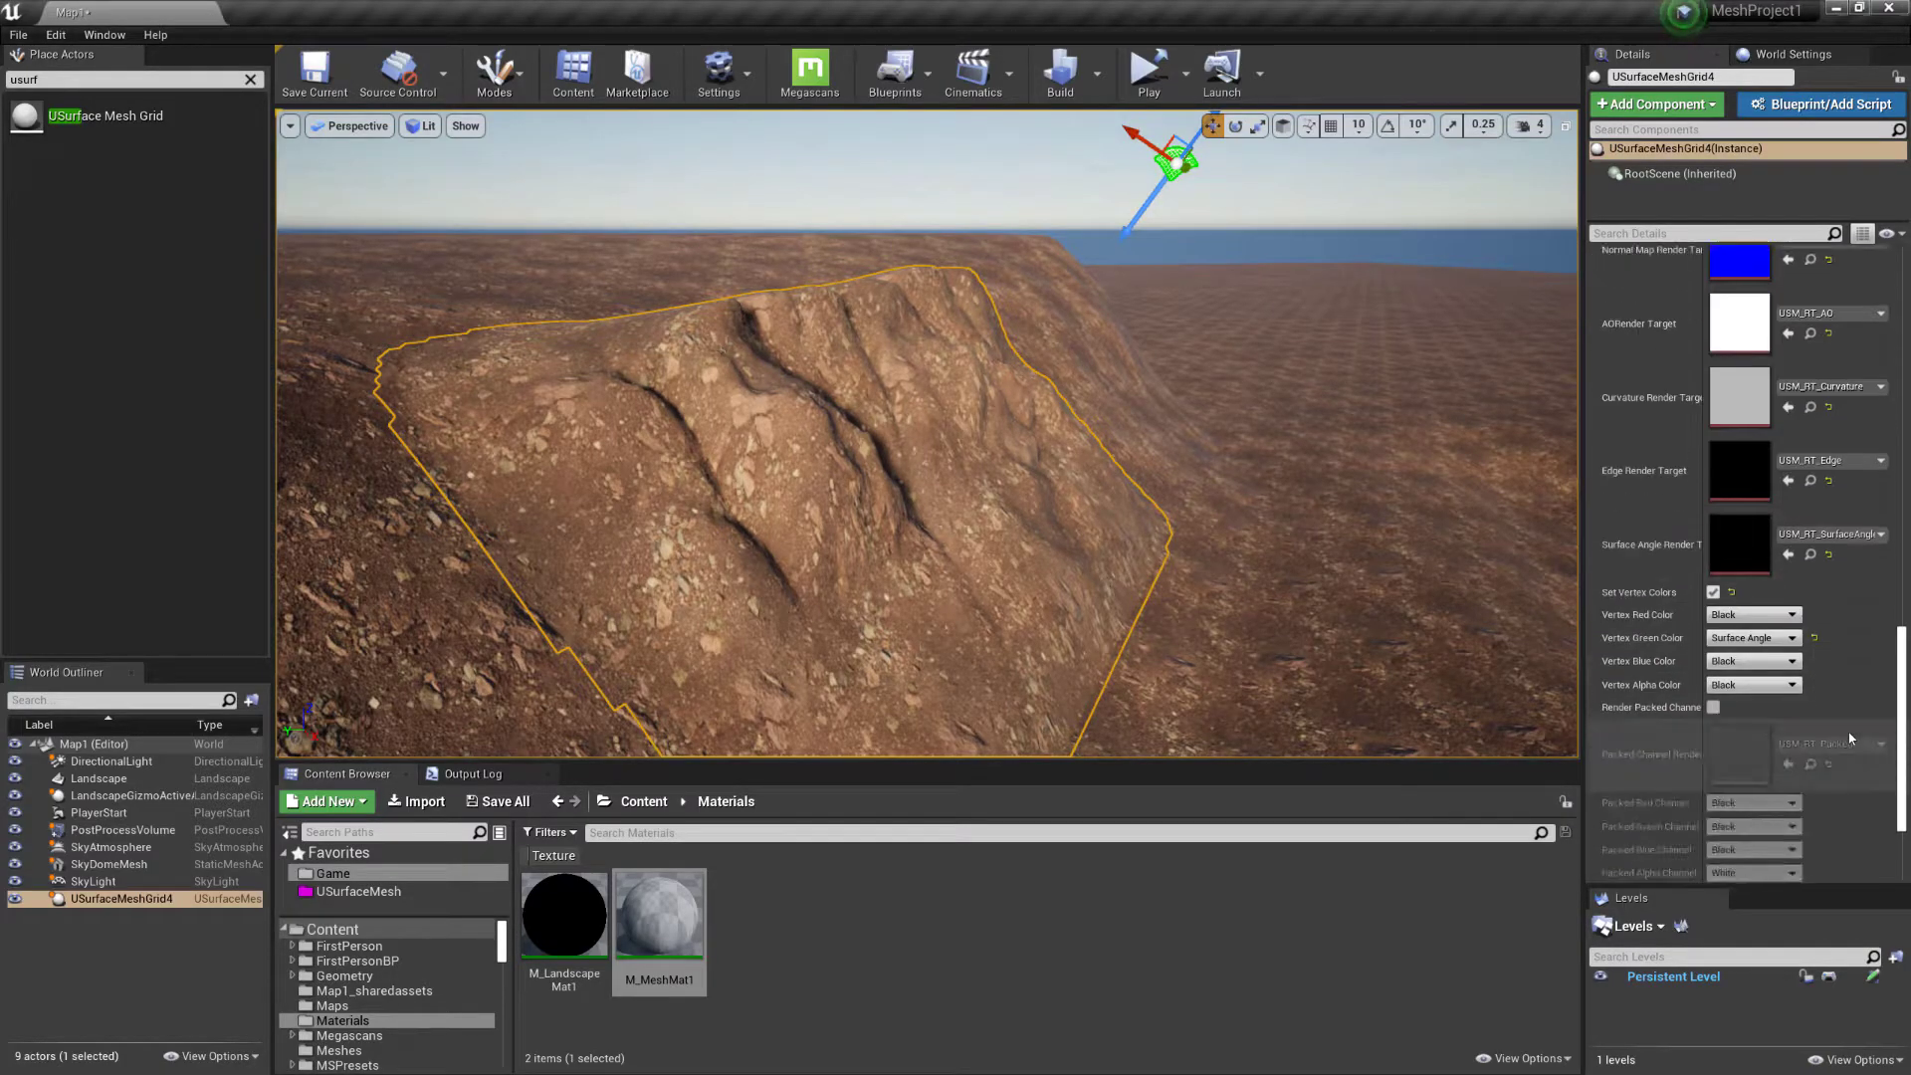
right_drag(930, 461, 876, 476)
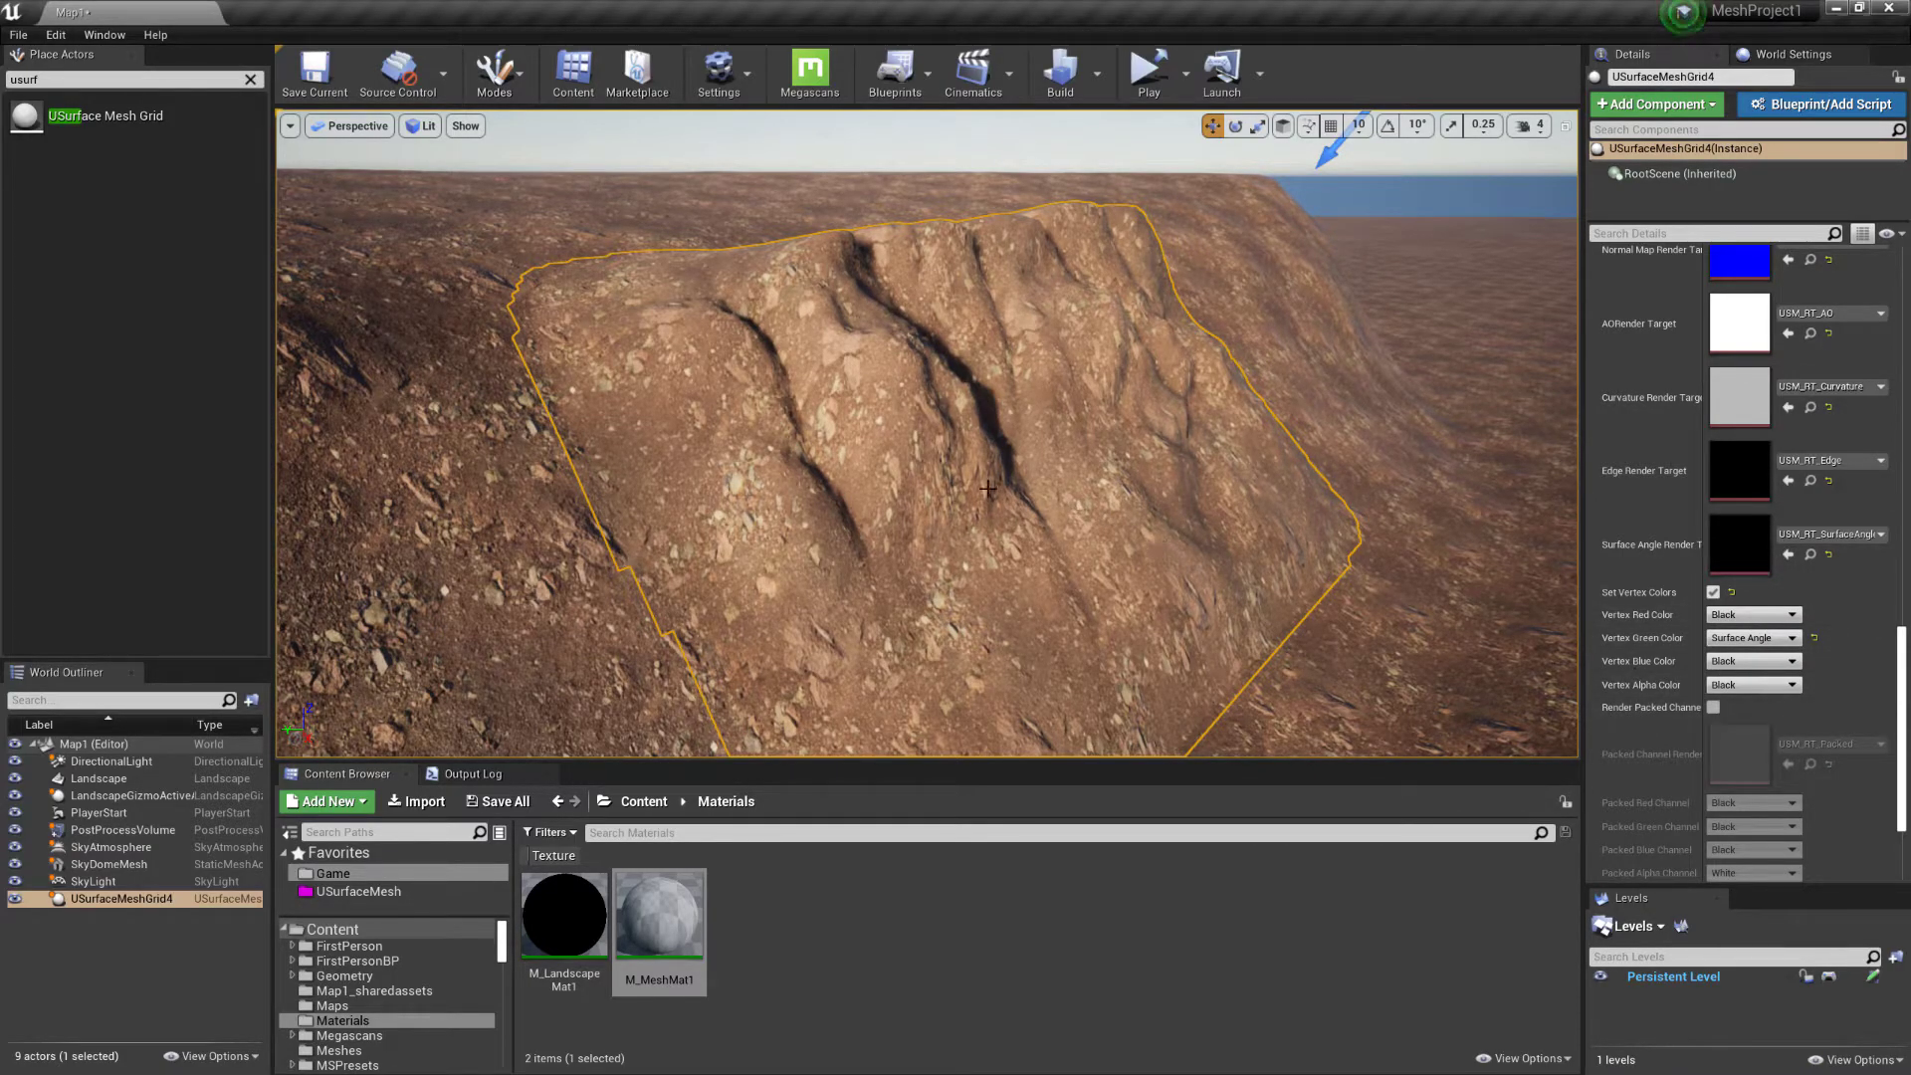
right_drag(654, 430, 458, 394)
key(w)
right_drag(898, 408, 856, 418)
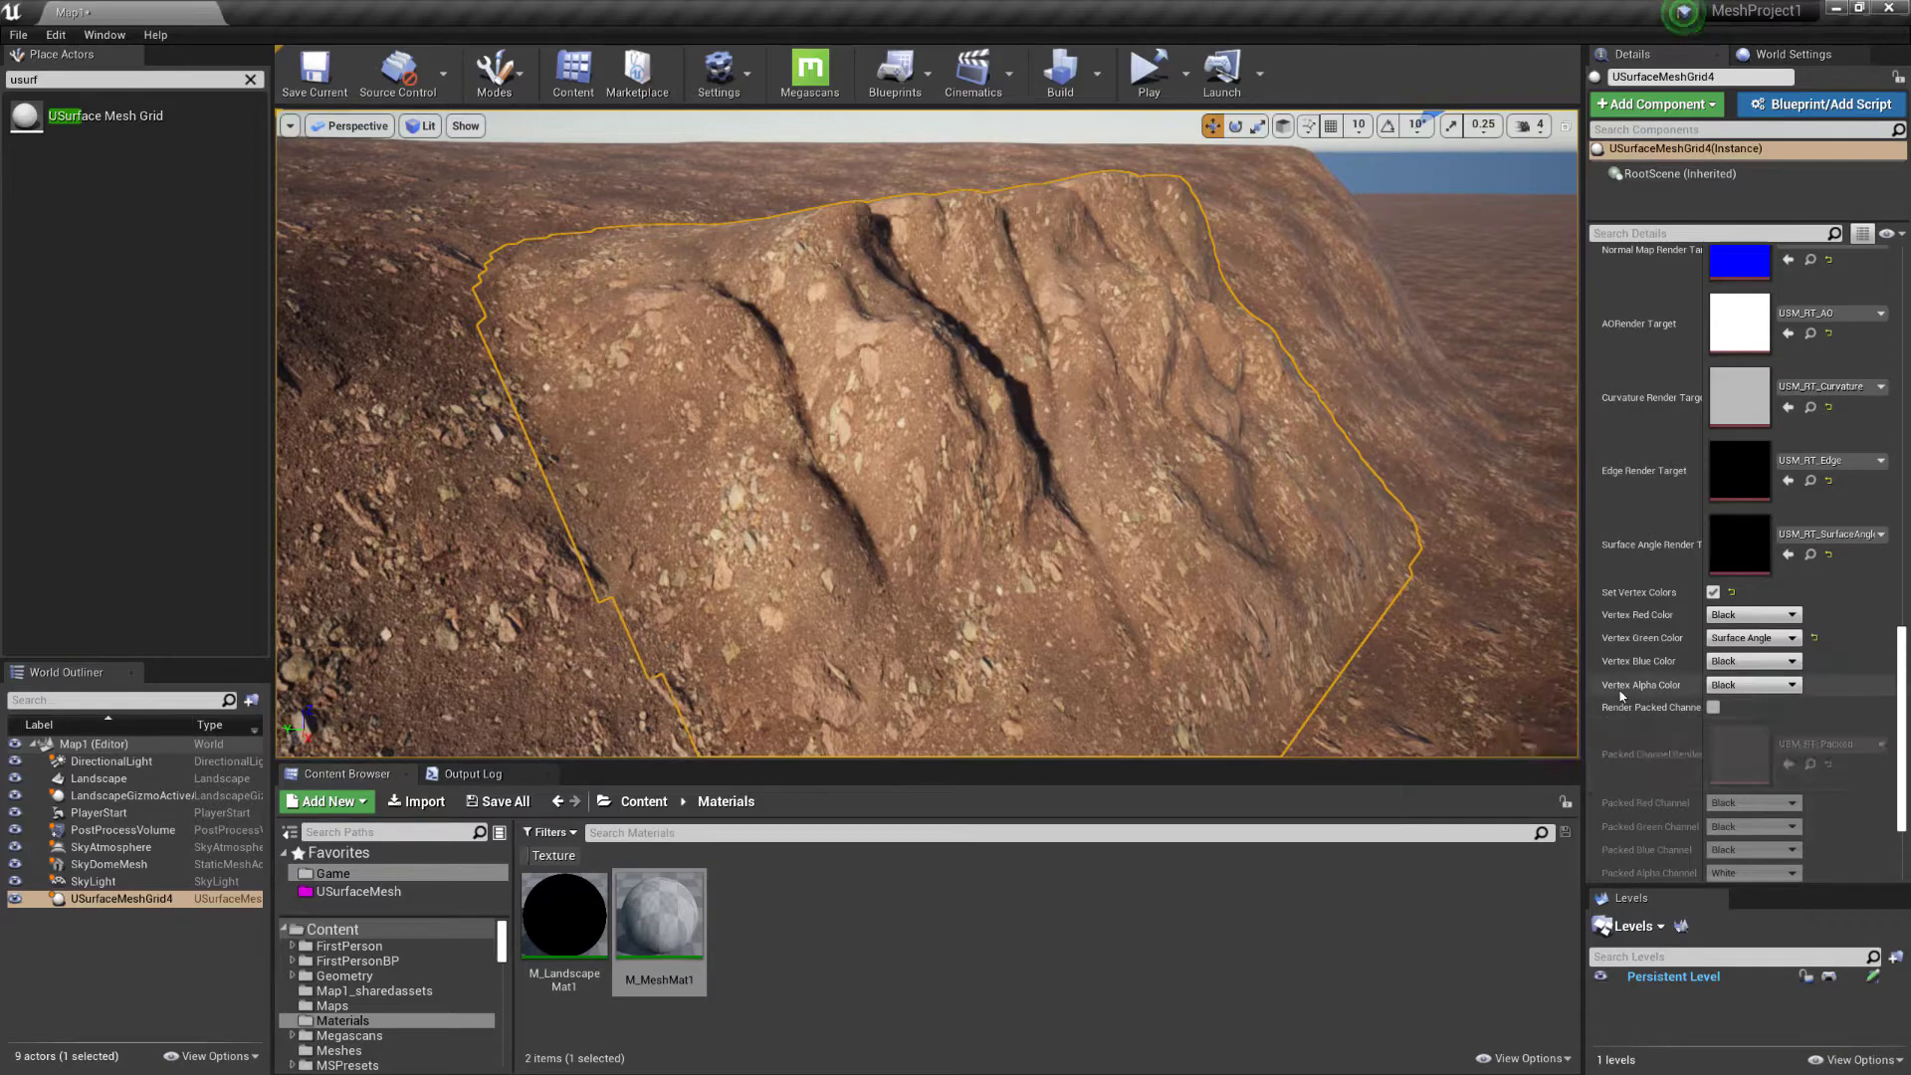
Set the mesh grid's Vertex Alpha Color to Edge Distance
click(1717, 685)
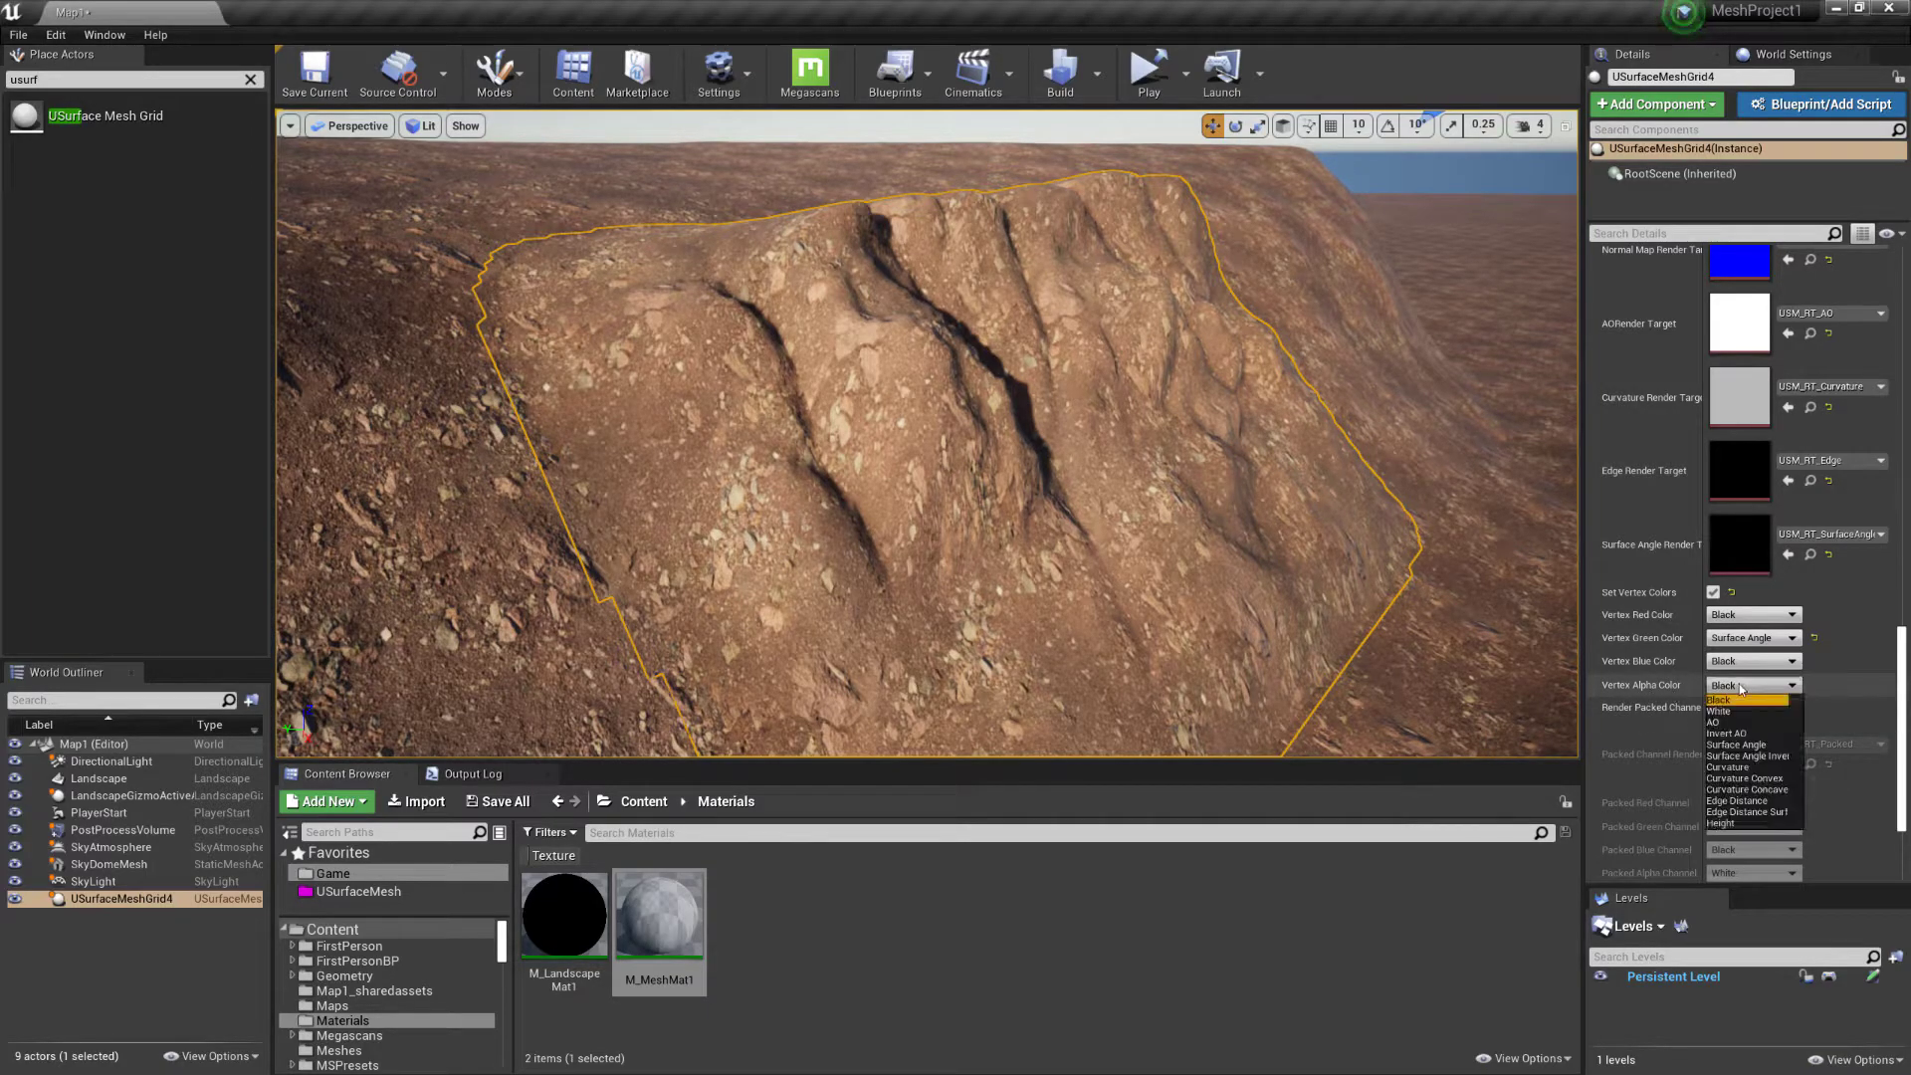
click(1744, 802)
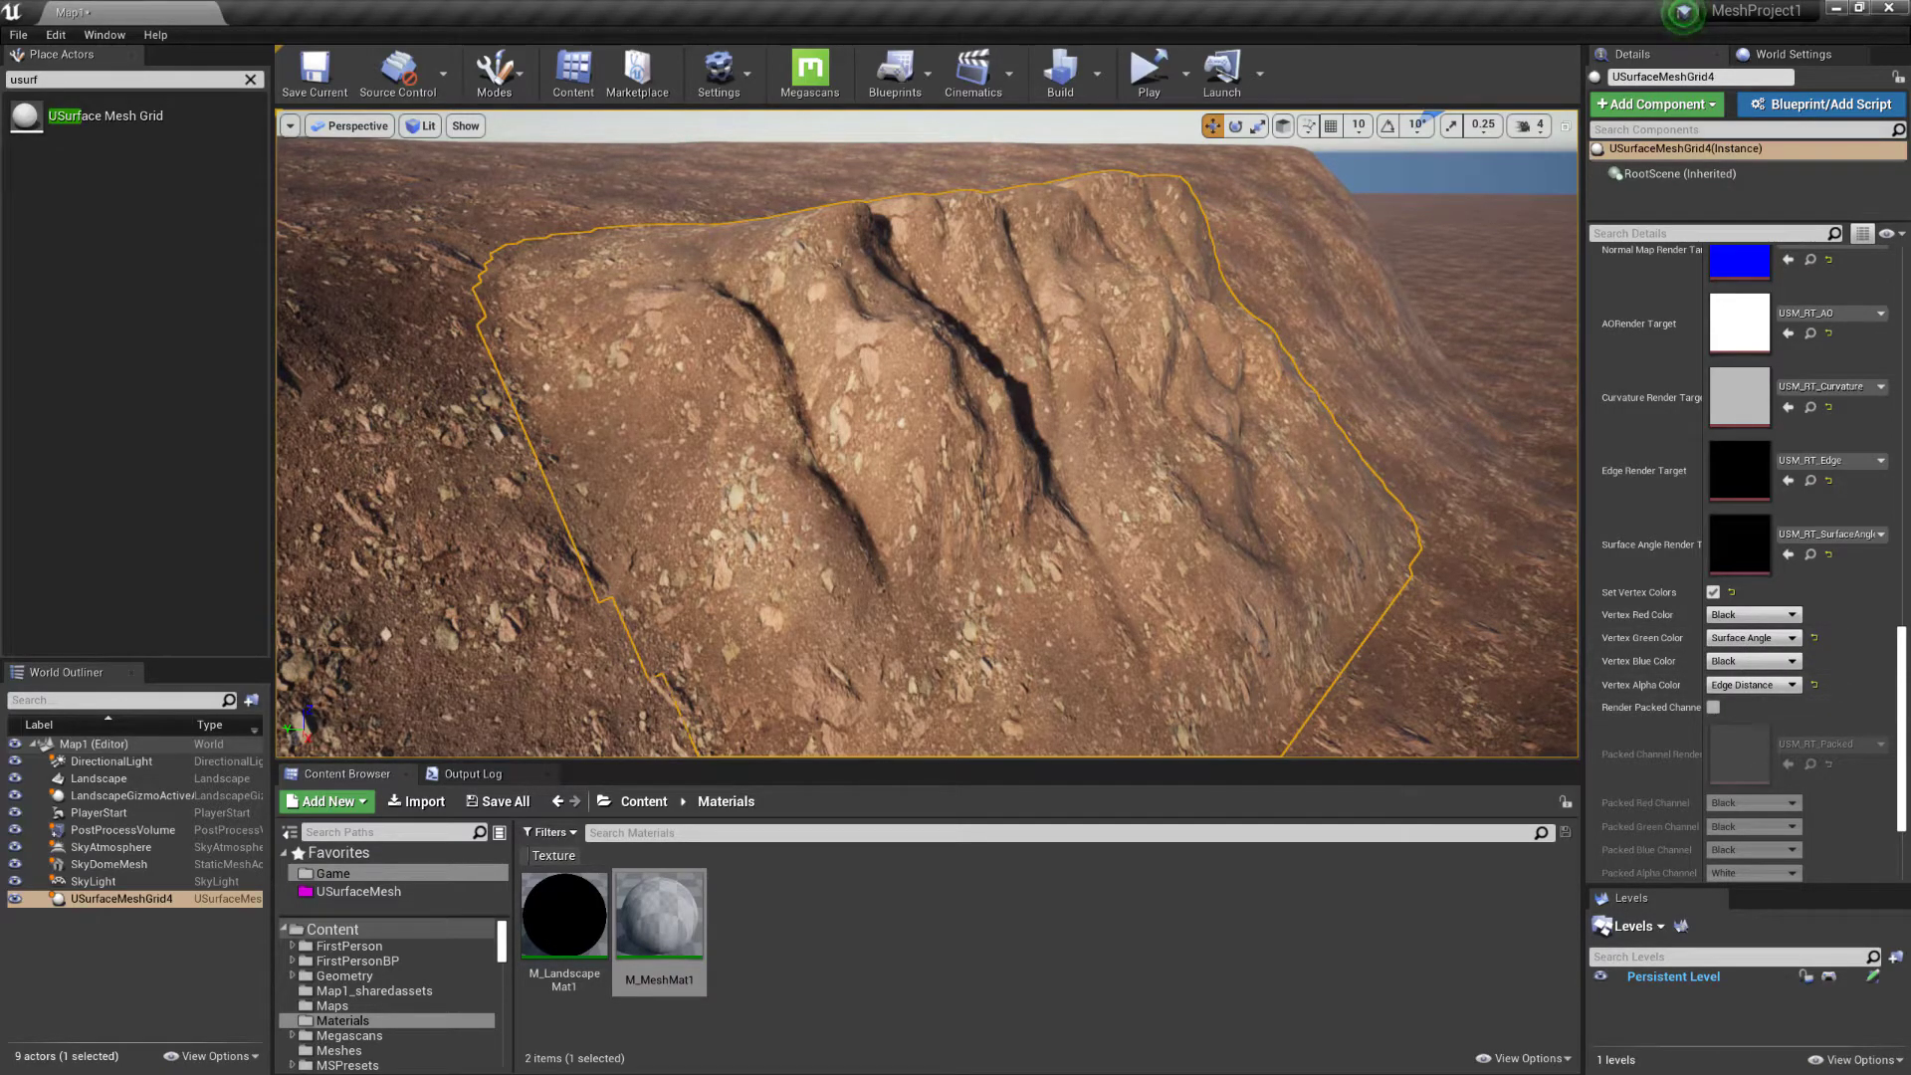
drag(1905, 700, 1890, 340)
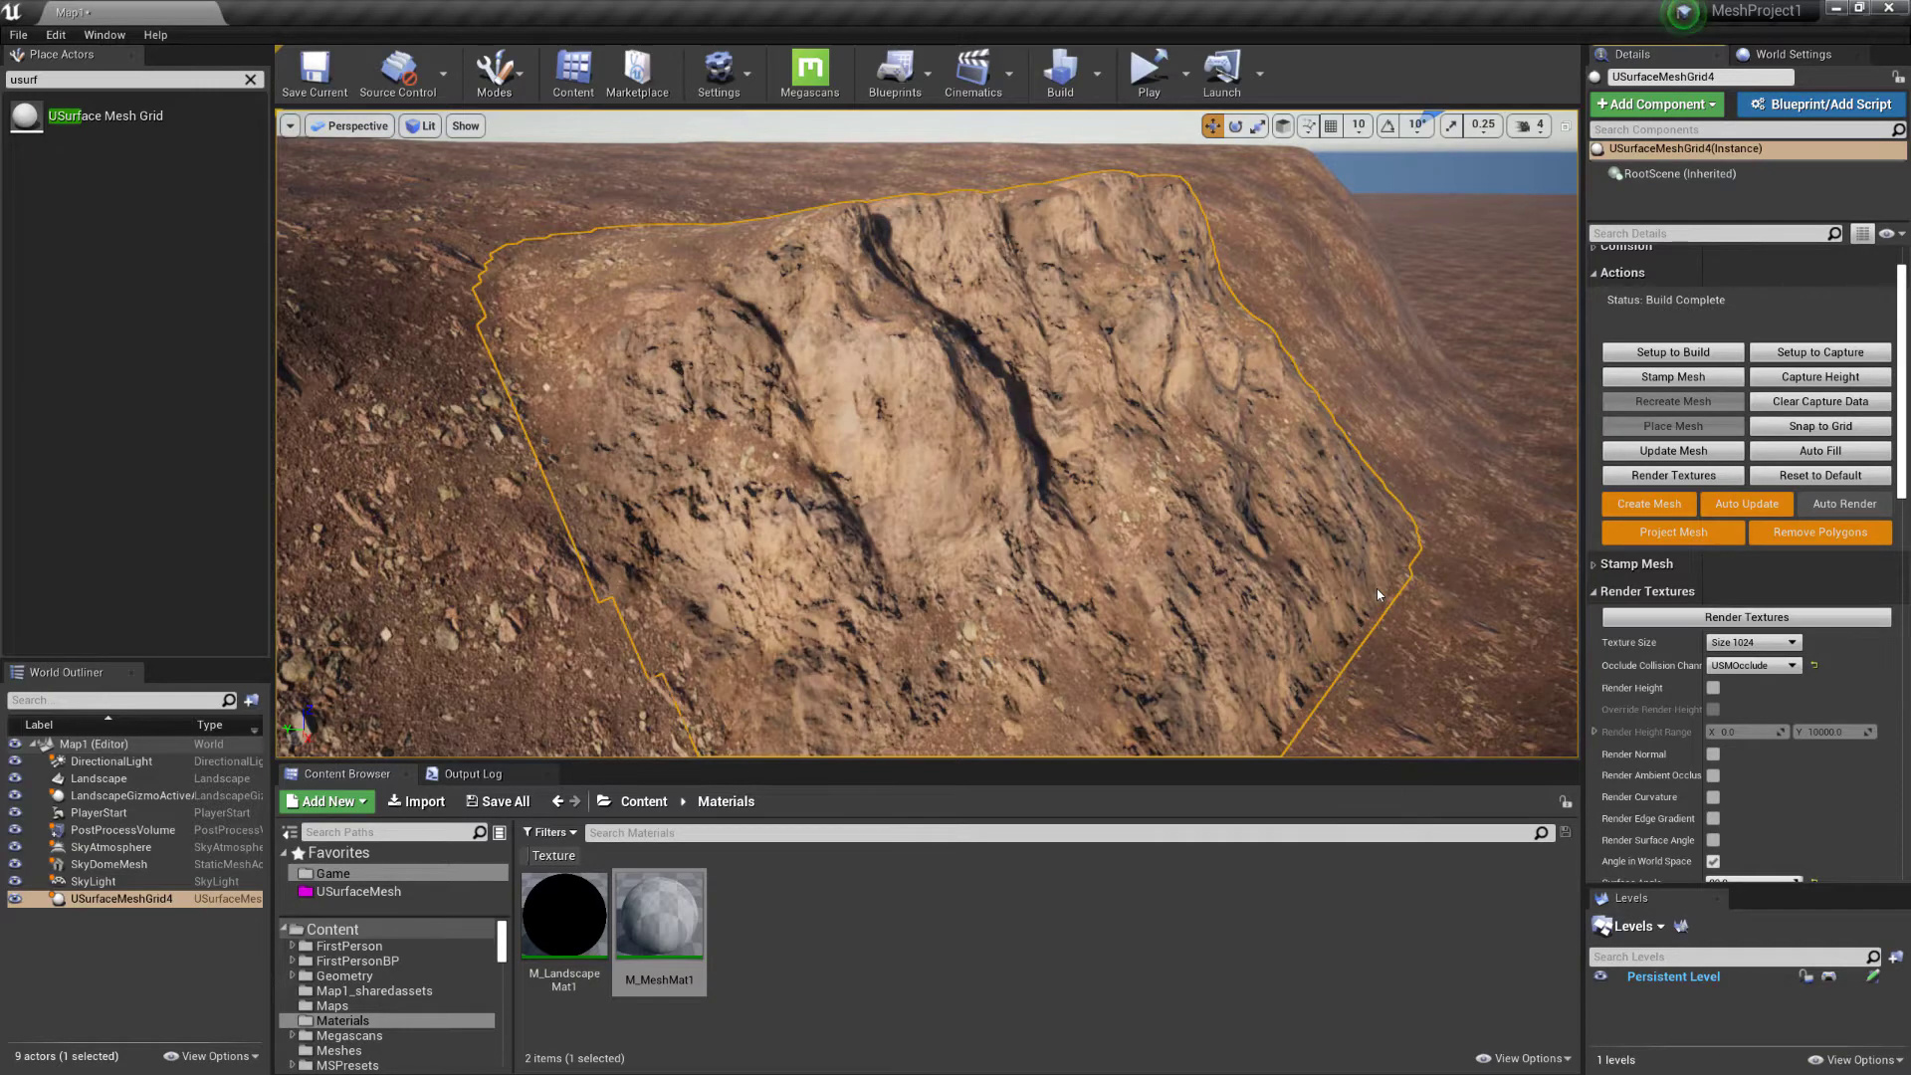
Examine the mesh grid's material layers and its blending with the surrounding landscape from several viewpoints
key(w)
right_drag(1054, 438, 945, 448)
key(d)
key(a)
key(w)
key(s)
key(s)
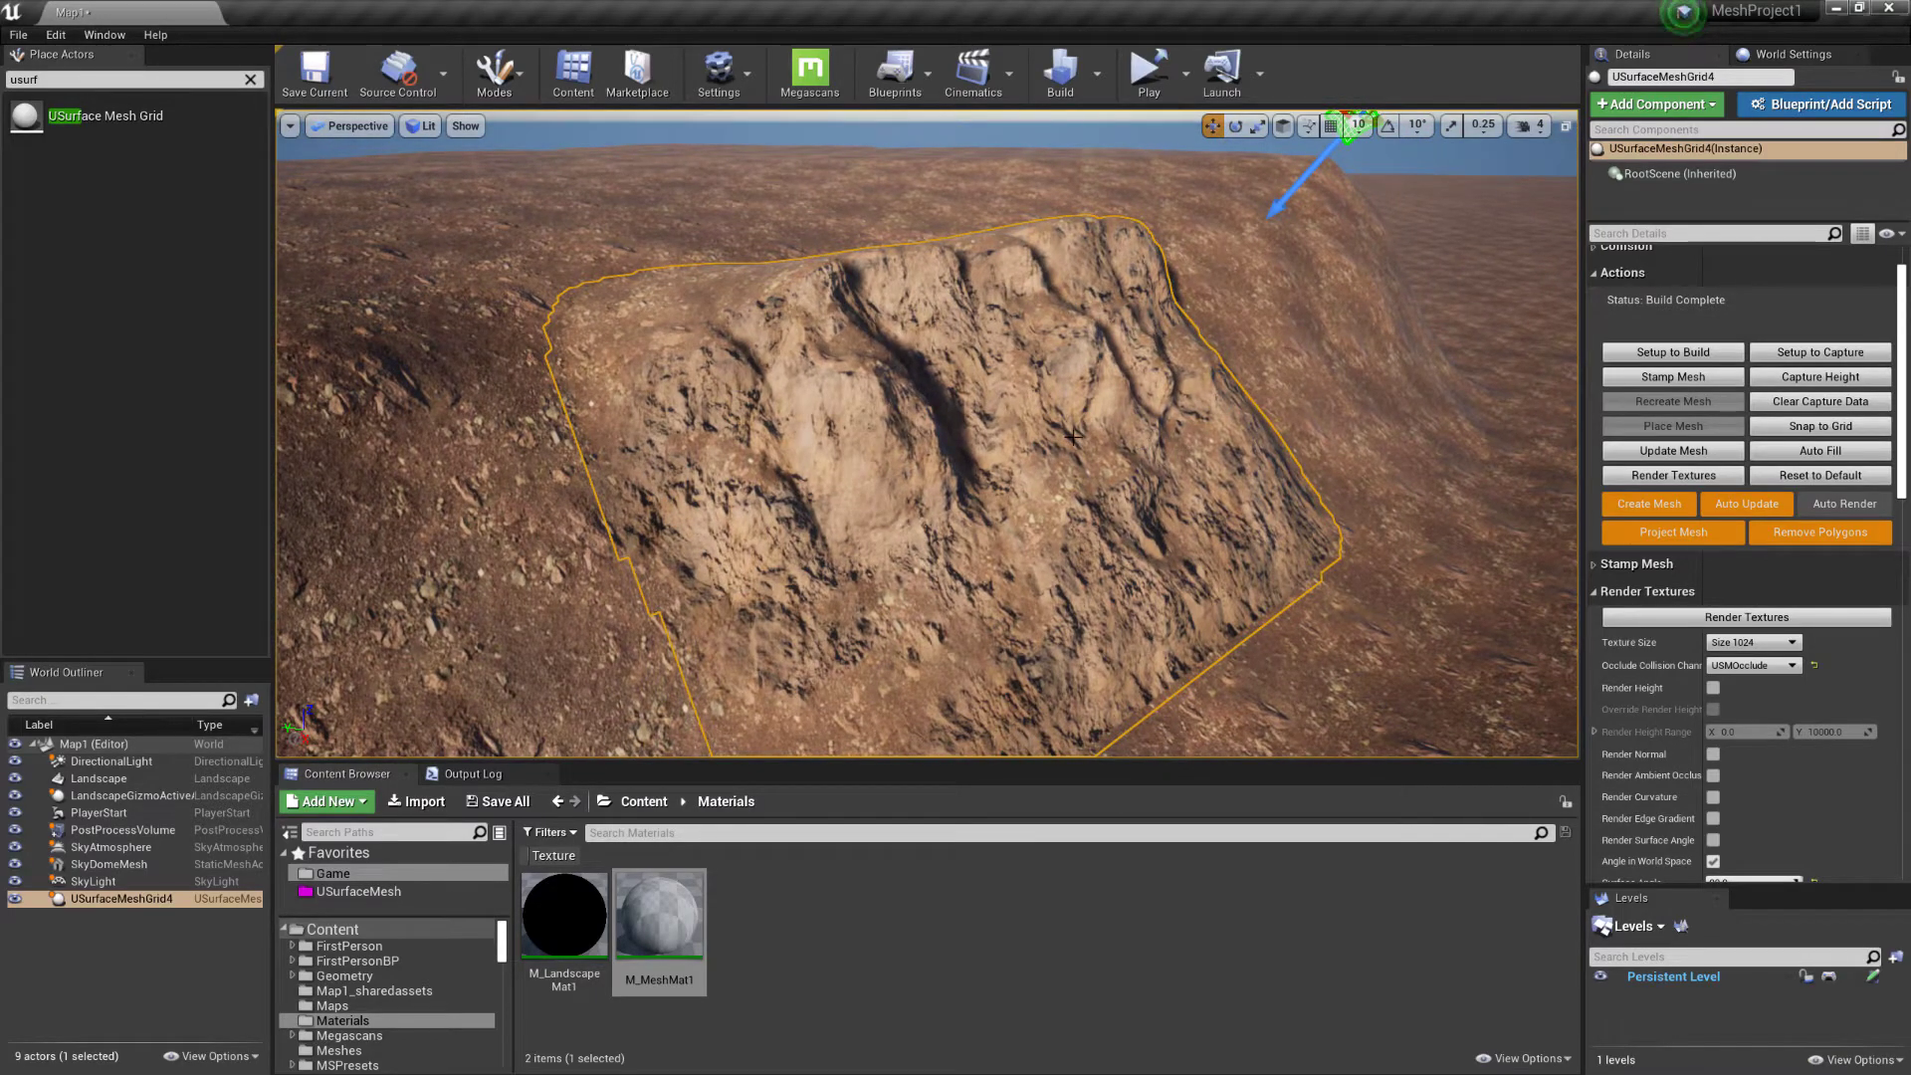
right_drag(1165, 466, 1204, 454)
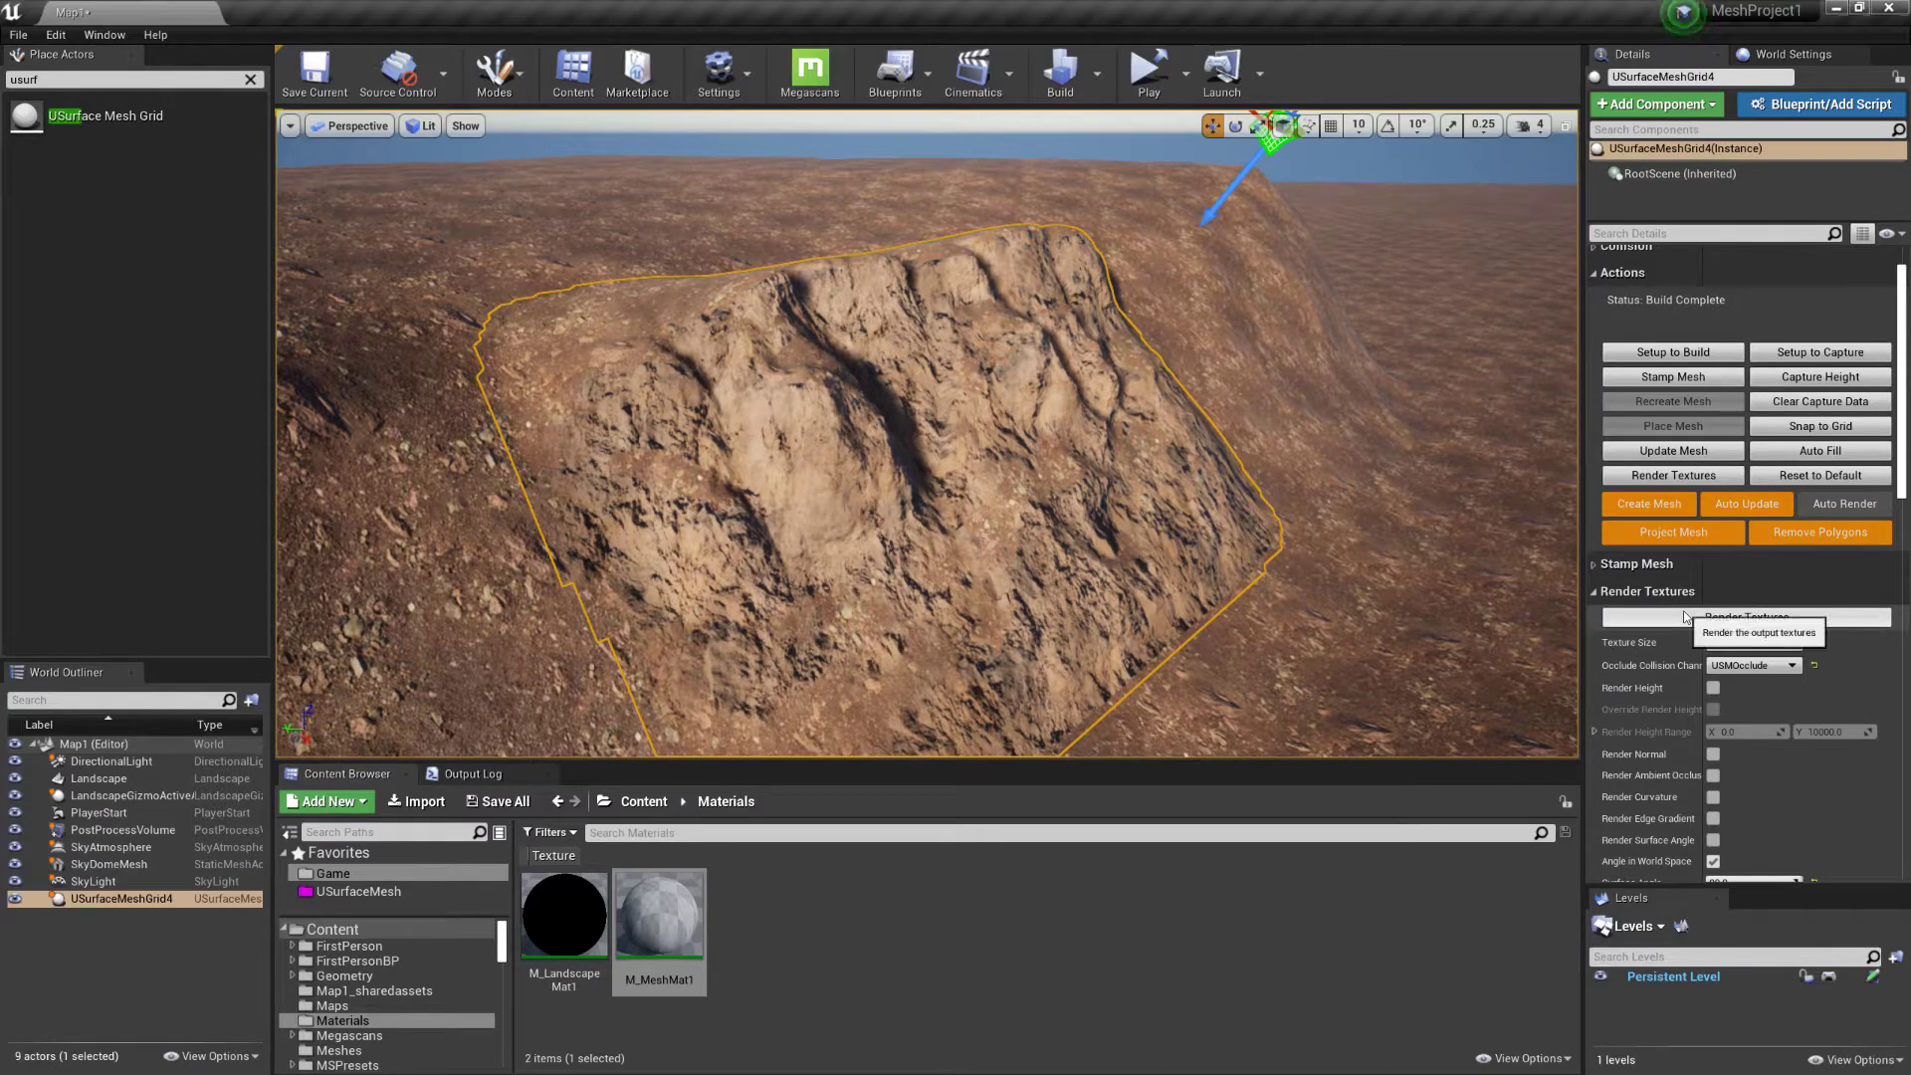
Set the mesh grid's Stamp Mesh LOD Group to Deco and its Mesh Path to /Game/Meshes
click(1596, 594)
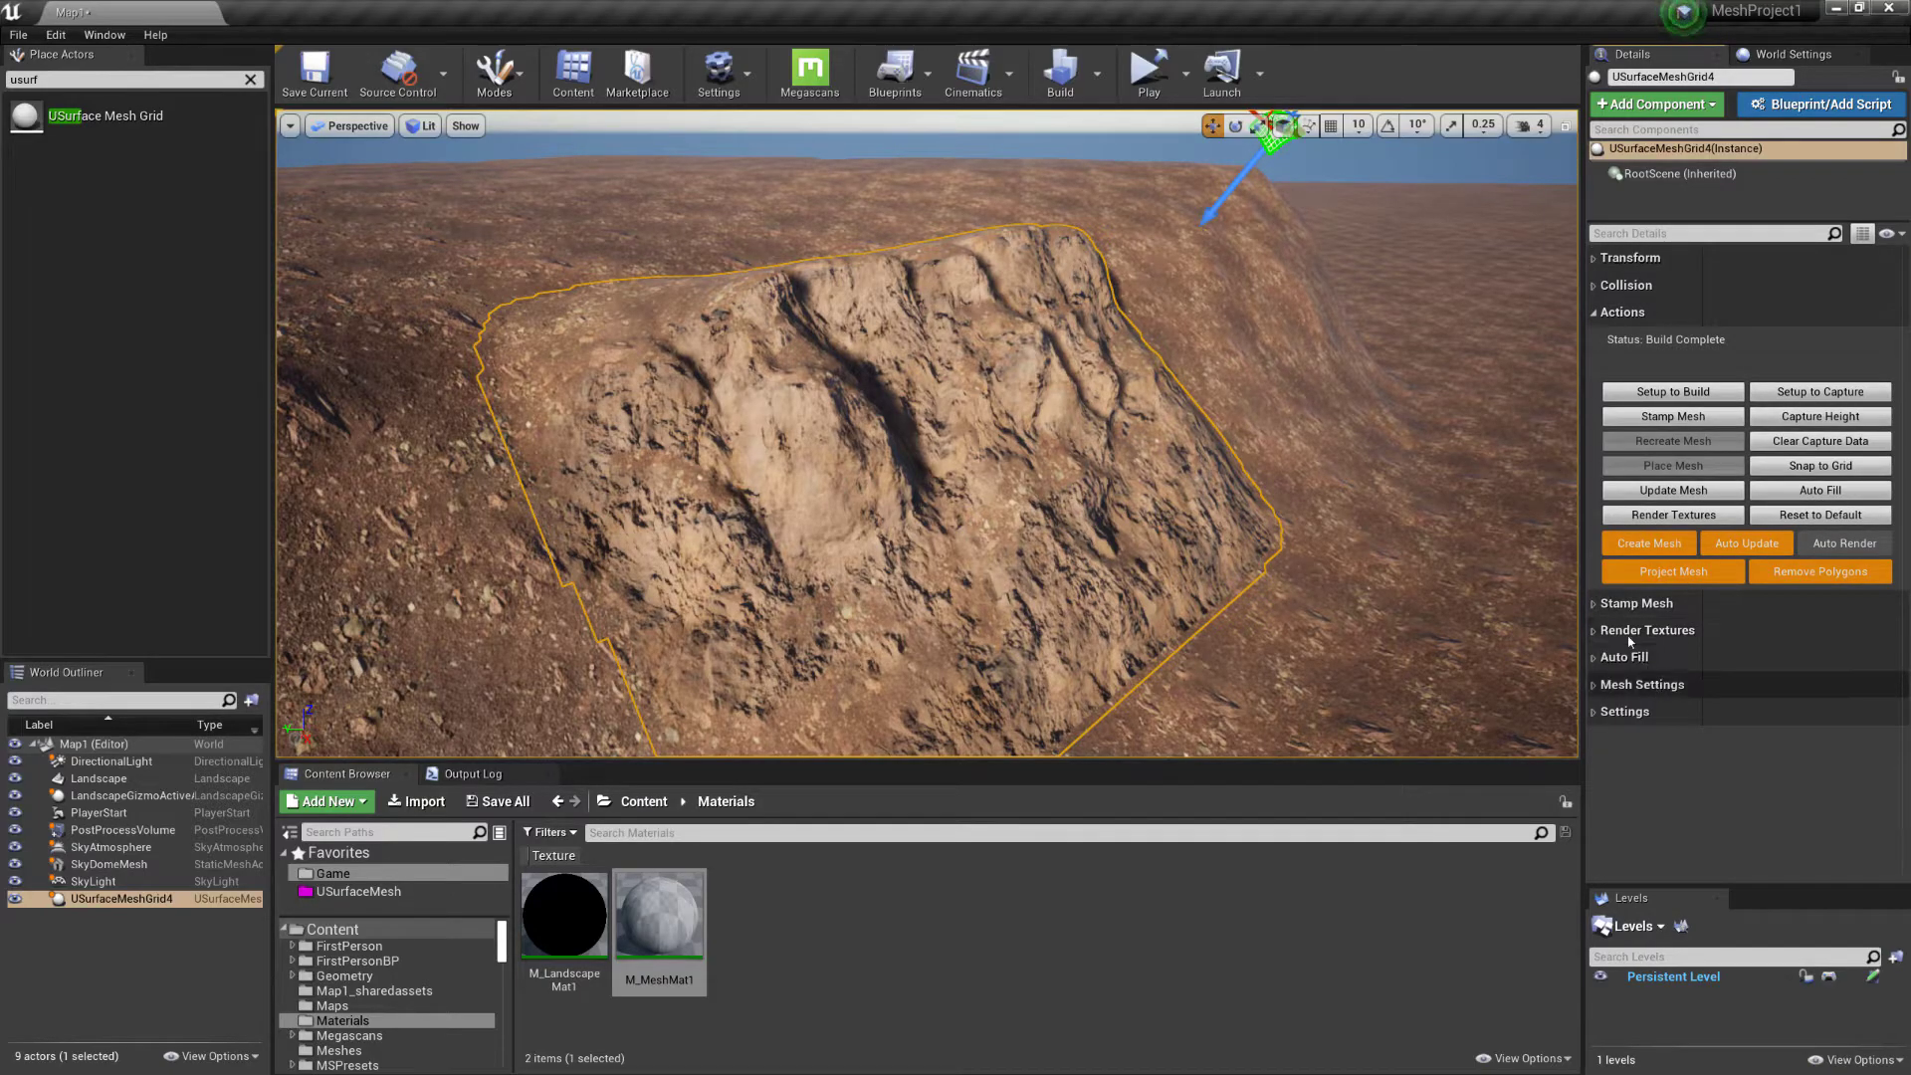
click(1596, 604)
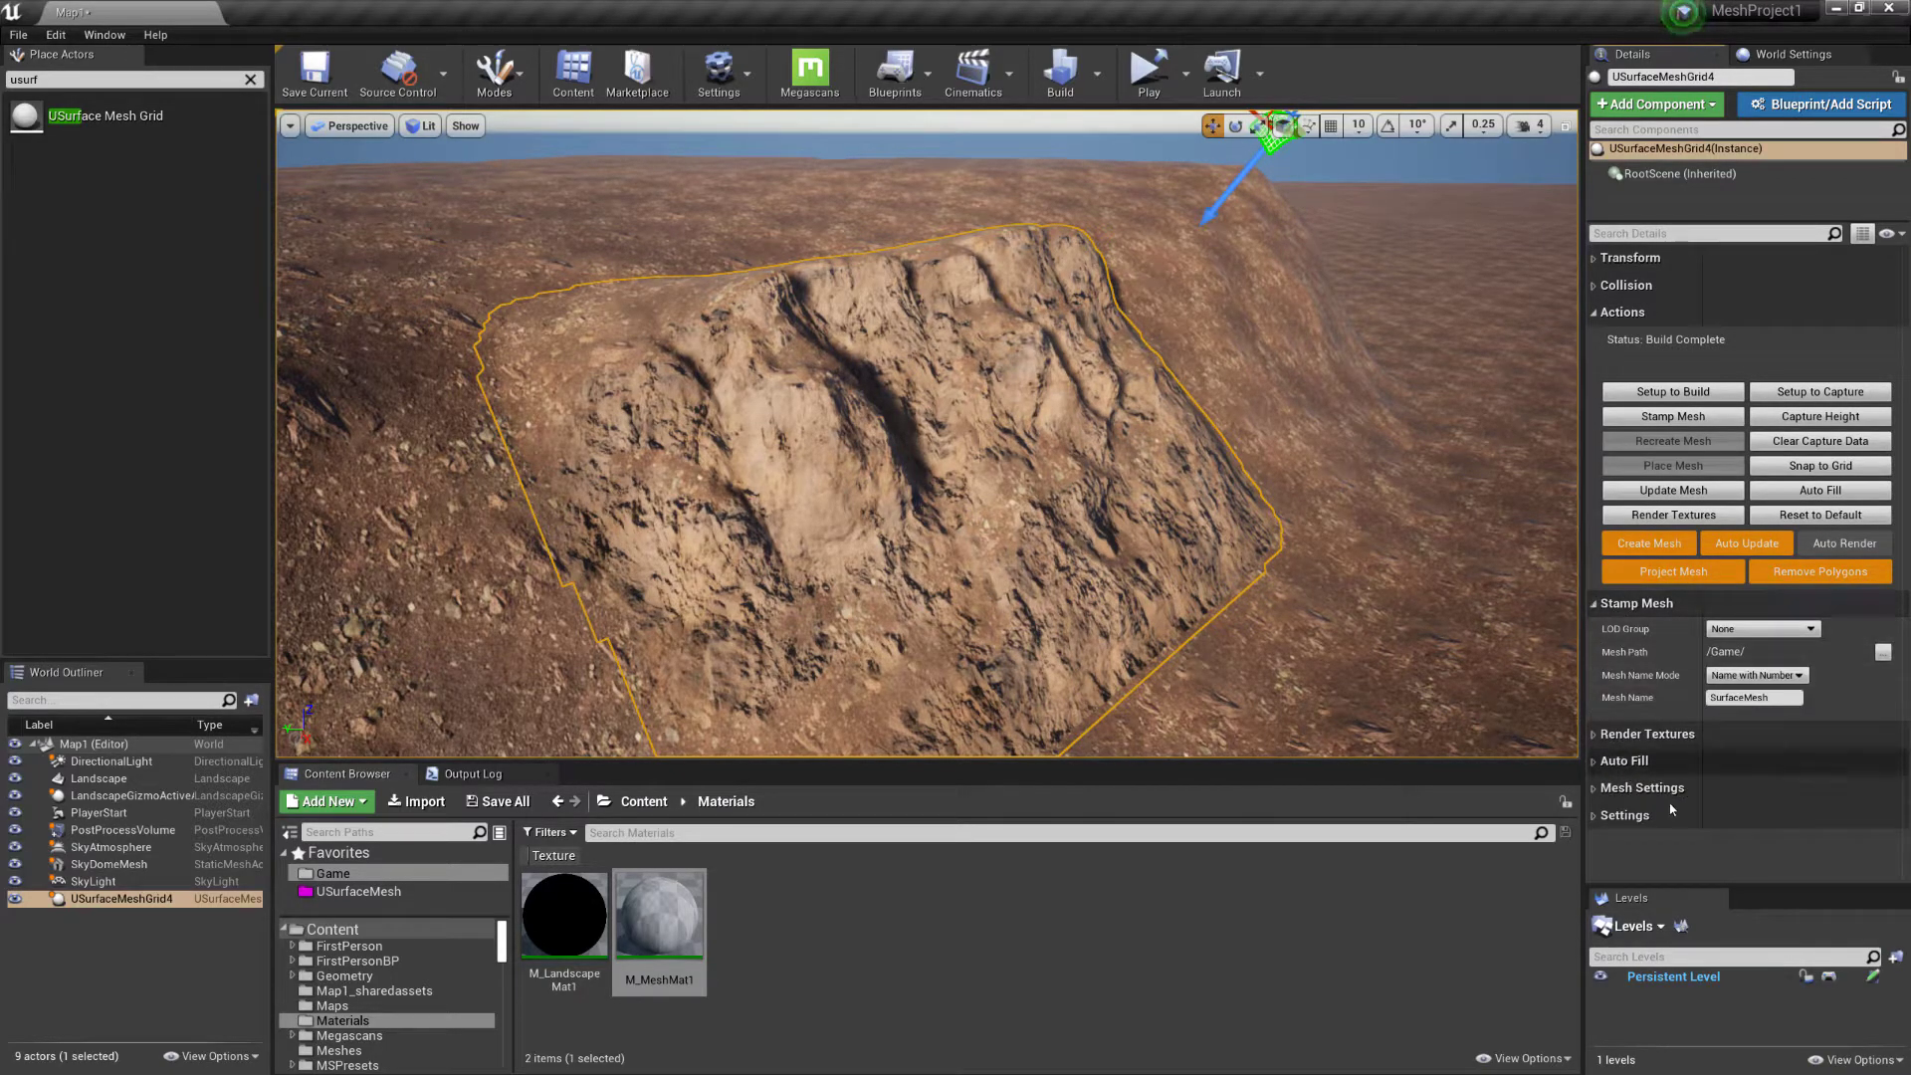
click(1735, 630)
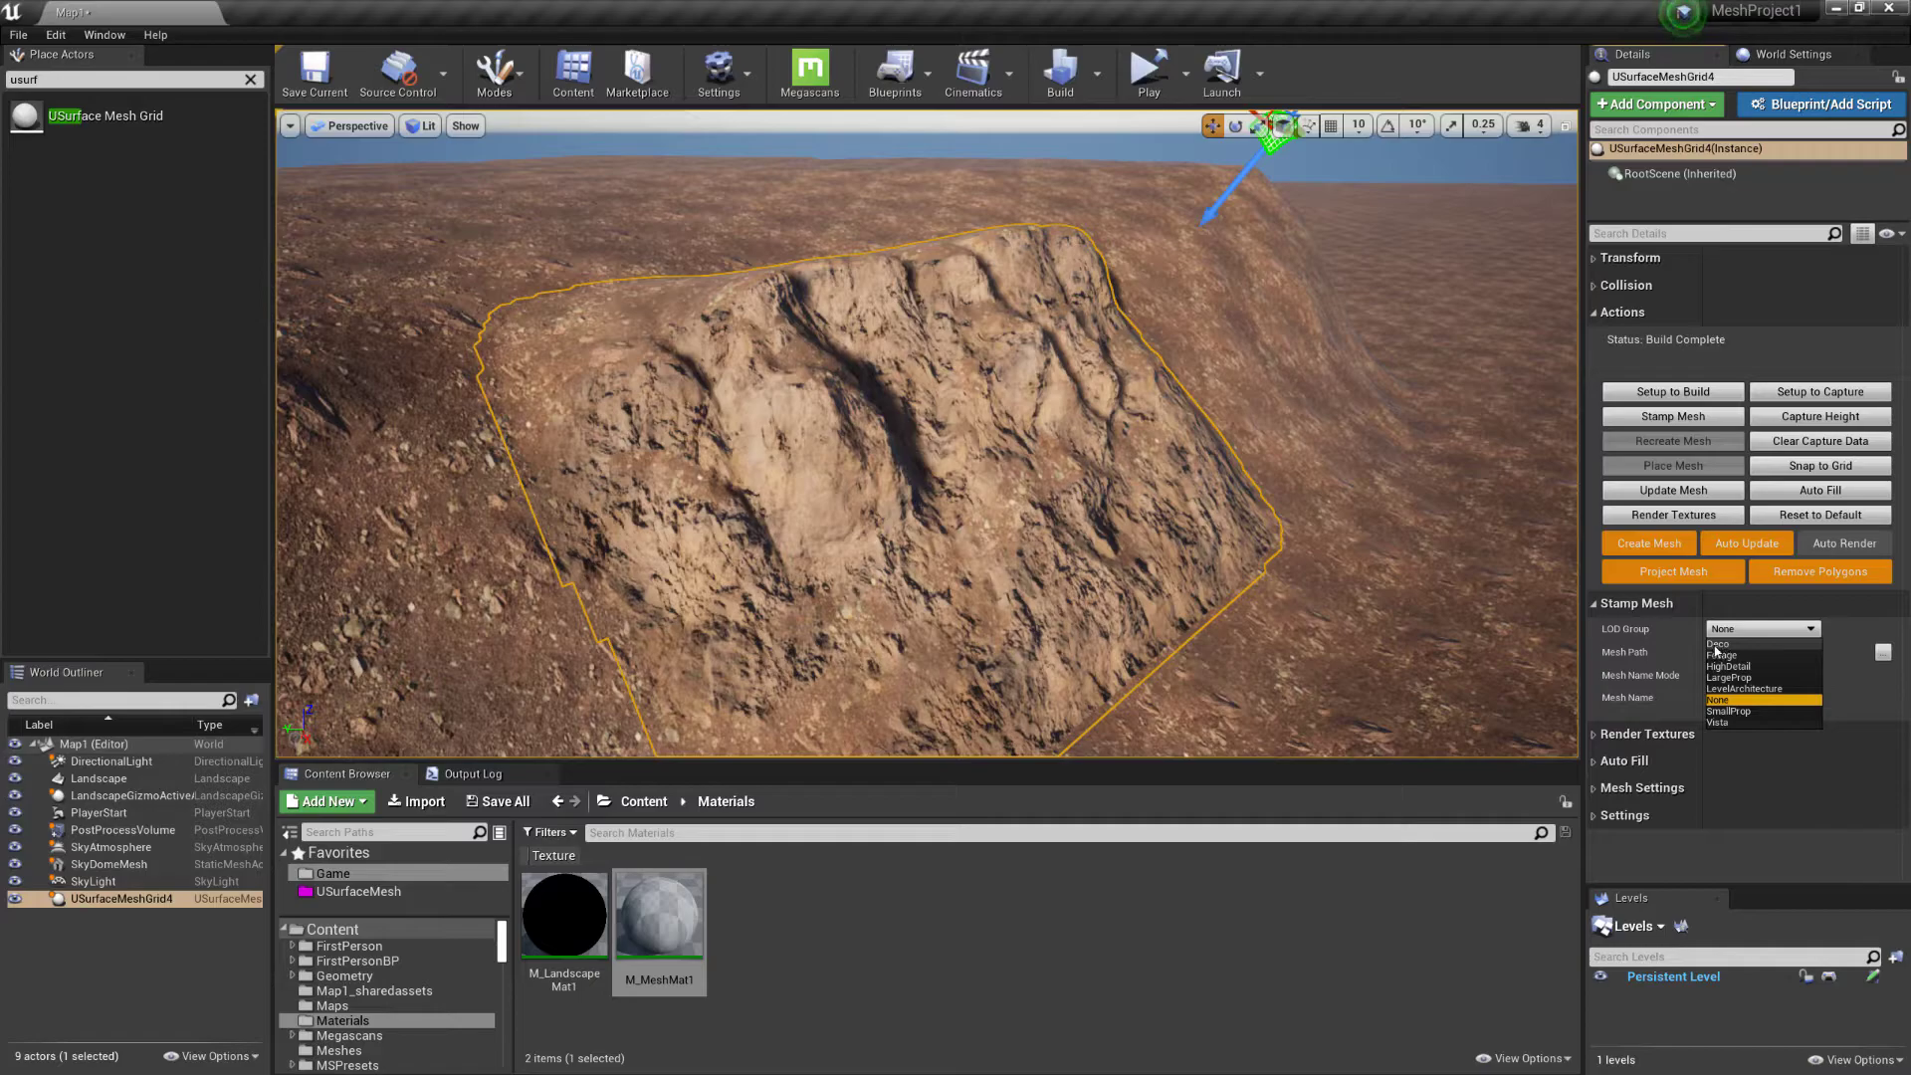
click(1721, 645)
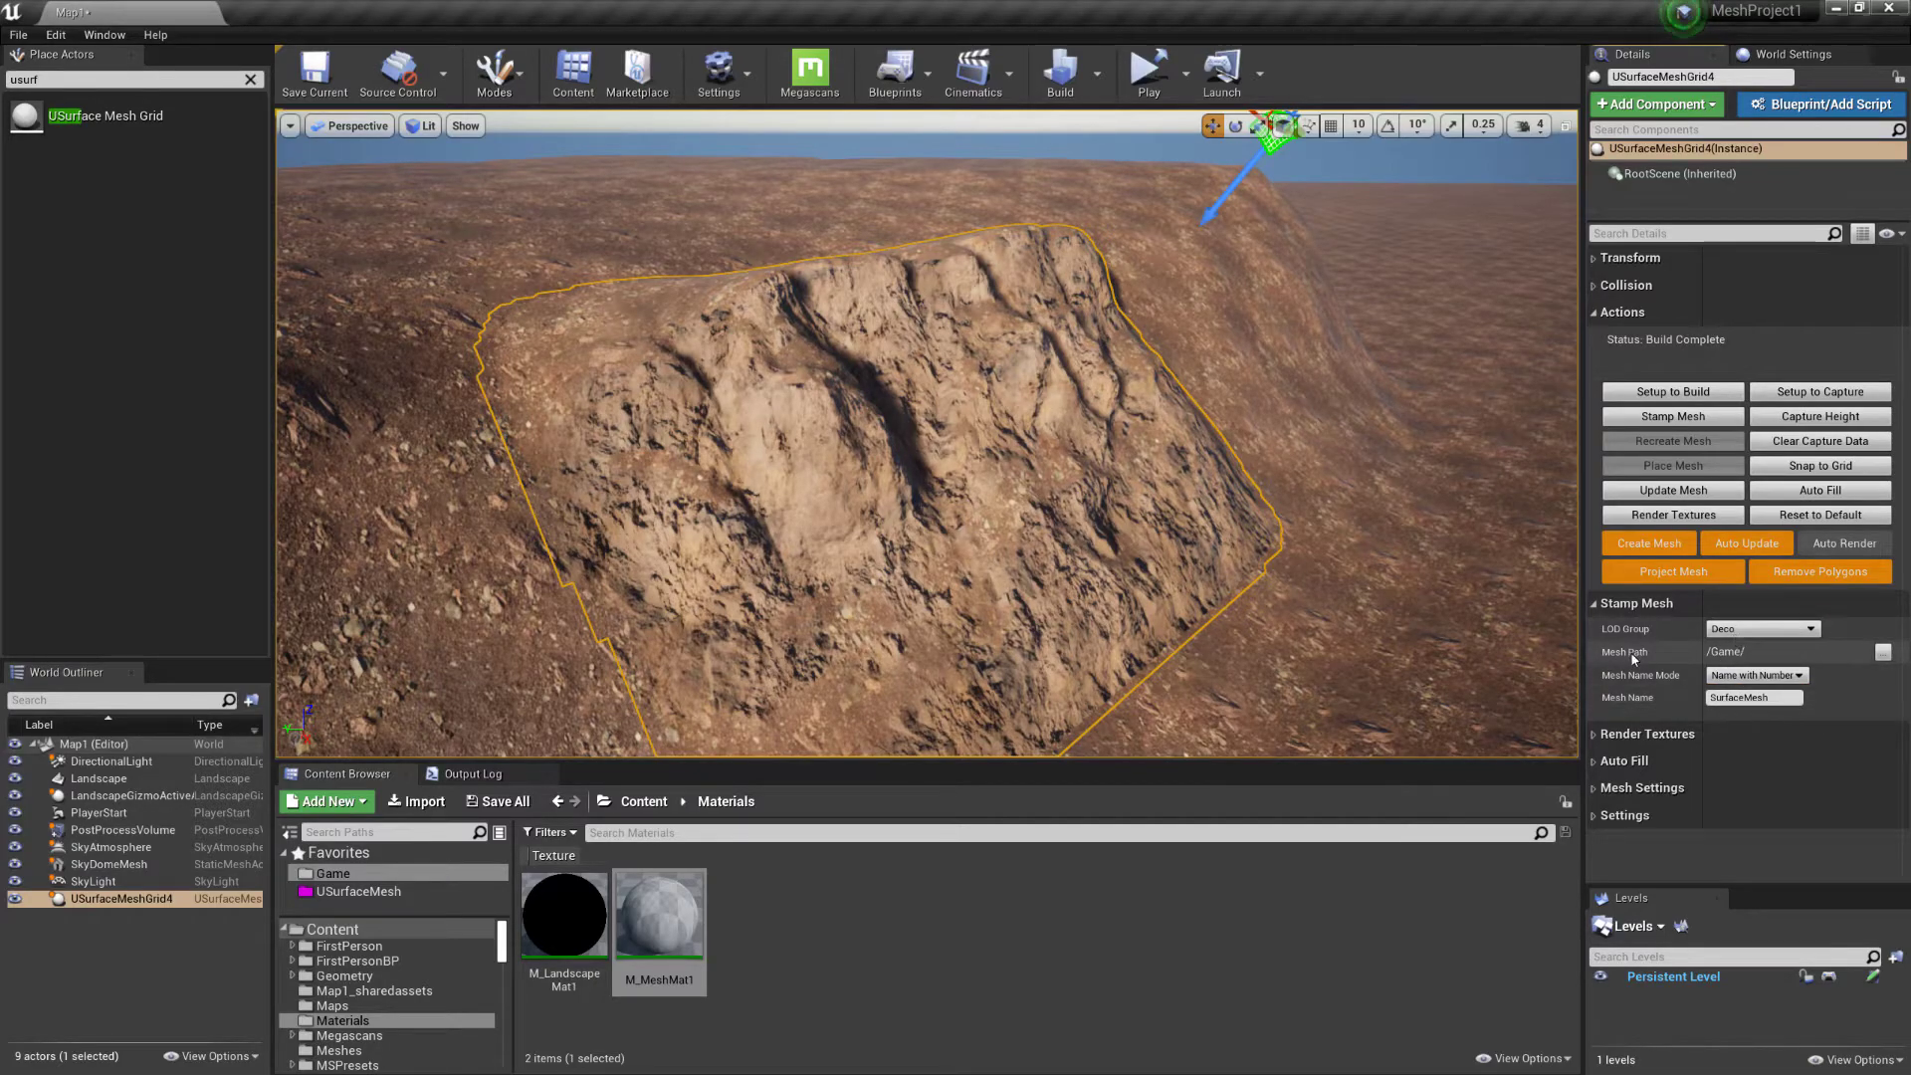
click(1882, 653)
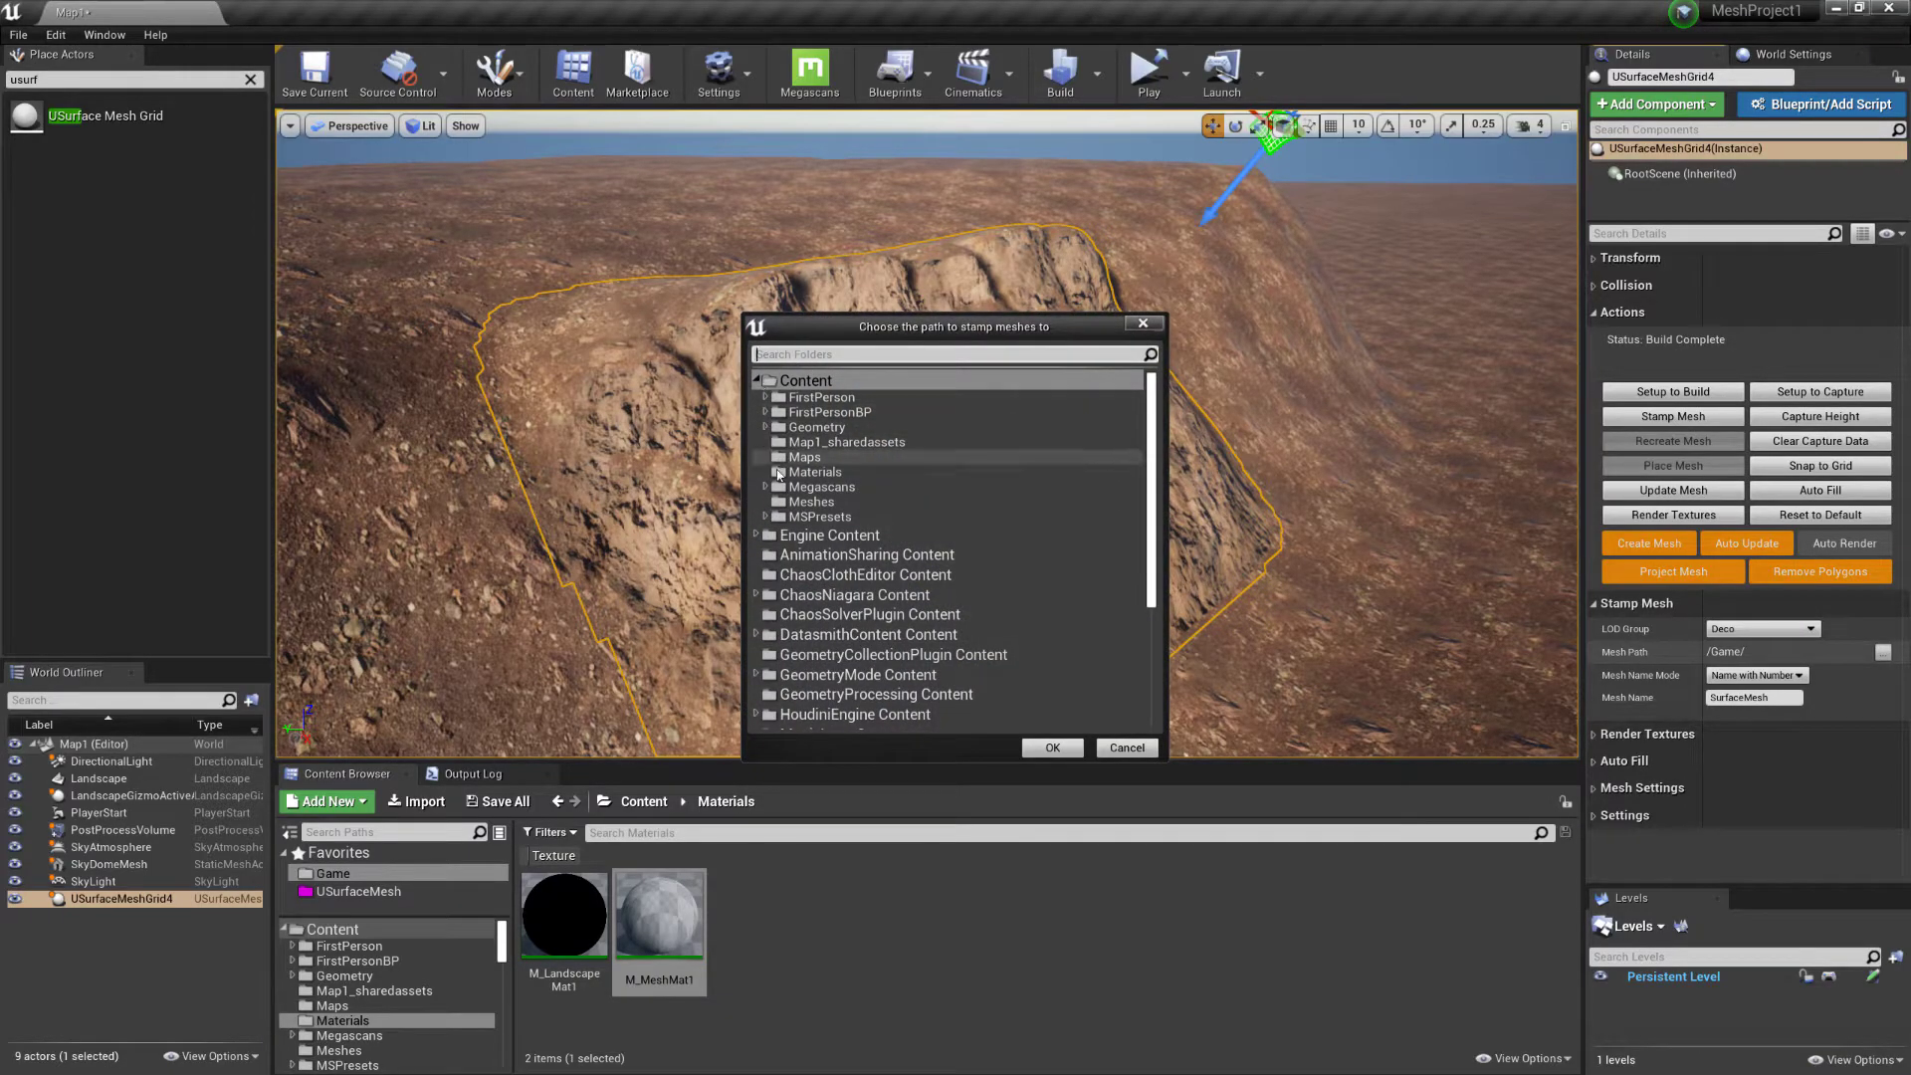
click(868, 503)
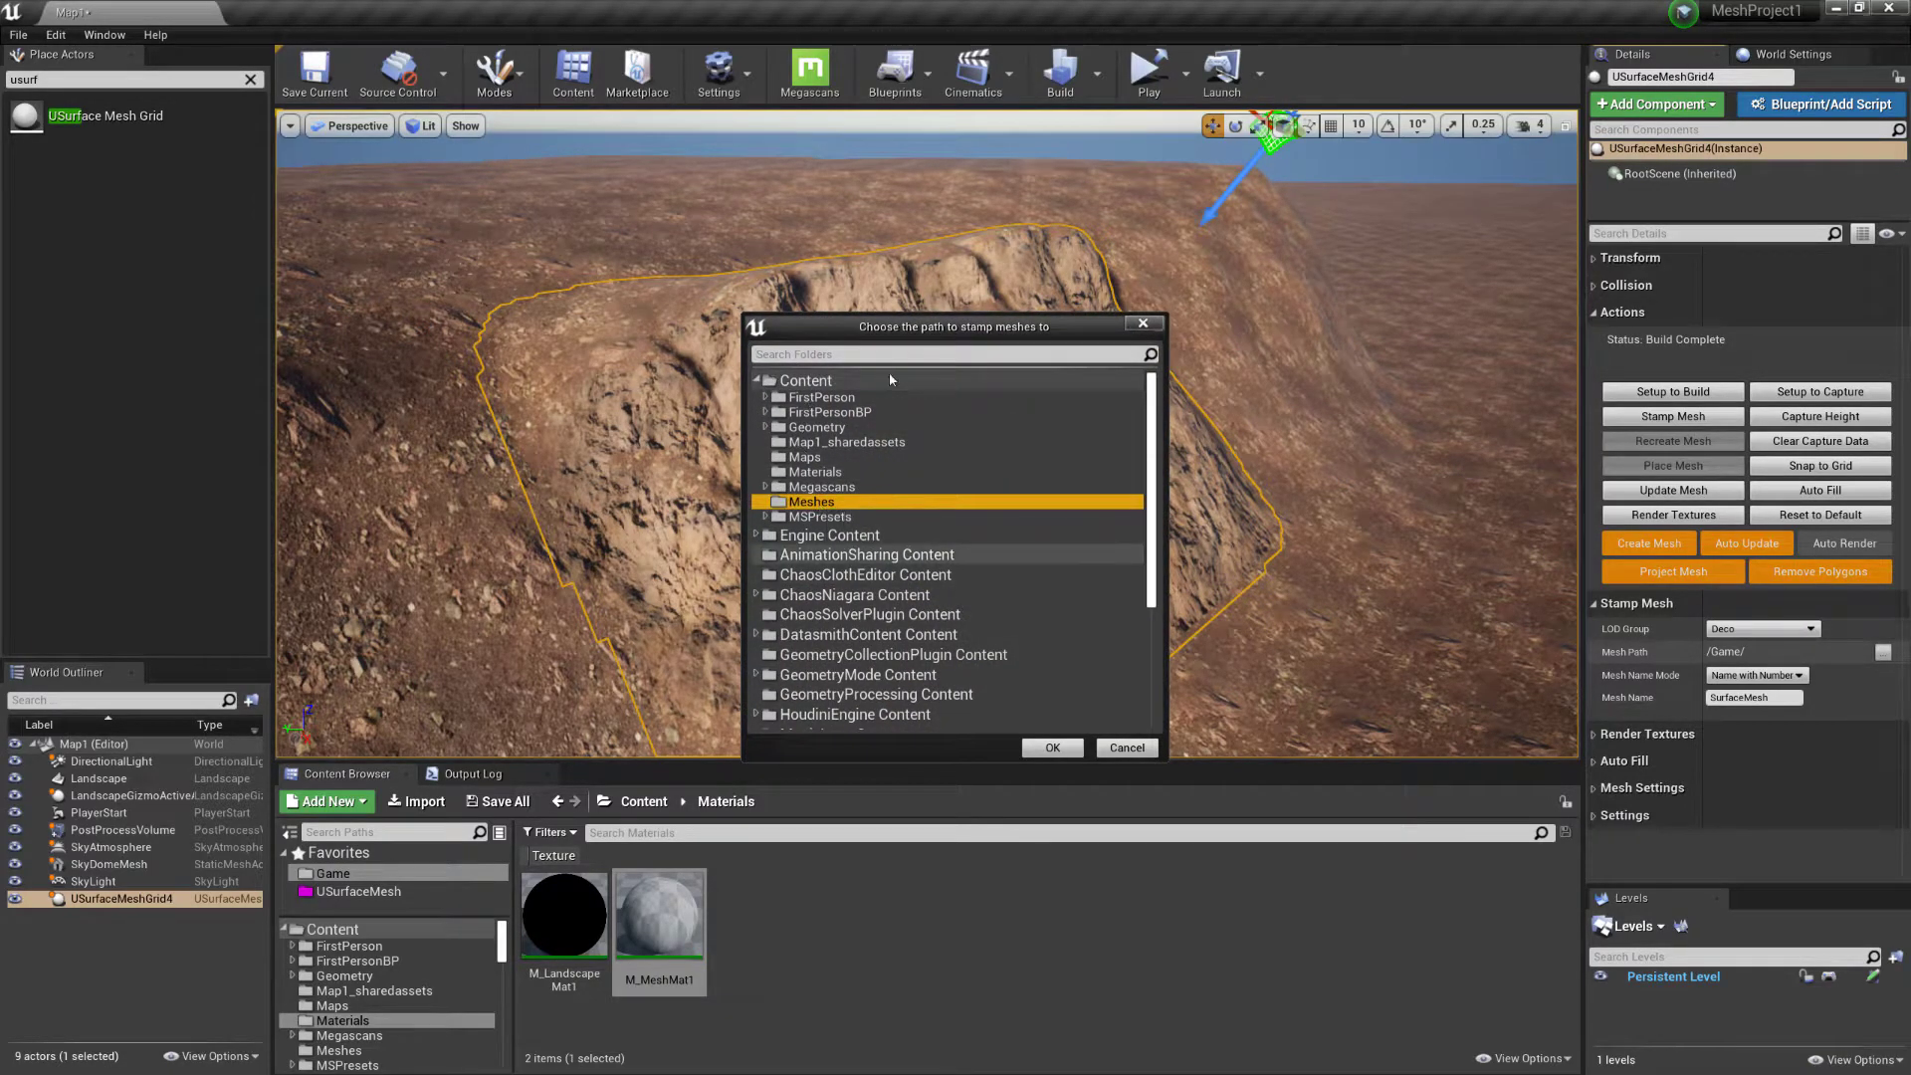
click(1071, 747)
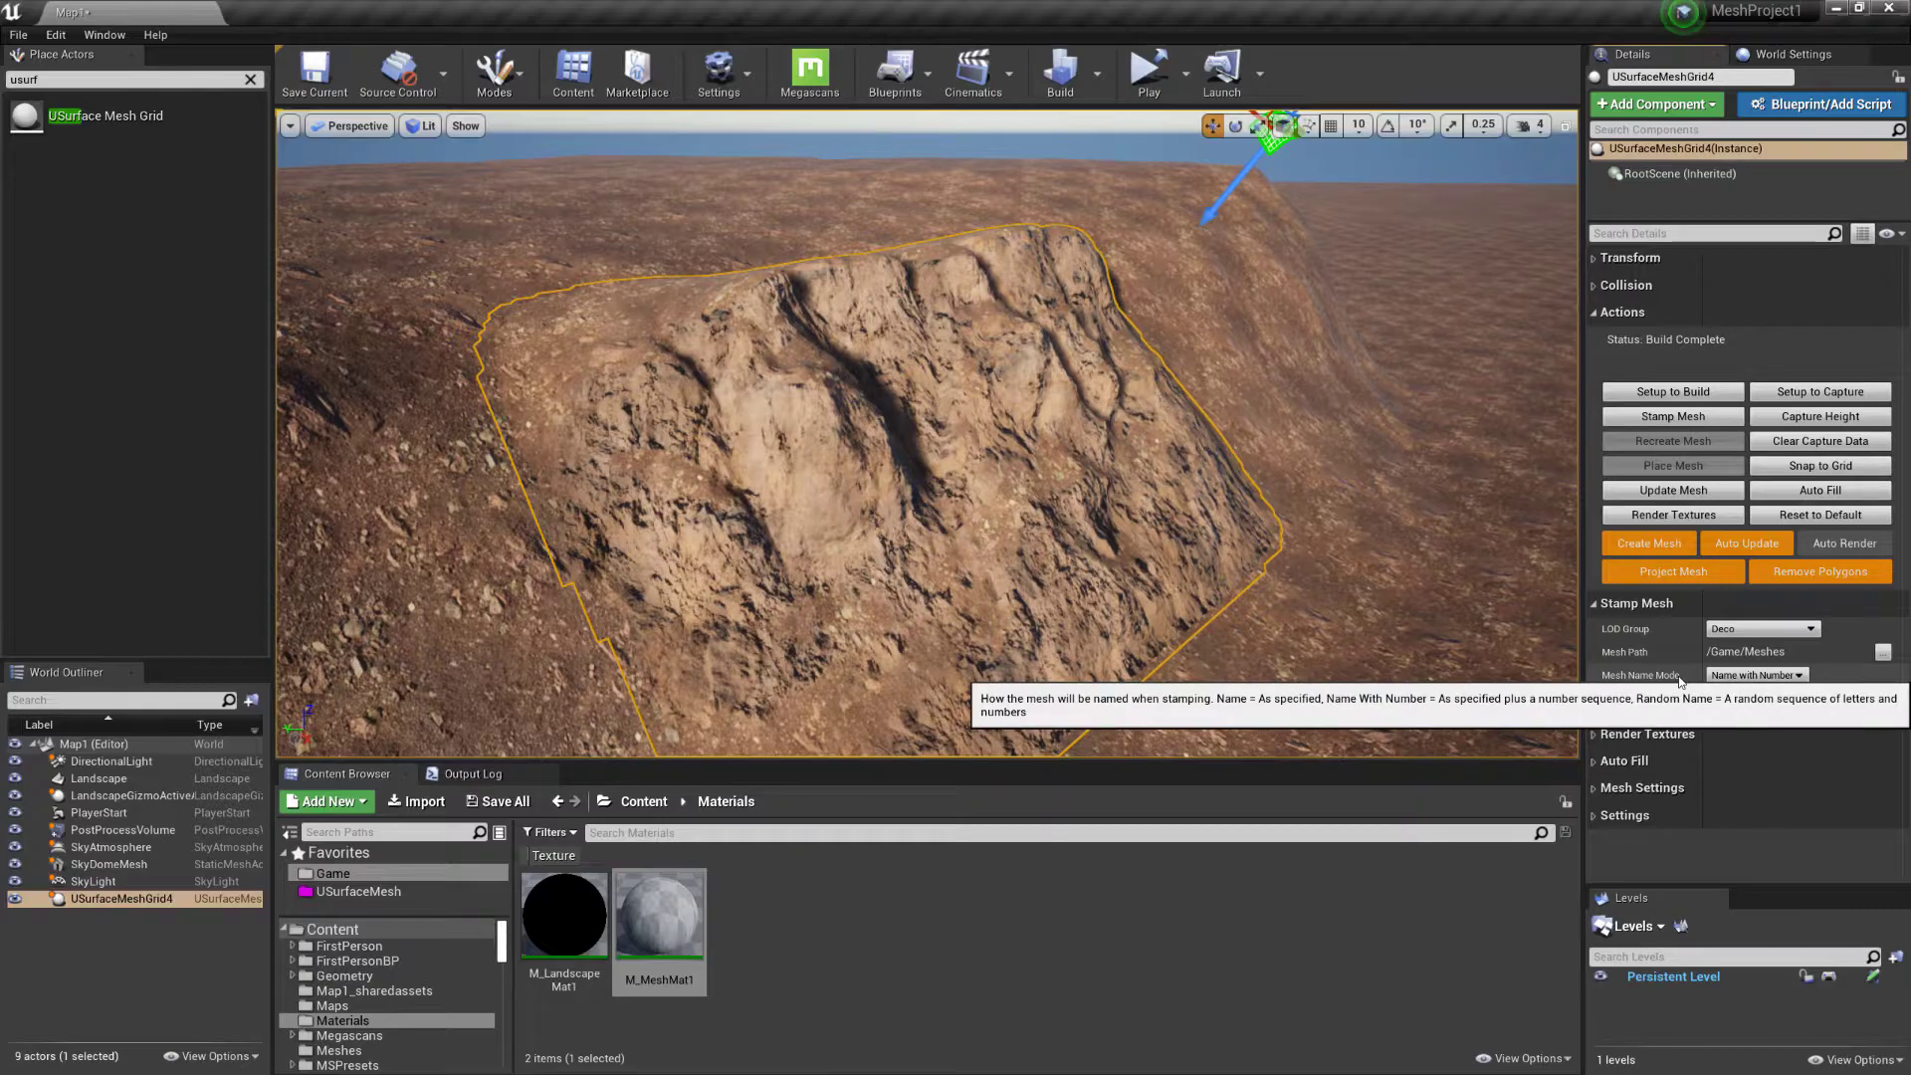
Try the Name and Random Name options for the stamp's Mesh Name Mode and restore Name with Number
click(1802, 677)
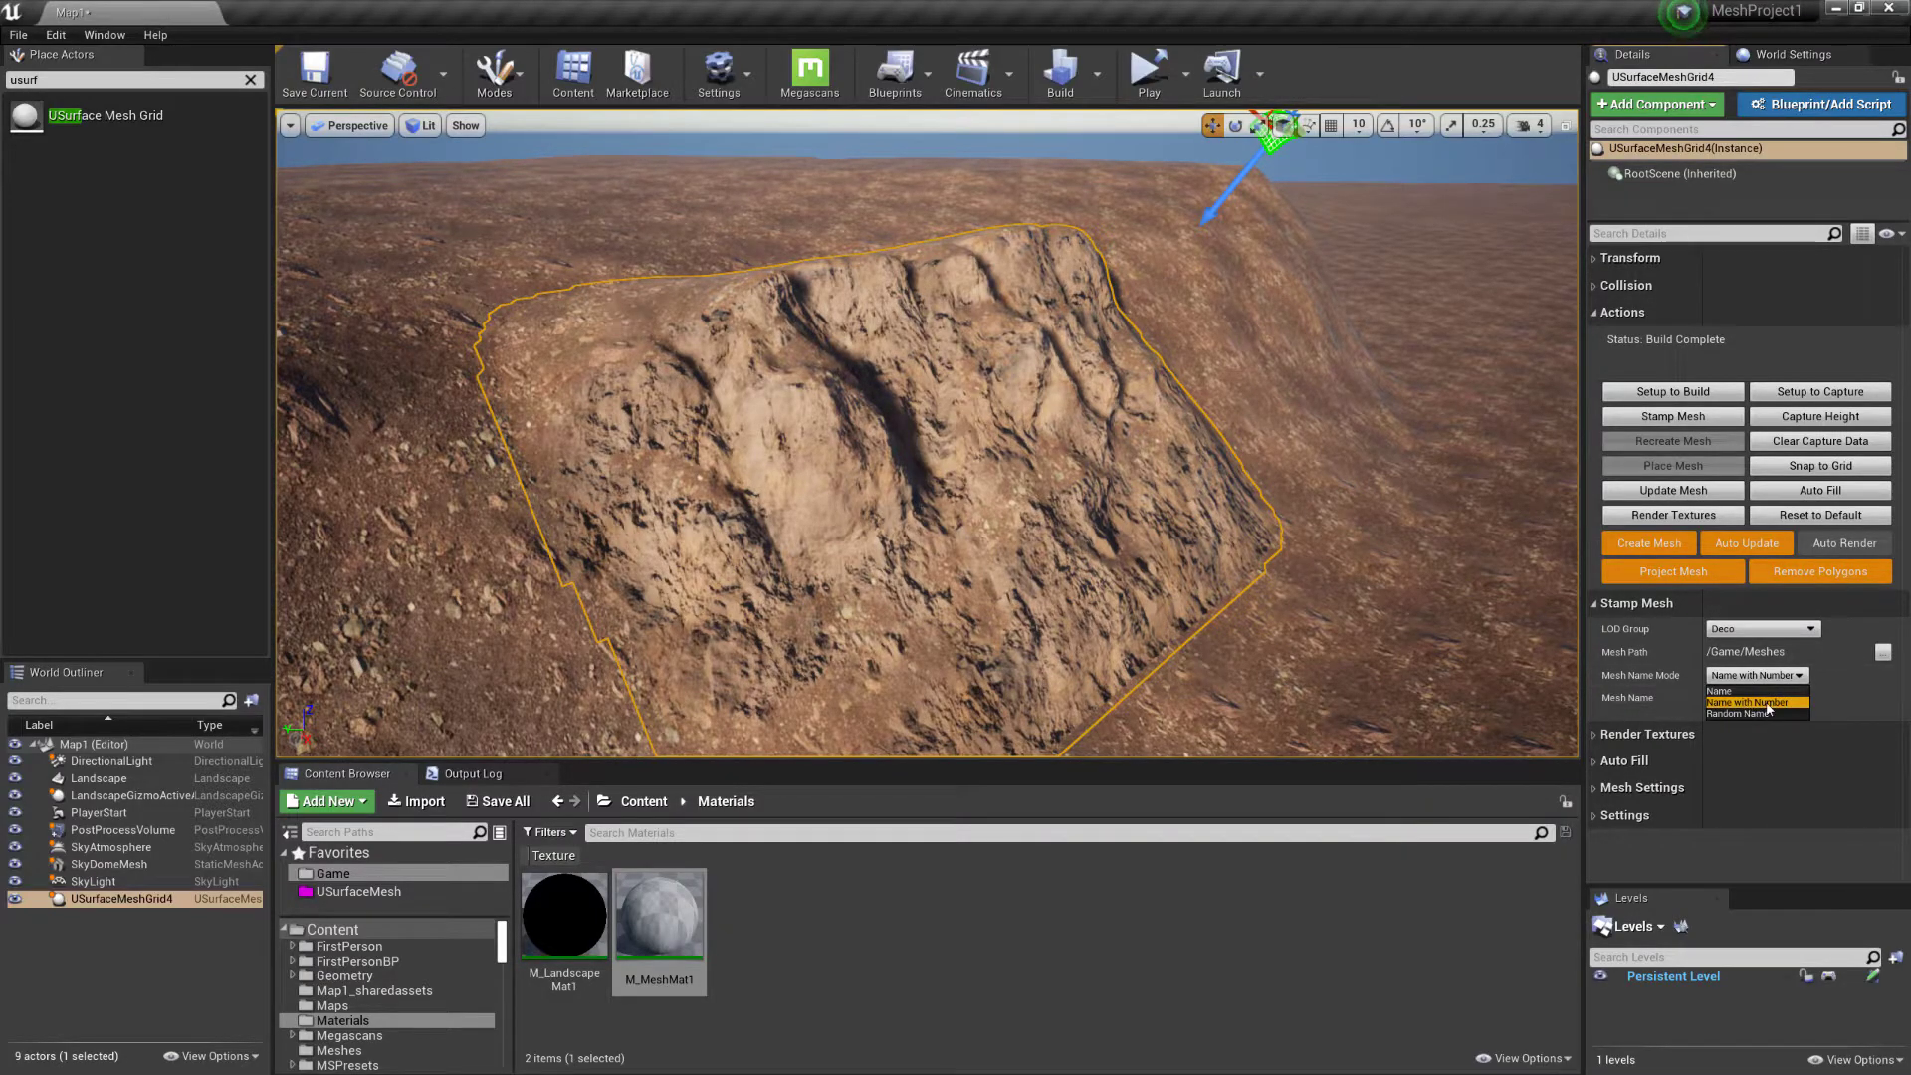
click(1826, 684)
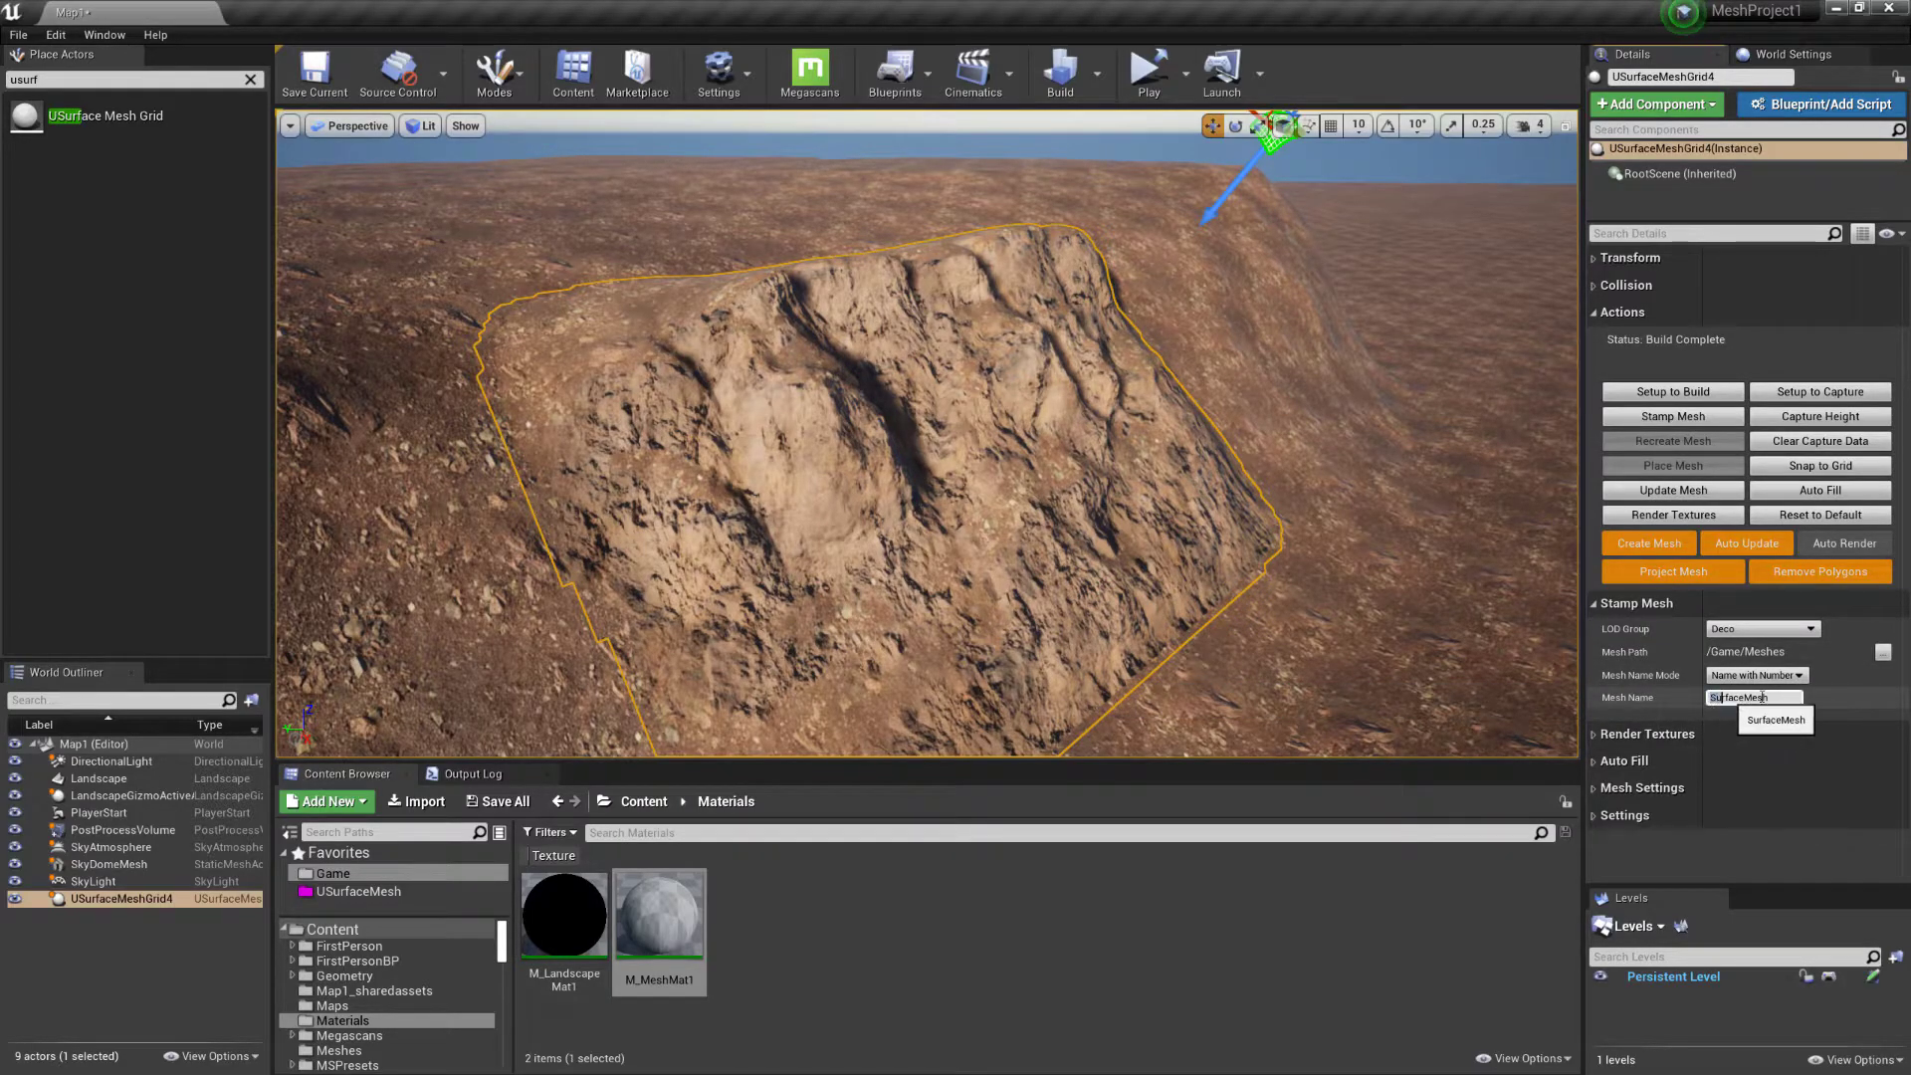
double_click(1778, 697)
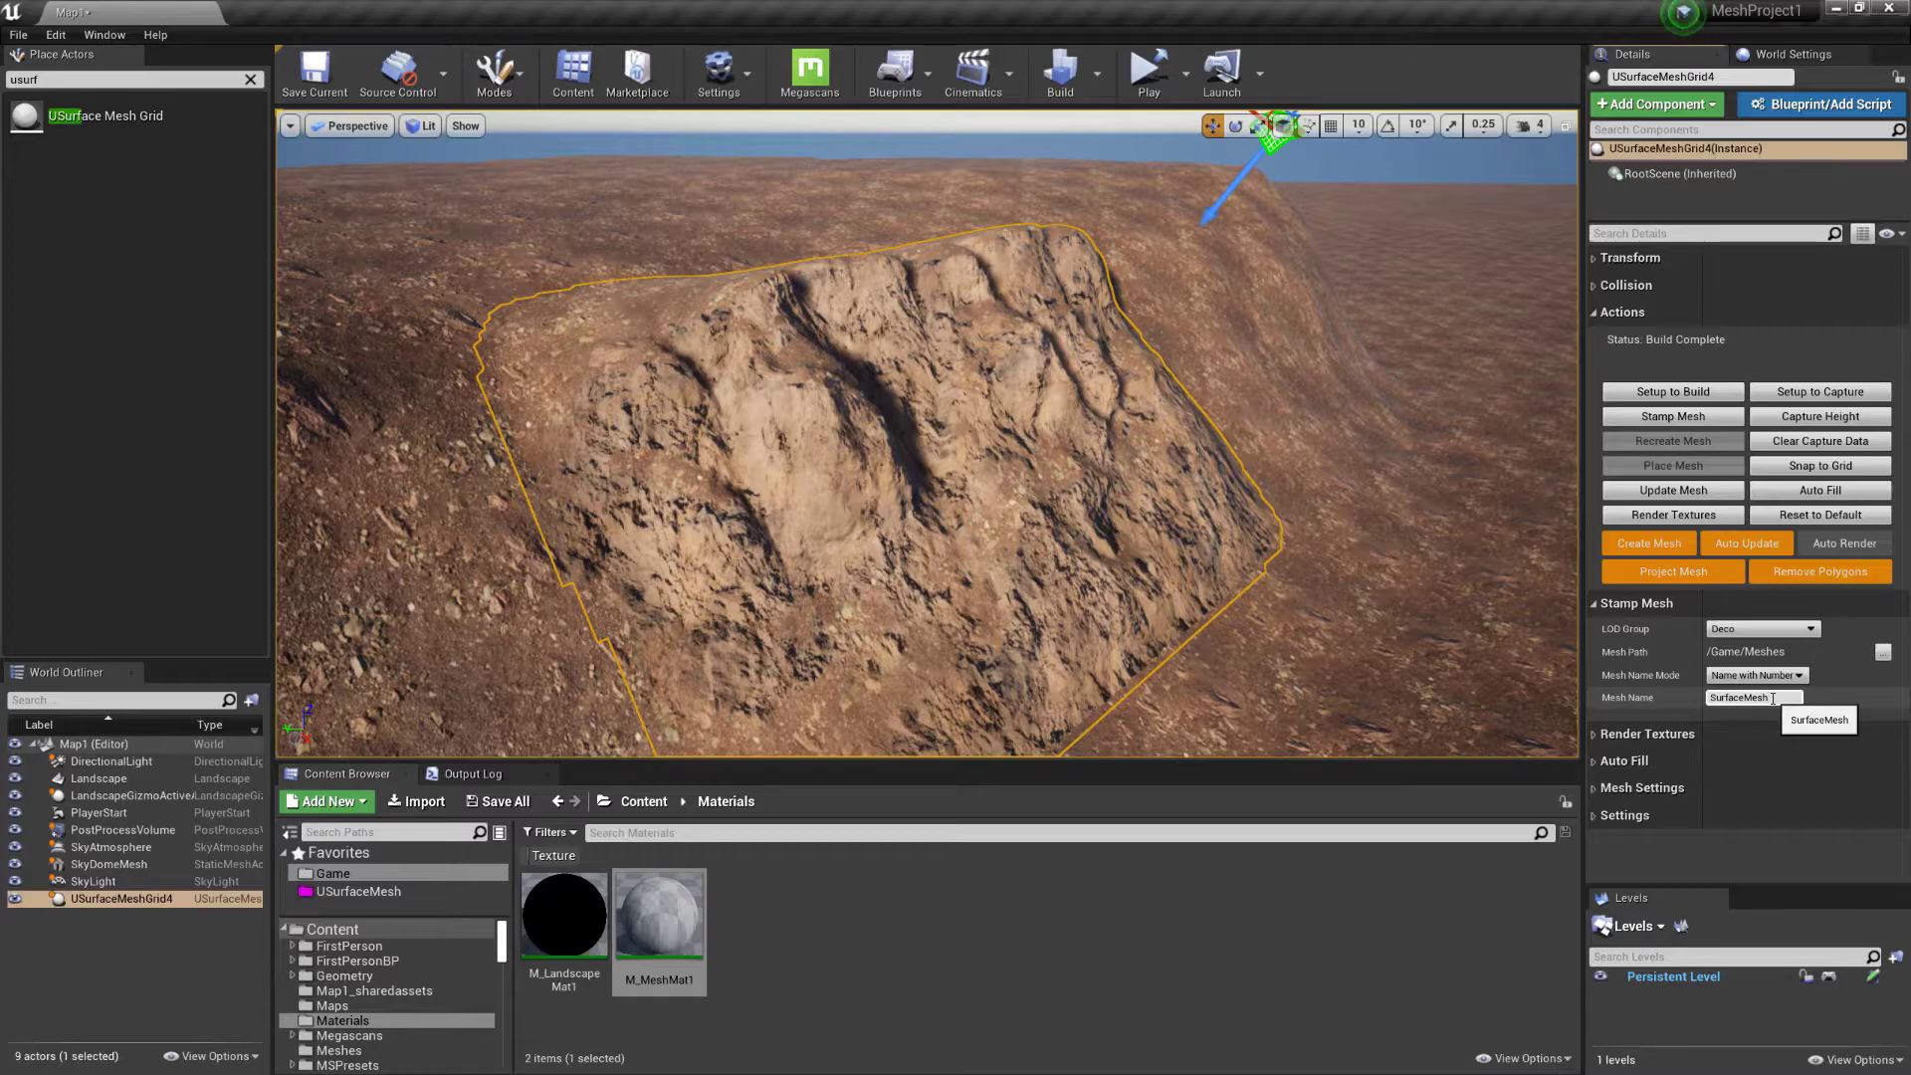
click(1737, 677)
click(1728, 694)
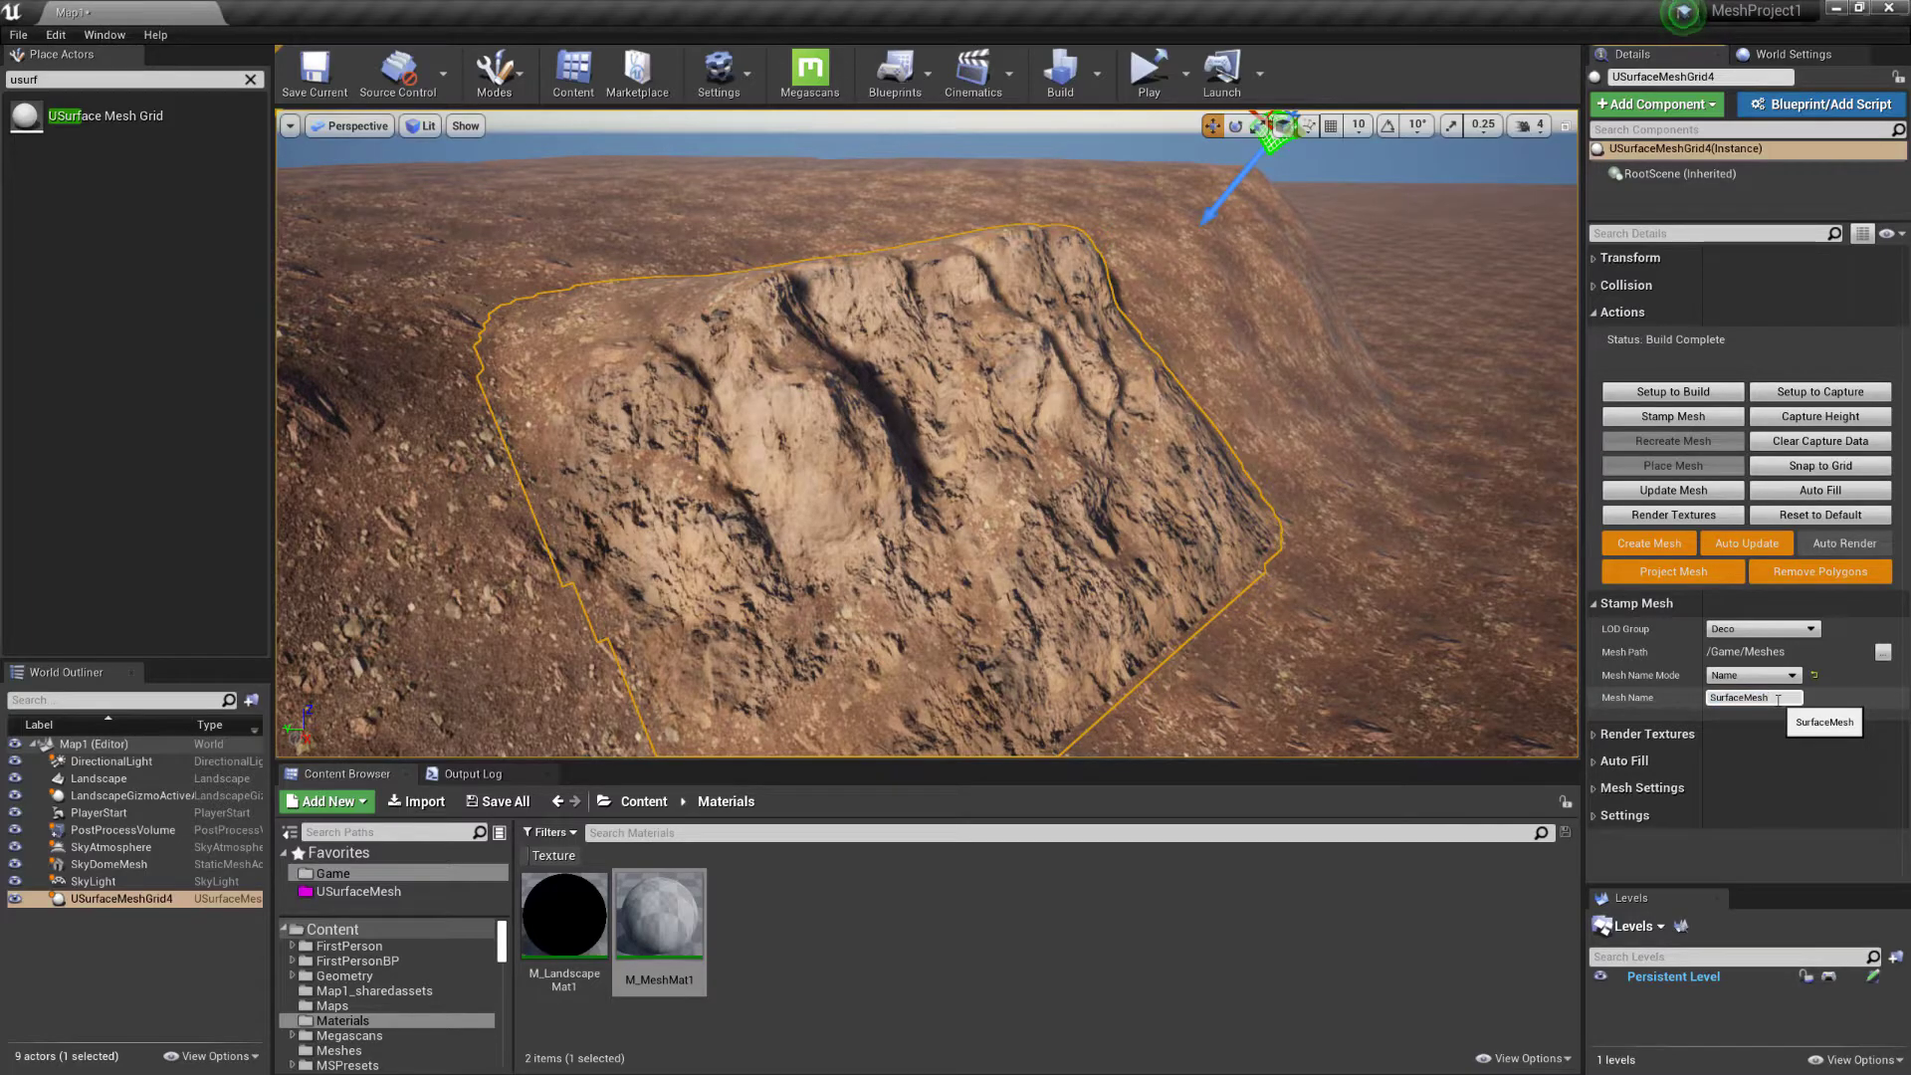
click(1752, 676)
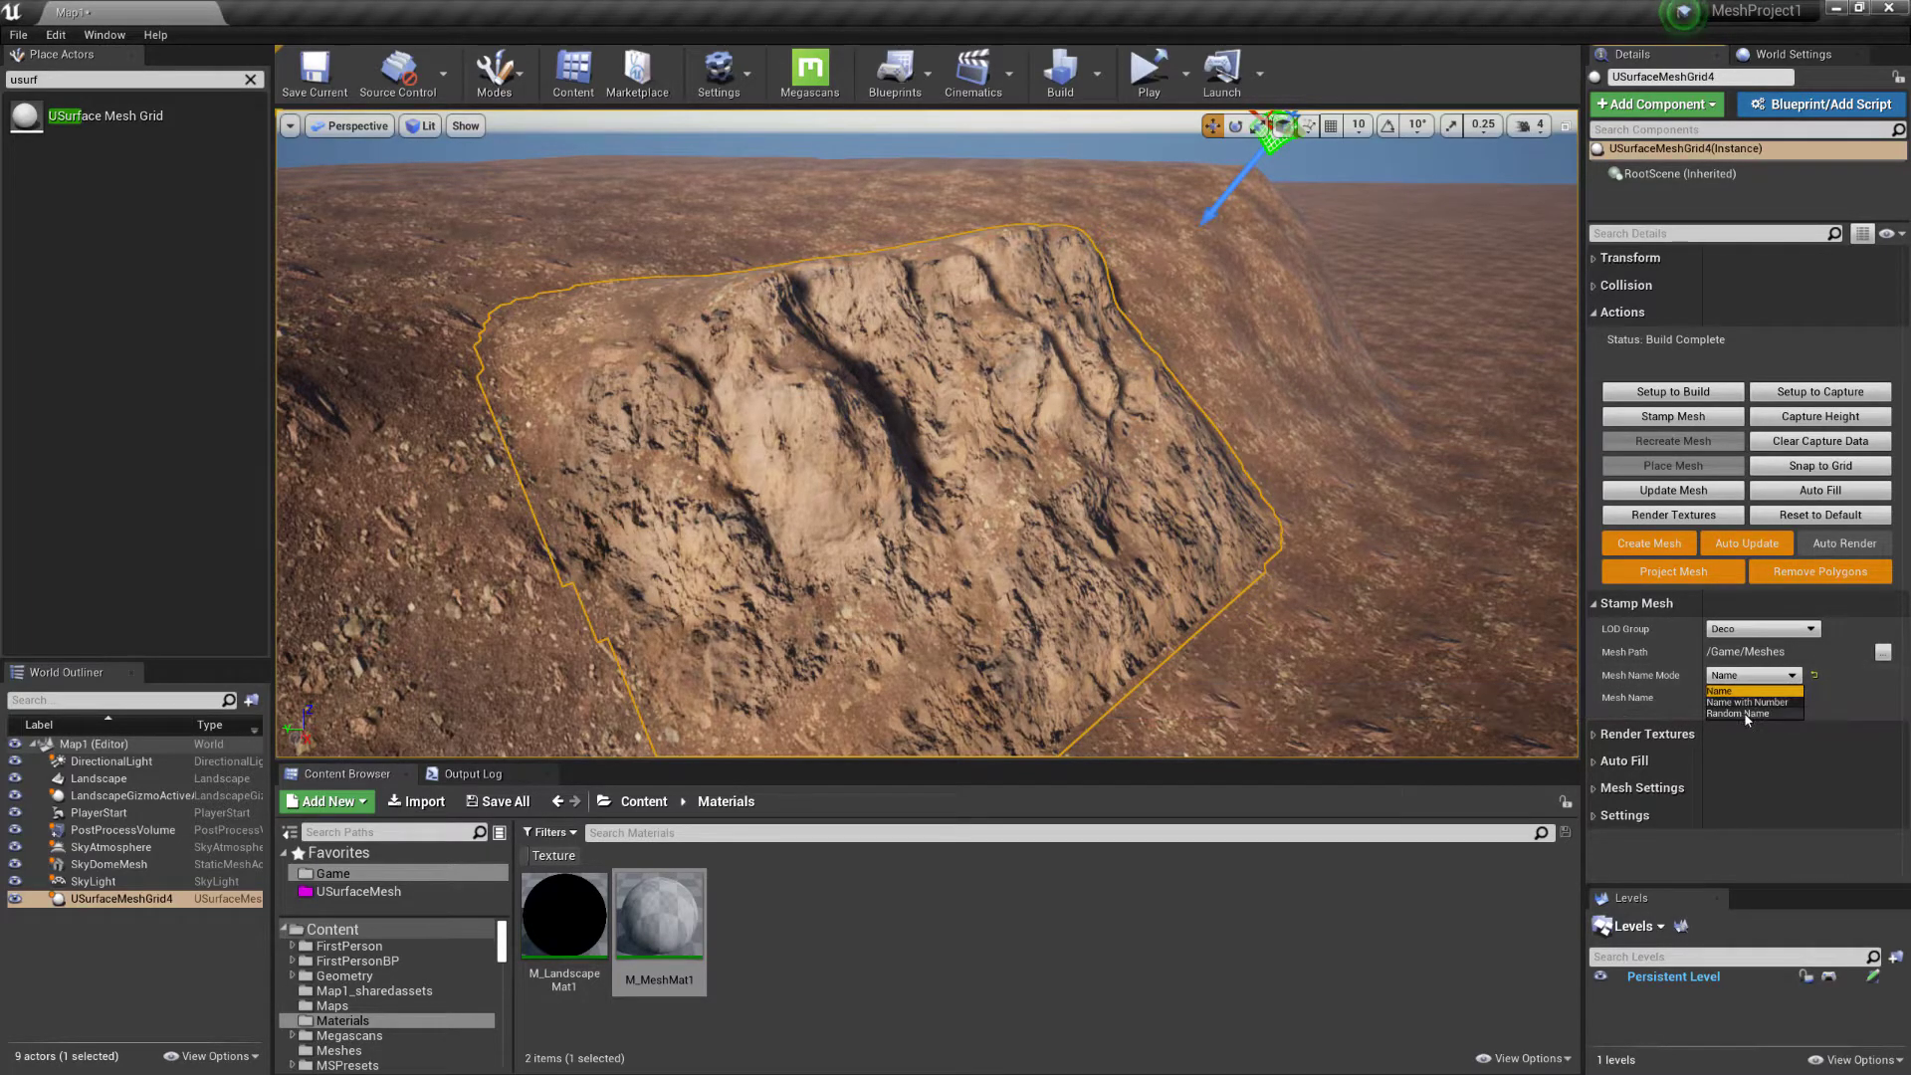
click(1747, 714)
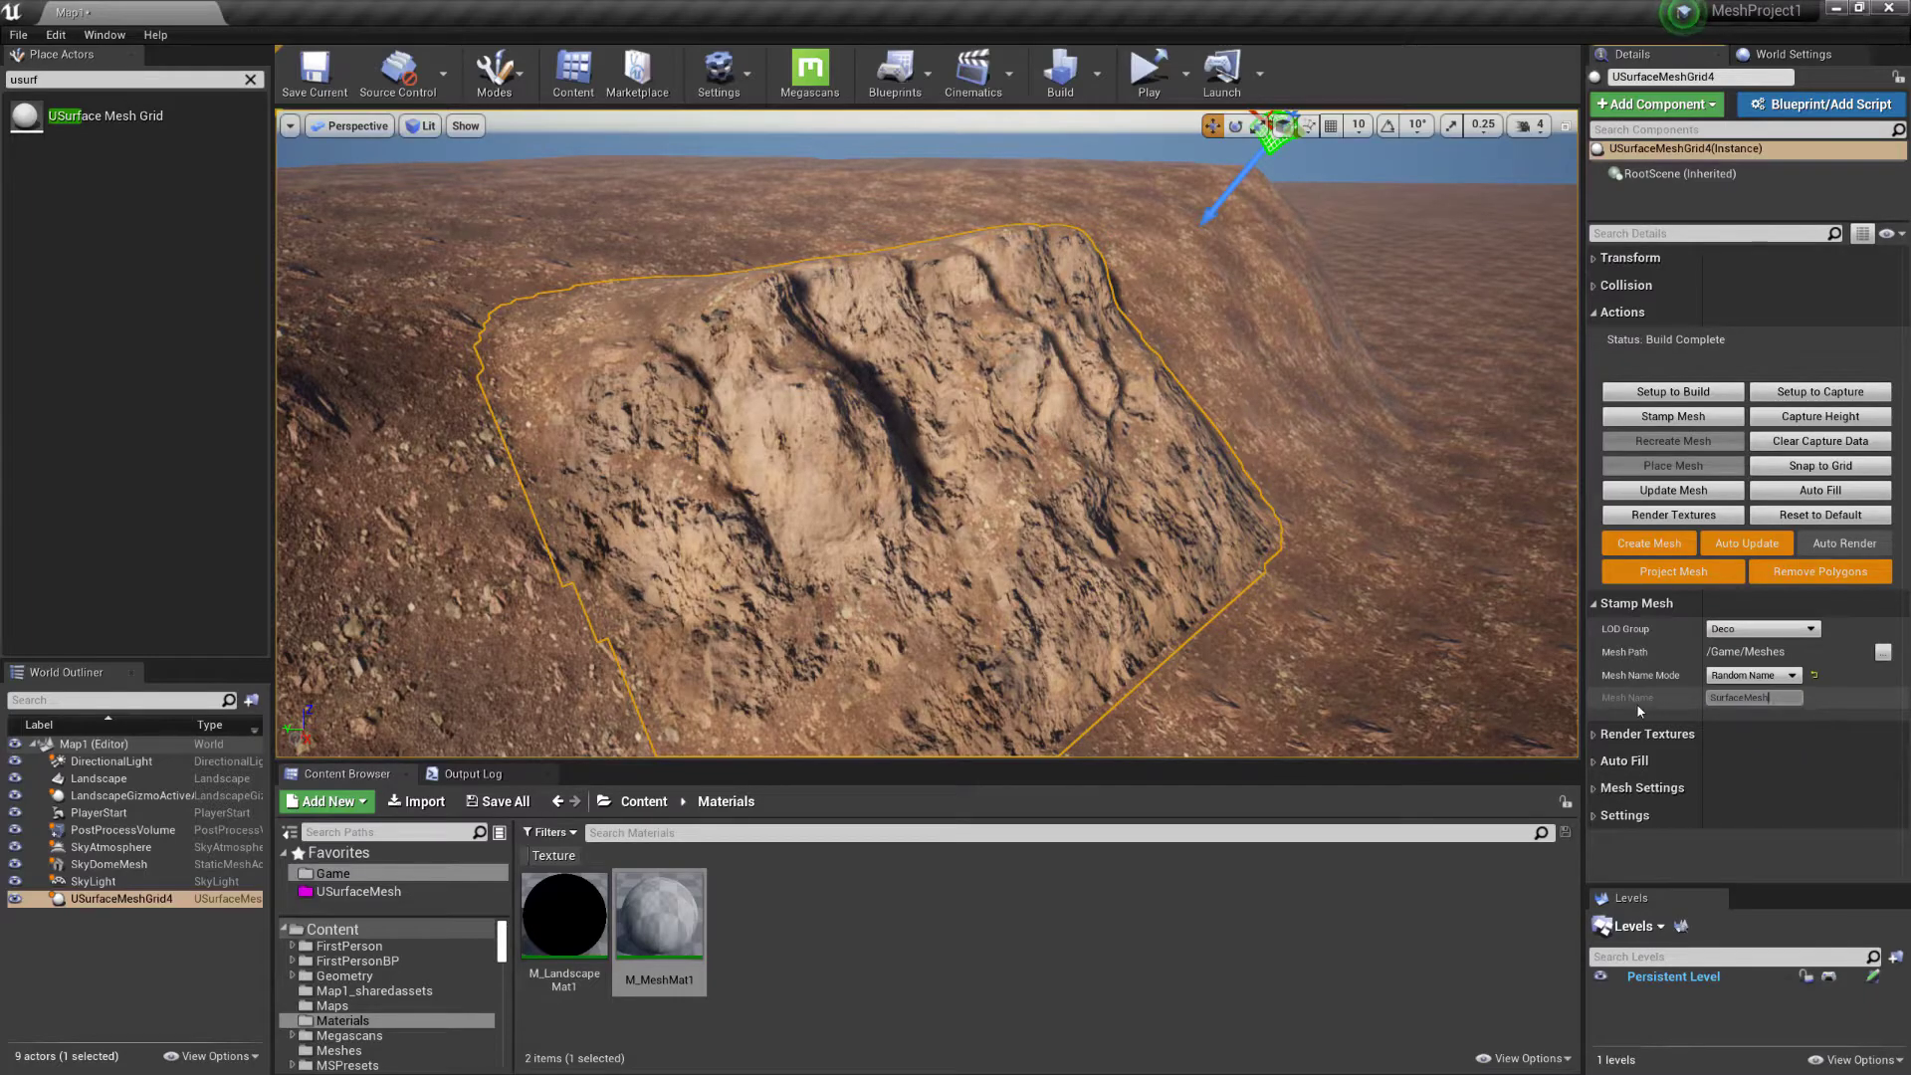
click(1793, 677)
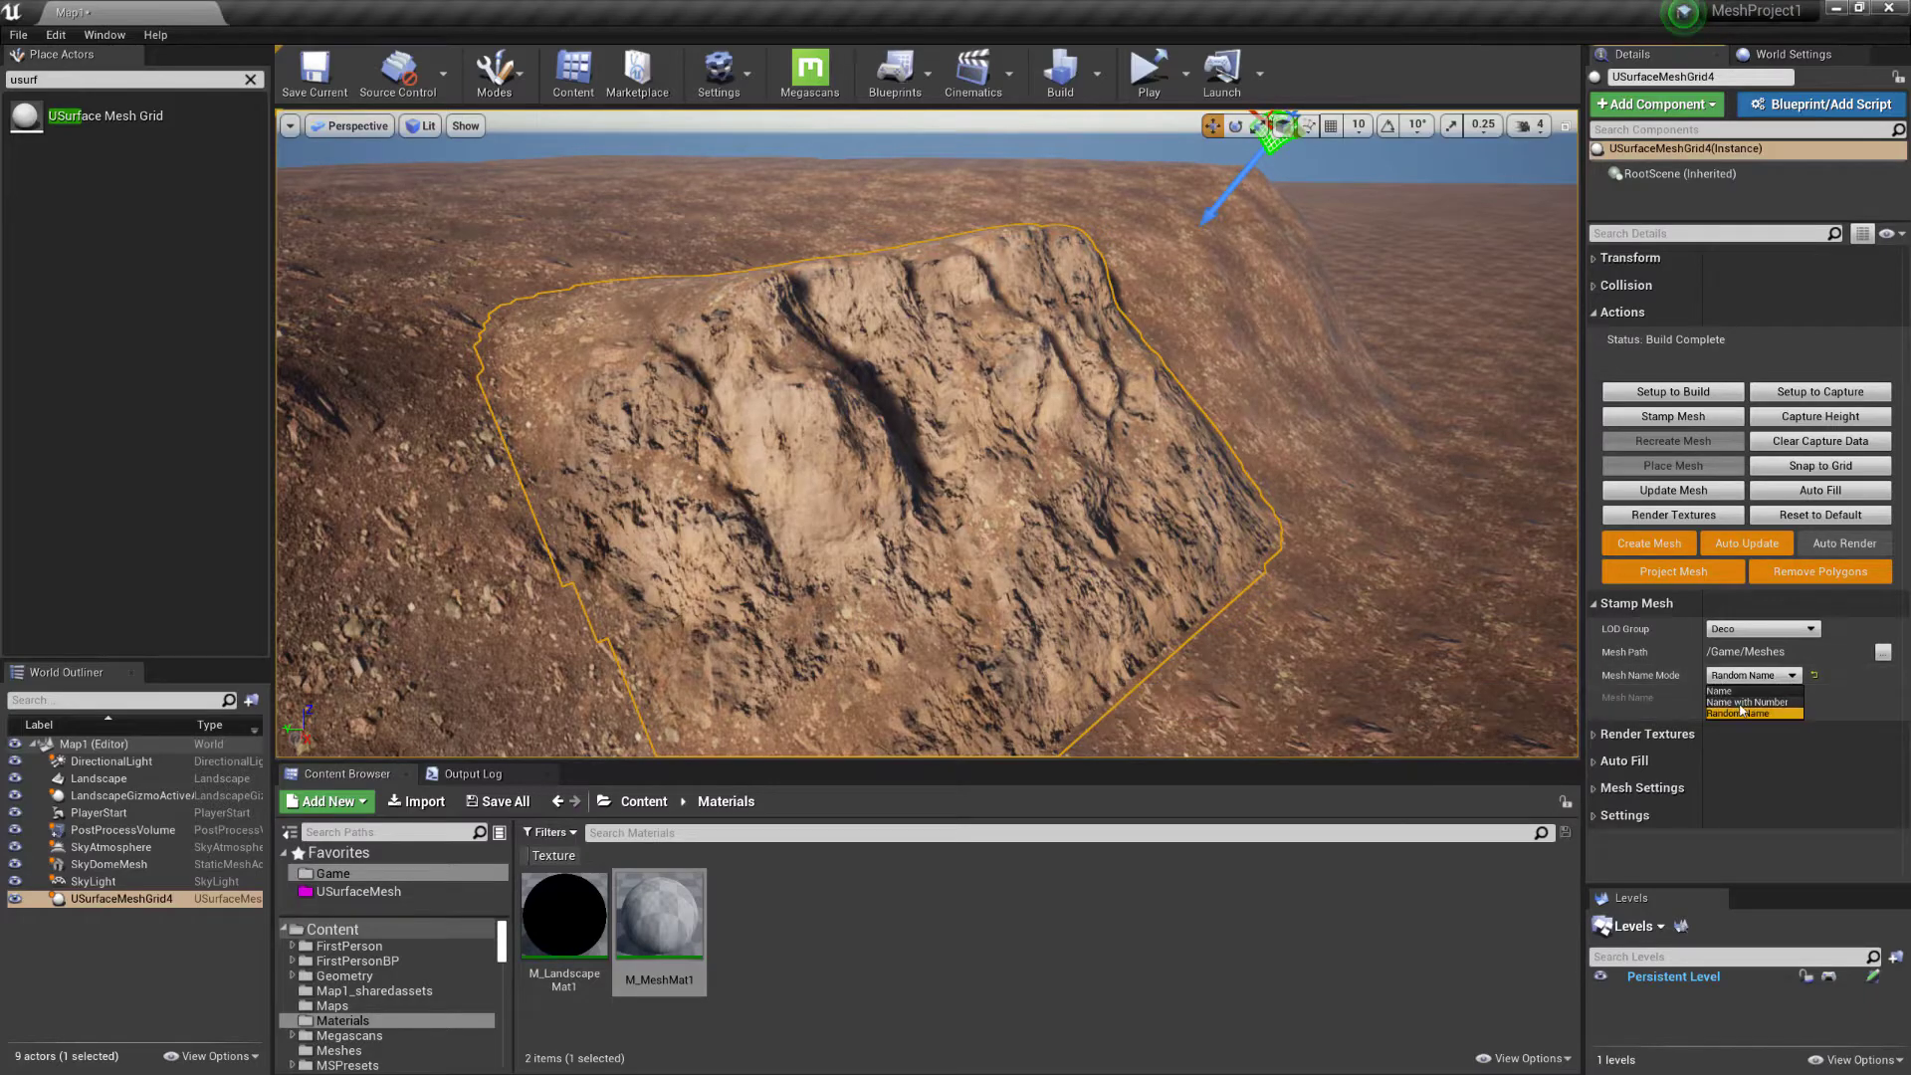
click(1752, 702)
click(1773, 701)
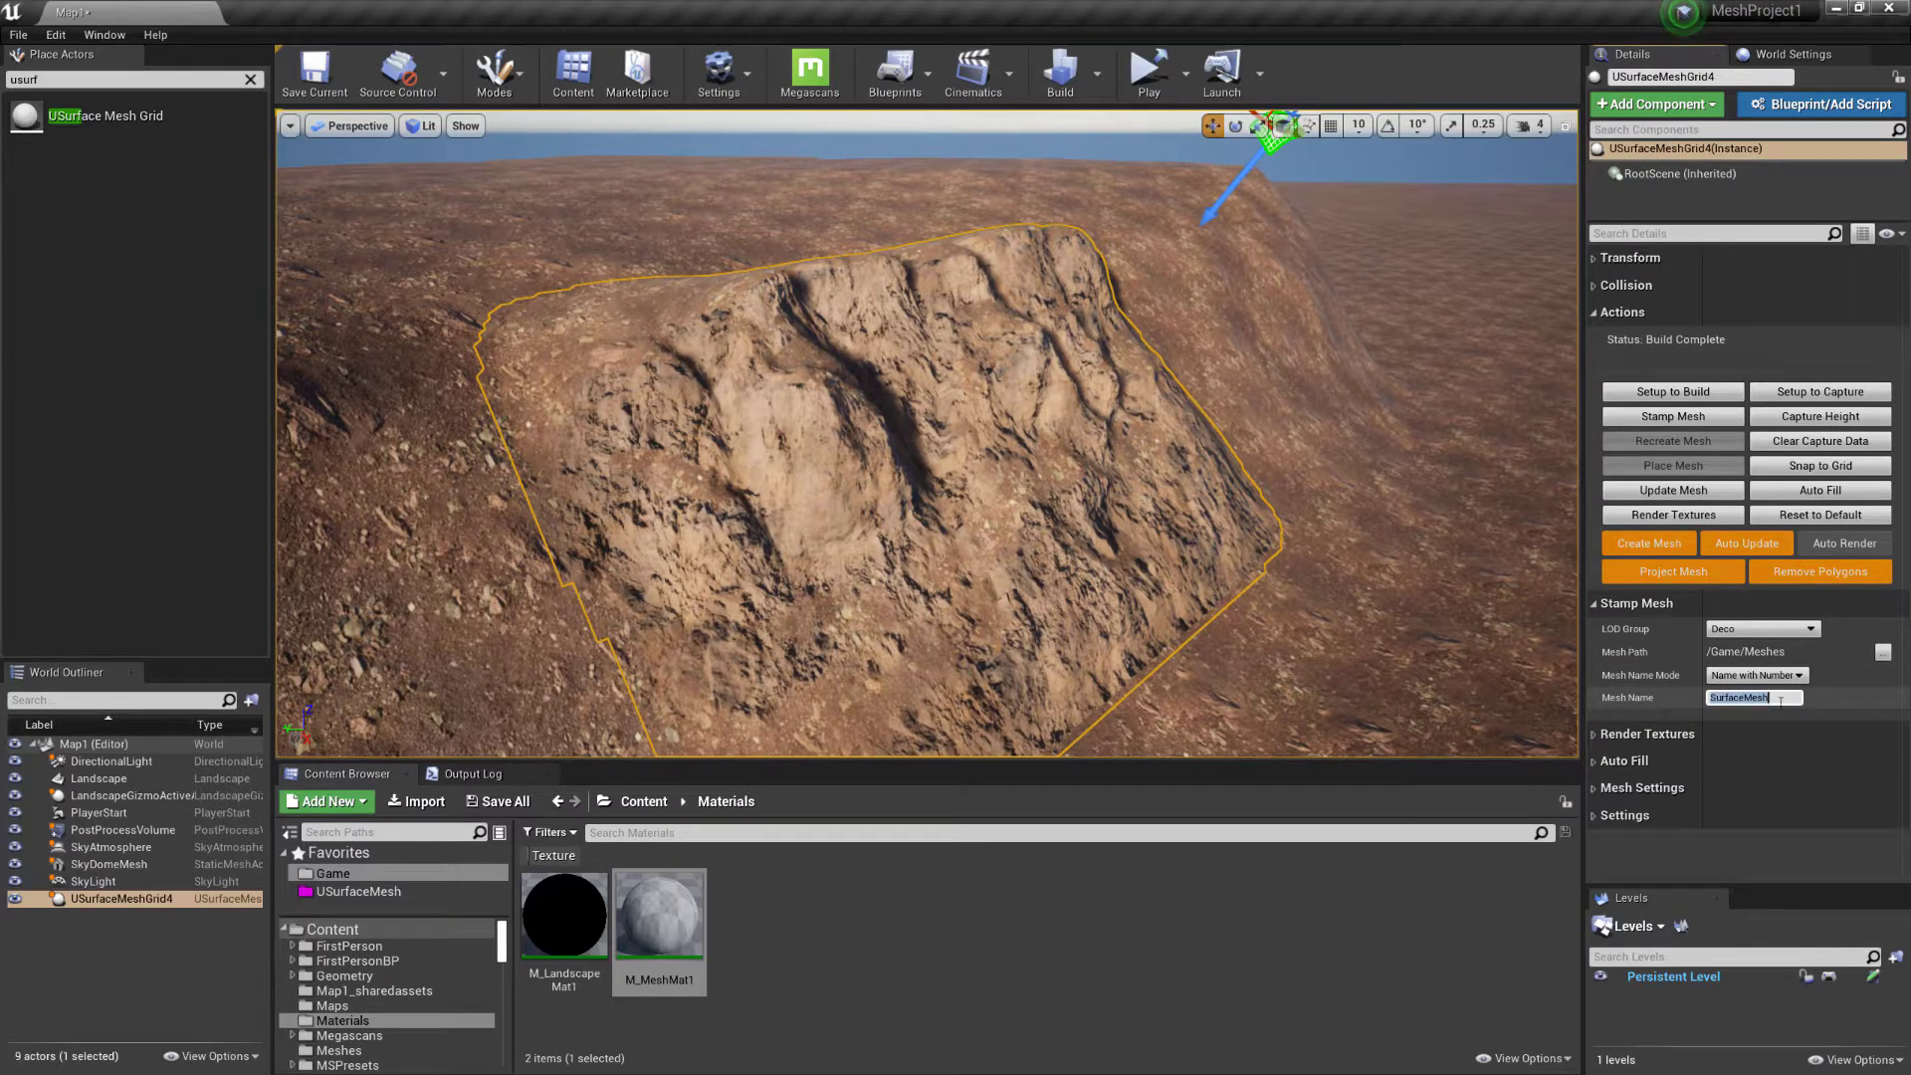
click(1794, 721)
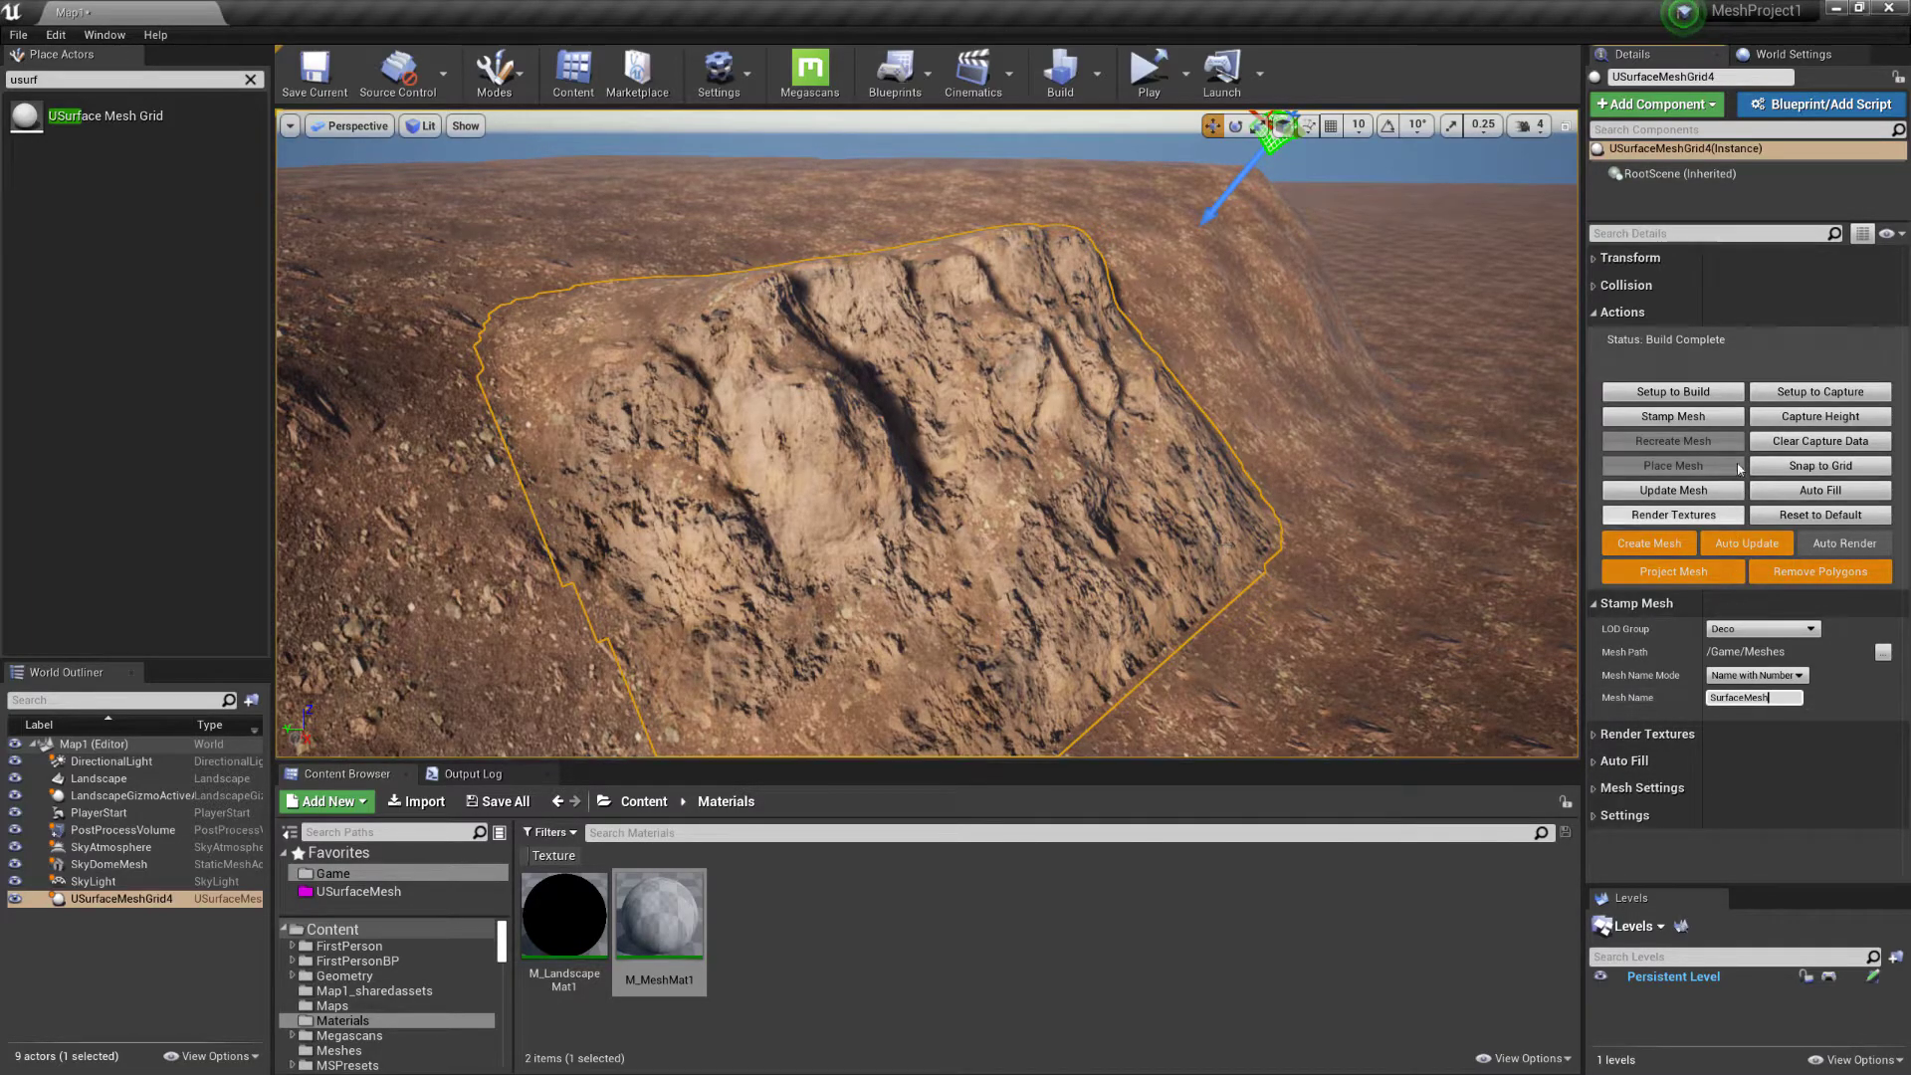
Stamp the mesh grid into a static mesh and delete the USurfaceMeshGrid4 actor from the level
click(1674, 417)
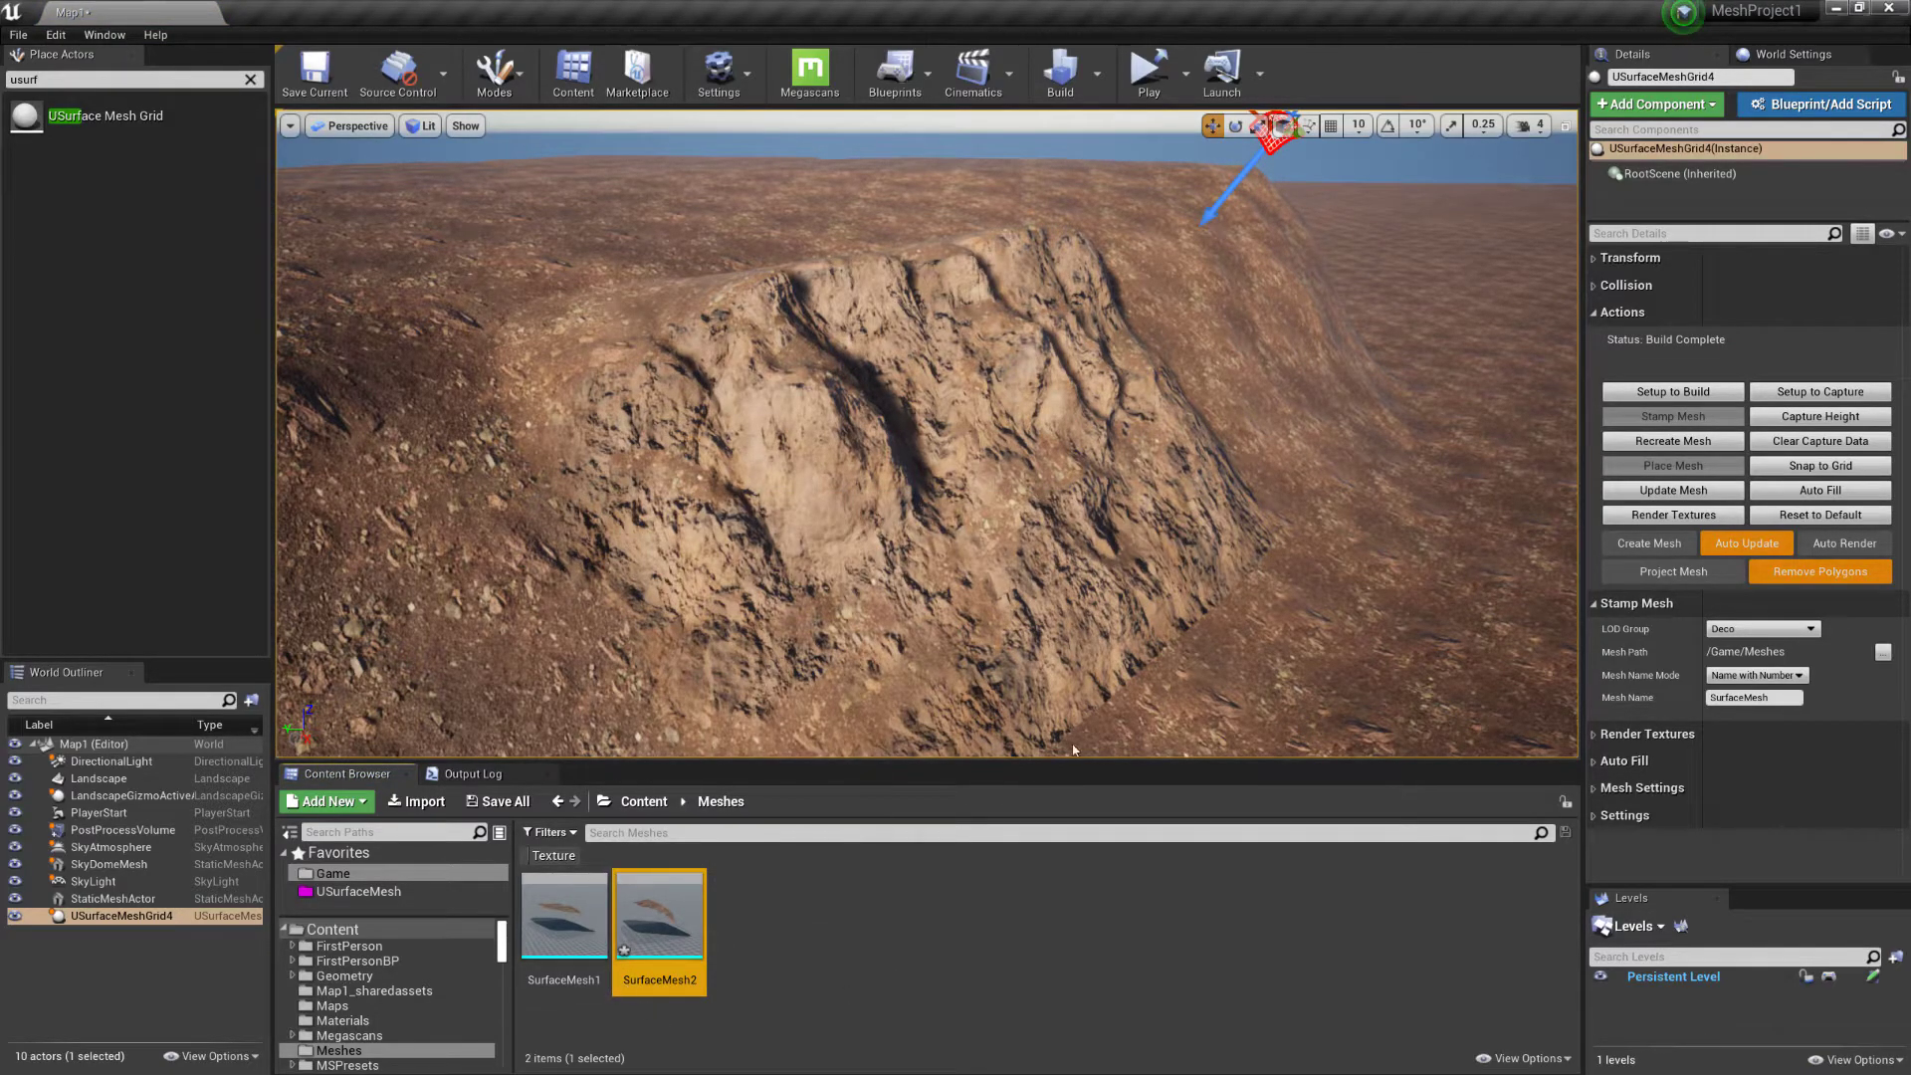
right_drag(1083, 375, 1115, 355)
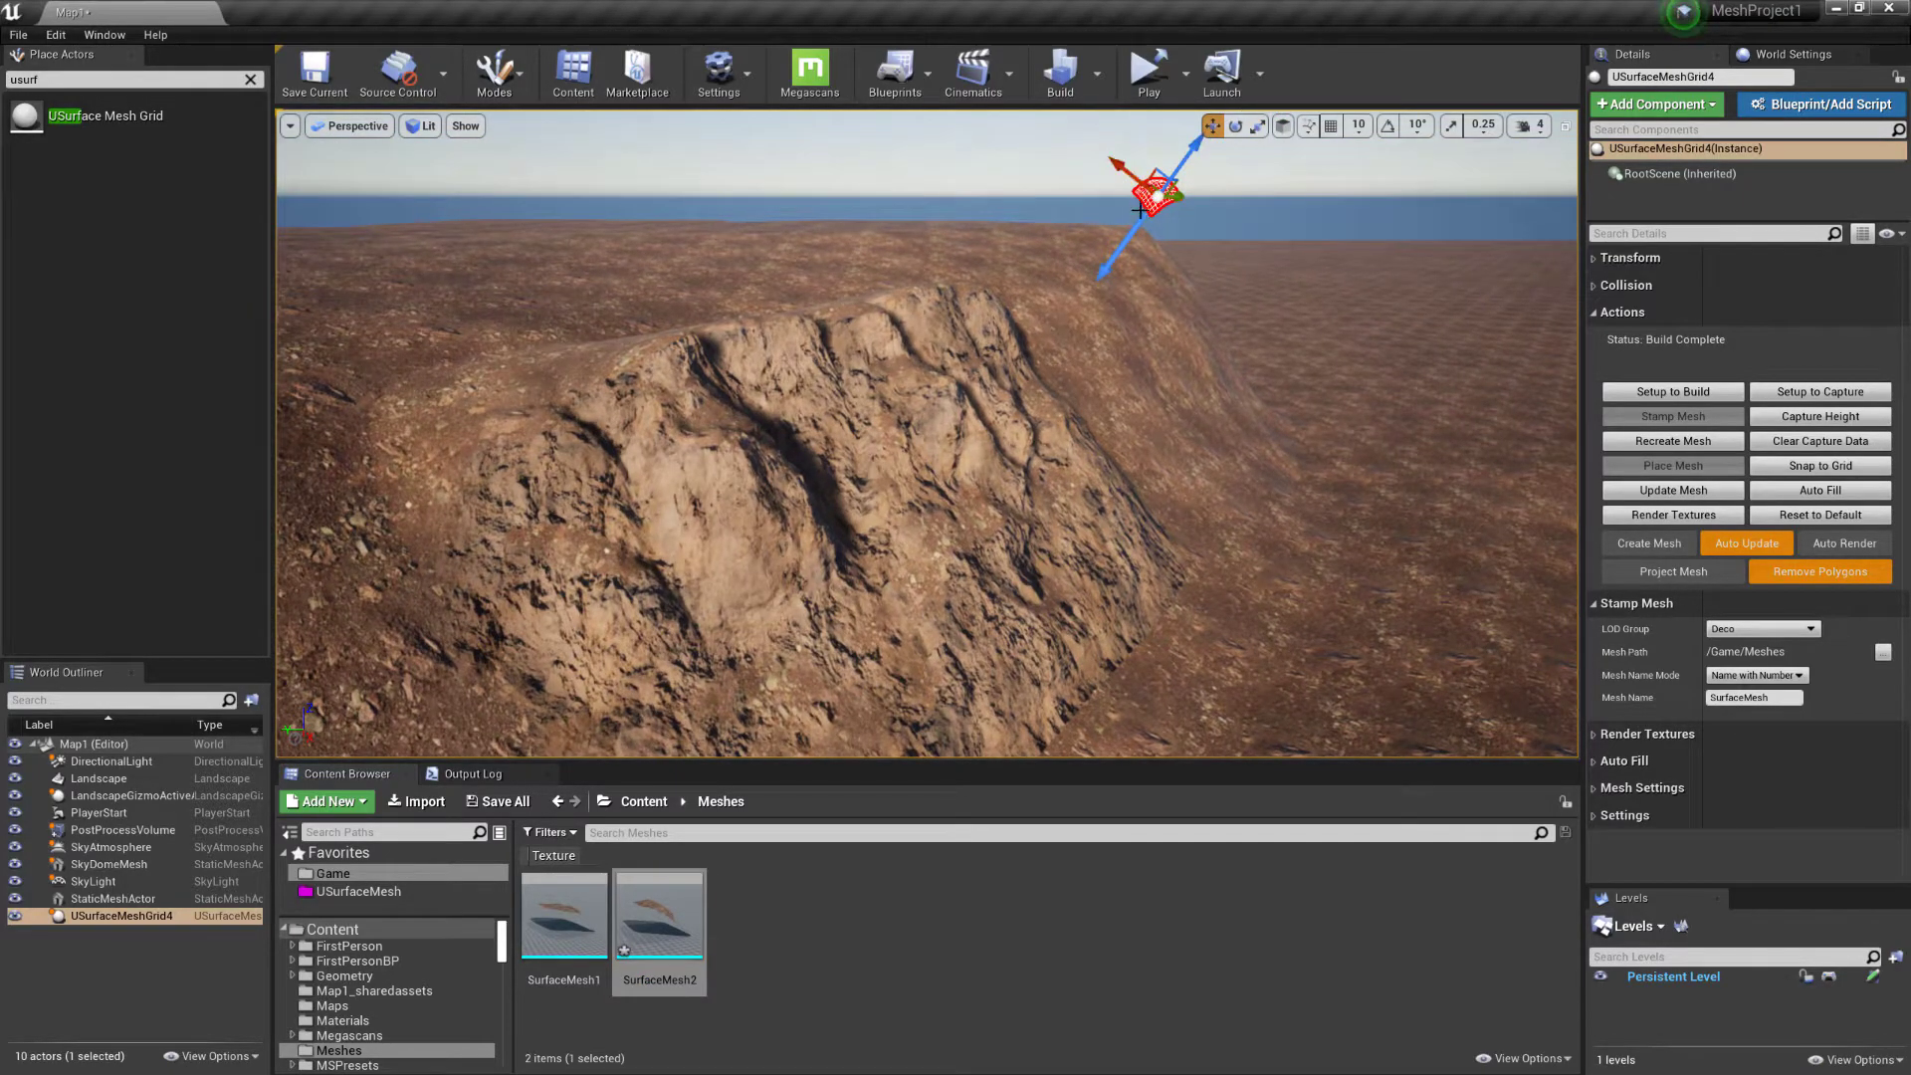
drag(1177, 202, 1314, 280)
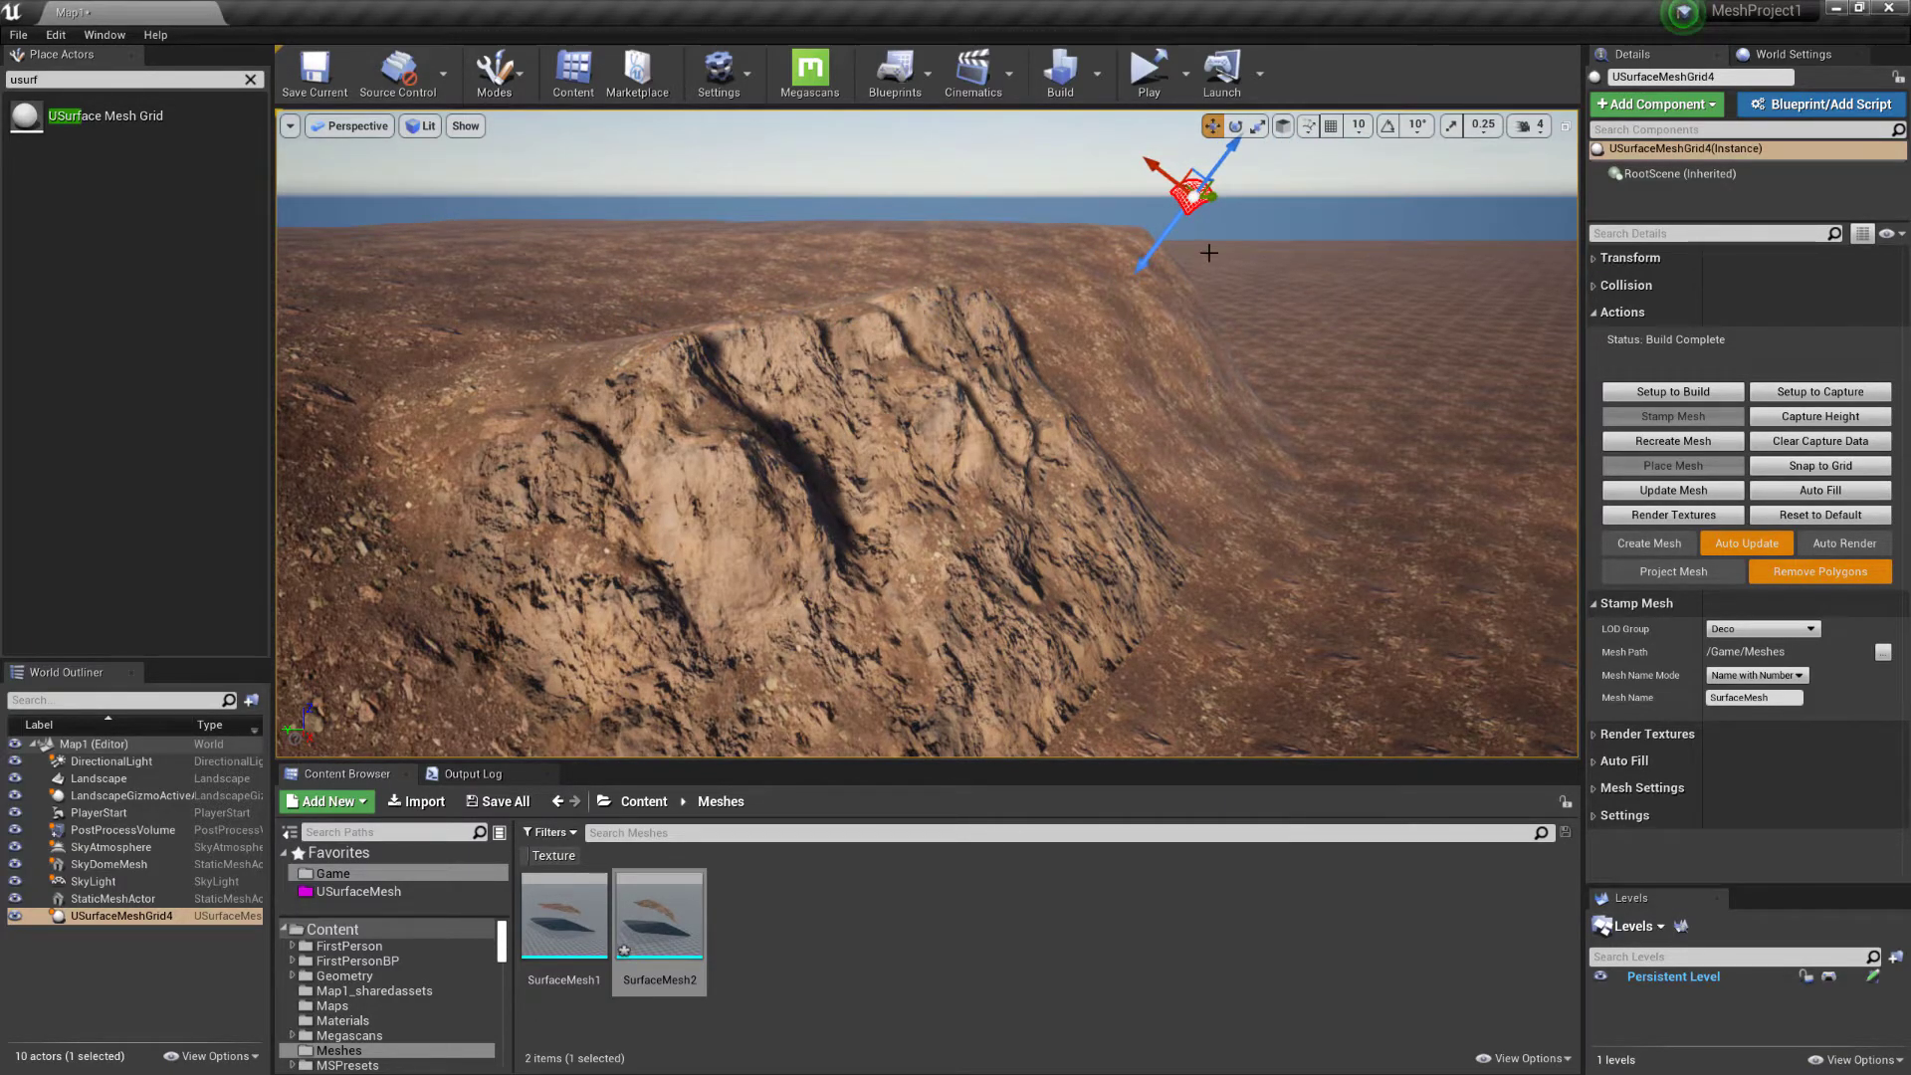
key(Delete)
right_drag(1088, 338, 1115, 403)
click(956, 428)
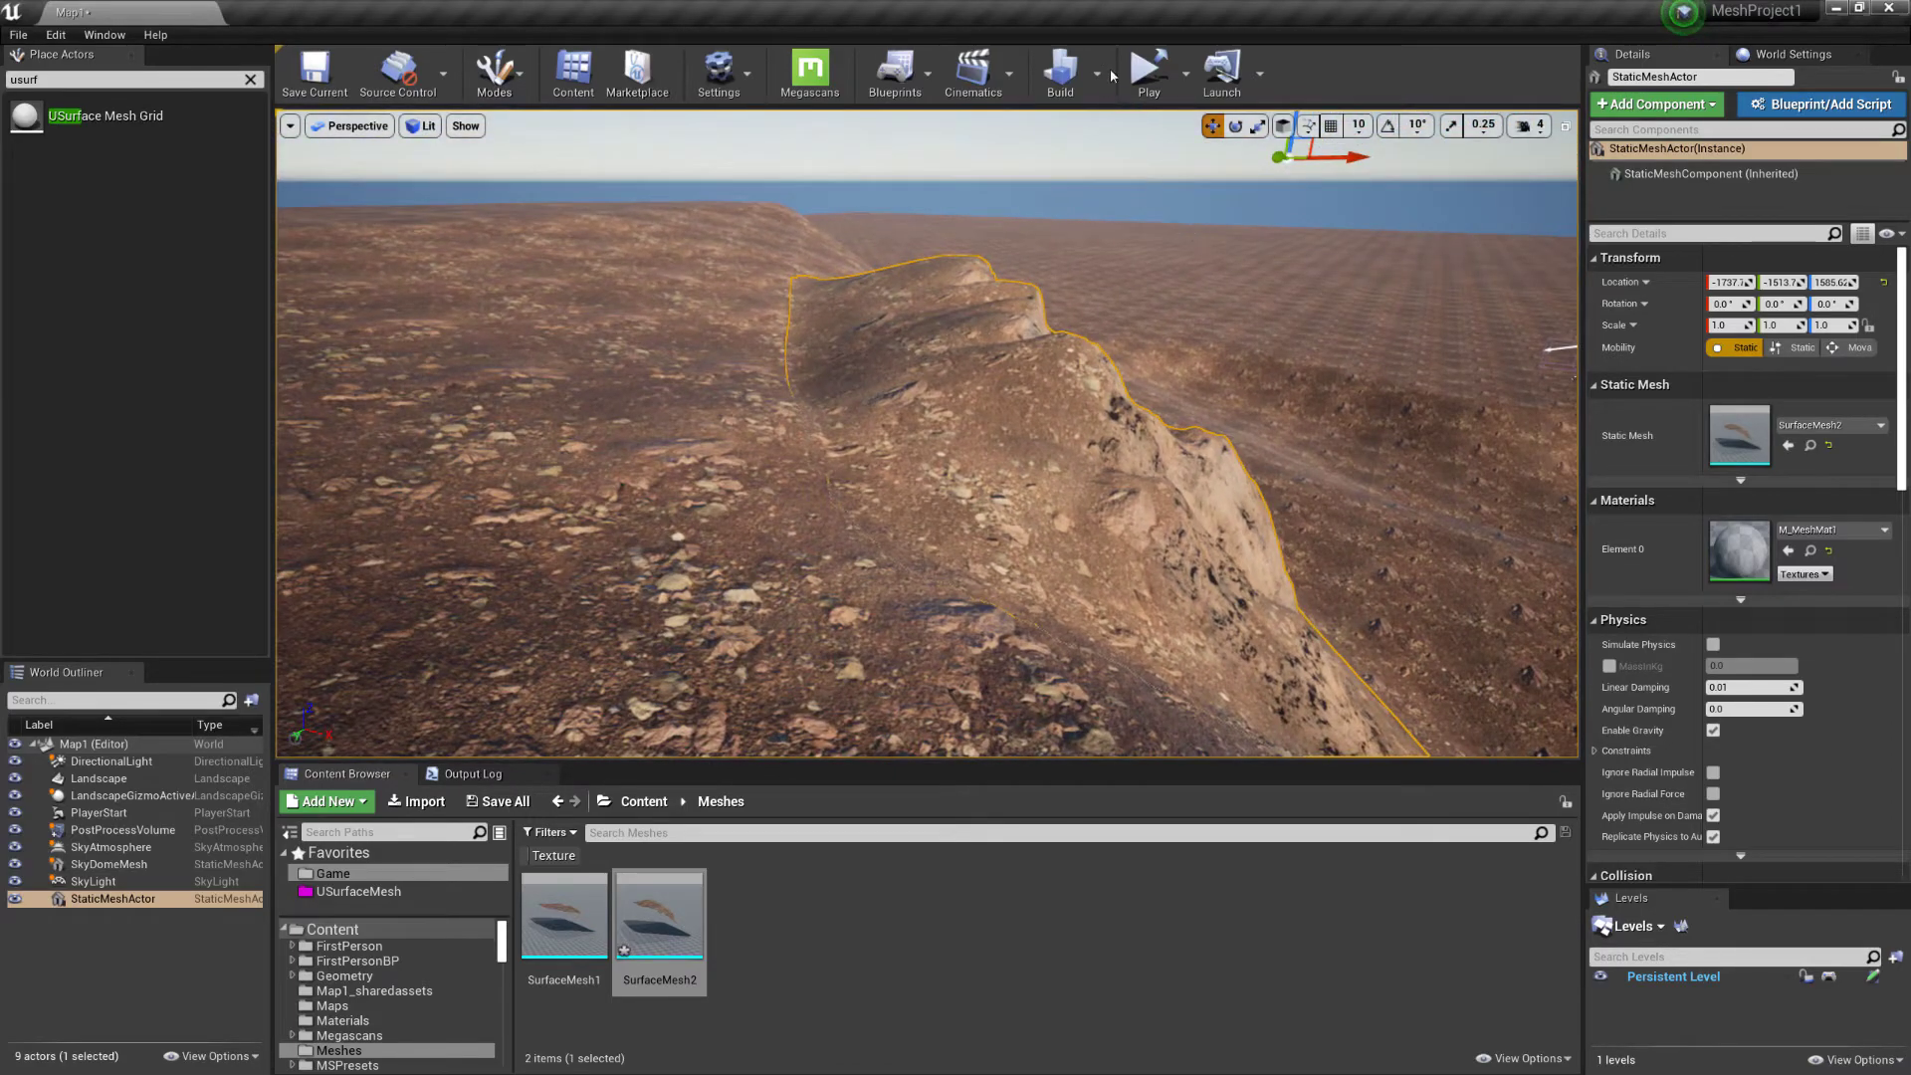
Play the level in the selected viewport and walk up the slope and across the stamped static mesh
click(1187, 73)
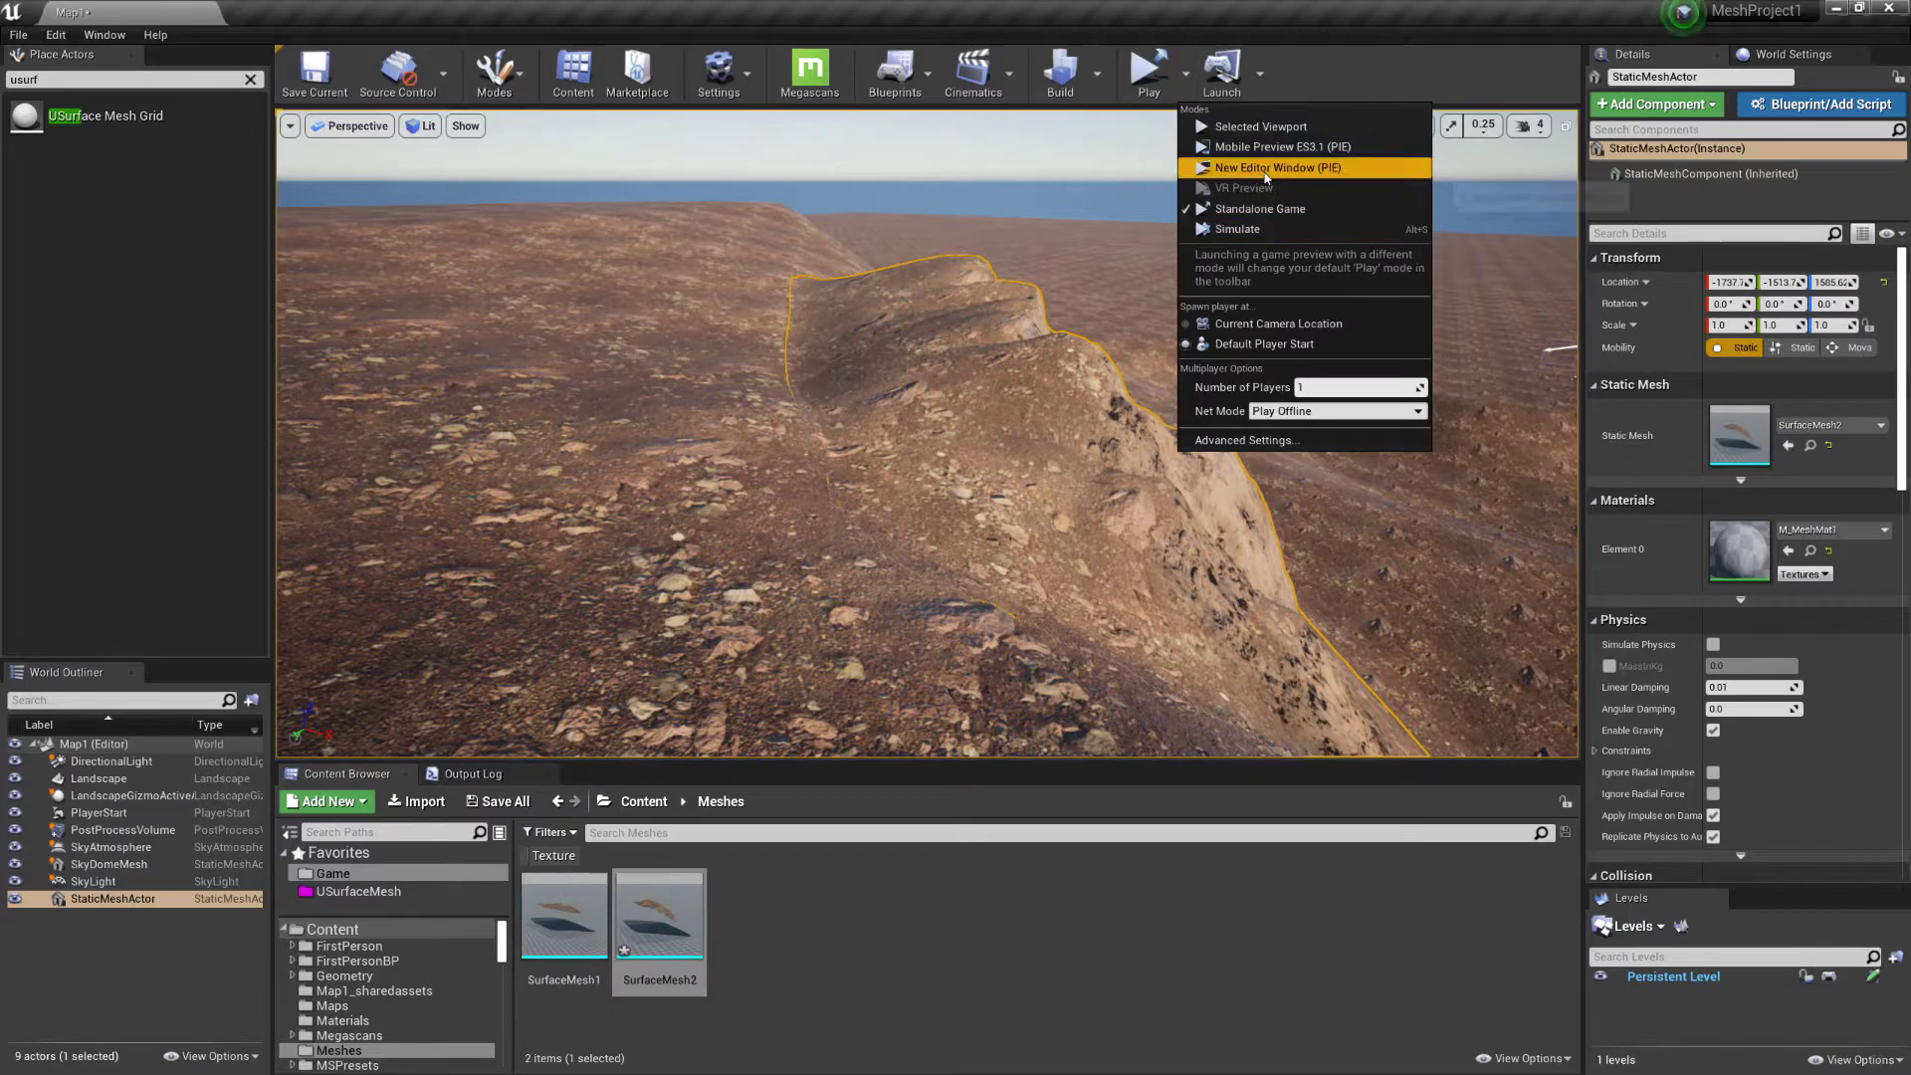
click(1257, 126)
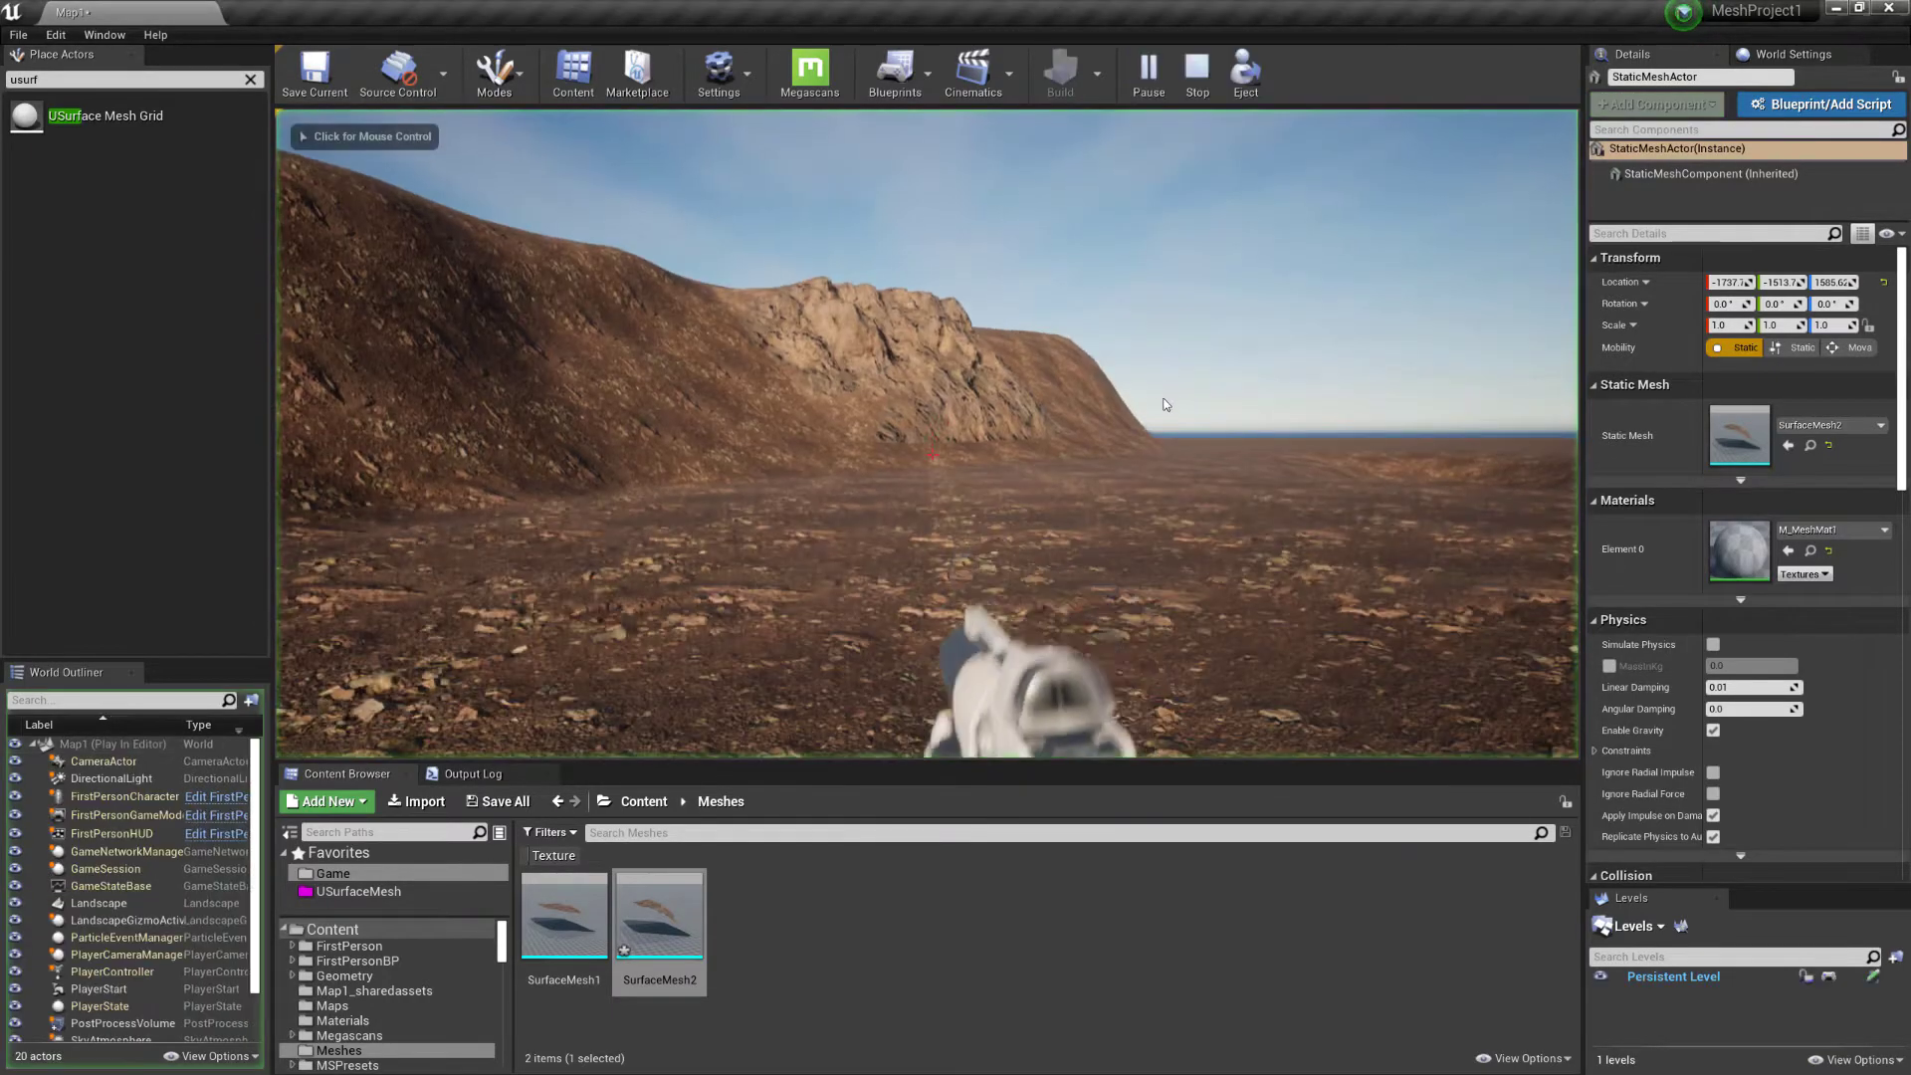
key(w)
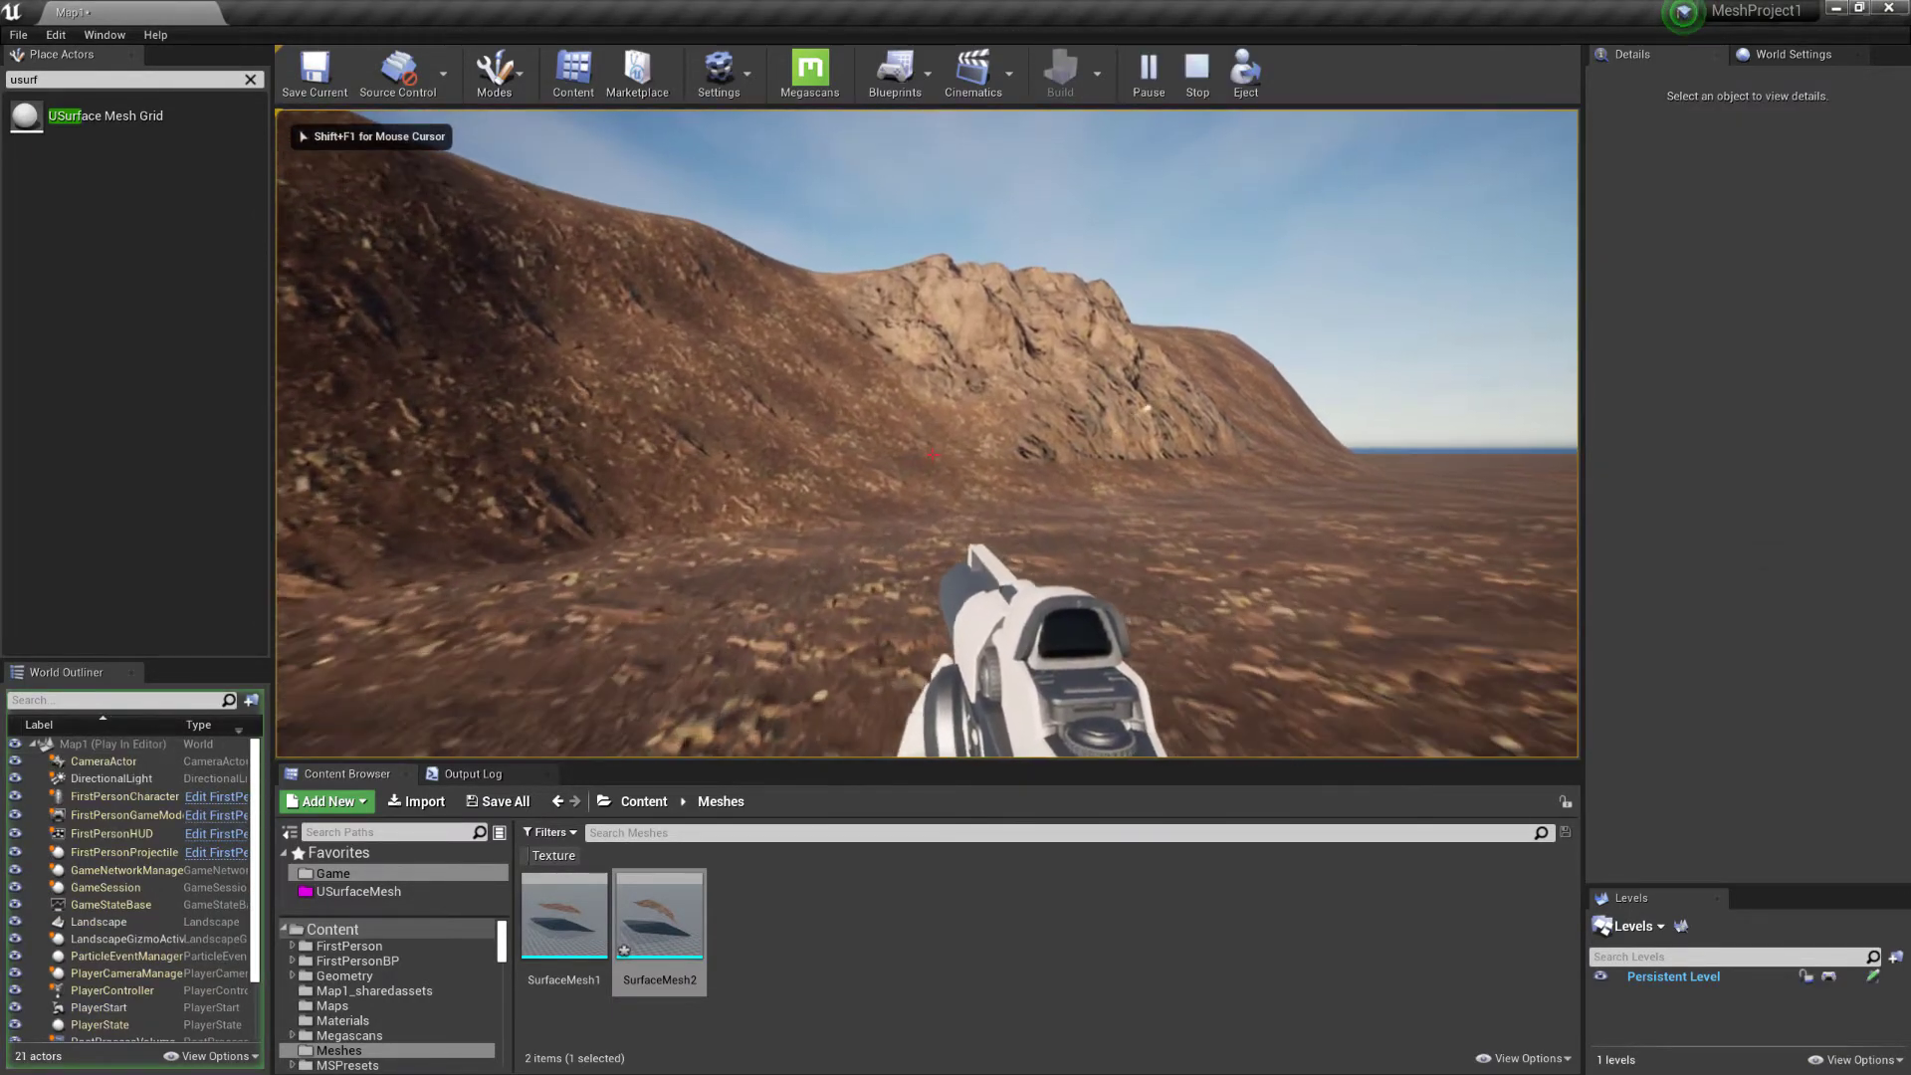
key(w)
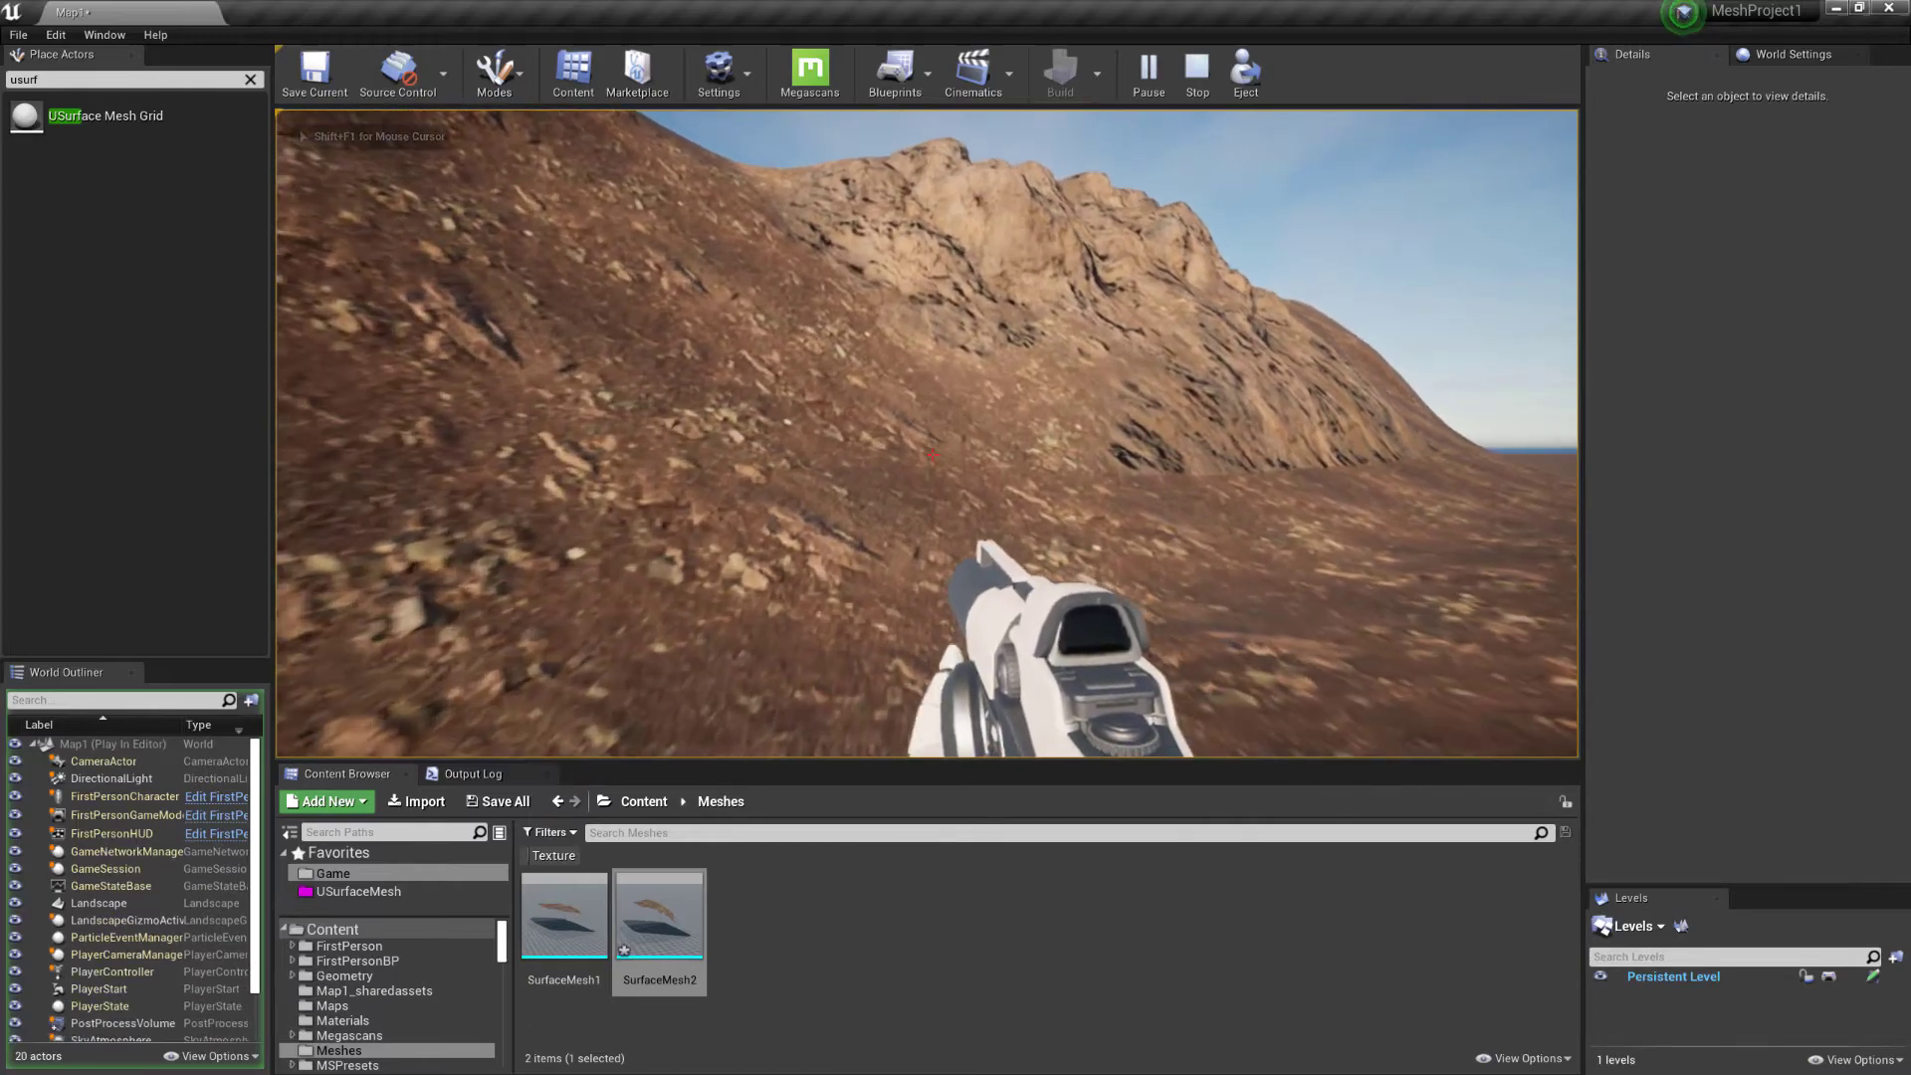
key(w)
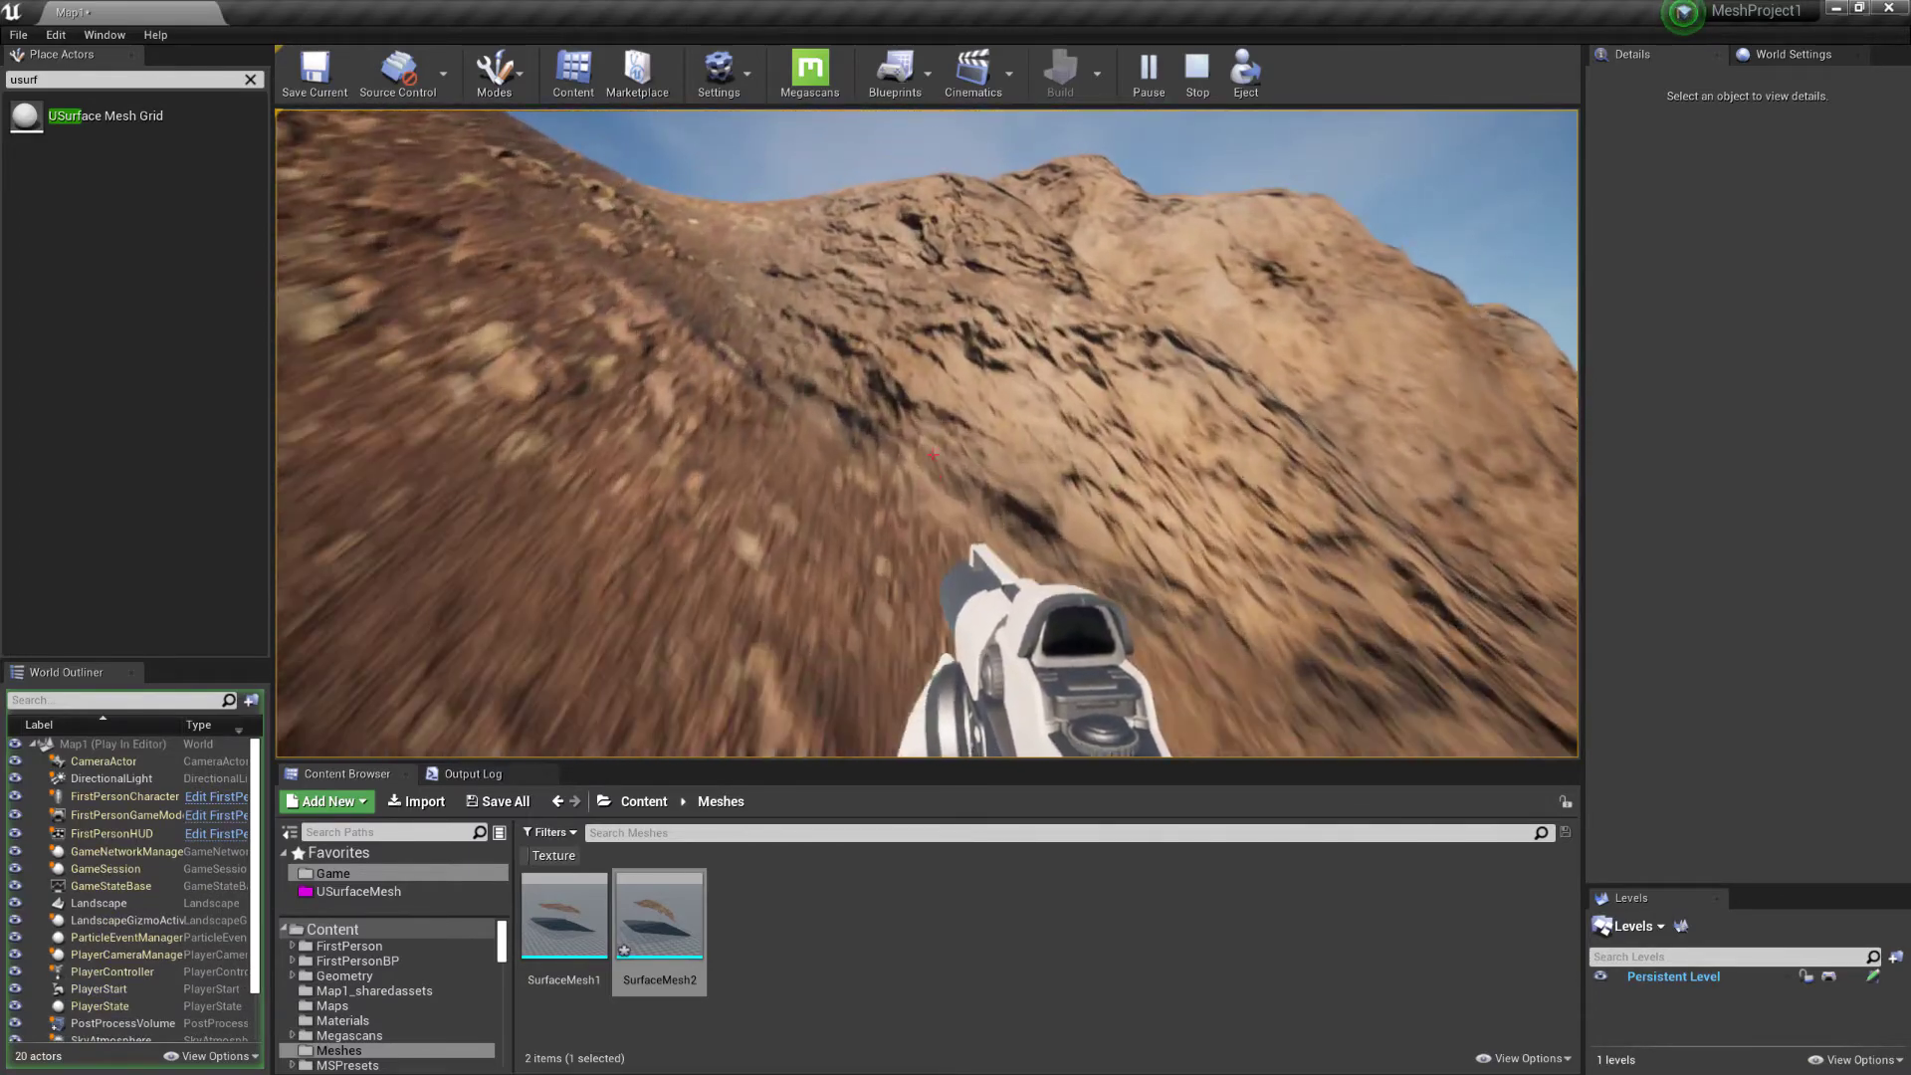
key(w)
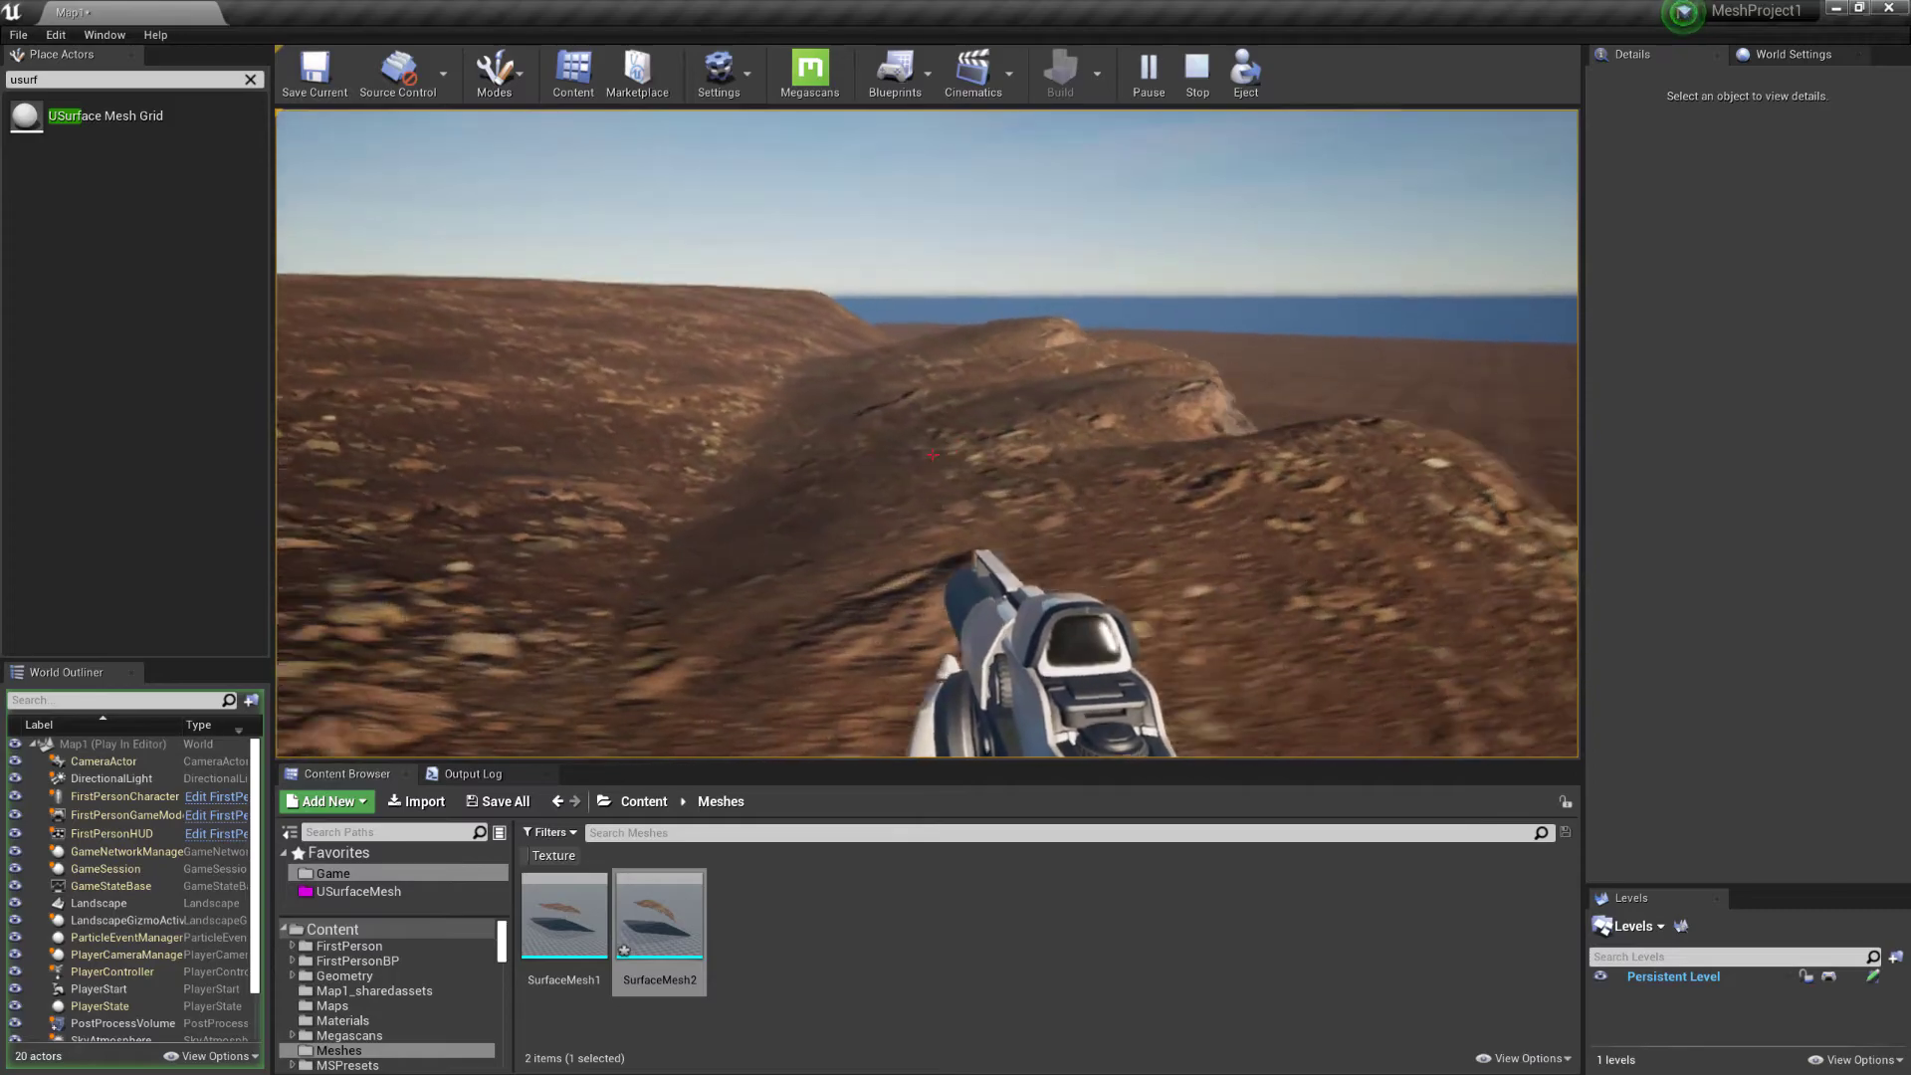
key(w)
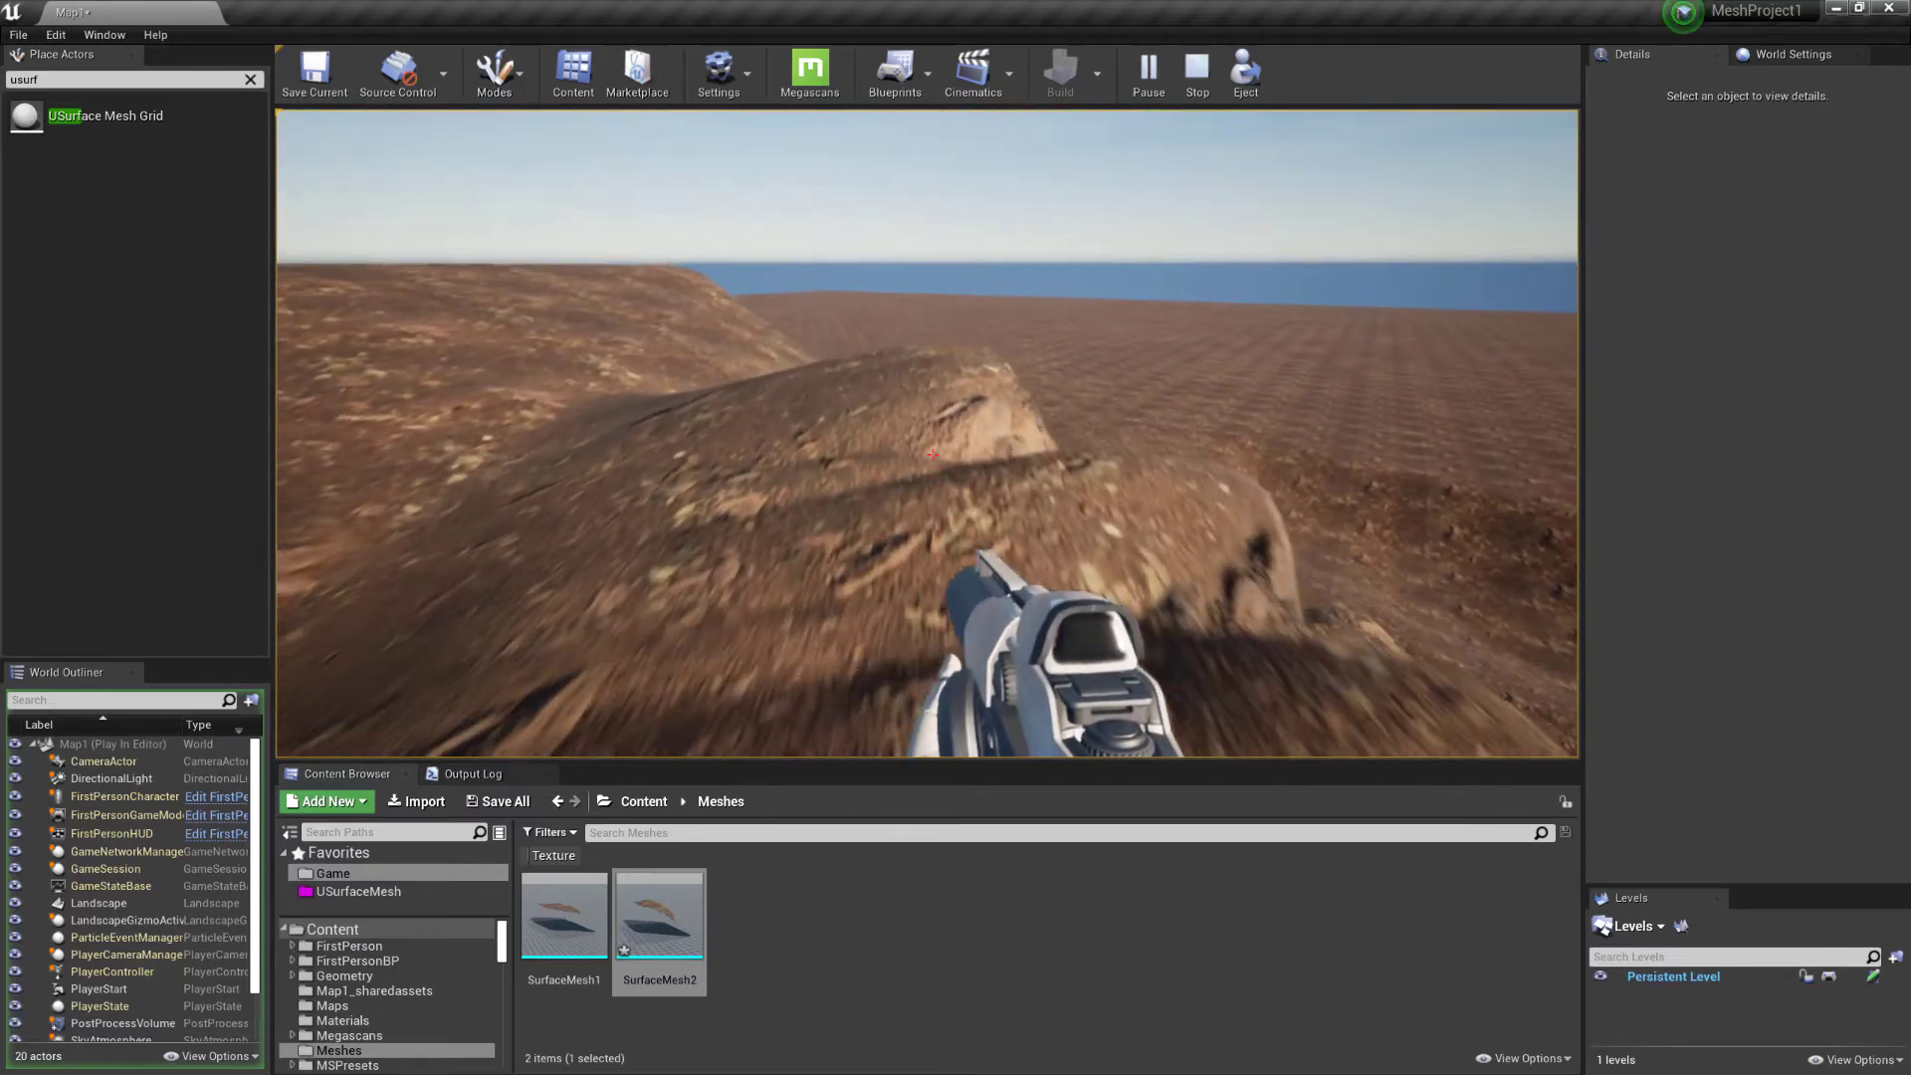
key(w)
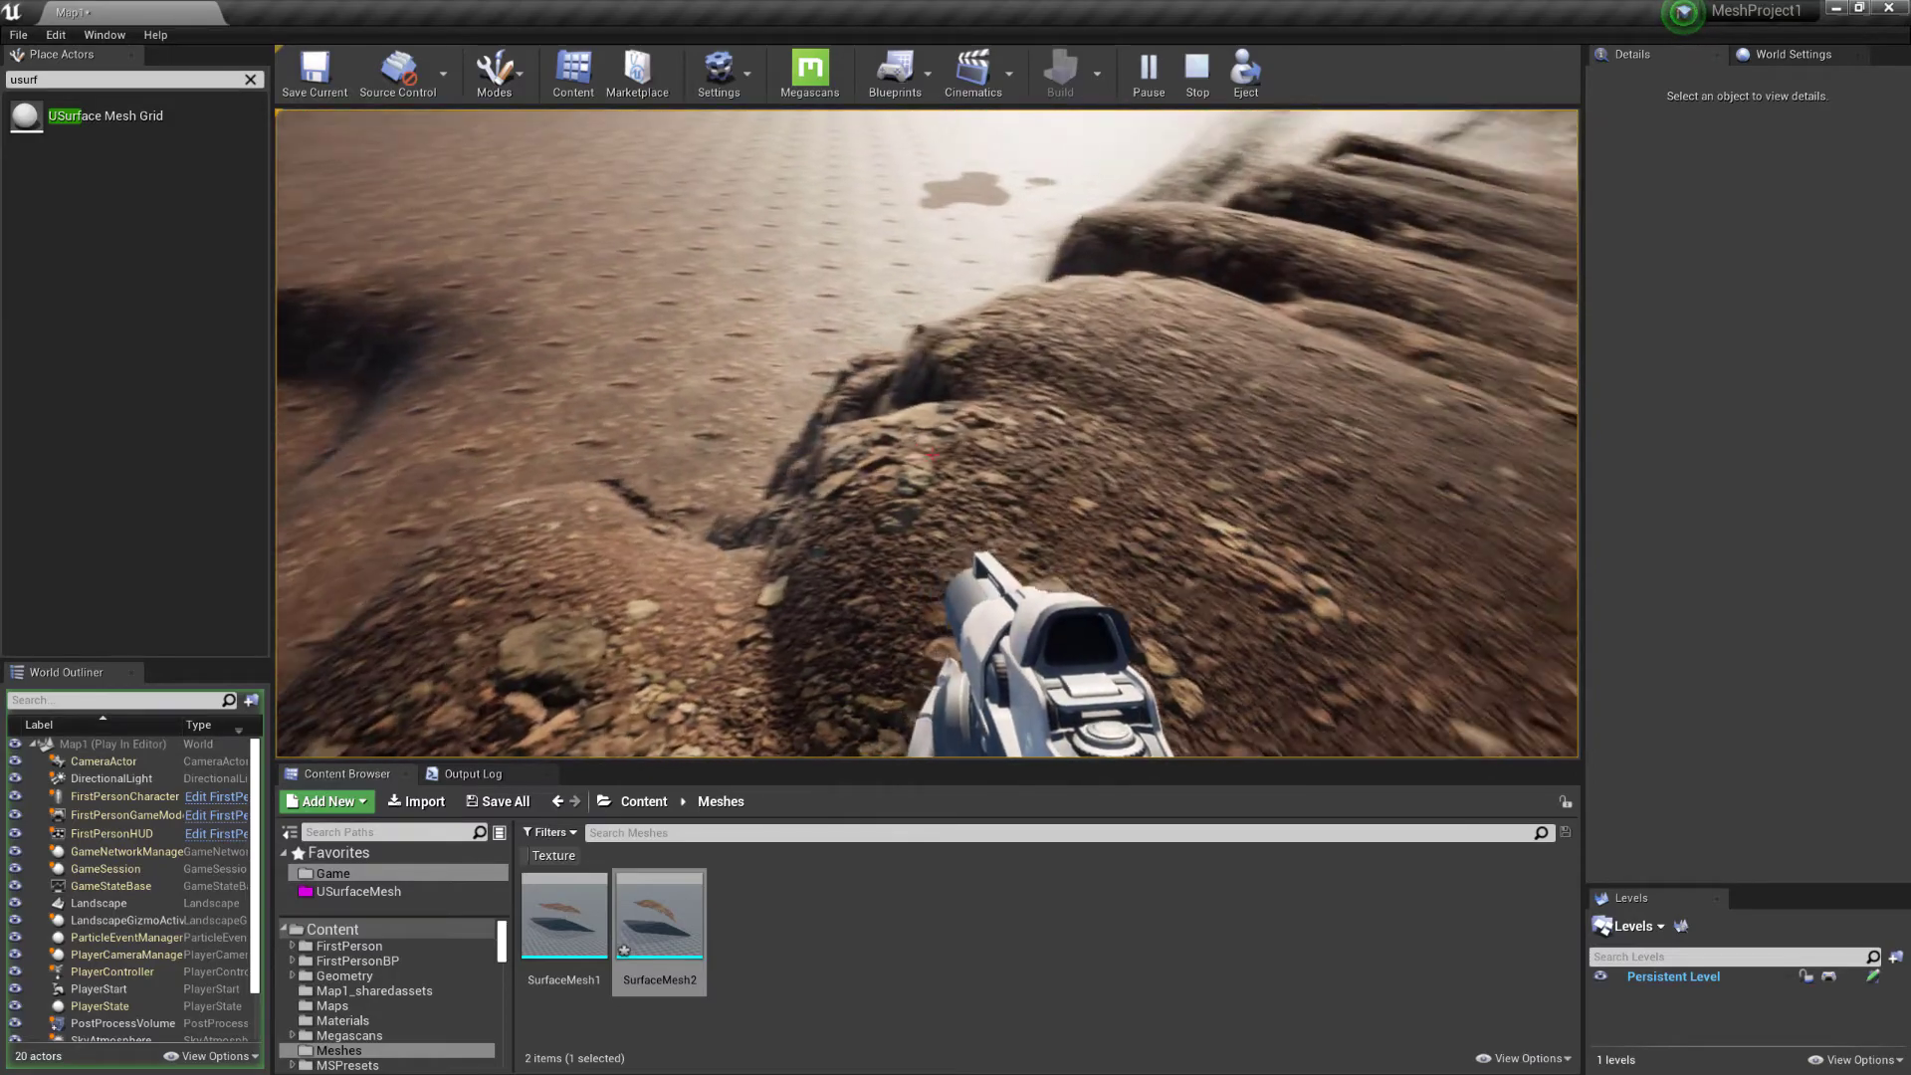
key(w)
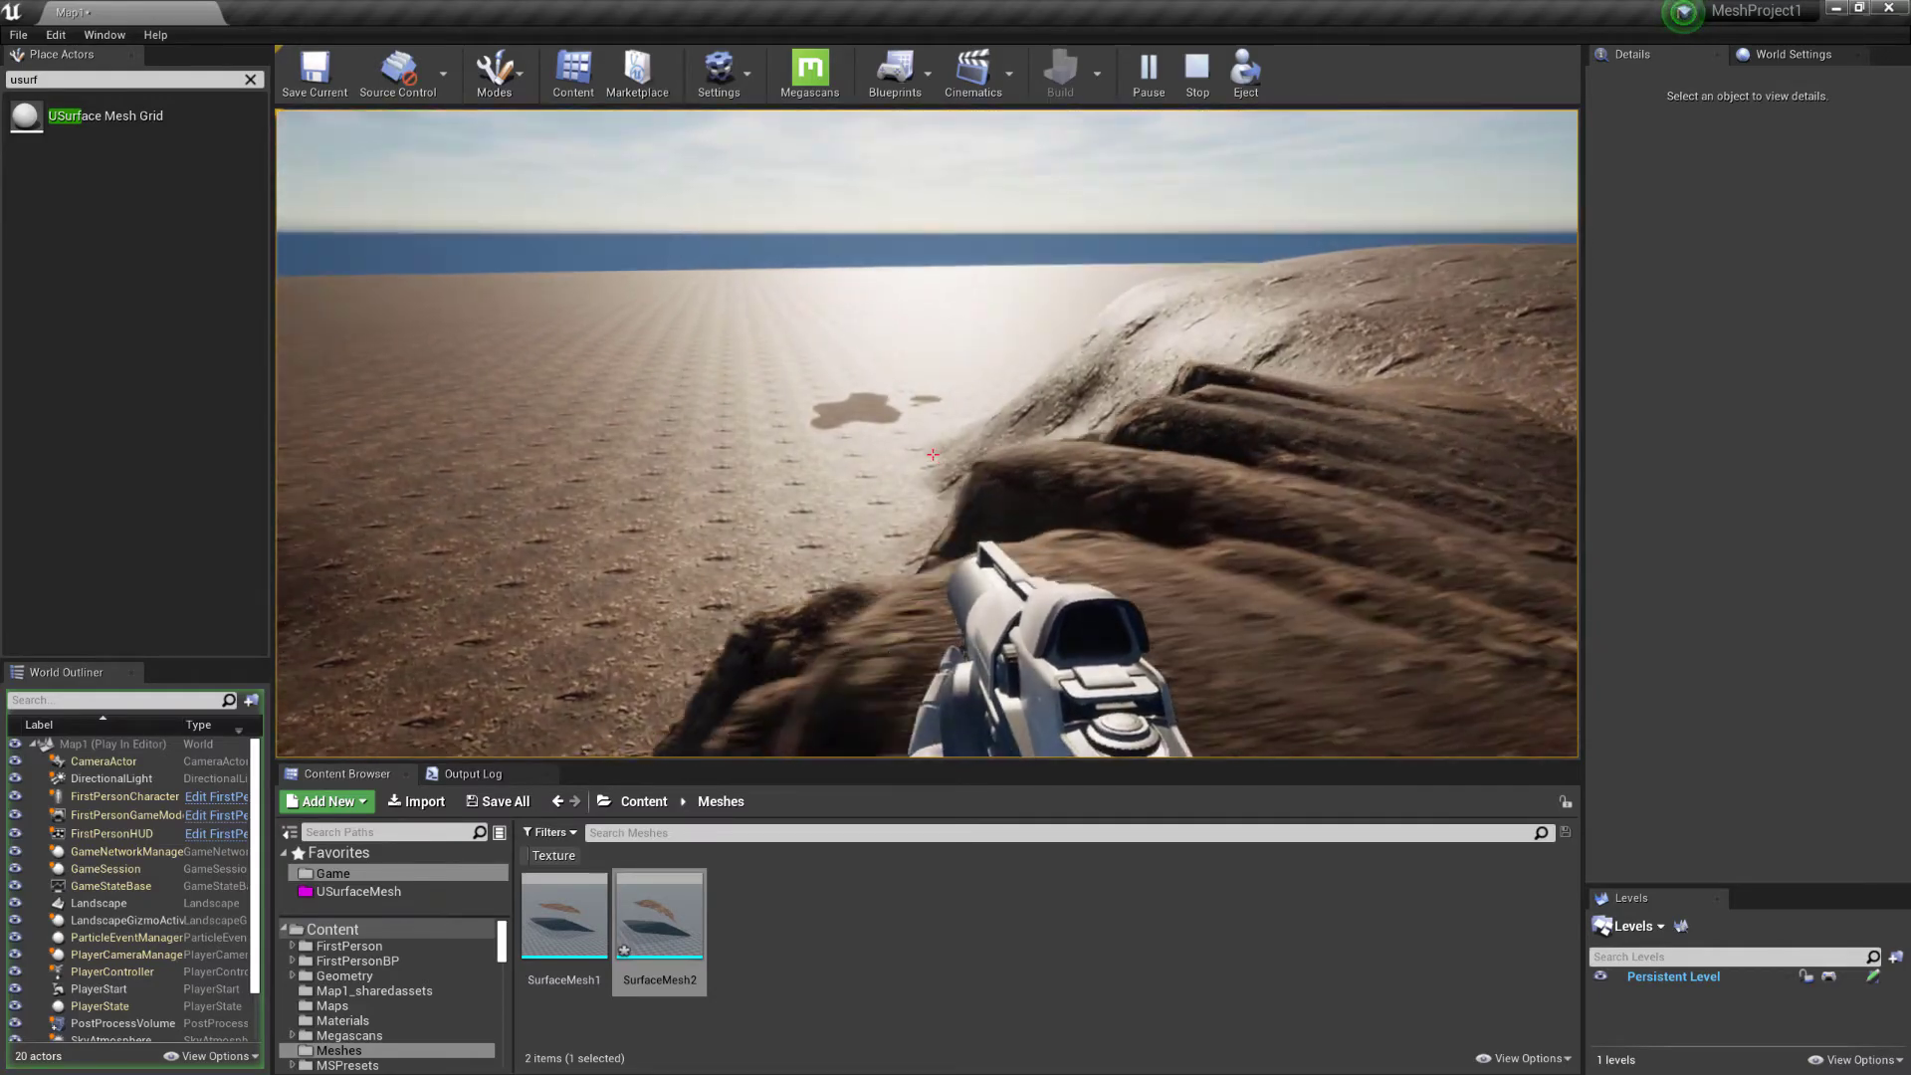
key(w)
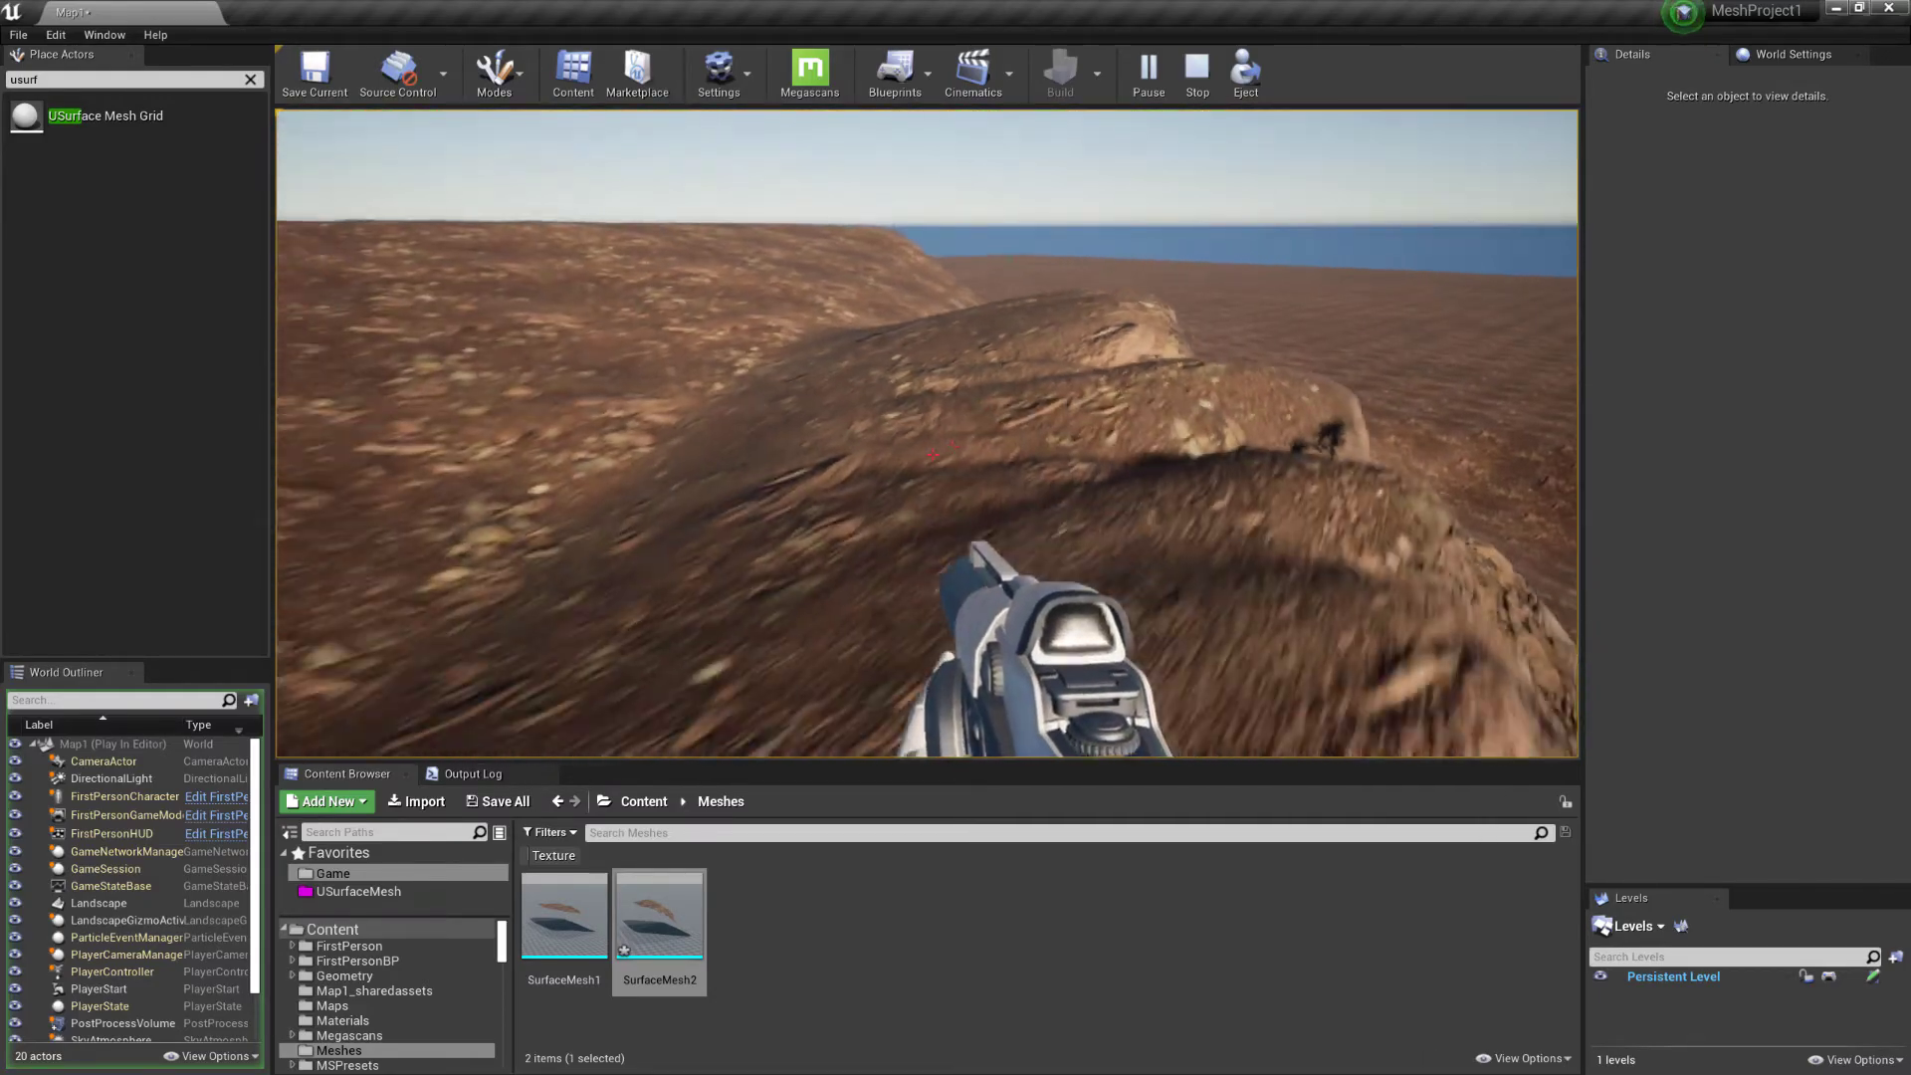
Walk over the stamped mesh and down to the foot of the slope, and end the play session
key(w)
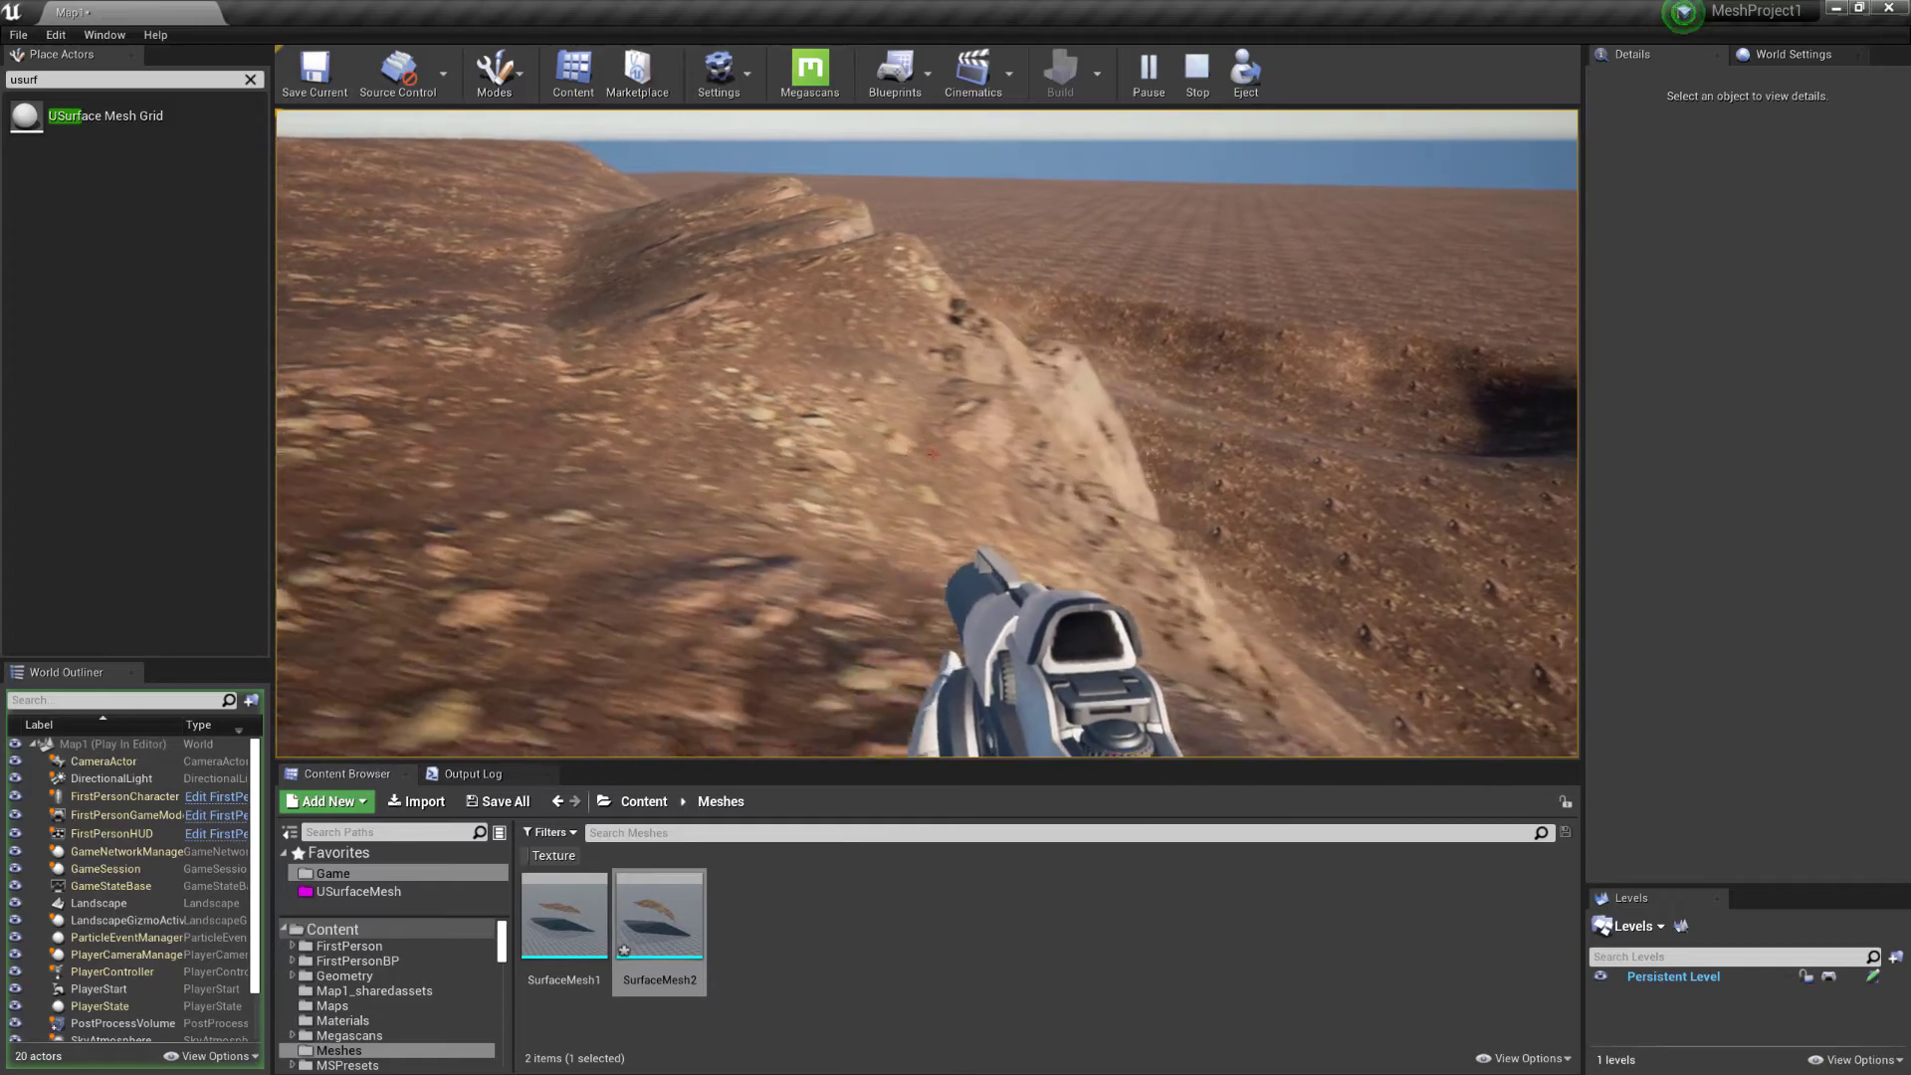
key(w)
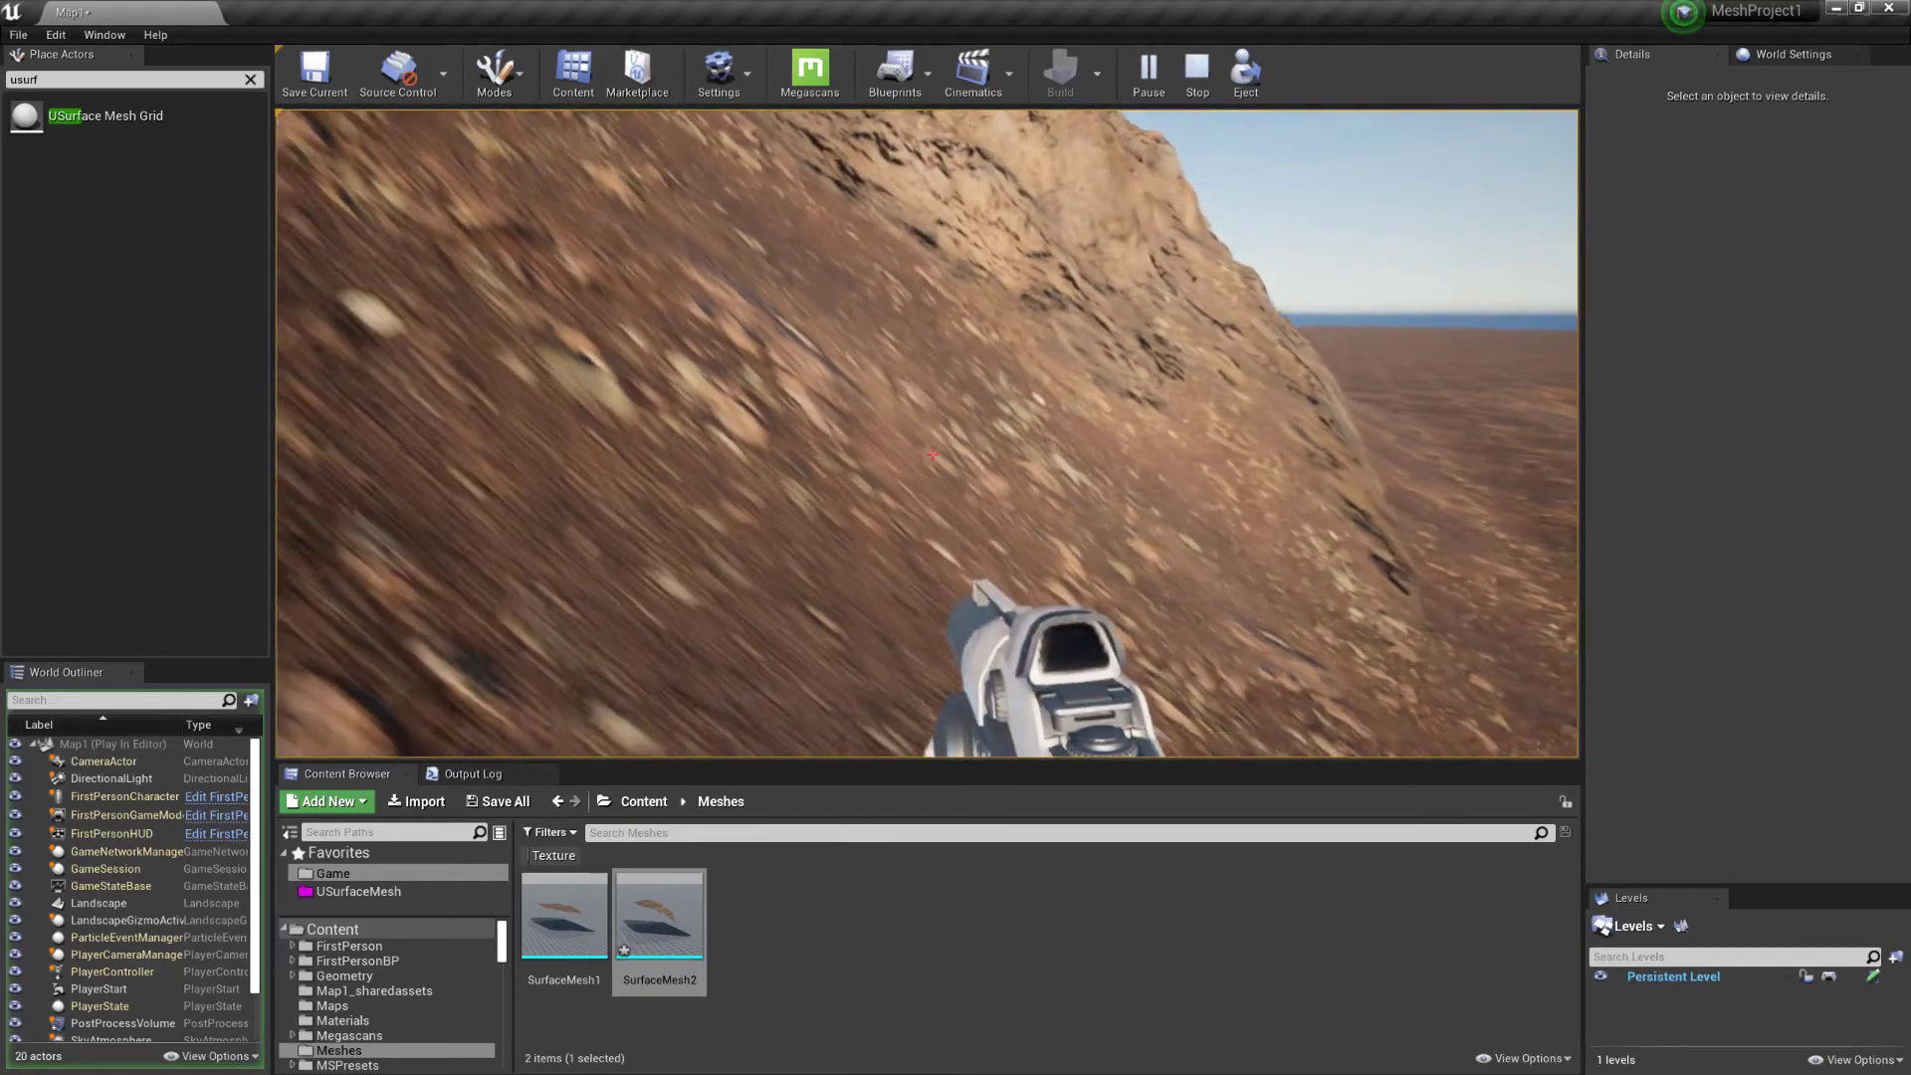
key(d)
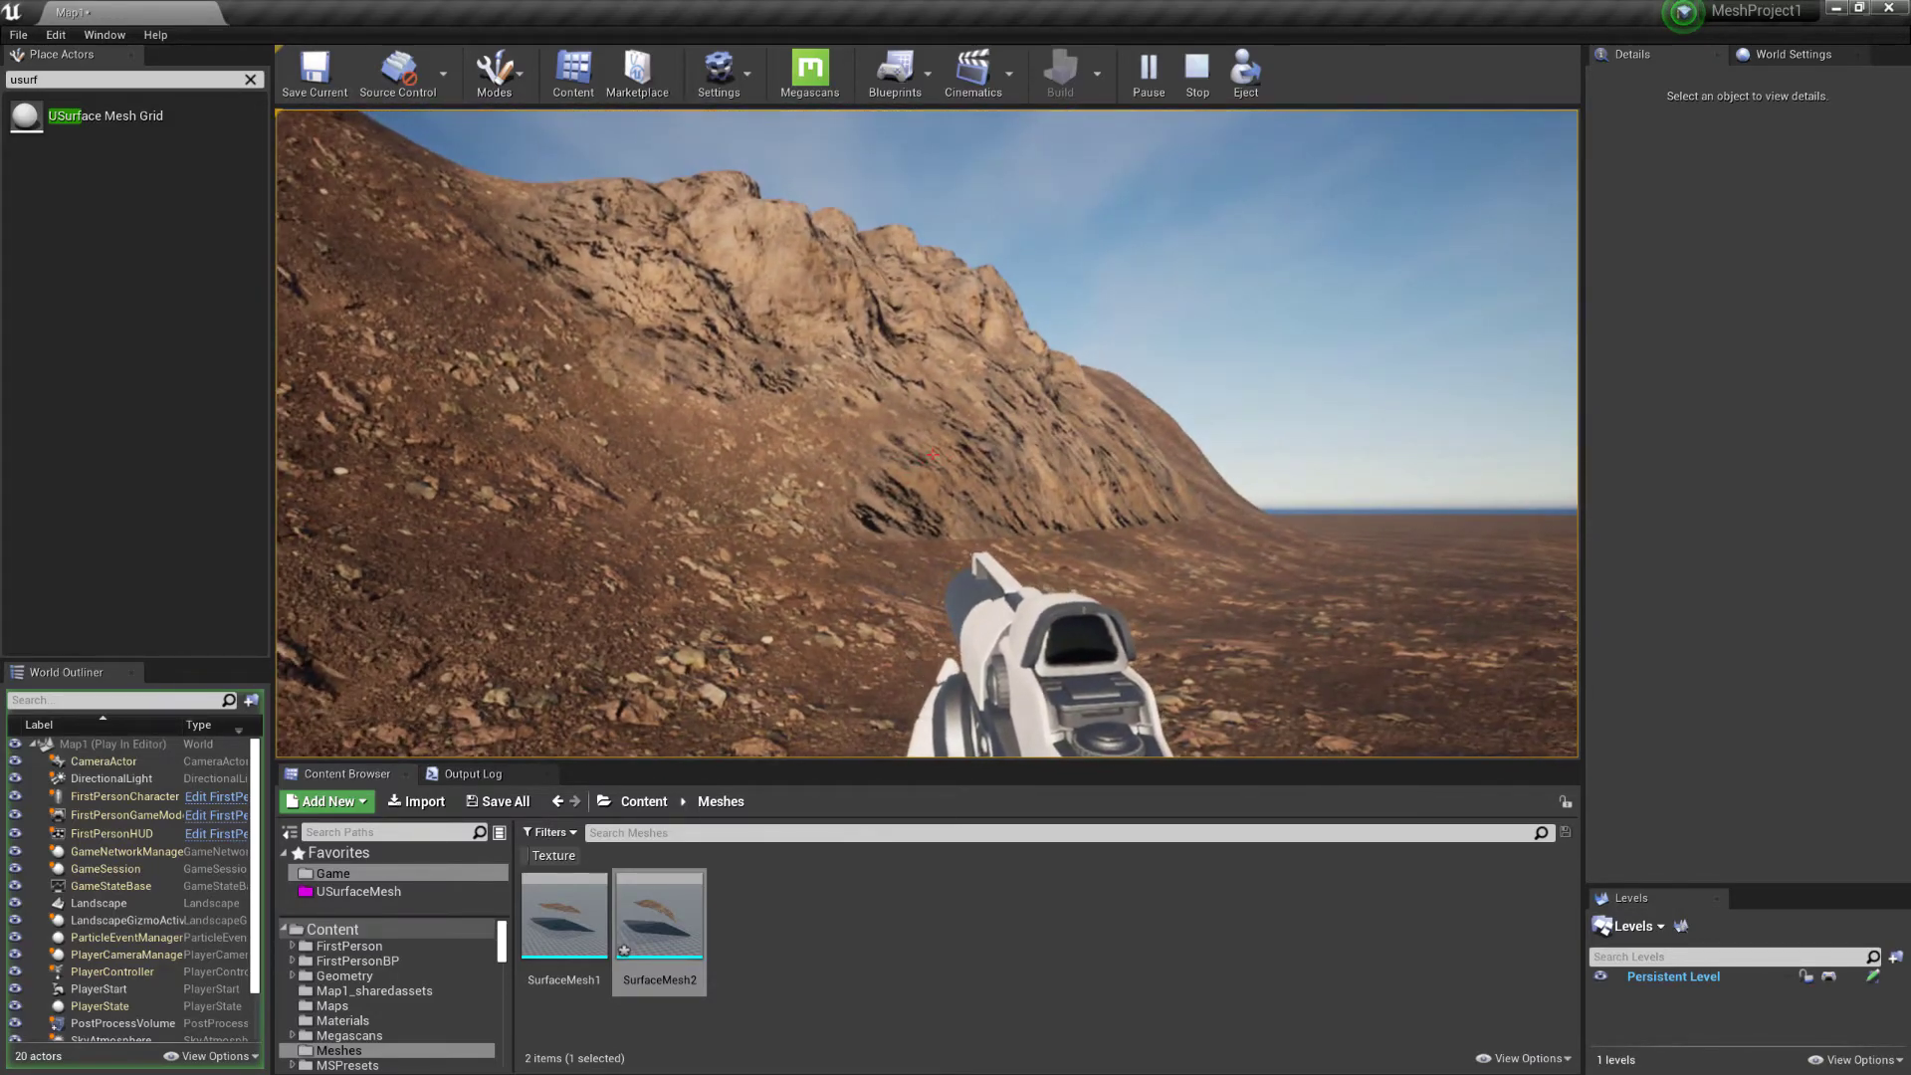
key(Escape)
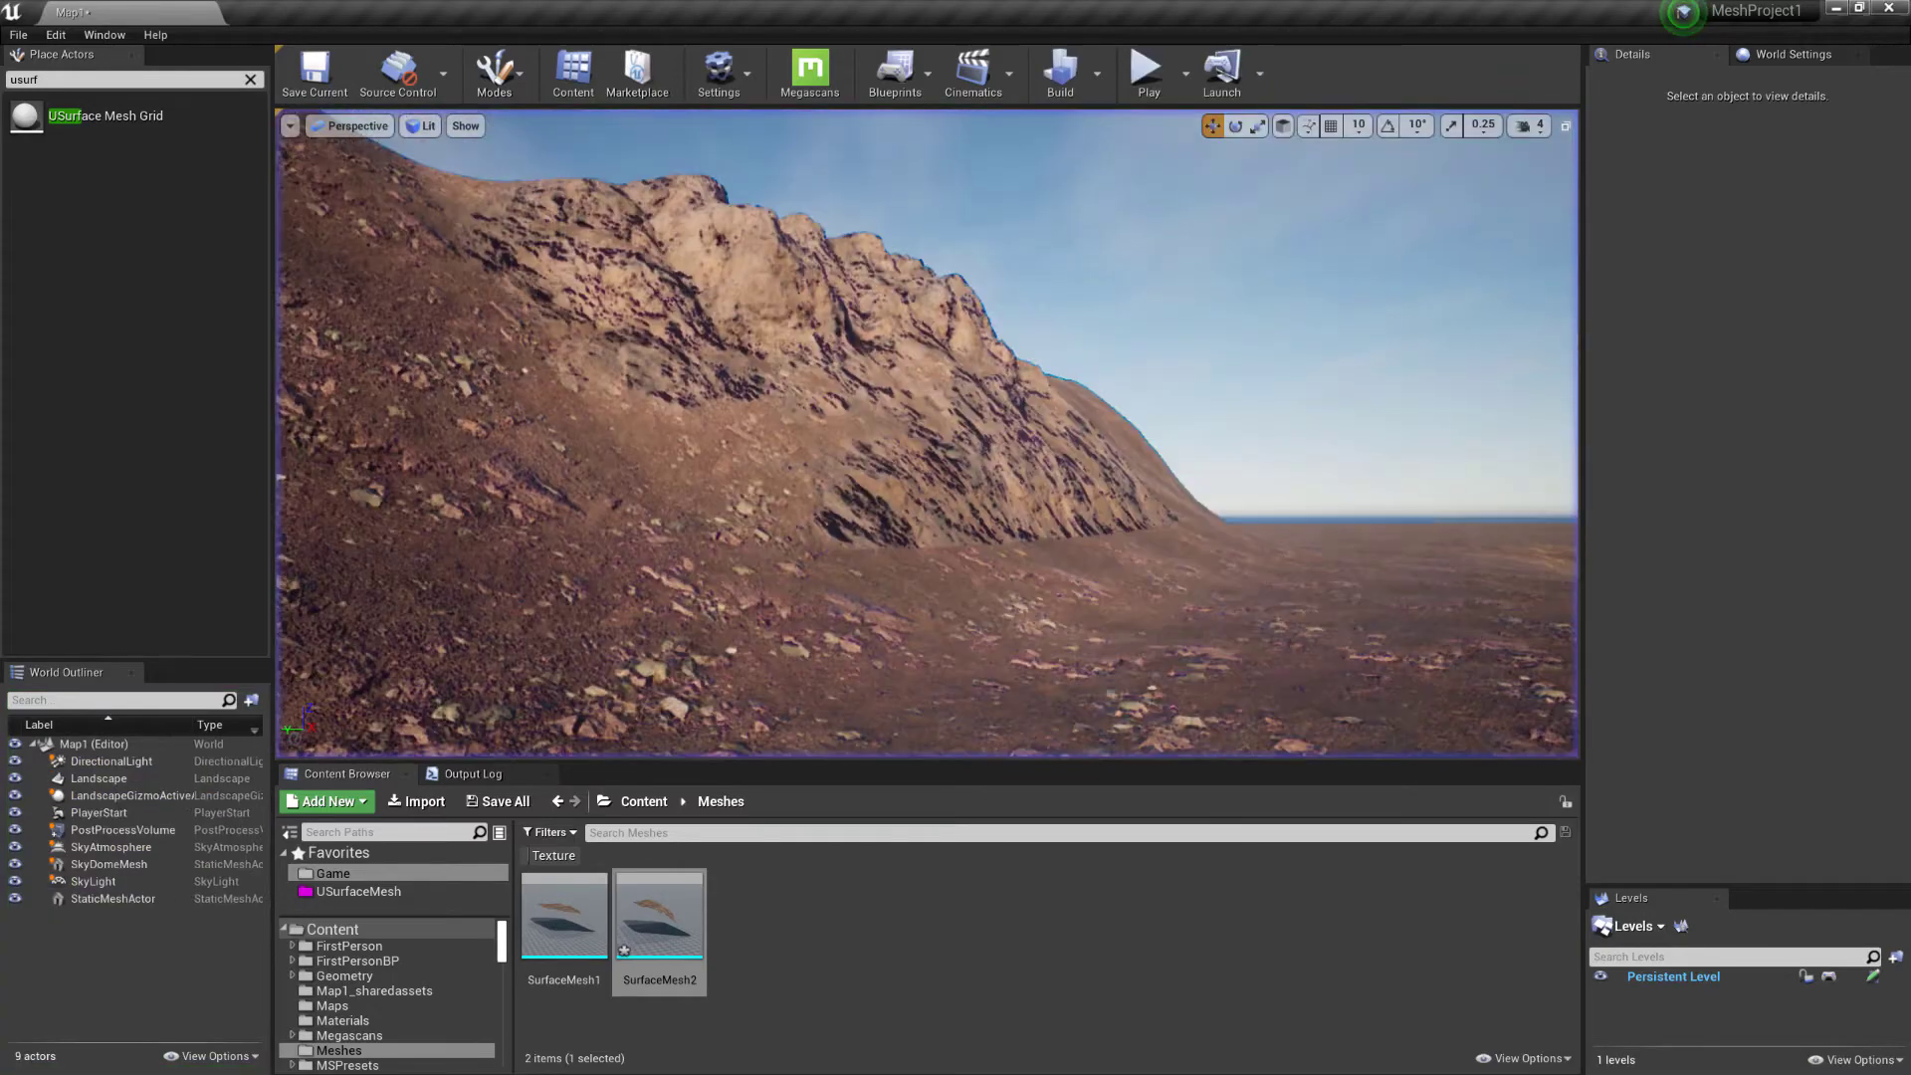
Review the USurfaceMesh plugin's build, recreate, stamp, place and general options in the Project Settings, and close the settings window
click(56, 36)
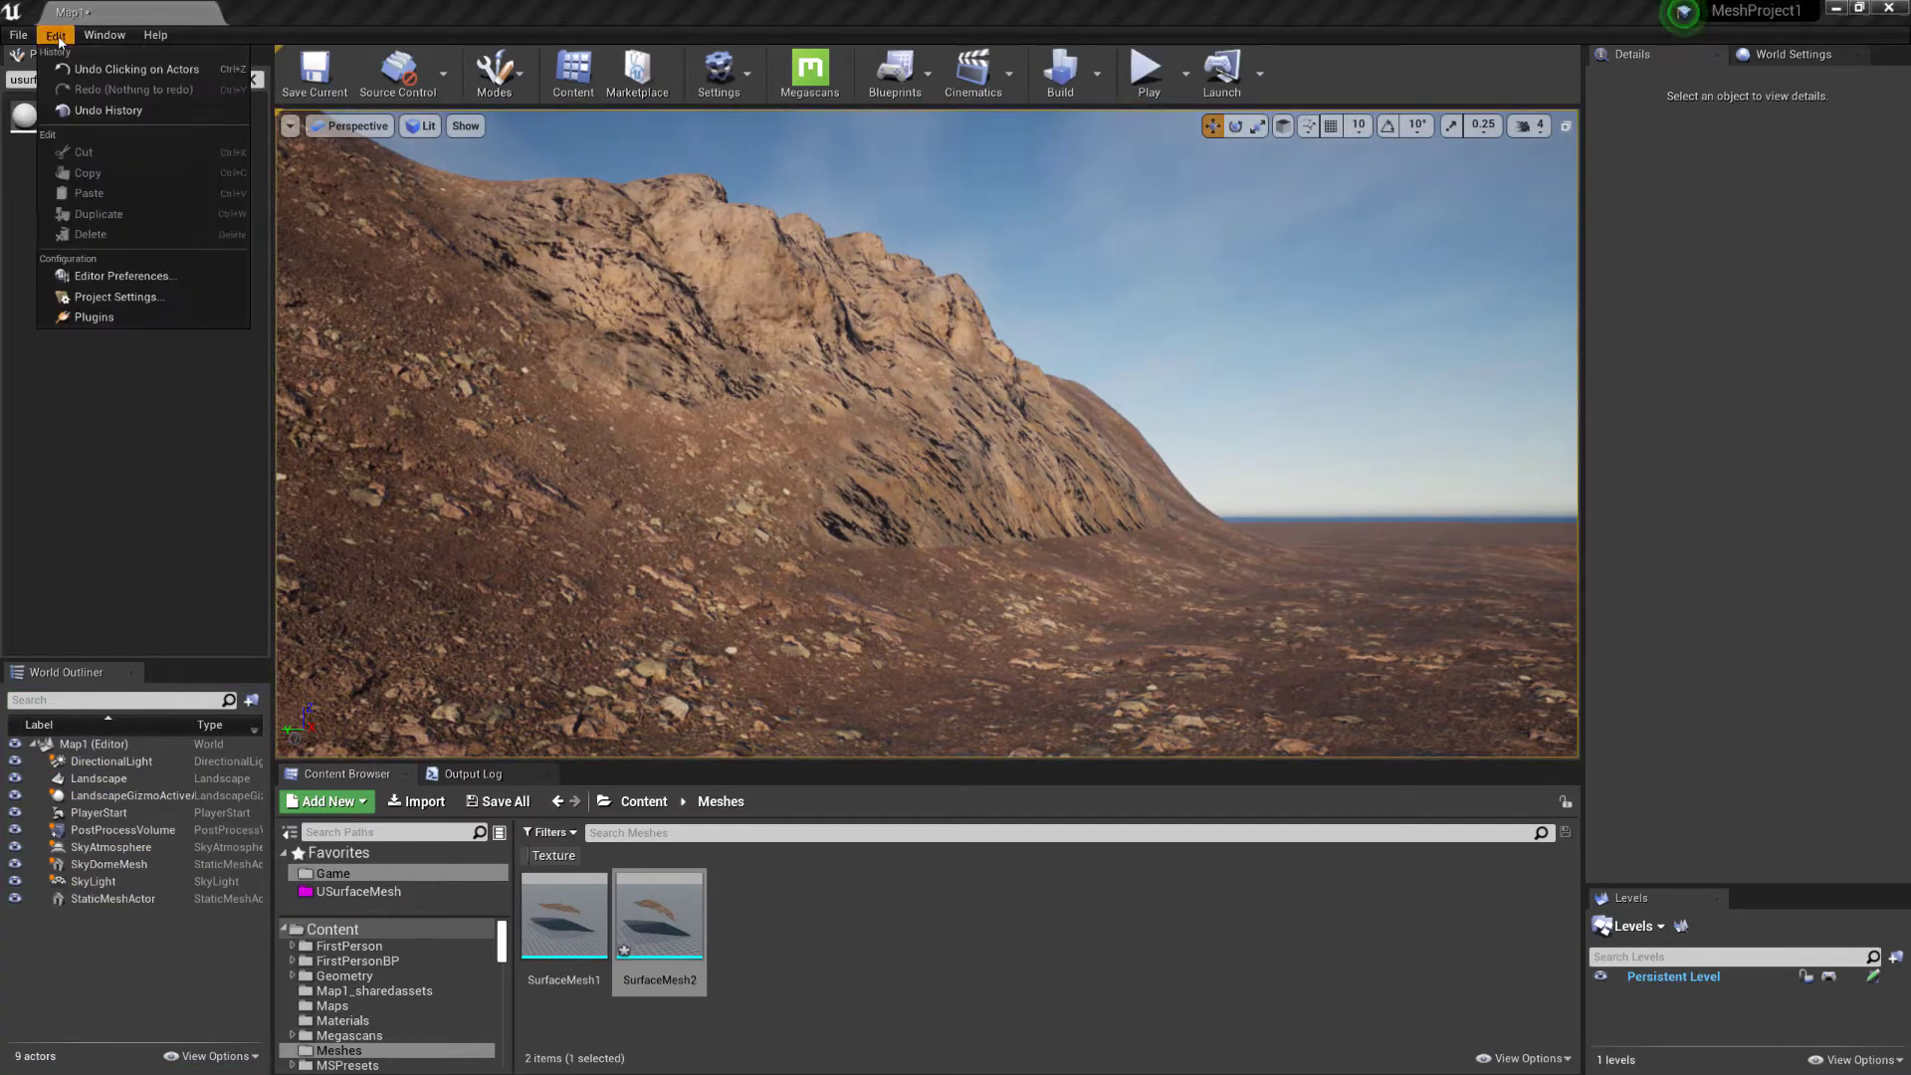
click(120, 304)
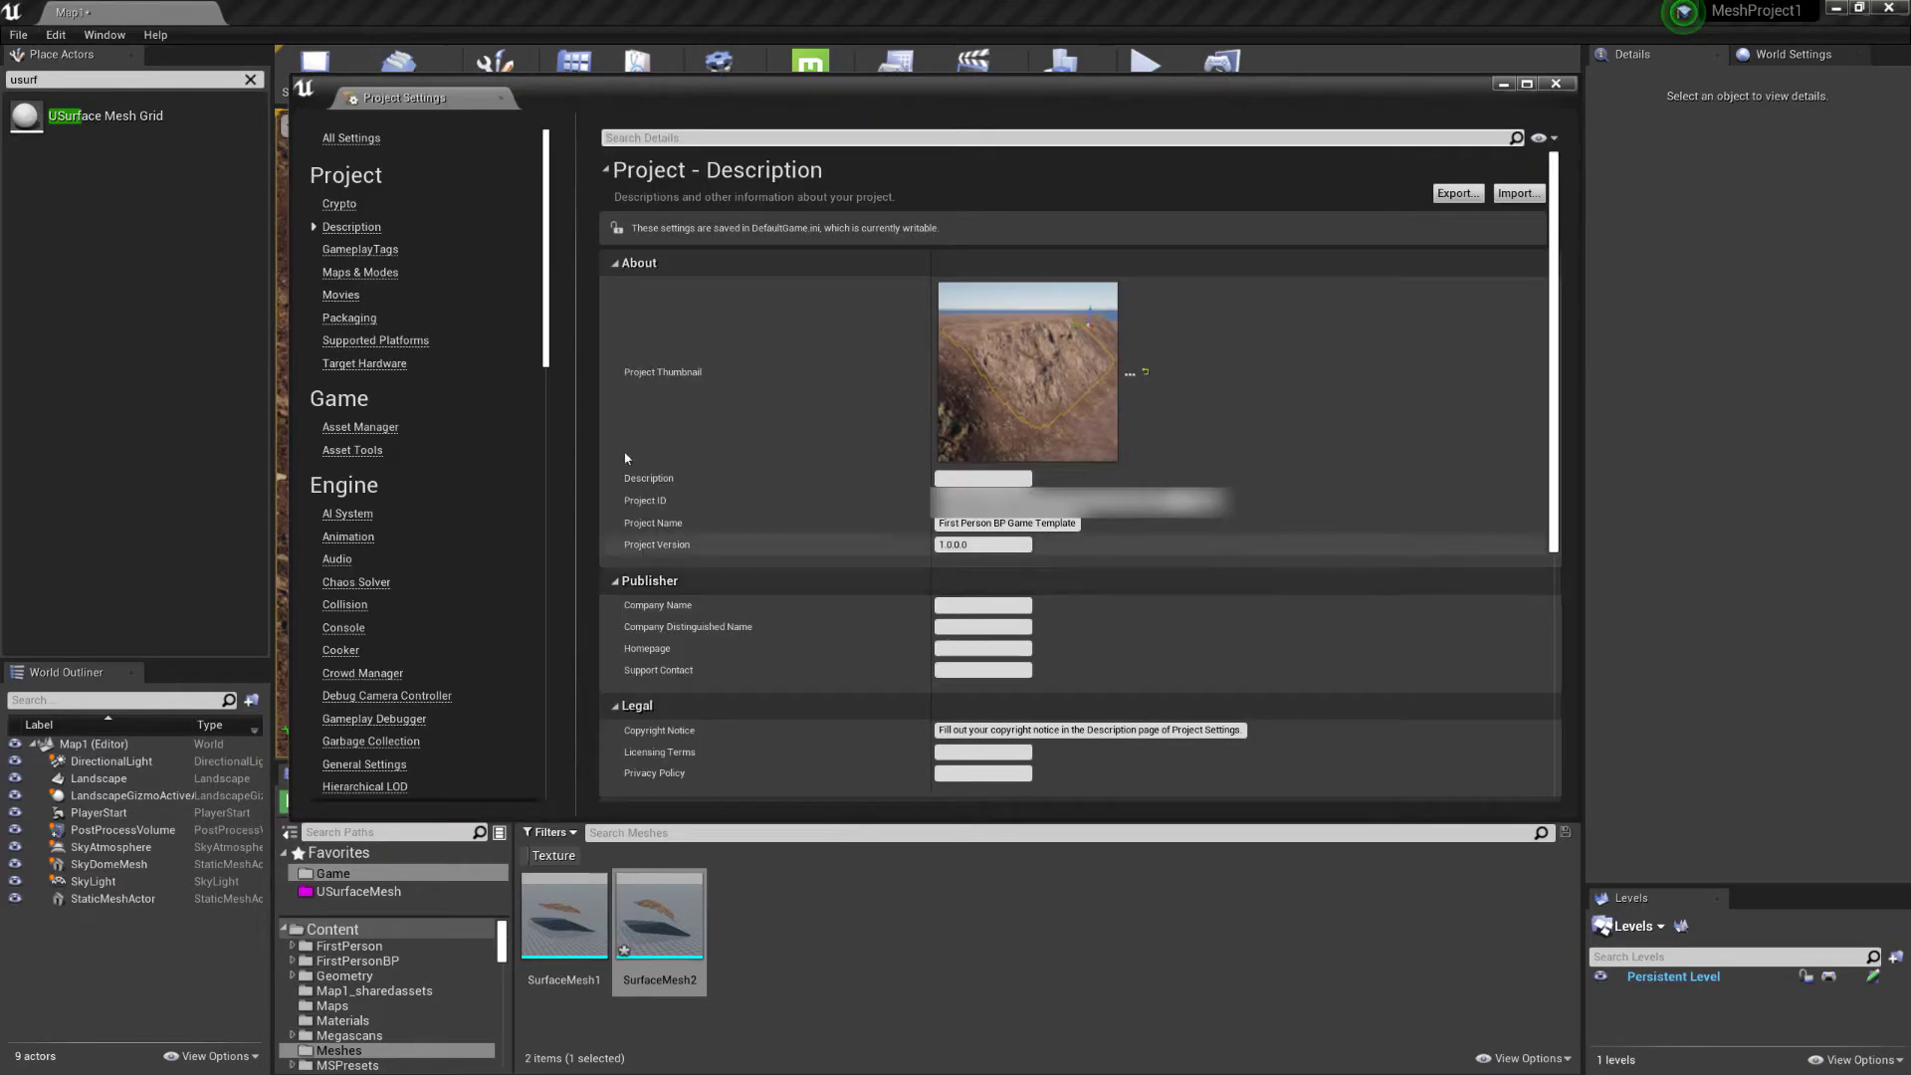
scroll(555, 490, down, 5)
scroll(554, 491, down, 10)
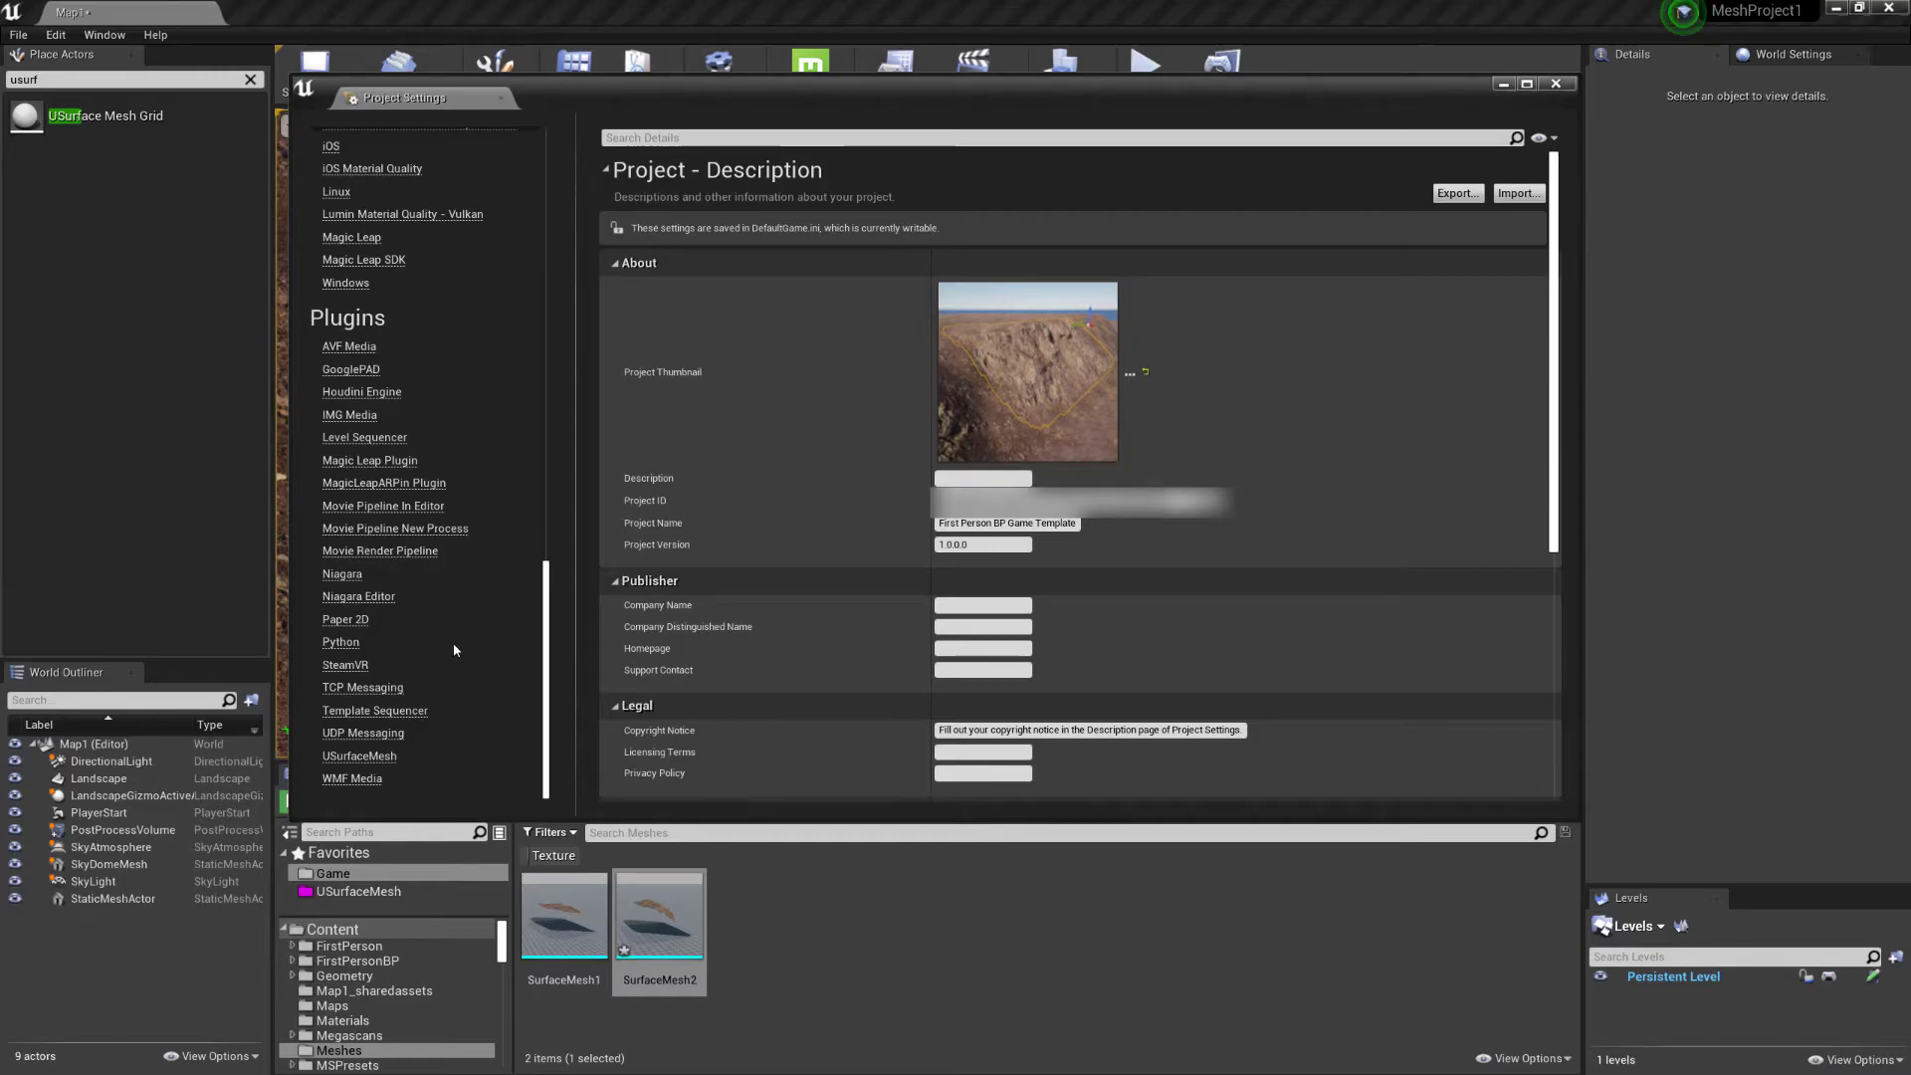
click(373, 761)
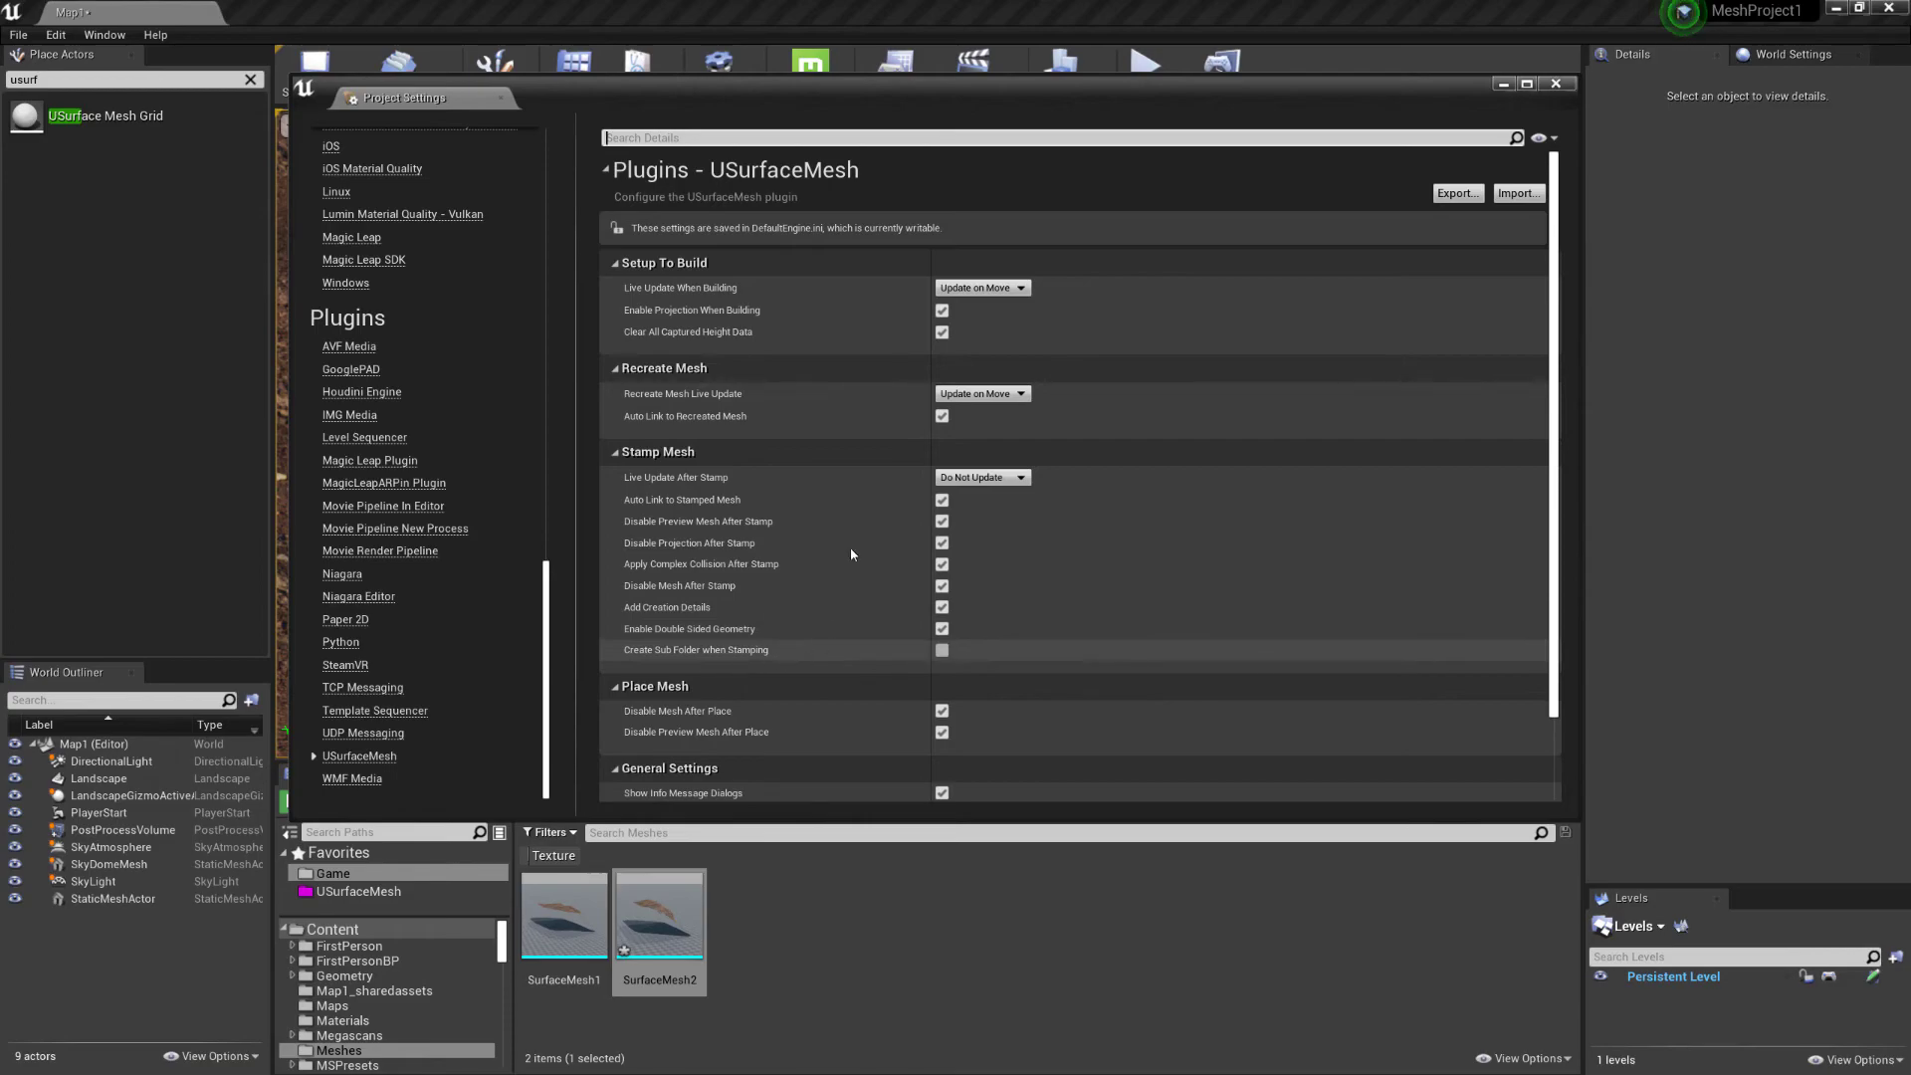
scroll(853, 712, down, 2)
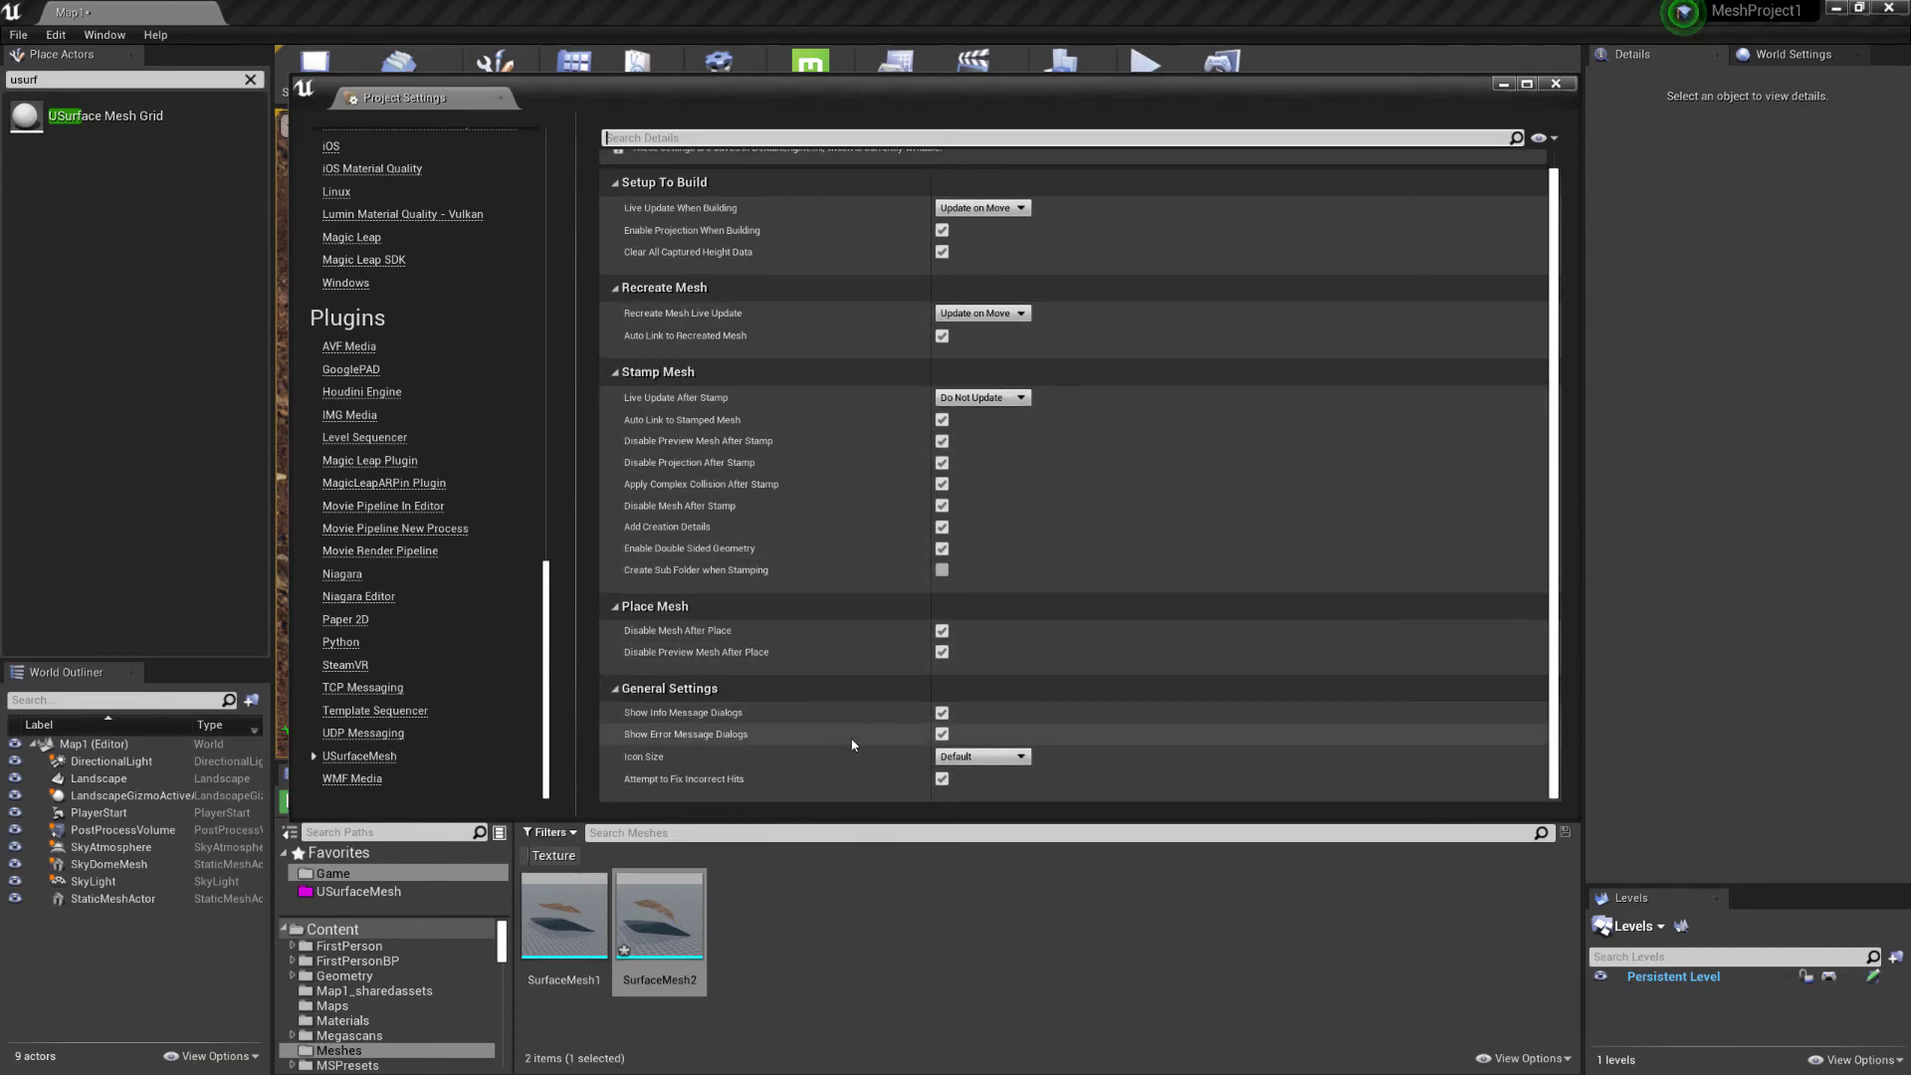
scroll(852, 741, up, 2)
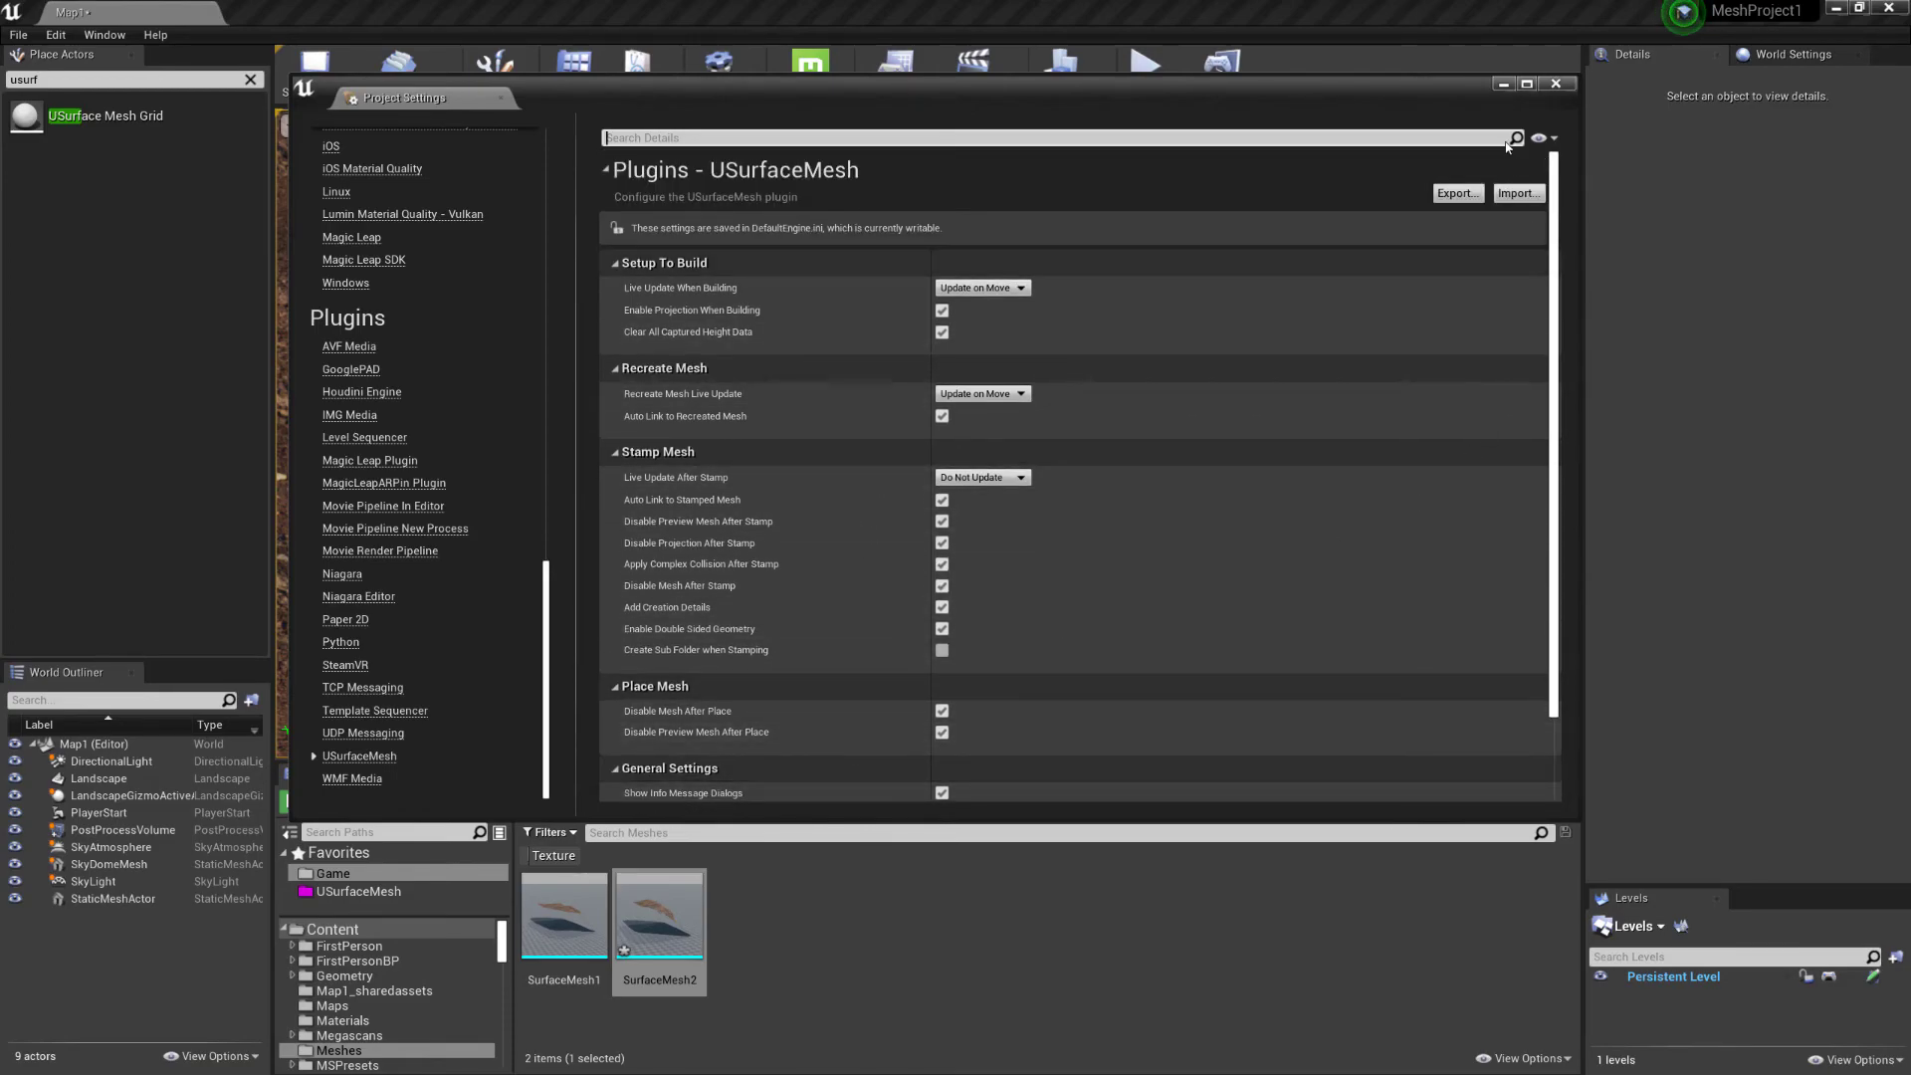
click(1556, 84)
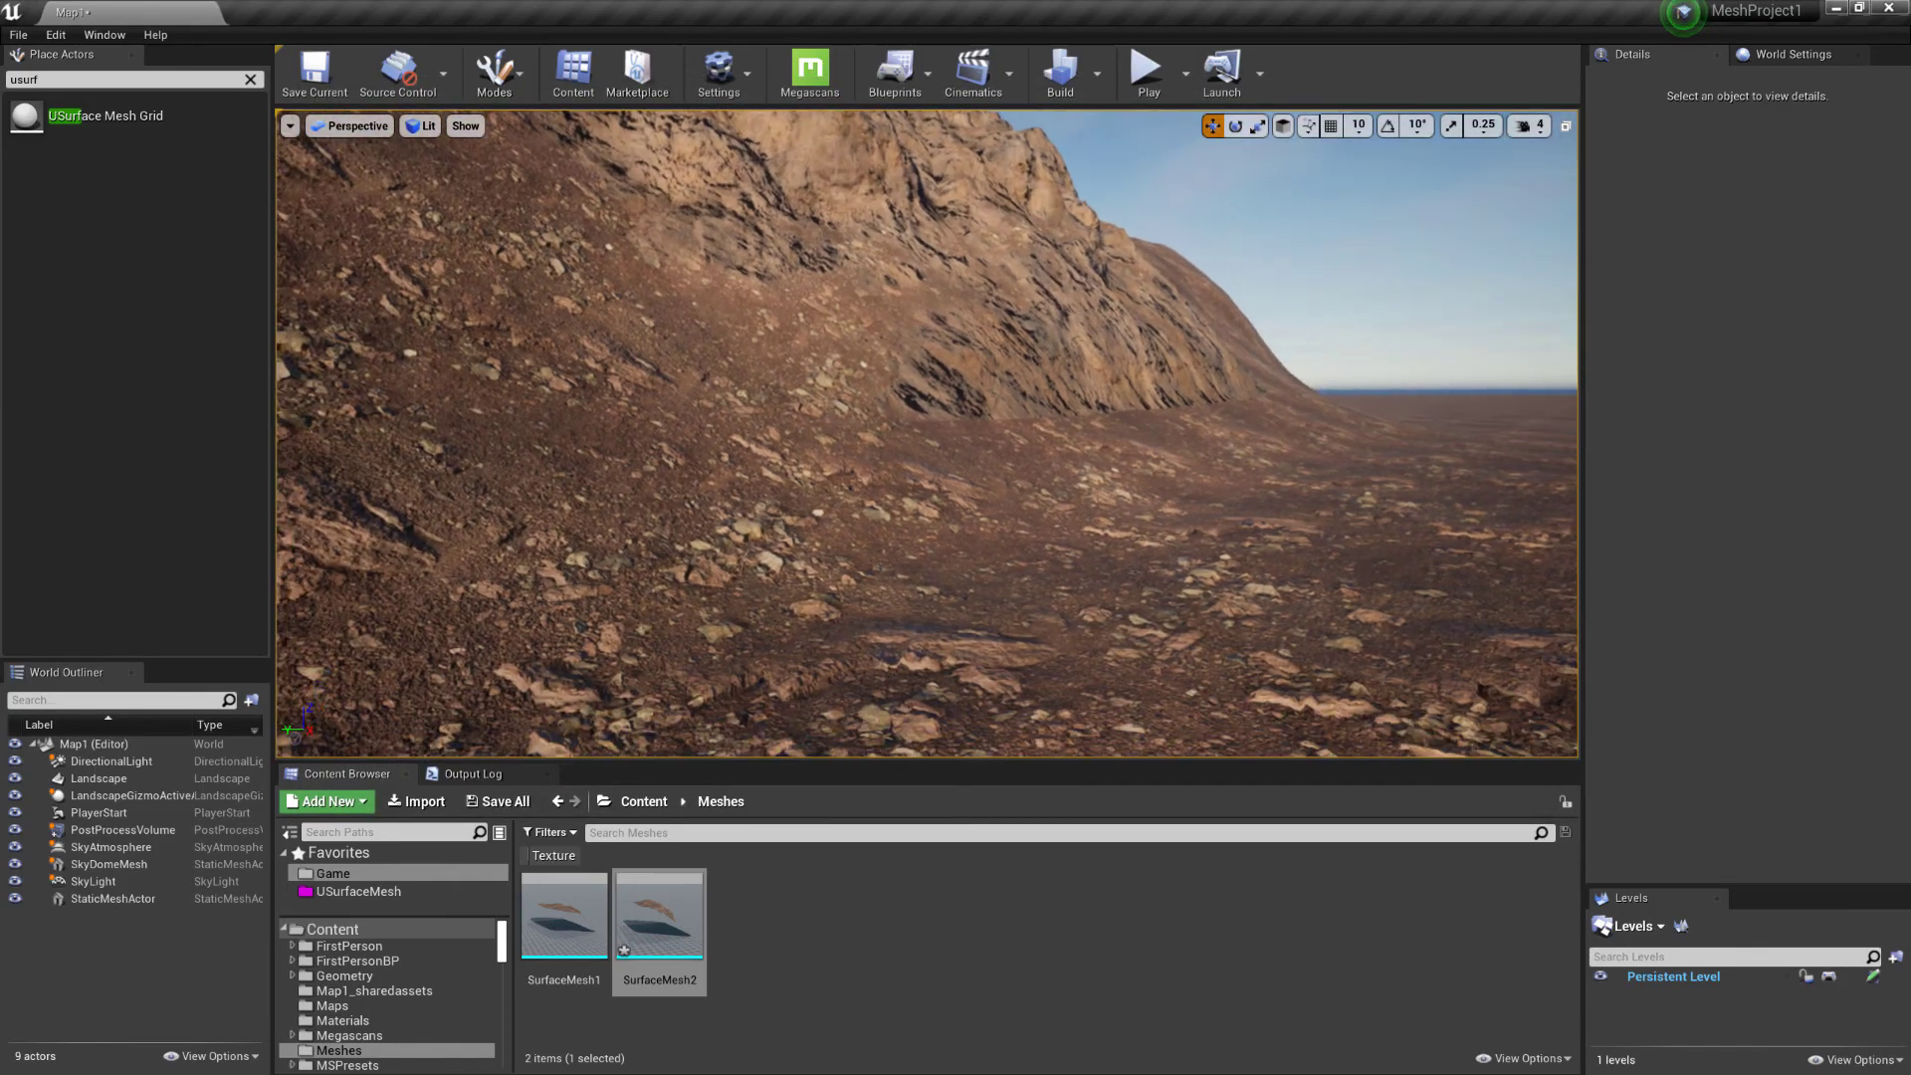
Examine the stamped rock mesh on the slope from a raised viewpoint in the level viewport
key(e)
right_drag(926, 398, 932, 549)
key(s)
key(w)
key(e)
key(s)
key(q)
key(e)
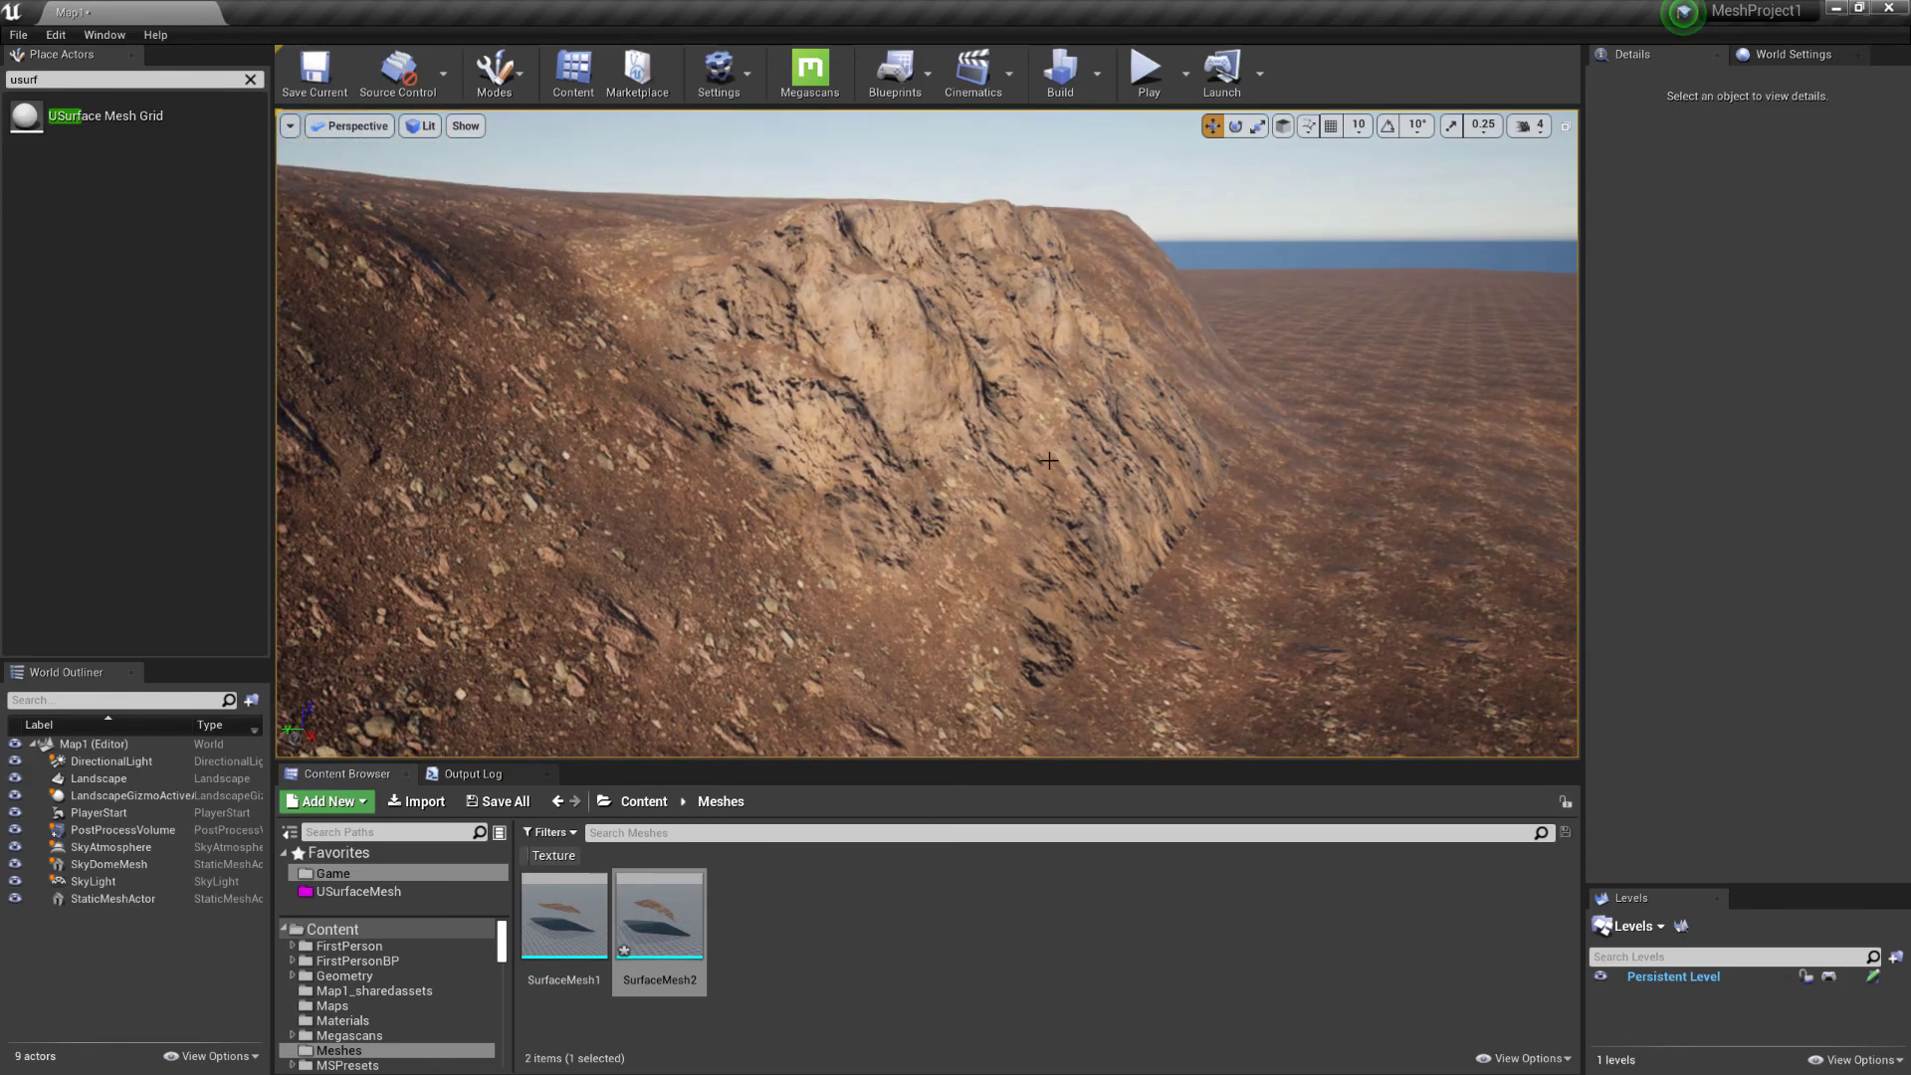
right_drag(1048, 399, 1057, 402)
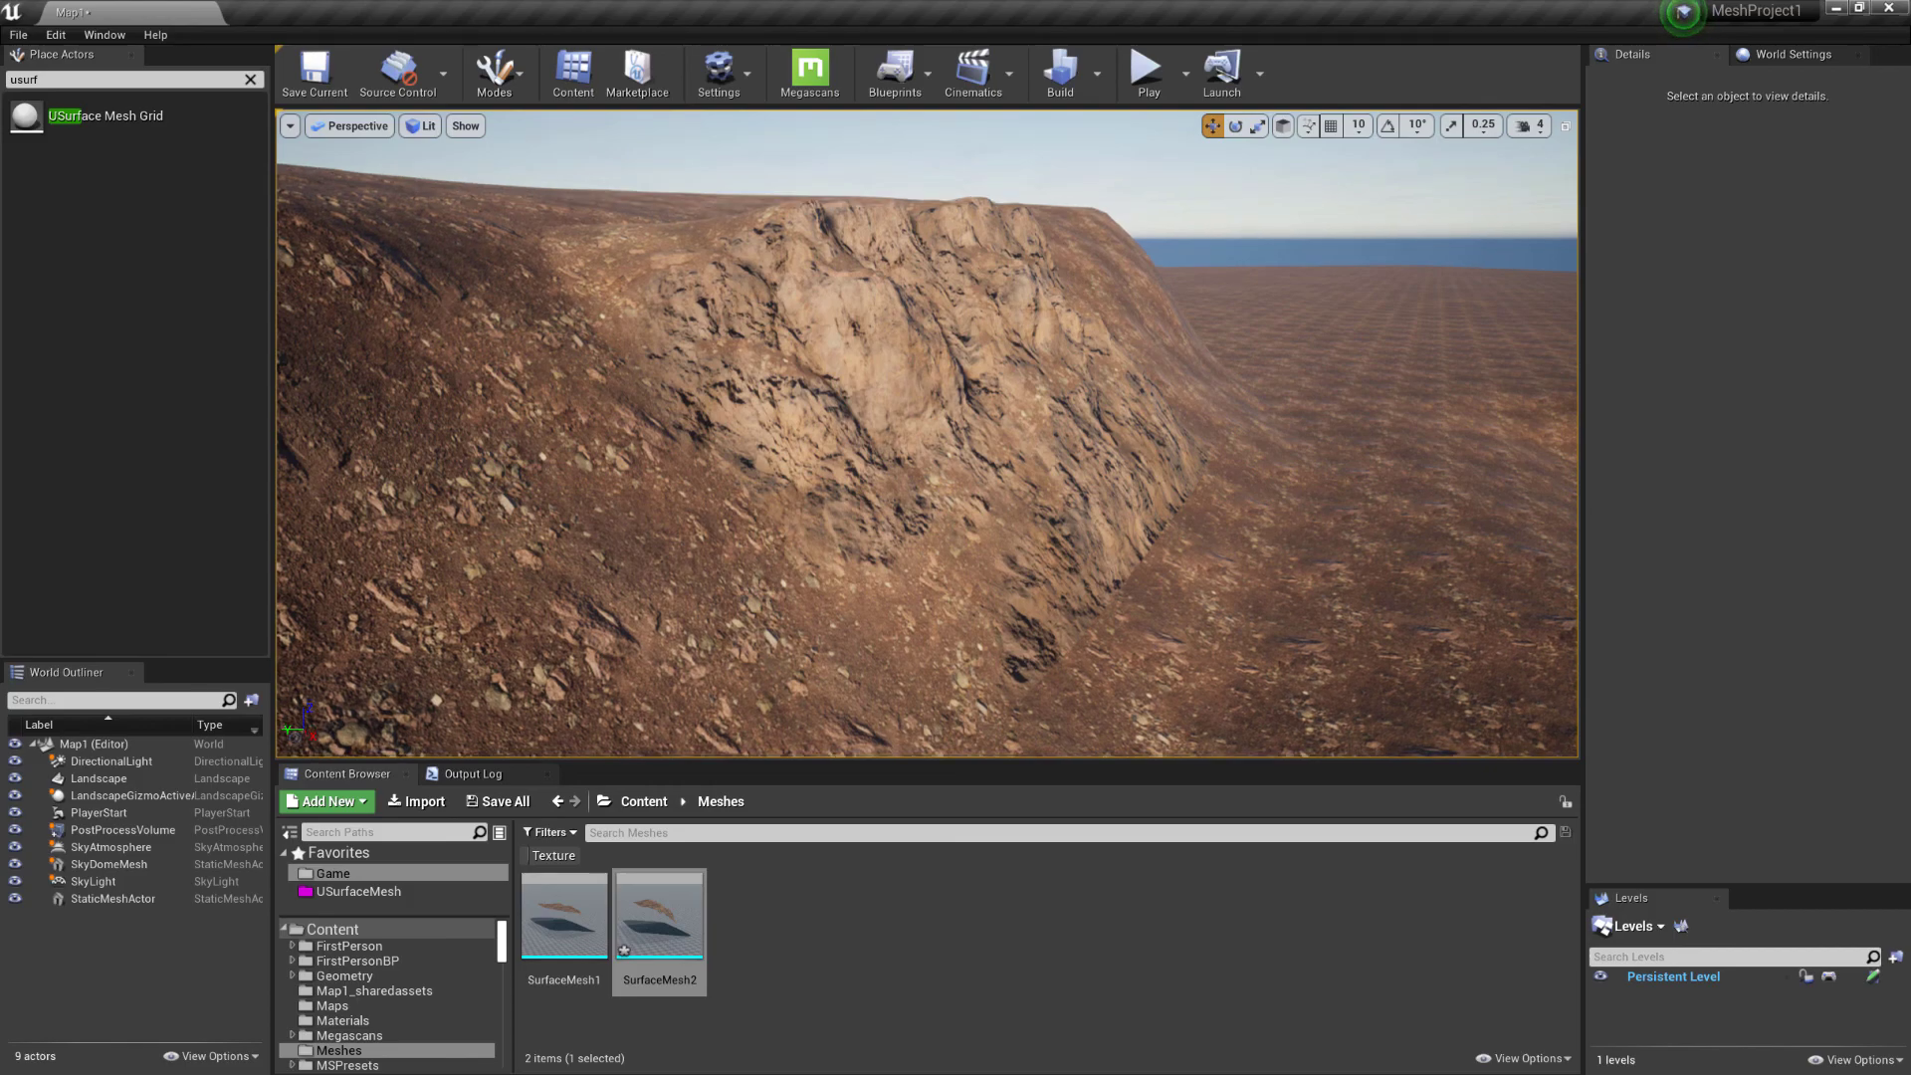